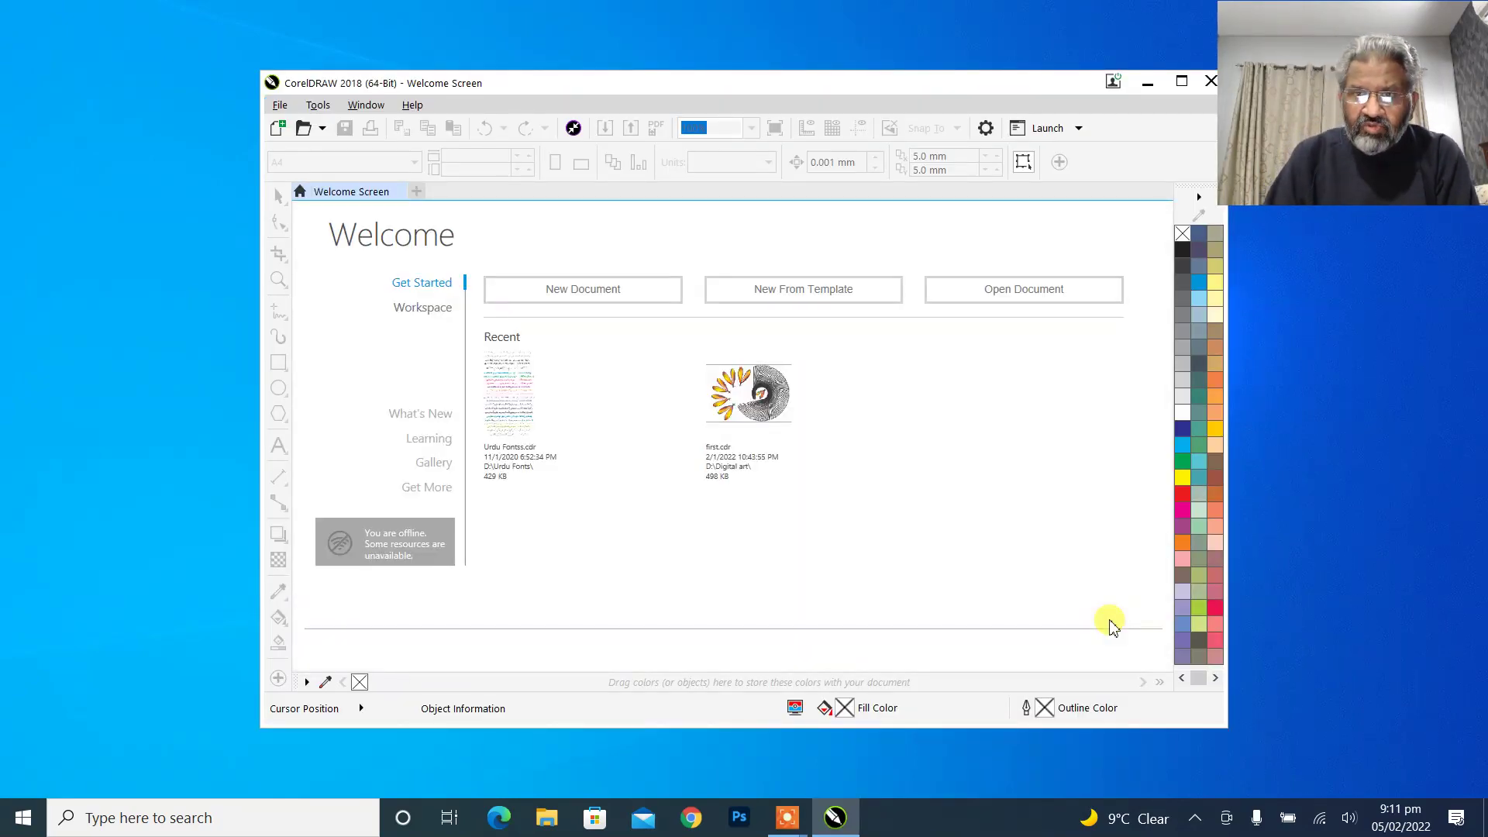
Create a new A4 landscape document named "basic tool 02" in CMYK mode at 300 dpi.
click(1181, 81)
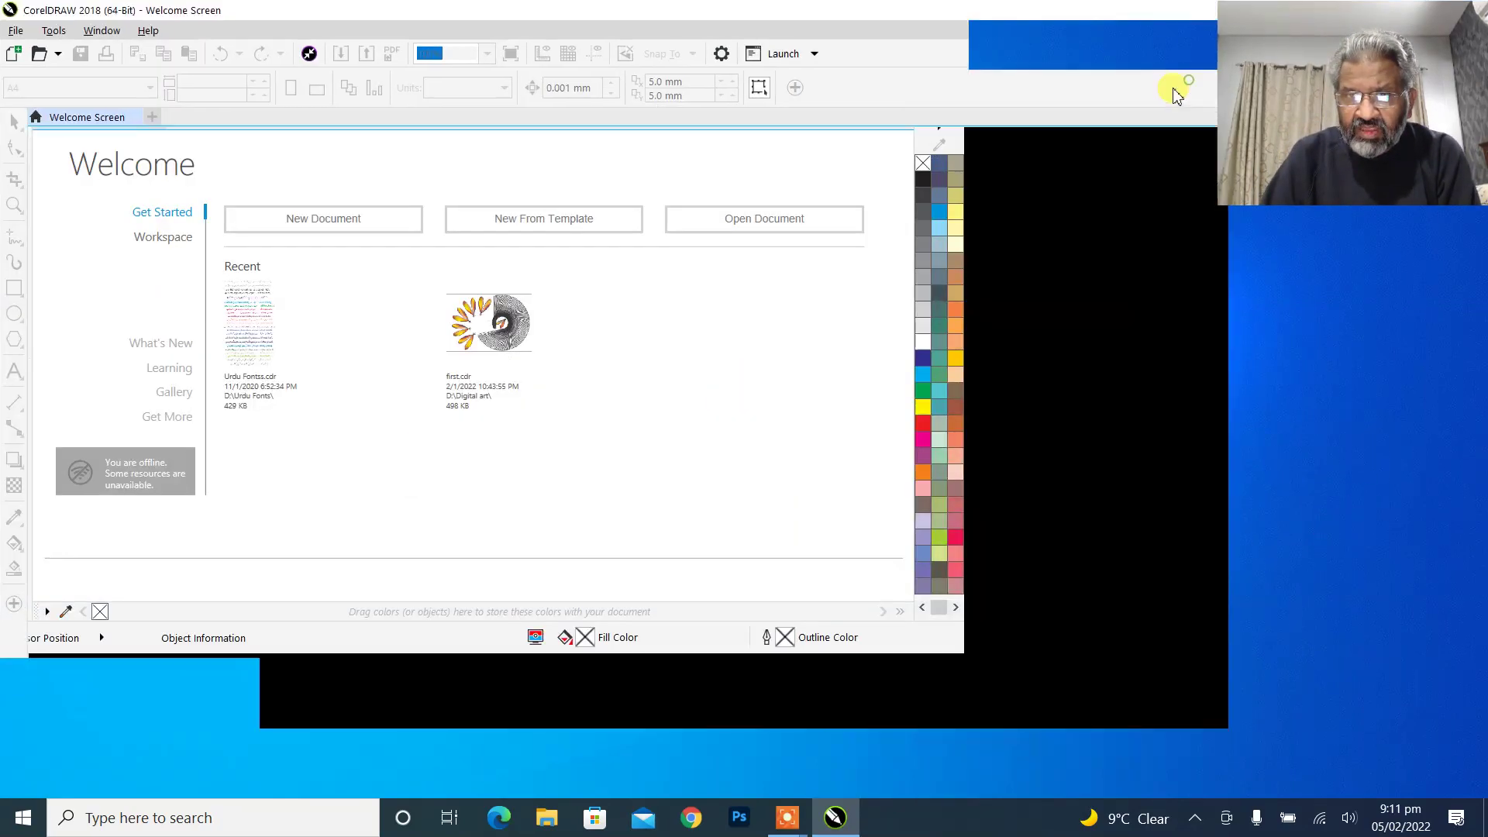
click(612, 263)
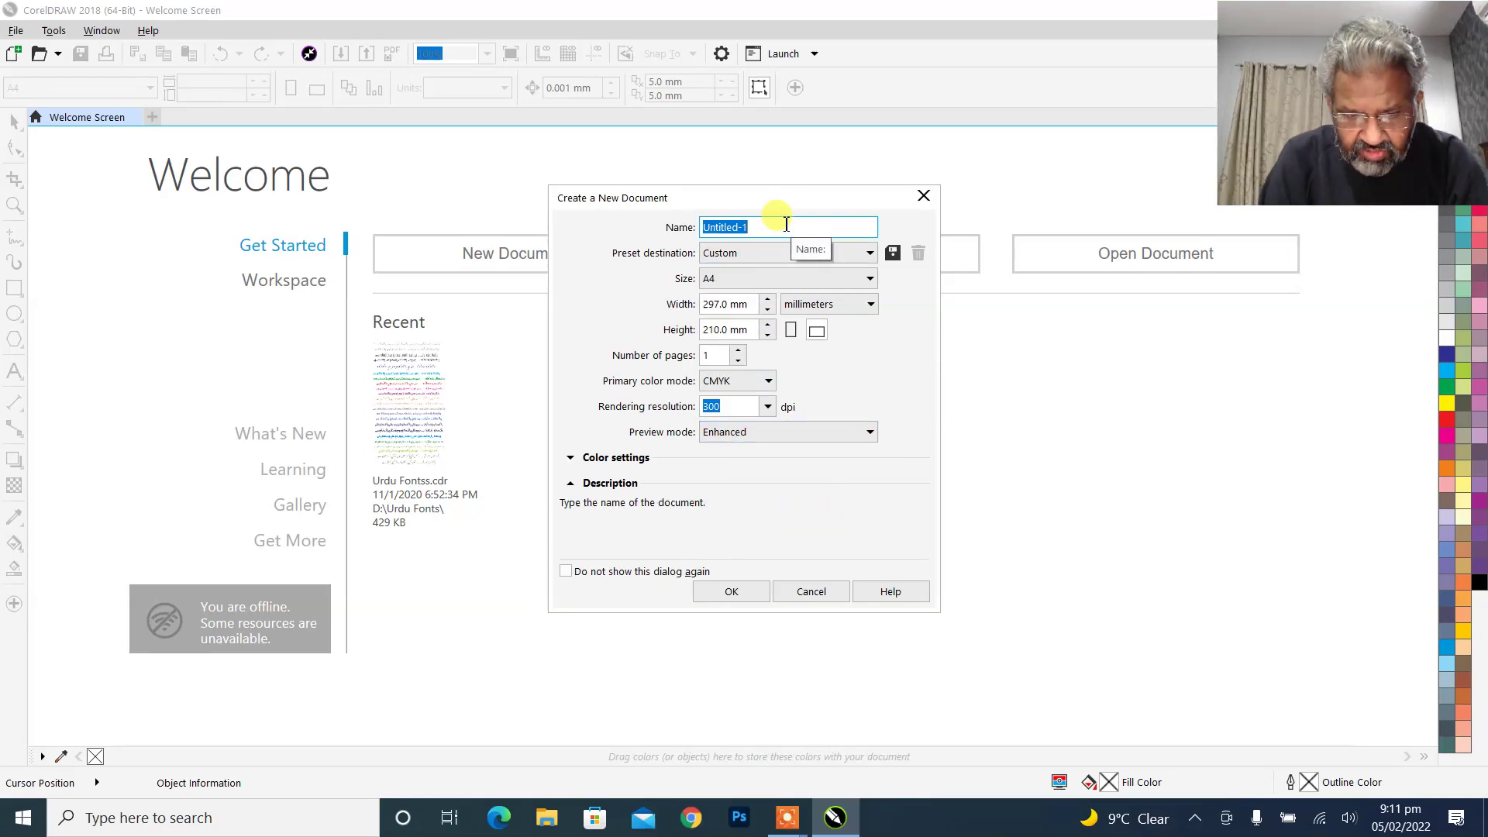
text(basic tool 02)
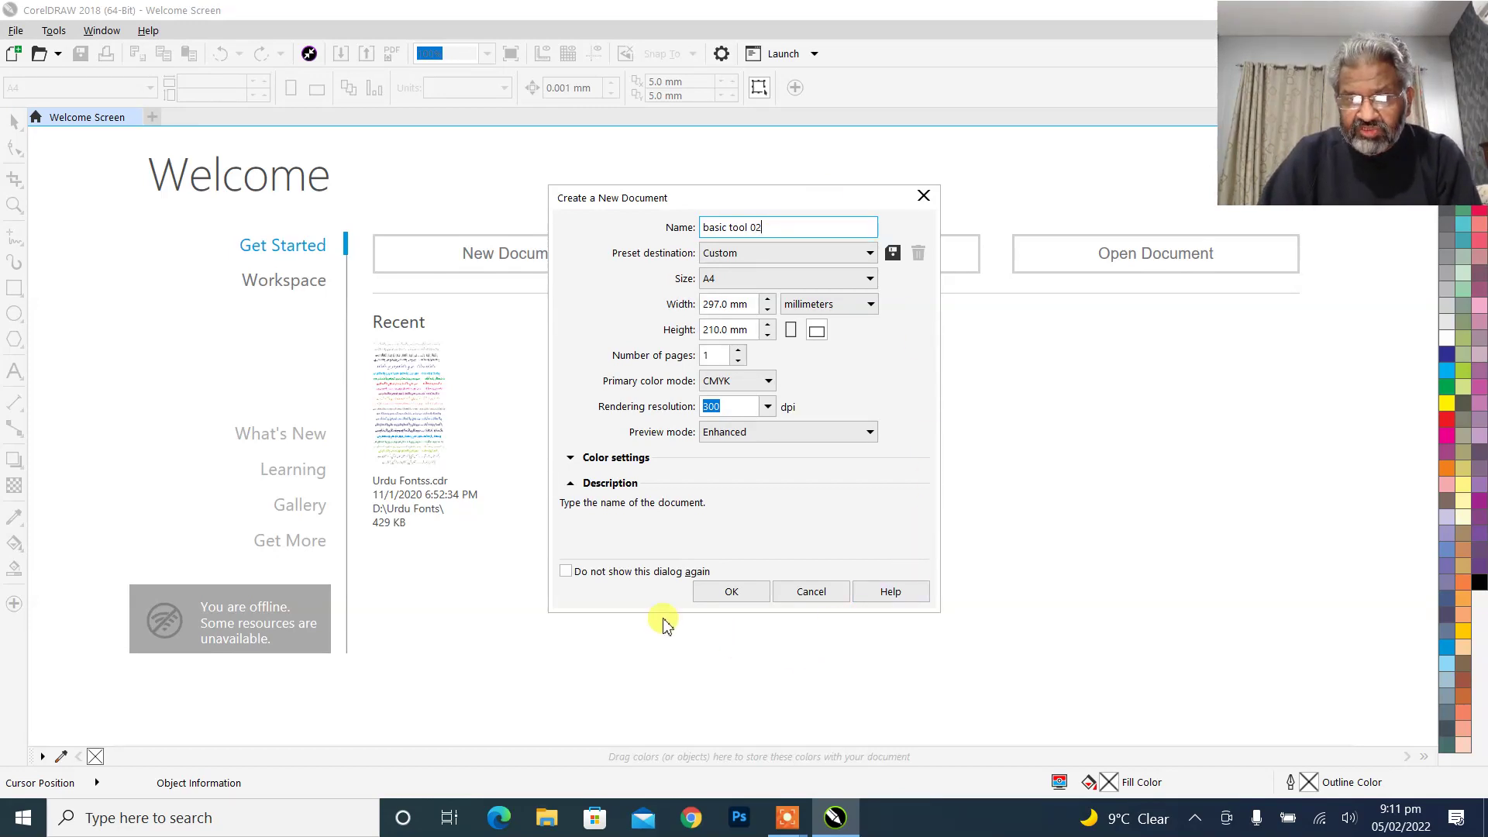
click(760, 594)
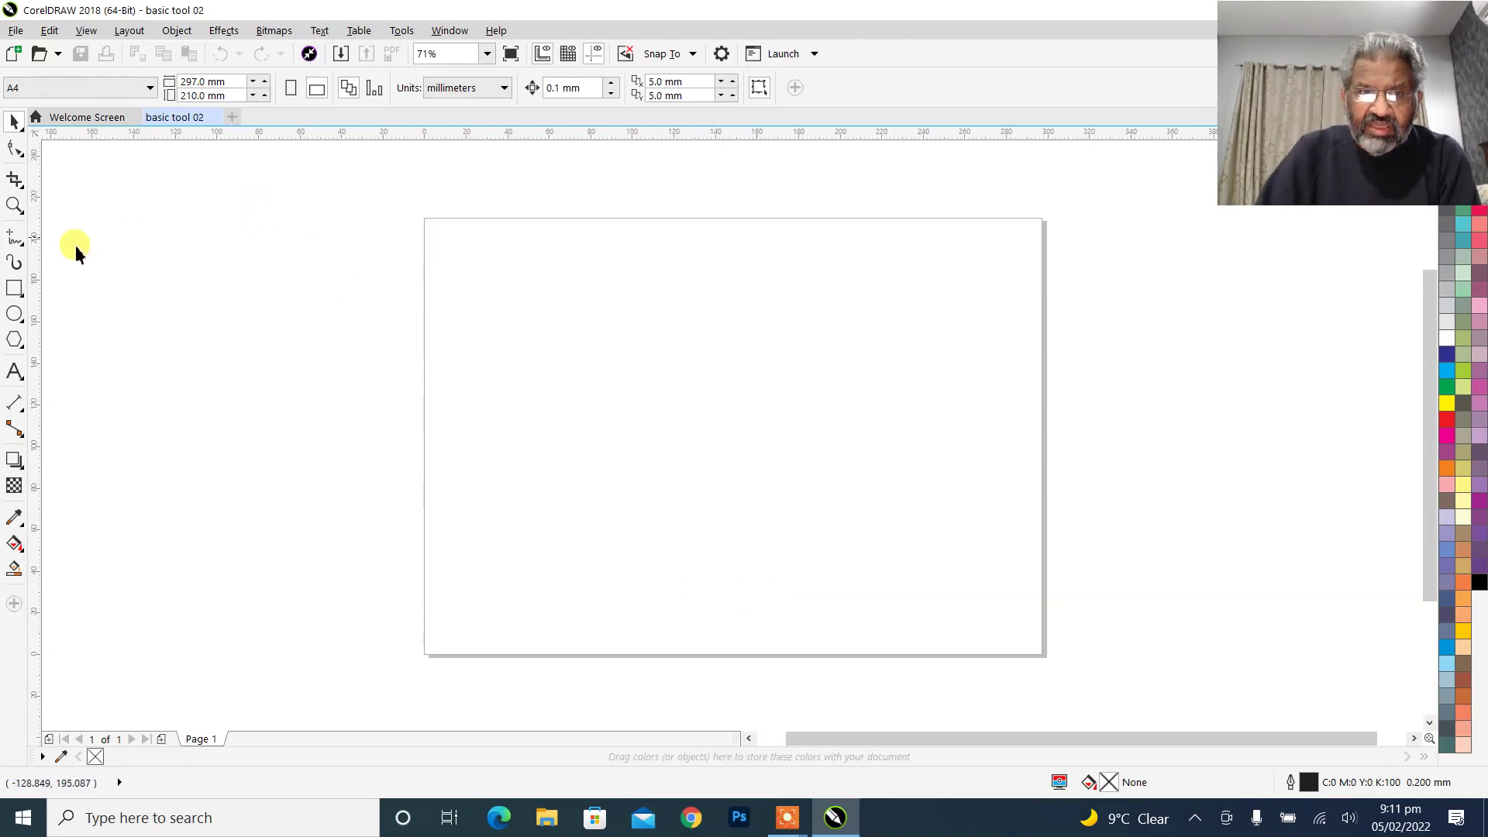
click(19, 241)
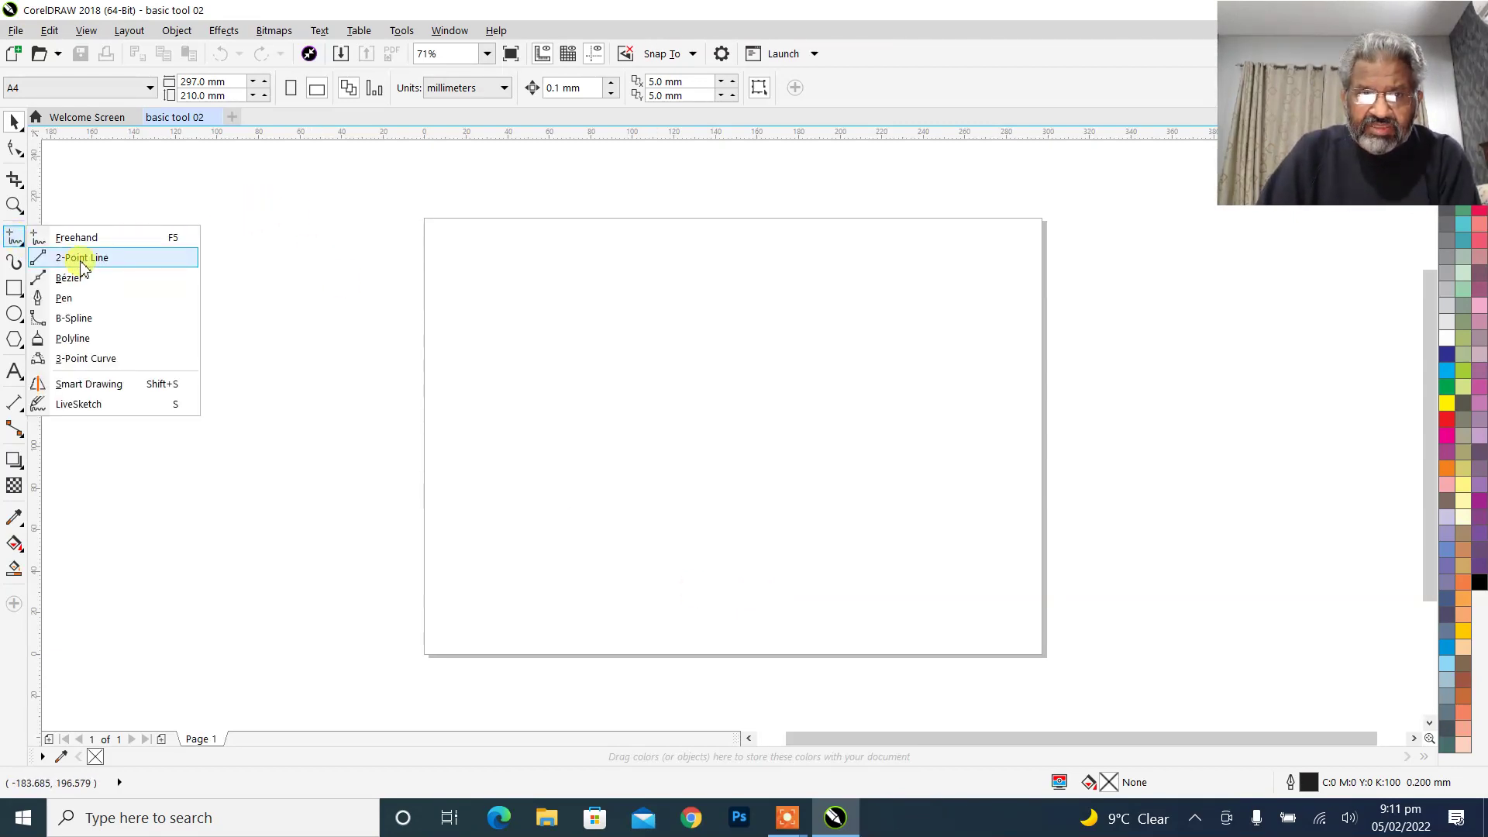
click(90, 280)
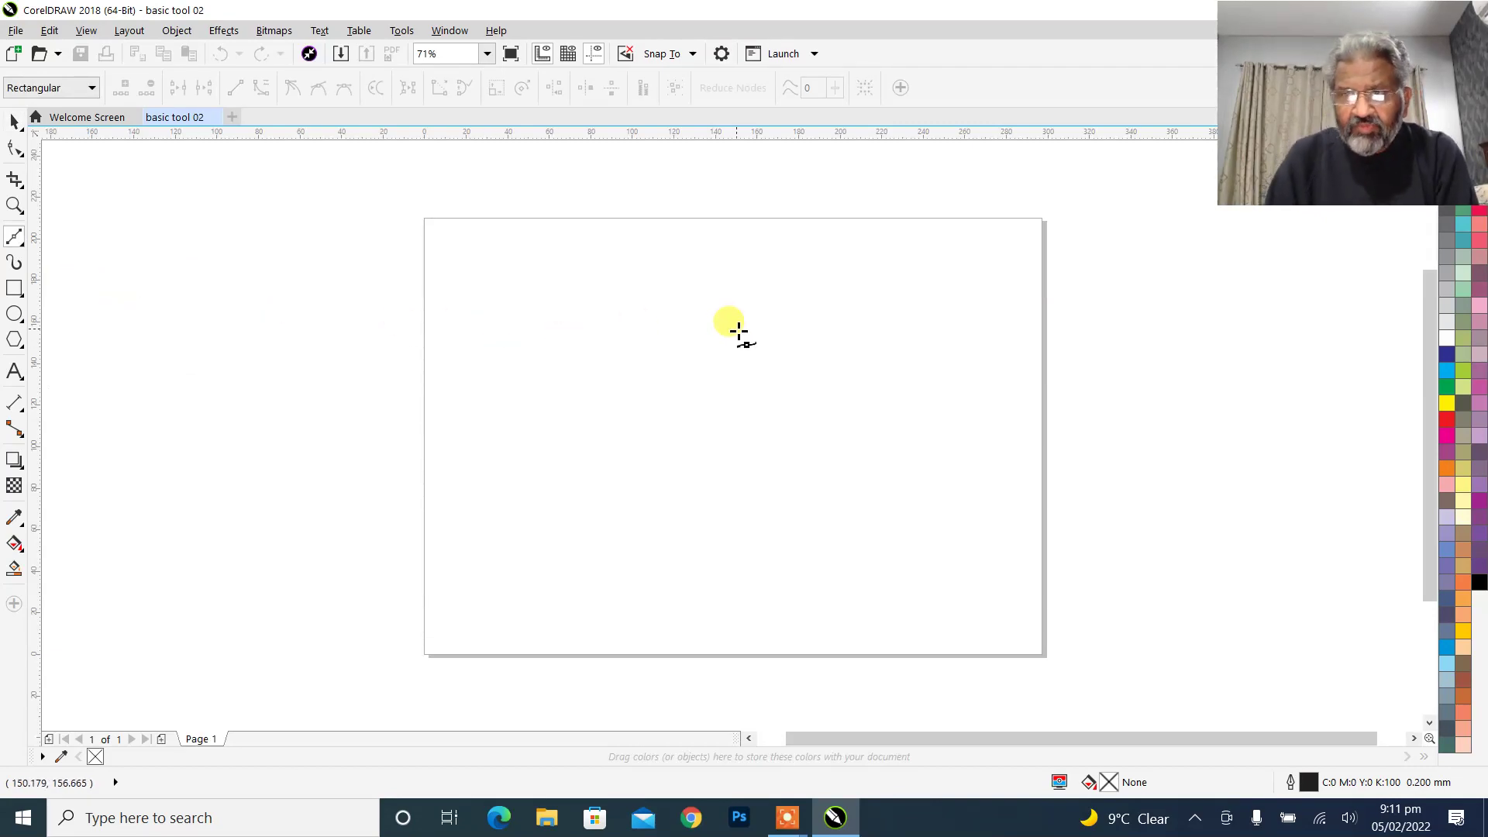
click(568, 330)
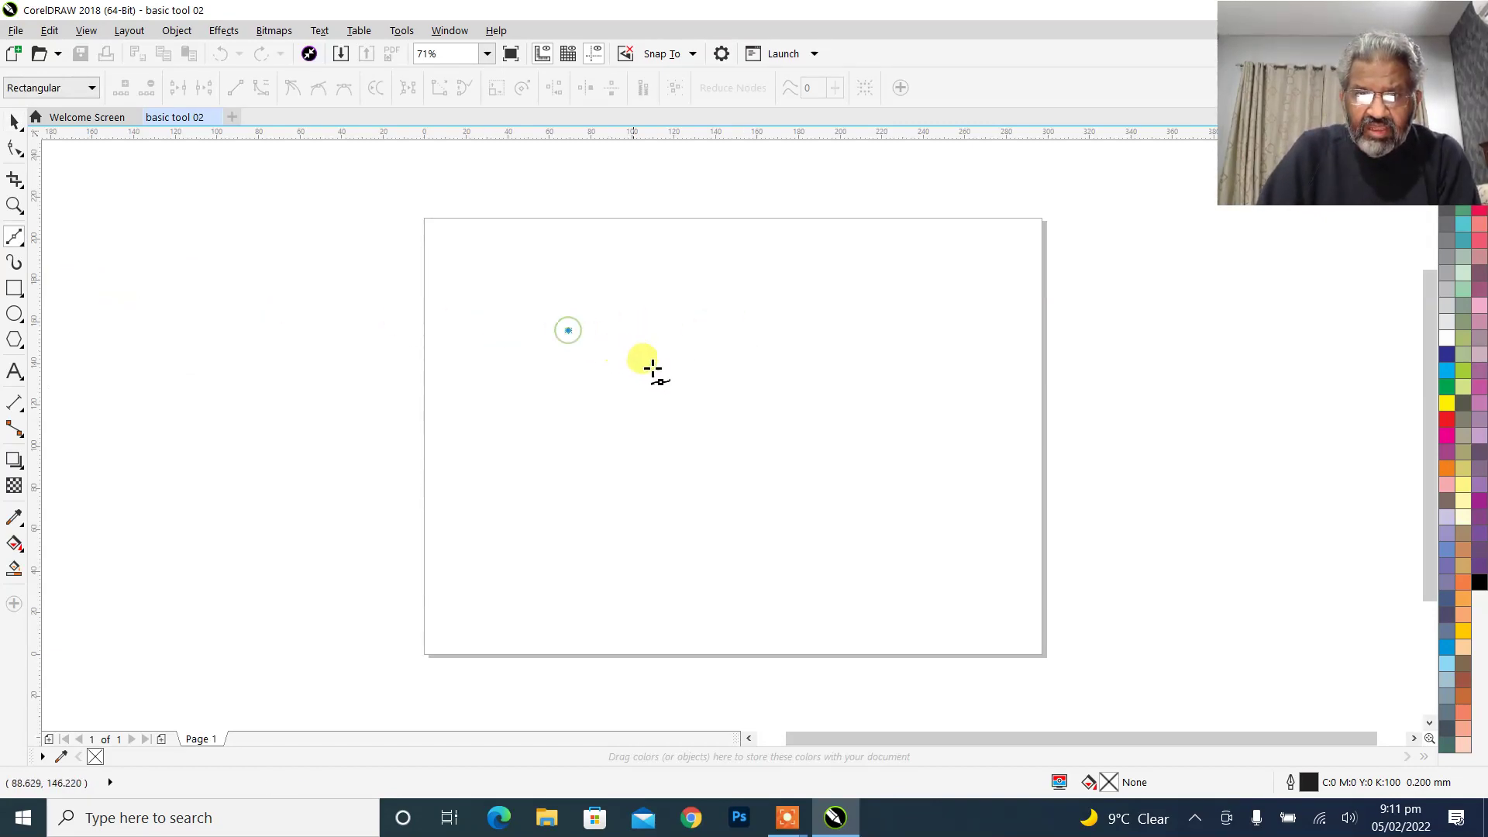
click(799, 341)
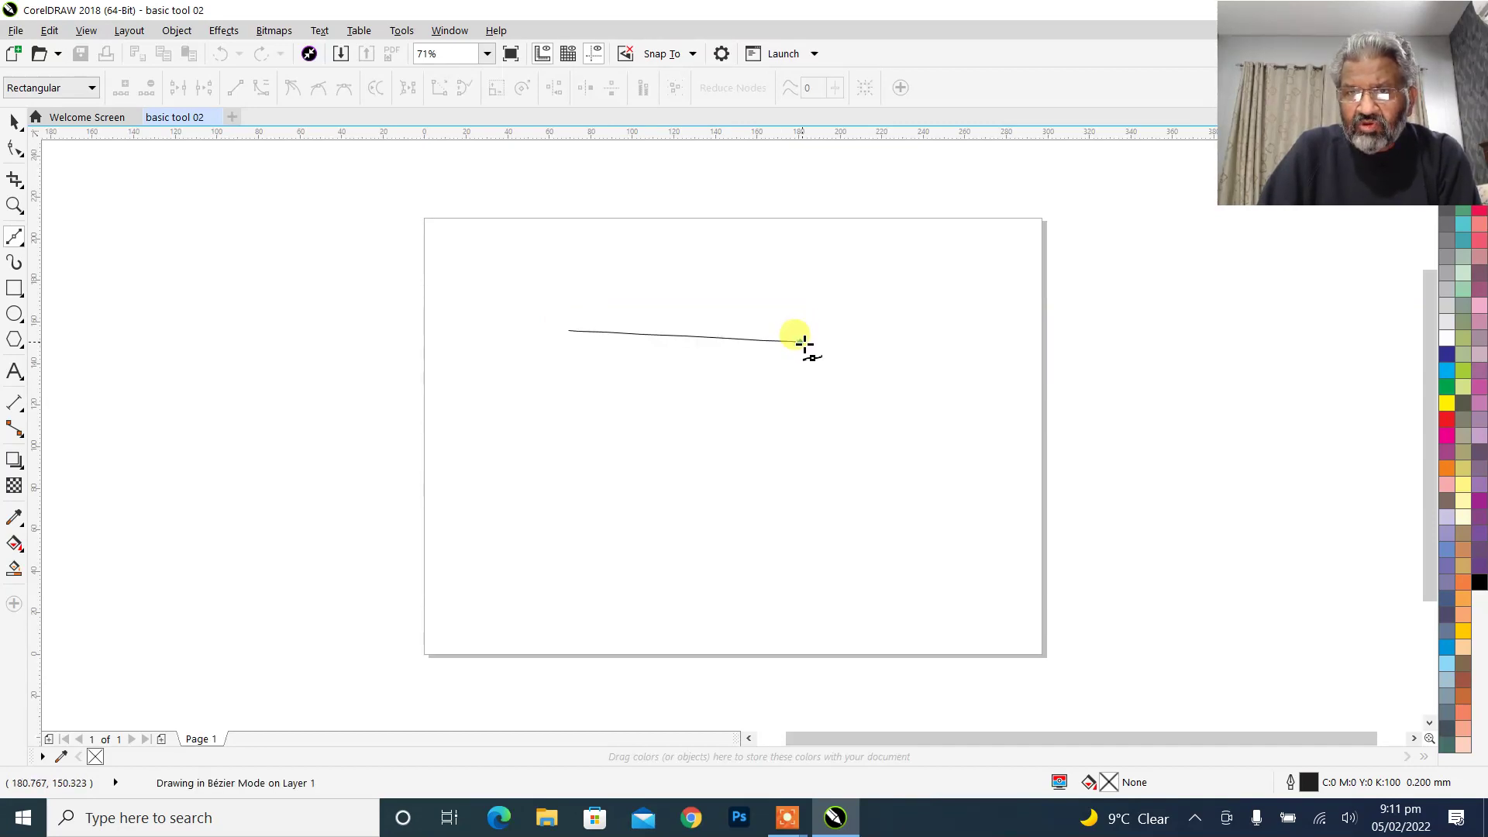
drag(804, 343, 951, 237)
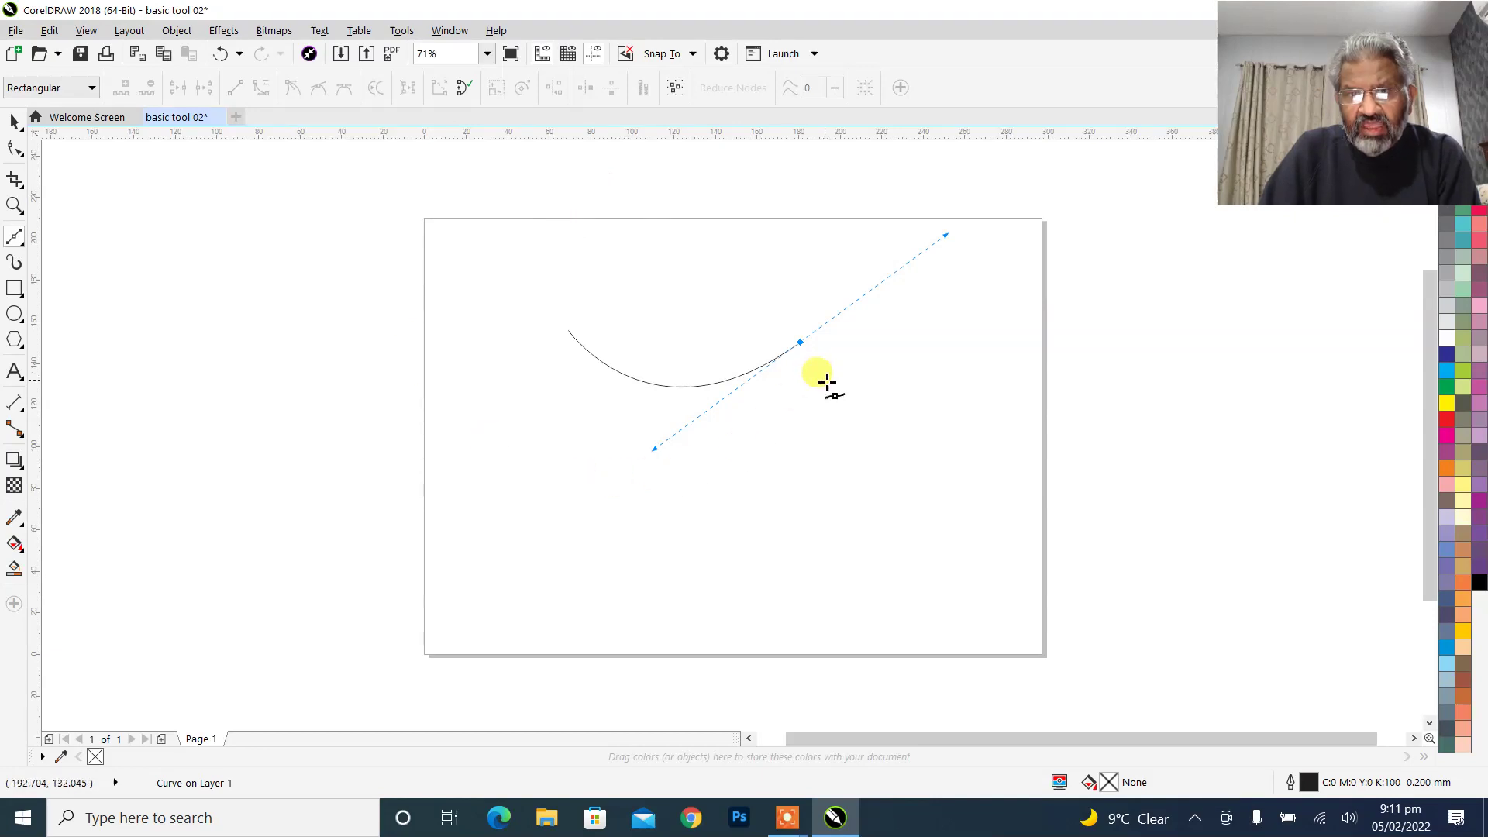
click(571, 304)
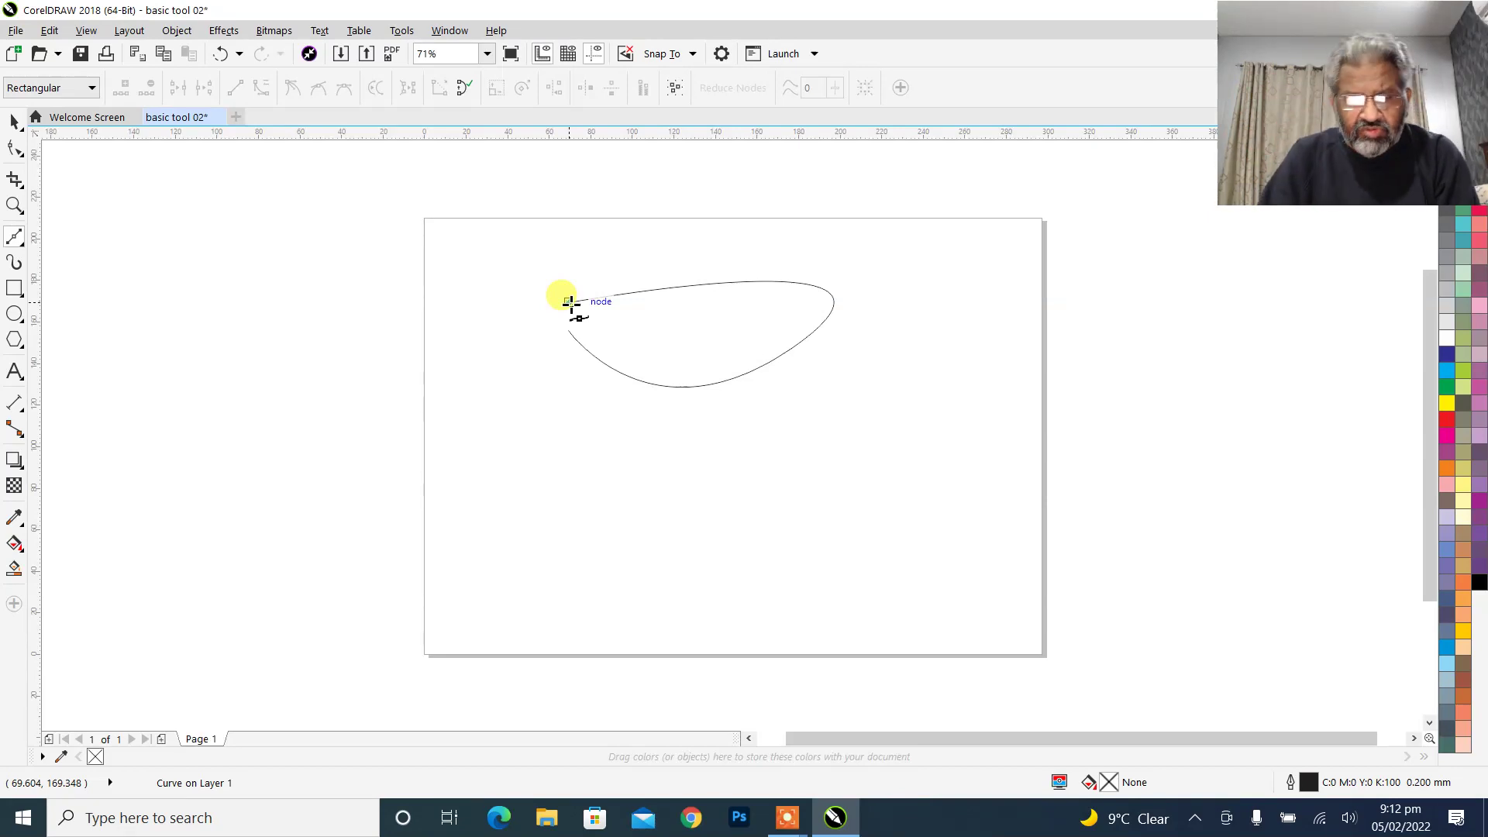
key(ctrl+z)
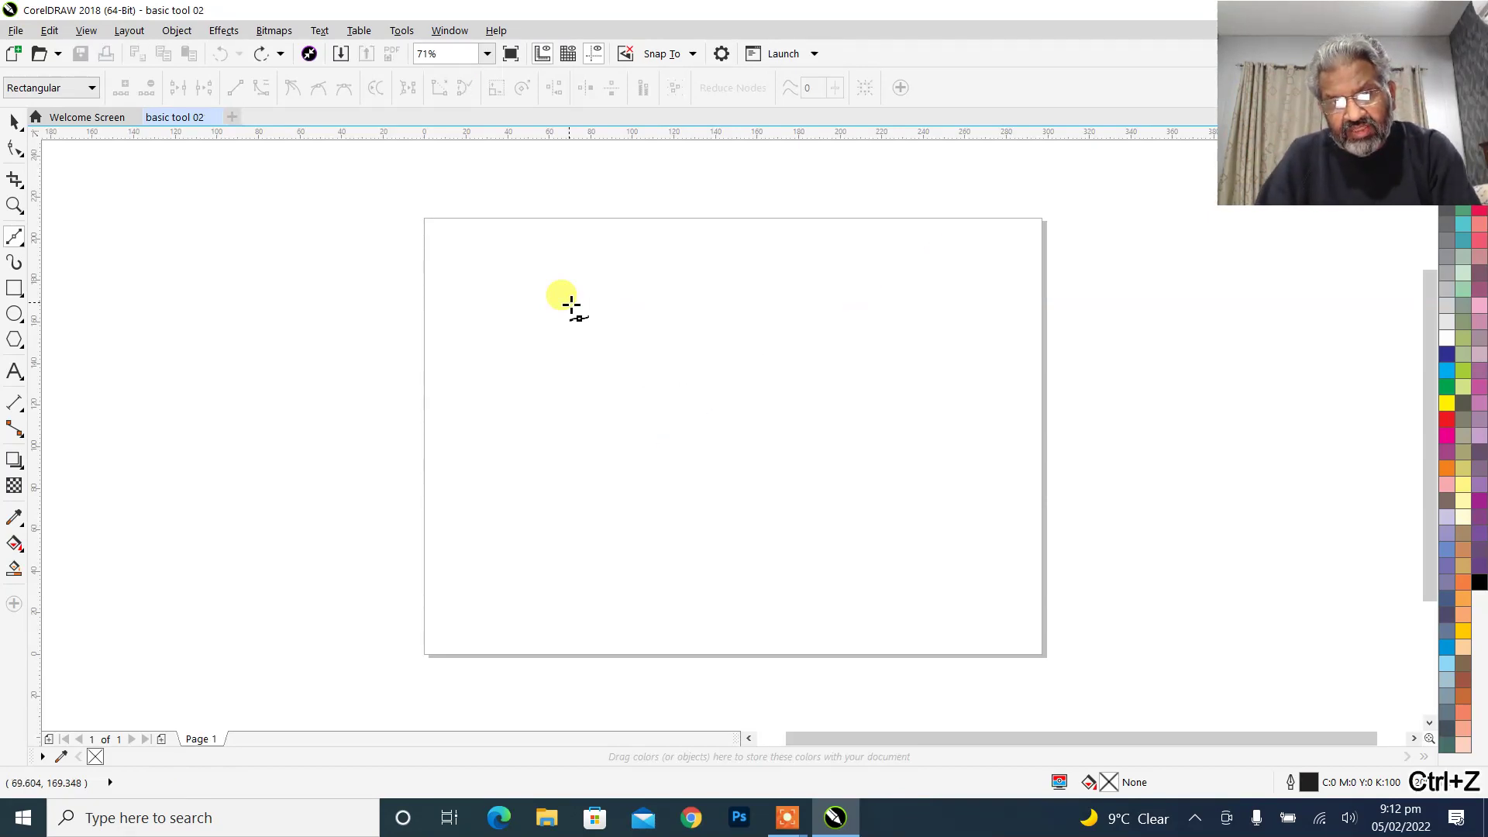
Draw a closed horizontal leaf shape about 138 mm wide and 39 mm high with the Bézier tool in the page's upper half.
click(571, 305)
drag(856, 312, 981, 402)
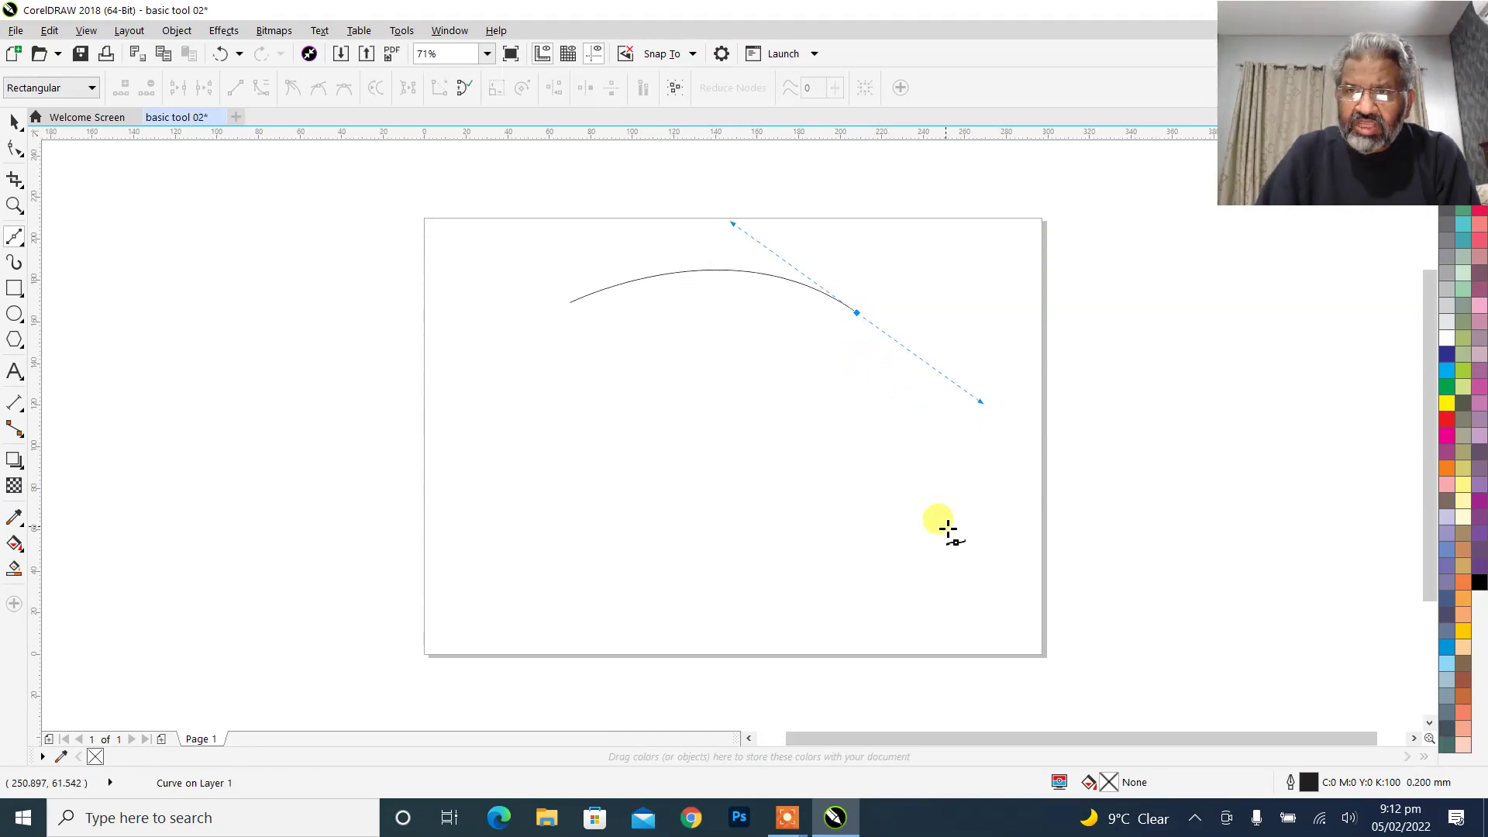
click(857, 312)
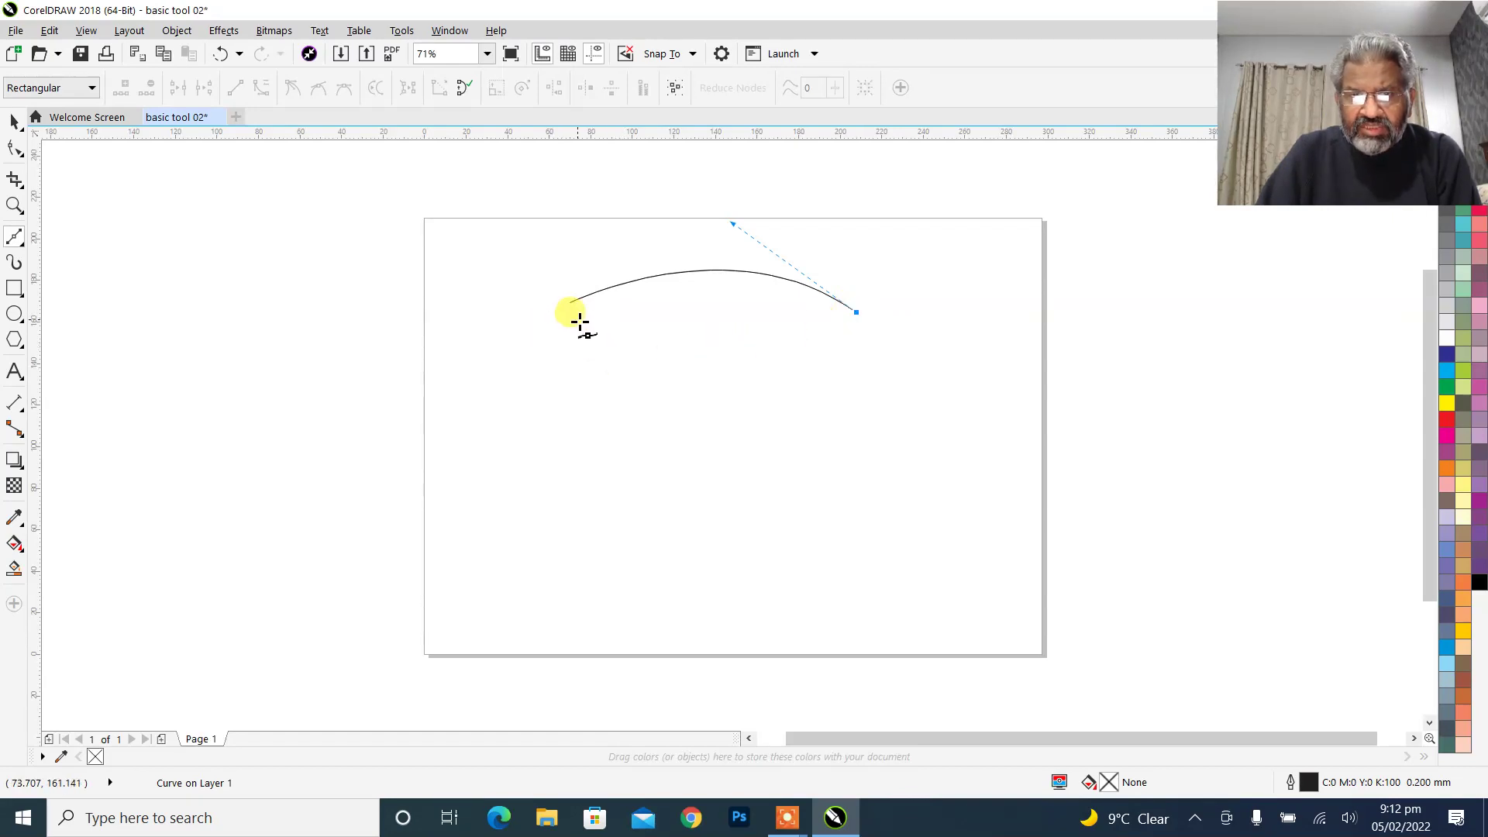
drag(579, 319, 395, 242)
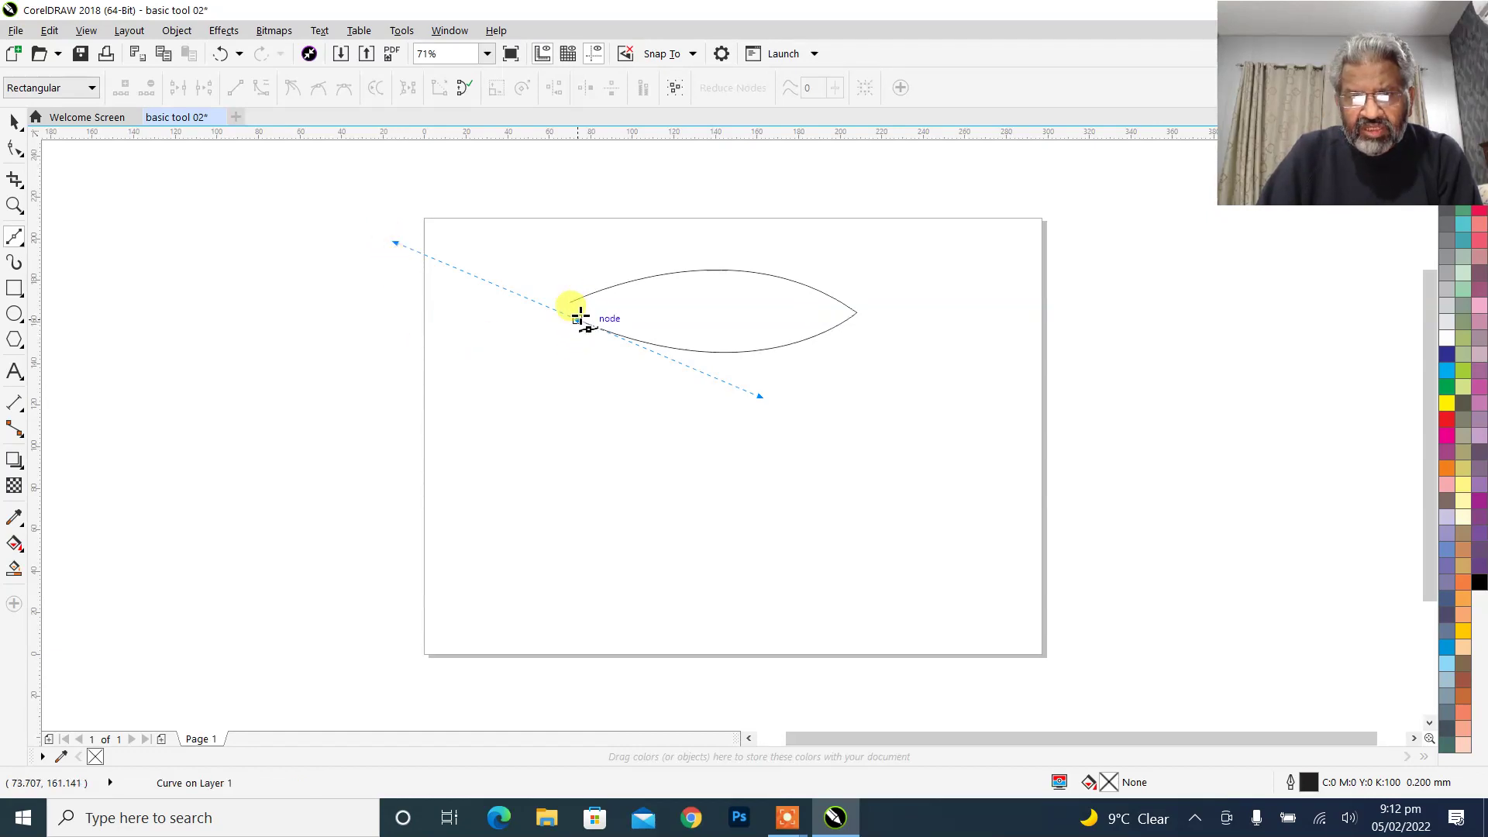
click(577, 321)
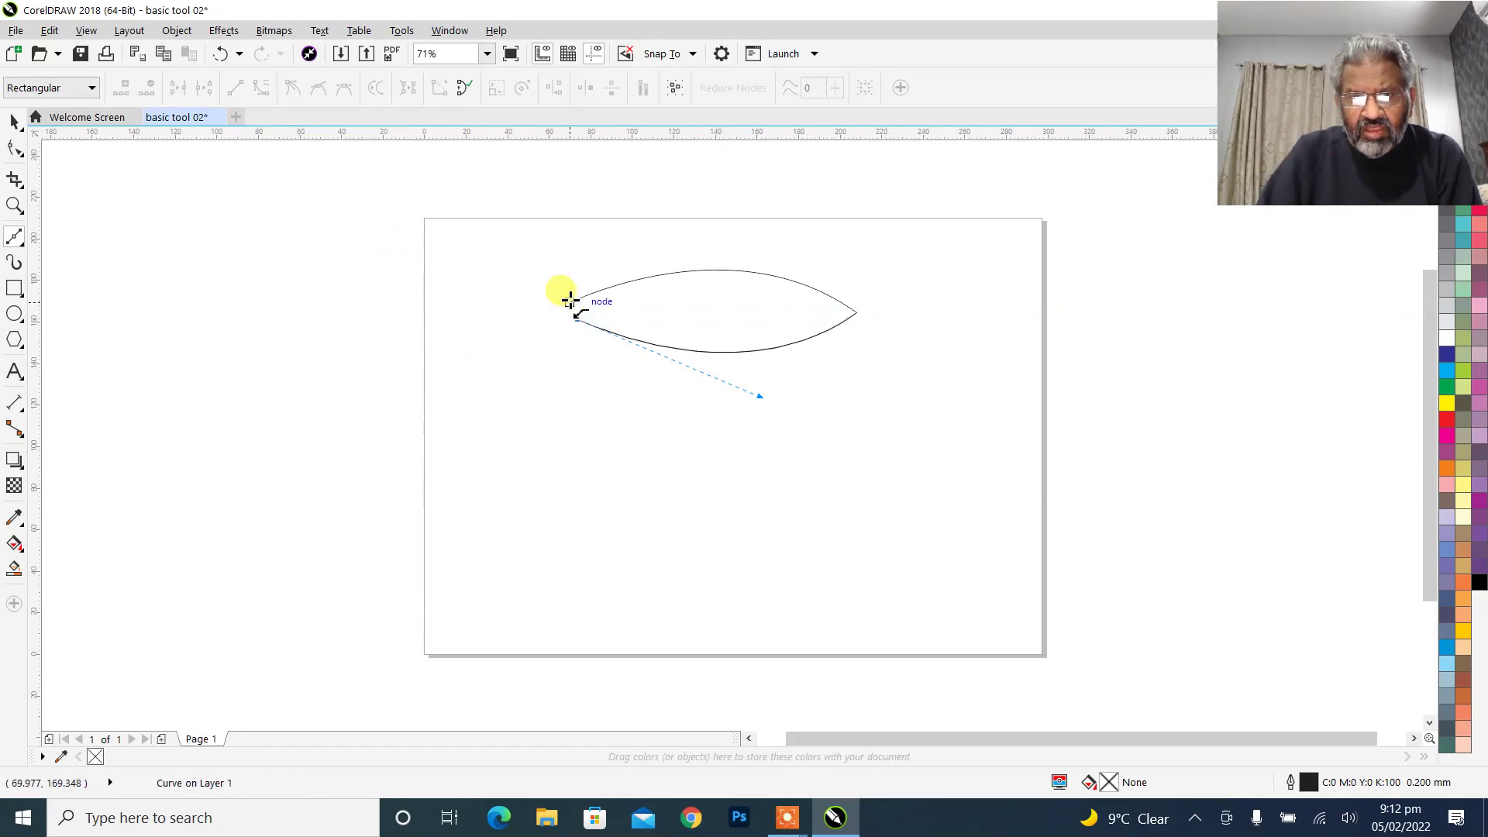
click(571, 301)
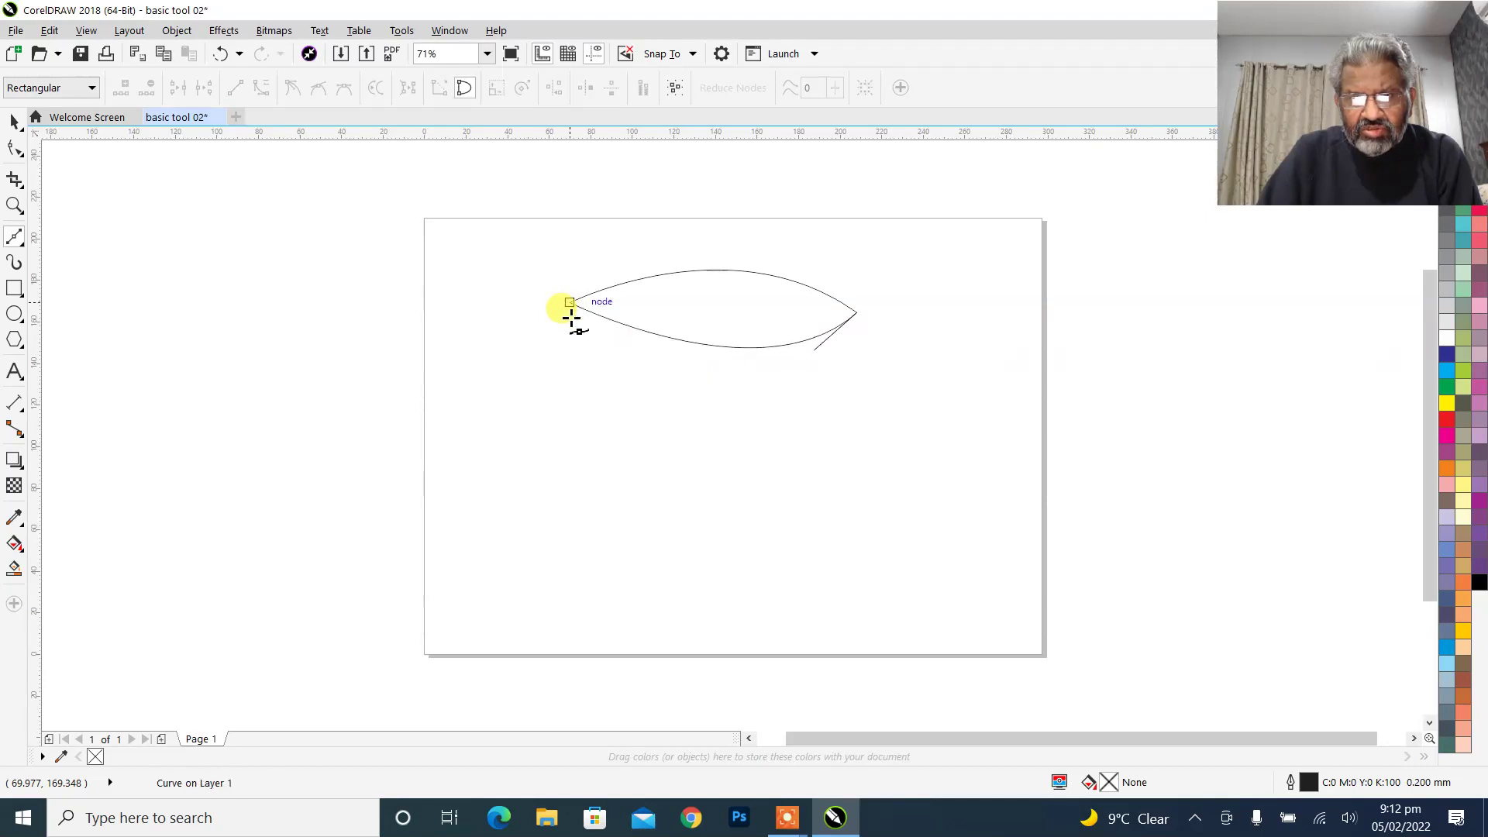
Fill the closed leaf shape with cyan (C100 M0 Y0 K0).
click(15, 122)
click(16, 147)
click(65, 146)
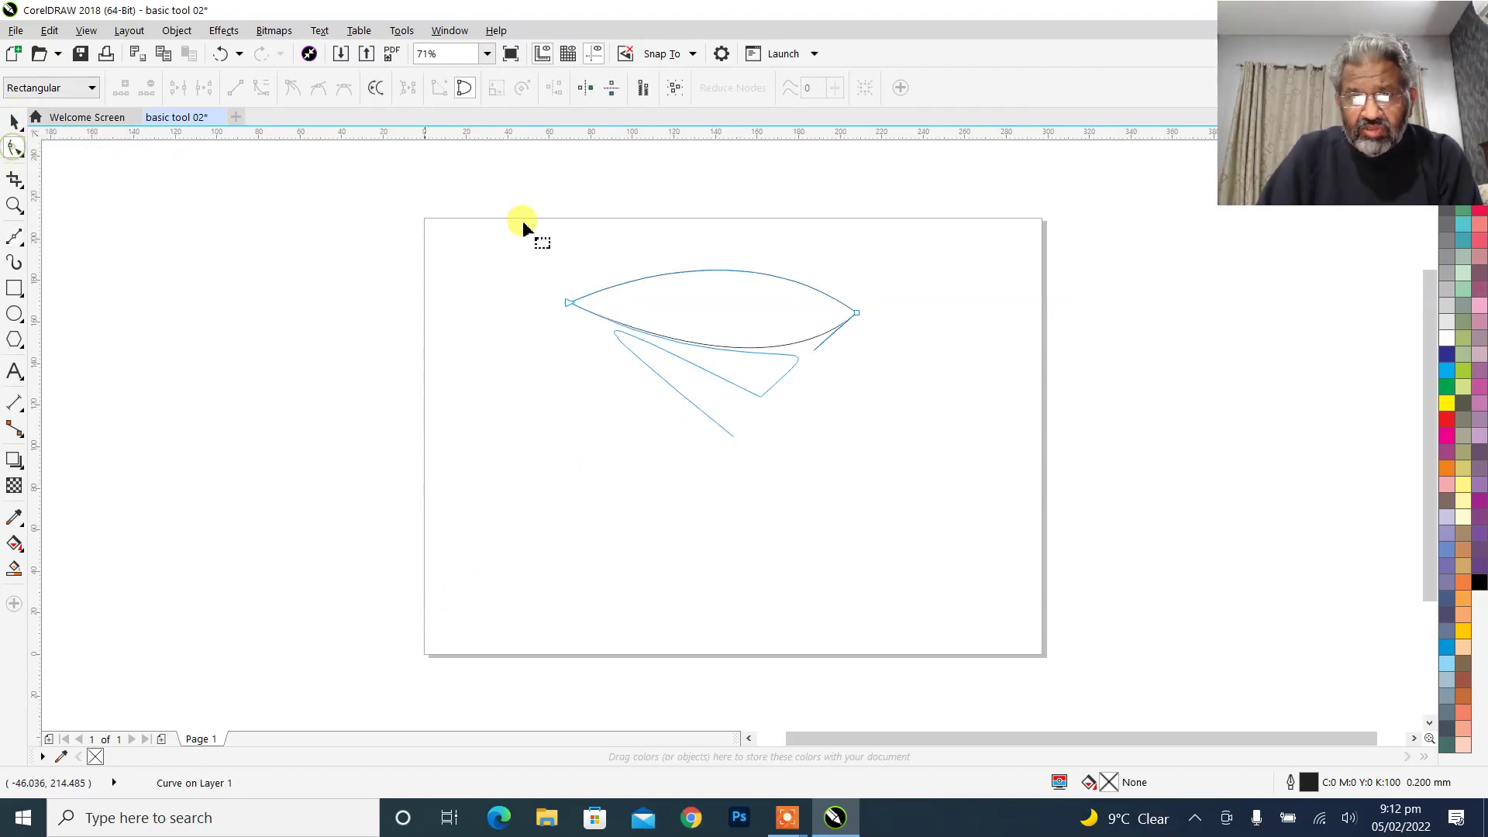
click(1448, 372)
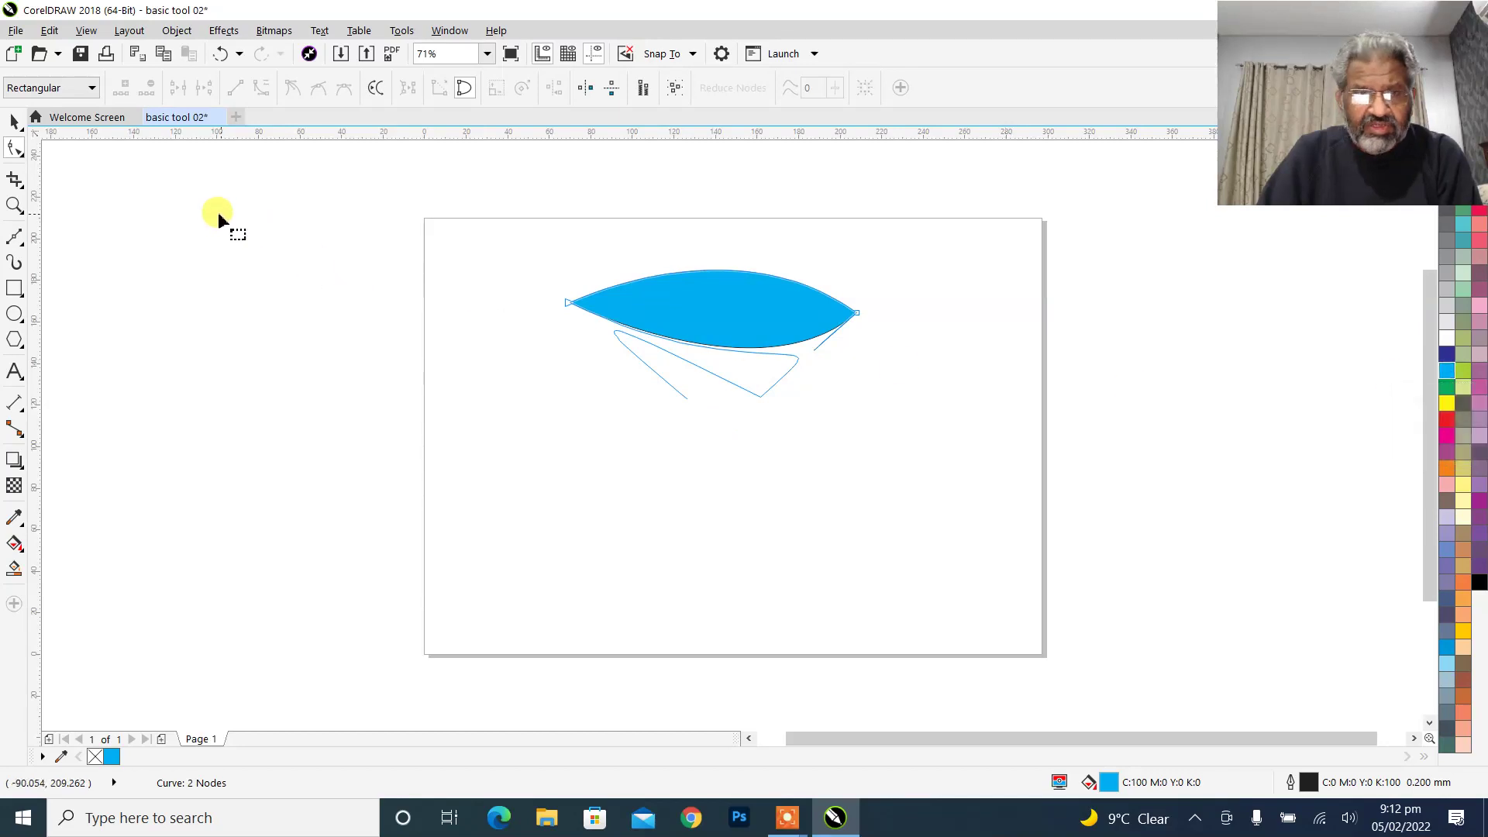
click(15, 121)
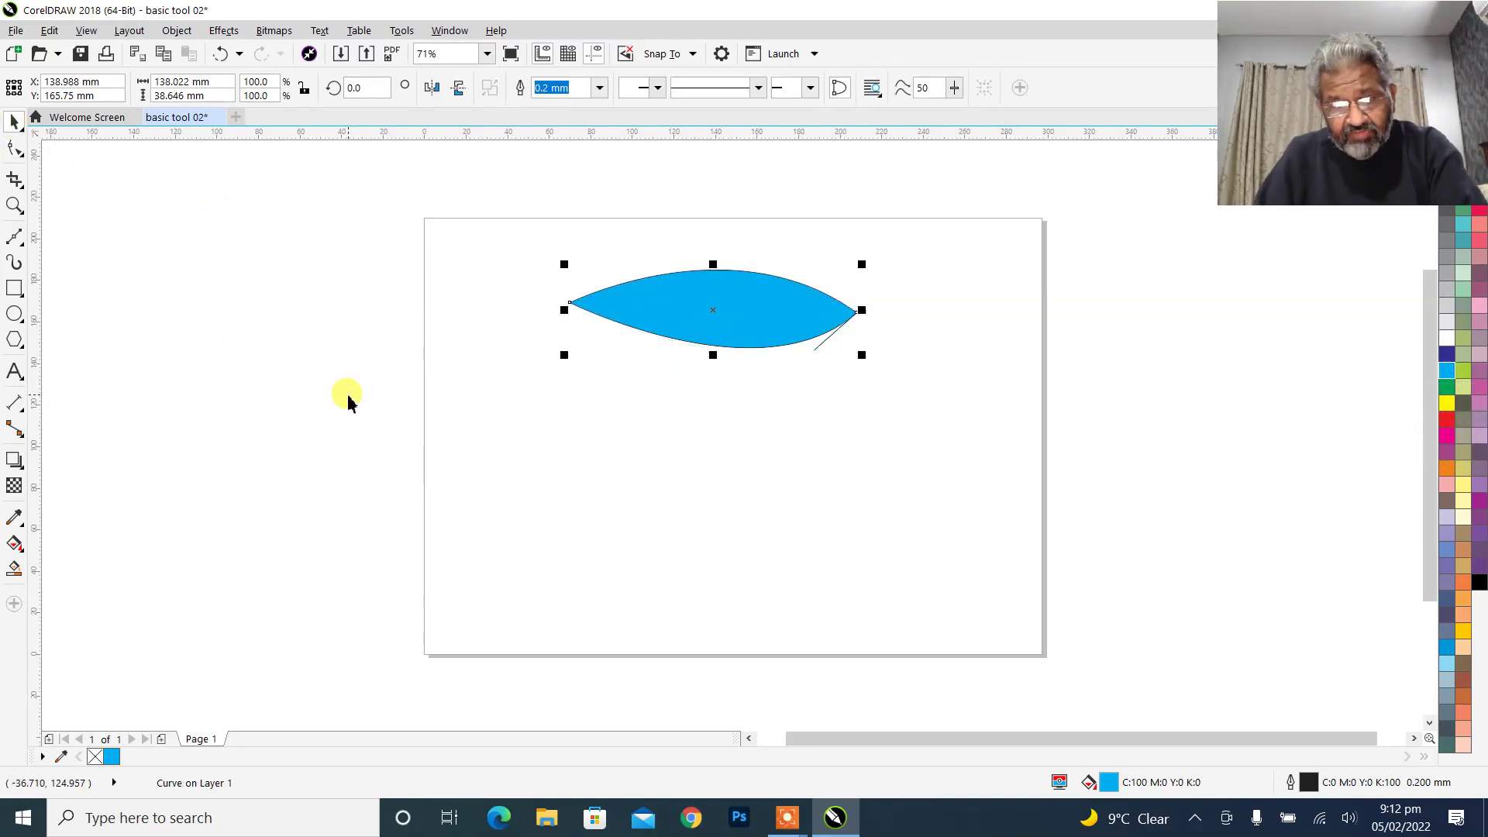
key(shift+F2)
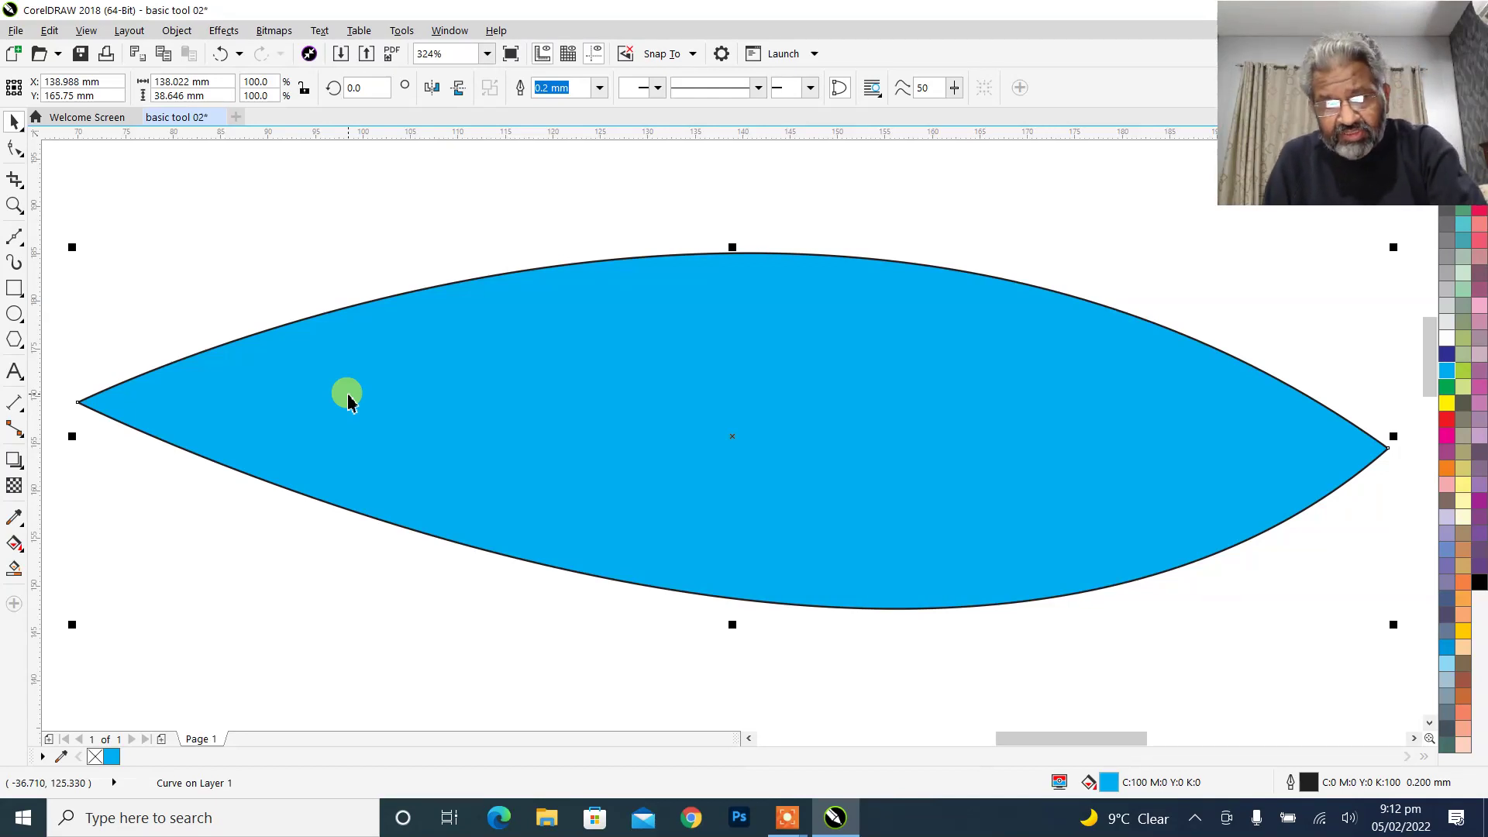
scroll(349, 401, down, 5)
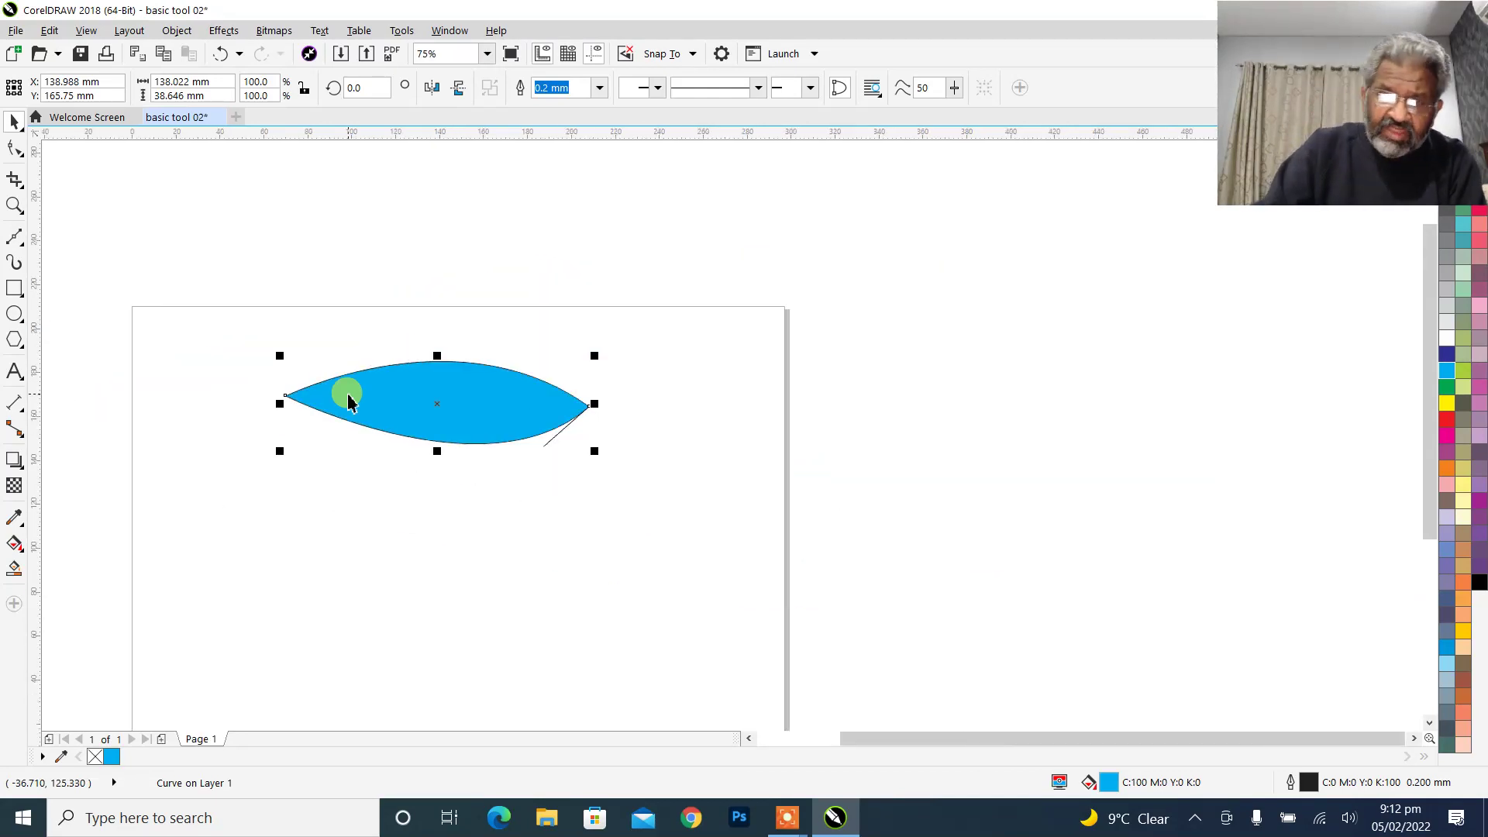
click(507, 418)
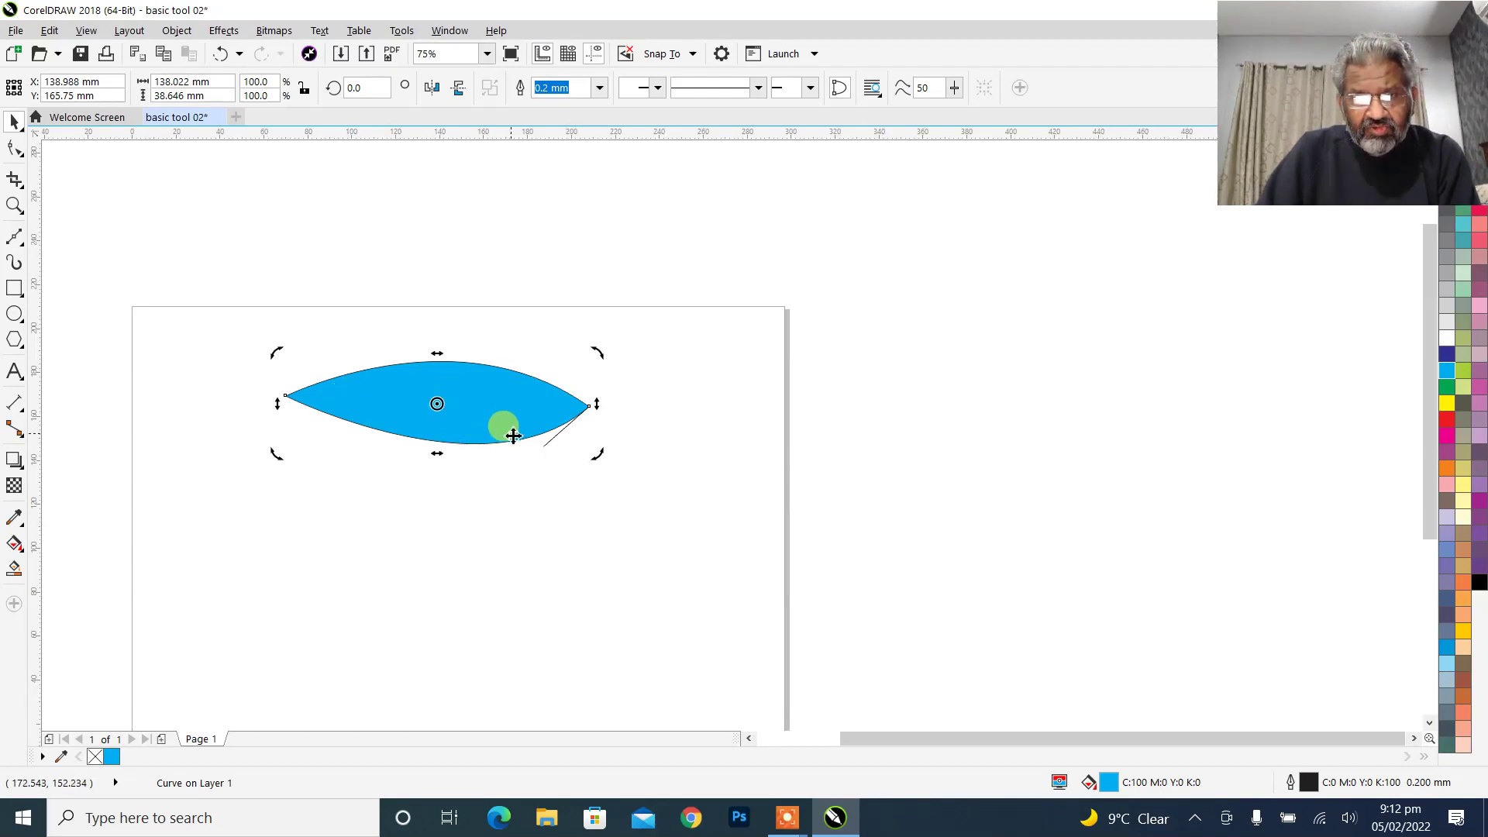
click(714, 335)
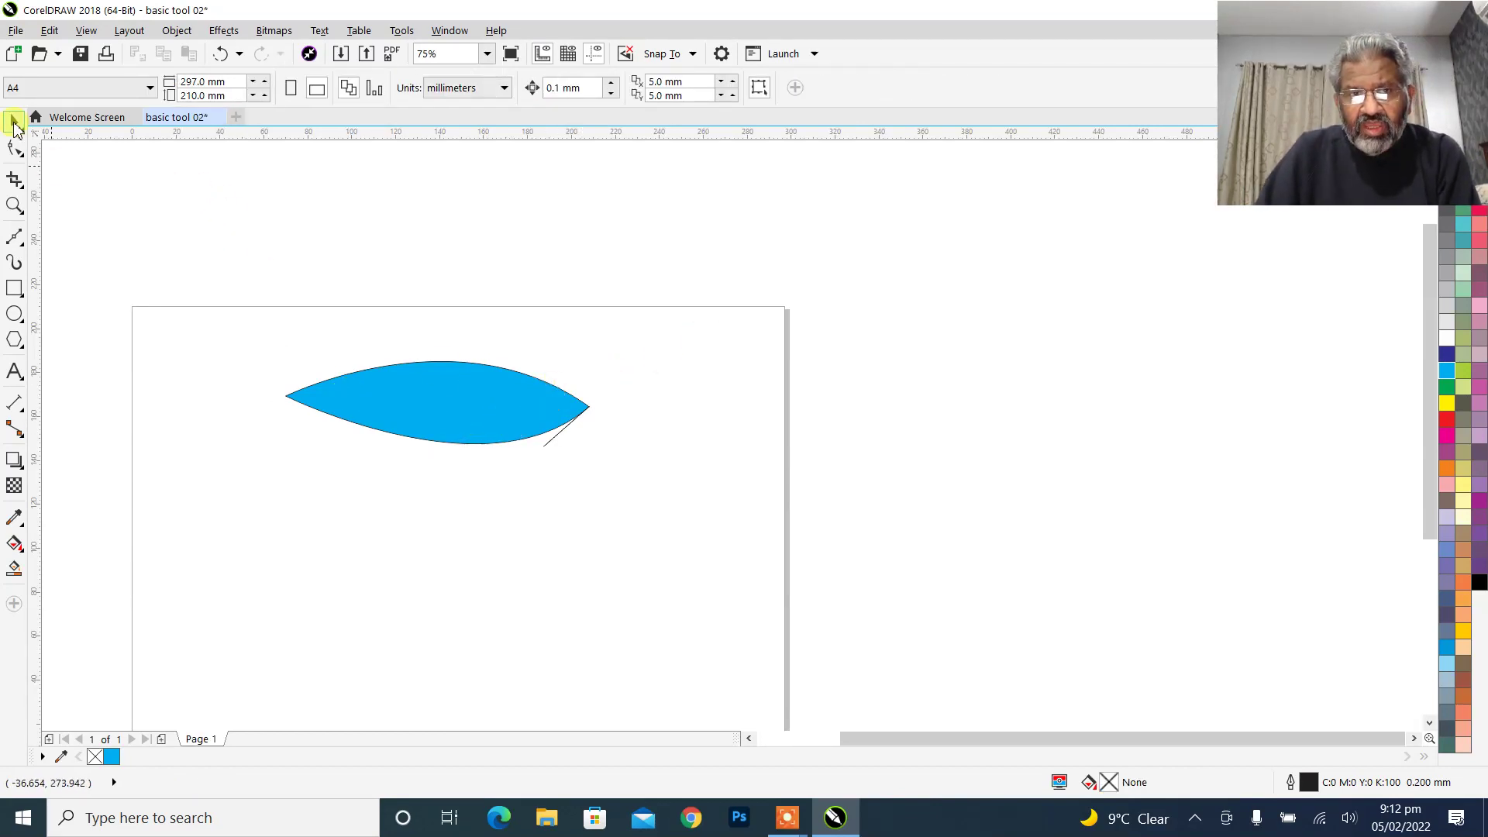
Rotate the cyan leaf about its center to a nearly vertical position at about 94 degrees.
click(465, 396)
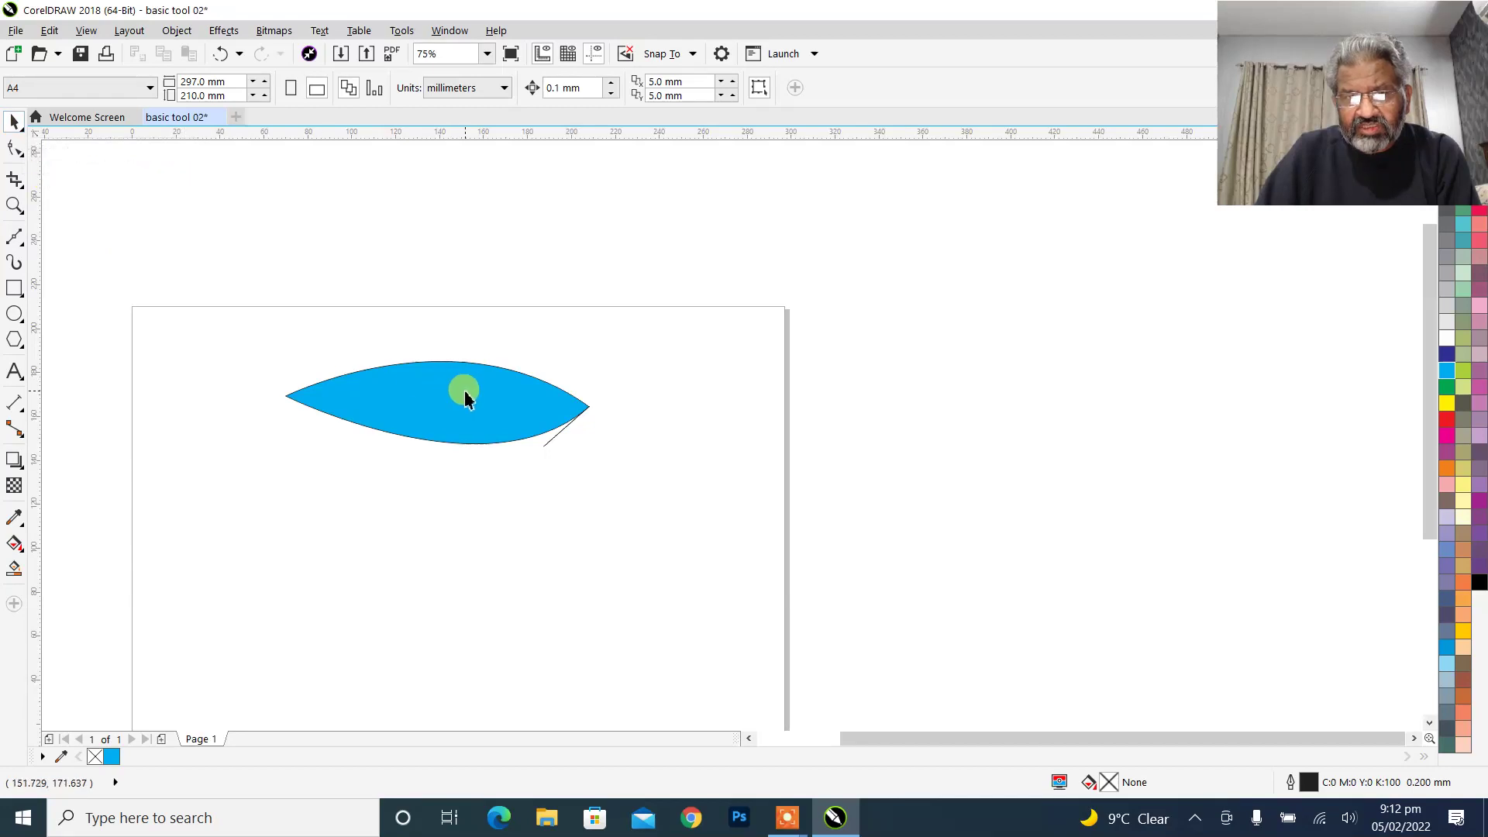
click(460, 402)
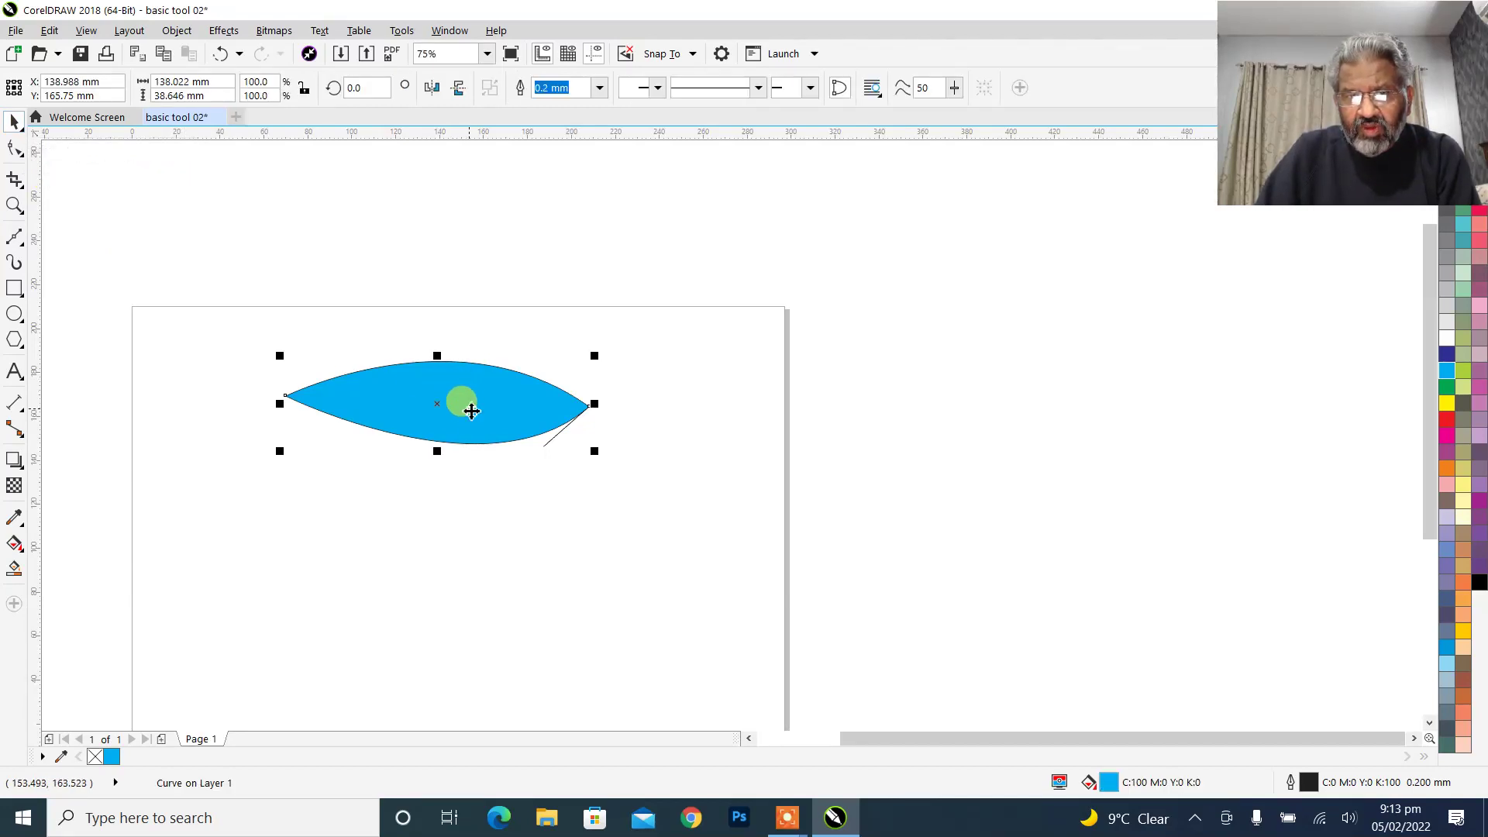
click(471, 411)
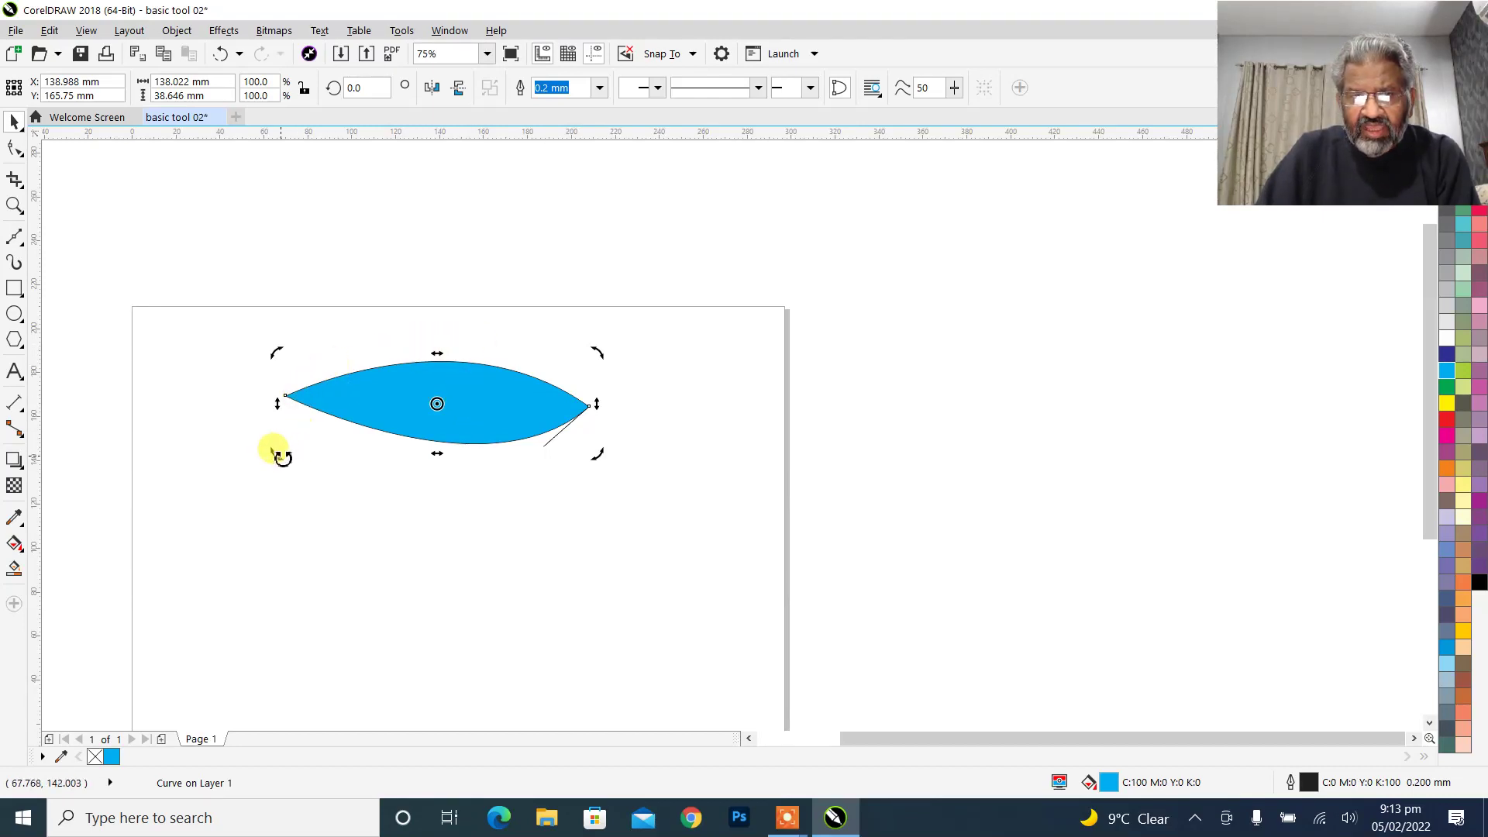
click(437, 403)
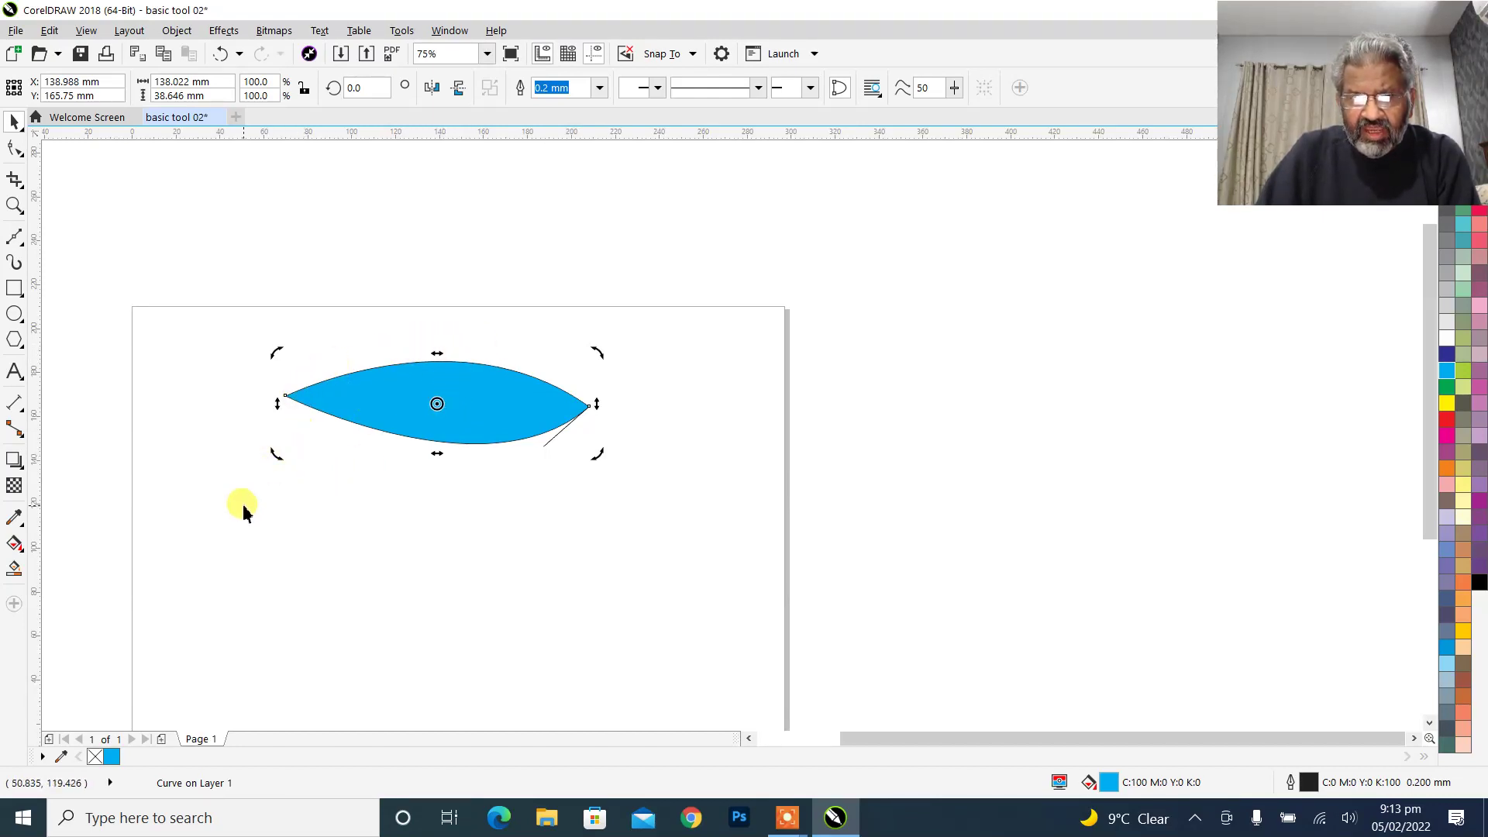
drag(281, 456, 494, 544)
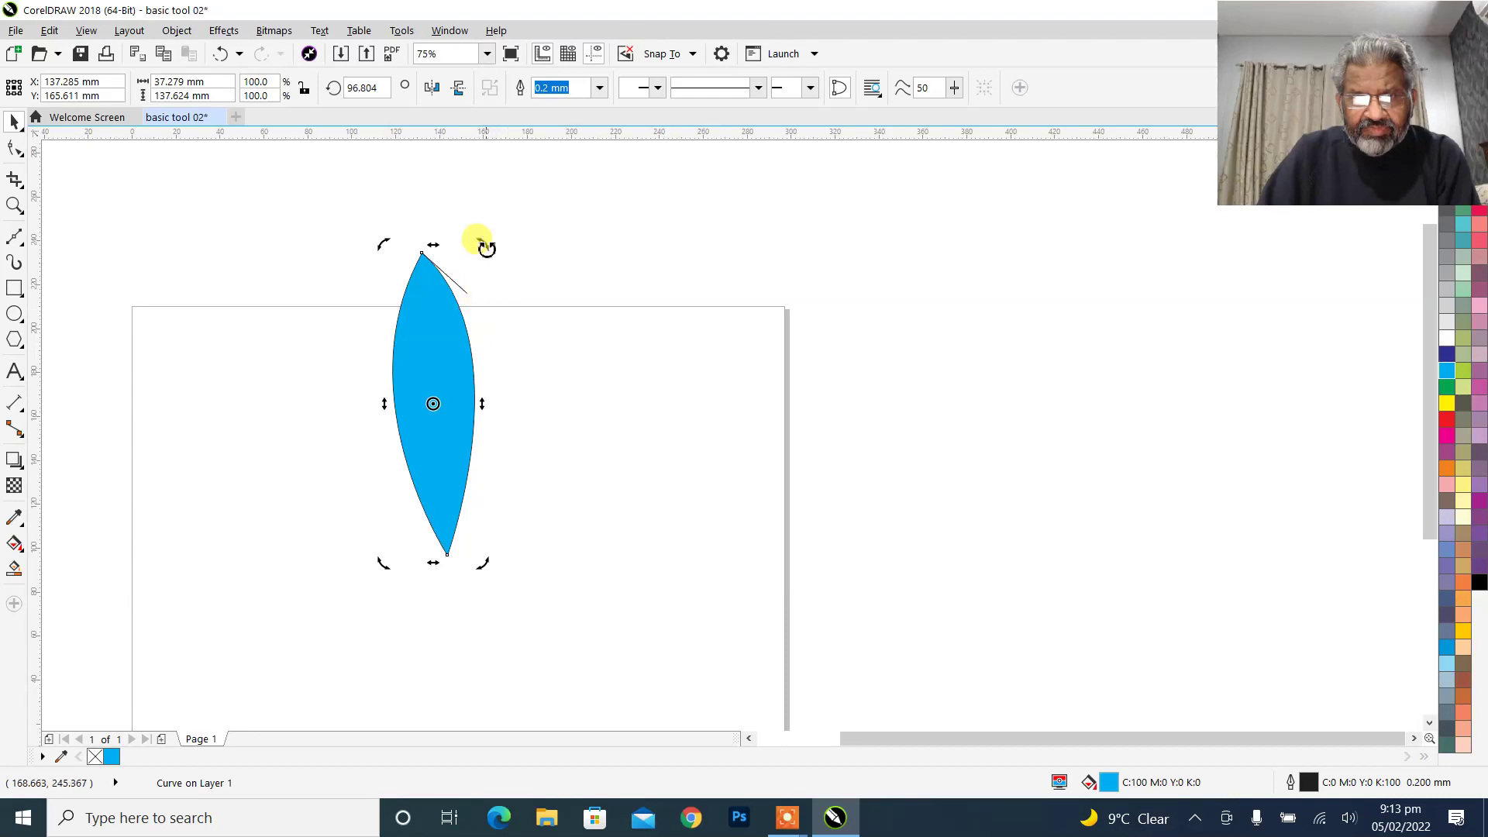
drag(482, 244, 492, 235)
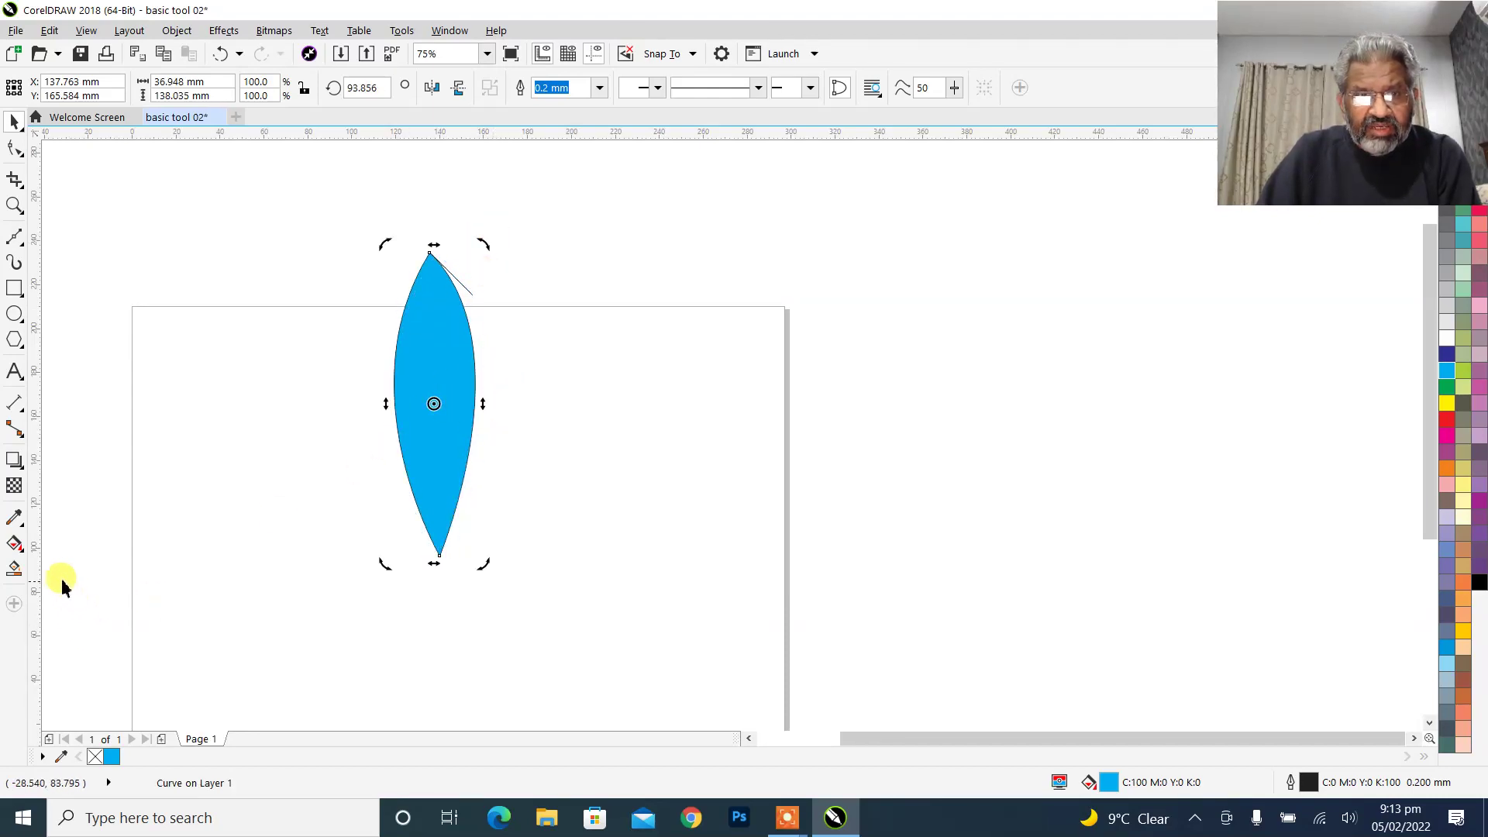
Apply a fountain fill from cyan at the base to white at the tip of the upright leaf with the Interactive Fill tool.
click(14, 543)
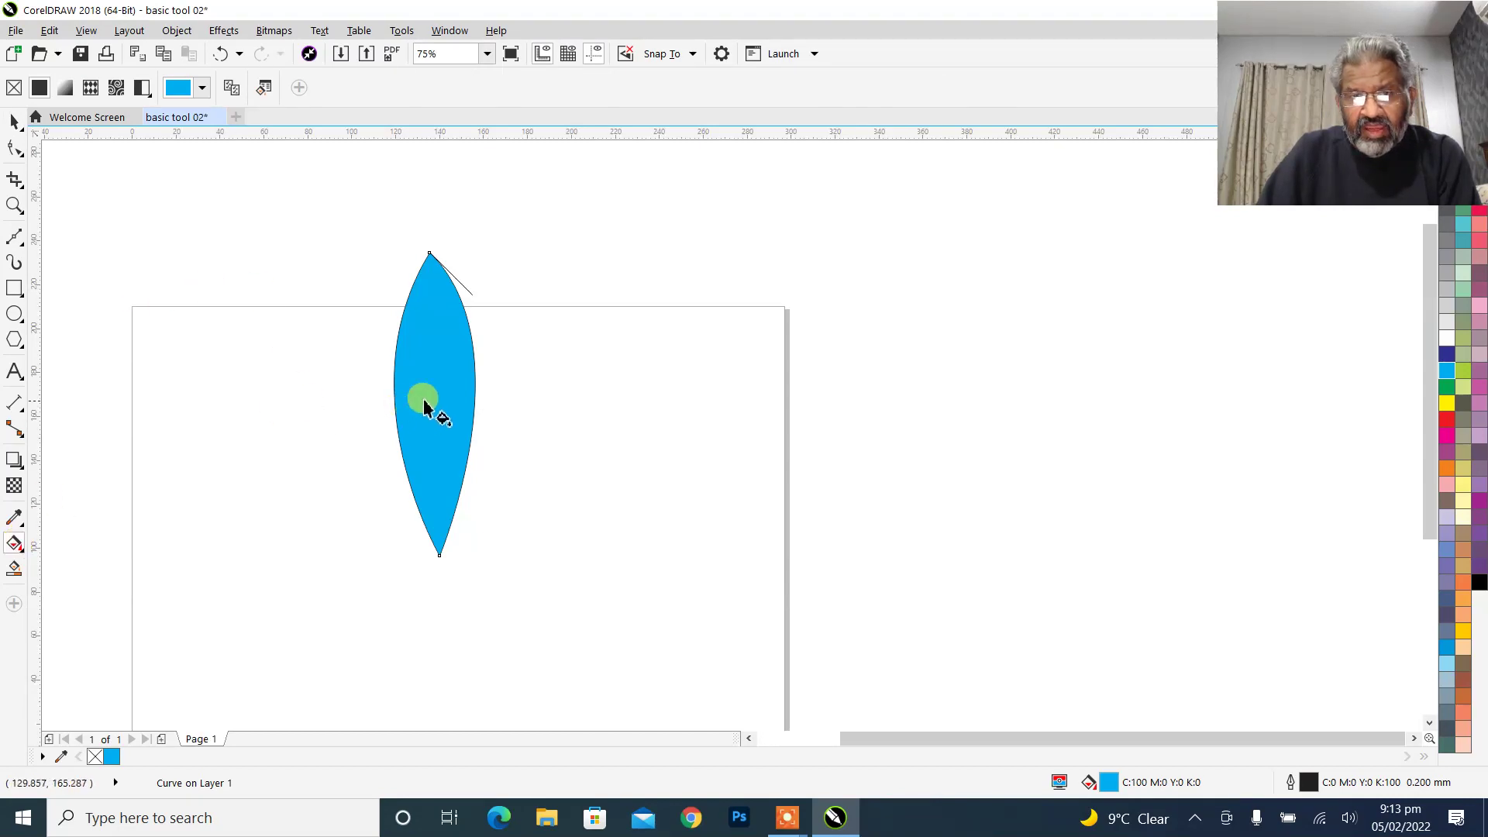
click(67, 90)
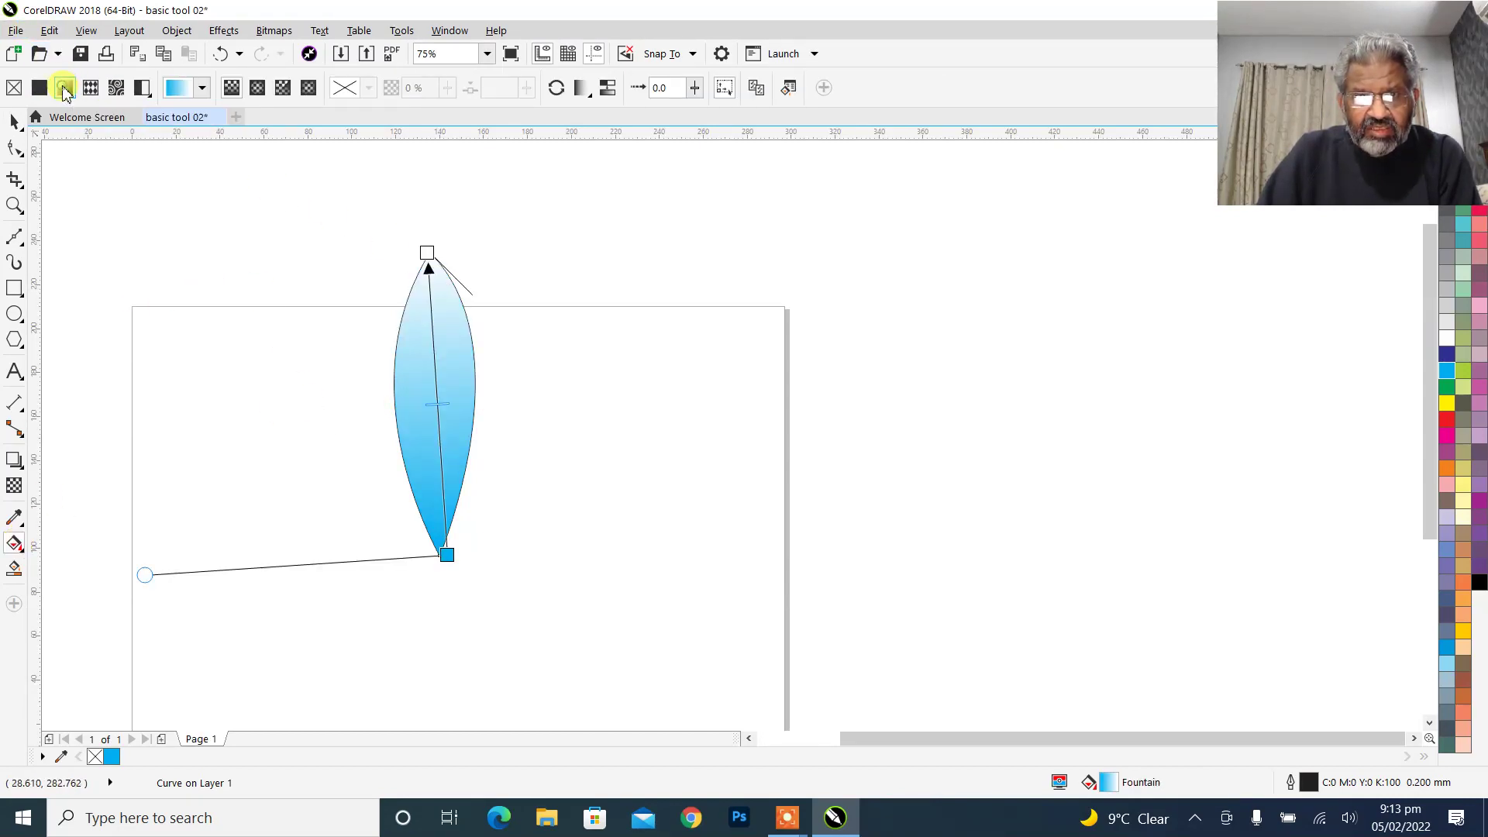
click(203, 88)
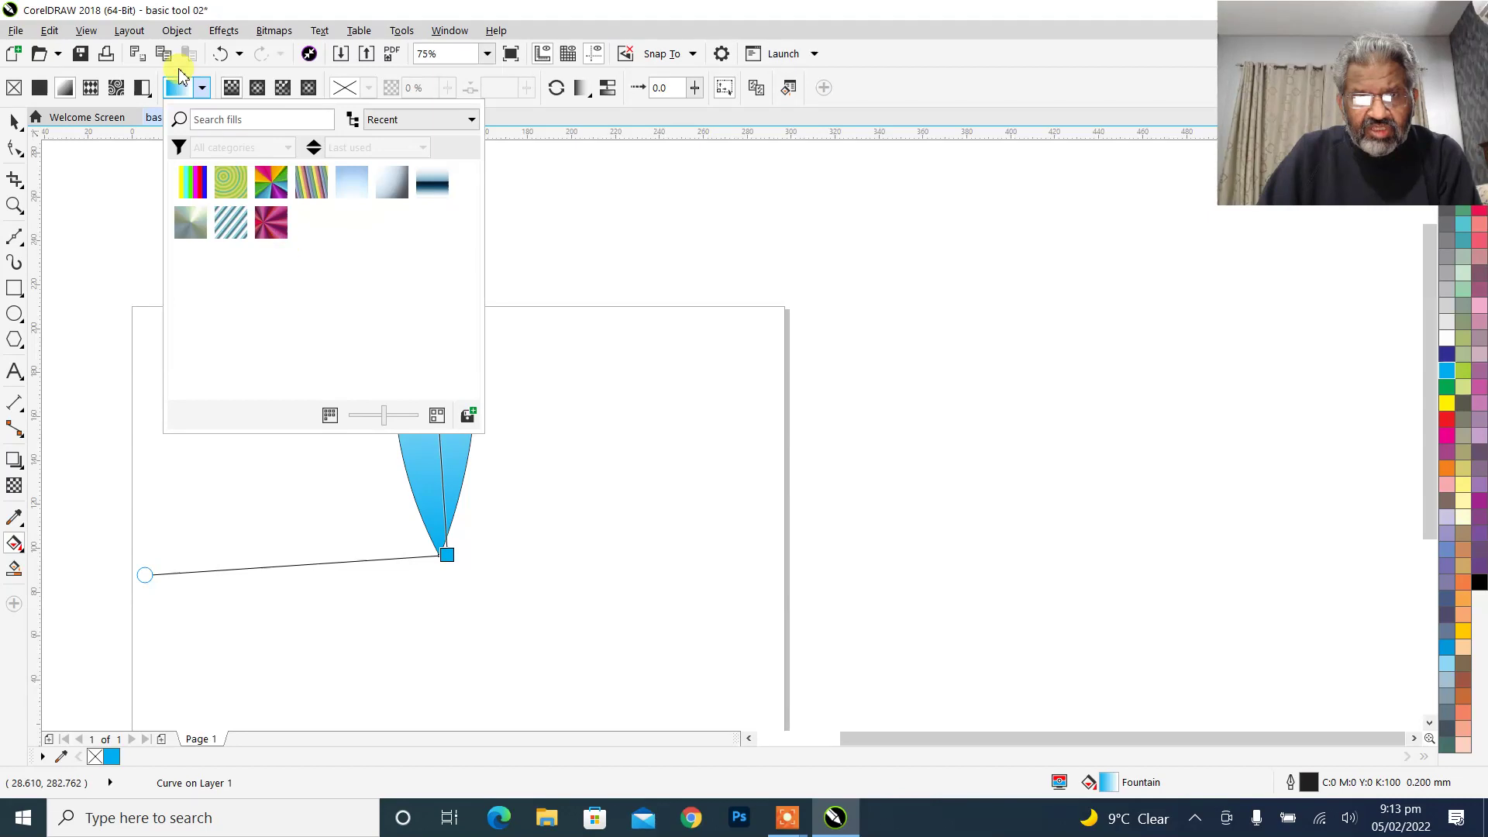
click(585, 399)
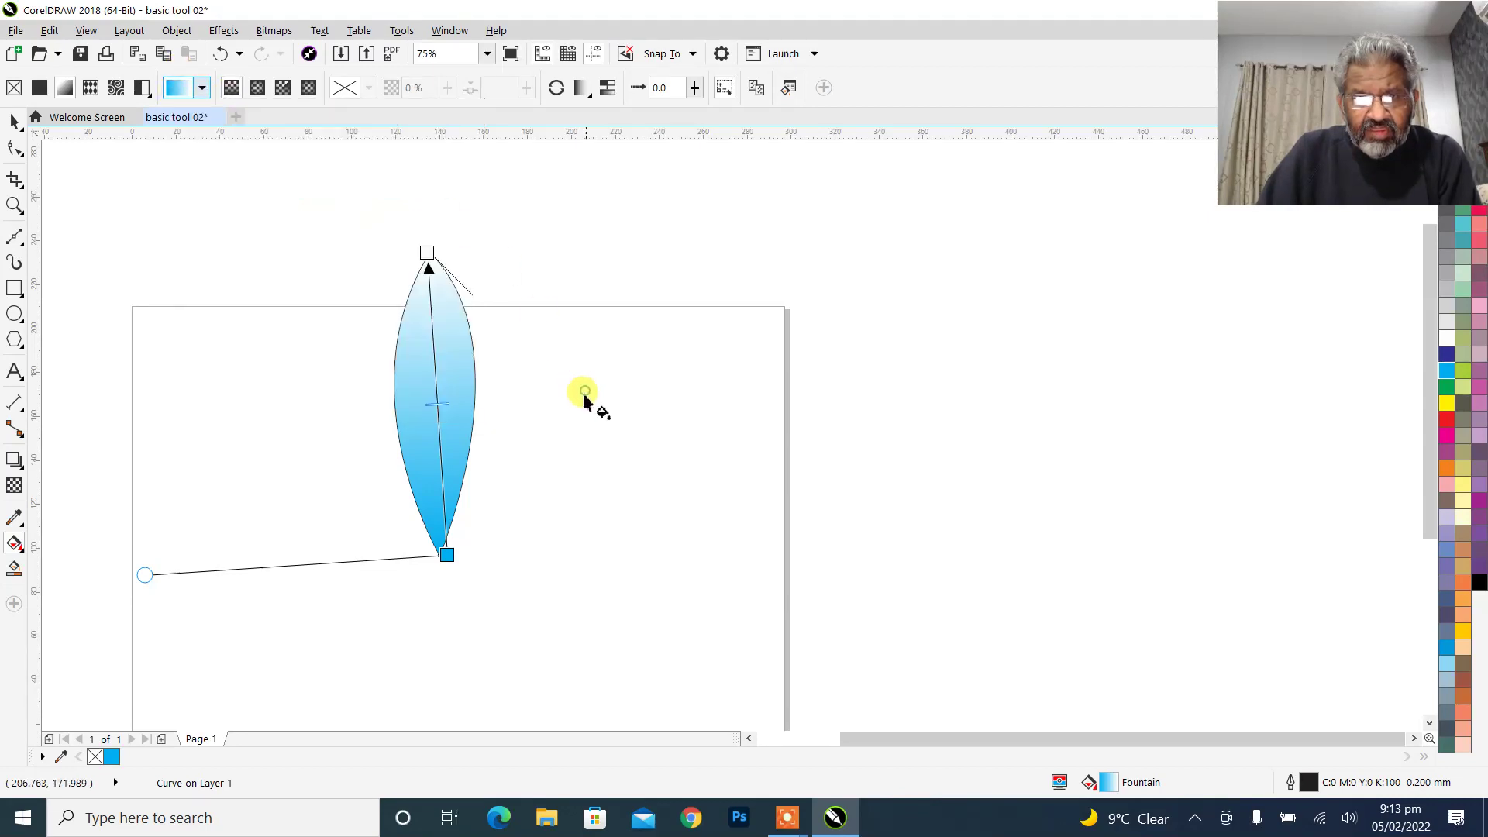
Recolor the upright leaf's fountain fill to yellow at the base and deep orange at the tip.
click(447, 555)
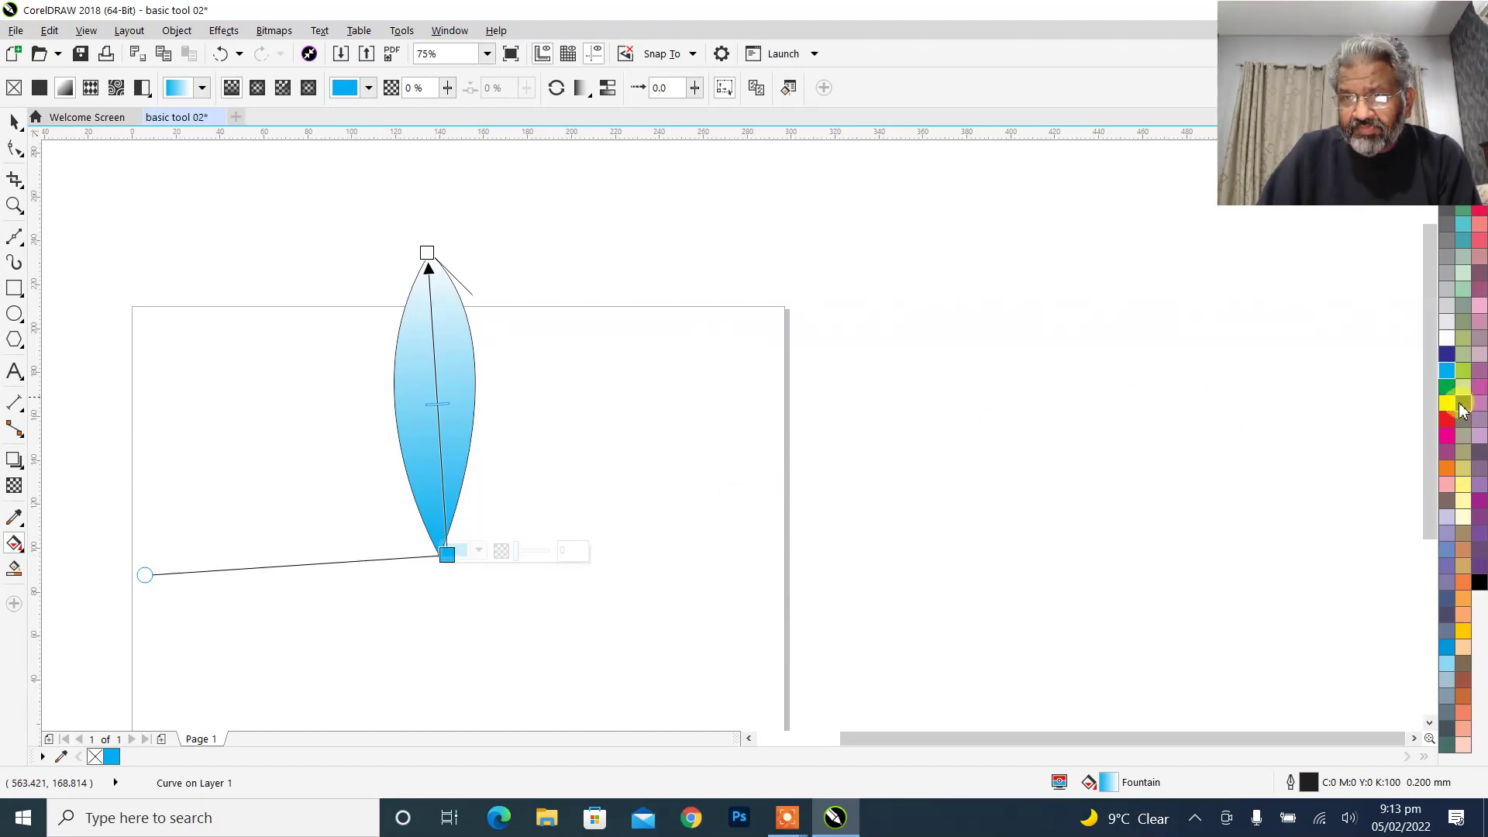
click(1447, 404)
drag(1447, 404, 427, 252)
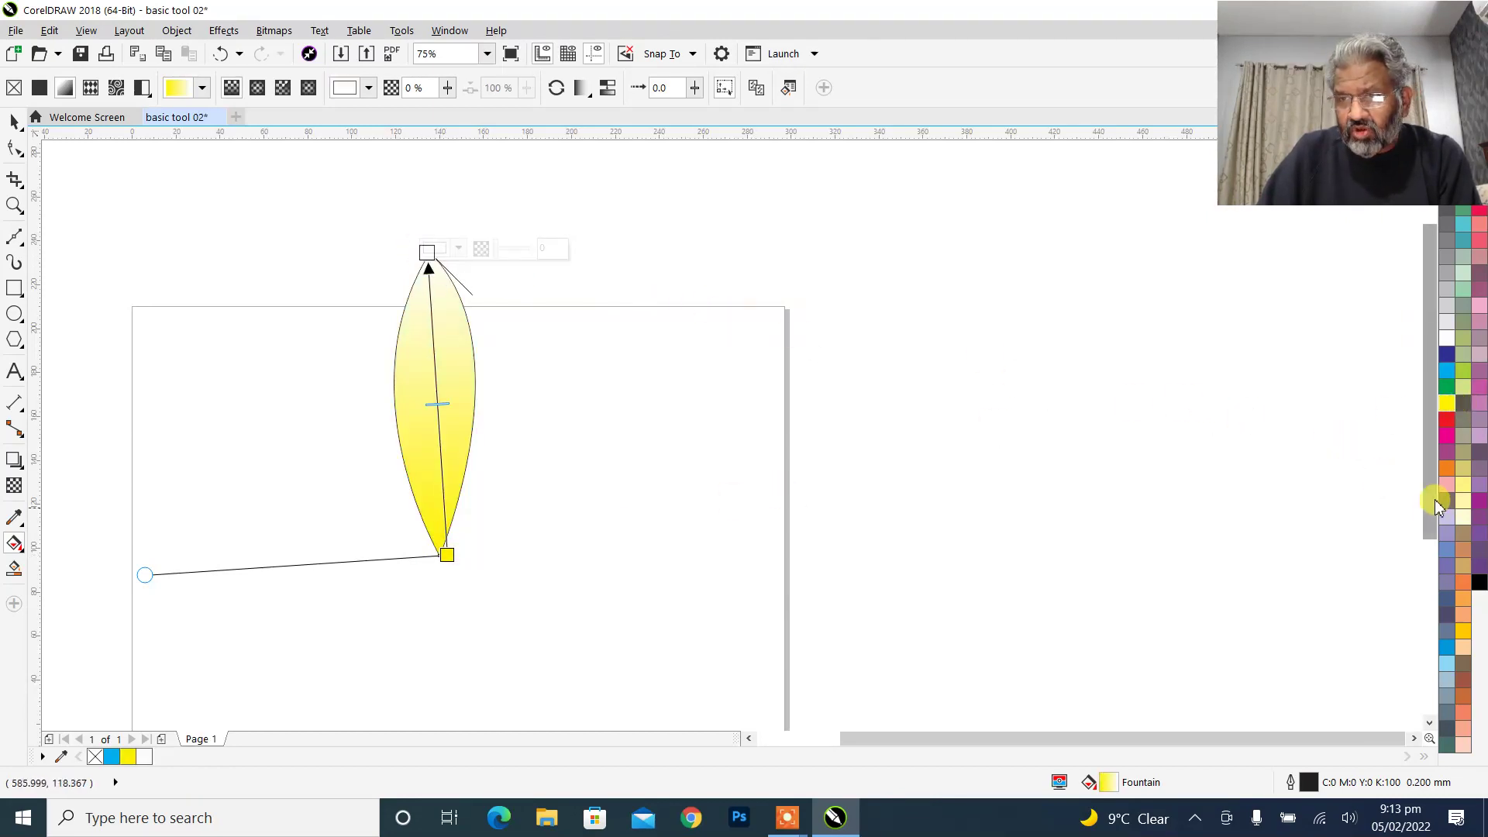
click(1463, 631)
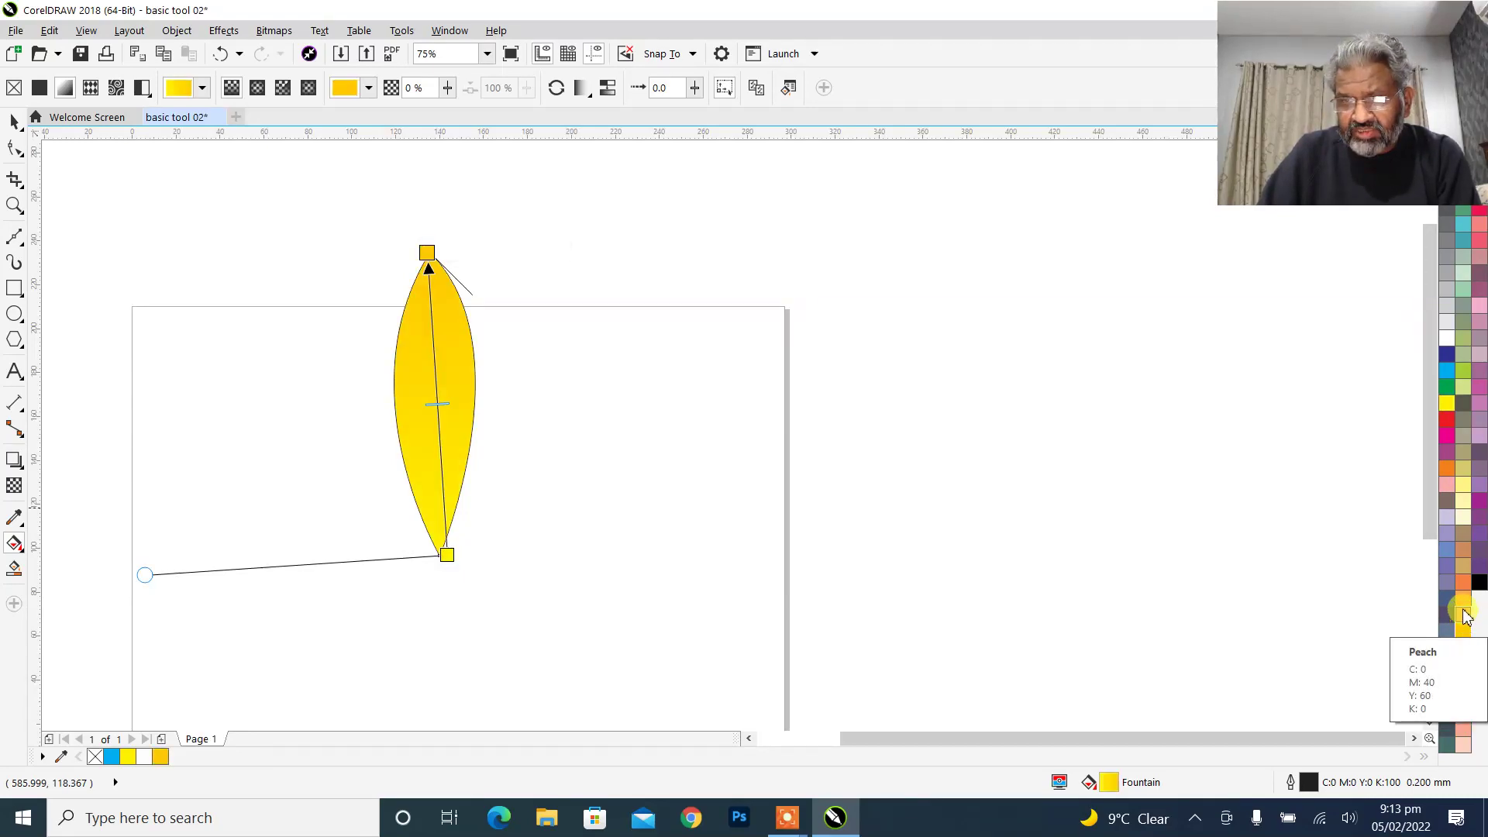
click(1463, 593)
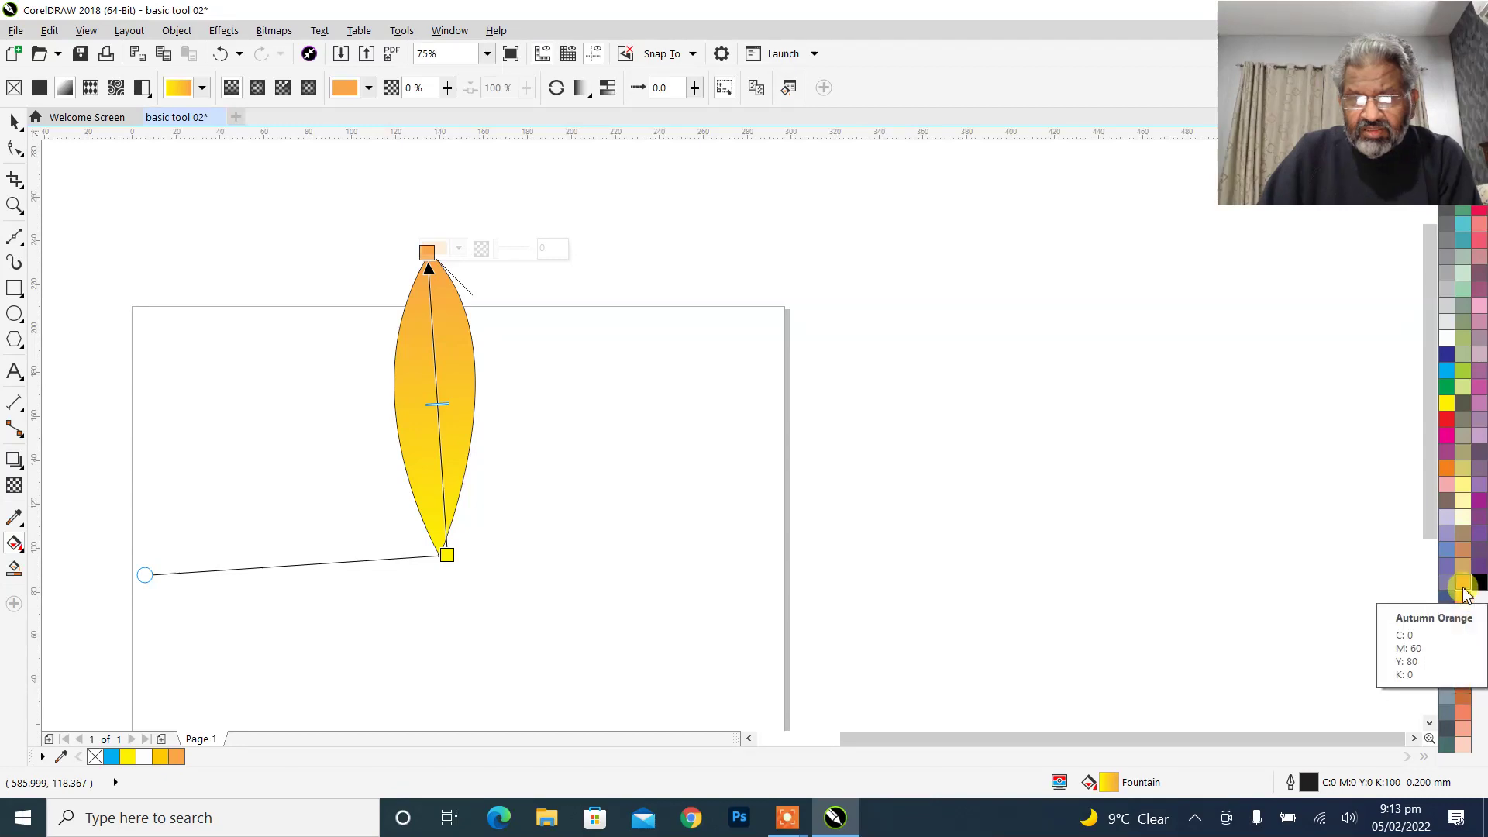
click(1463, 587)
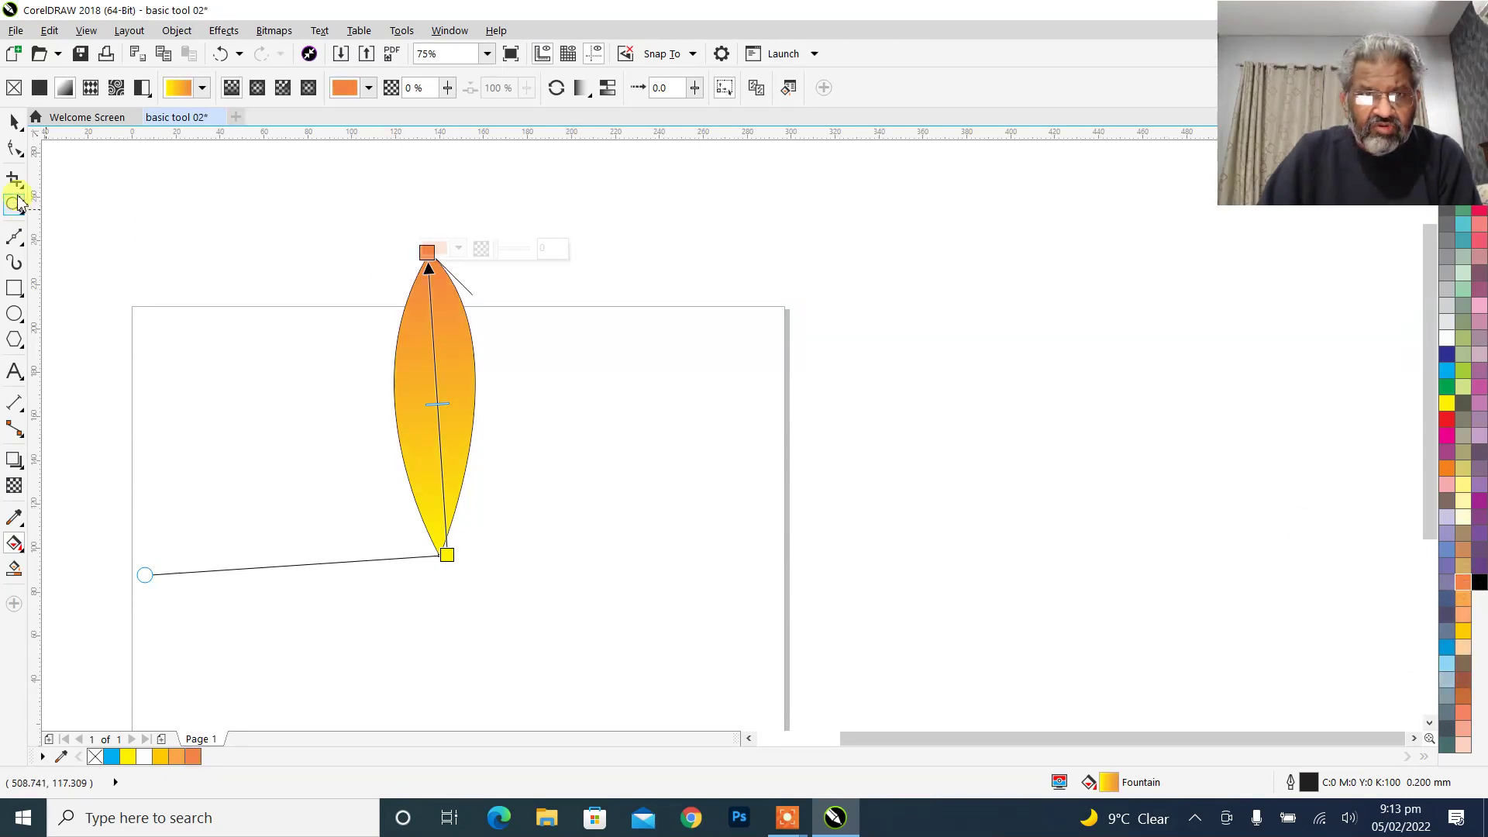
click(17, 121)
click(723, 369)
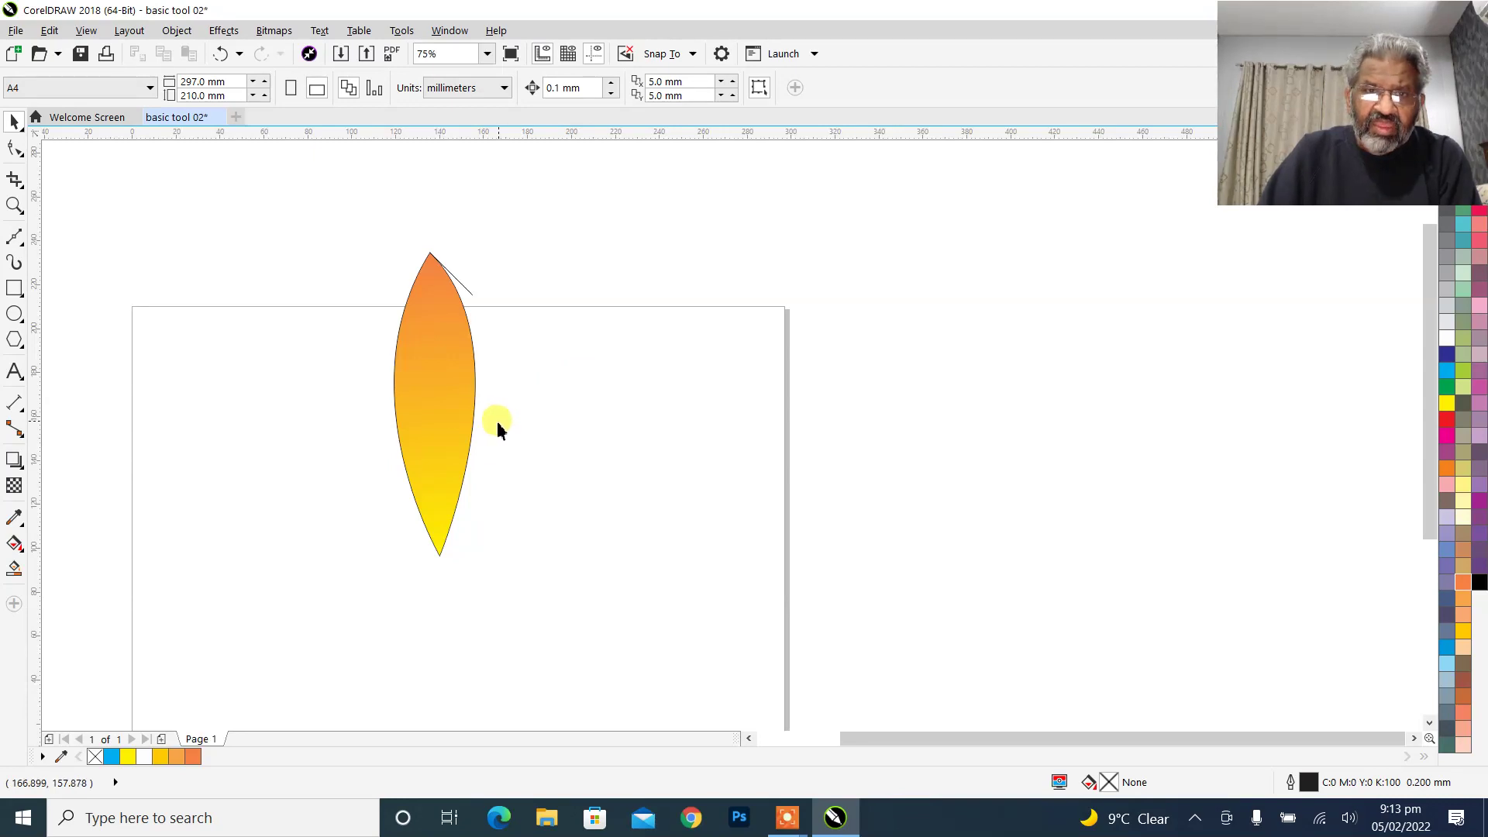
Place the petal's rotation center just below its base and create a copy rotated about 29.5 degrees clockwise around it.
click(455, 419)
click(458, 419)
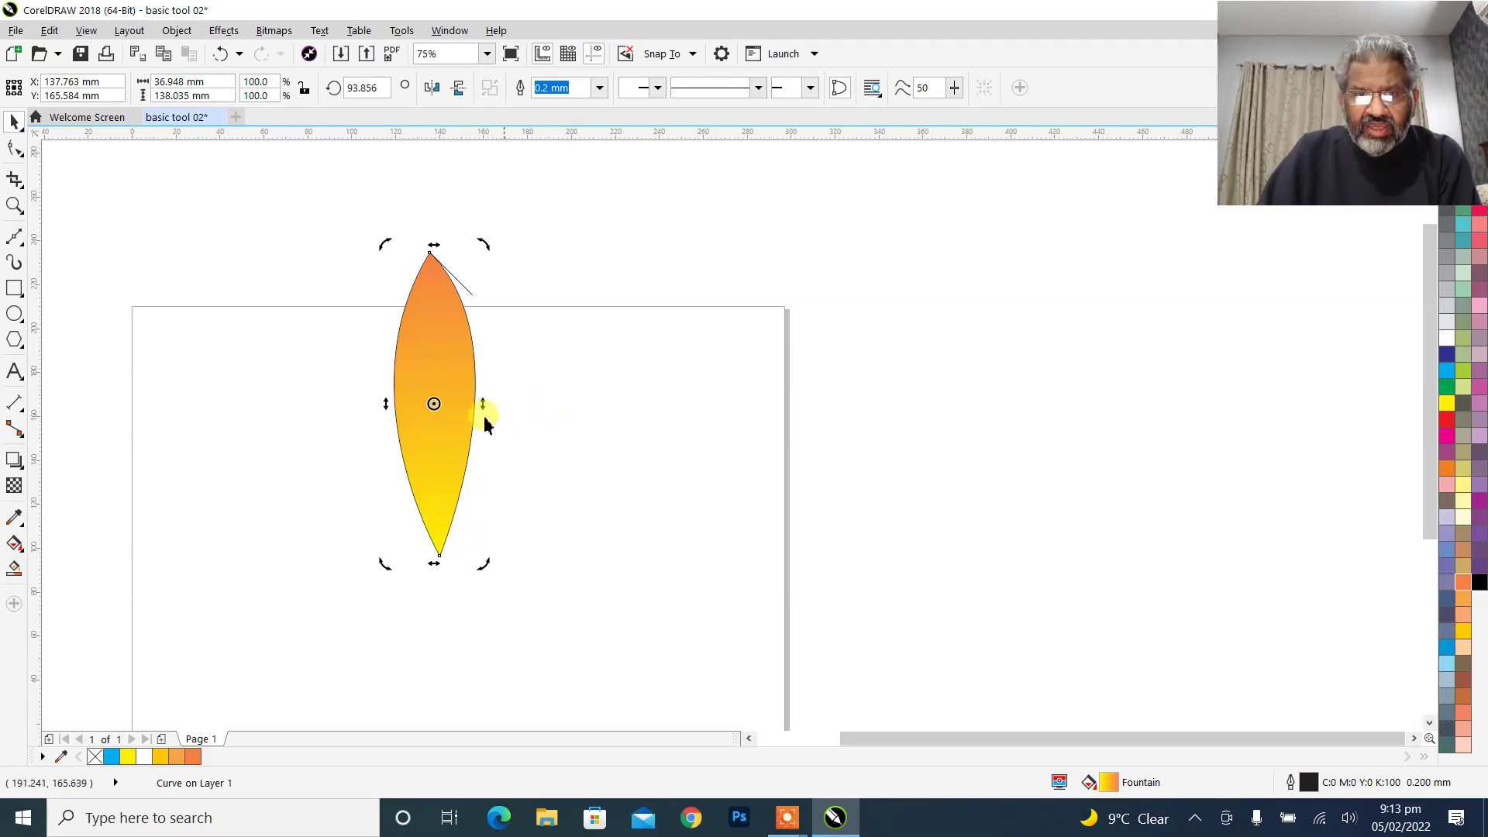
mouse_move(434, 404)
mouse_down()
mouse_move(439, 608)
mouse_move(443, 592)
mouse_up()
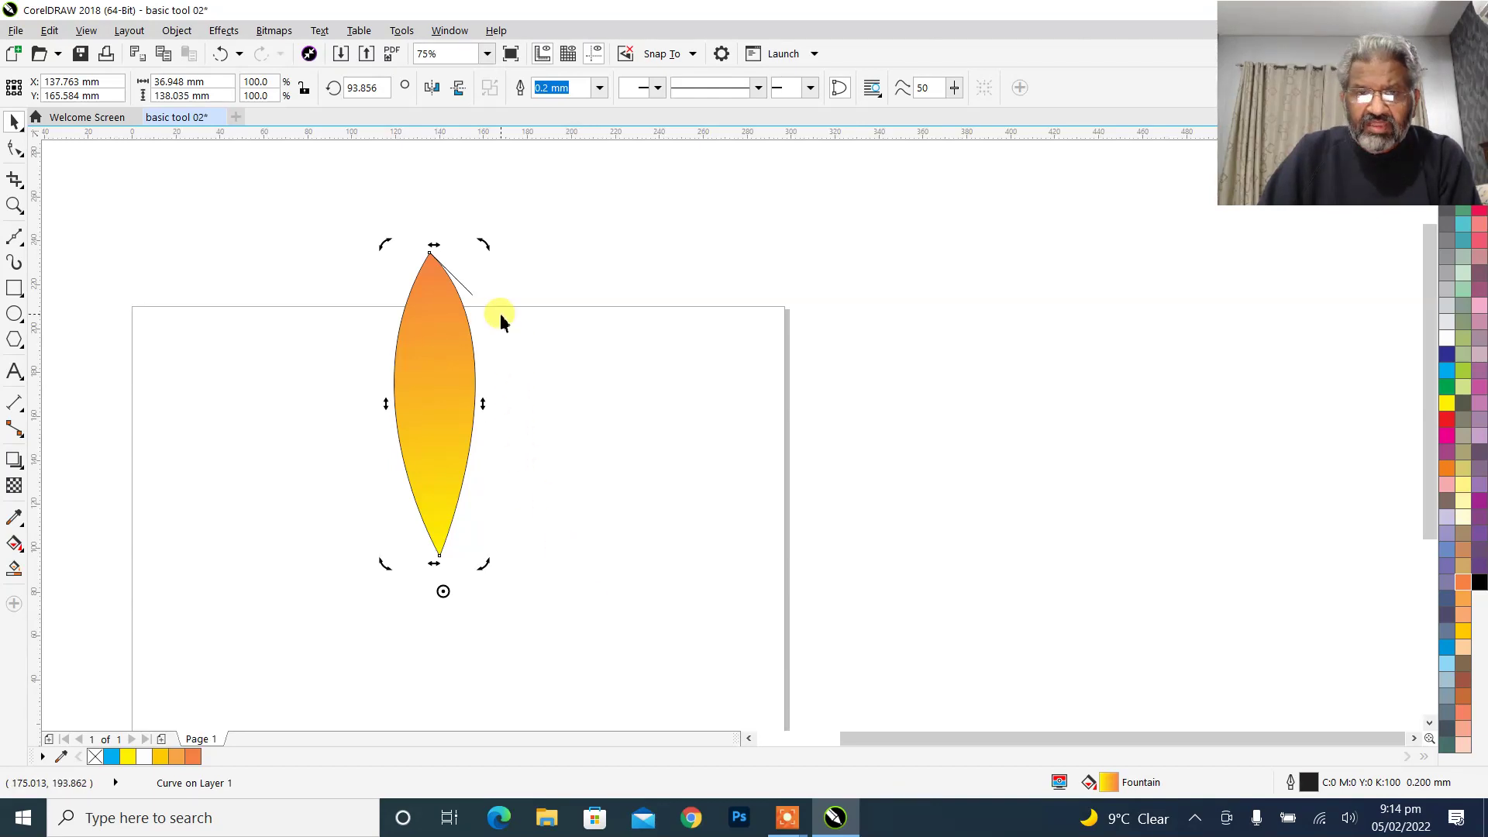
drag(486, 245, 626, 344)
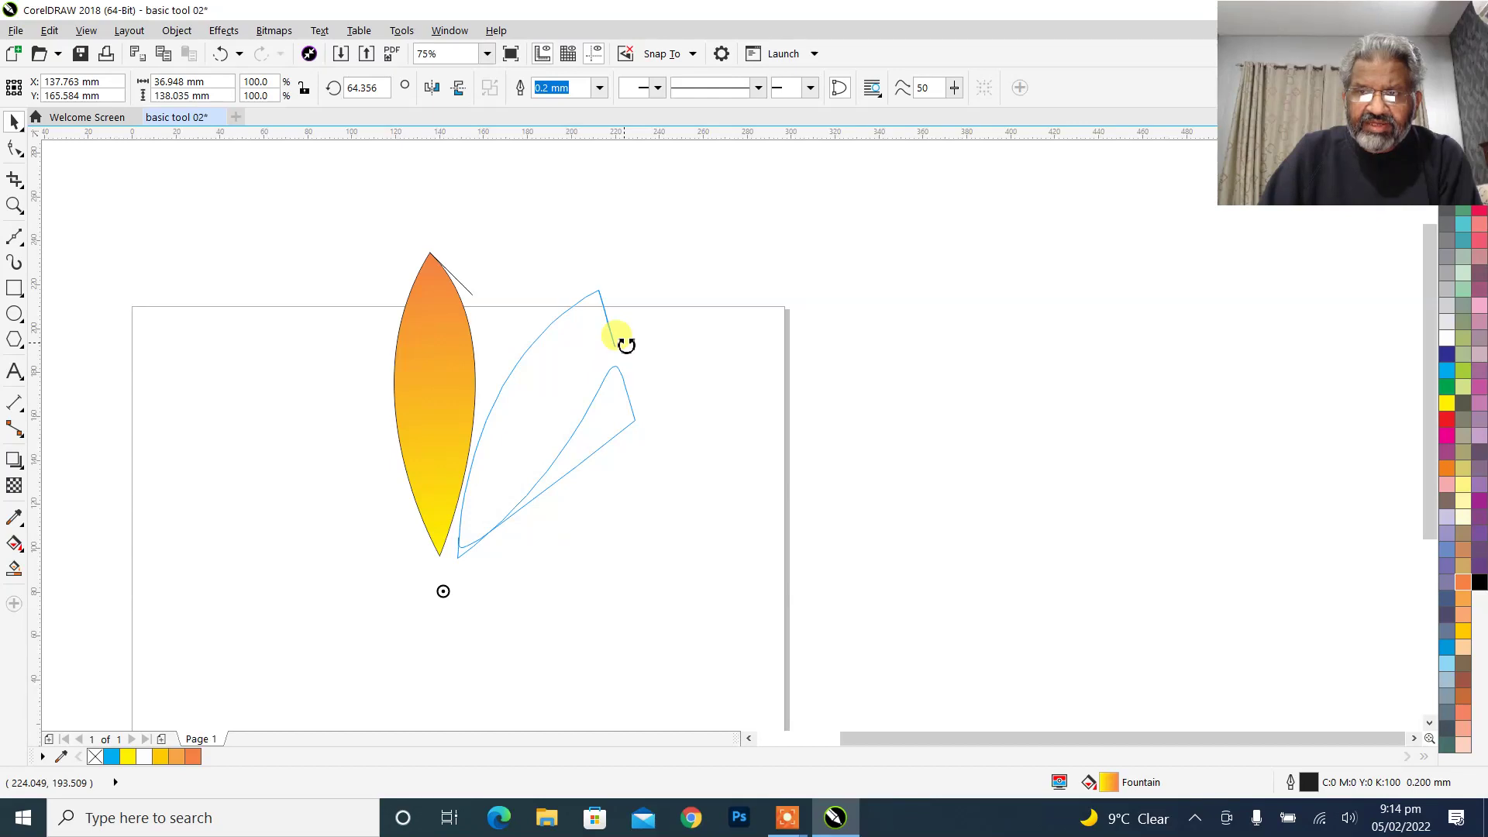
drag(626, 344, 625, 348)
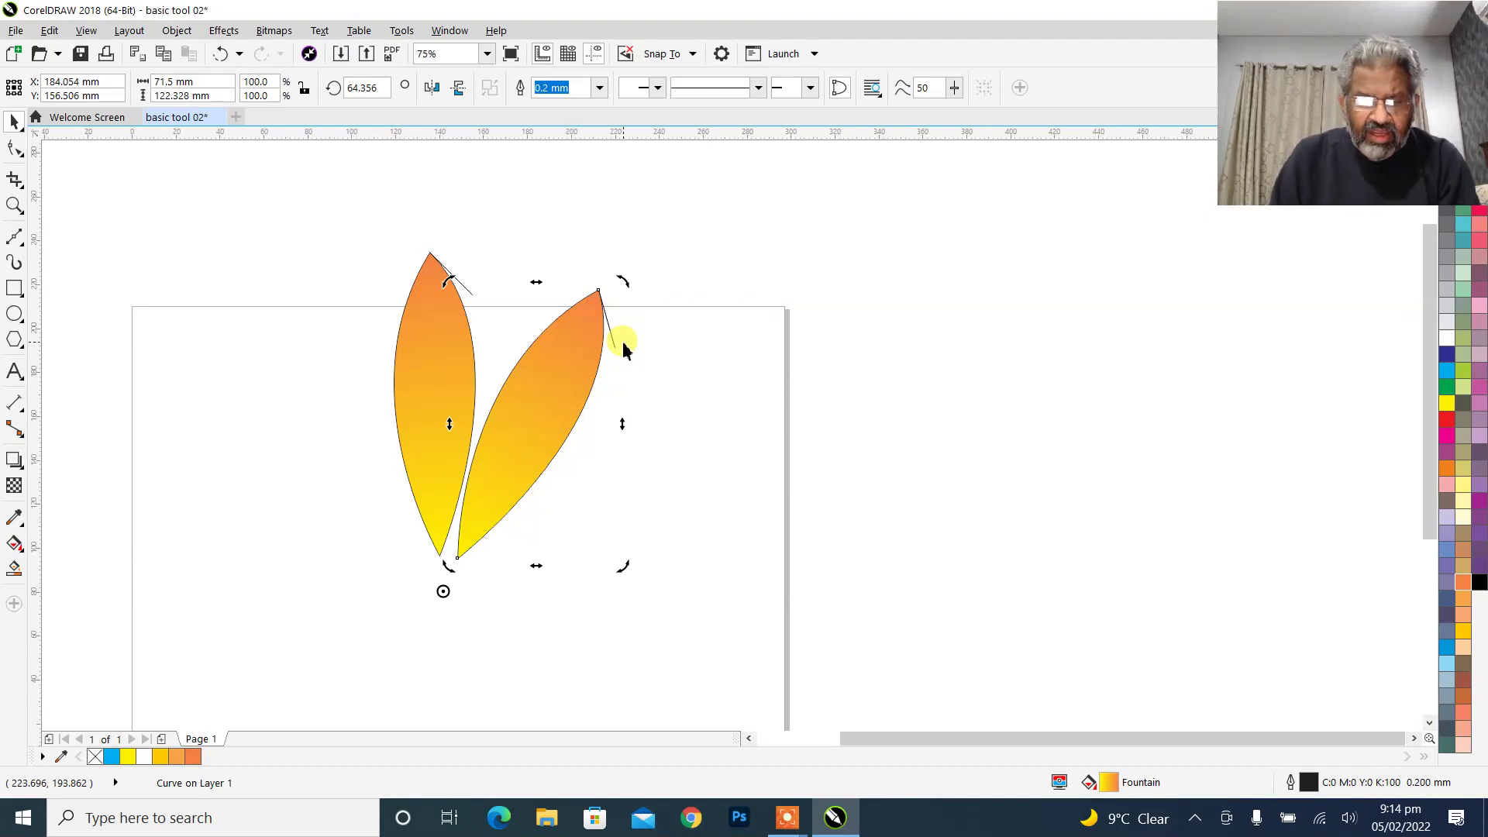
Repeat the rotated duplication around the same center until twelve petals form a full ring.
key(ctrl+r)
key(ctrl+r)
key(ctrl+r)
key(ctrl+r)
key(ctrl+r)
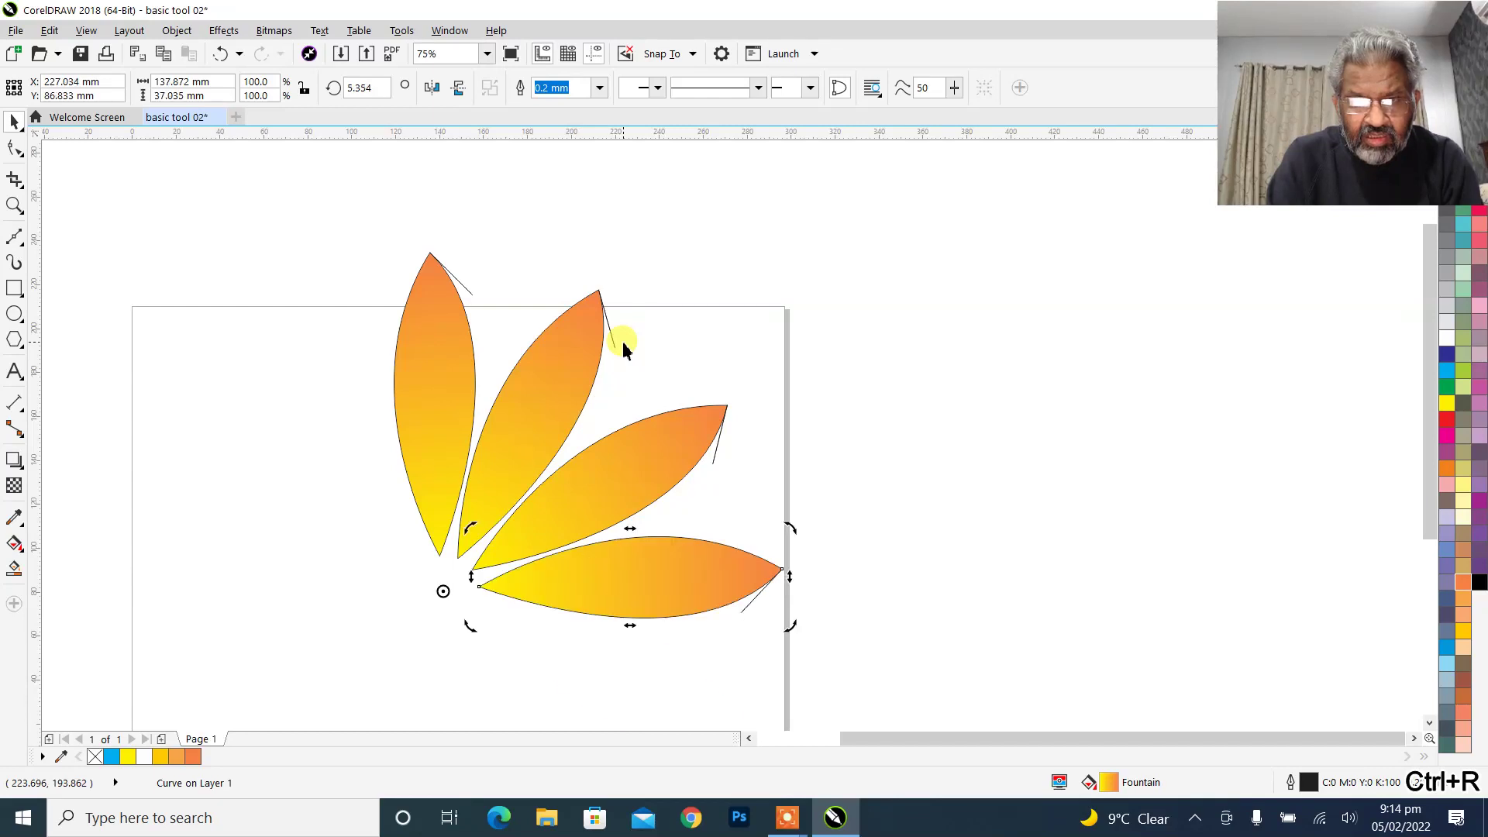
key(ctrl+r)
key(ctrl+r)
key(ctrl+r)
key(ctrl+r)
key(ctrl+r)
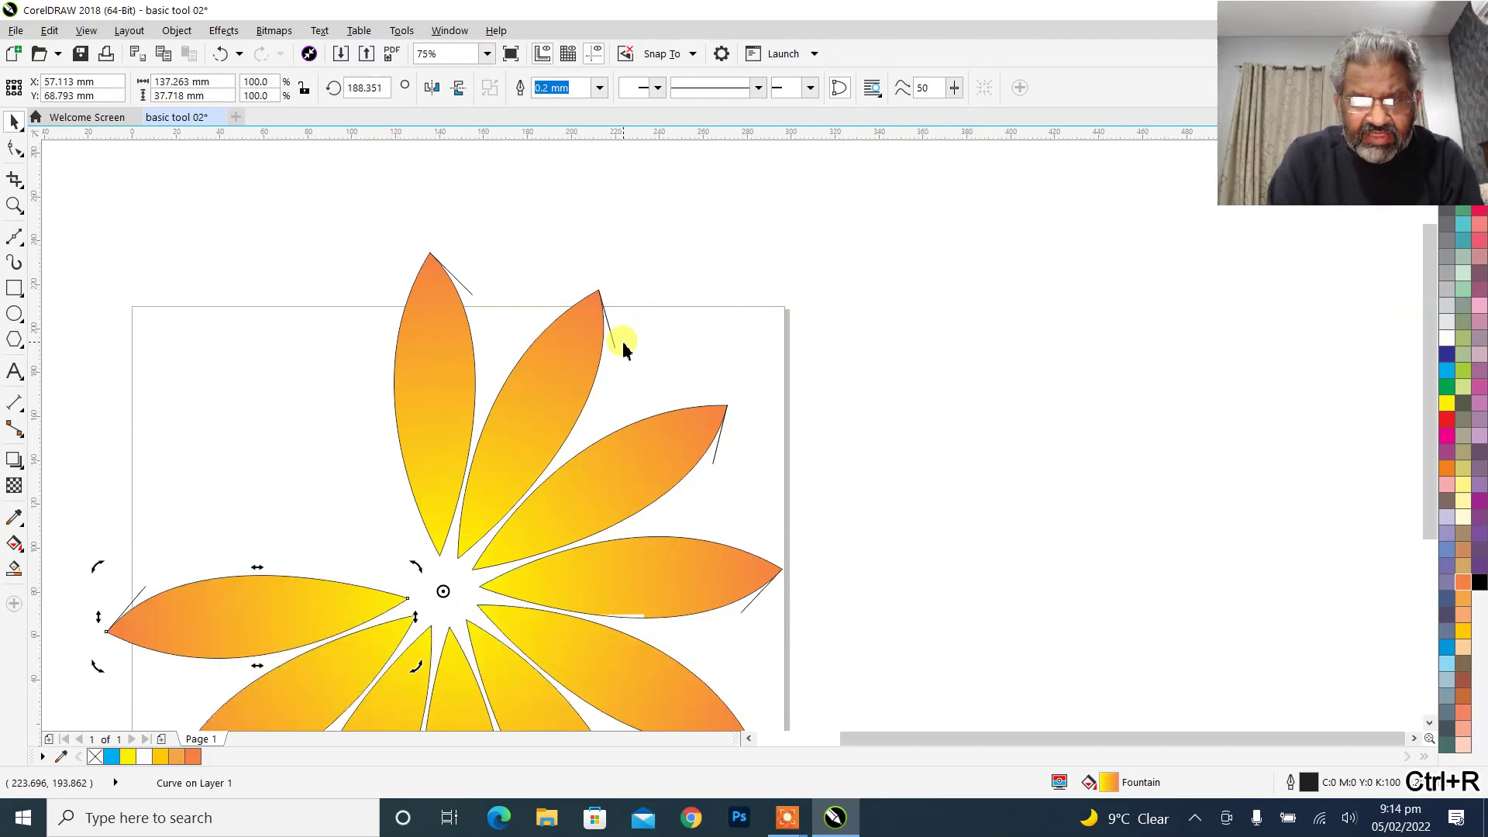
key(Escape)
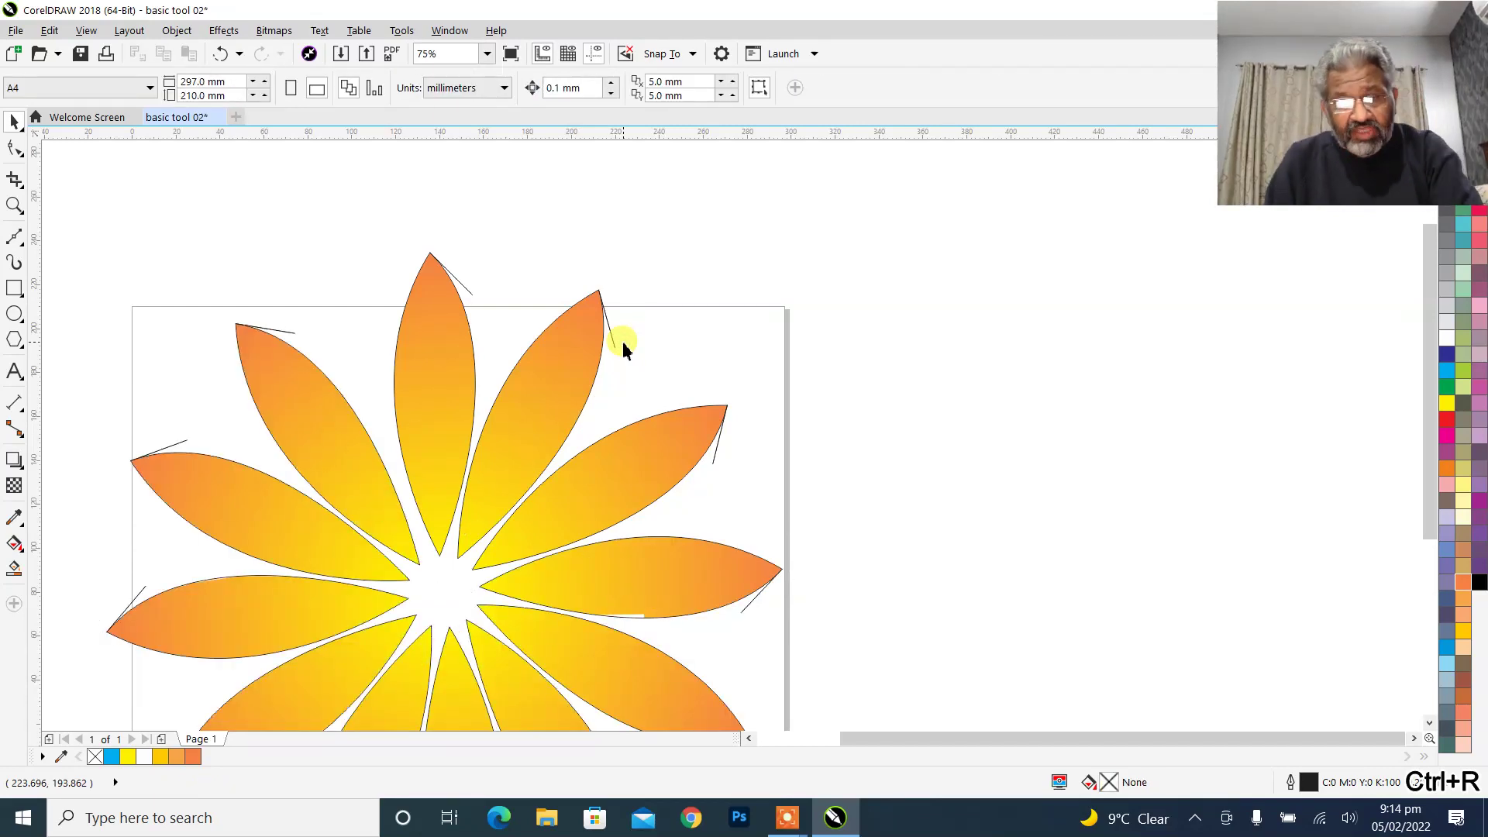
key(F4)
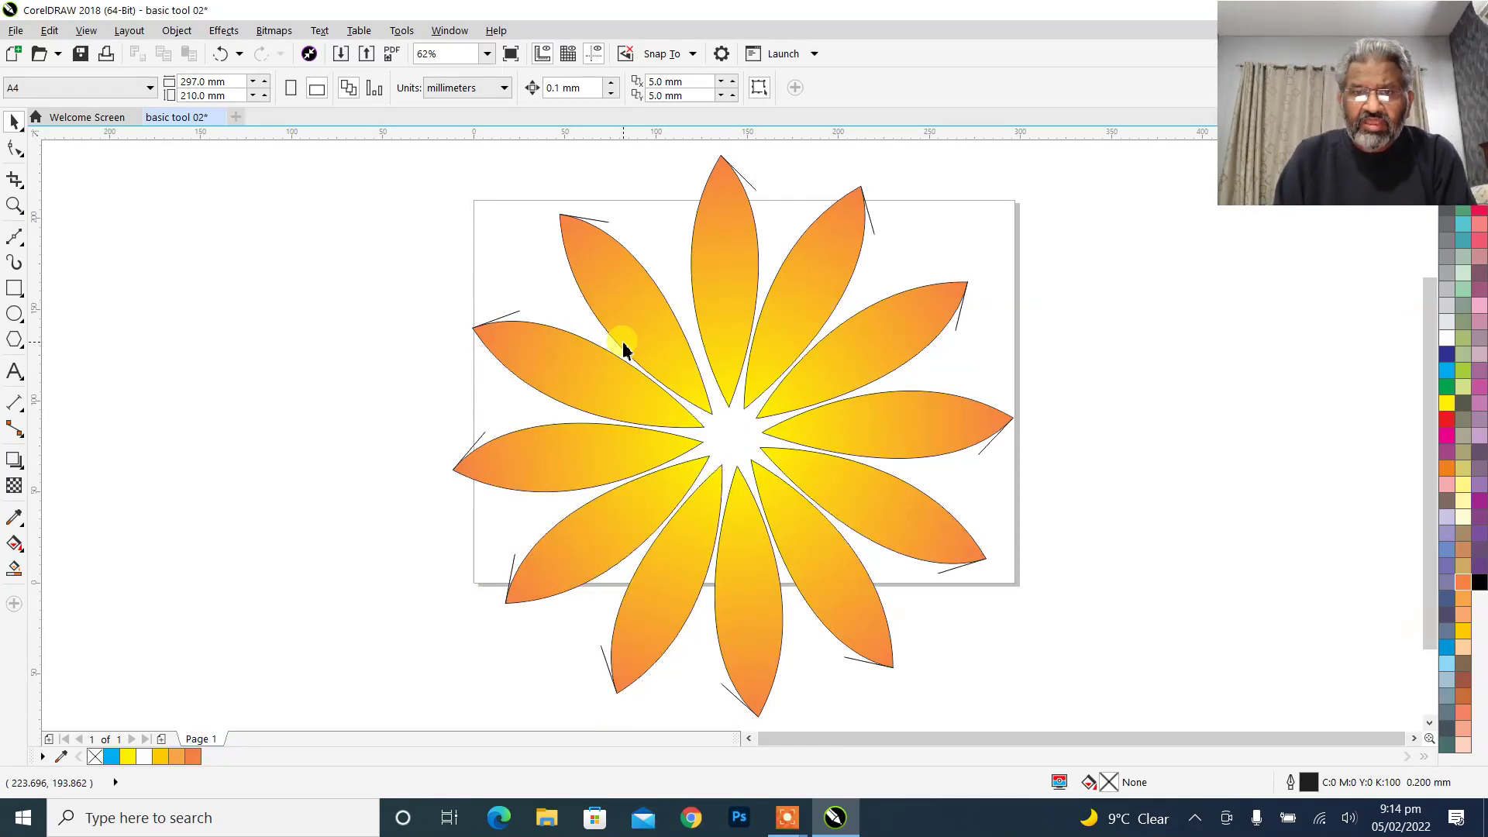
Draw a circle about 31 mm in diameter beside the flower and give it an elliptical fountain fill.
click(16, 319)
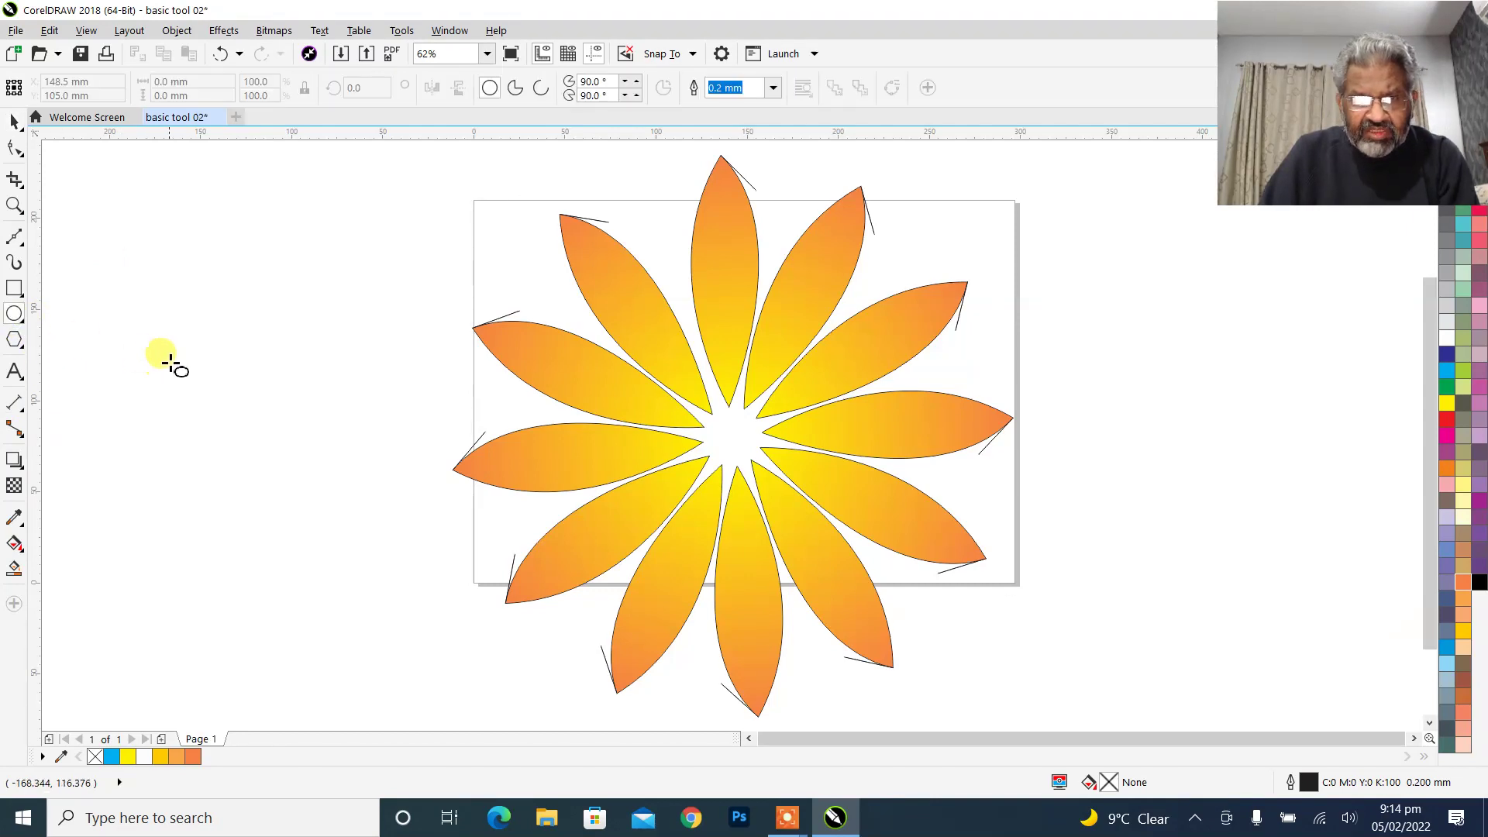
drag(161, 347, 221, 405)
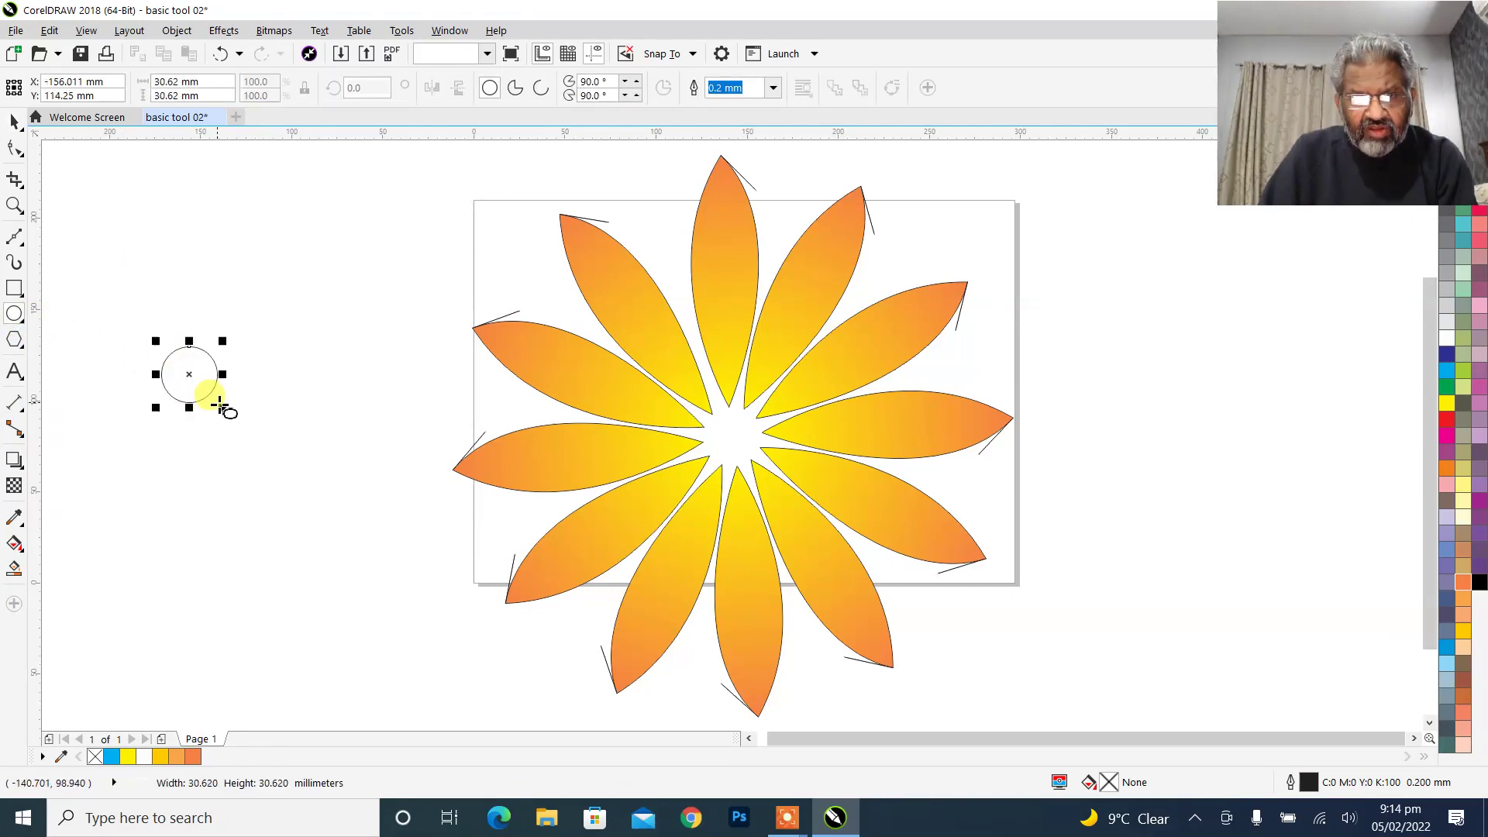
click(19, 542)
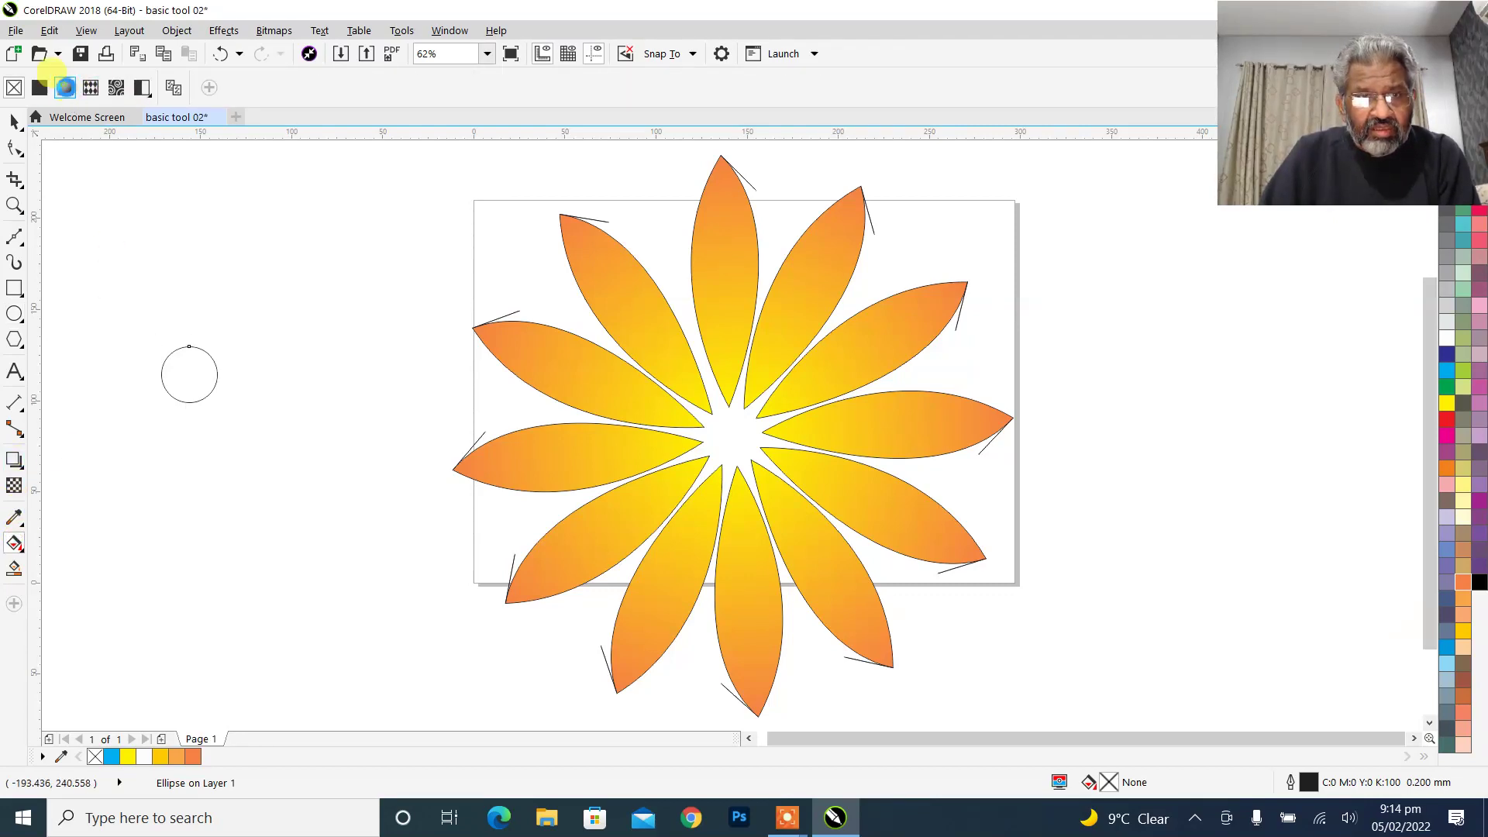
click(63, 85)
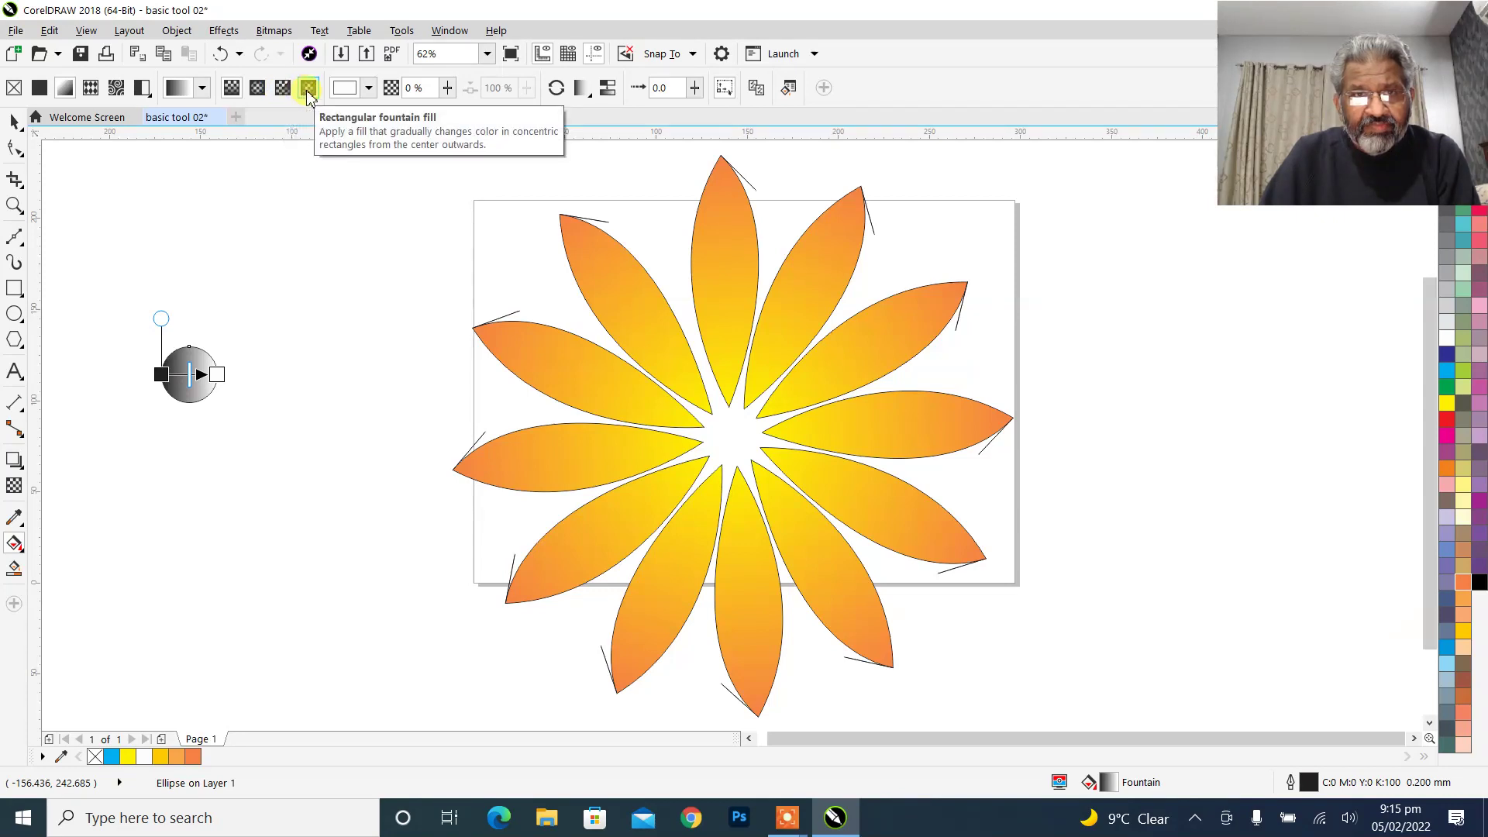
click(258, 88)
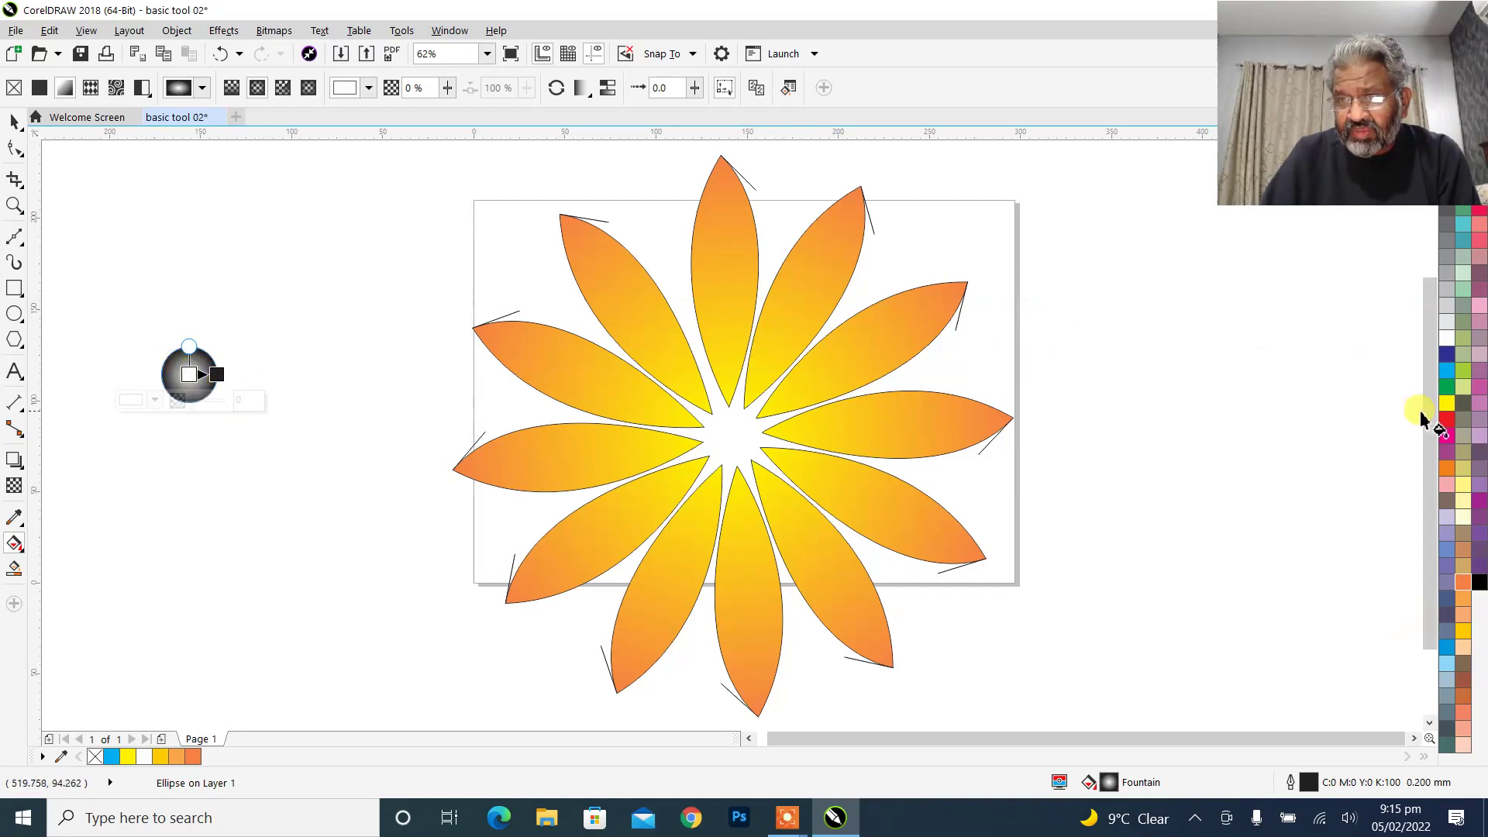
Color the circle's elliptical fountain fill orange at the center and reddish brown at the edge.
click(1448, 458)
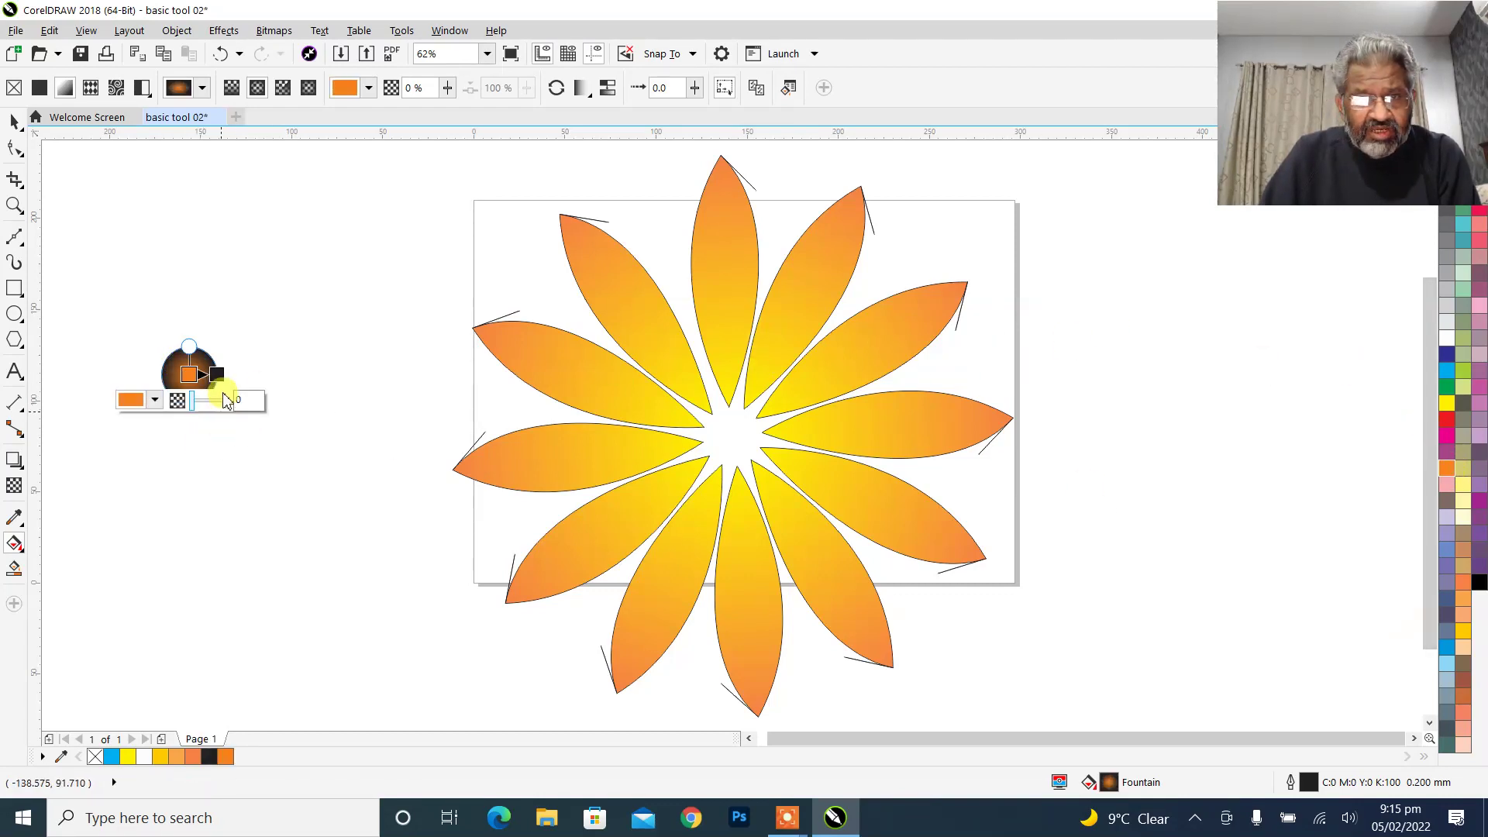
click(217, 375)
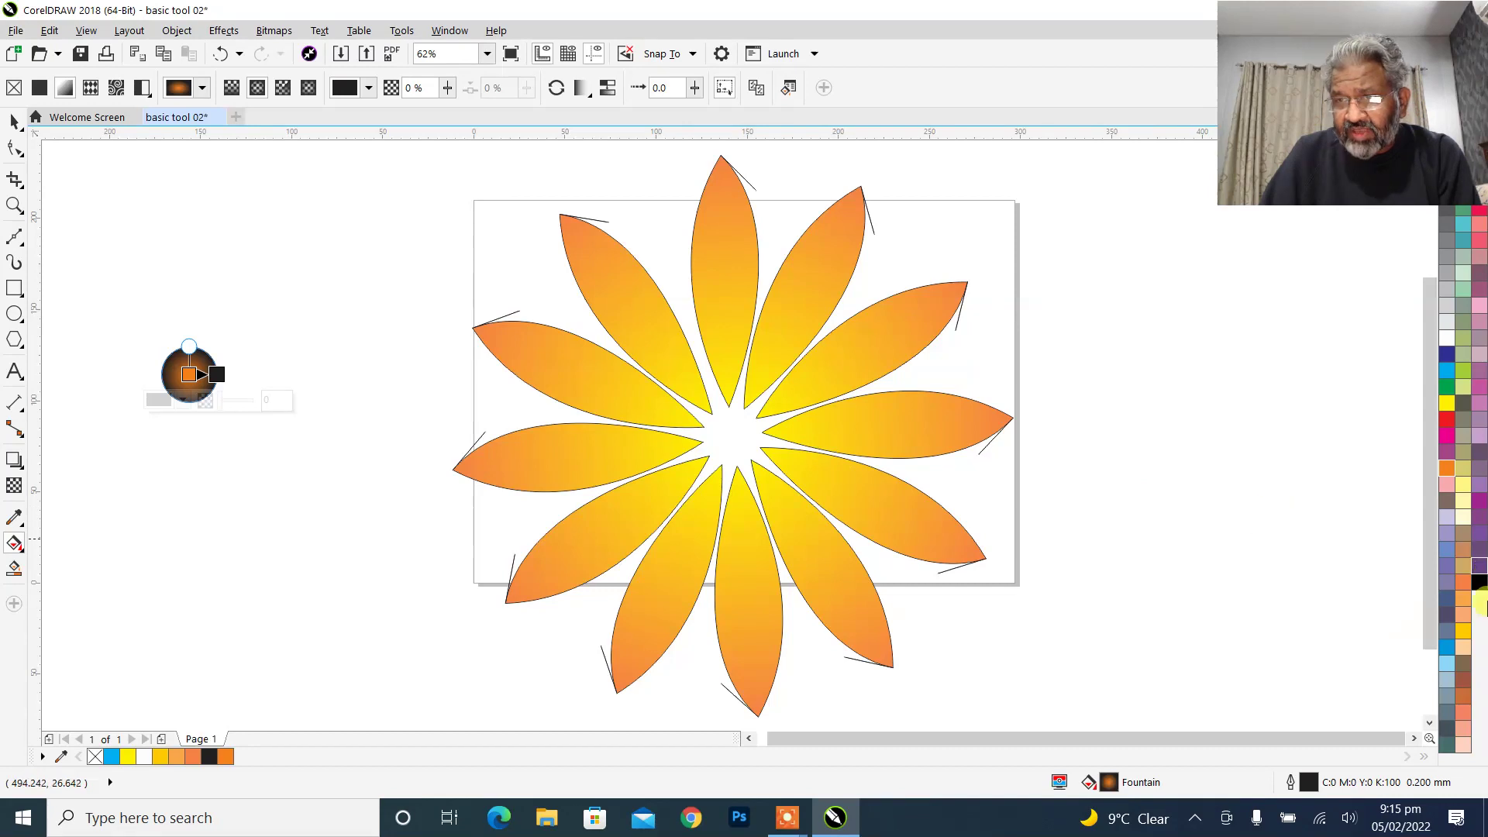
click(1465, 680)
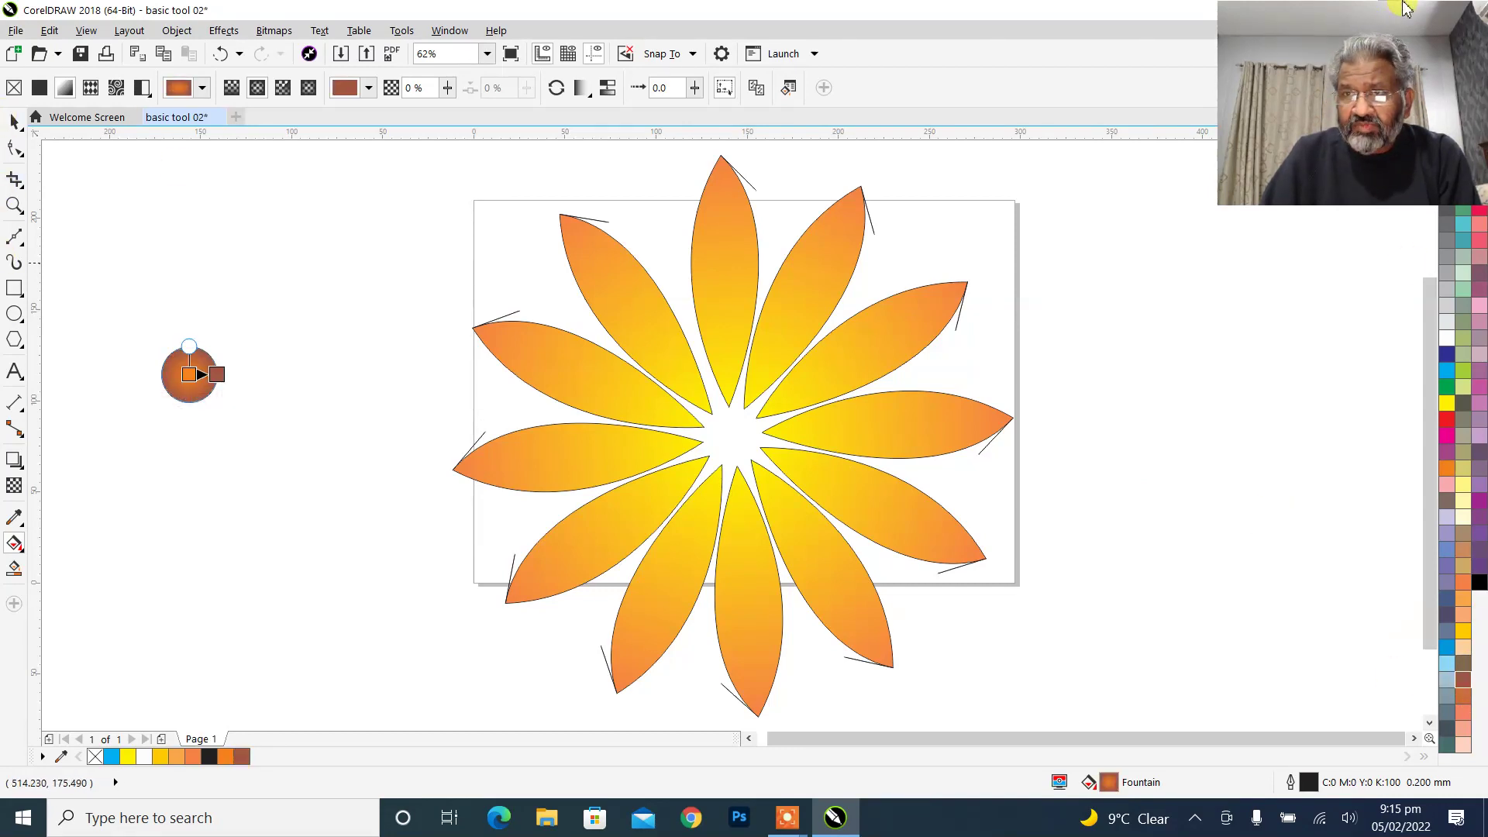
drag(1243, 191, 1161, 249)
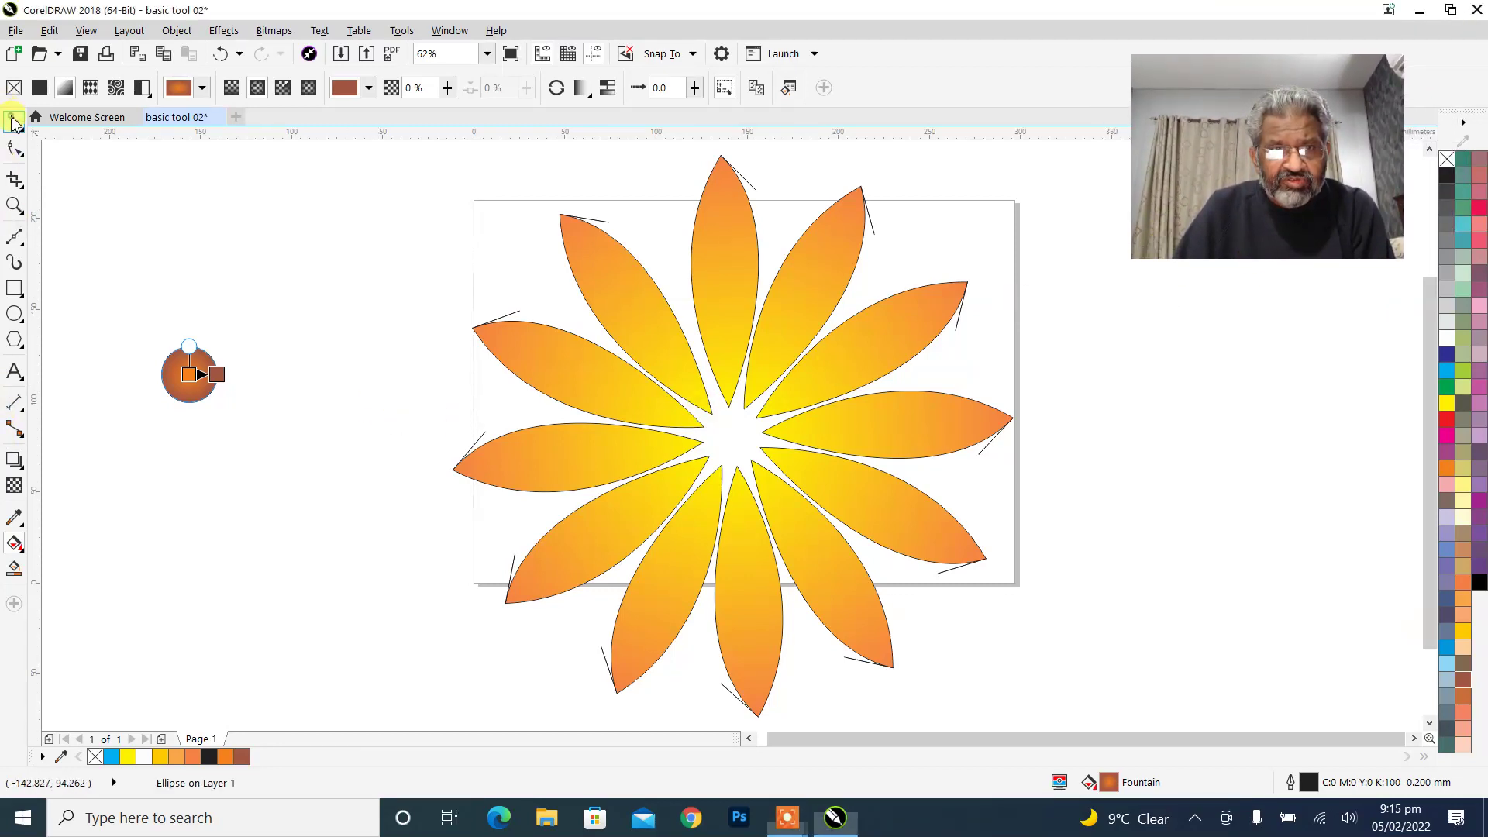
Remove the circle's outline and enlarge the circle to cover the gap at the middle of the petals.
click(14, 120)
right_click(1445, 159)
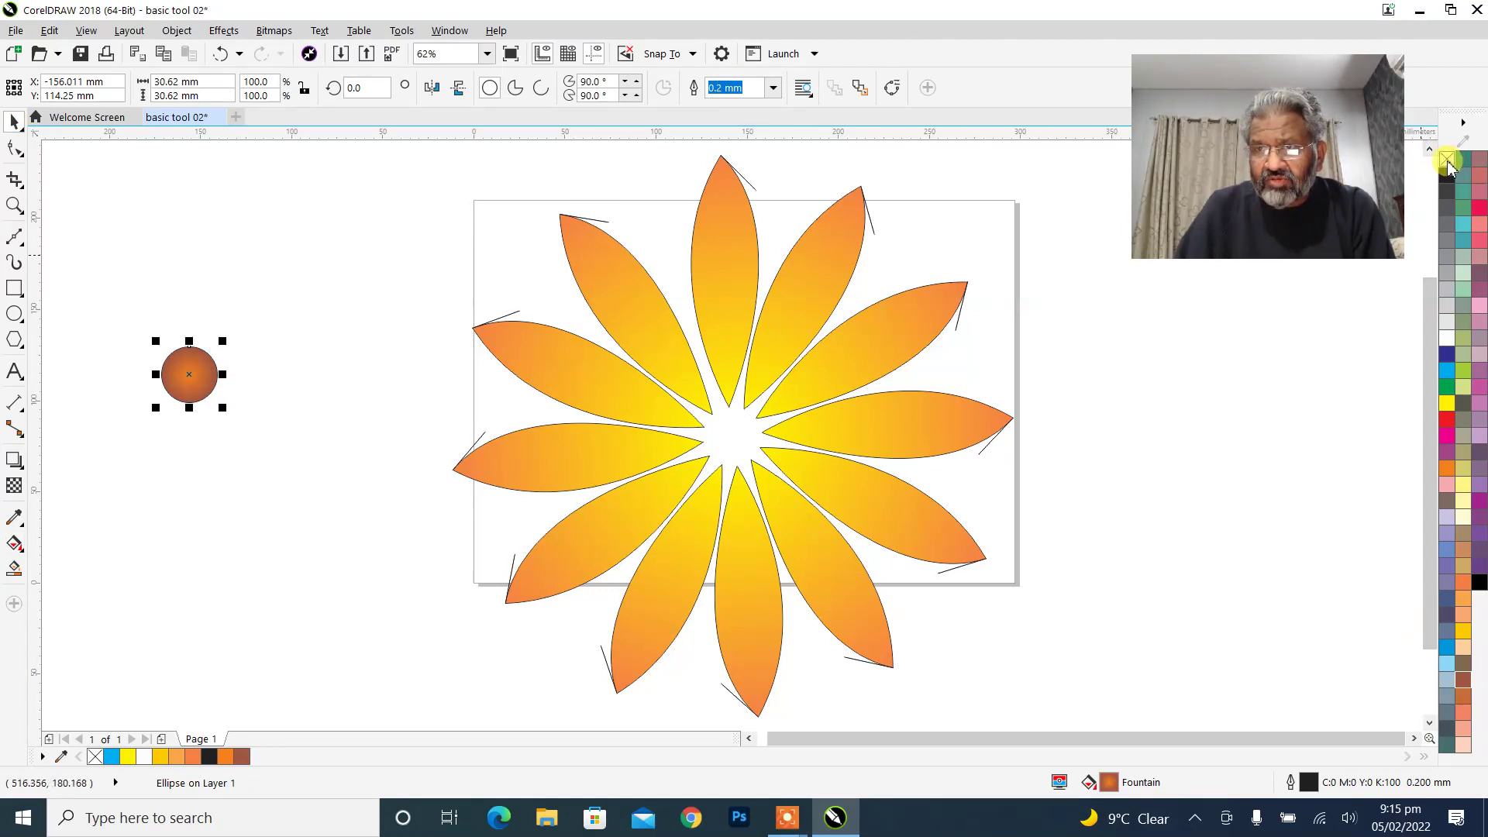
drag(222, 406, 253, 419)
drag(782, 481, 740, 448)
click(246, 516)
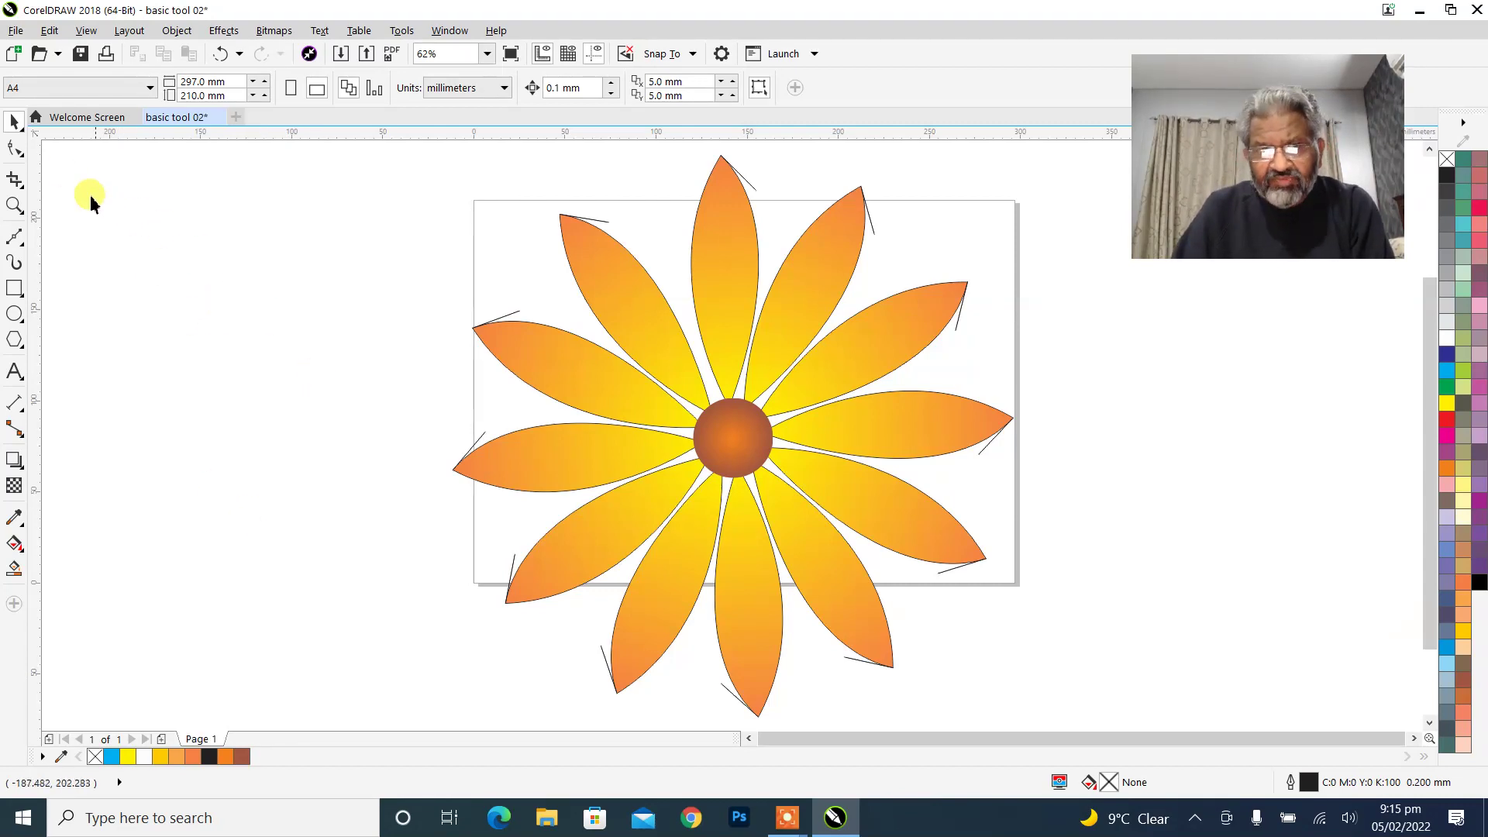
double_click(15, 124)
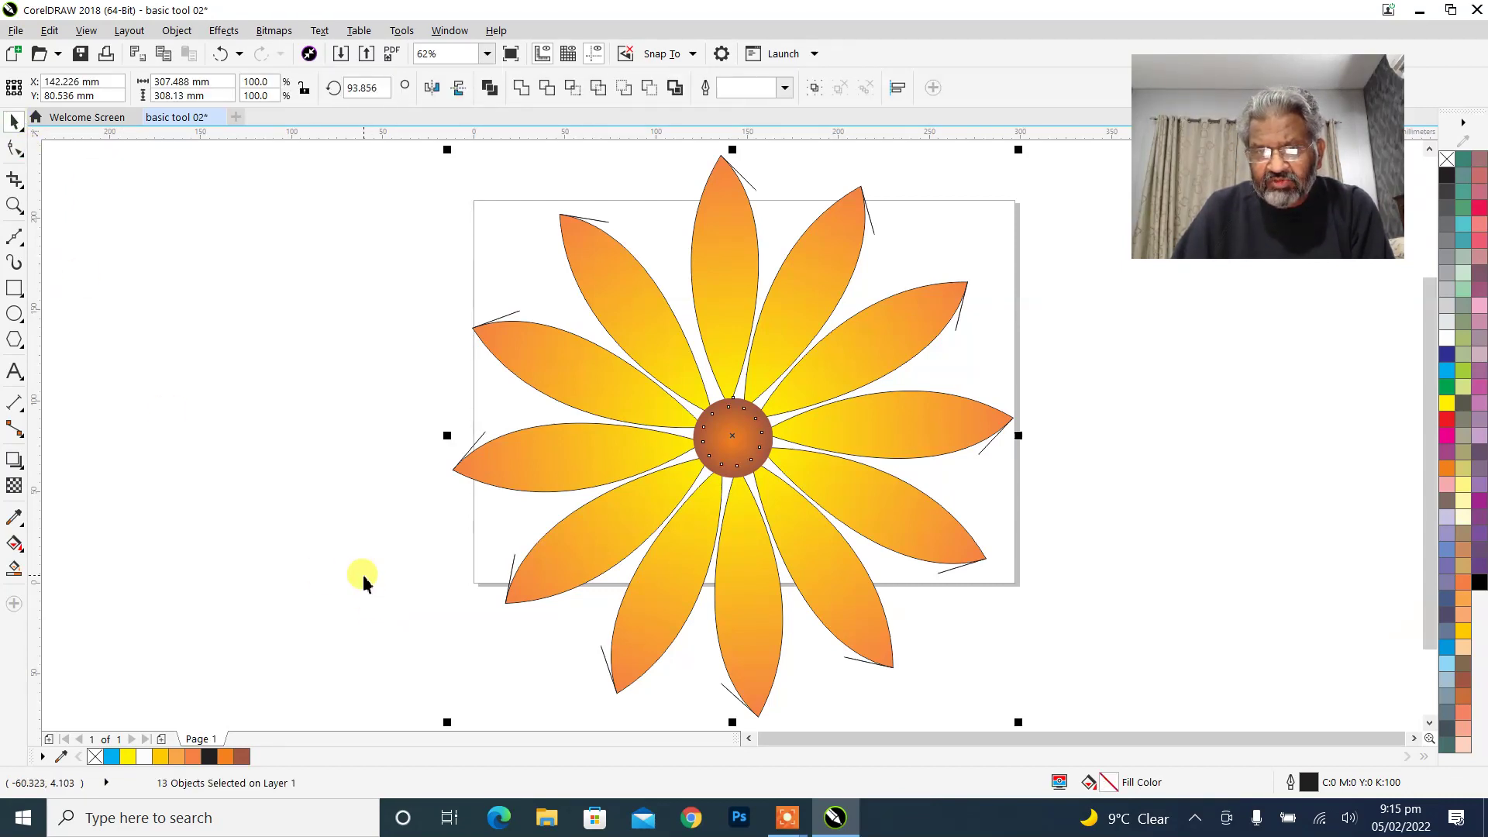
click(63, 335)
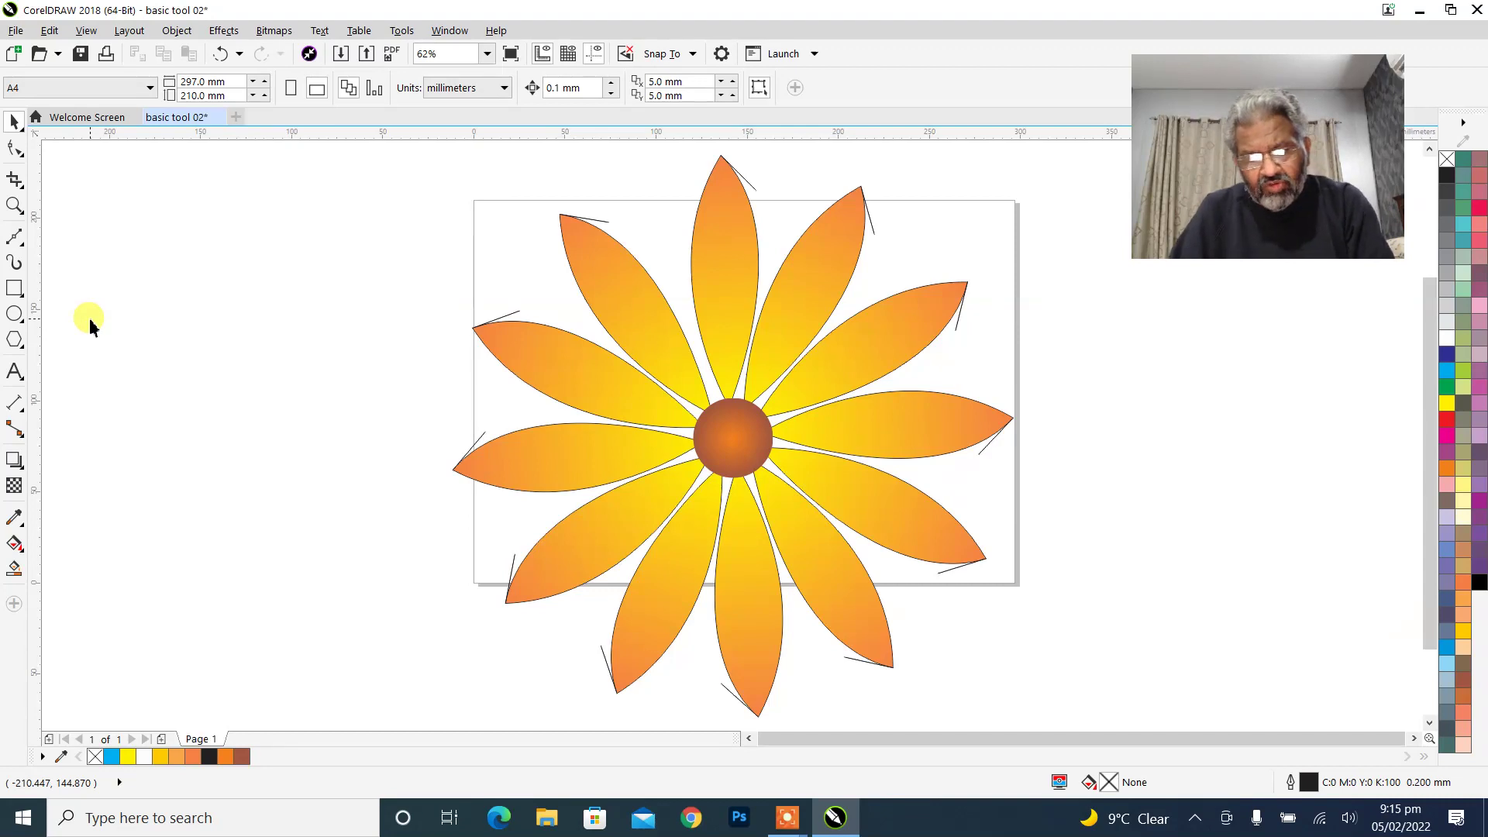
key(ctrl+a)
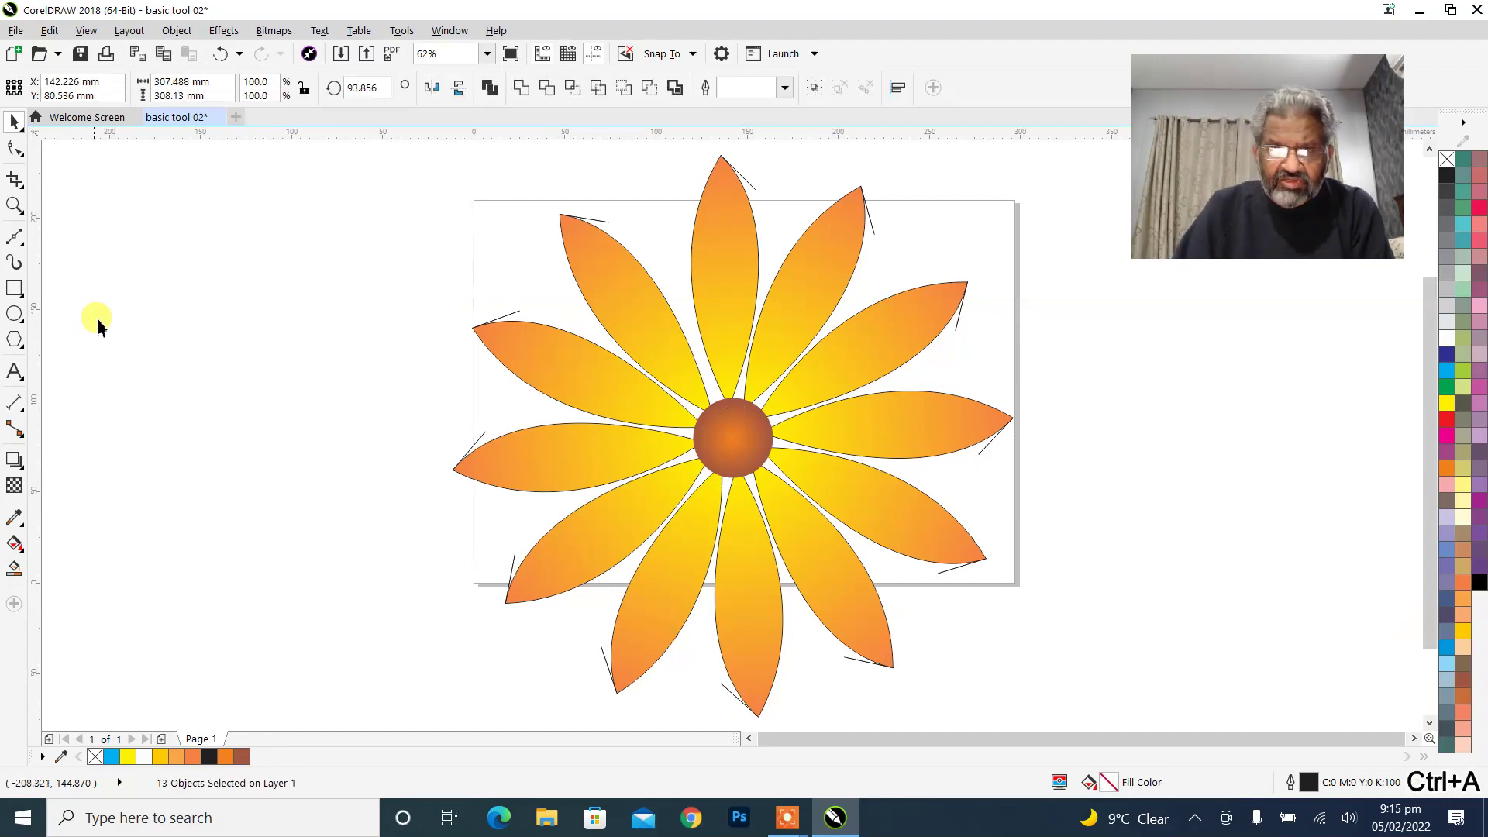
click(96, 318)
drag(328, 153, 1069, 708)
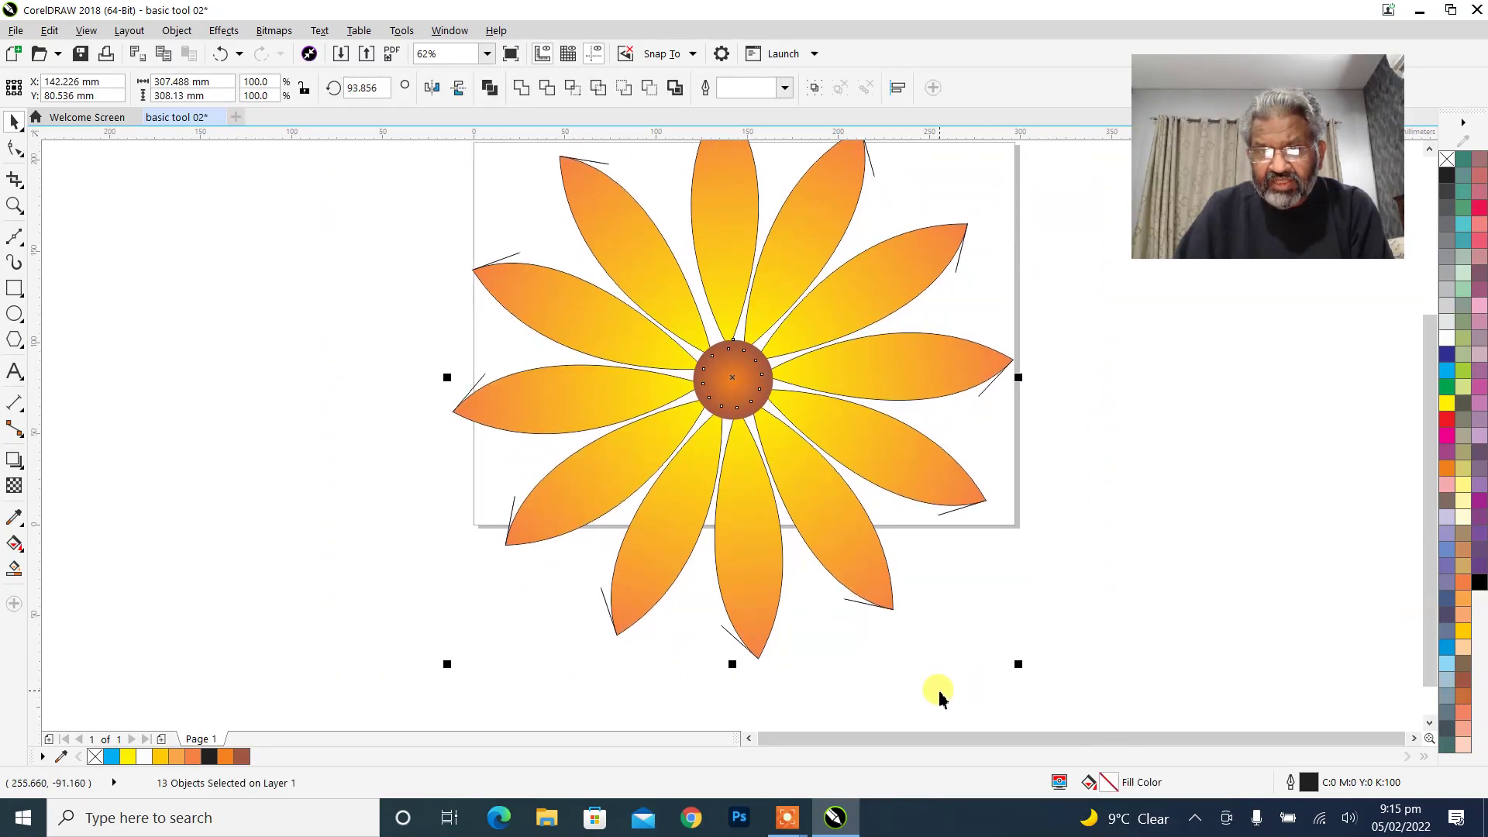
scroll(987, 687, down, 2)
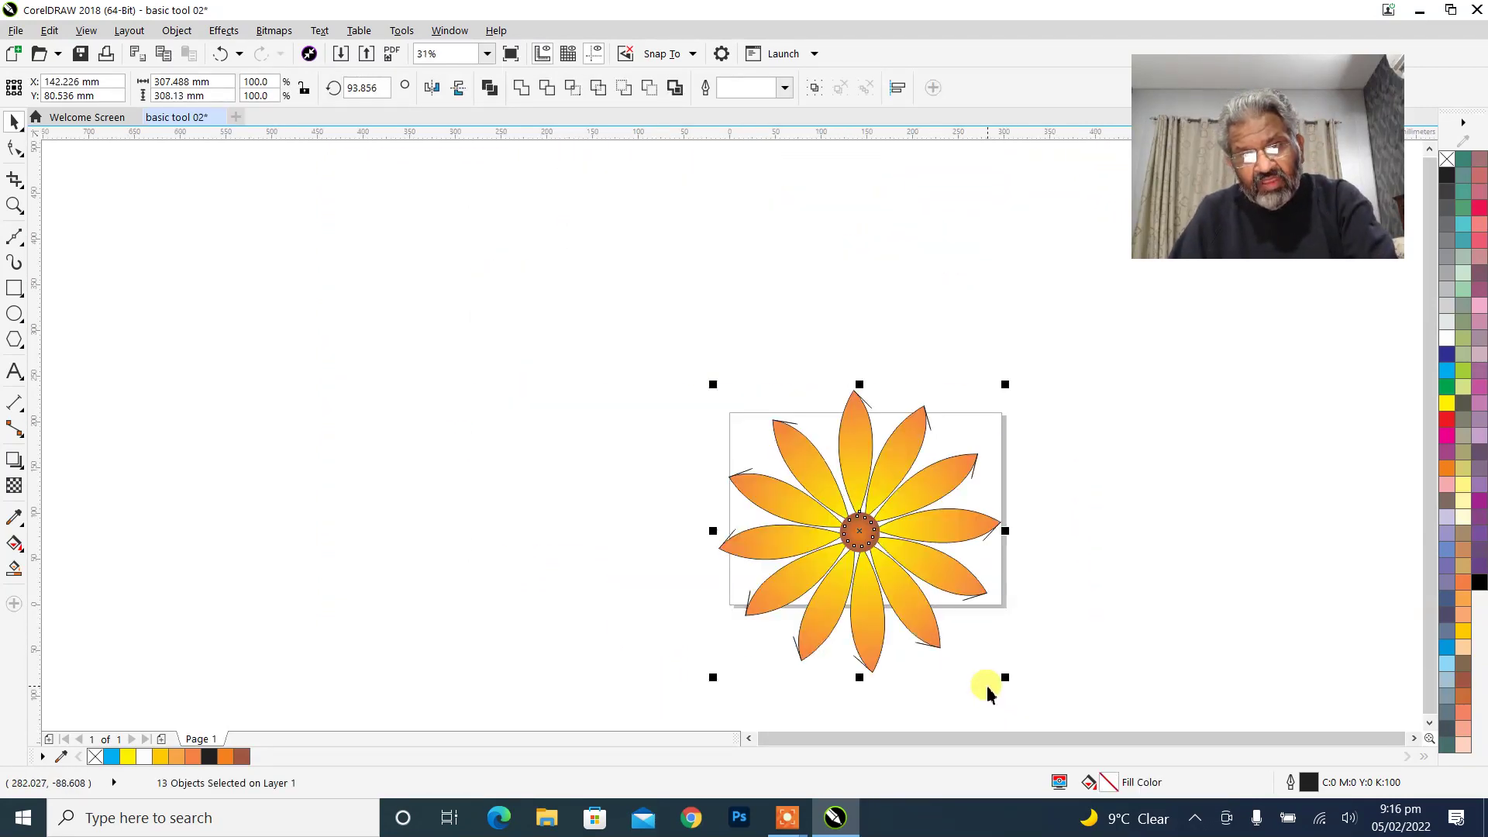
click(186, 276)
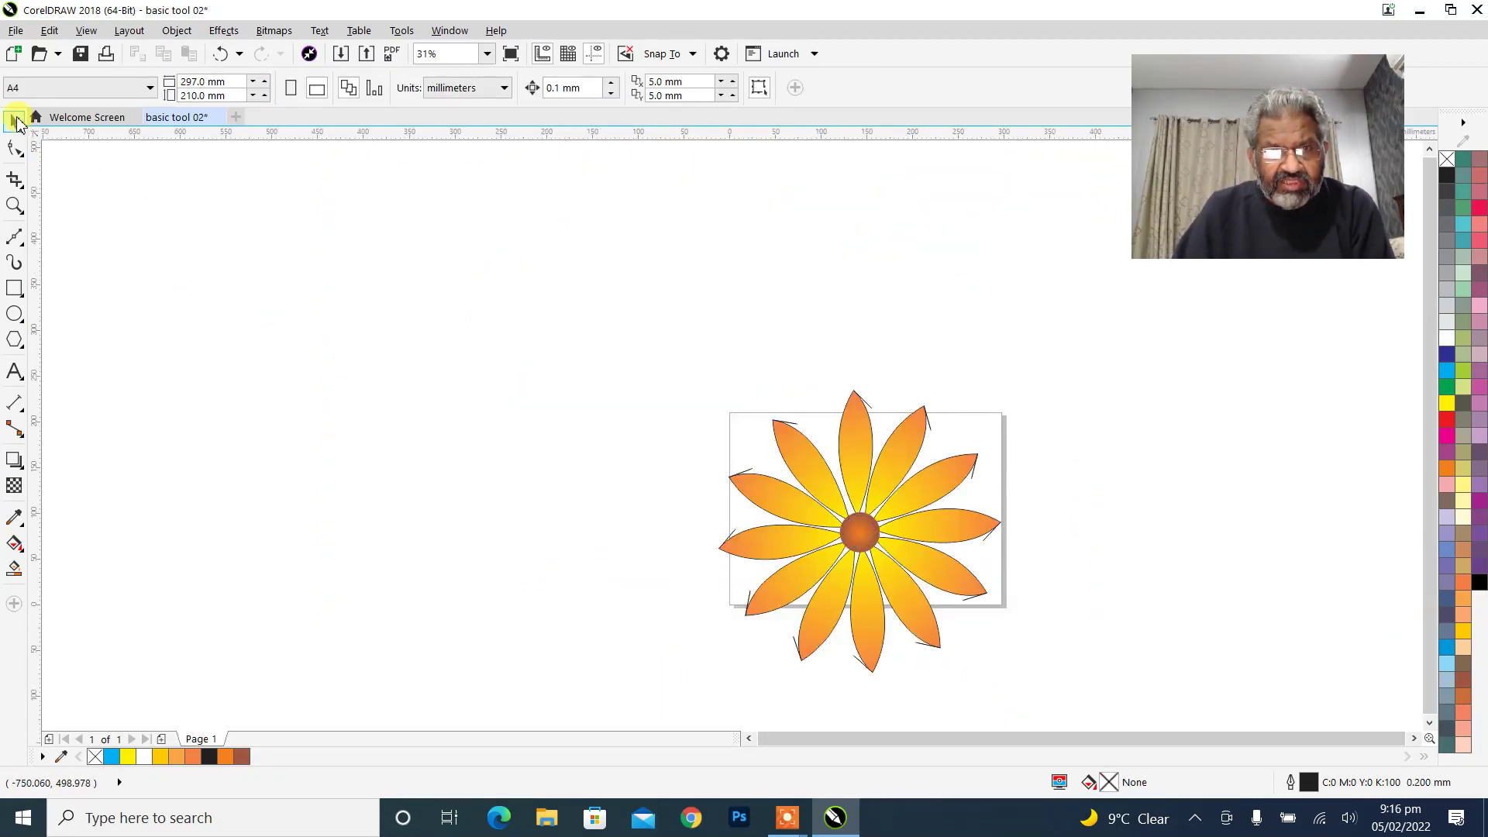
Group all the flower's objects and scale the group down proportionally to about 10%, roughly 31 mm wide.
double_click(16, 122)
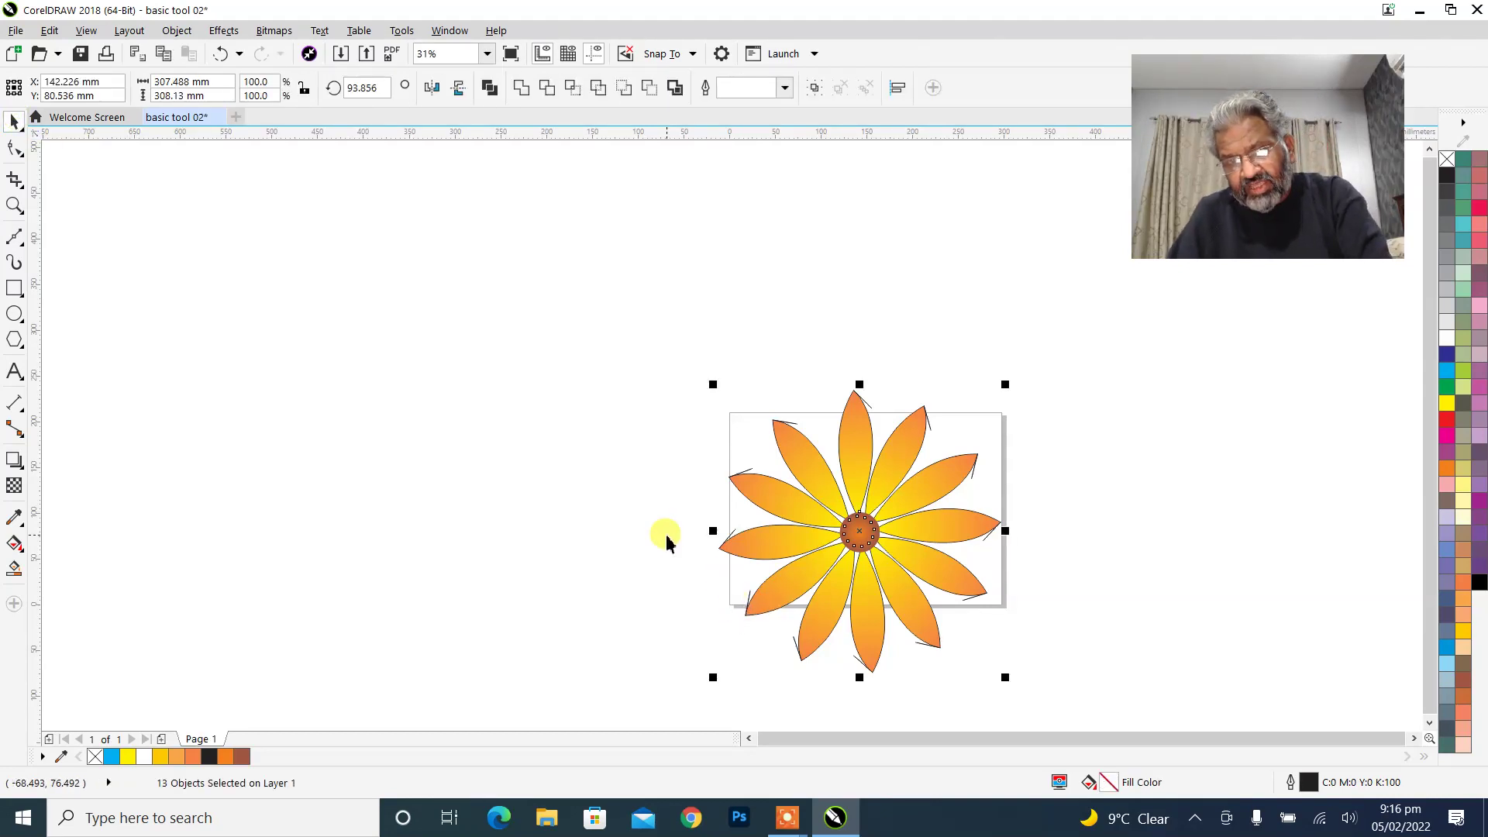
key(ctrl+g)
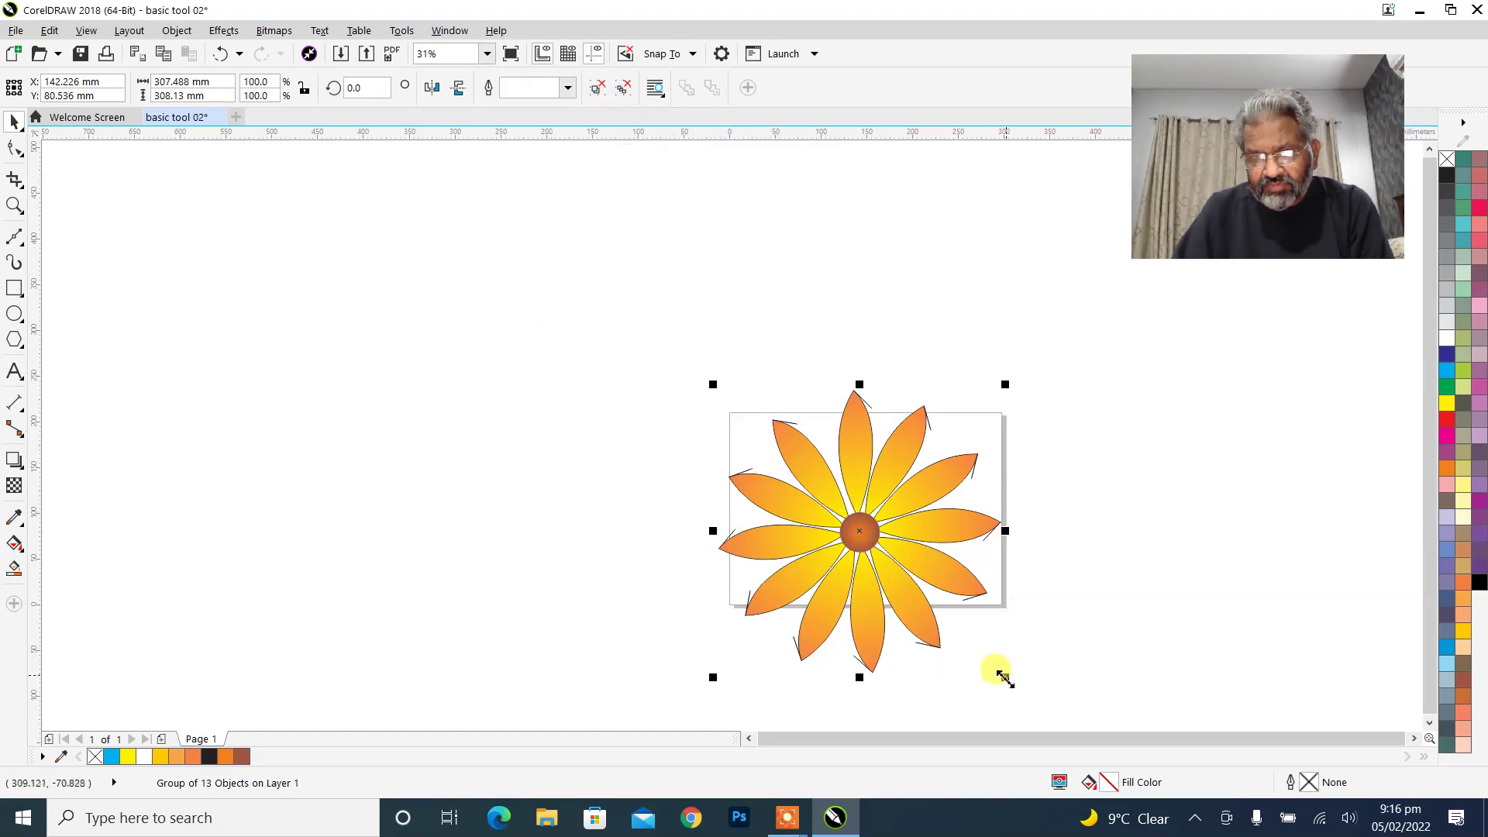
drag(1005, 676, 858, 548)
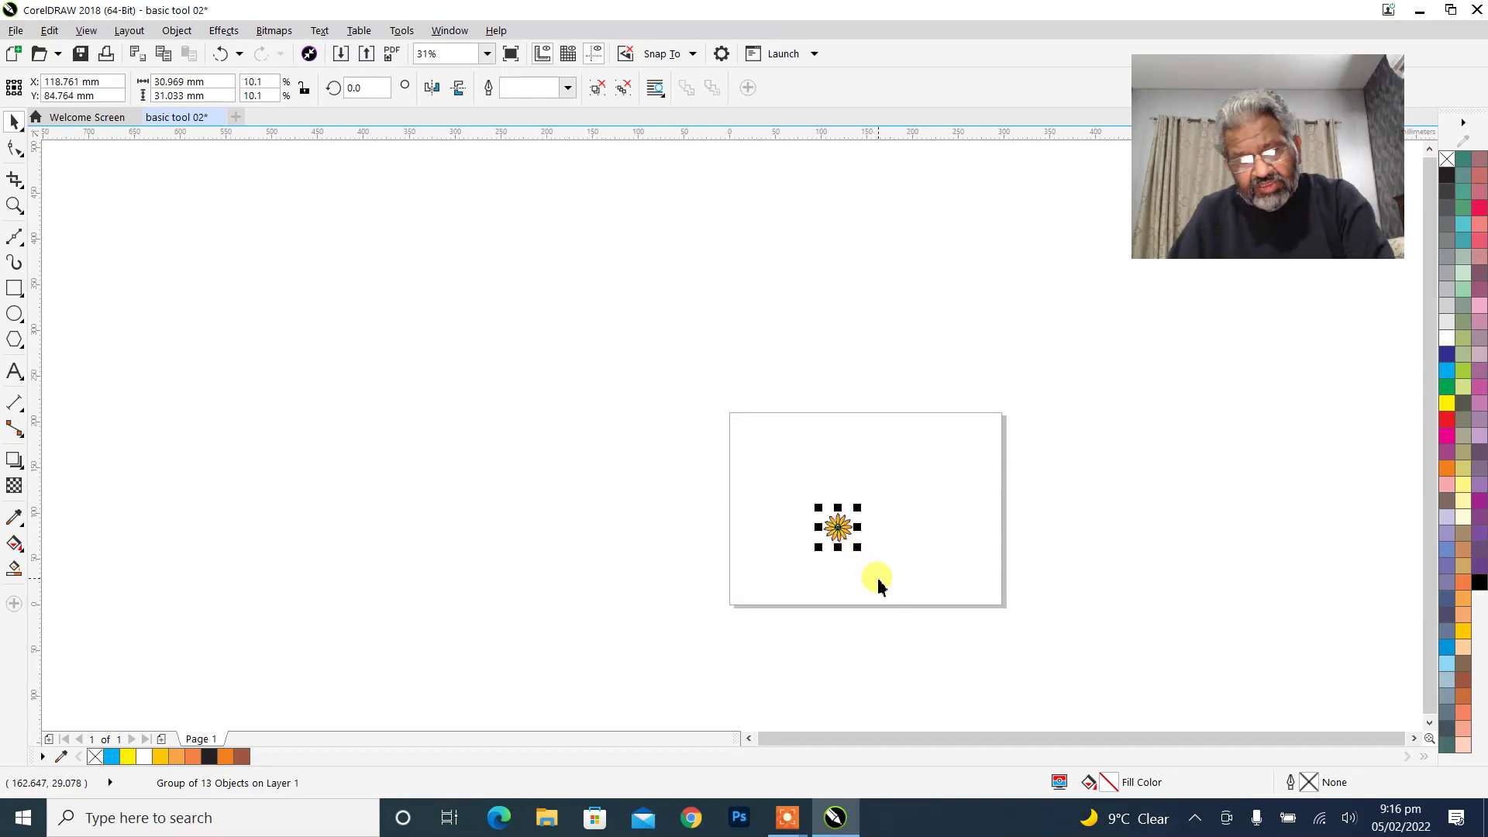
scroll(878, 585, up, 3)
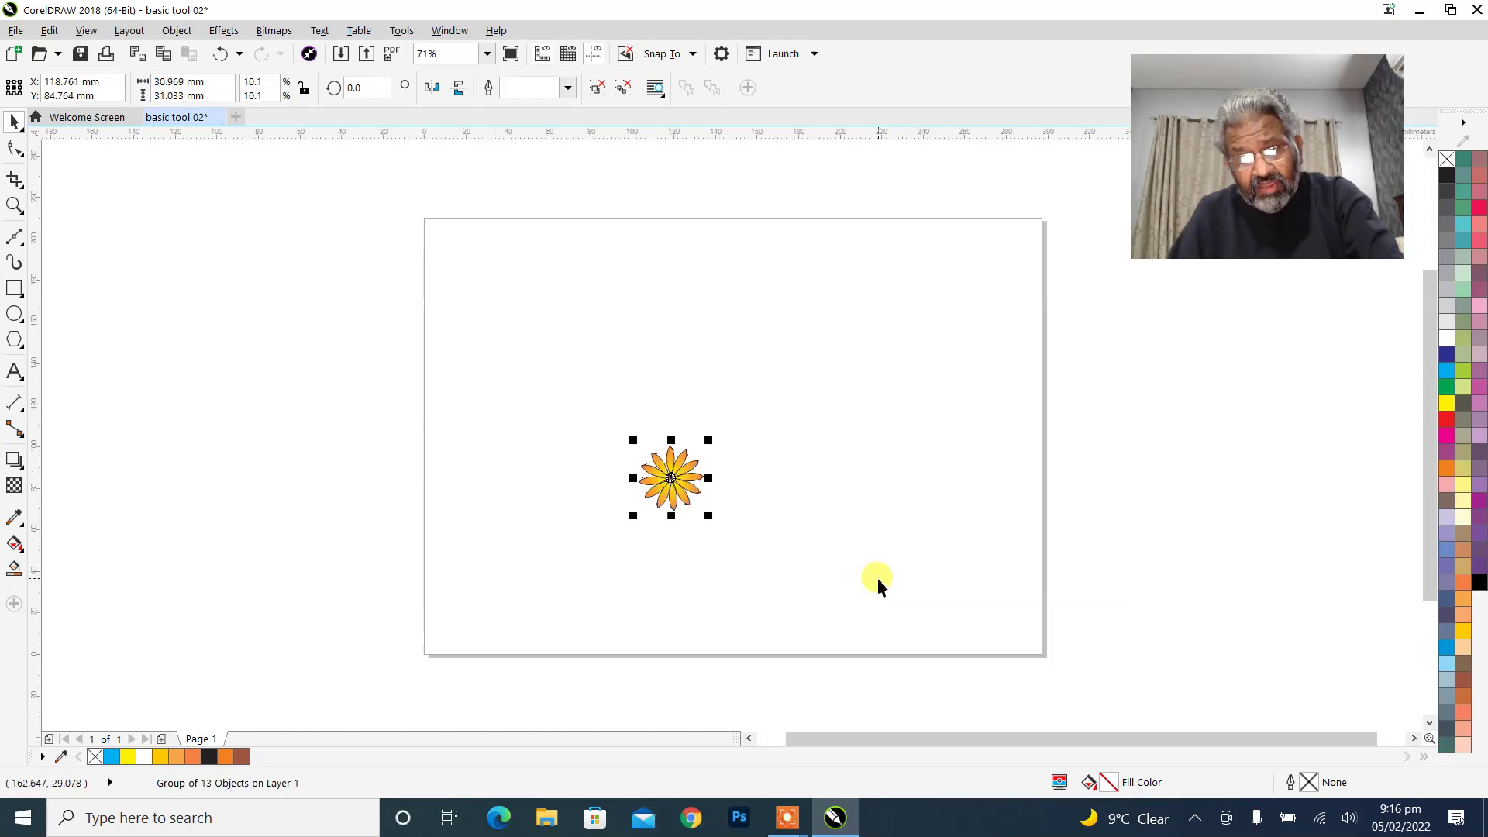
Build a cluster of five flowers on the lower page from copies of the flower, scaling copies down until the smallest are about 15 mm wide.
drag(670, 478, 764, 577)
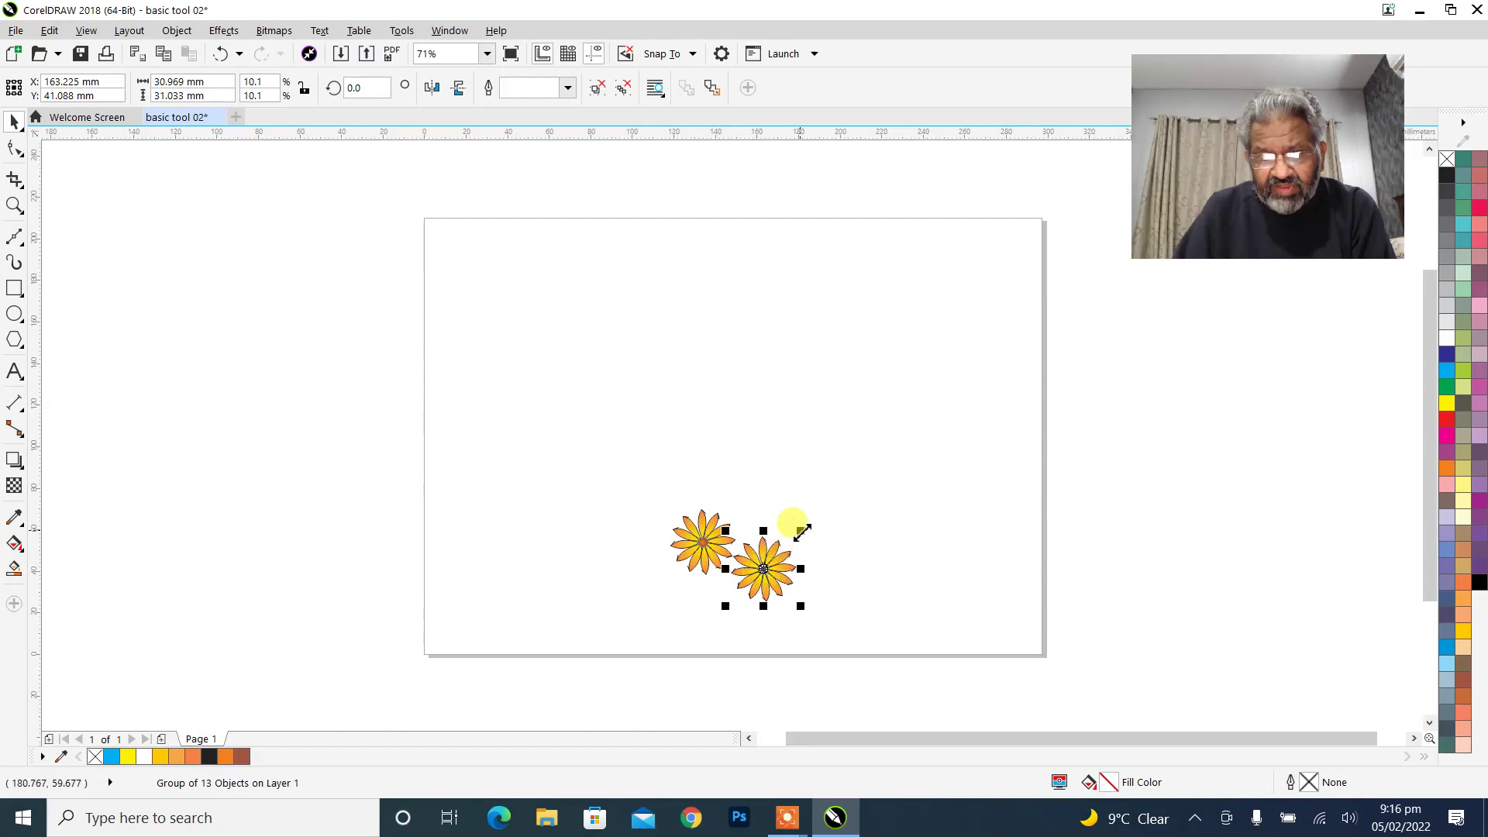
drag(802, 532, 772, 512)
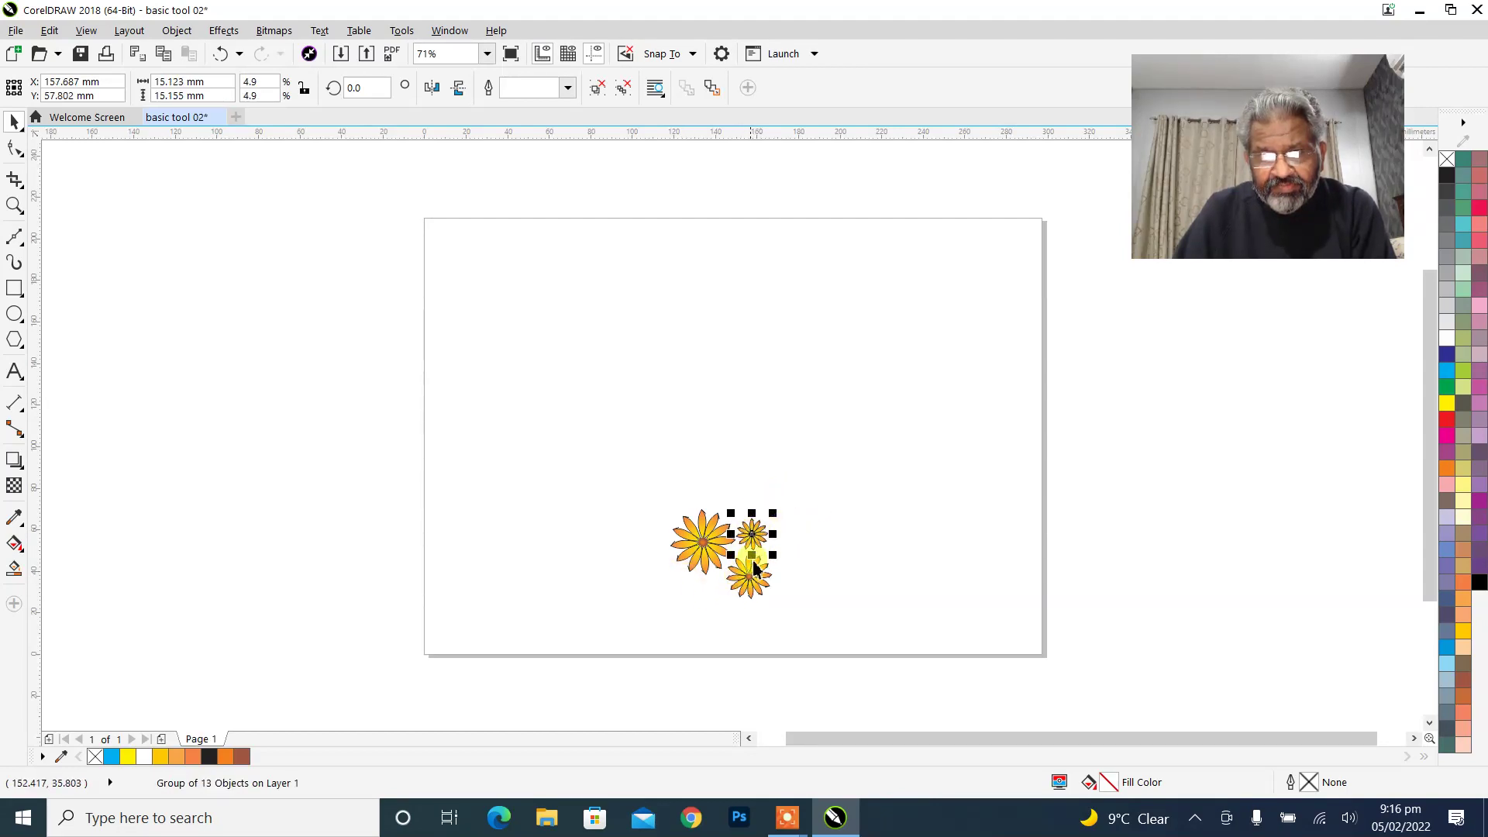
drag(752, 533, 660, 580)
click(817, 597)
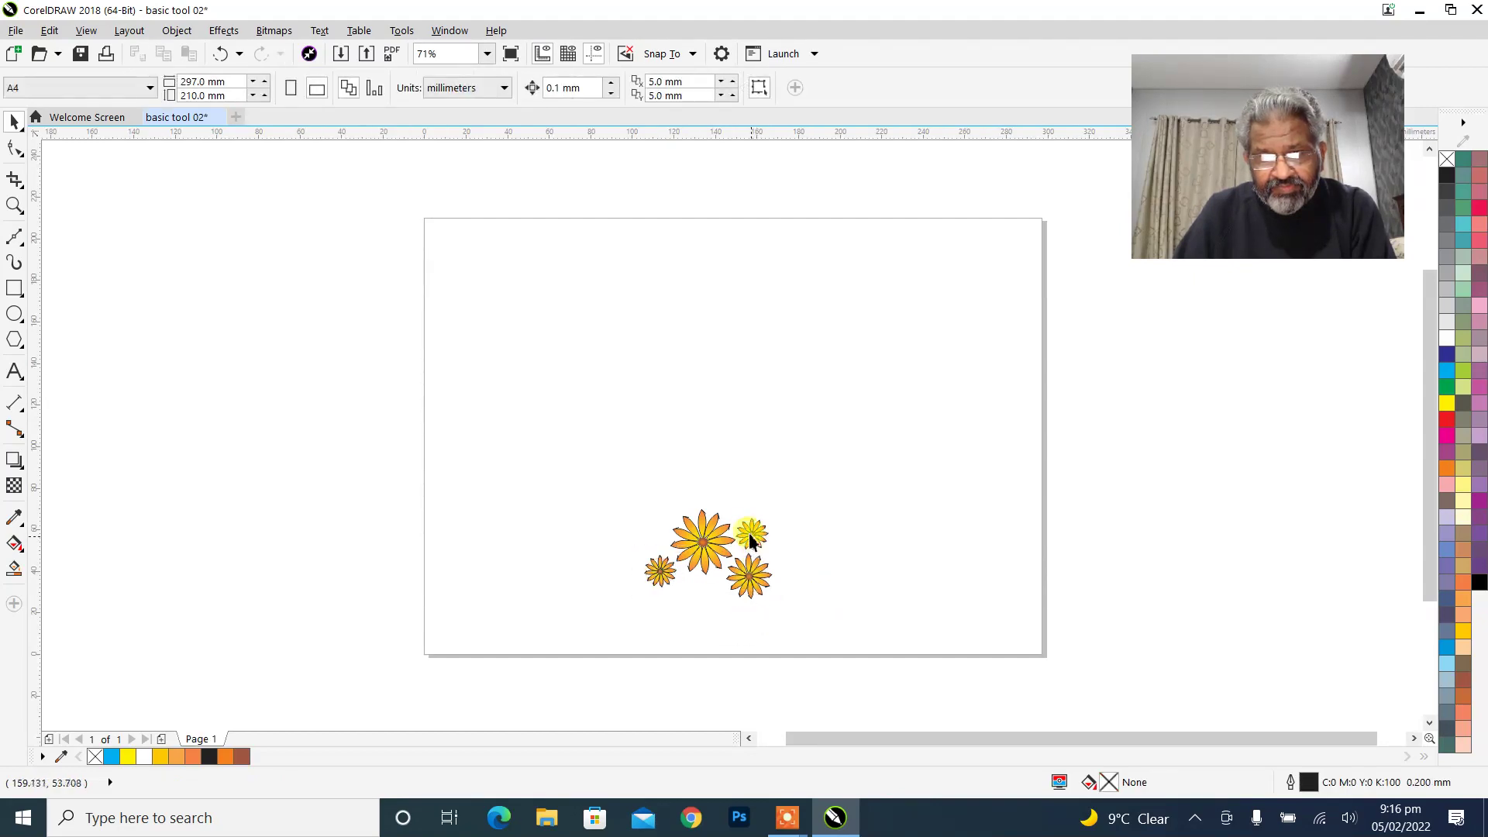
drag(752, 540, 701, 598)
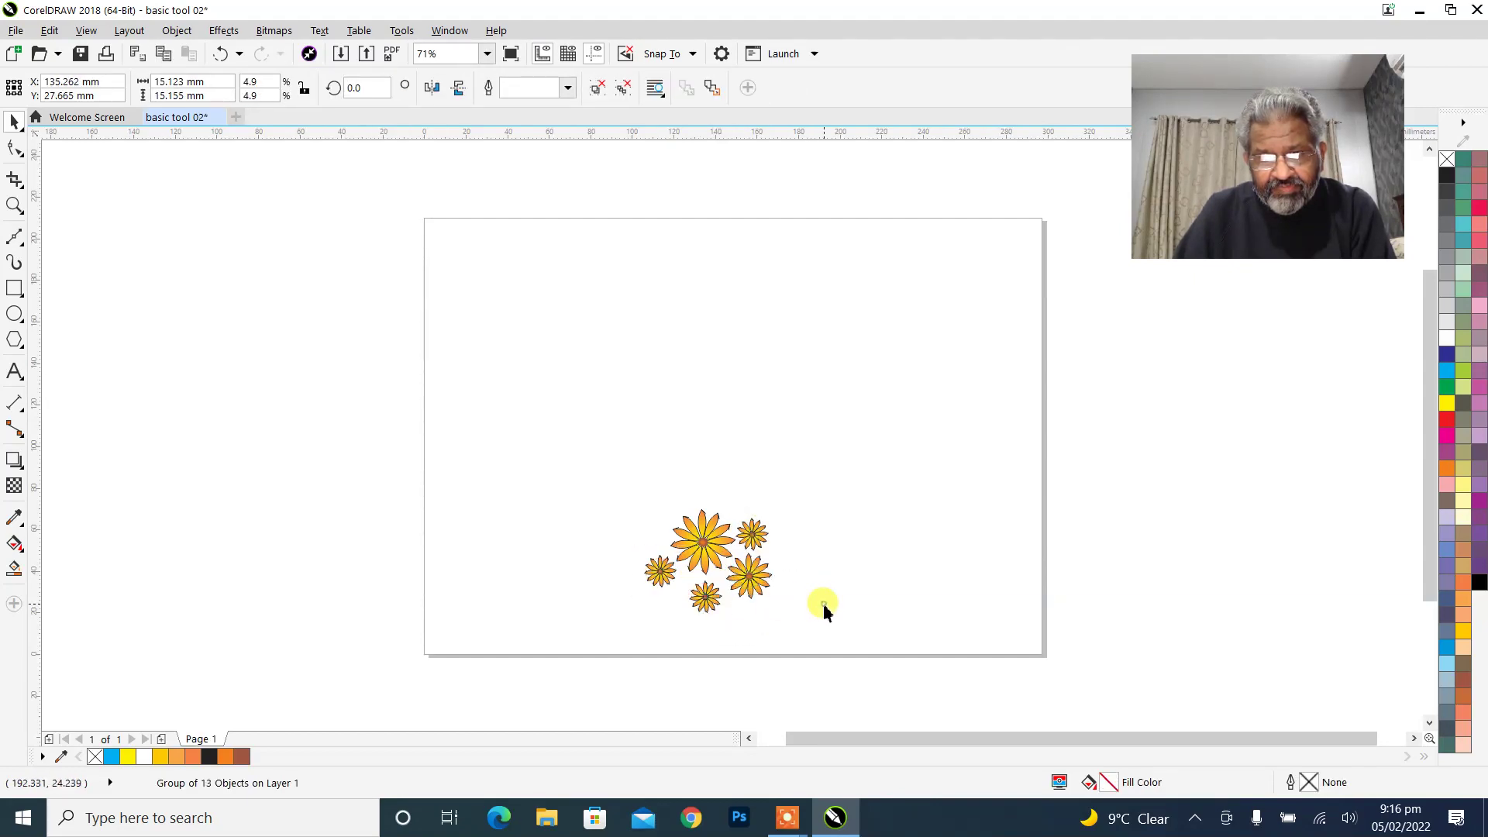
click(796, 621)
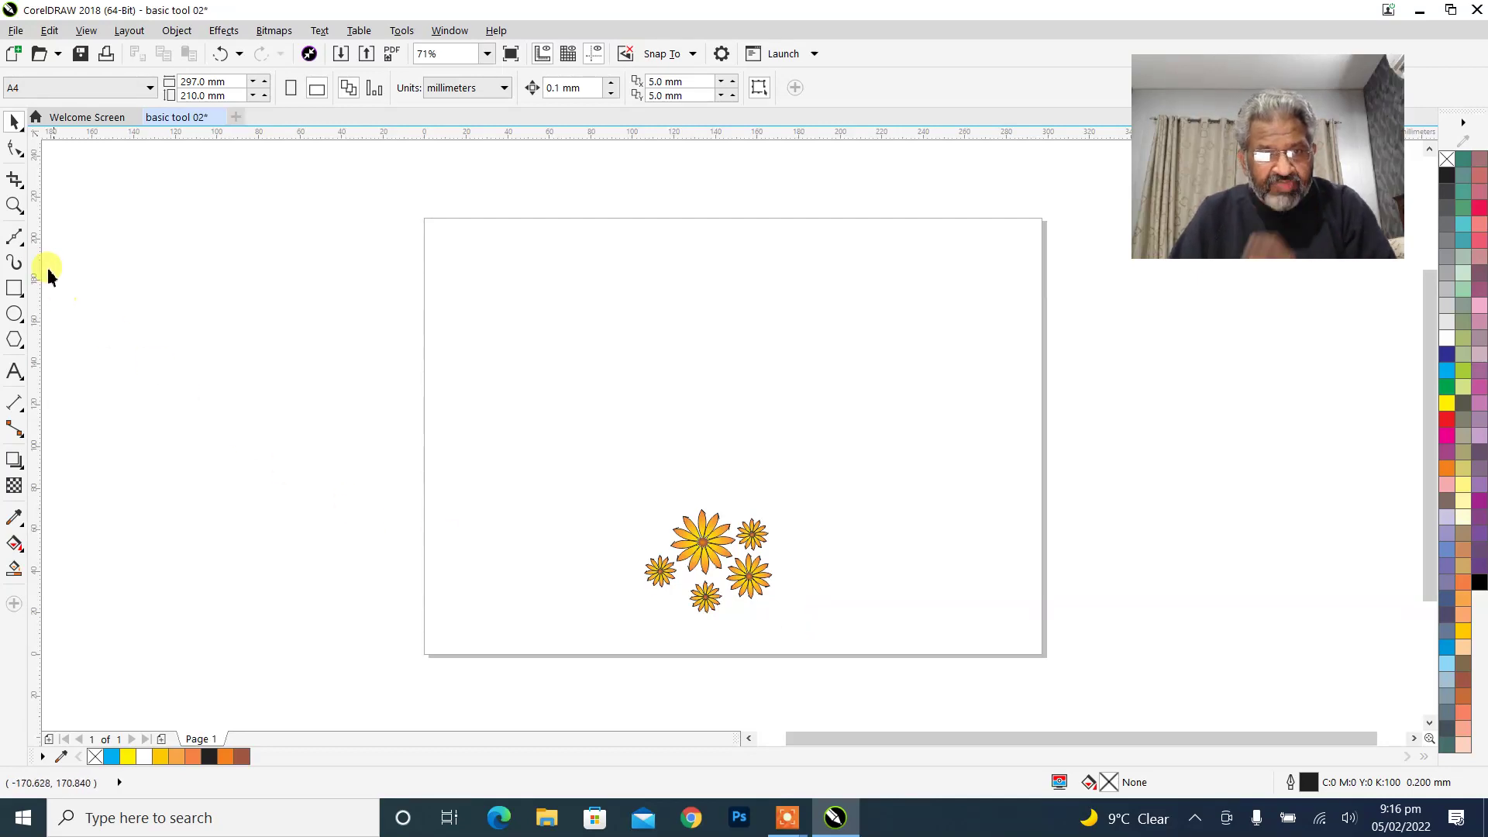
click(17, 237)
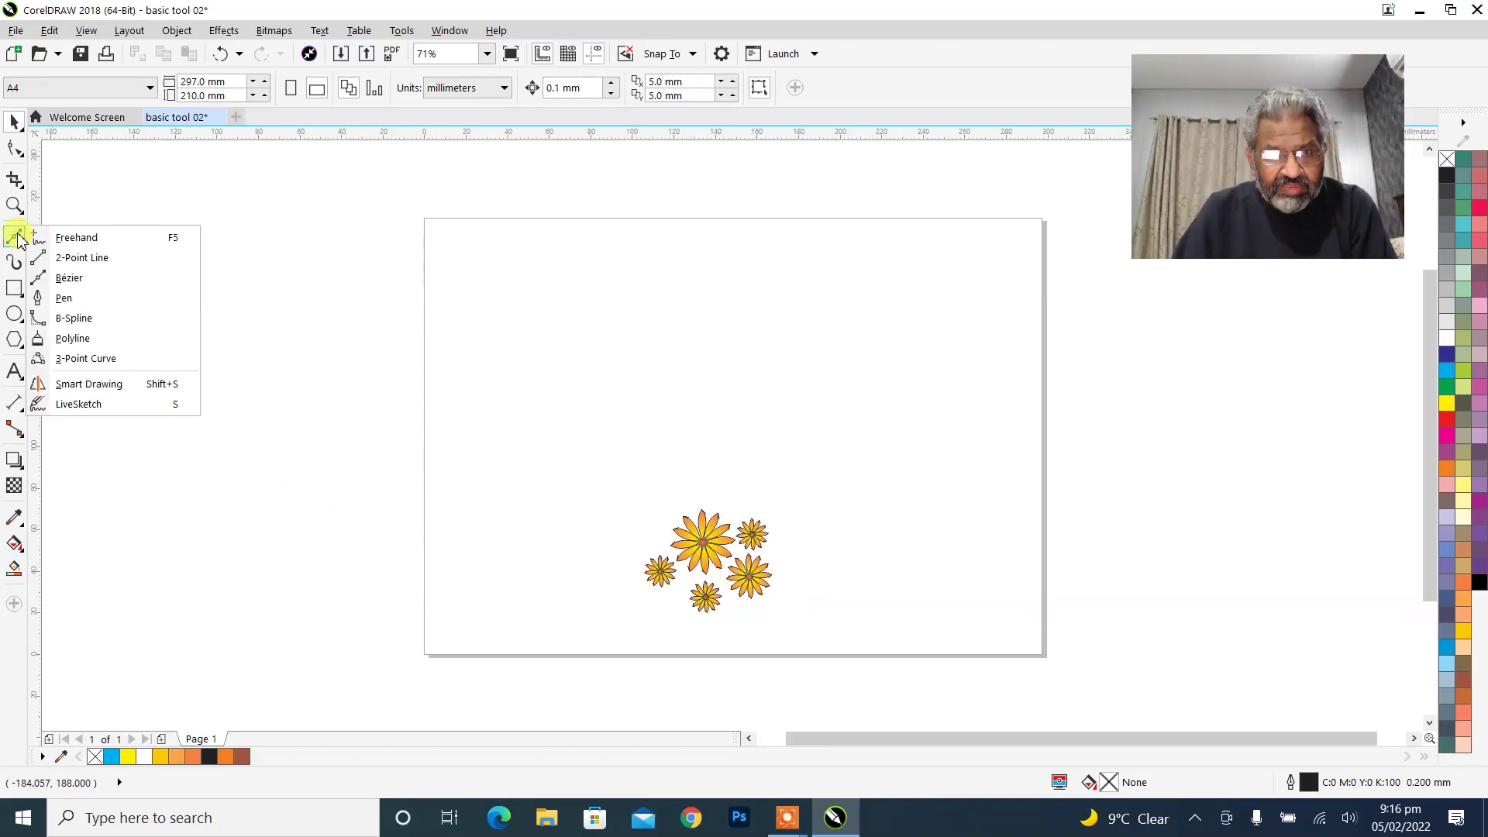
click(65, 298)
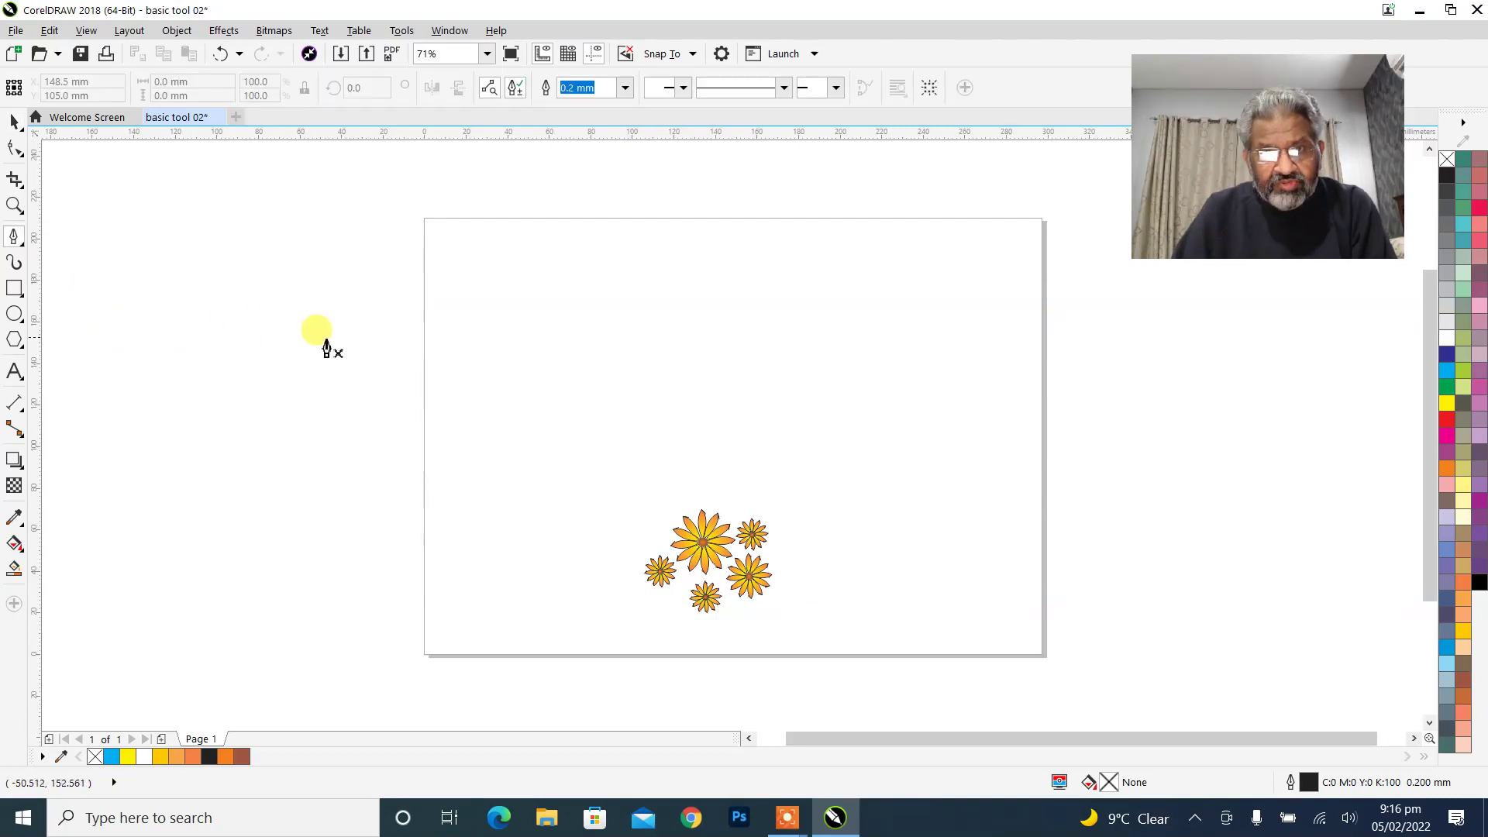
drag(383, 326, 398, 568)
double_click(373, 563)
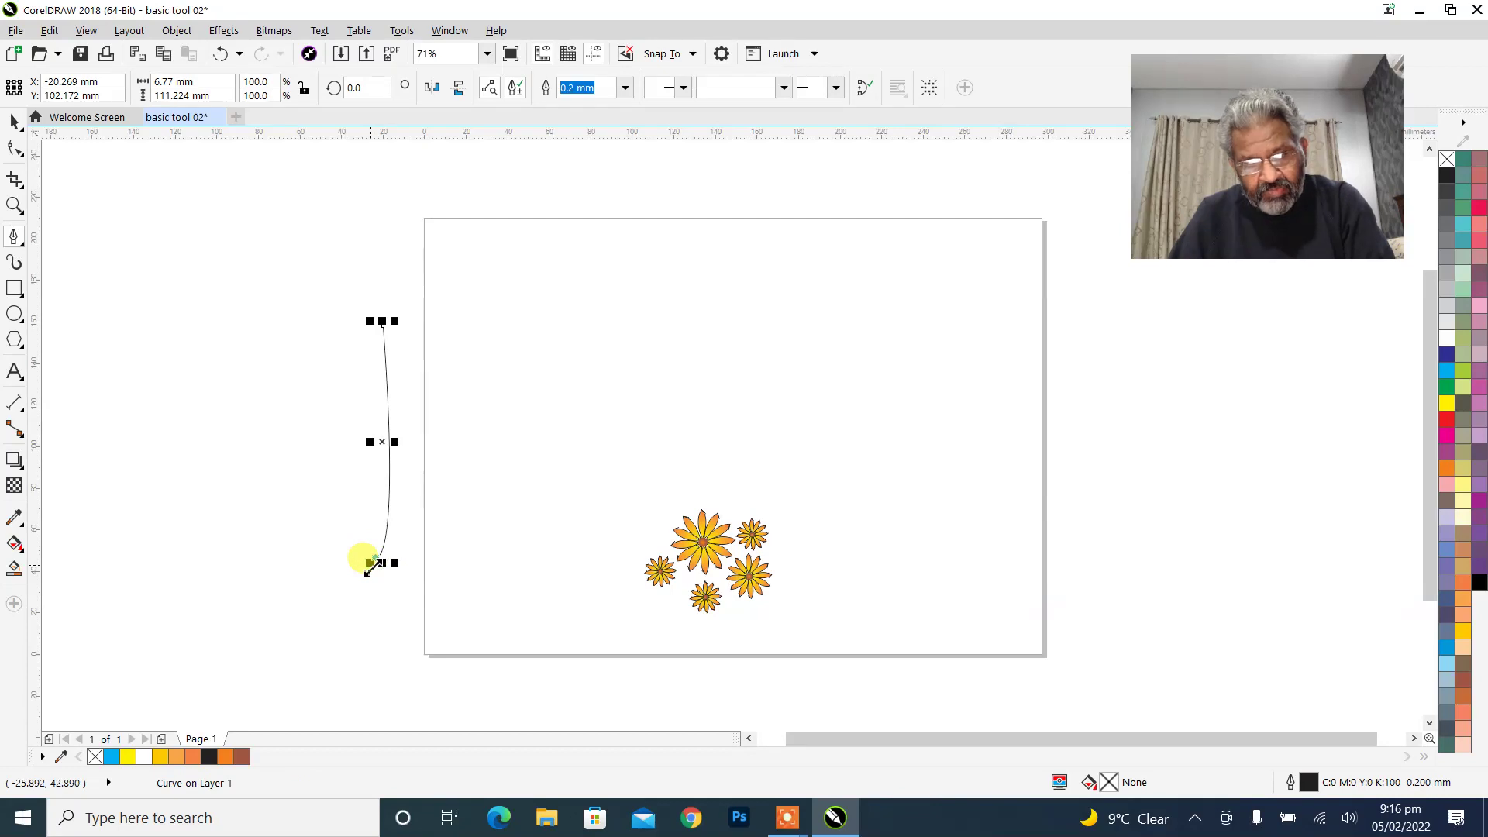
key(ctrl+z)
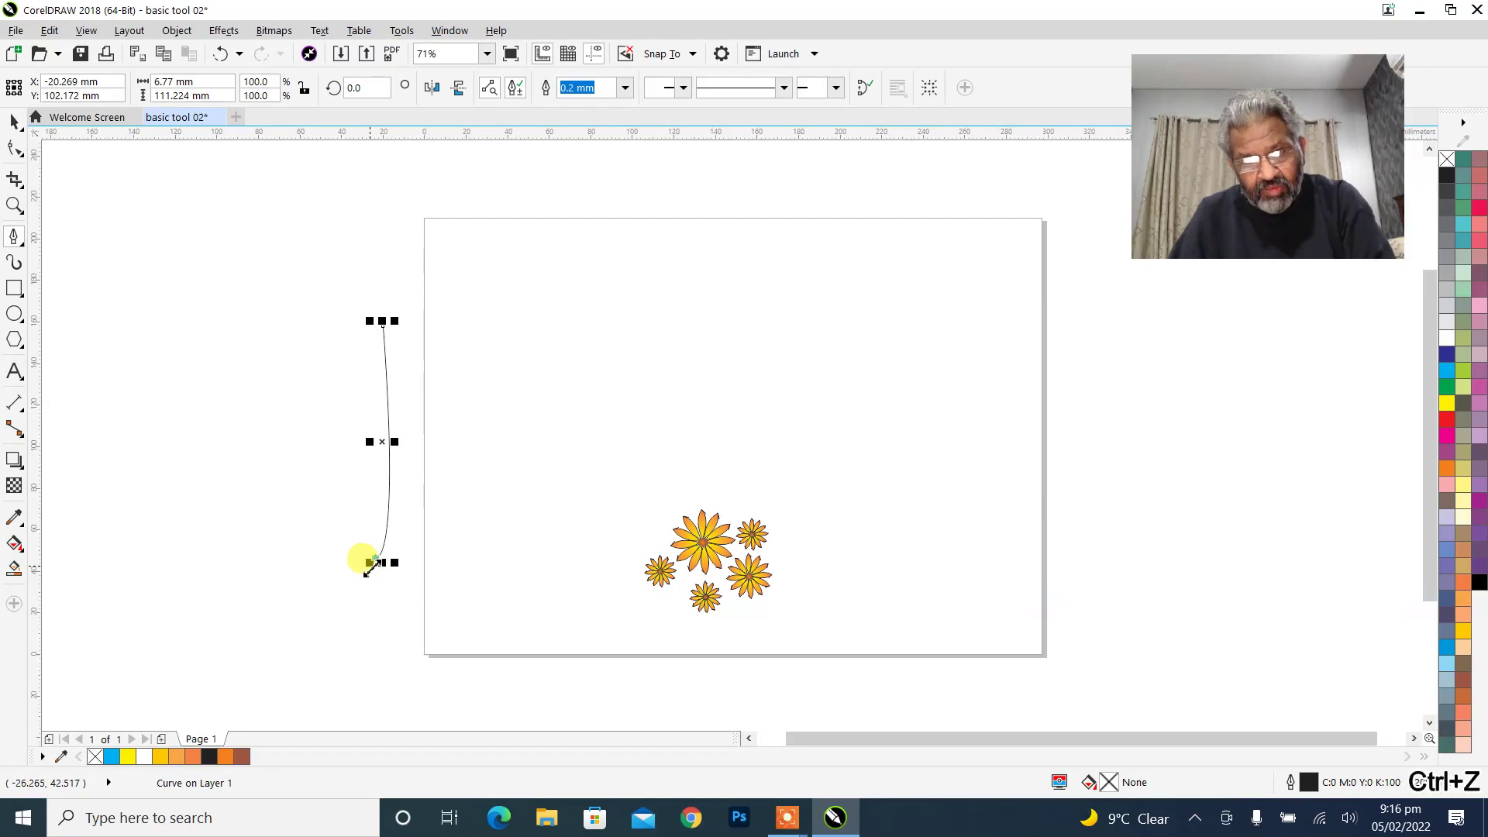
click(15, 122)
key(ctrl+z)
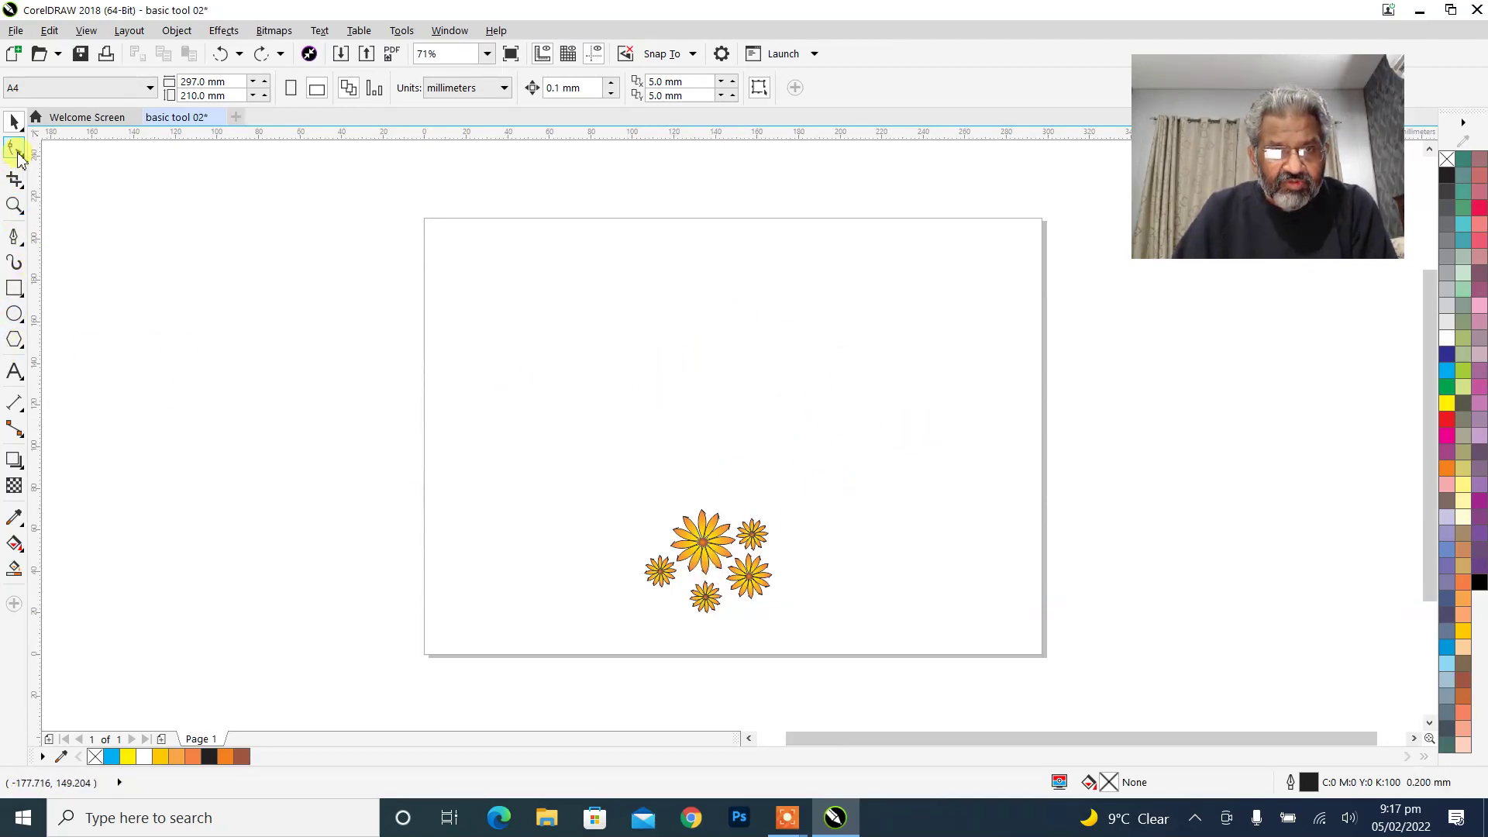
Draw a wavy Bézier curve with two humps above the flowers, running from the page's left edge to its right edge.
click(15, 240)
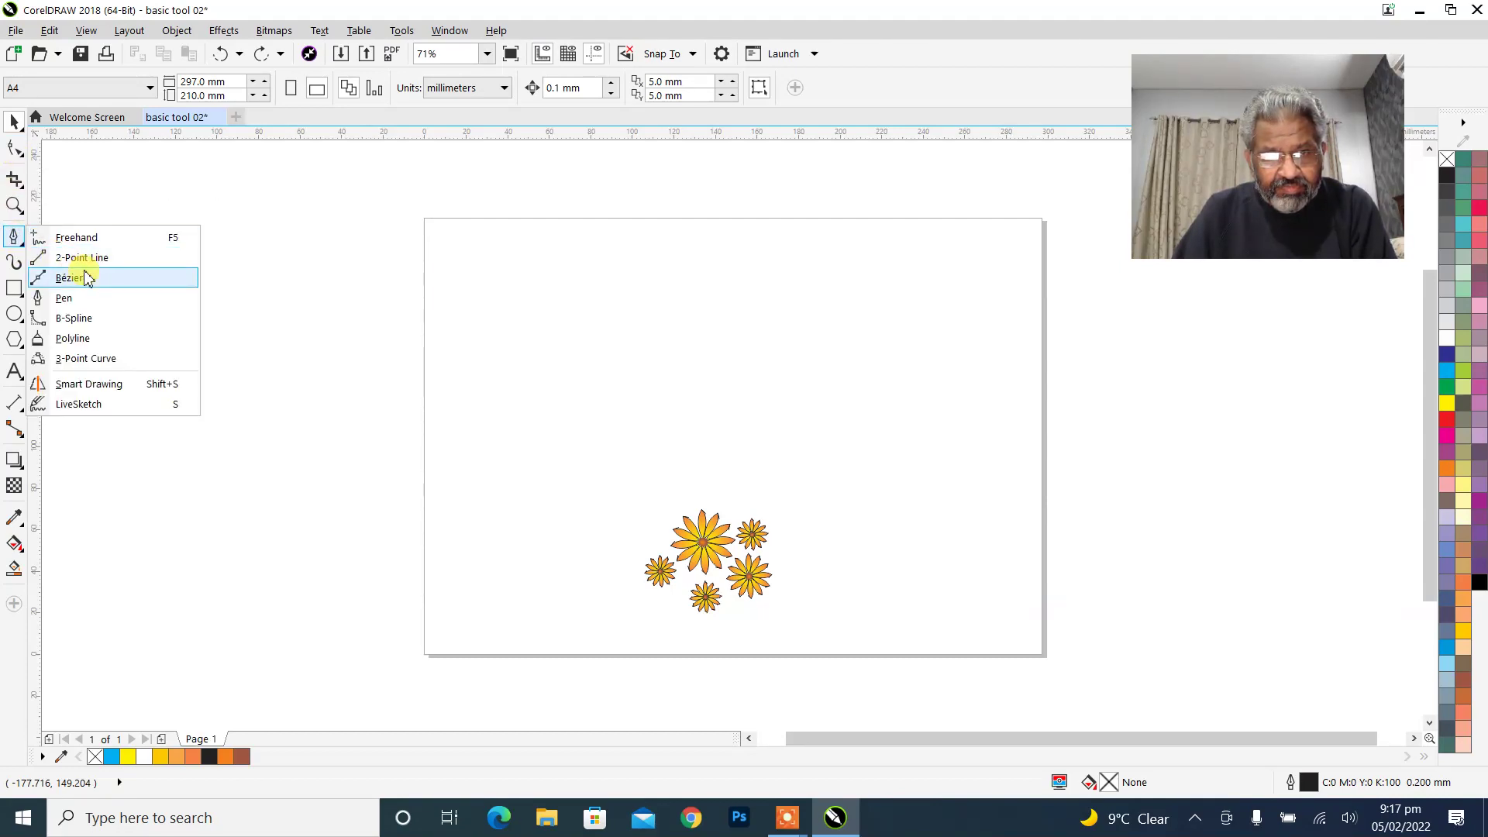
click(87, 279)
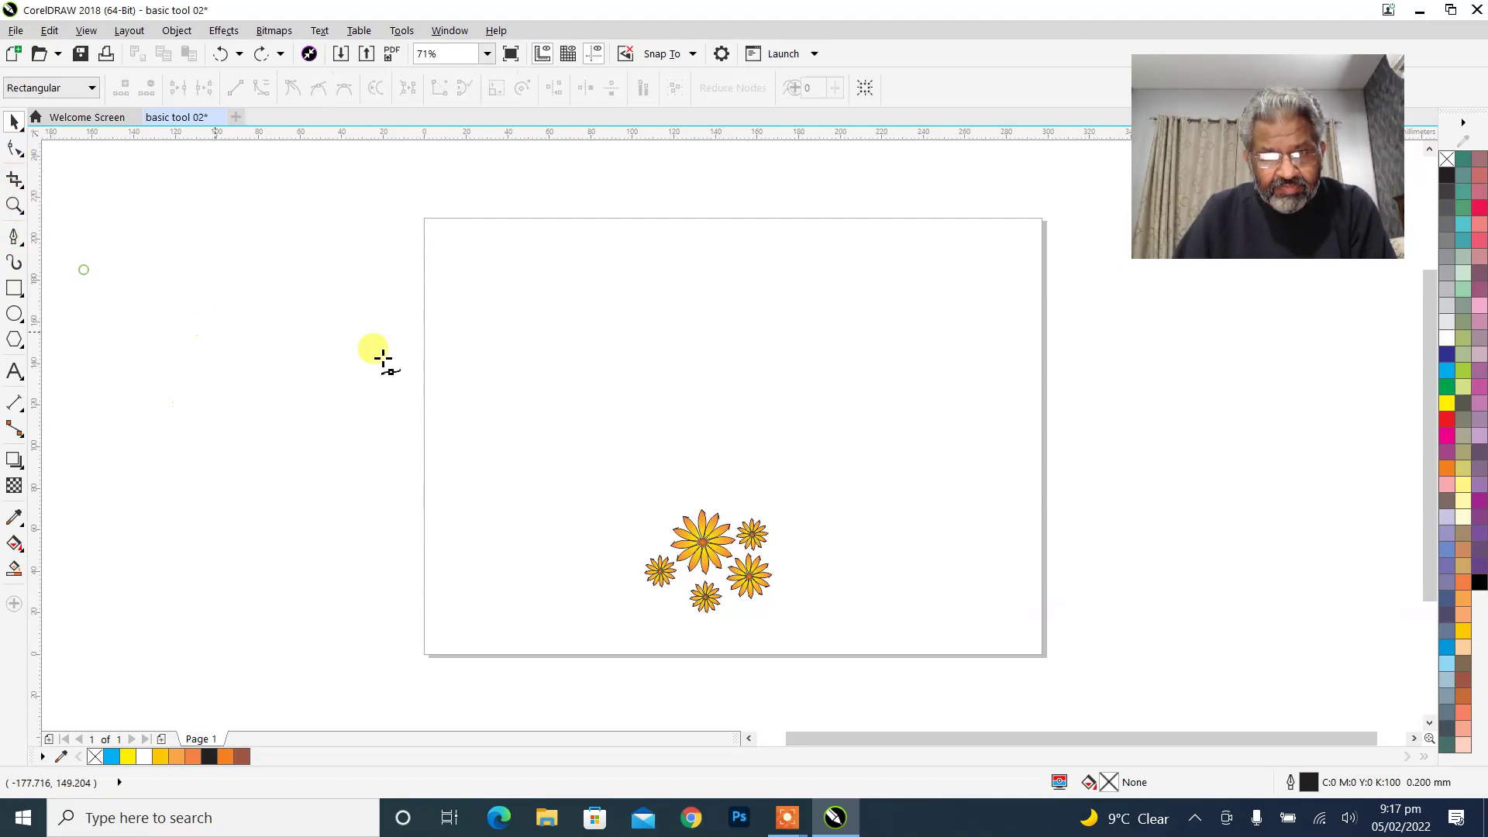
click(424, 389)
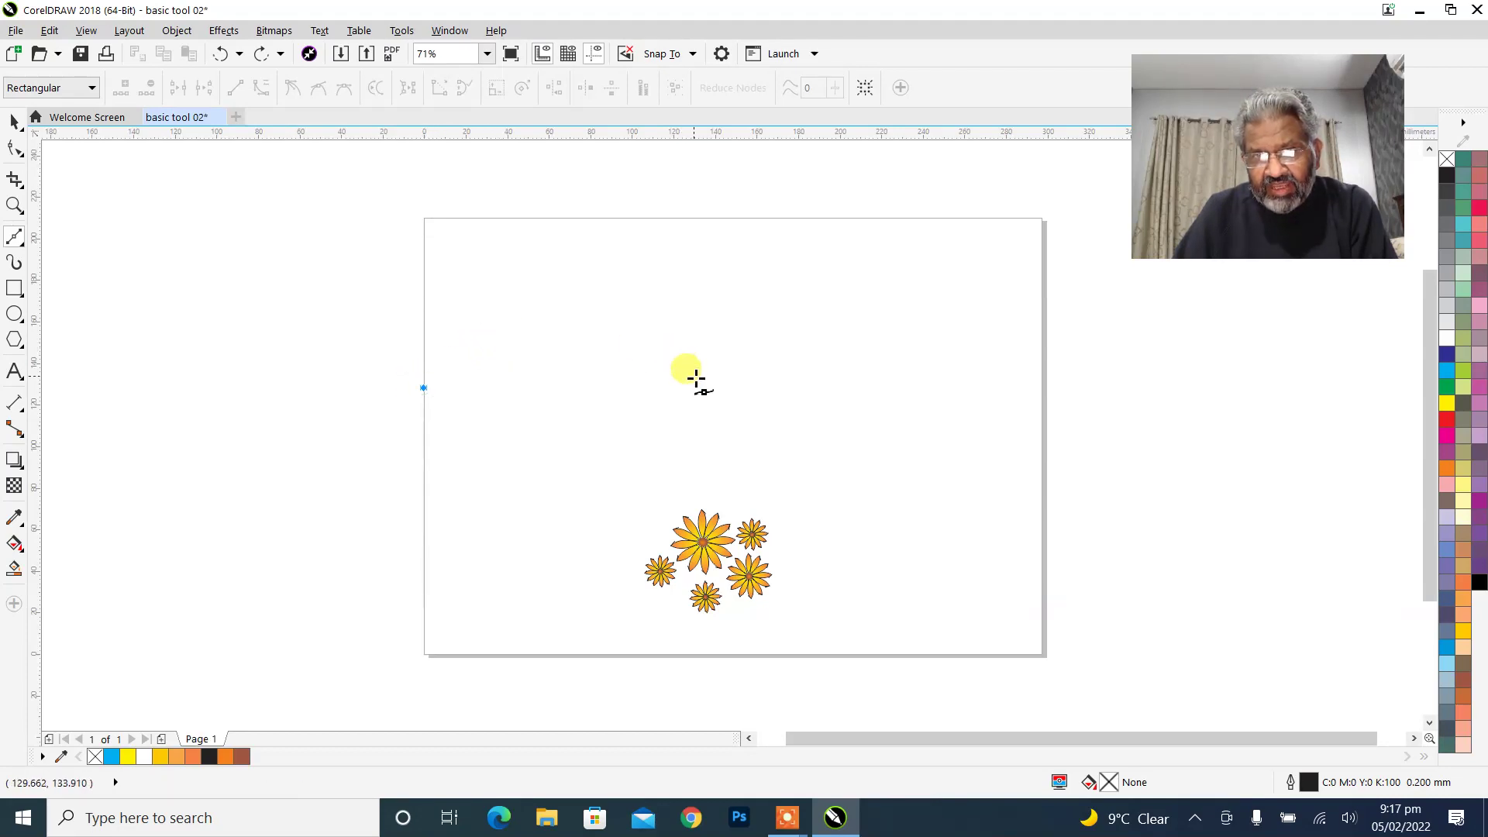
drag(668, 399, 804, 471)
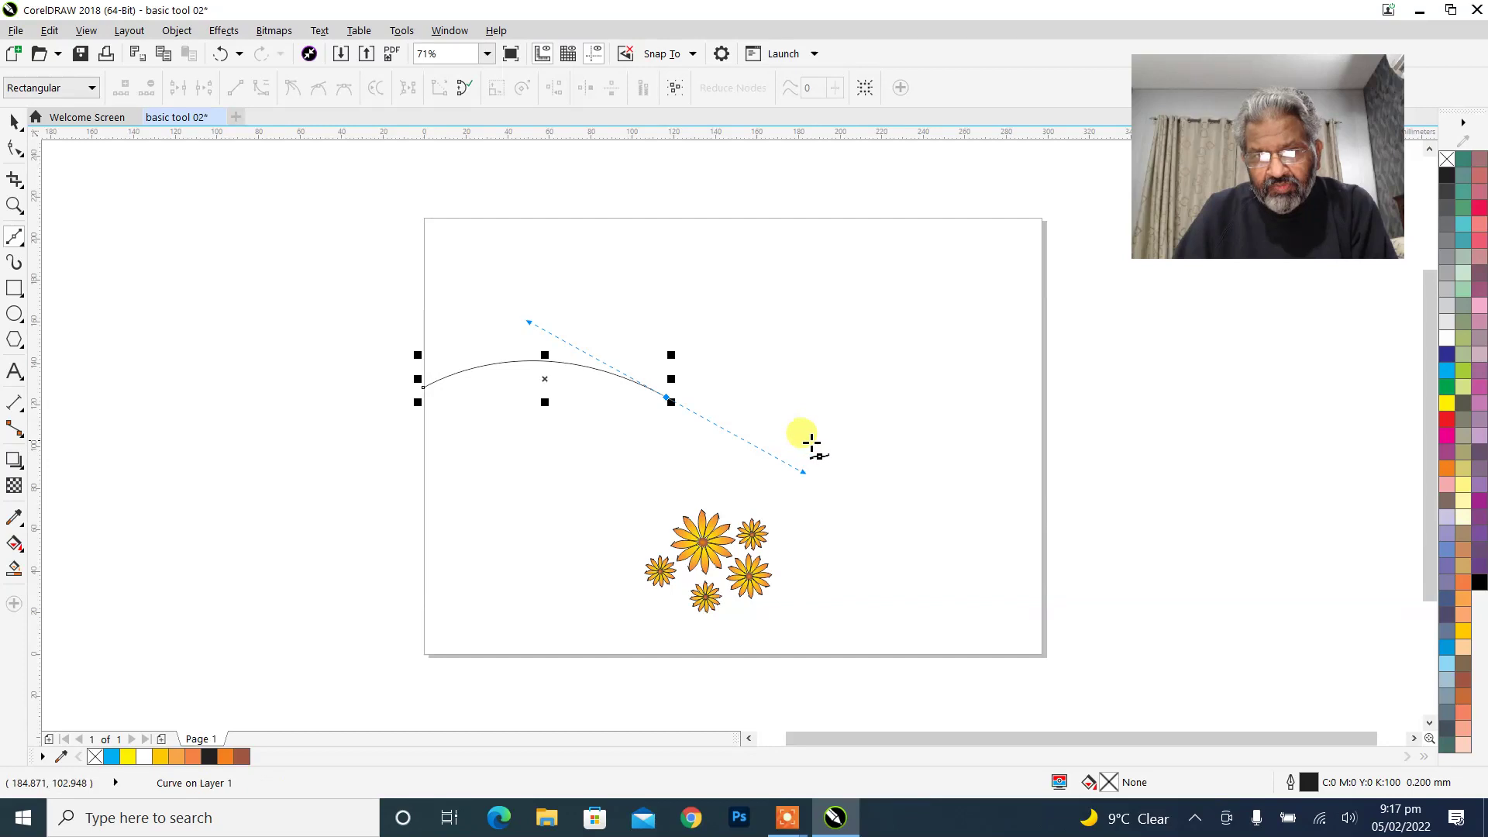
click(880, 372)
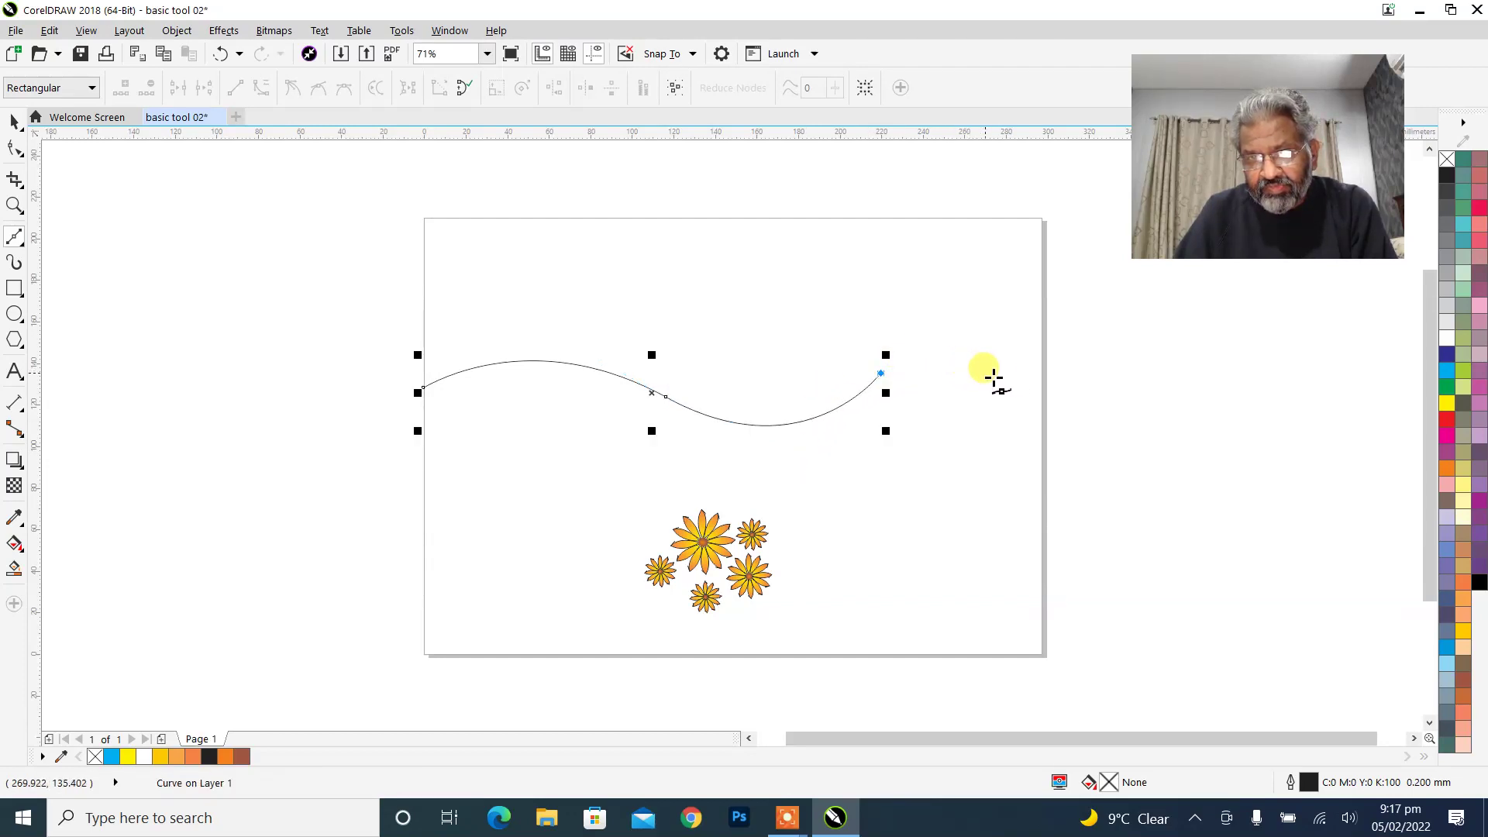
drag(1009, 377, 1060, 429)
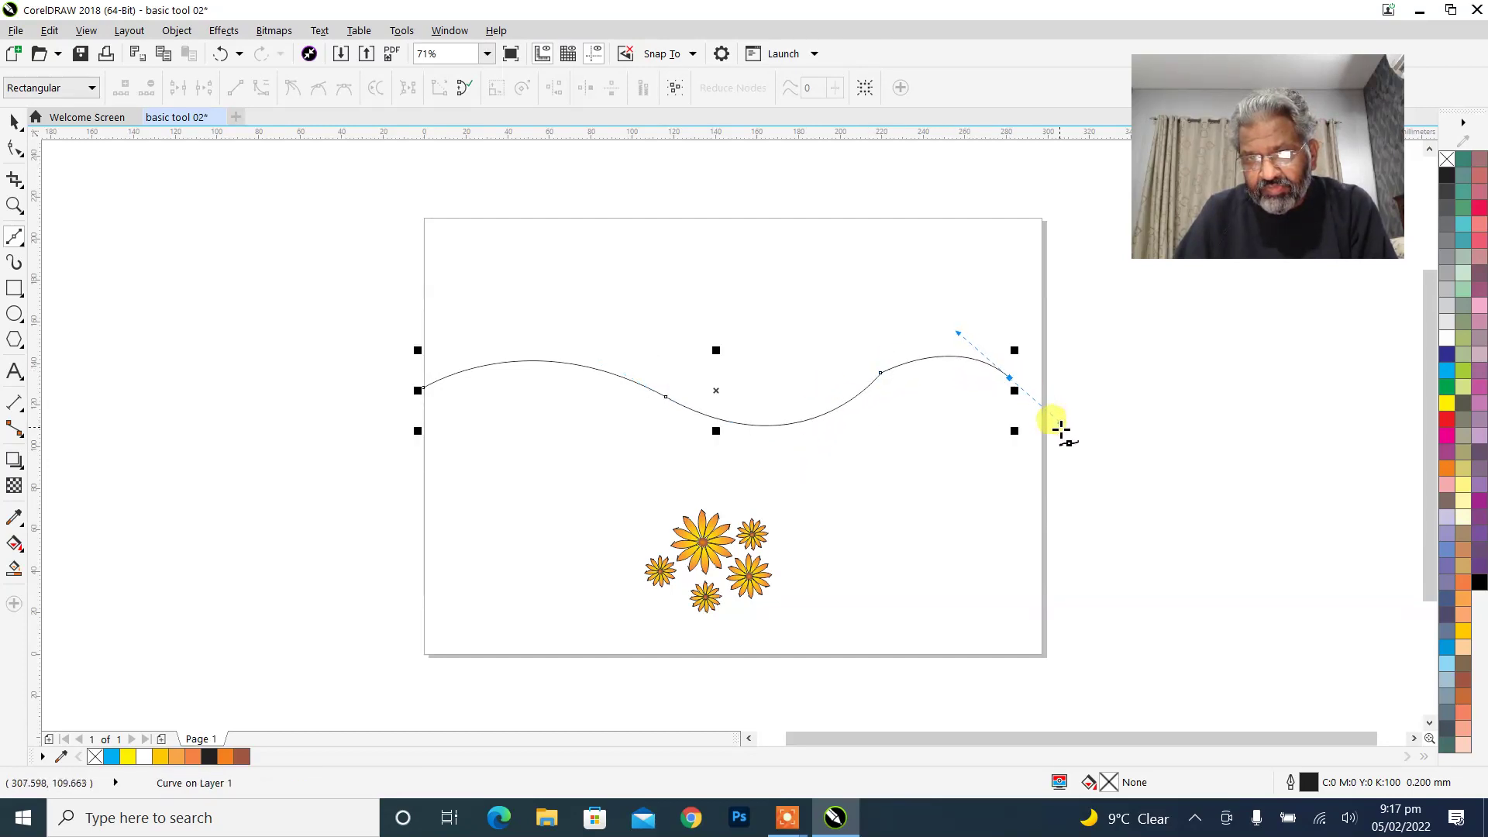
click(1043, 420)
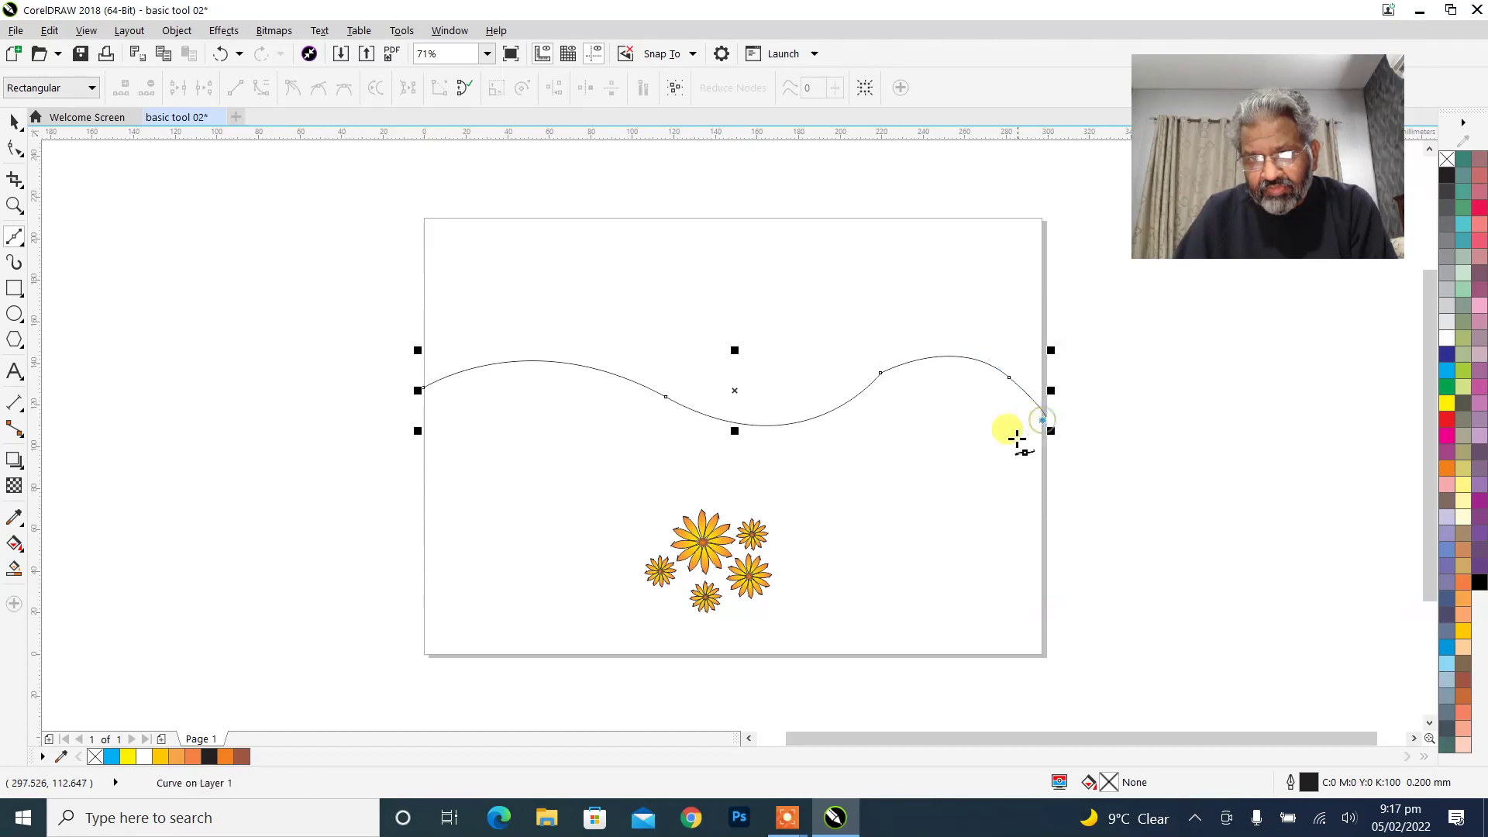
Close the wavy curve with a nearly straight lower edge, forming a hill shape about 300 mm wide and 43 mm high.
click(941, 437)
click(643, 445)
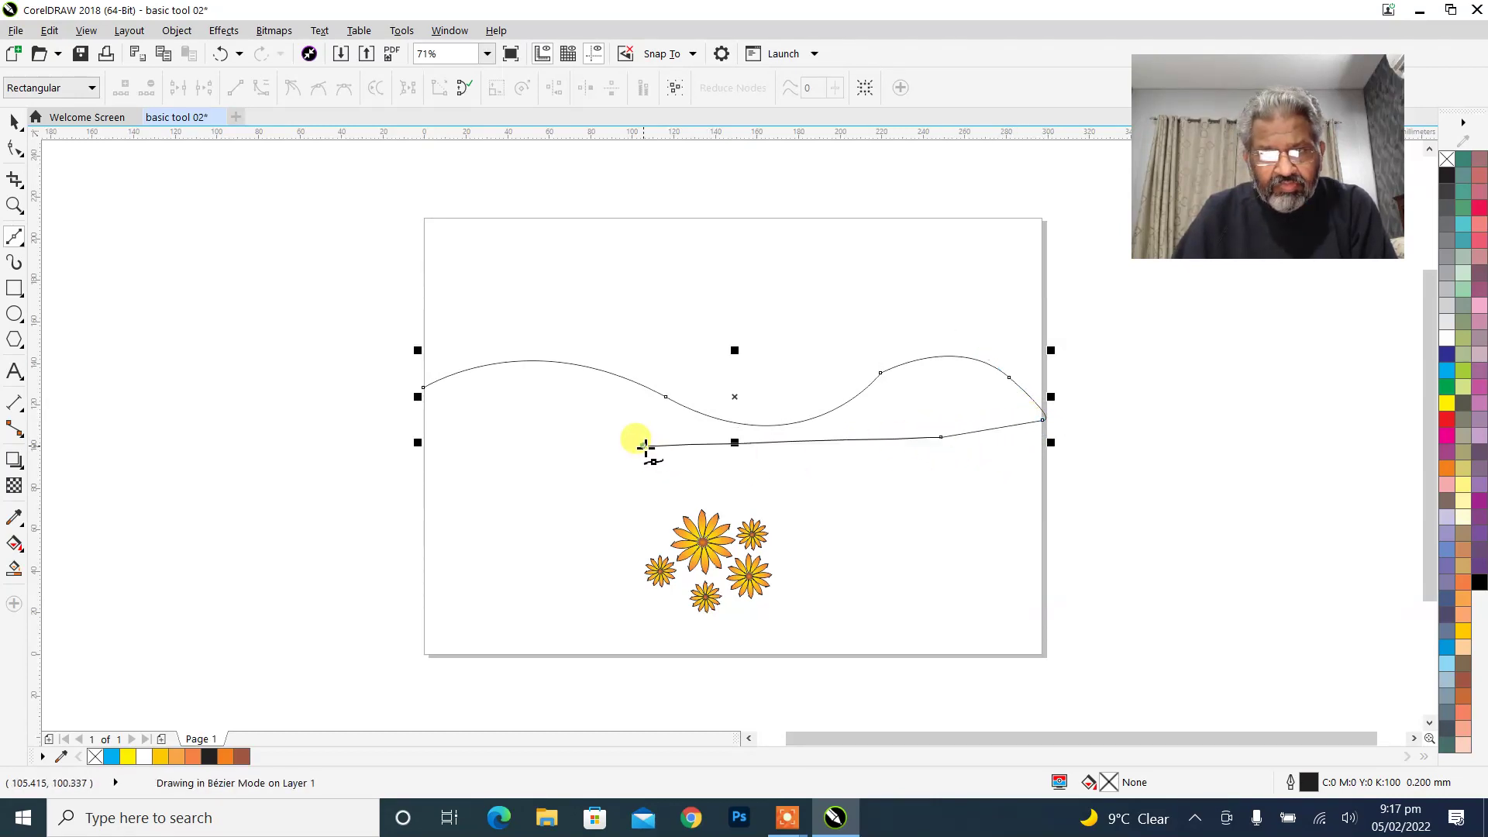
click(490, 443)
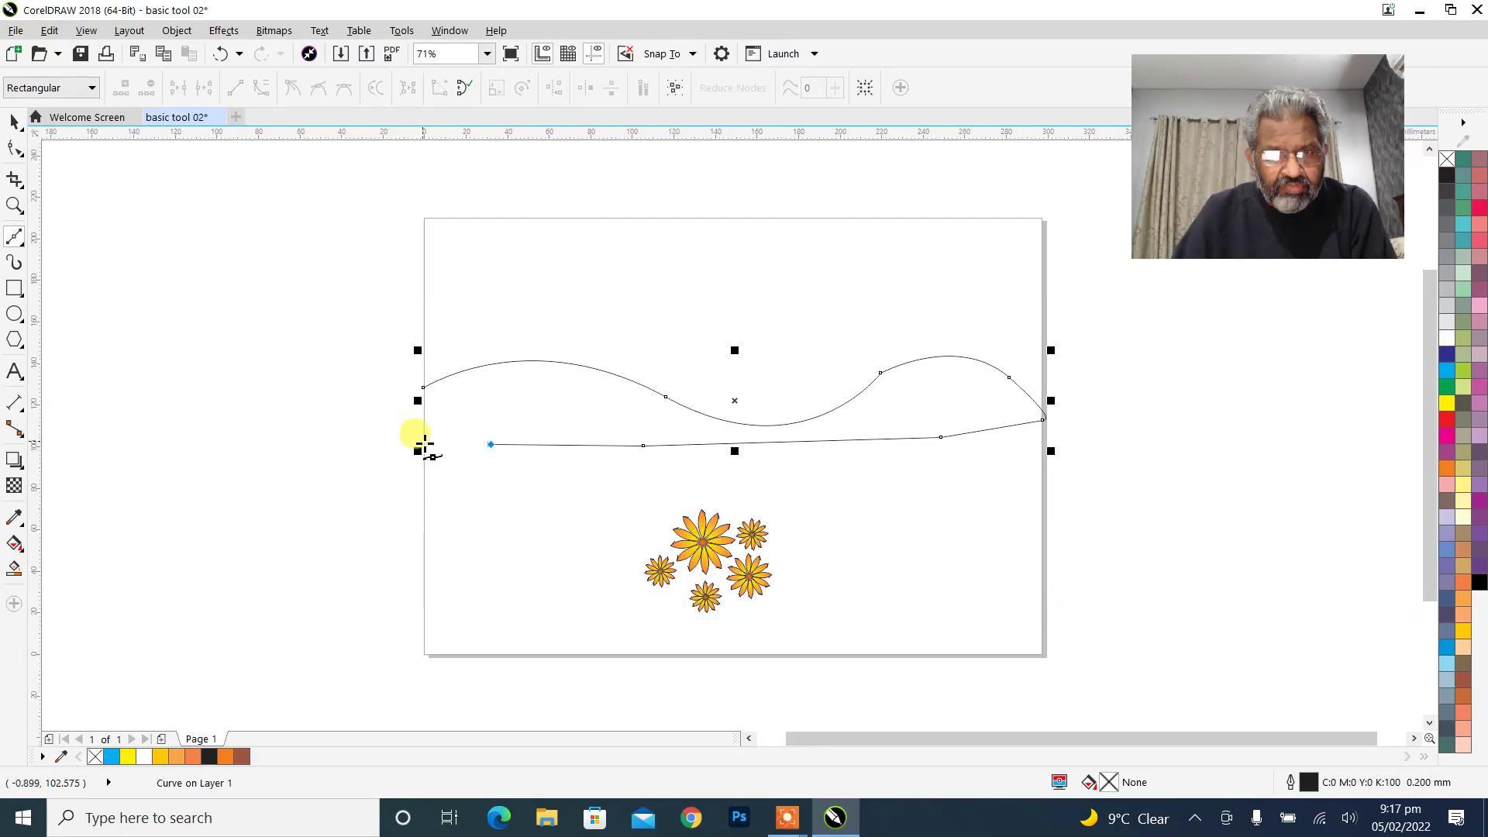
click(422, 441)
click(423, 386)
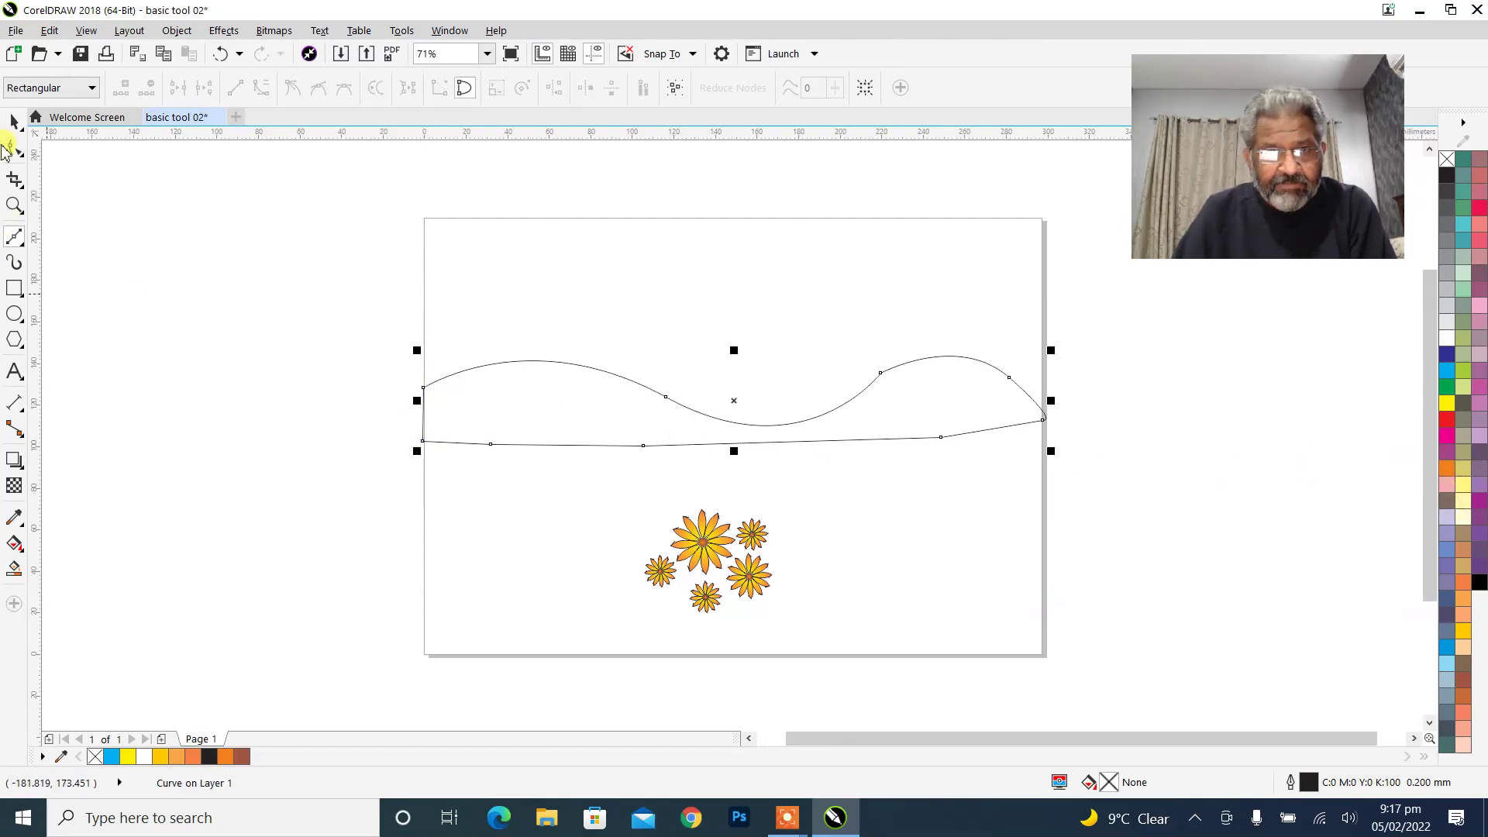
Give the hill shape a fountain fill, trying the rectangular and elliptical types before settling on linear.
click(14, 543)
click(65, 87)
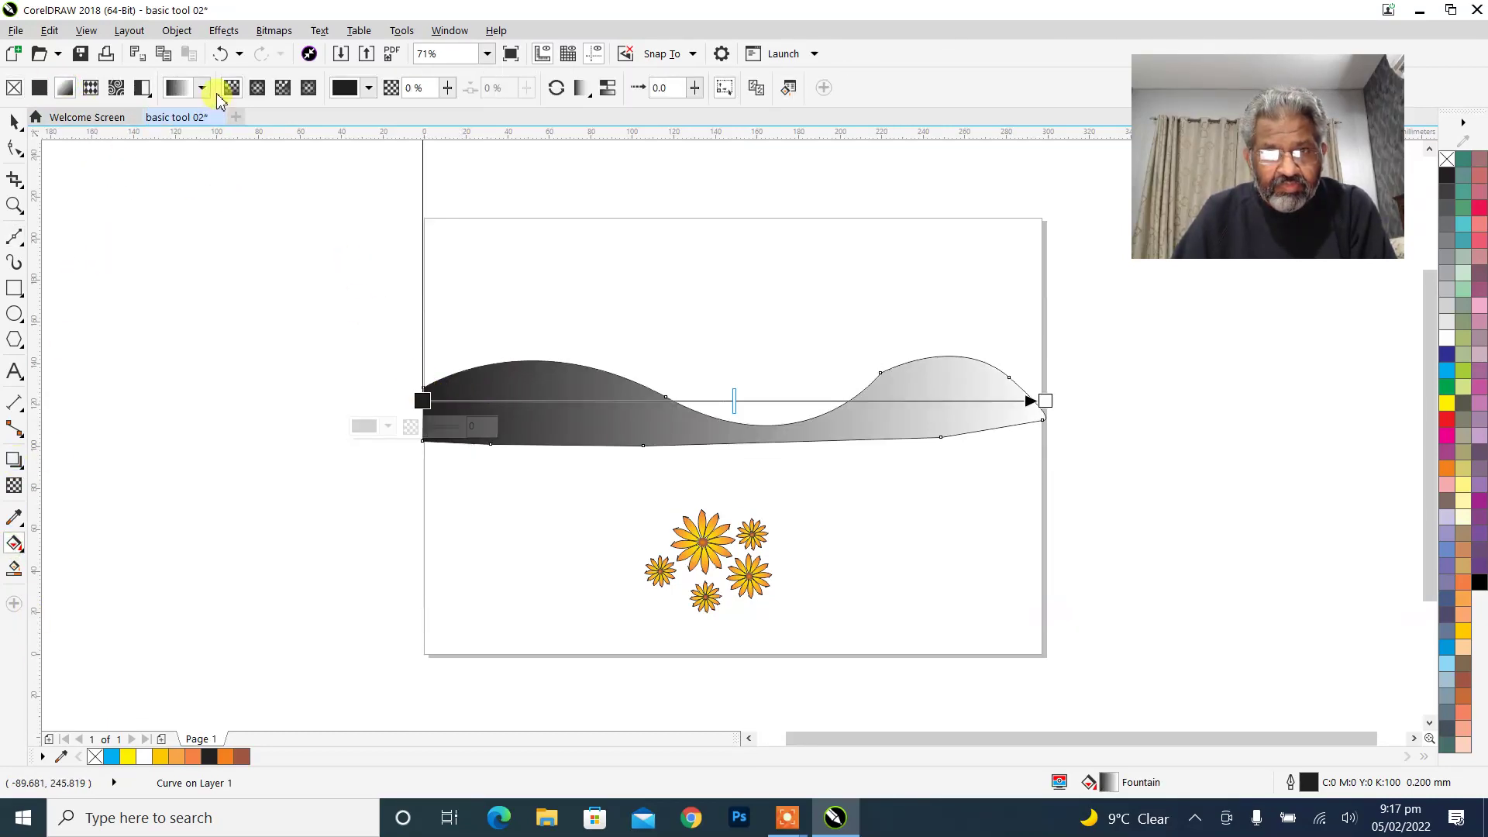
click(308, 87)
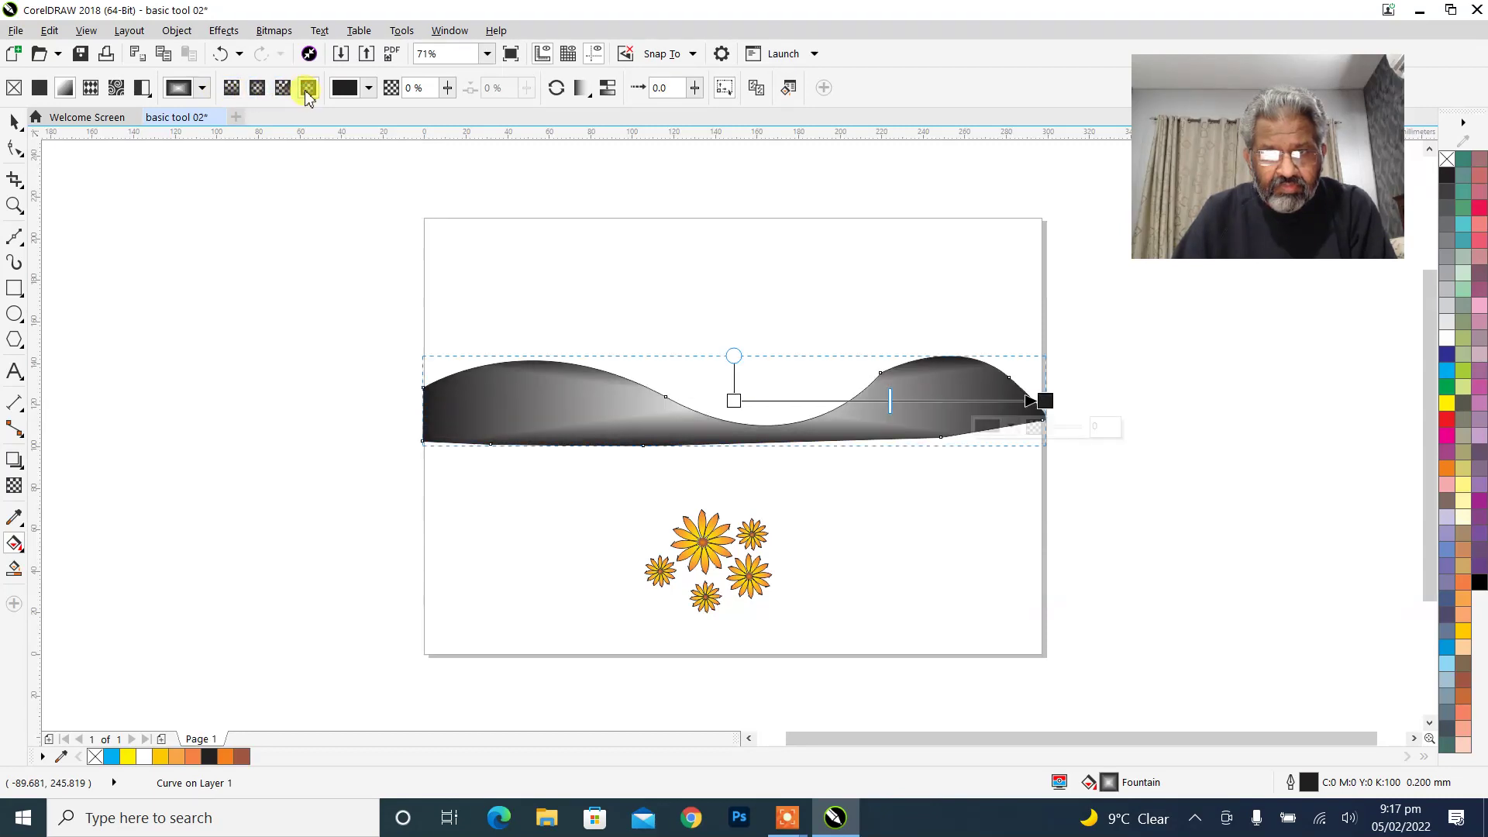
click(258, 90)
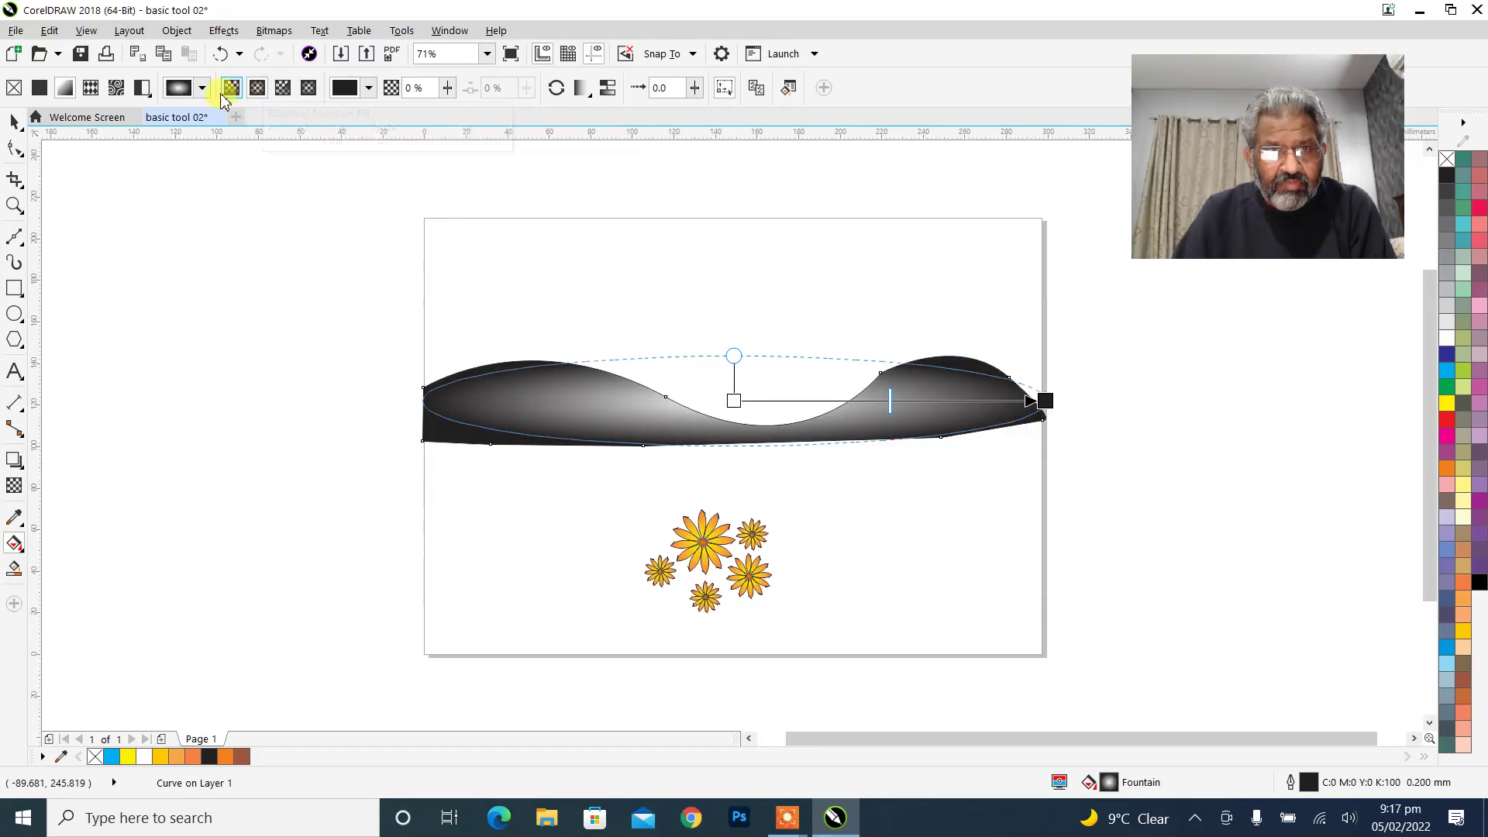
click(231, 88)
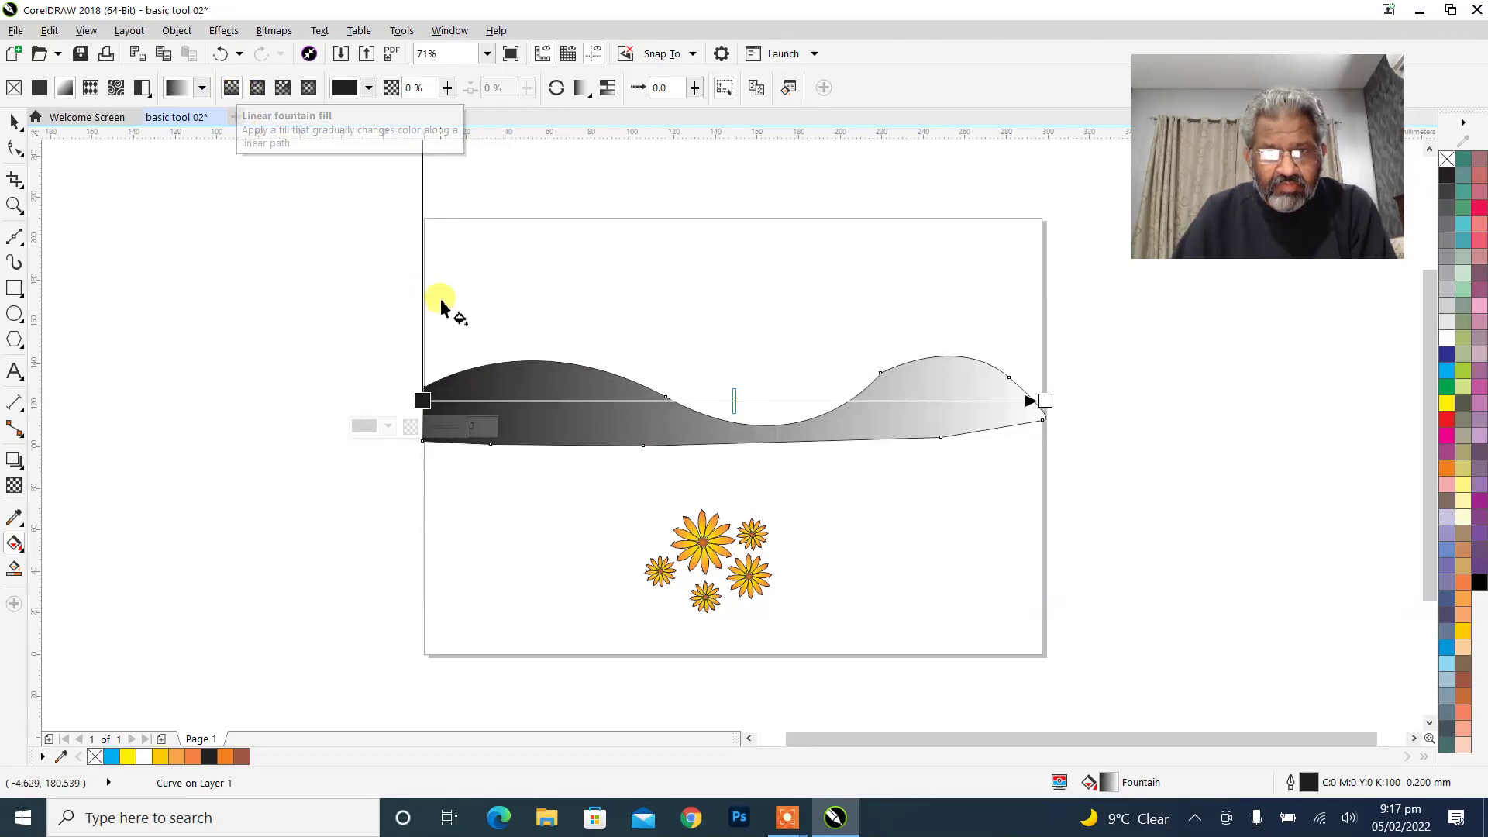
Color the hill shape's linear fountain fill brown at the start and very dark reddish brown at the end.
click(416, 400)
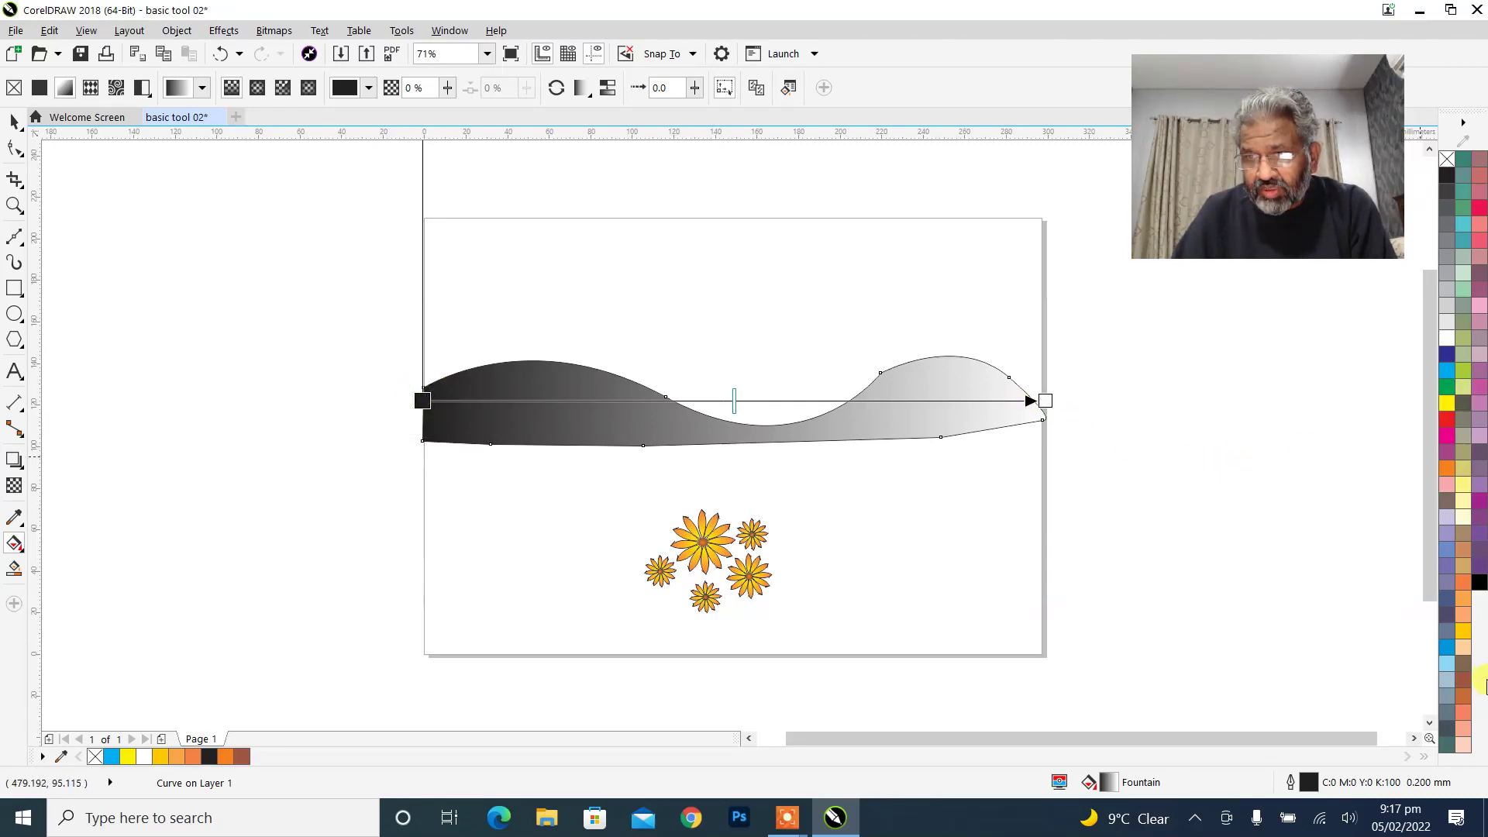
click(1463, 666)
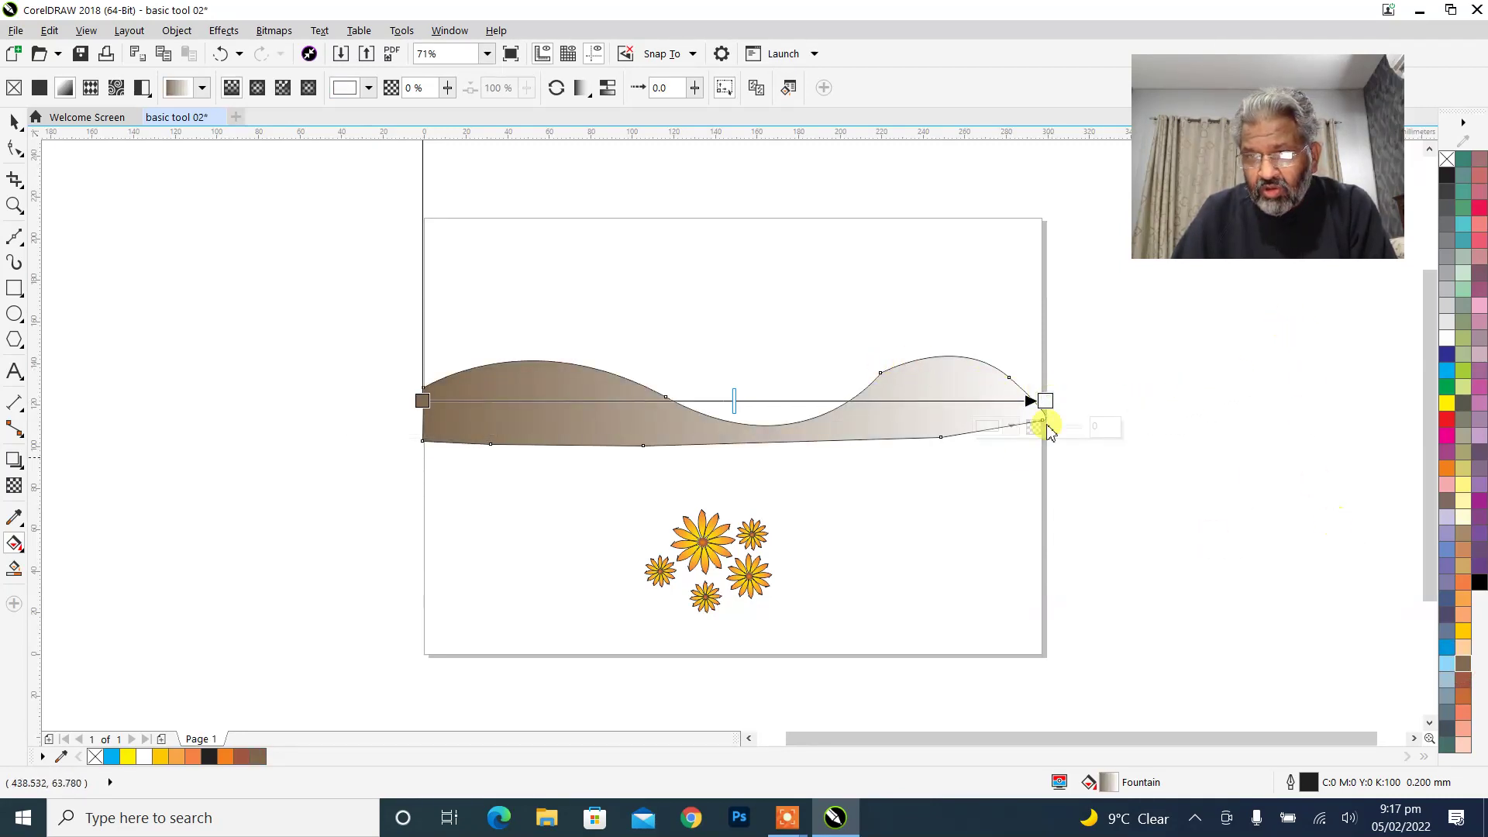
click(1046, 409)
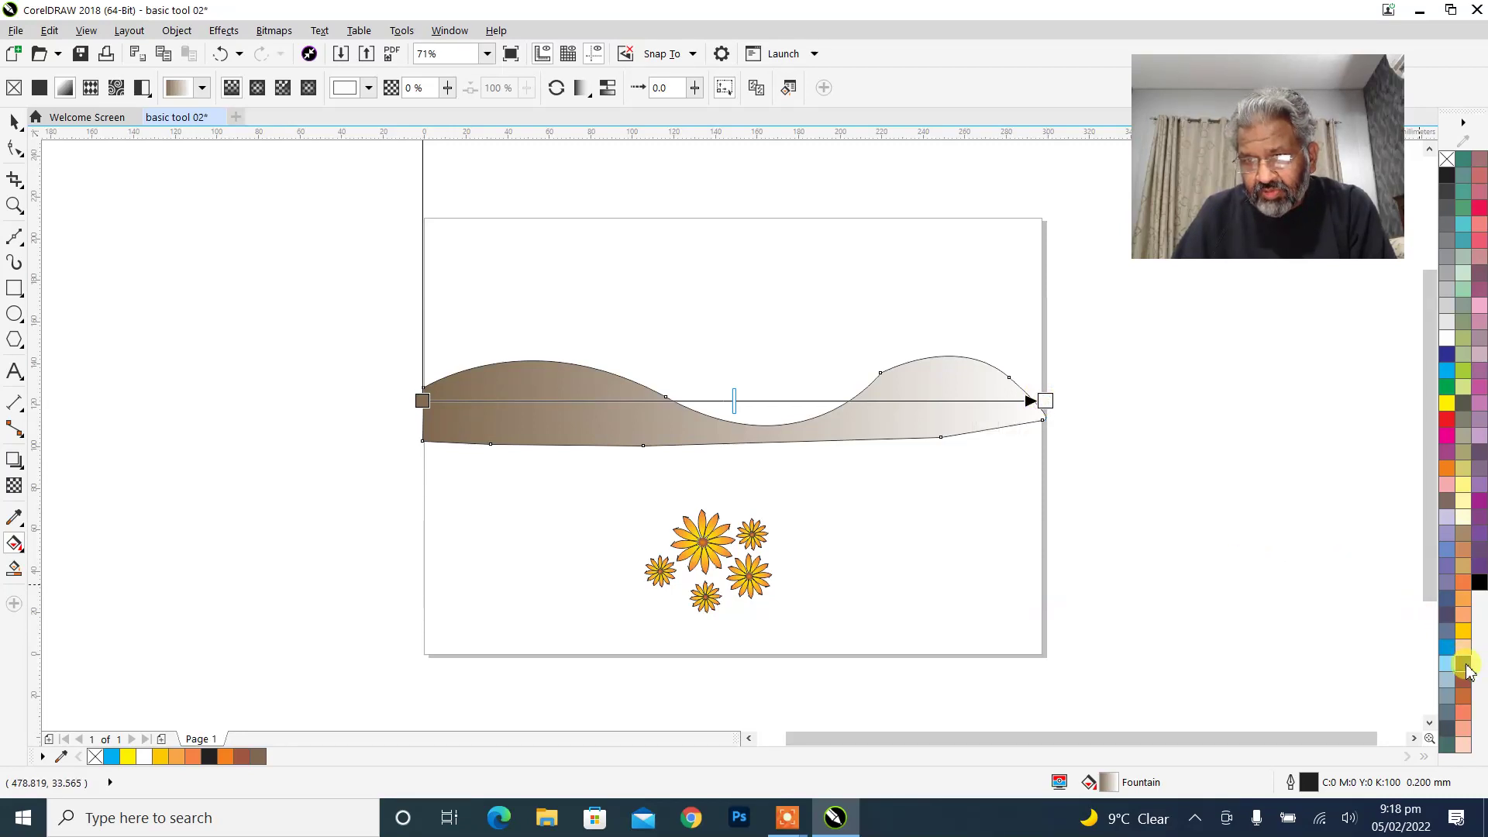
drag(1467, 671, 1451, 688)
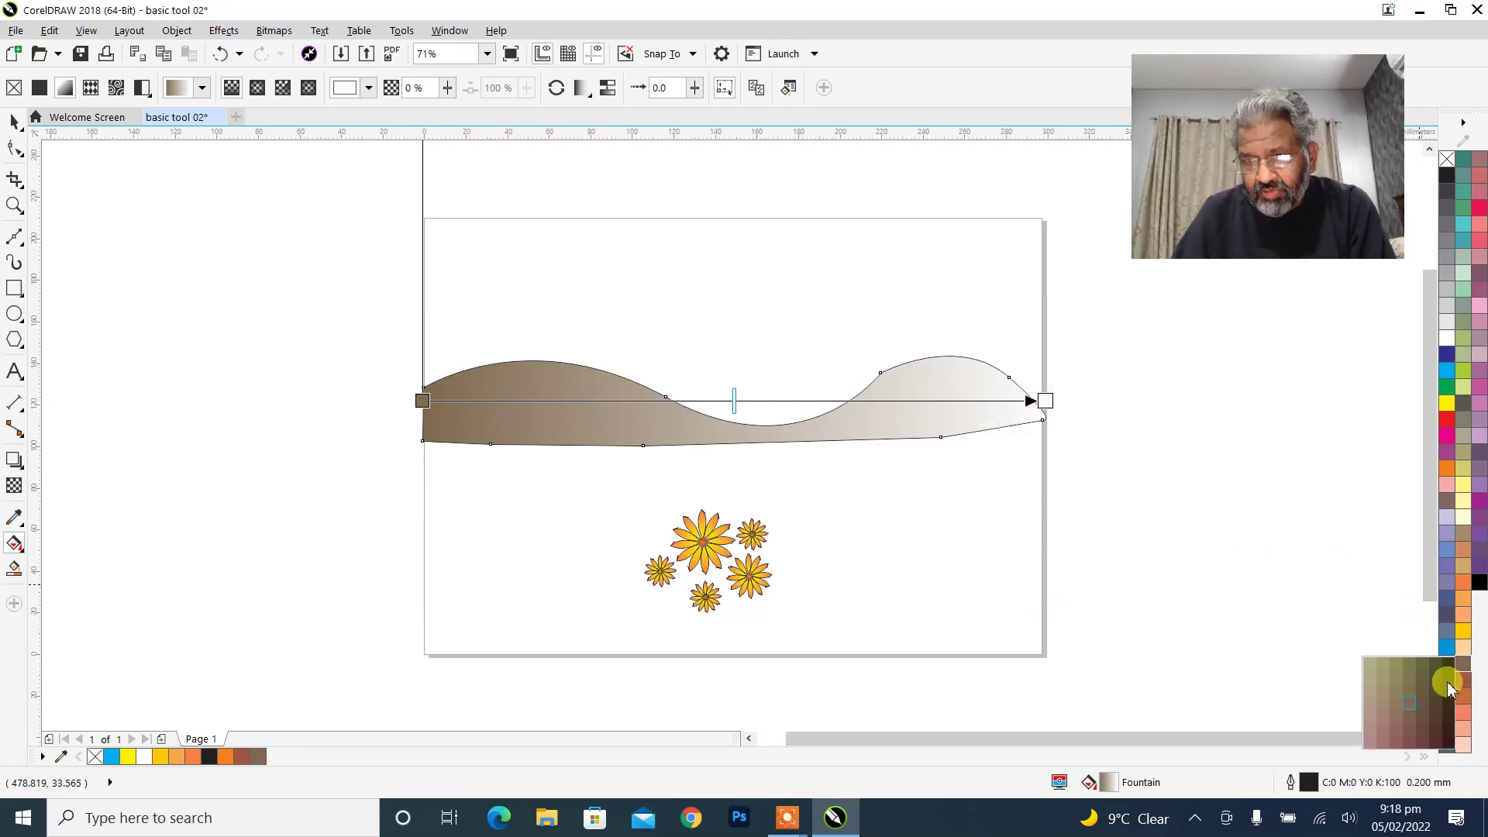
click(1450, 745)
Reorient the hill's gradient vertically, from brown at the lower edge to dark reddish brown near the crest, and deselect the shape.
drag(420, 400, 698, 452)
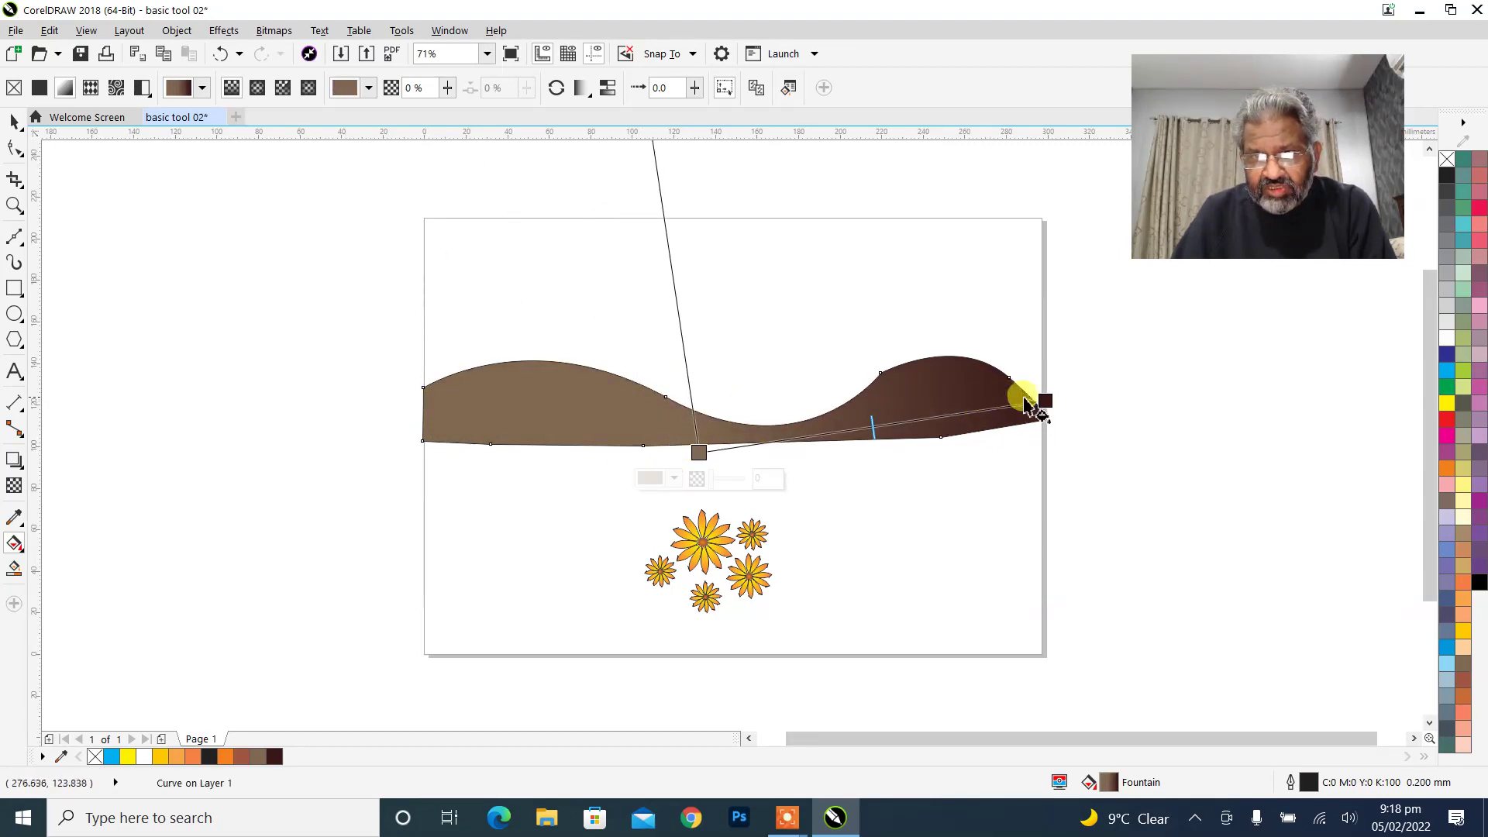
drag(1042, 399, 694, 397)
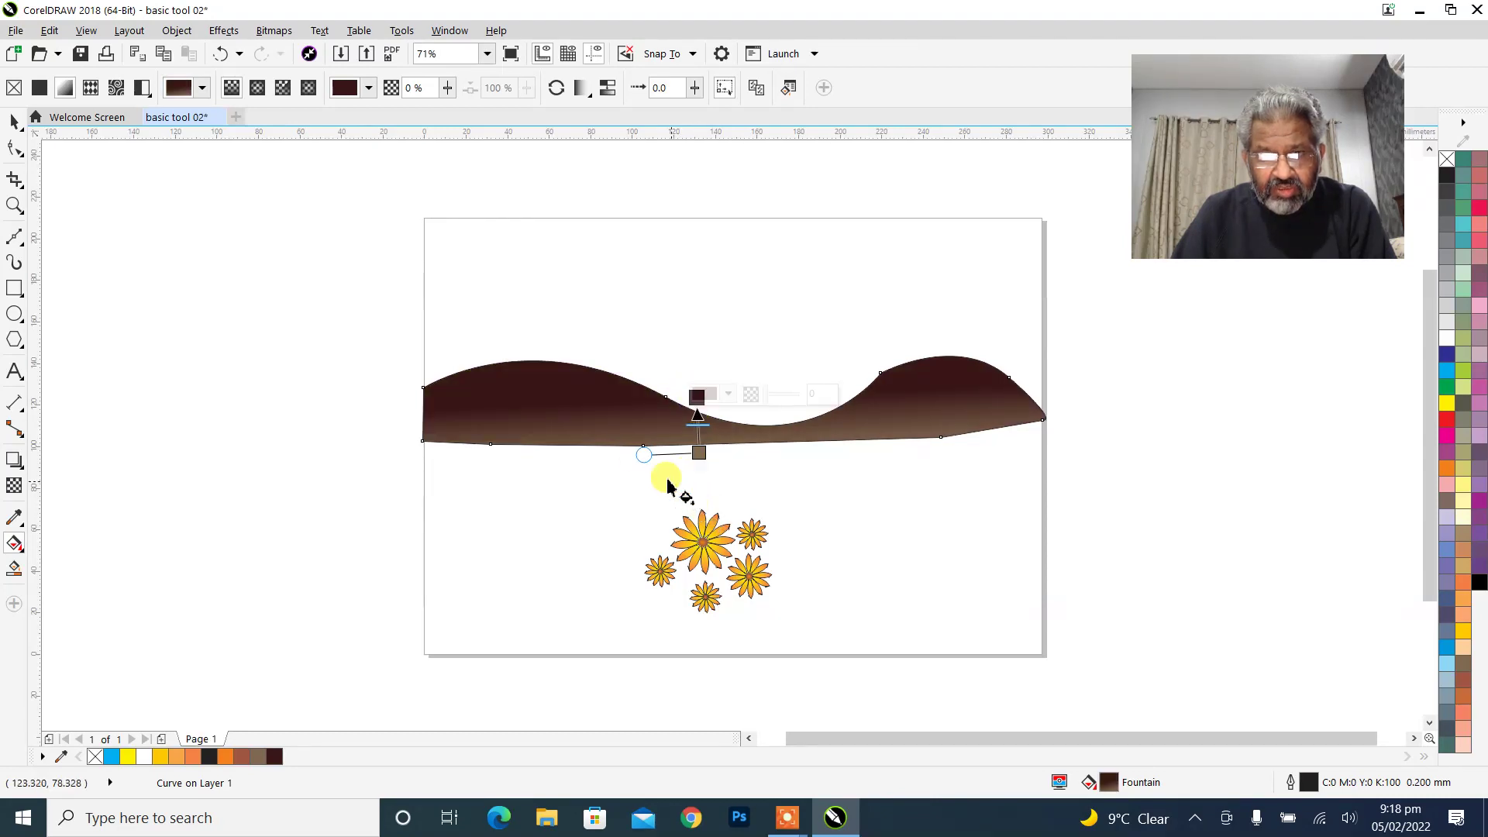
click(13, 121)
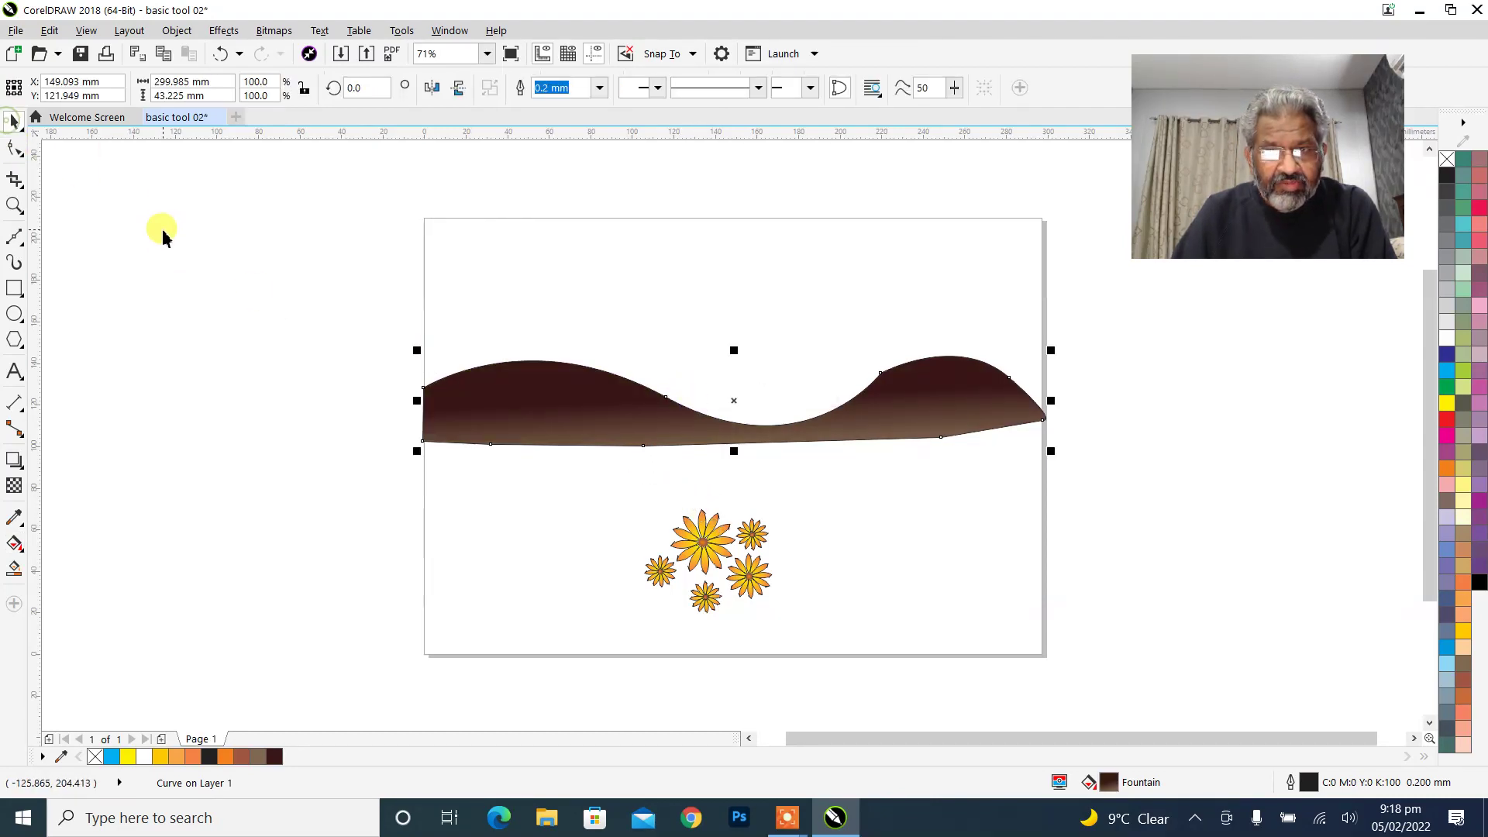
click(165, 233)
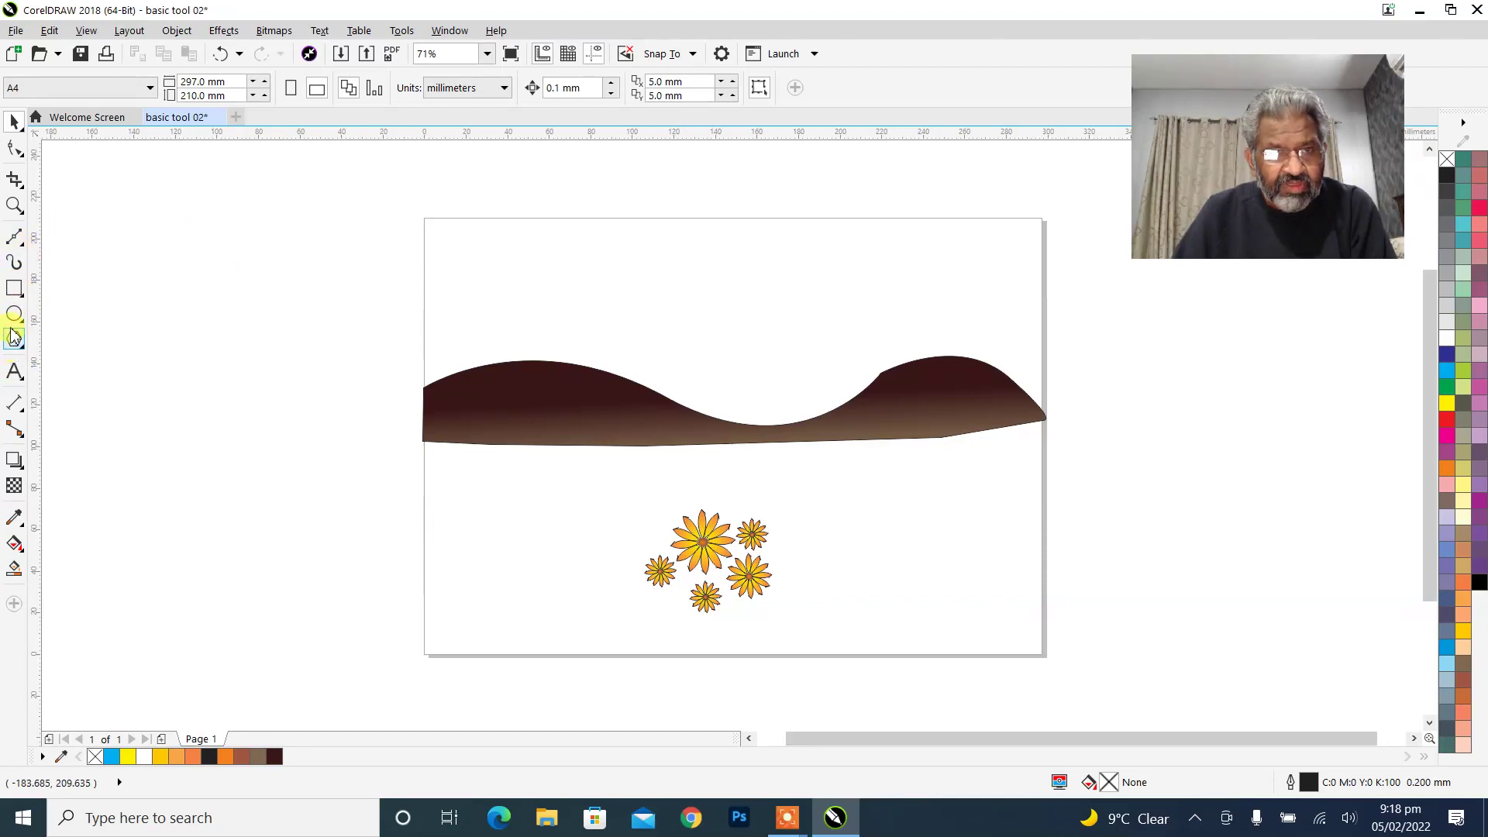
Draw a closed two-peaked hill outline with the Bézier tool, rising above the dark hill, about 323 mm wide and 70 mm high.
click(12, 238)
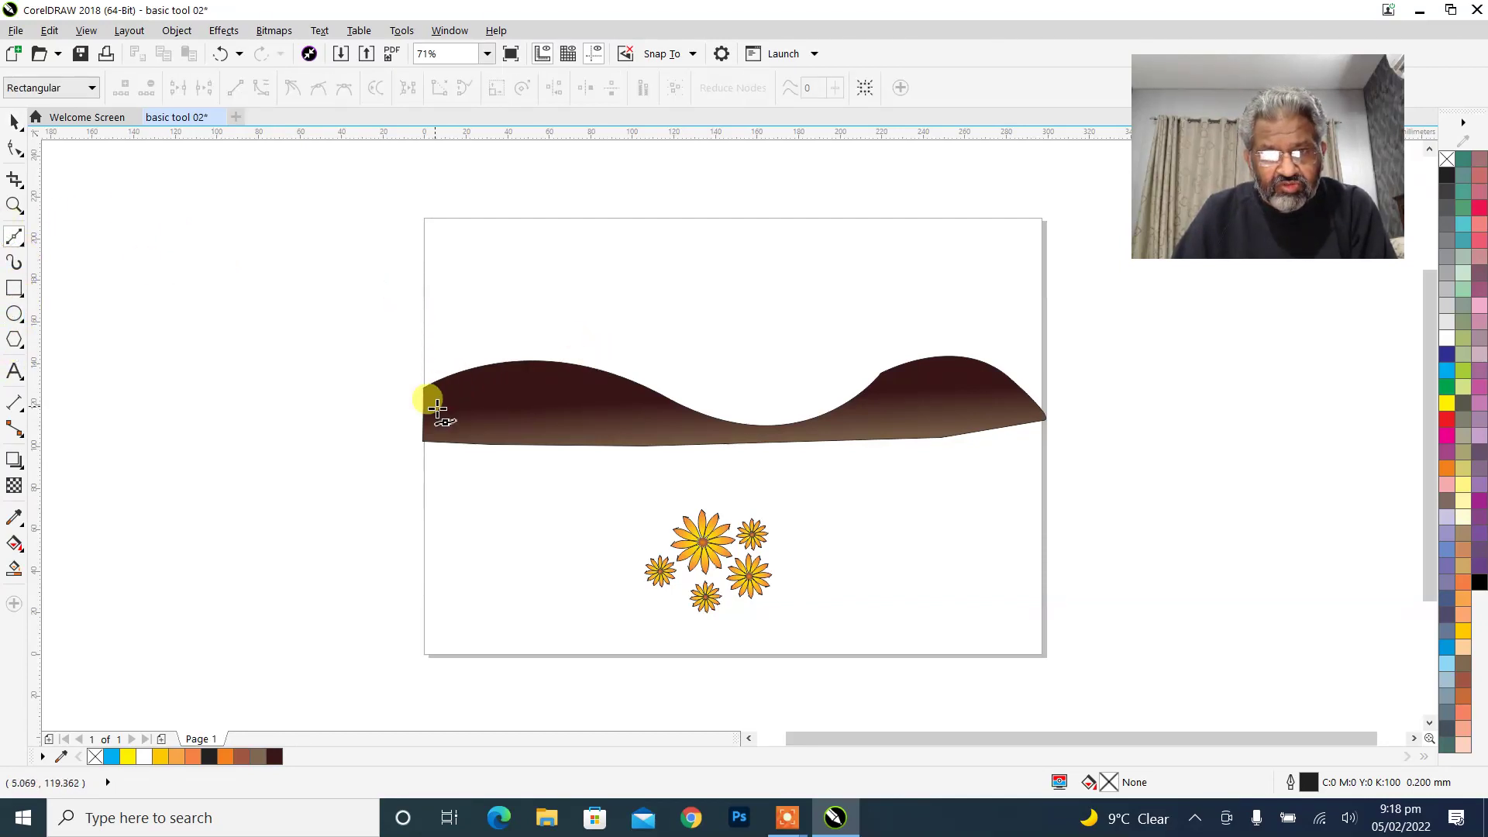
click(427, 413)
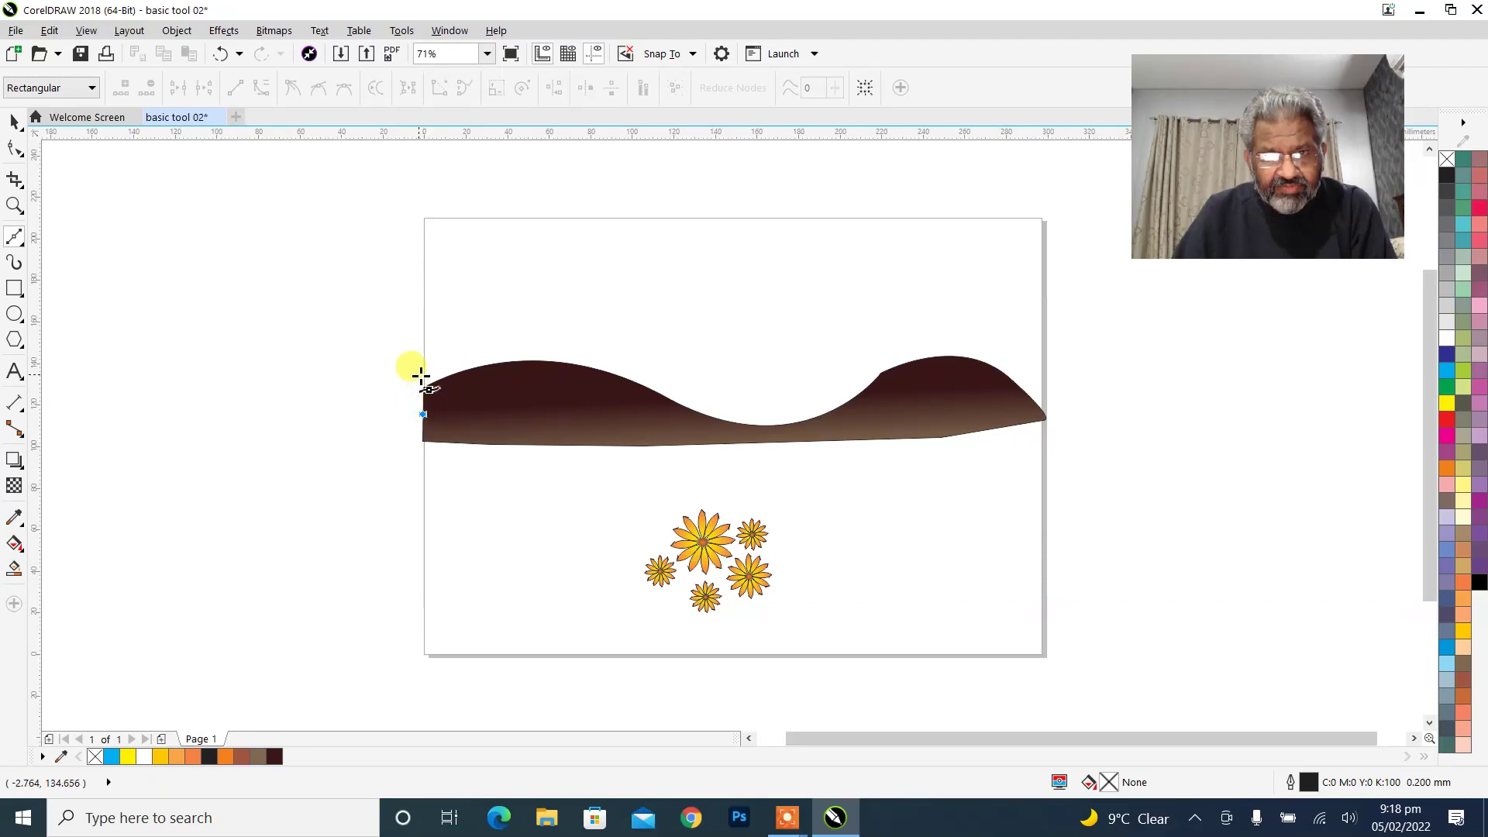
click(424, 324)
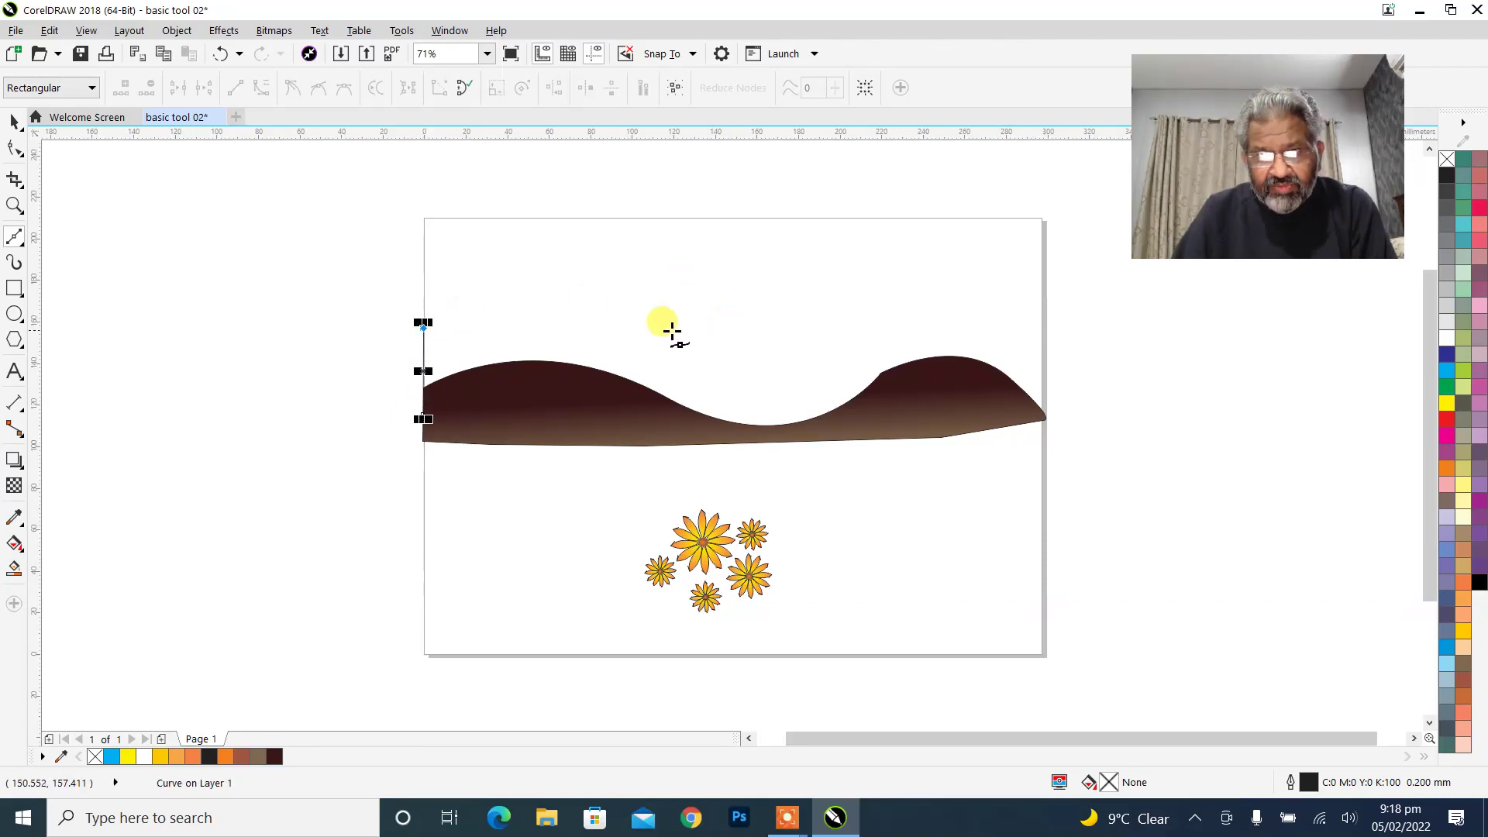
drag(653, 321, 785, 401)
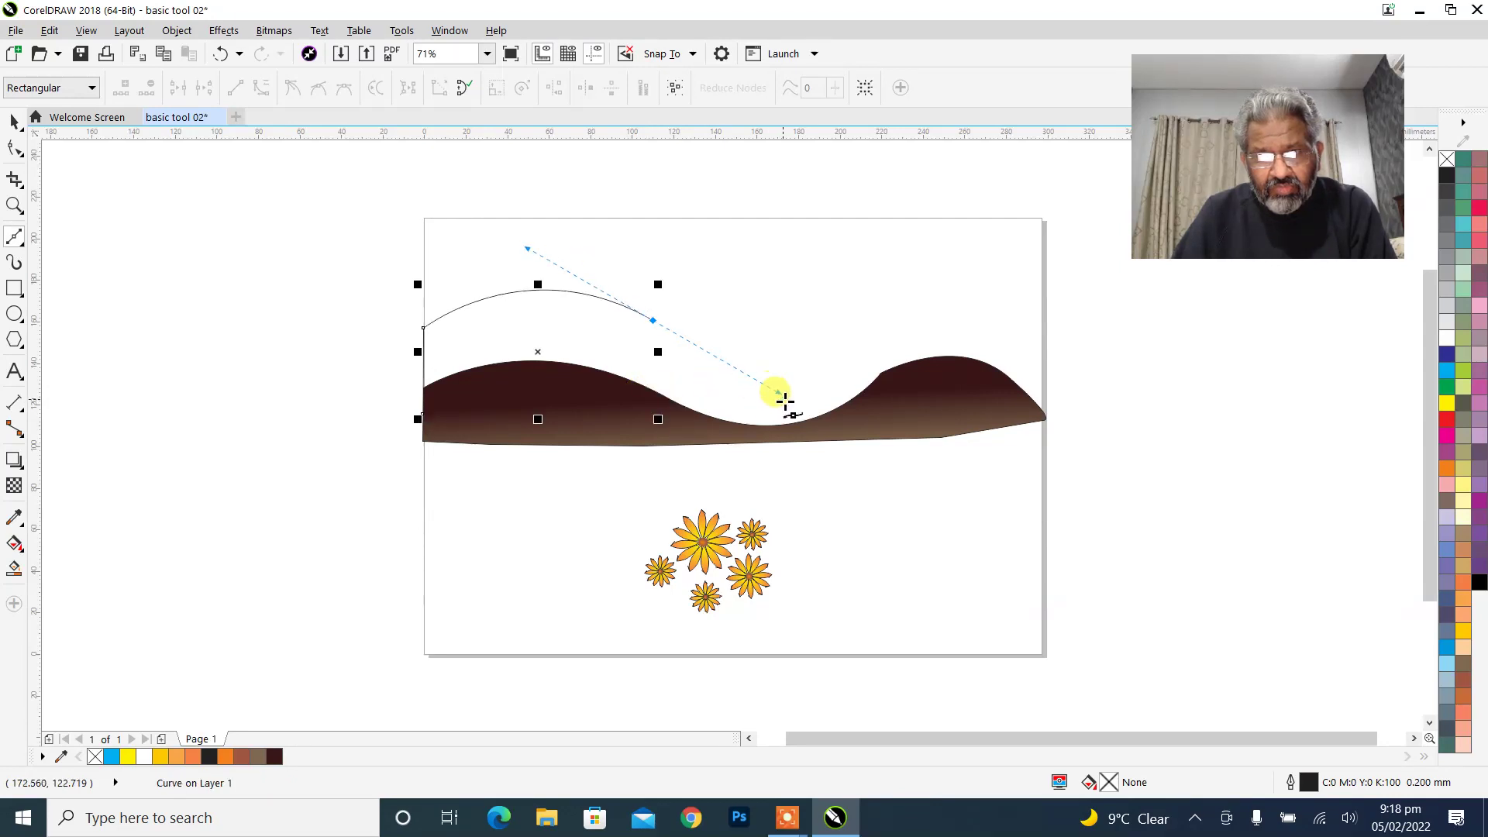
click(784, 401)
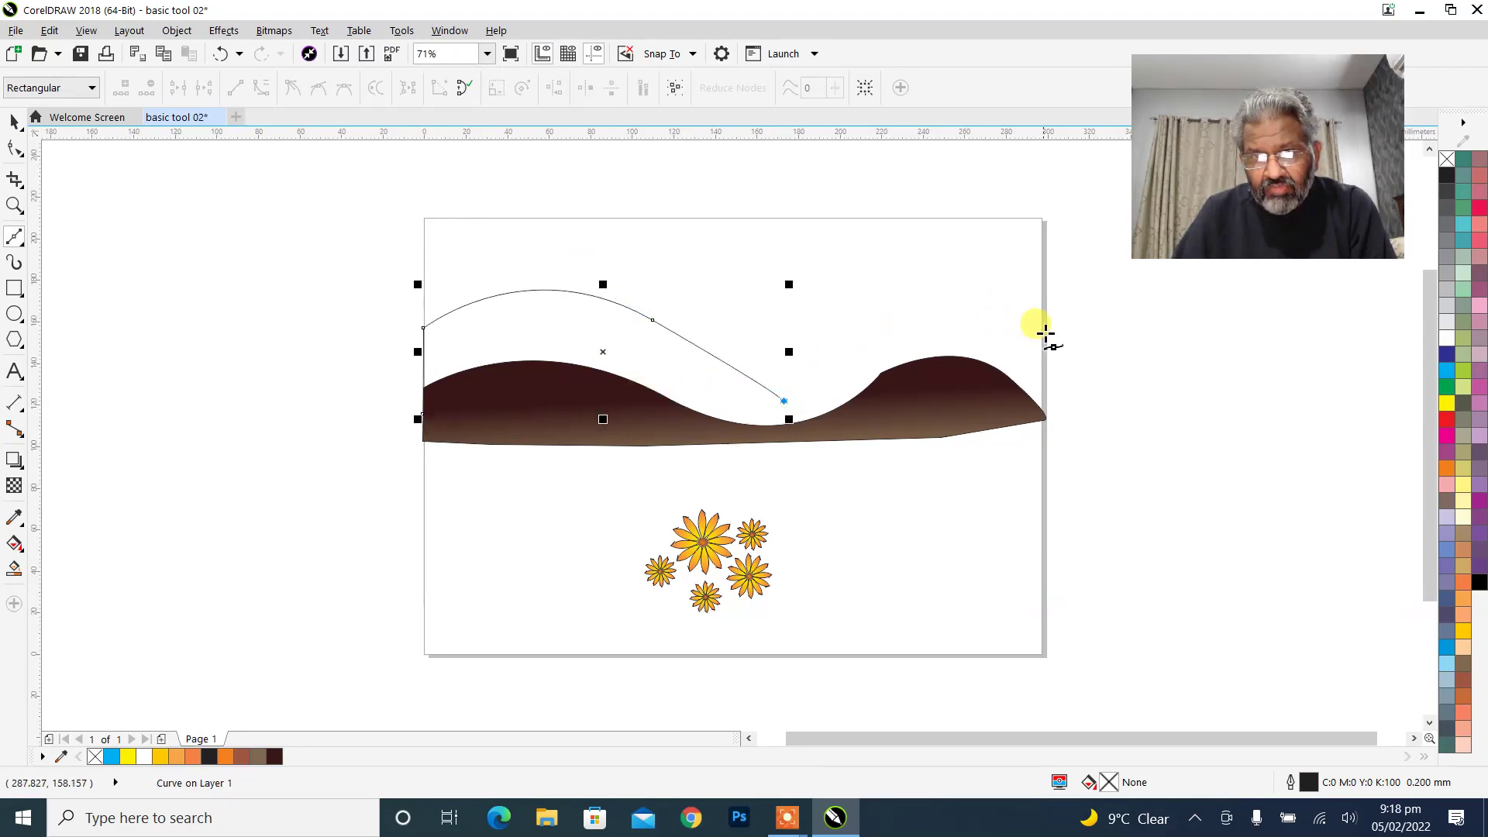
drag(1043, 331, 1155, 399)
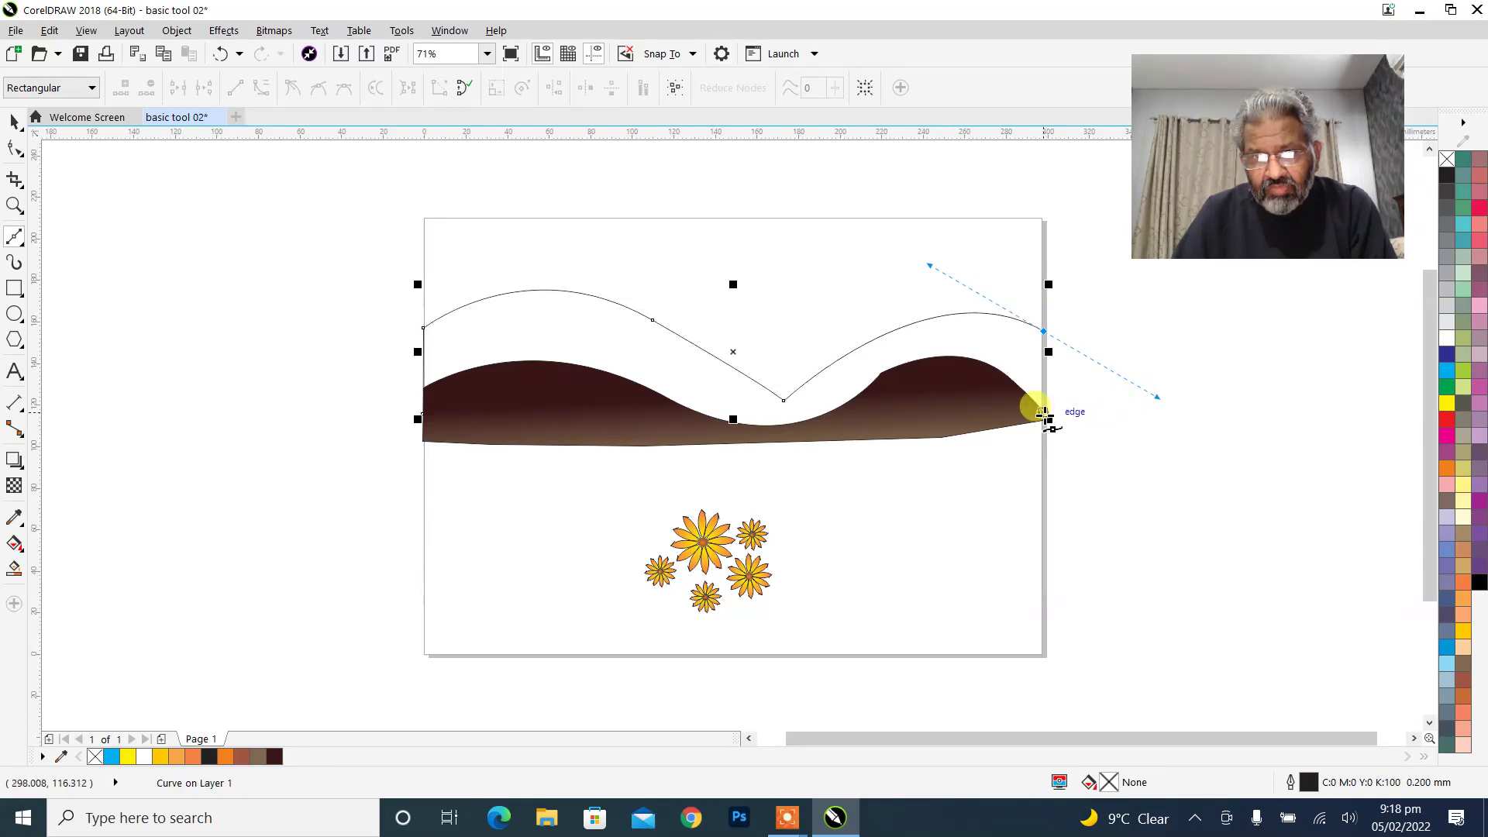
drag(1043, 413, 1019, 414)
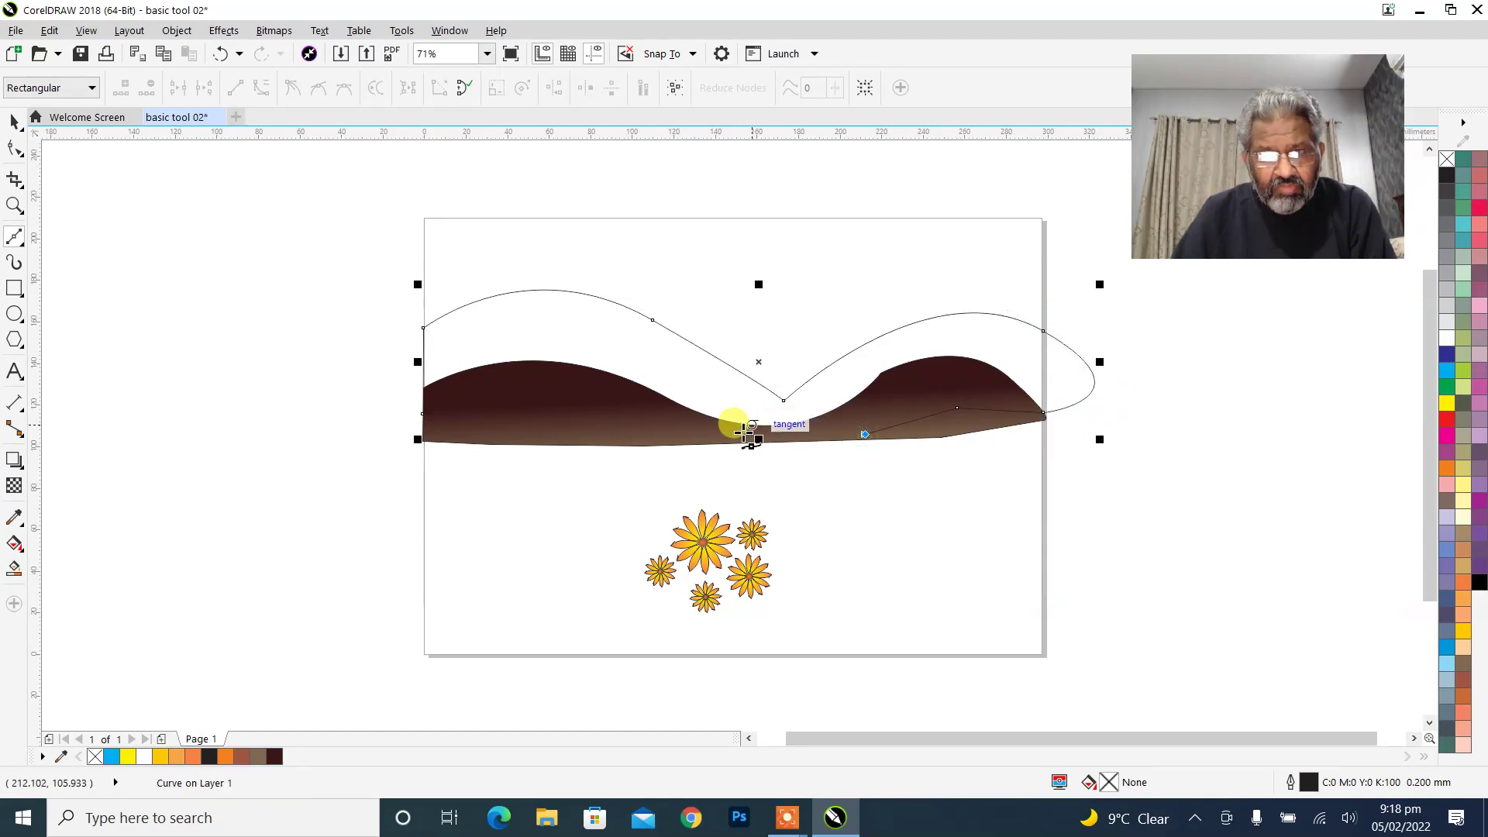
click(698, 435)
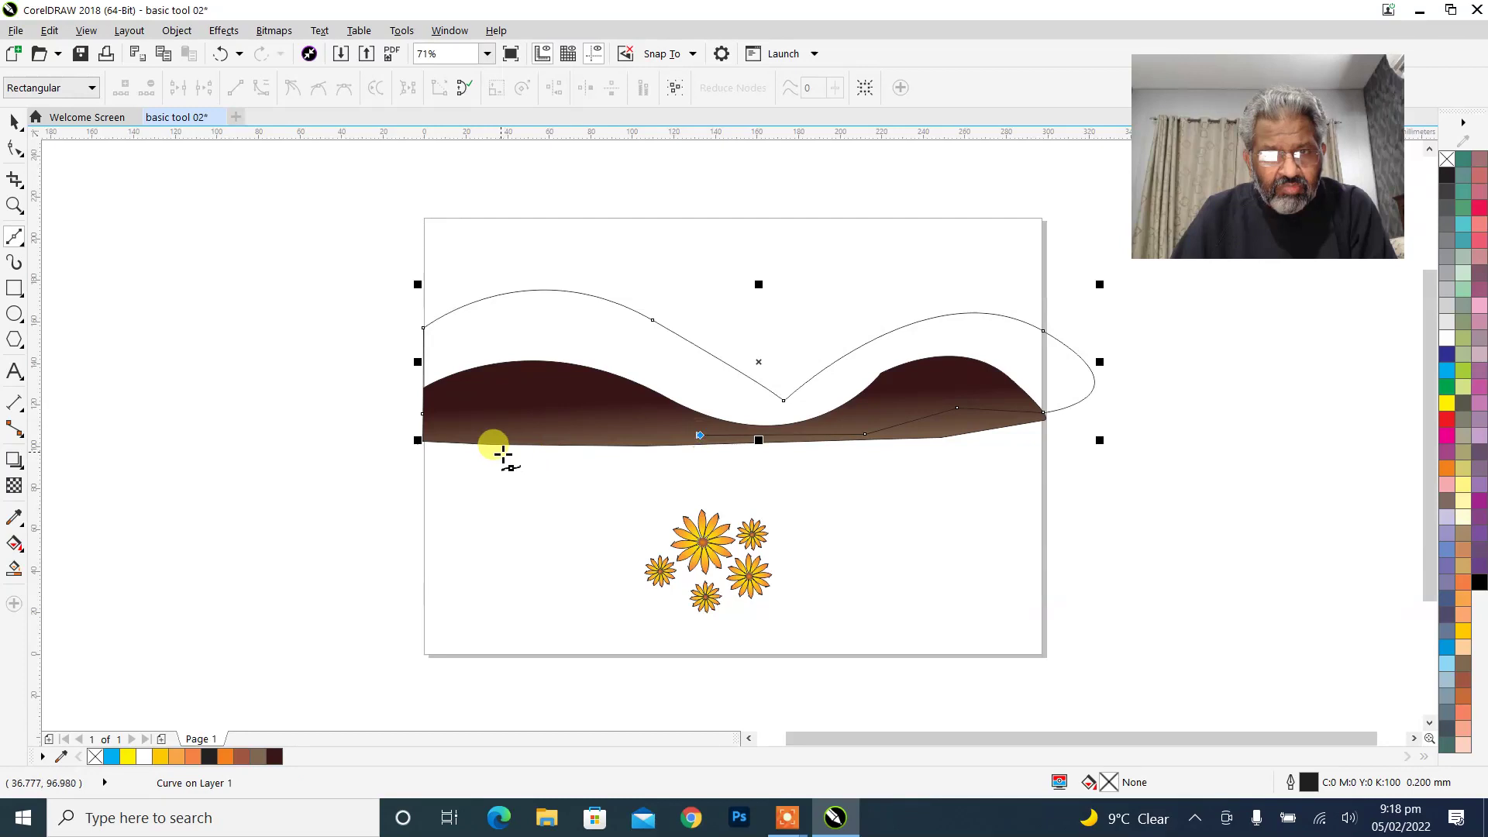
click(422, 413)
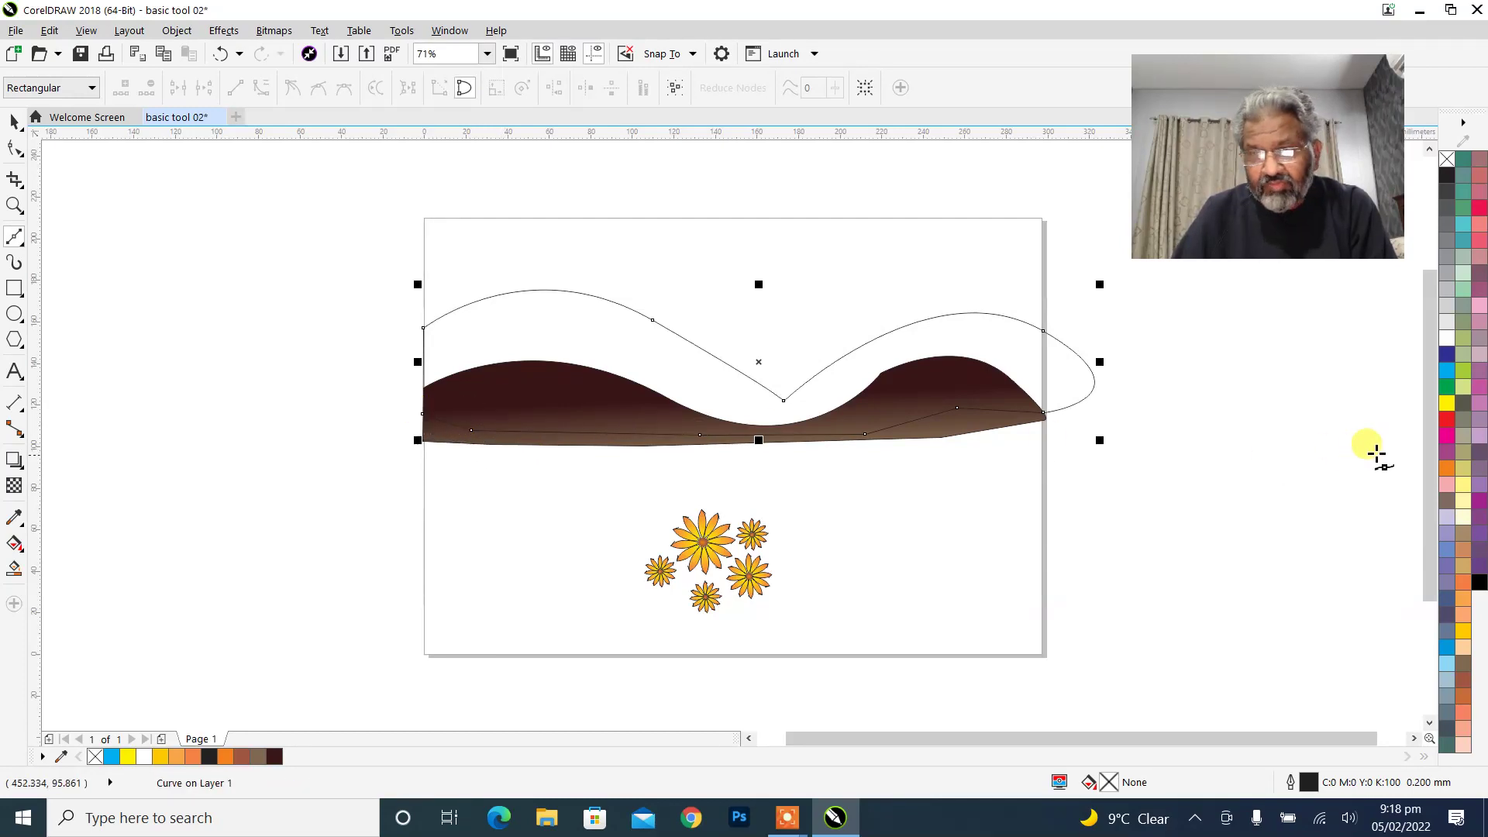
Give the new hill a linear fountain fill from reddish brown (C0 M60 Y60 K40) to brown.
click(1468, 682)
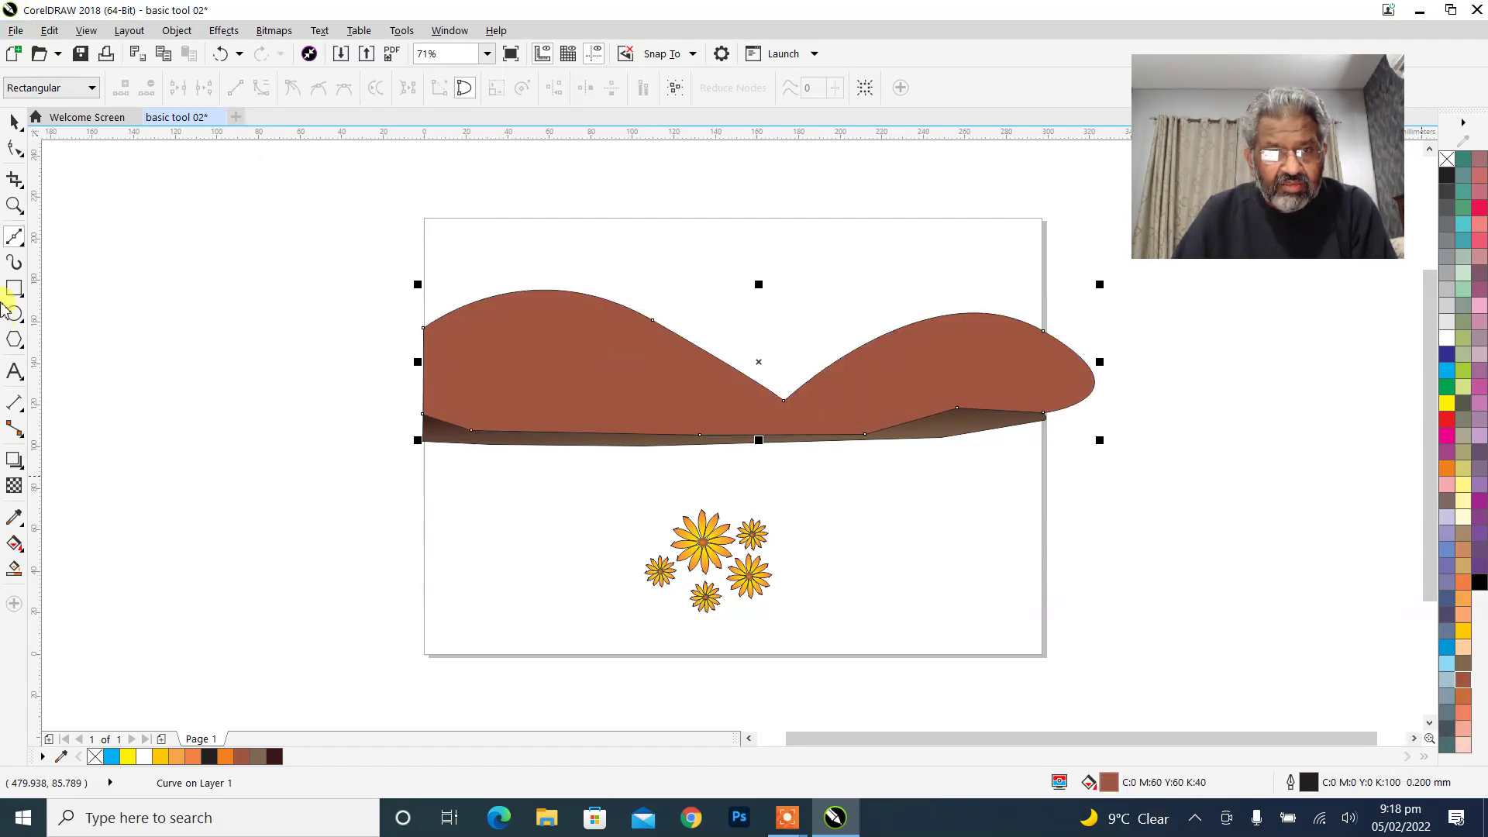
click(12, 547)
click(64, 88)
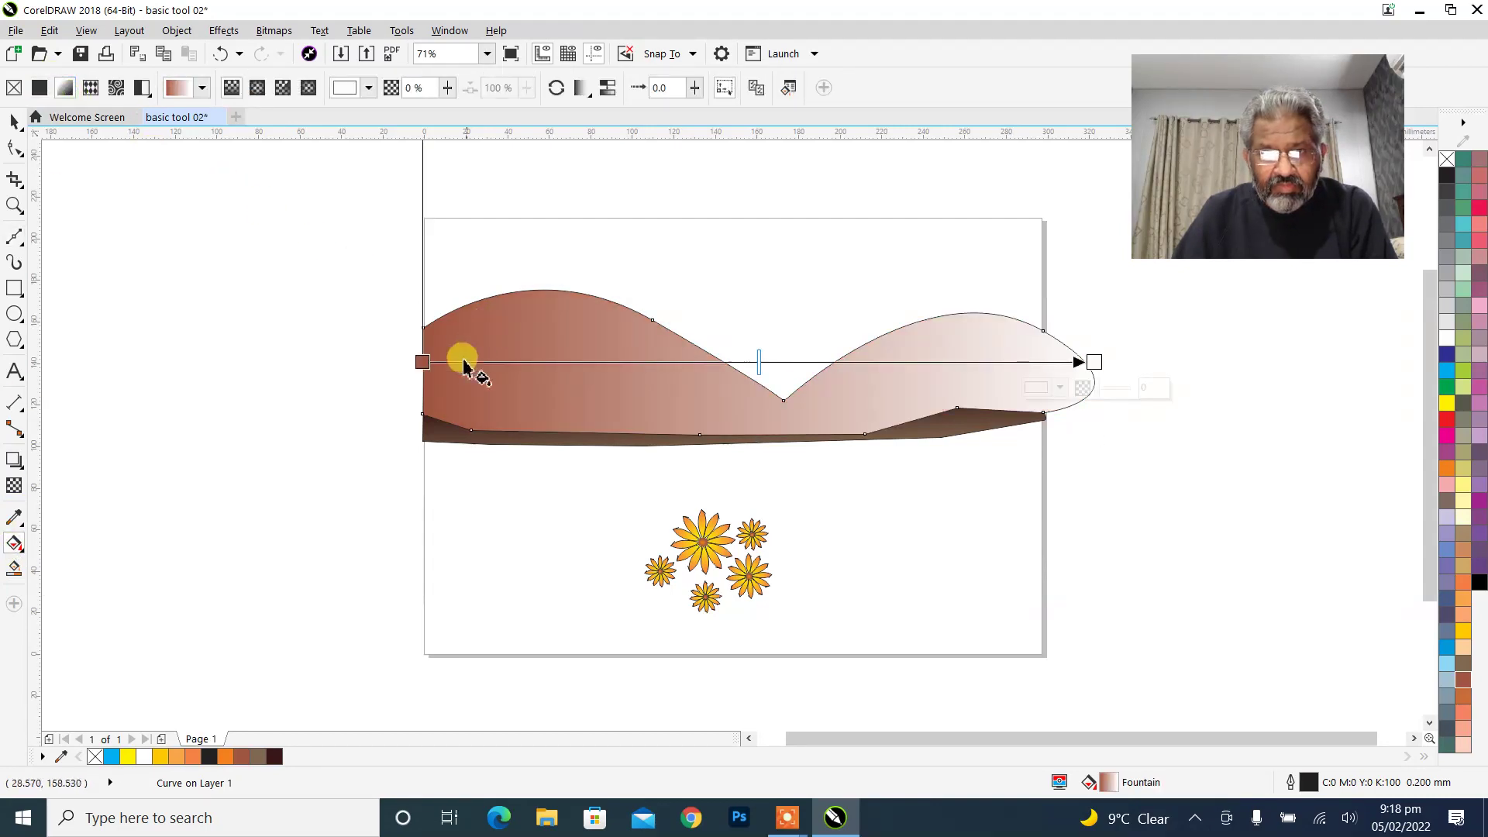
click(1093, 362)
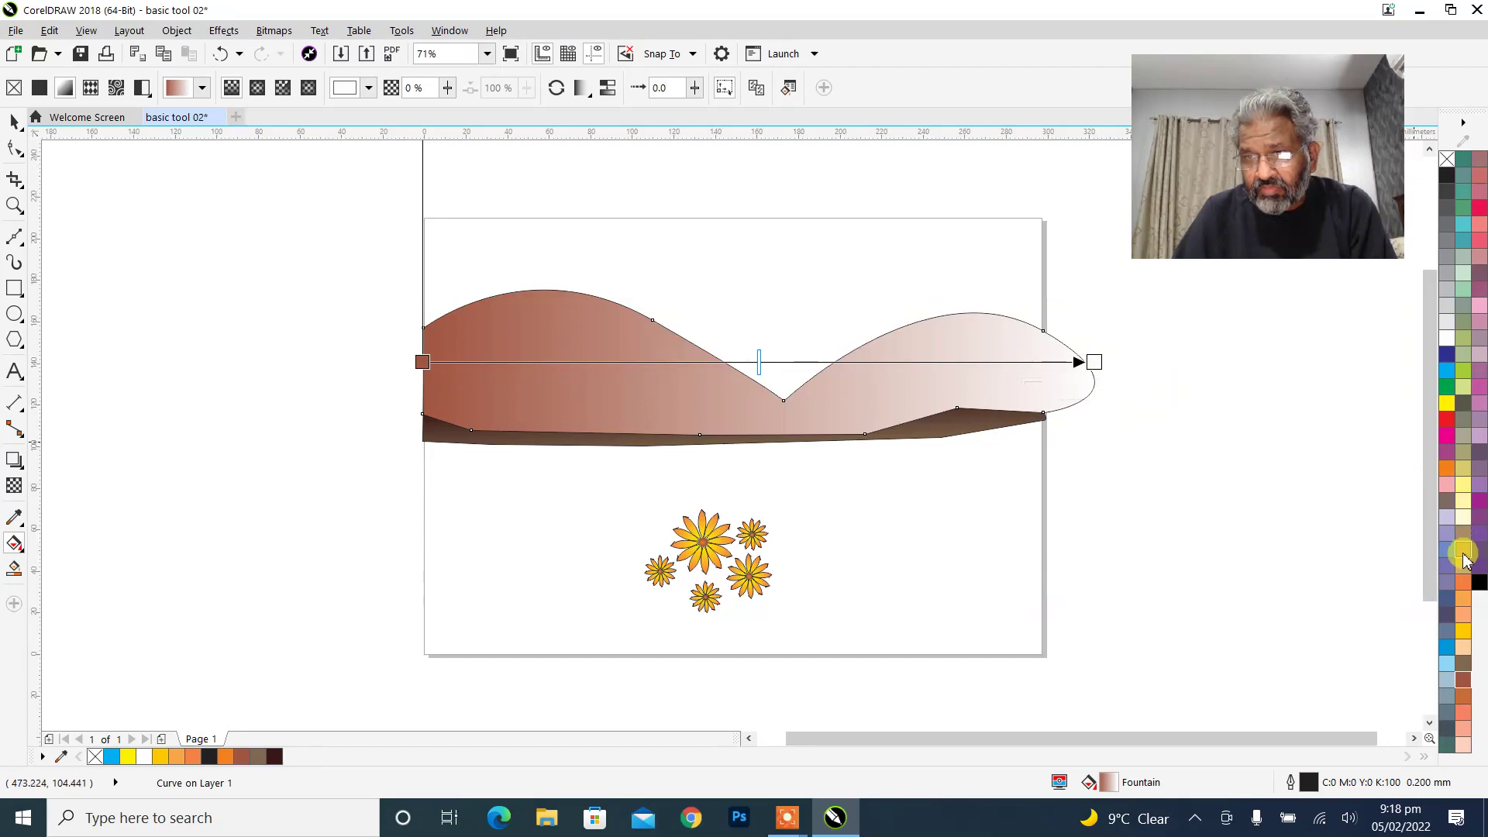
click(1463, 666)
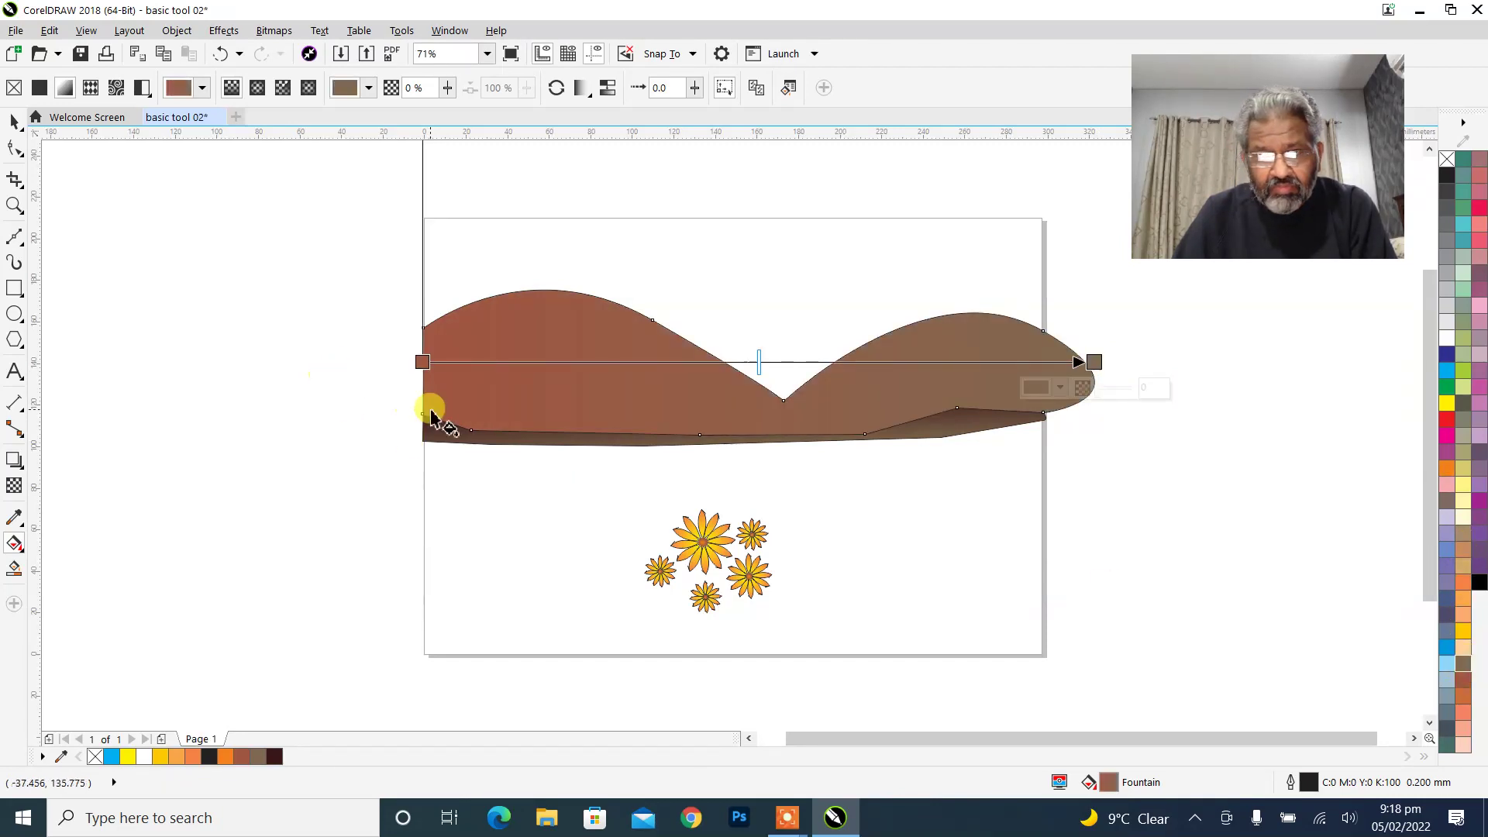
Reorient the new hill's gradient vertically, reddish brown at the base and brown near the crest, and send the hill behind the dark one.
click(422, 362)
drag(422, 362, 749, 430)
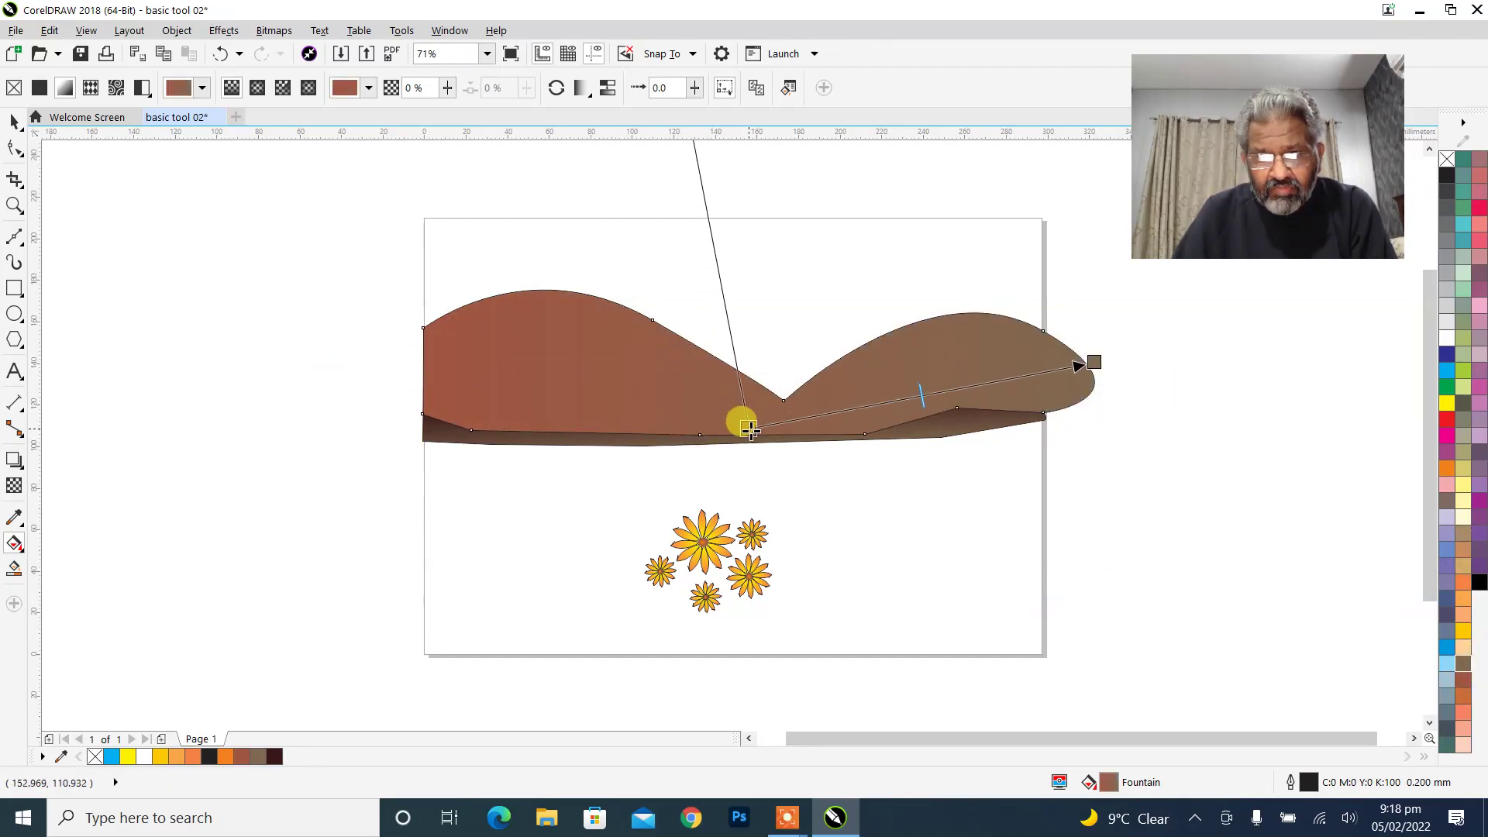
drag(1048, 350, 771, 326)
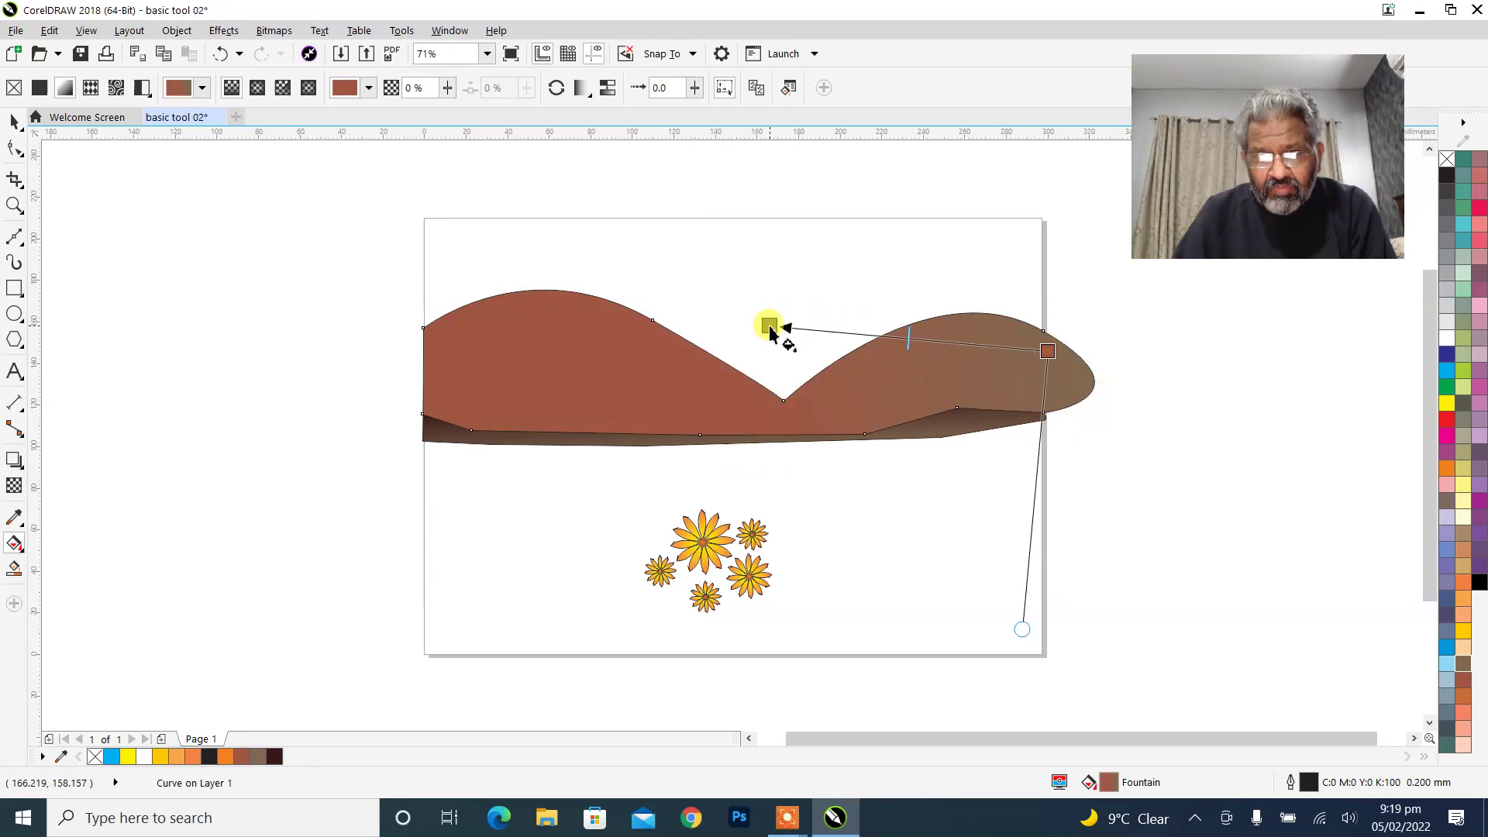
drag(1048, 350, 784, 401)
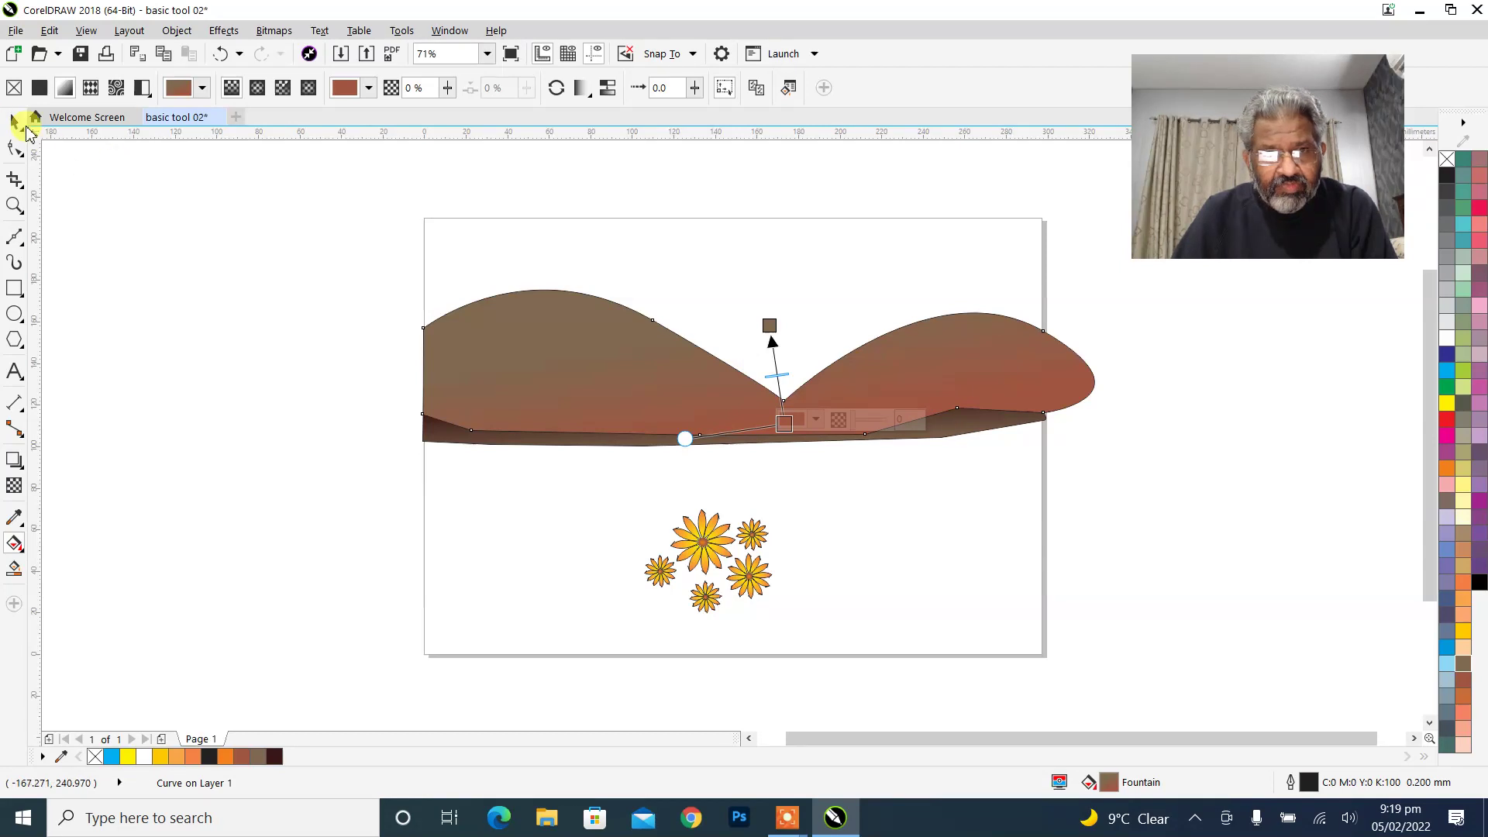
click(22, 126)
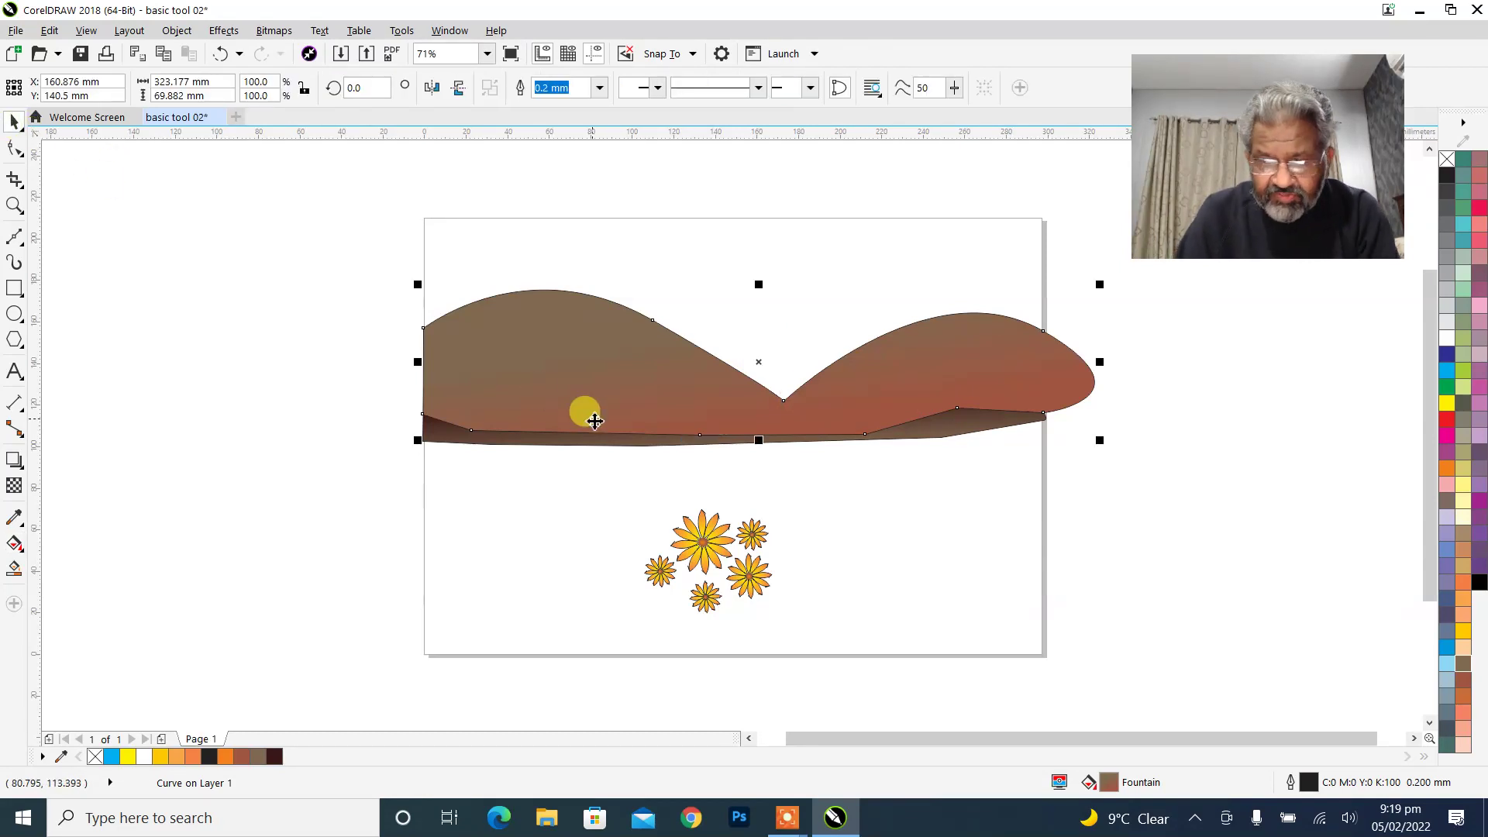
key(shift+Page_Down)
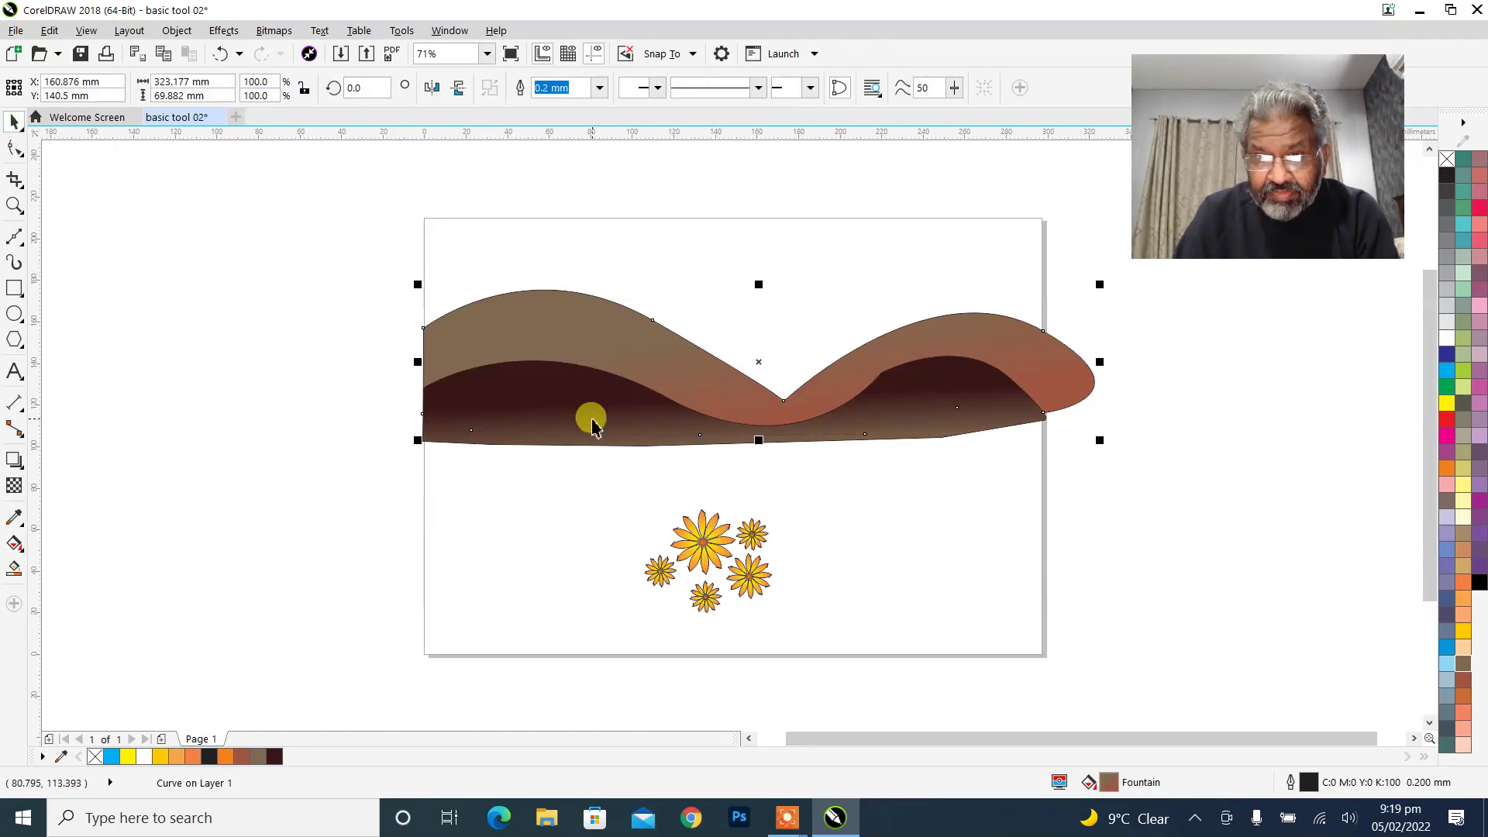
Convert the rear hill's segments at its right end to straight lines, removing the bulge beyond the page edge.
click(14, 149)
drag(1091, 435, 1021, 313)
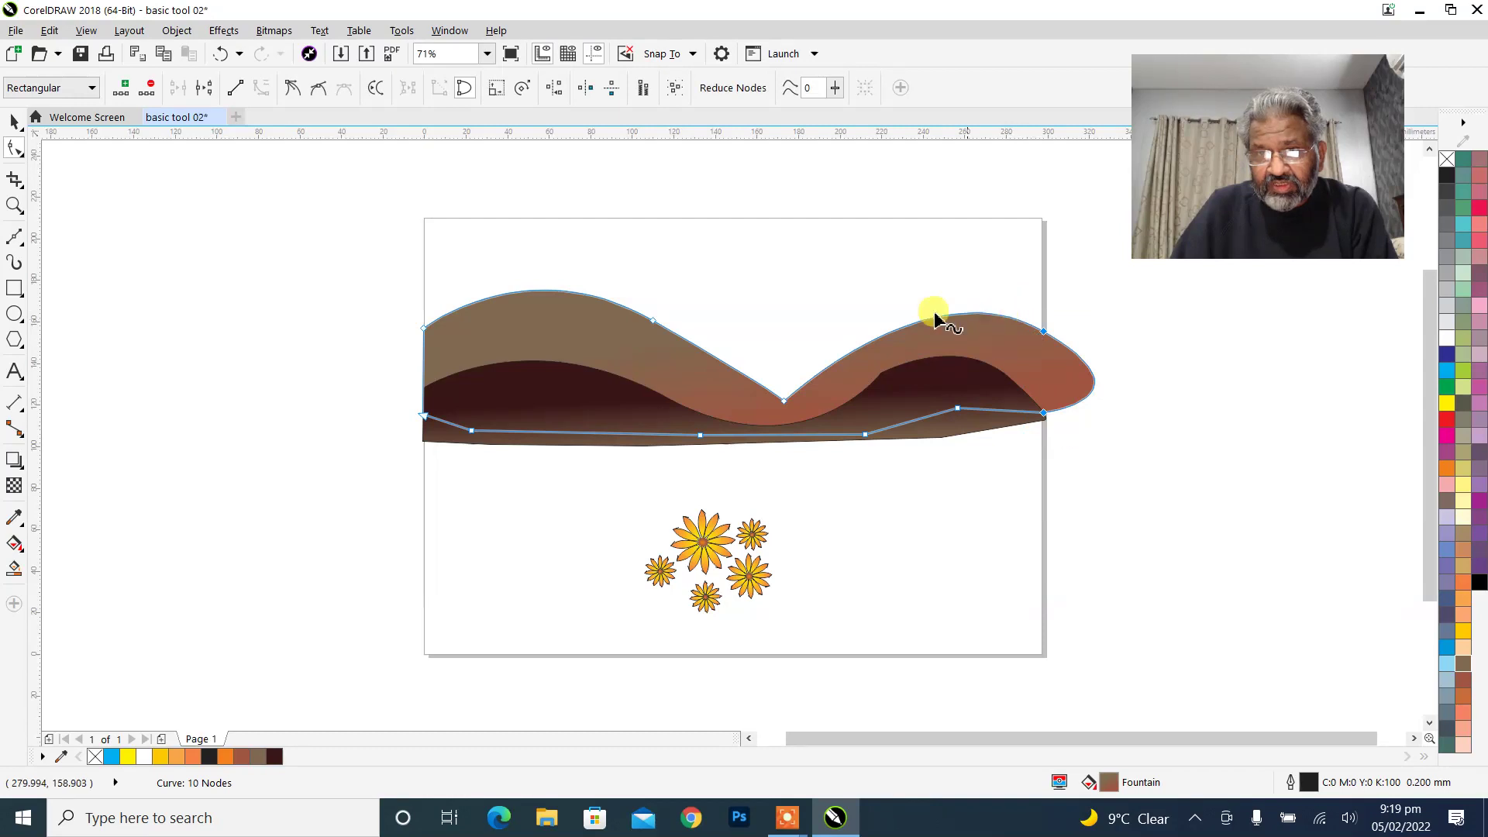
click(239, 90)
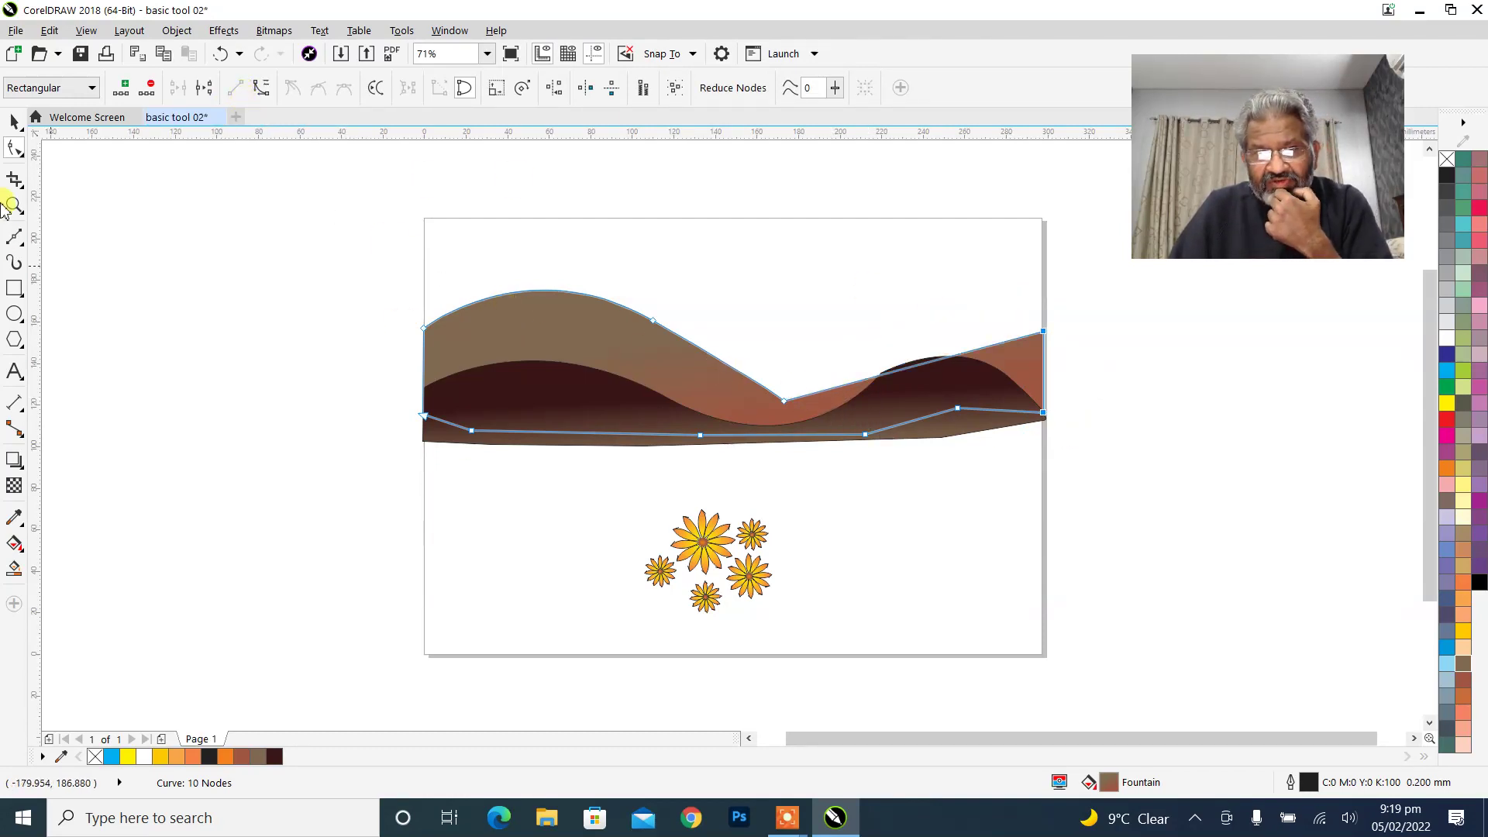
Reshape the rear hill's valley and right slope into smooth curves, shifting the valley node upward, and deselect the hill.
click(784, 400)
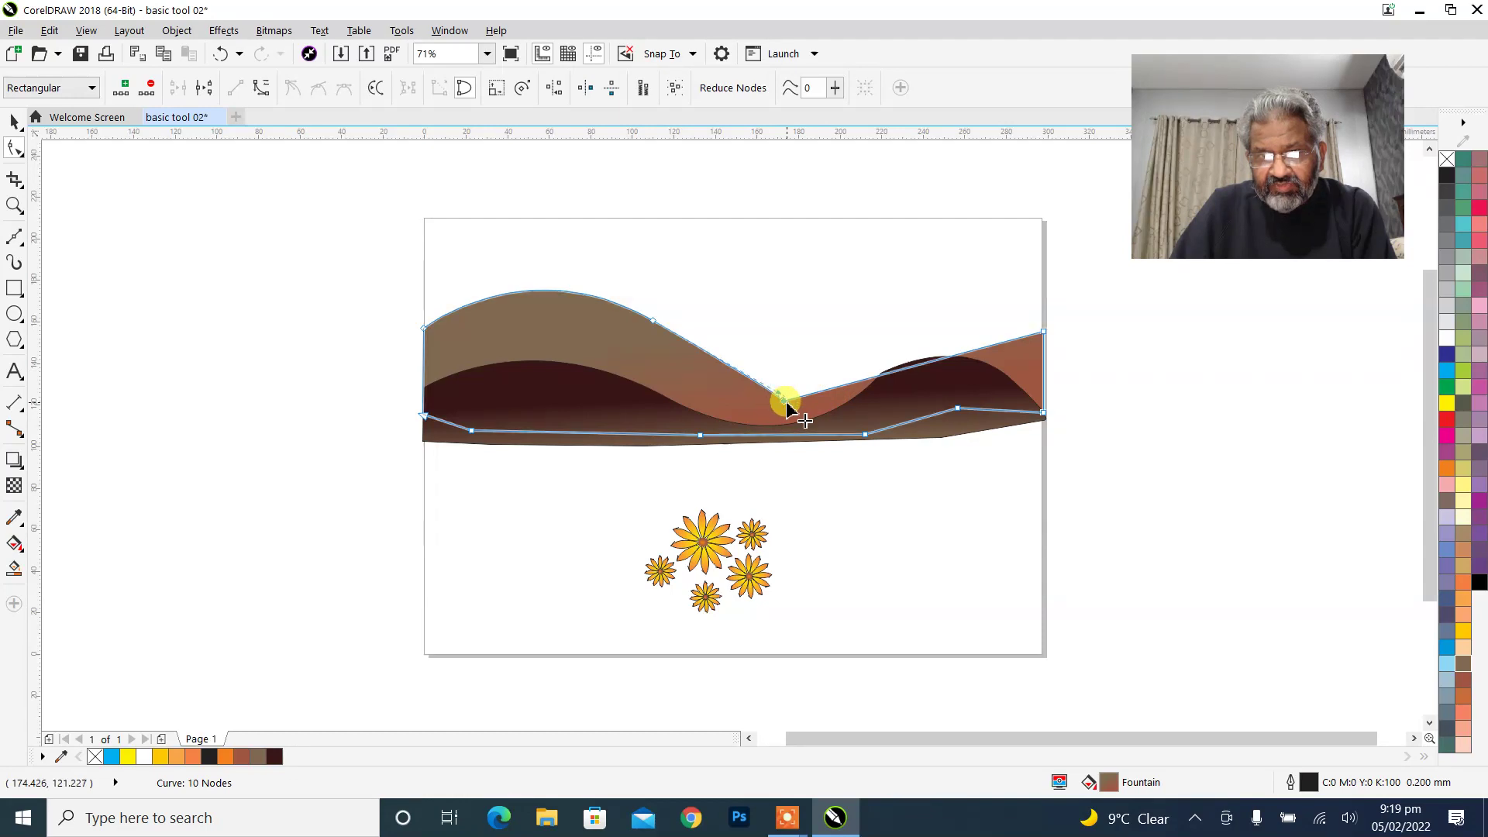
drag(1056, 331, 1019, 353)
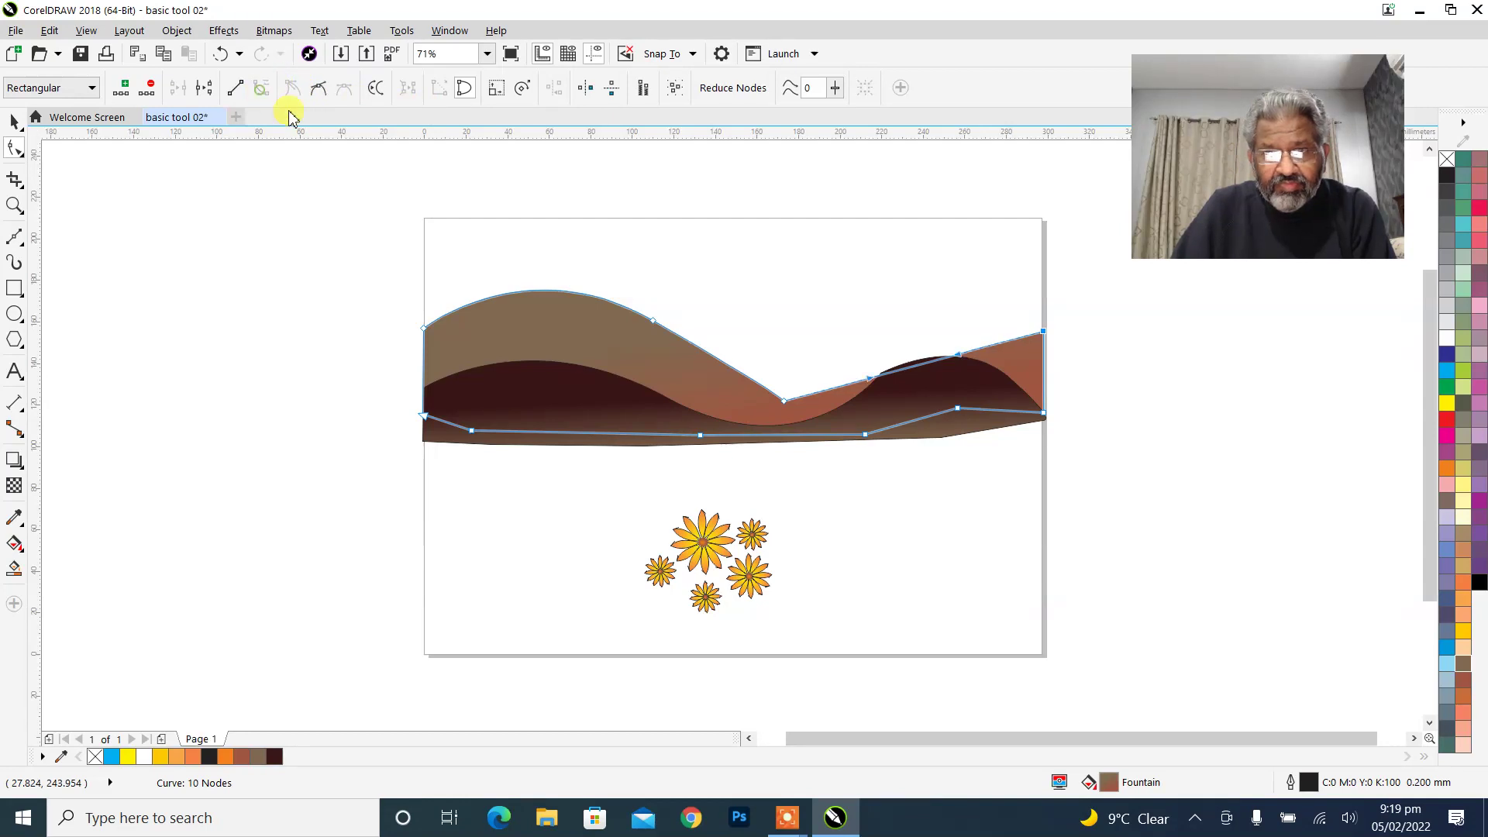
drag(866, 381, 844, 318)
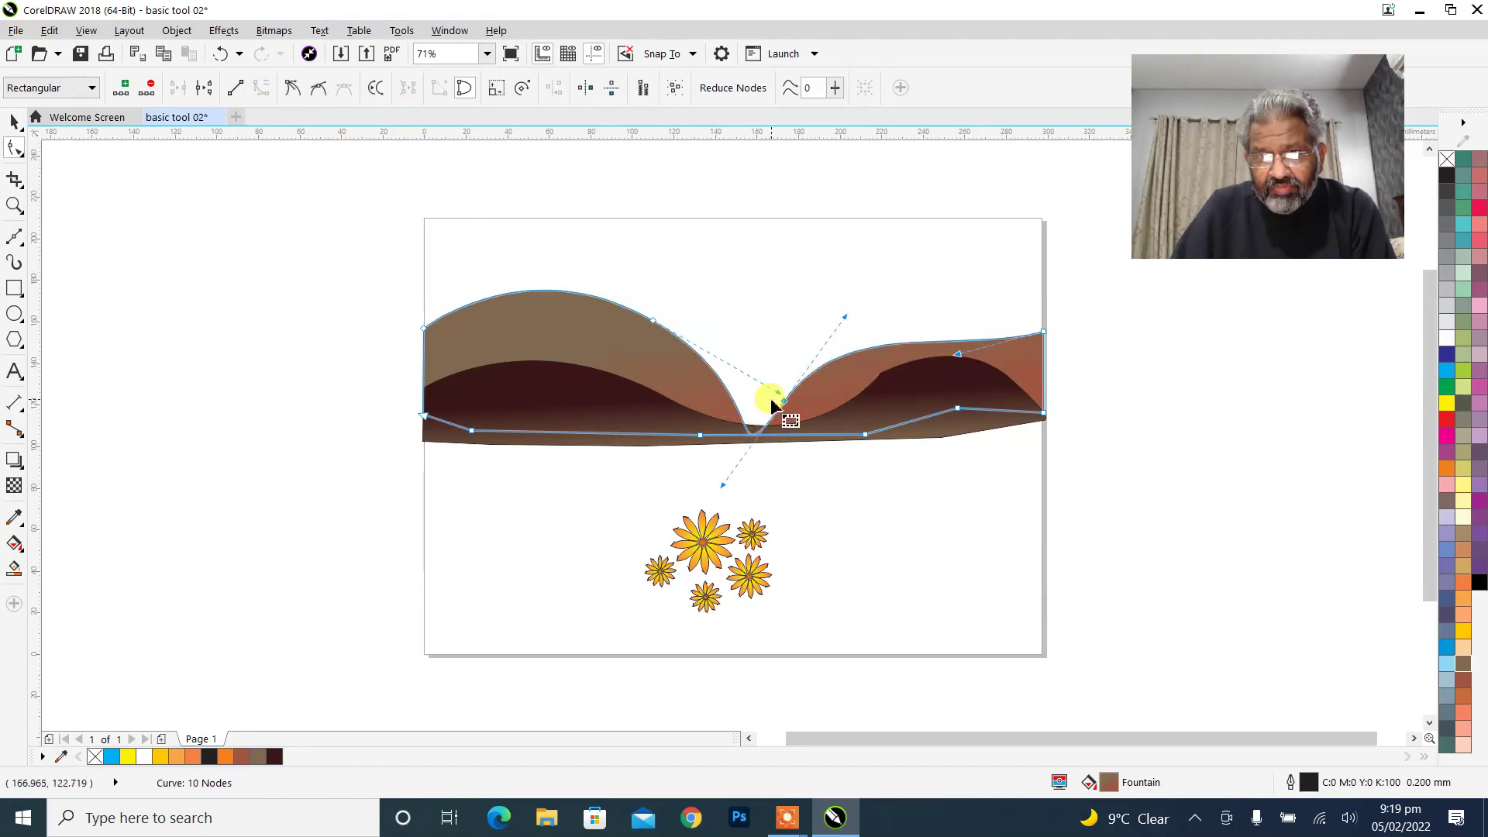
drag(778, 401, 748, 405)
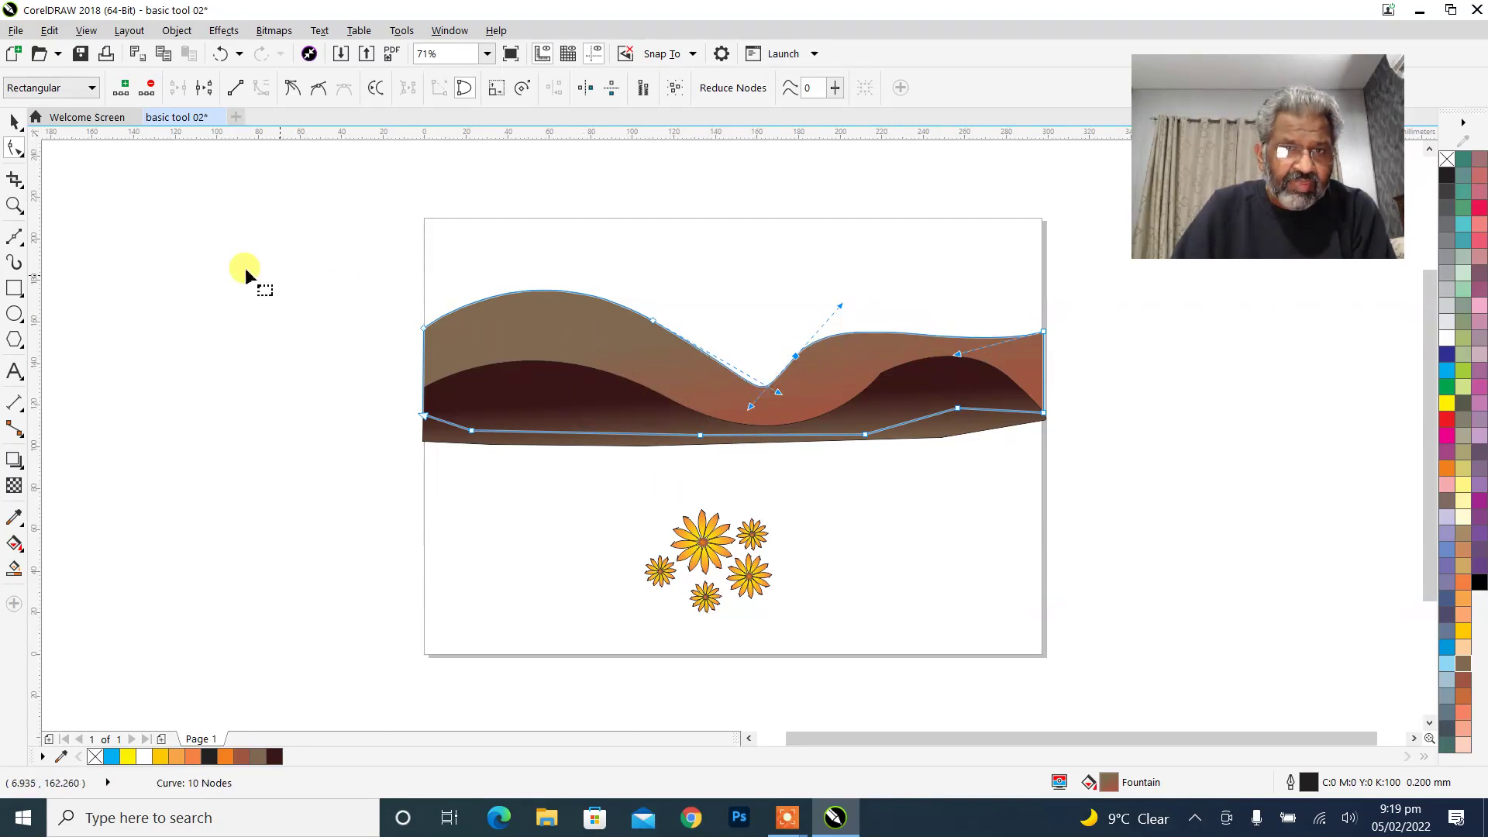
click(12, 124)
click(120, 253)
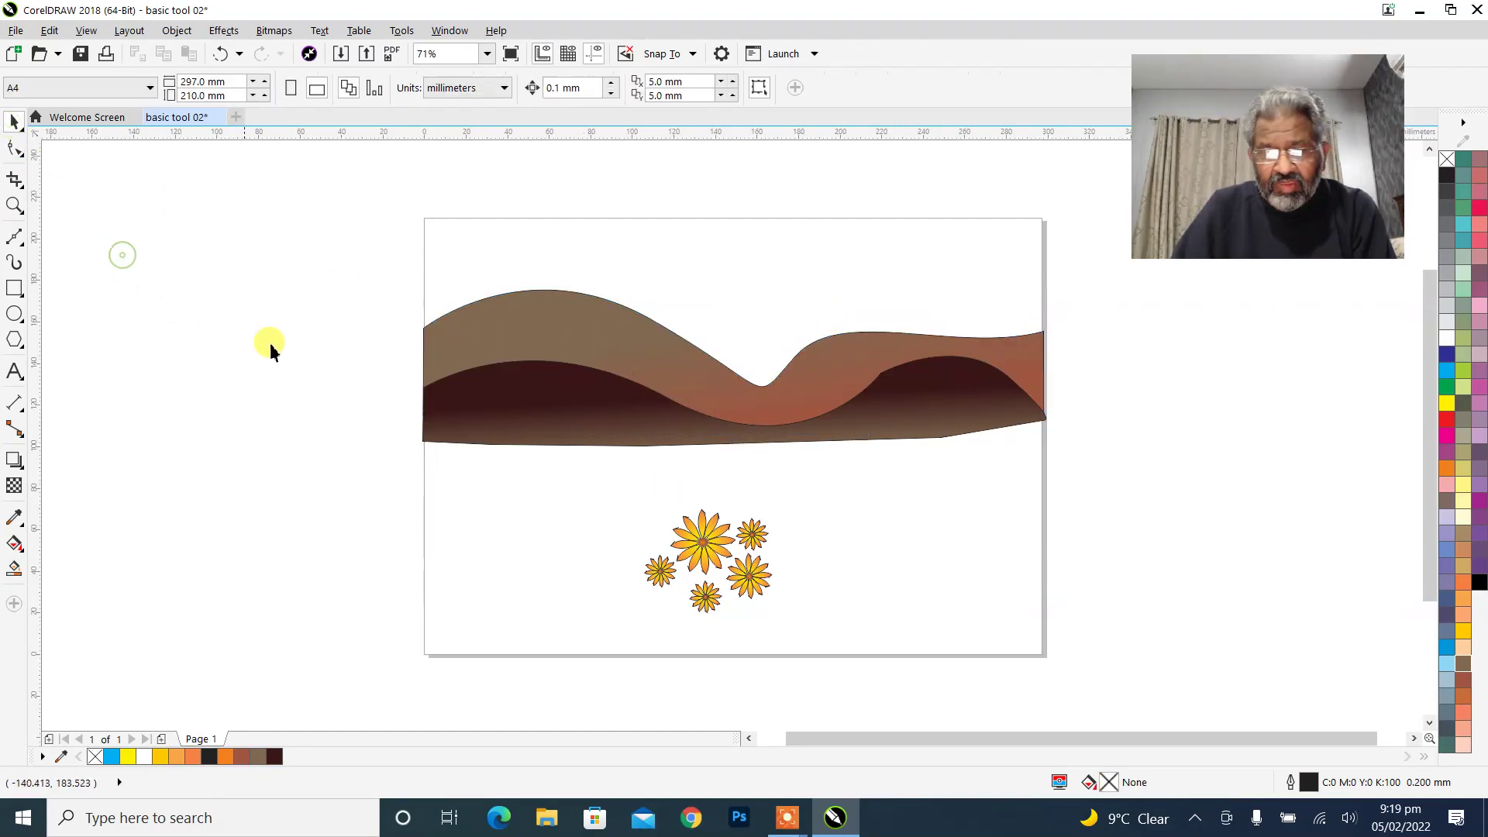
Draw a circle about 40 mm in diameter beside the page and fill it pale yellow (C0 M0 Y20 K0).
click(15, 314)
drag(167, 328, 264, 399)
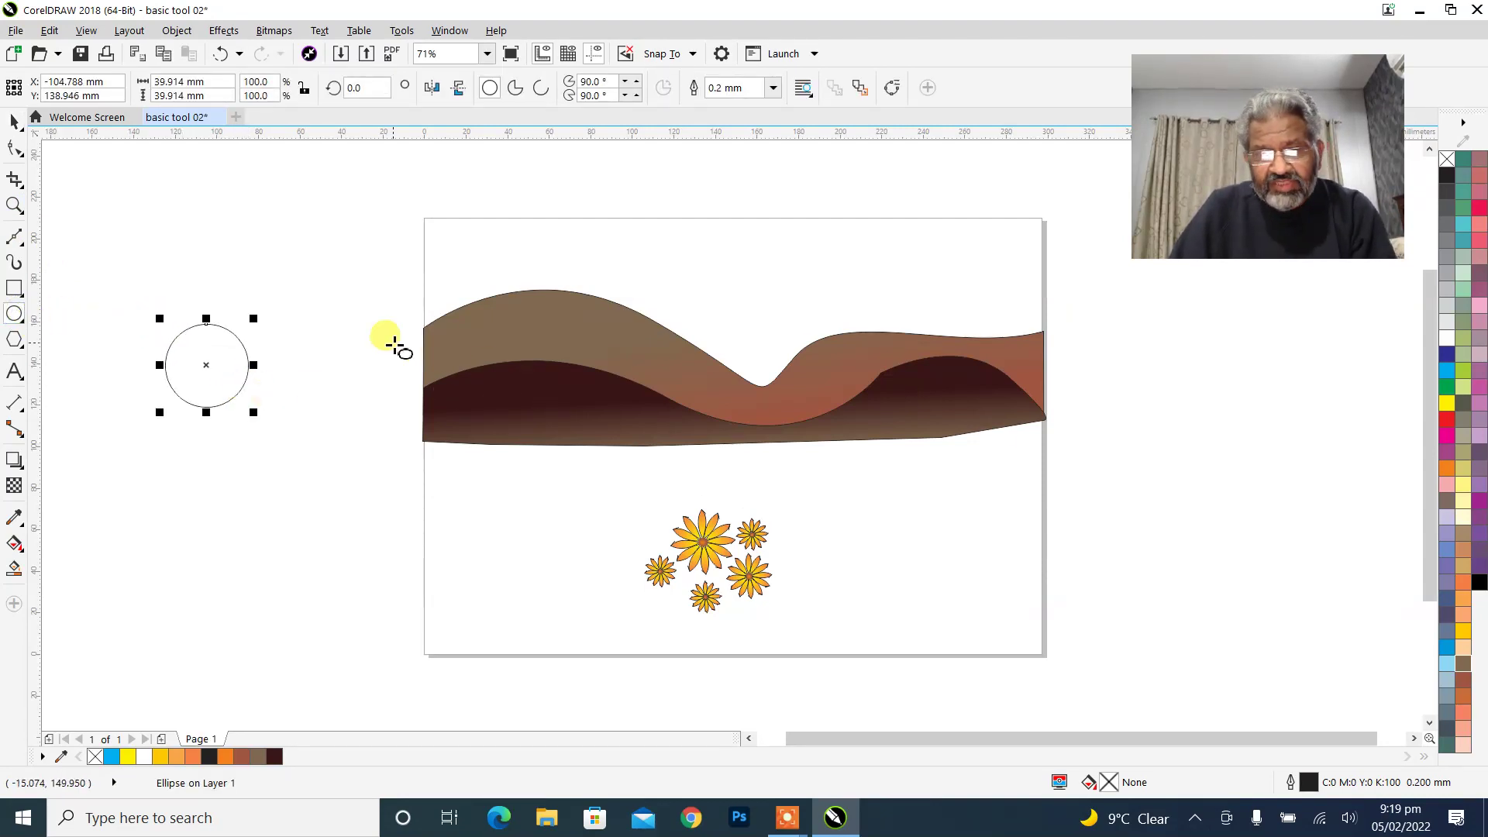
click(1464, 516)
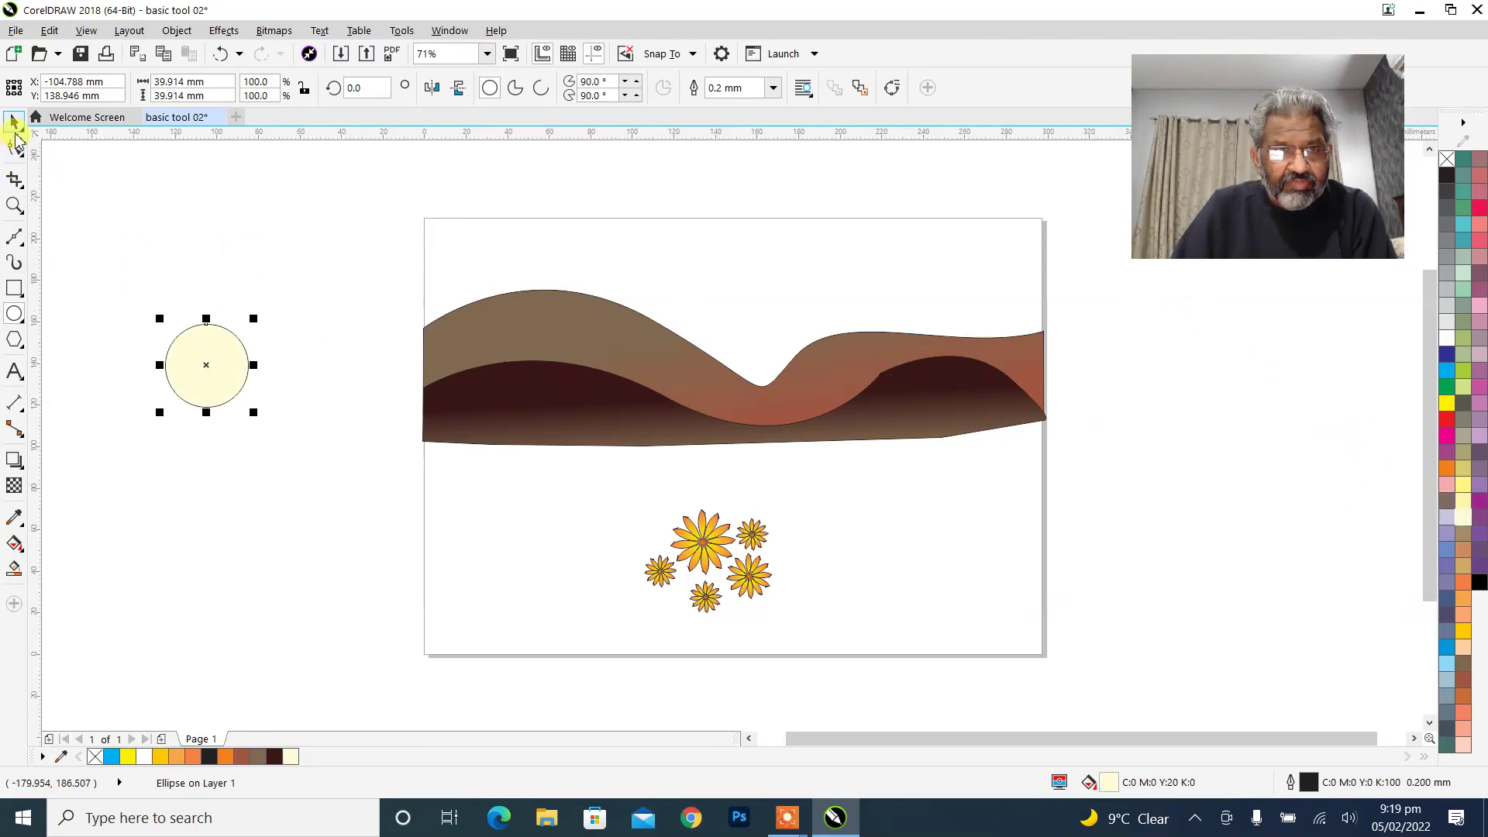
Place the pale yellow circle in the valley behind the hills as a rising sun, and remove its outline.
click(14, 127)
click(517, 341)
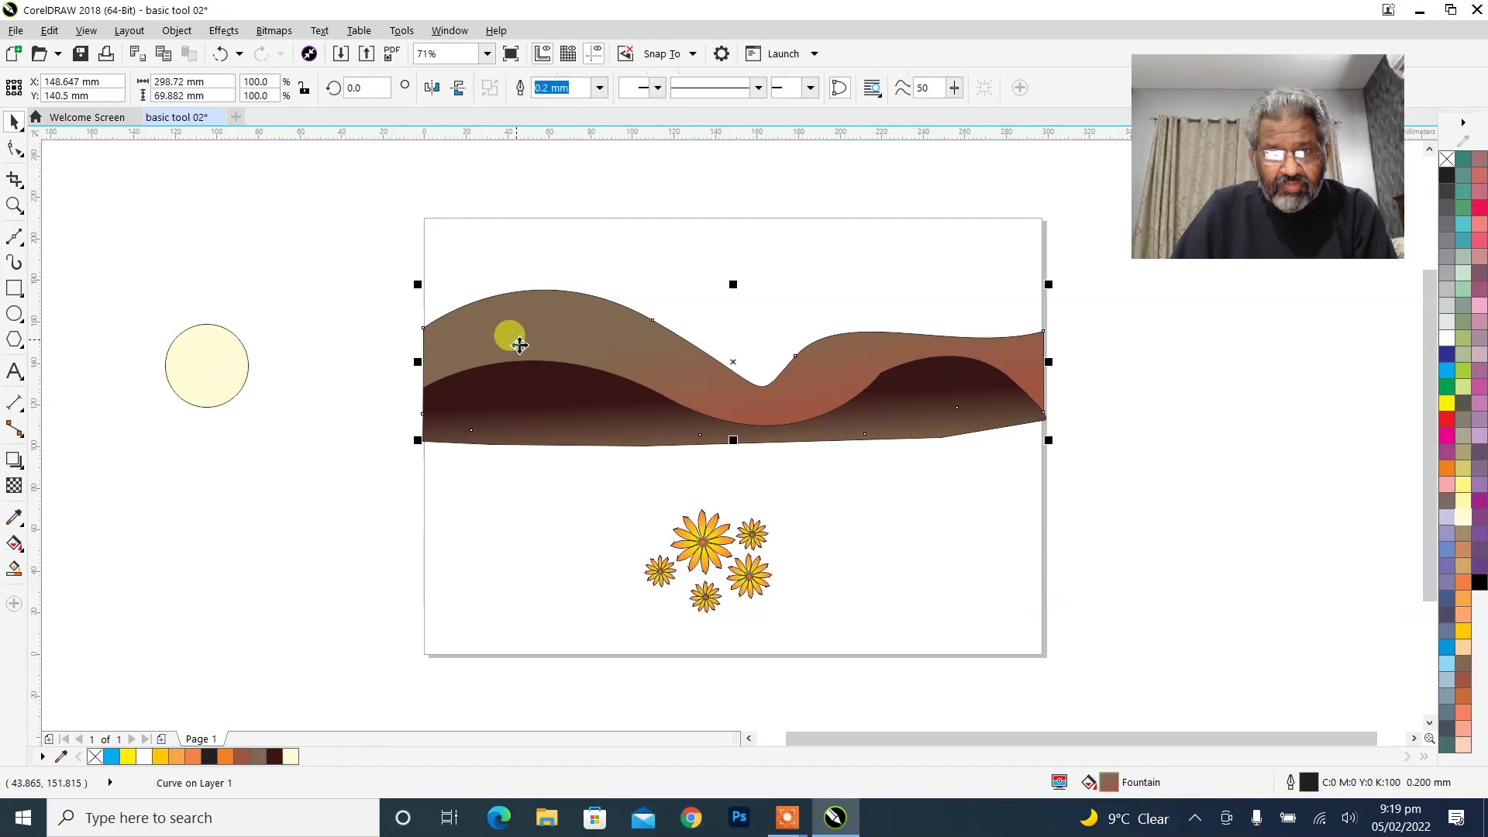
click(223, 366)
drag(223, 369, 773, 364)
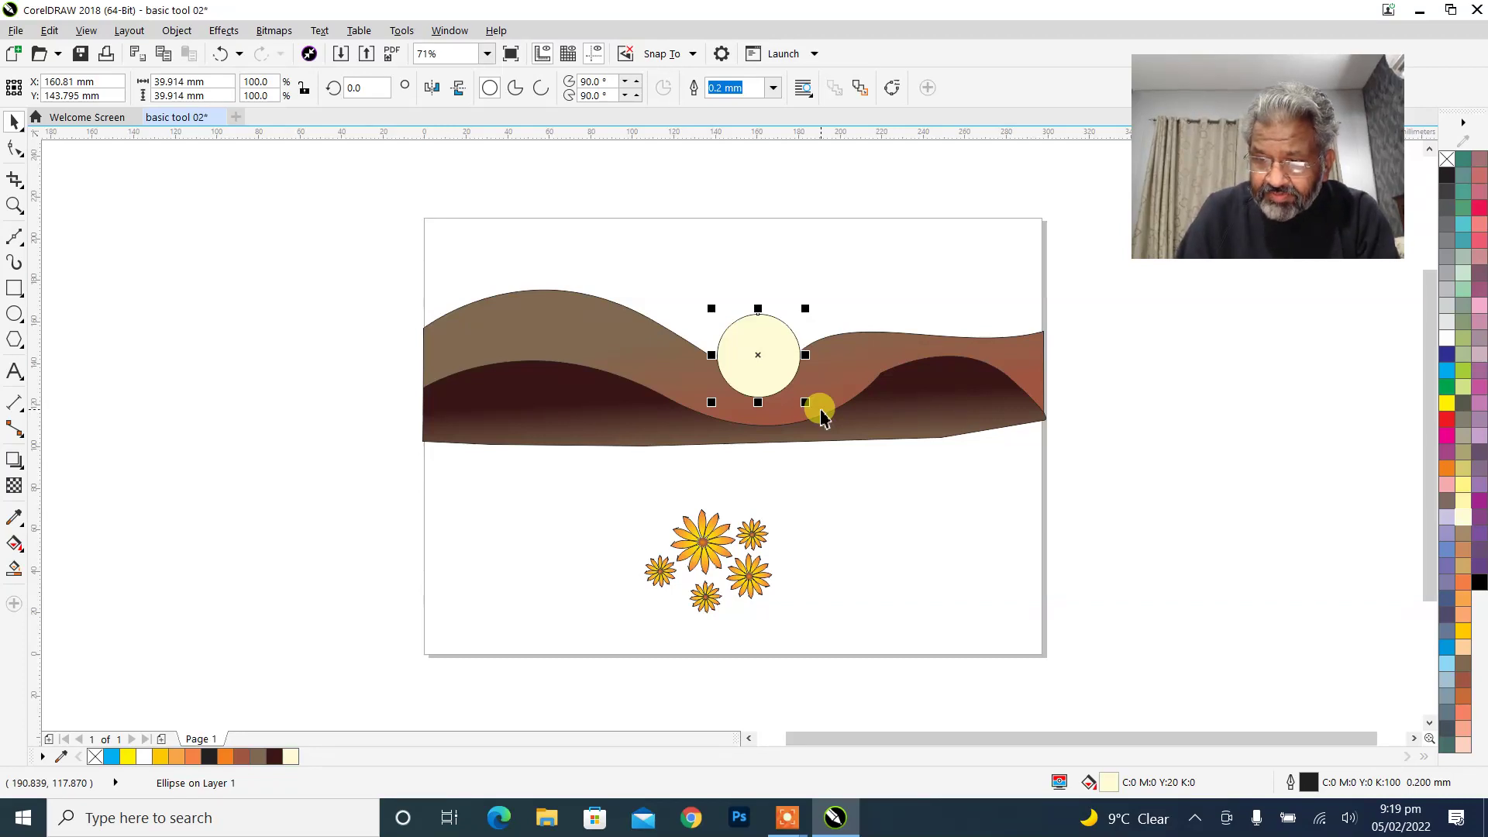
key(ctrl+Page_Down)
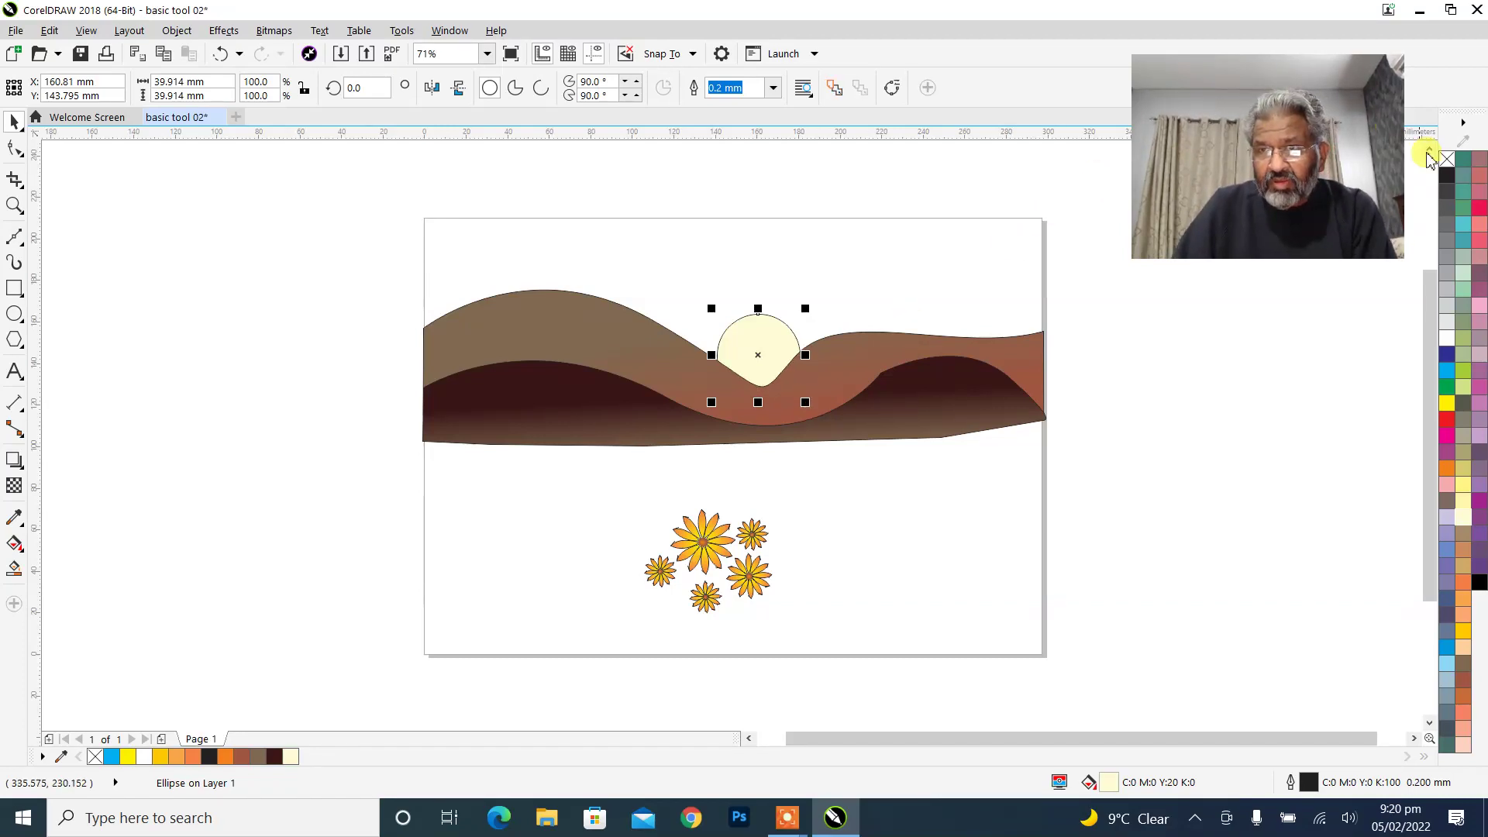
right_click(1447, 159)
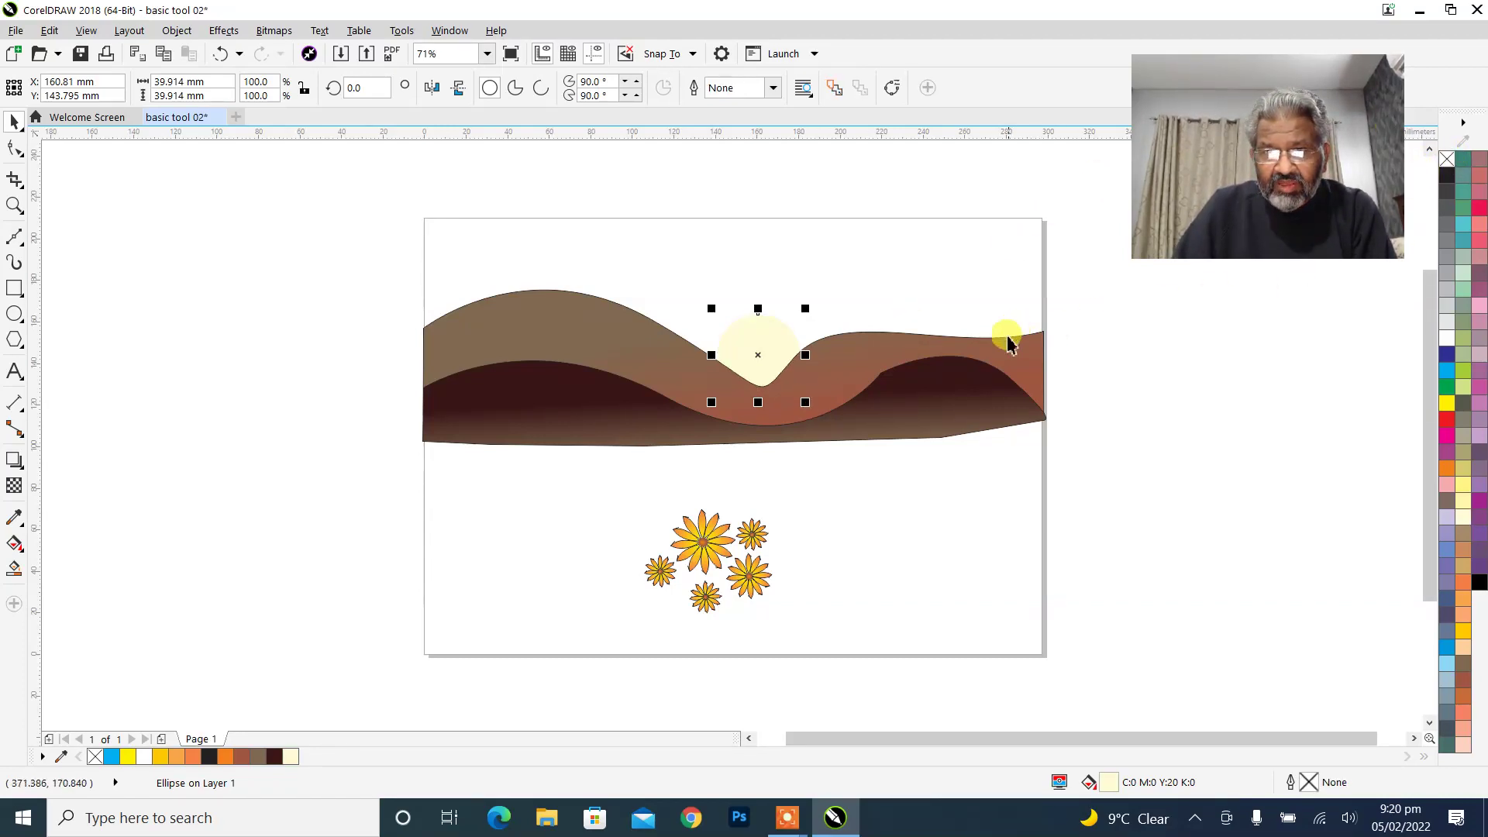
click(1069, 432)
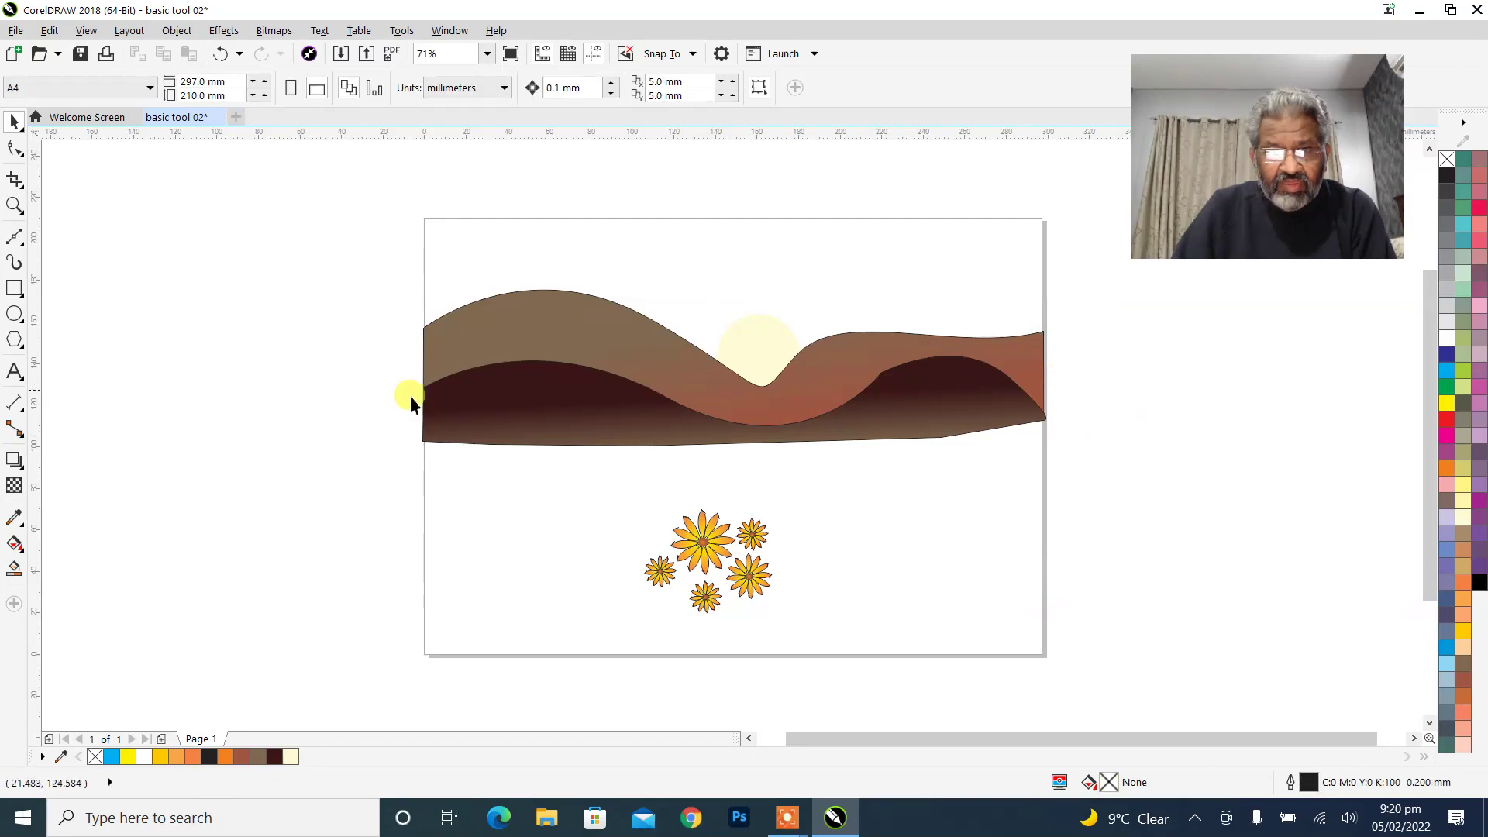
Add a page-wide sky rectangle behind the hills, shorten it to about 104 mm high over the page's upper half, and apply a fountain fill.
double_click(16, 288)
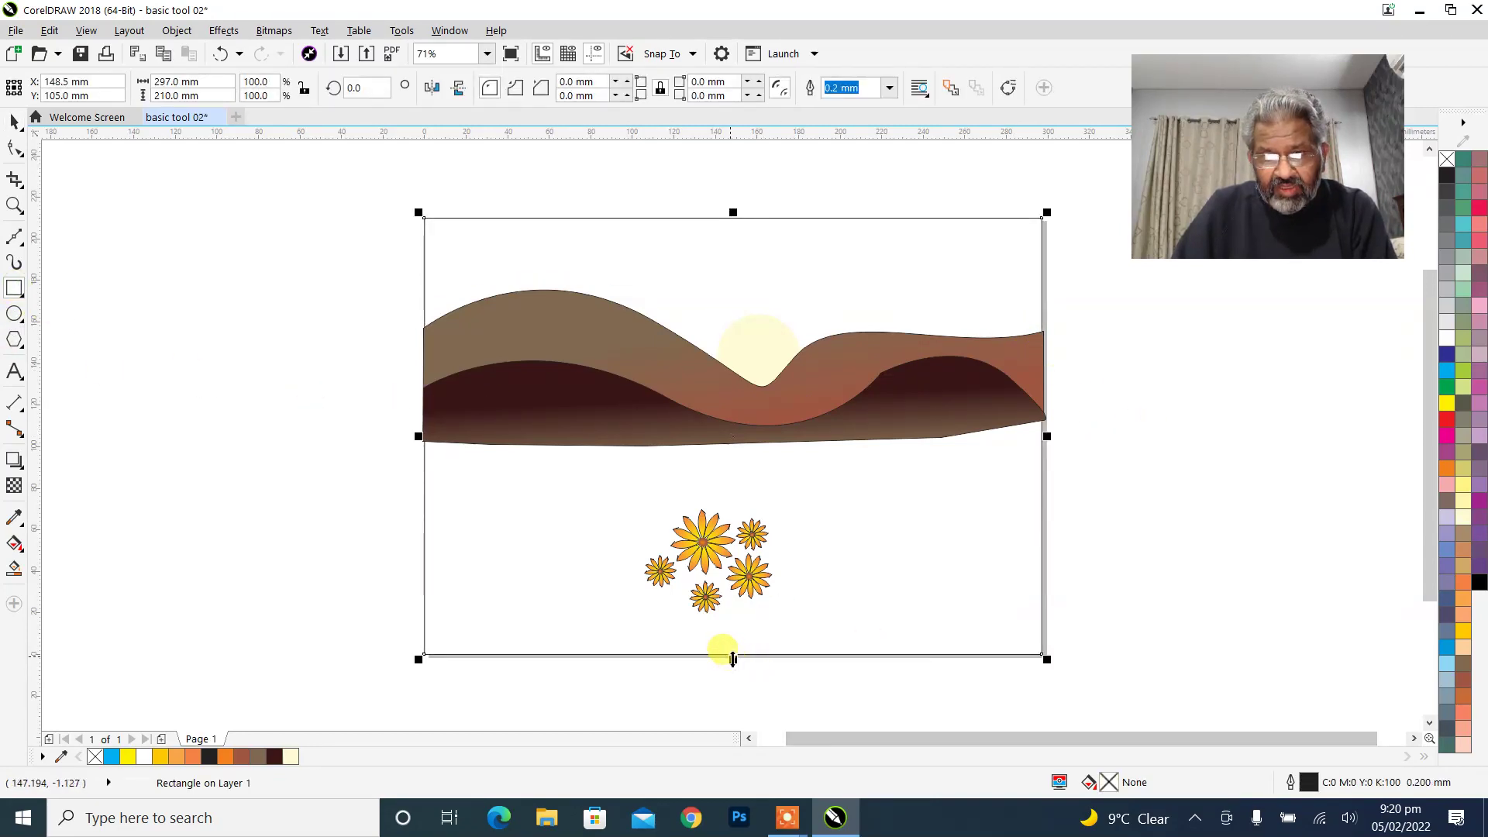
drag(734, 657, 714, 439)
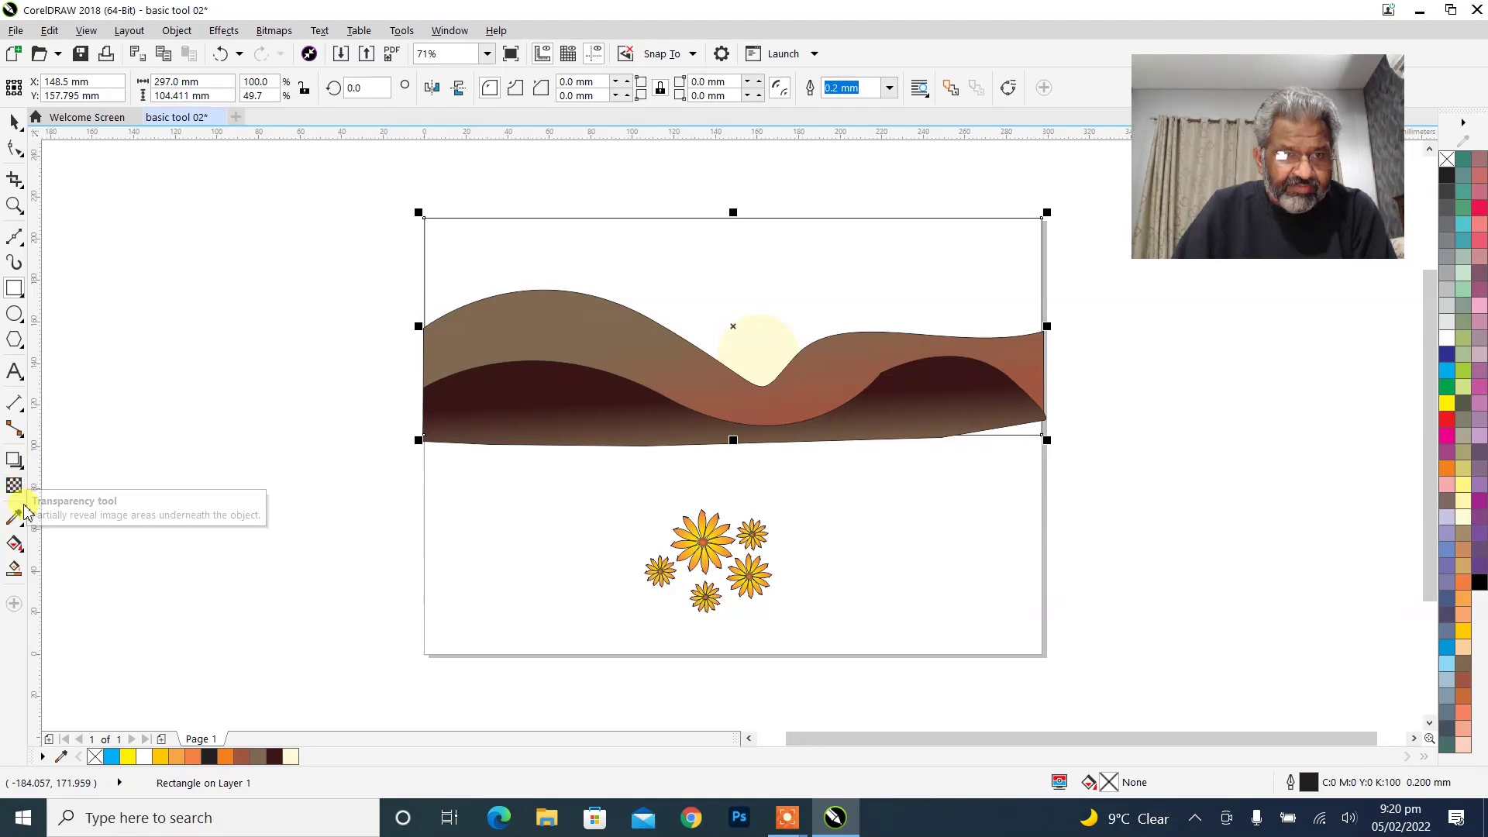
click(25, 536)
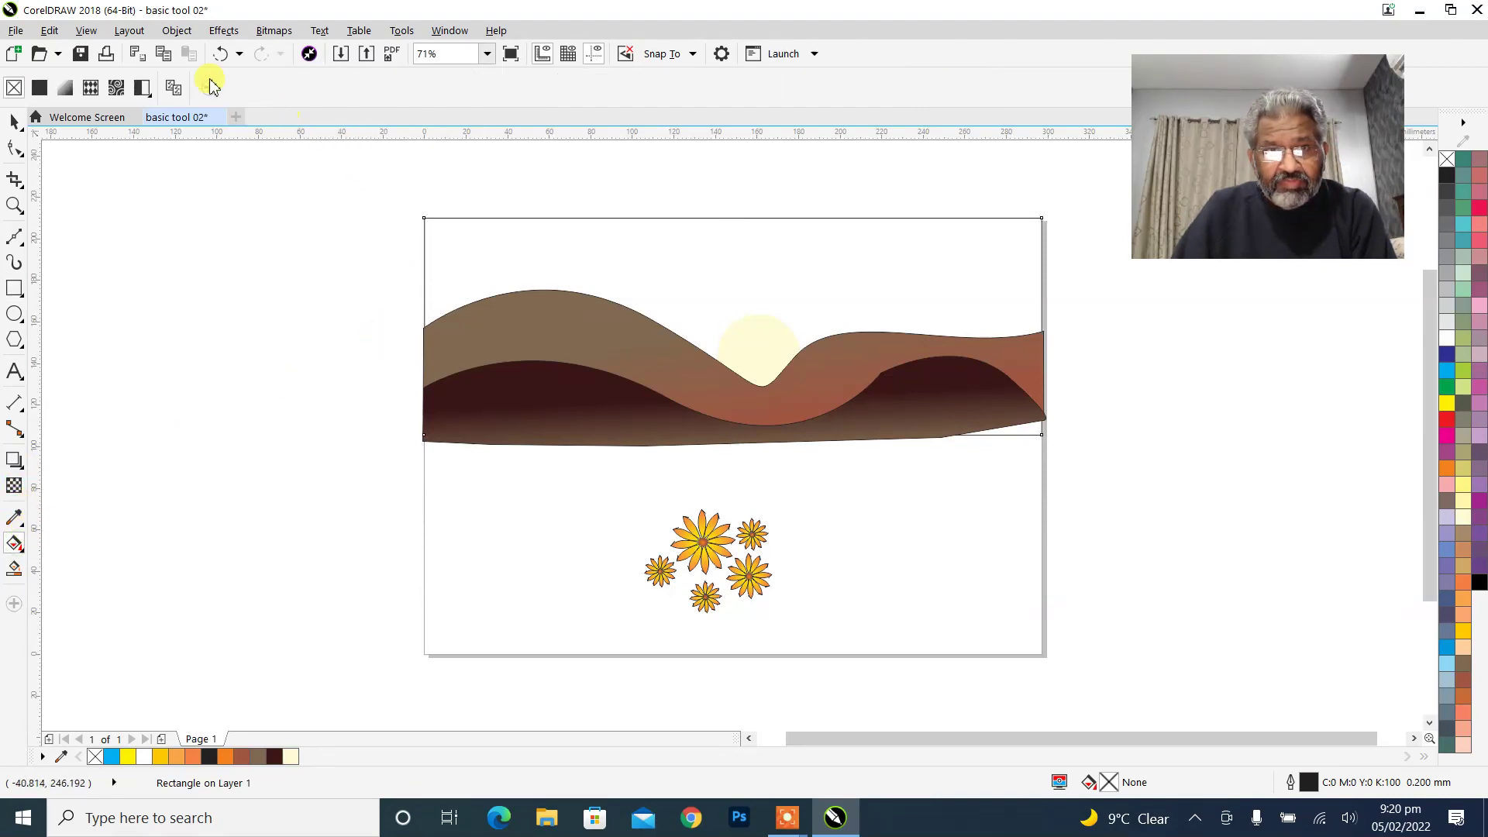
click(68, 87)
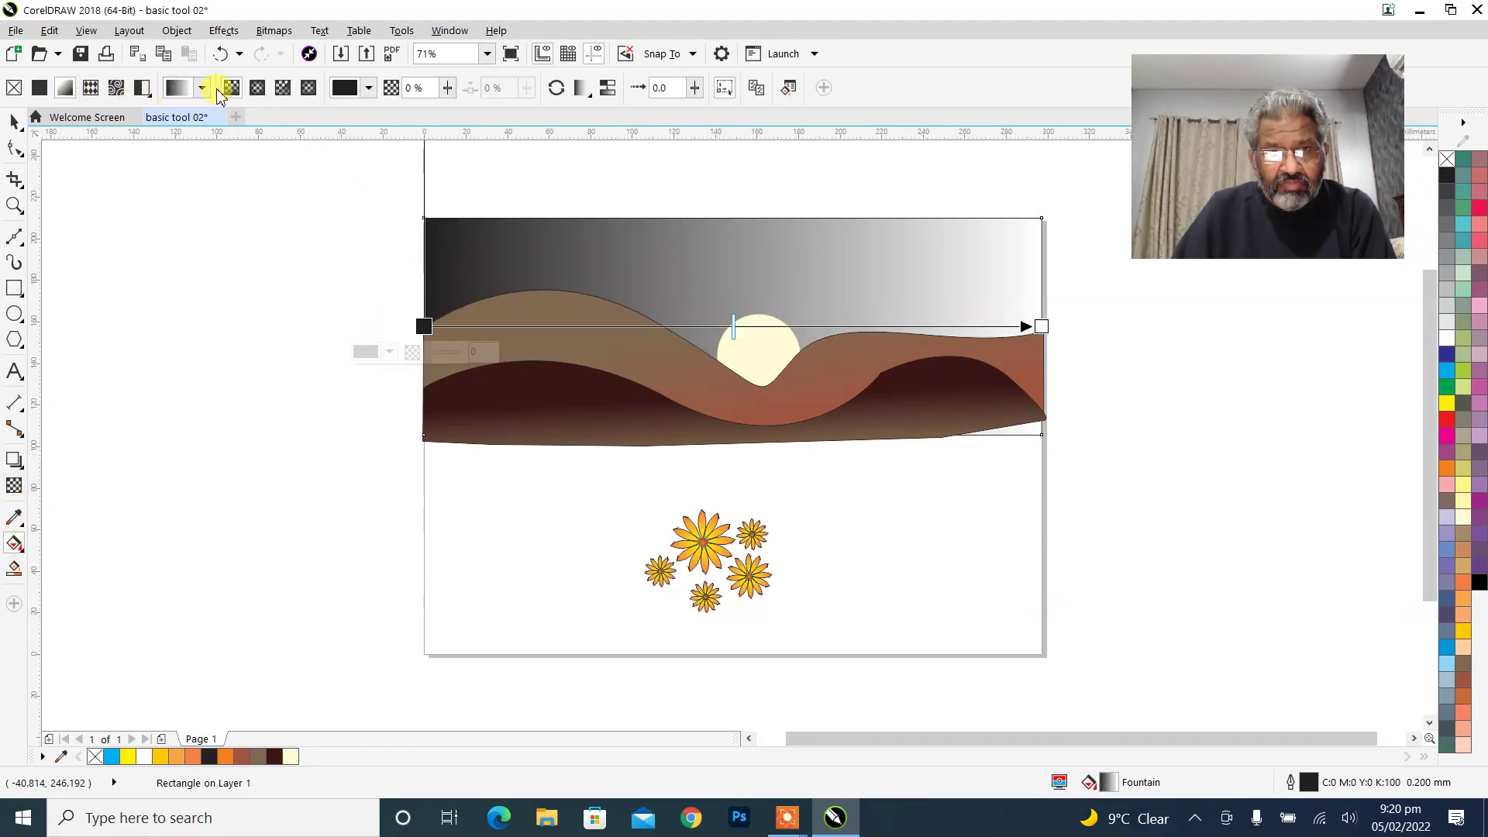
Make the sky's fountain fill elliptical and reposition its start and end handles around the sun.
click(256, 91)
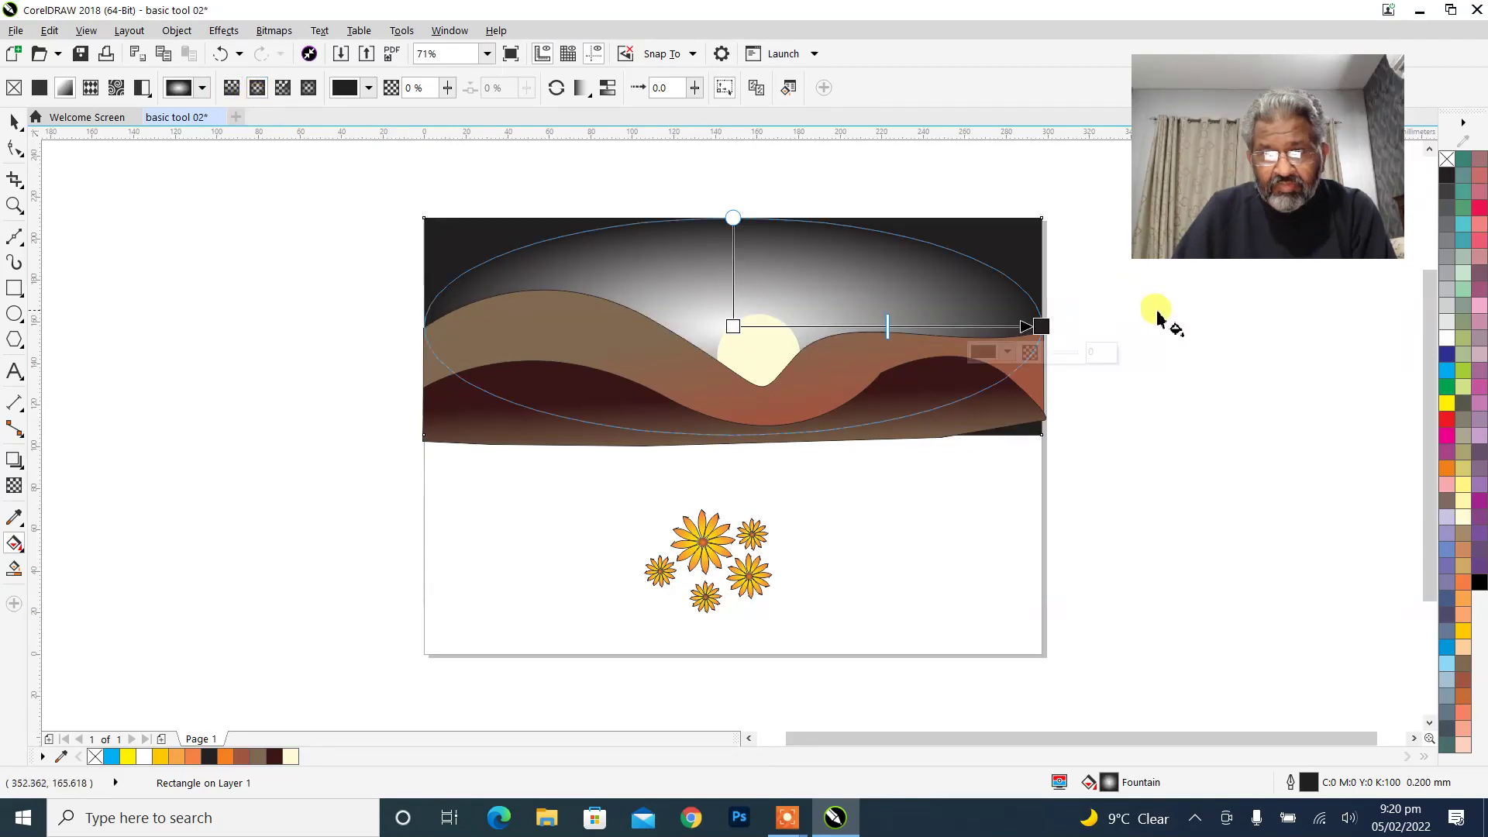
drag(1040, 326, 747, 224)
click(786, 348)
mouse_move(777, 350)
mouse_down()
mouse_move(751, 358)
mouse_move(762, 371)
mouse_up()
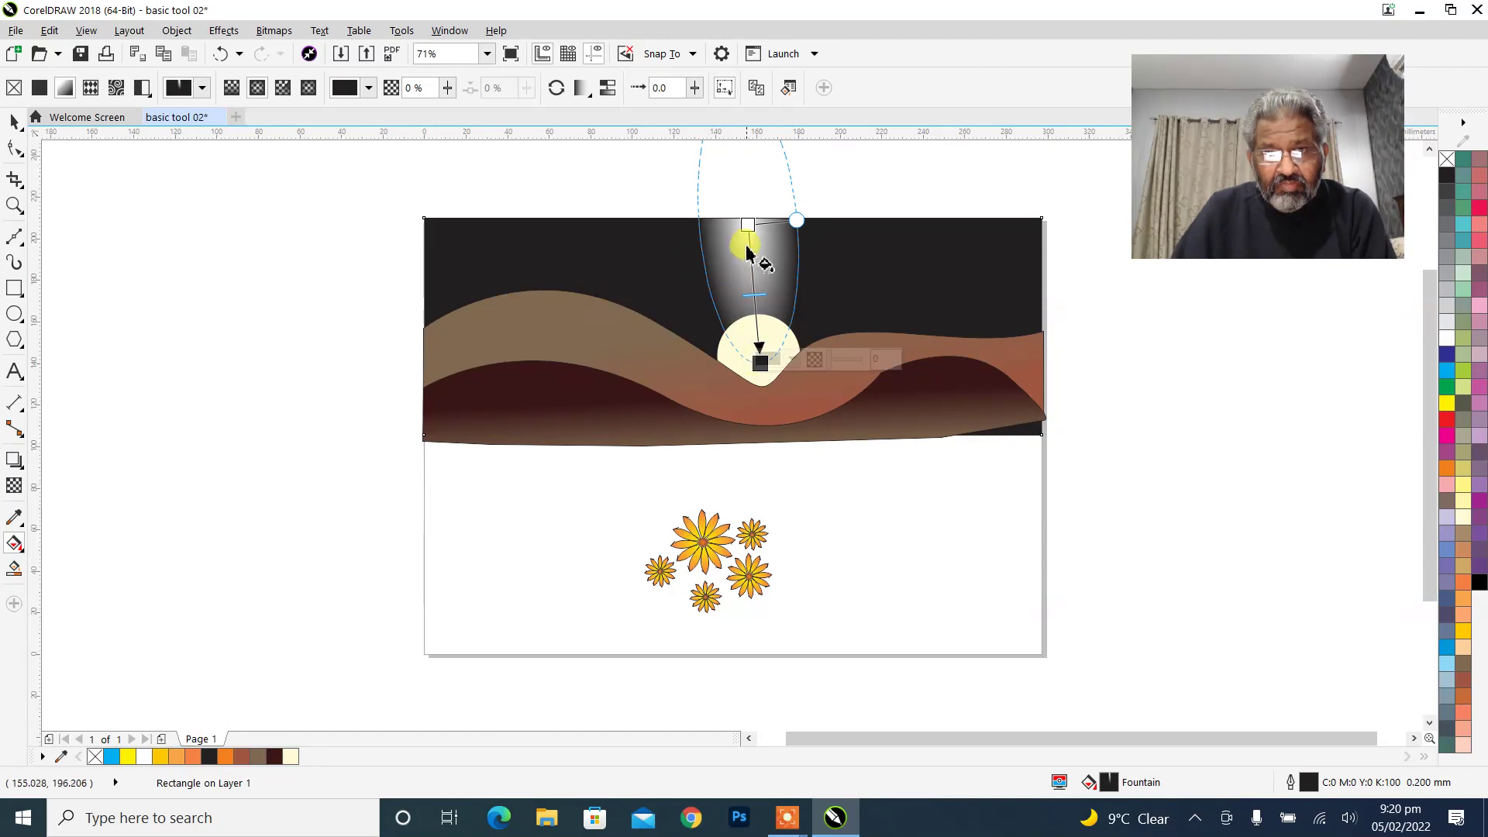
drag(740, 221, 767, 320)
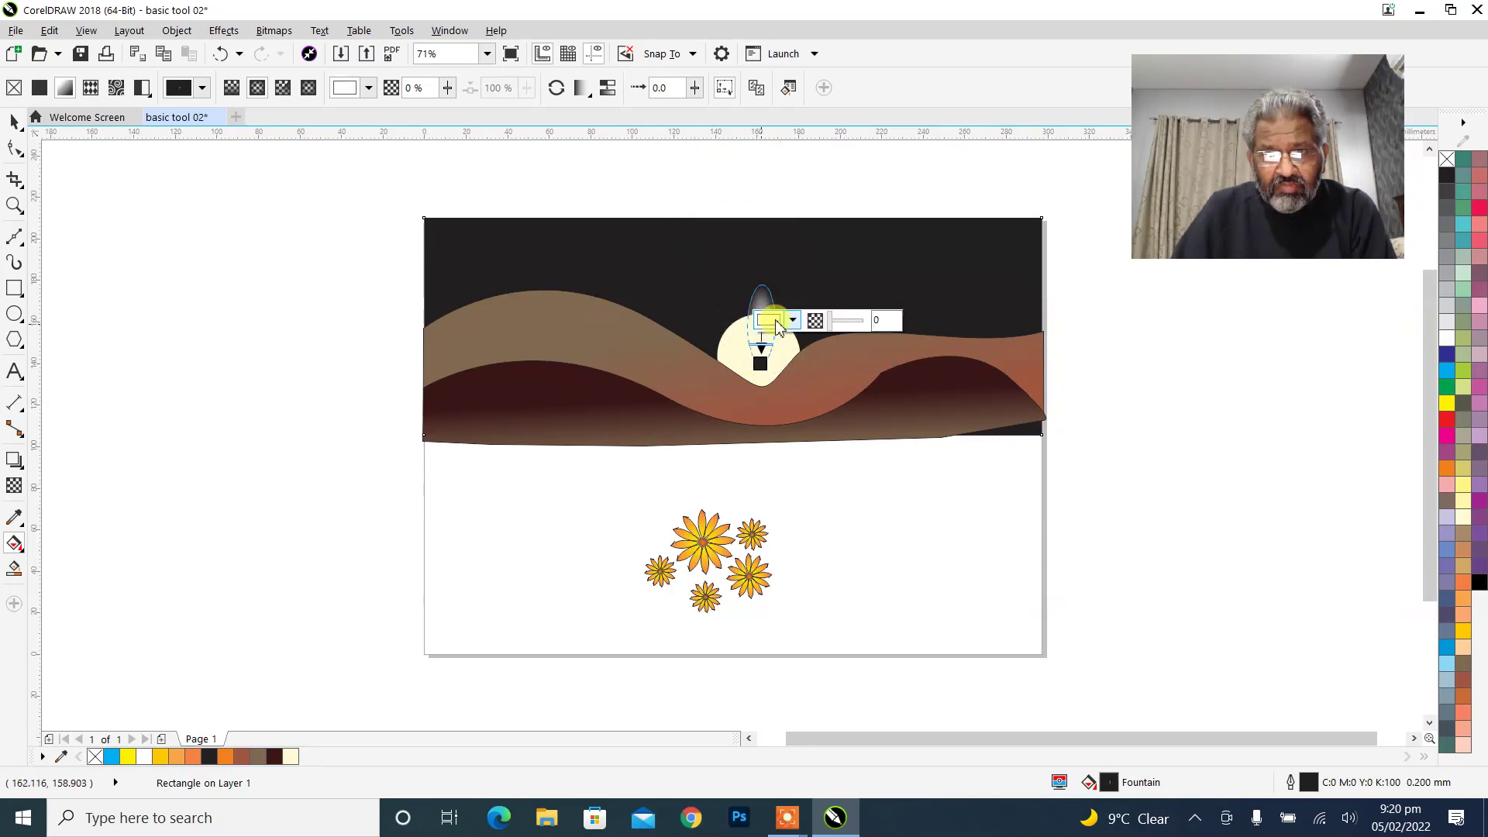
Change the sky's gradient to a linear fountain fill running vertically from the rectangle's upper edge down to the sun.
click(282, 90)
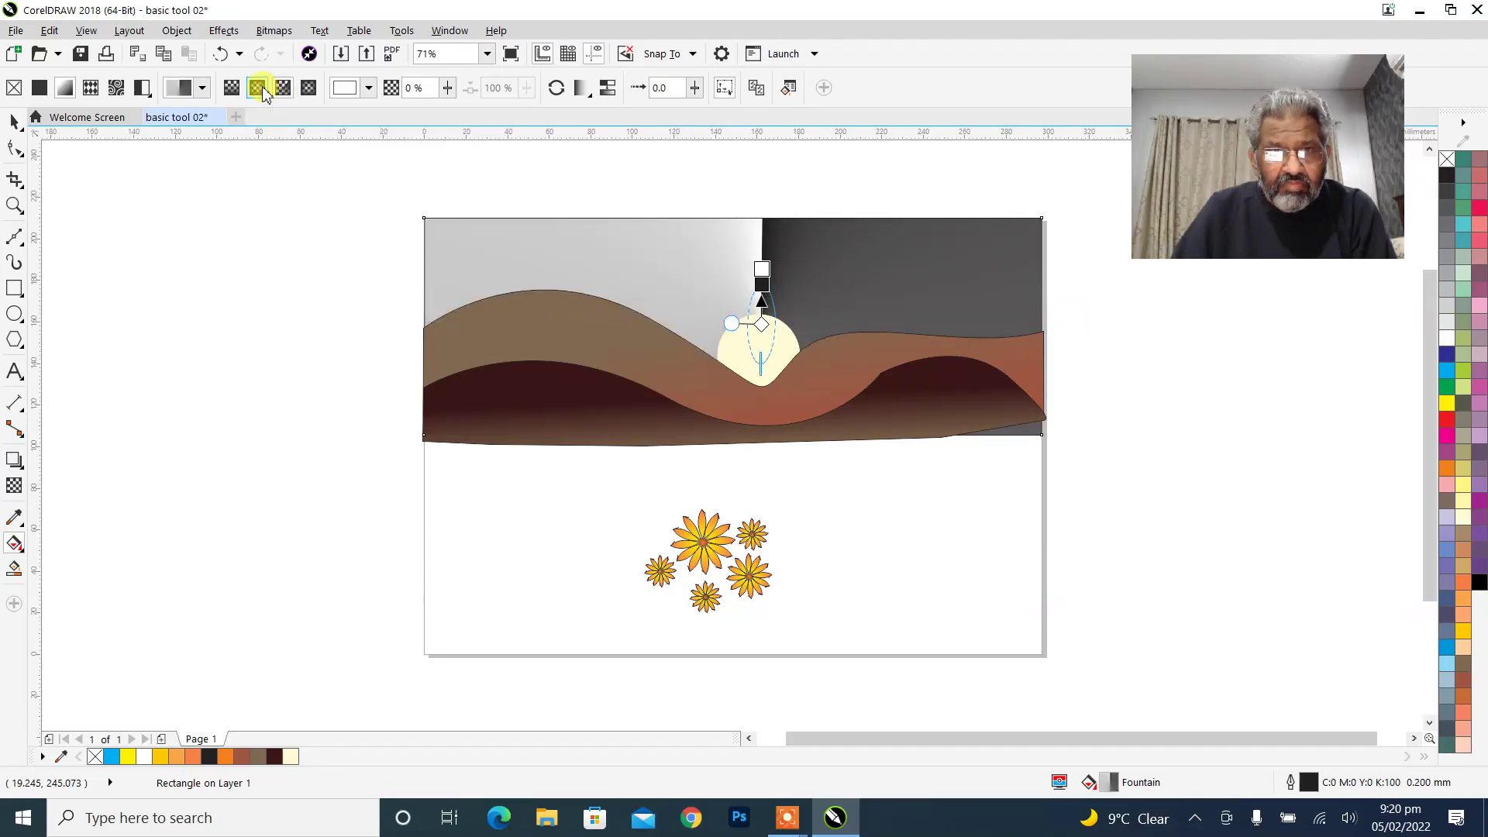
click(259, 88)
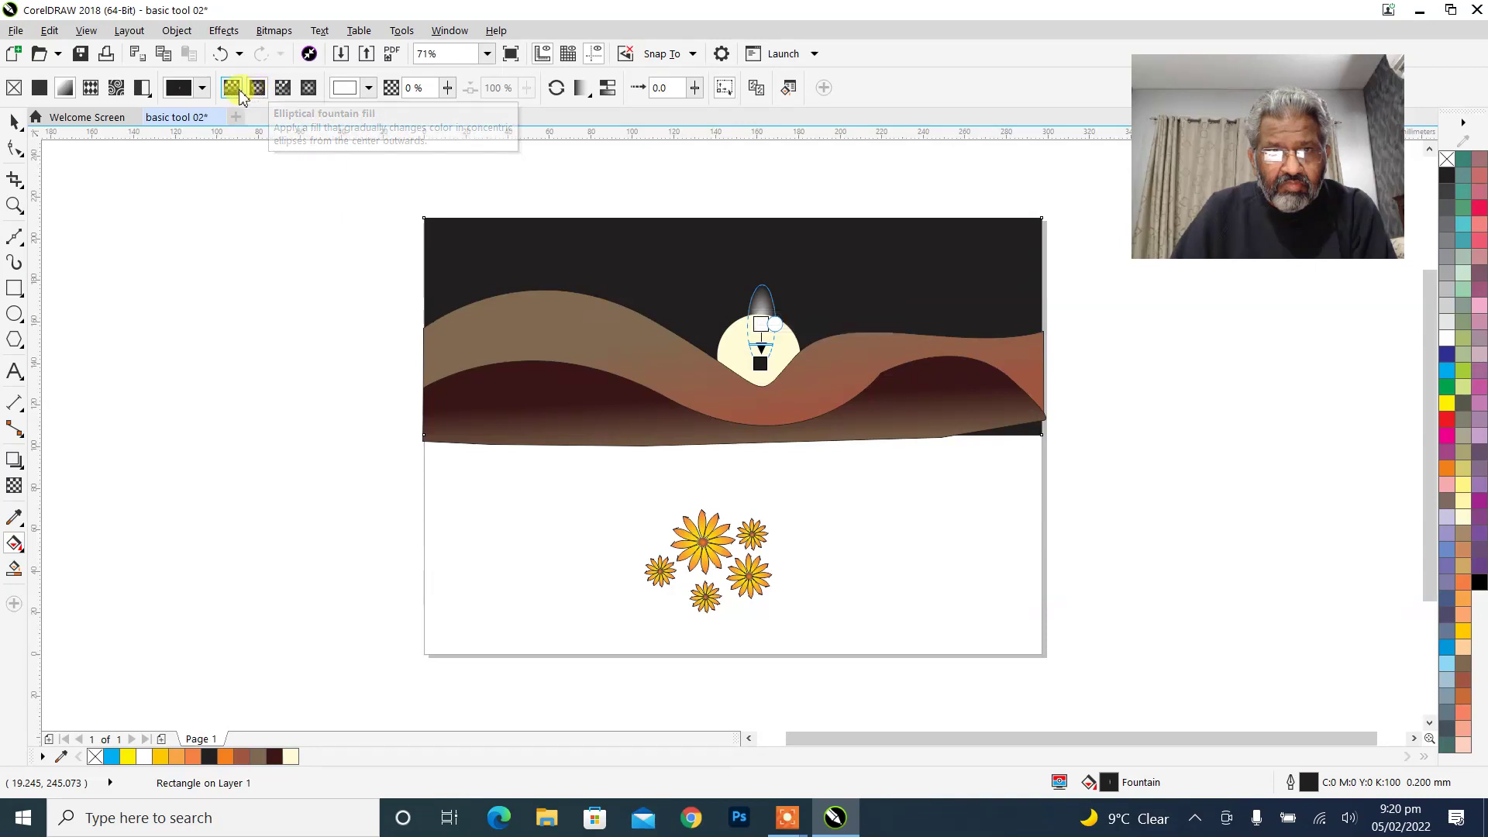
click(231, 88)
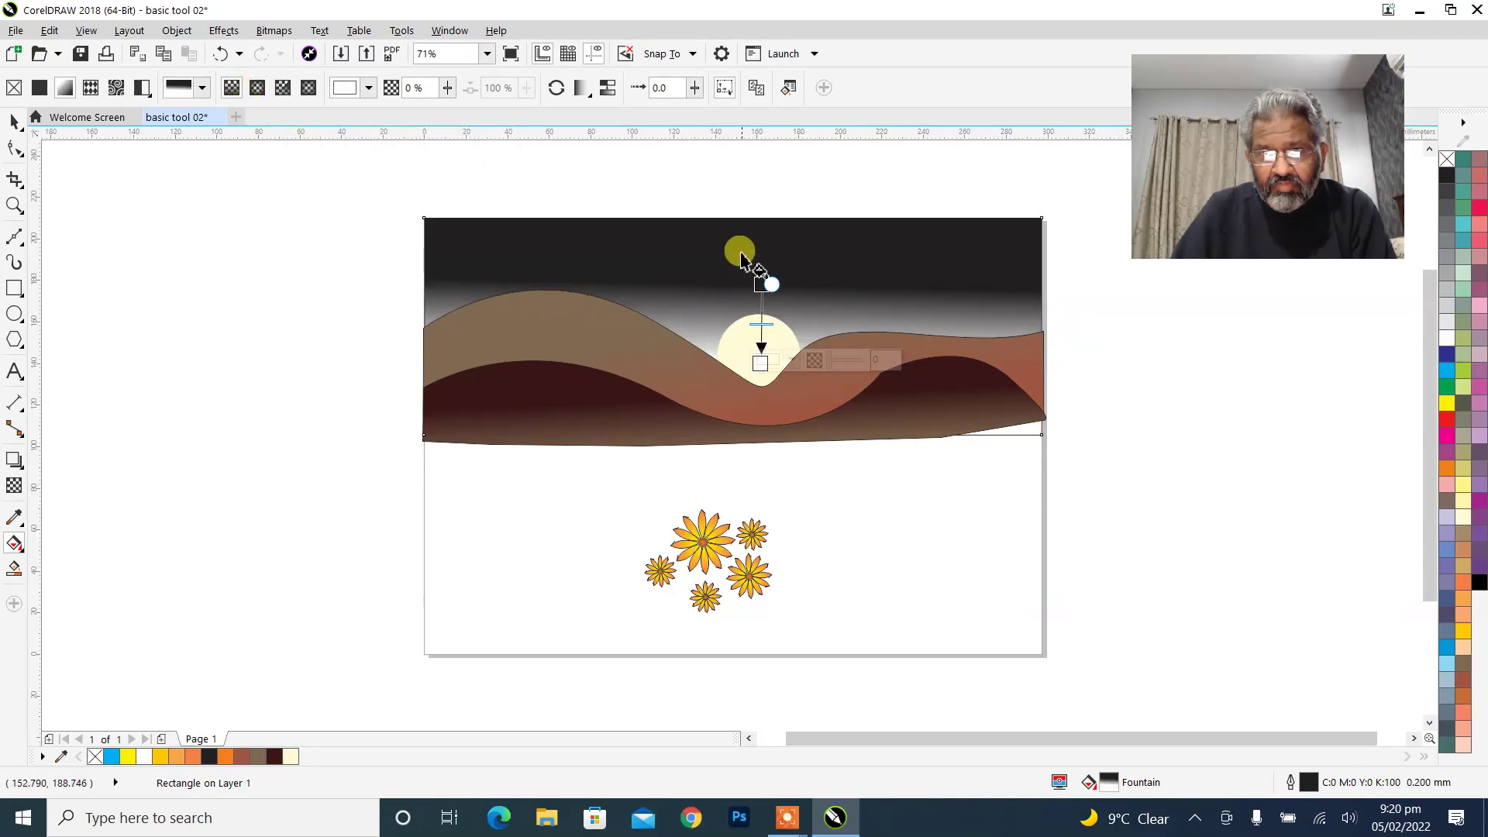
drag(758, 283, 755, 220)
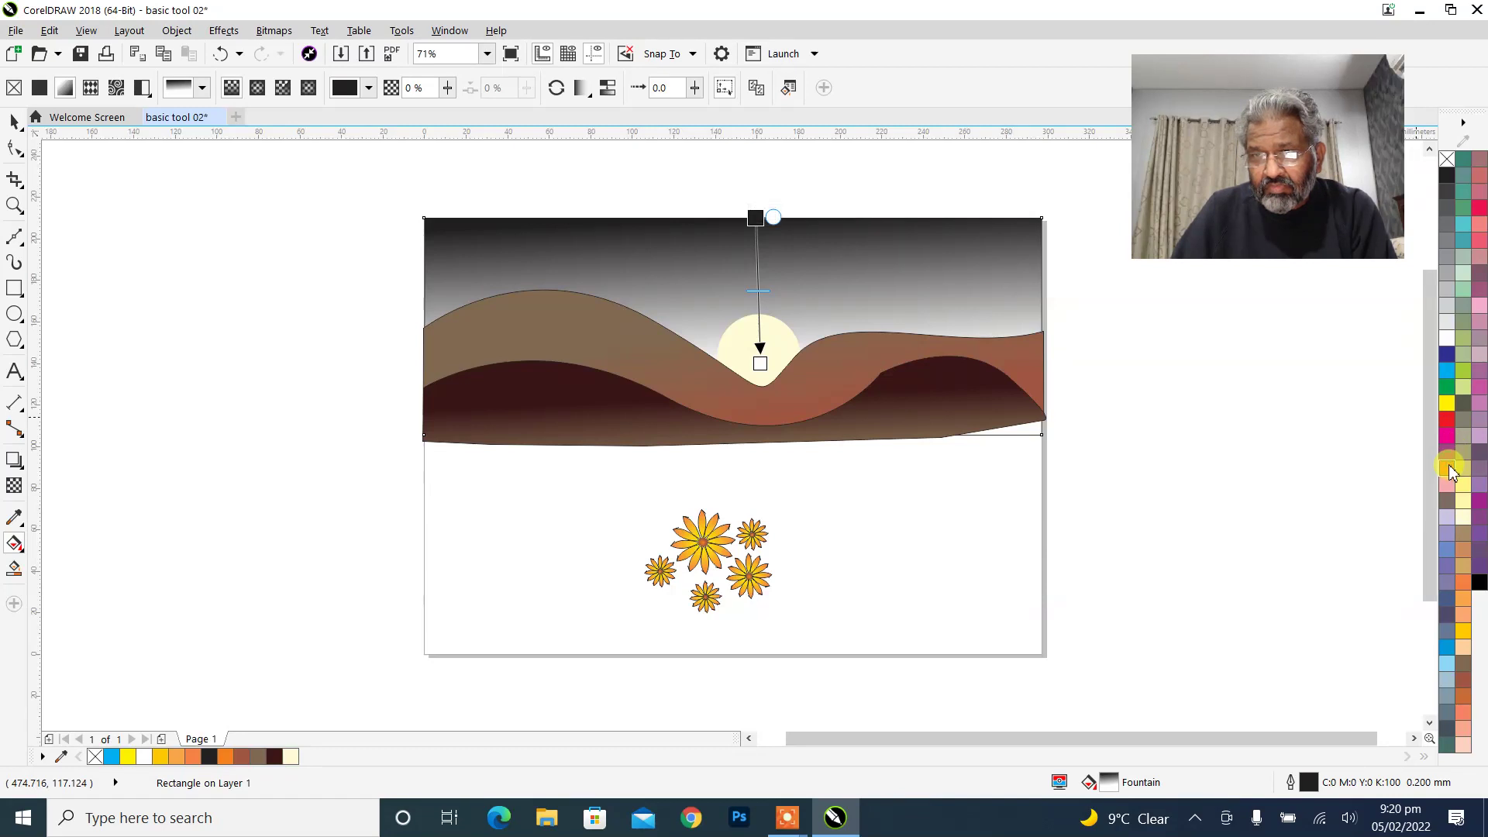
Color the sky gradient dark orange at its upper end and yellow at its lower end, and deselect the rectangle.
click(1448, 468)
drag(1451, 472, 1421, 514)
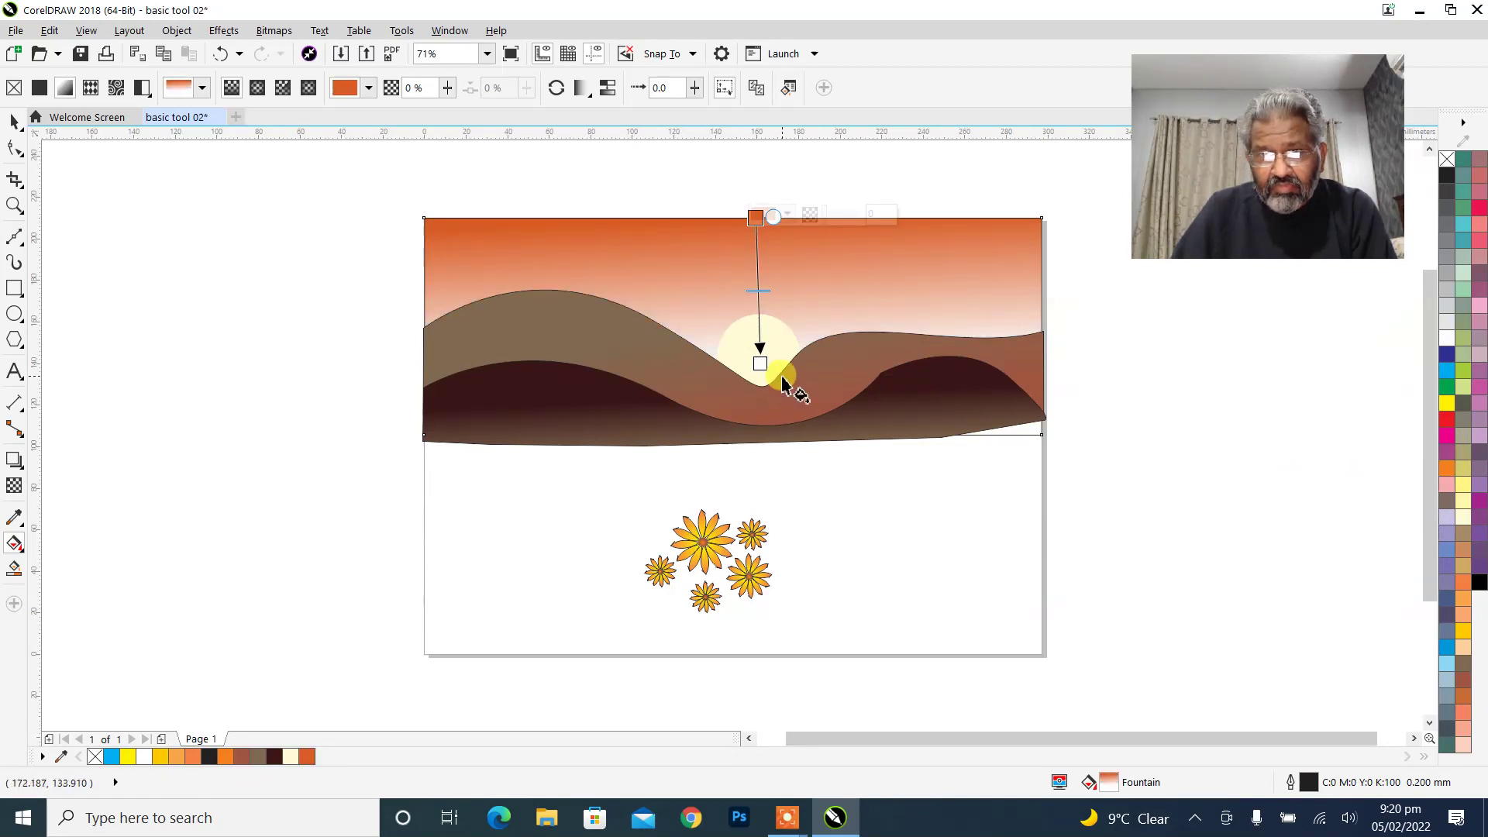
click(762, 365)
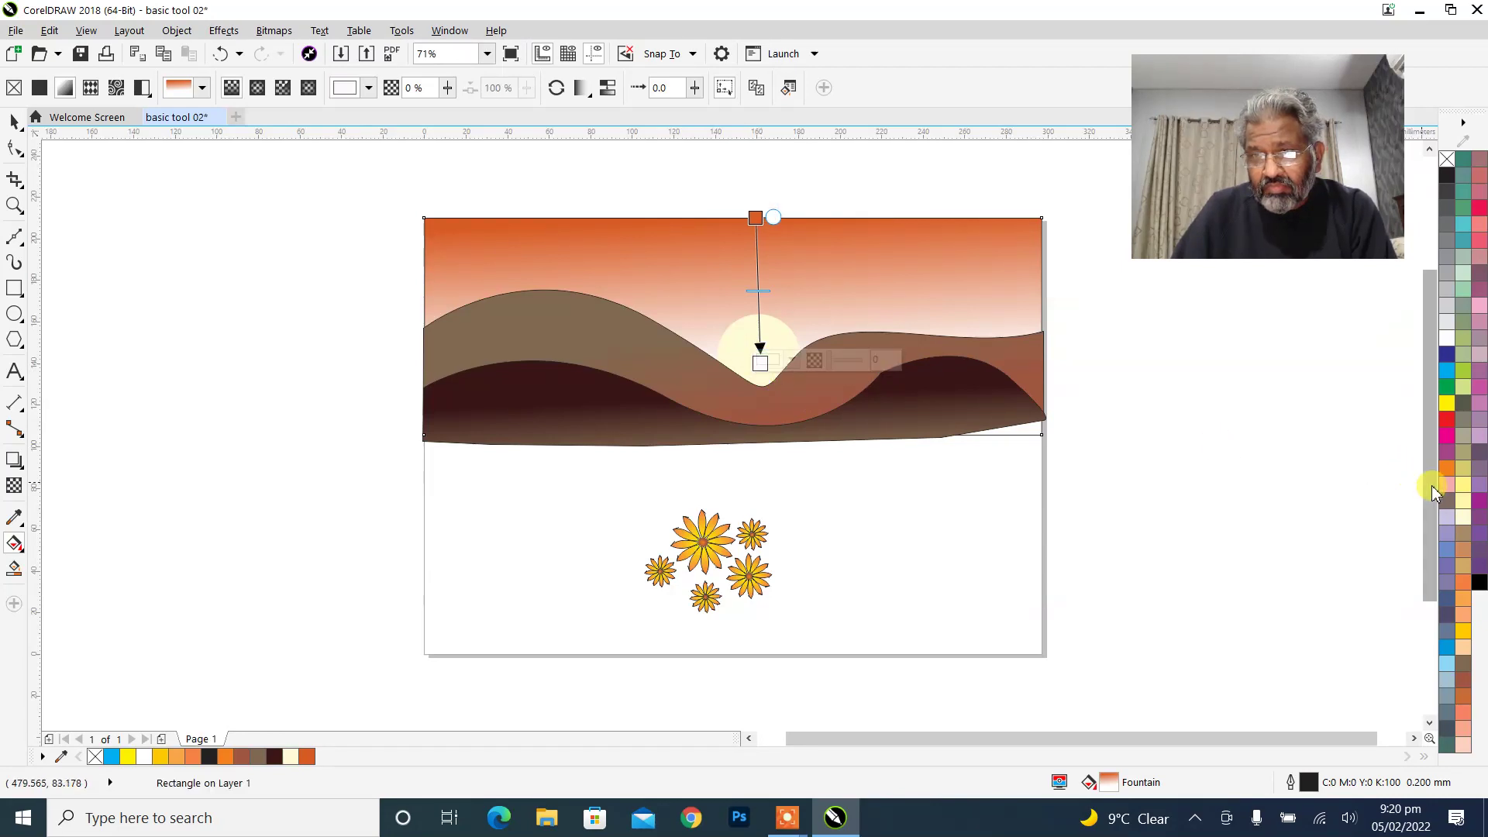
click(1448, 403)
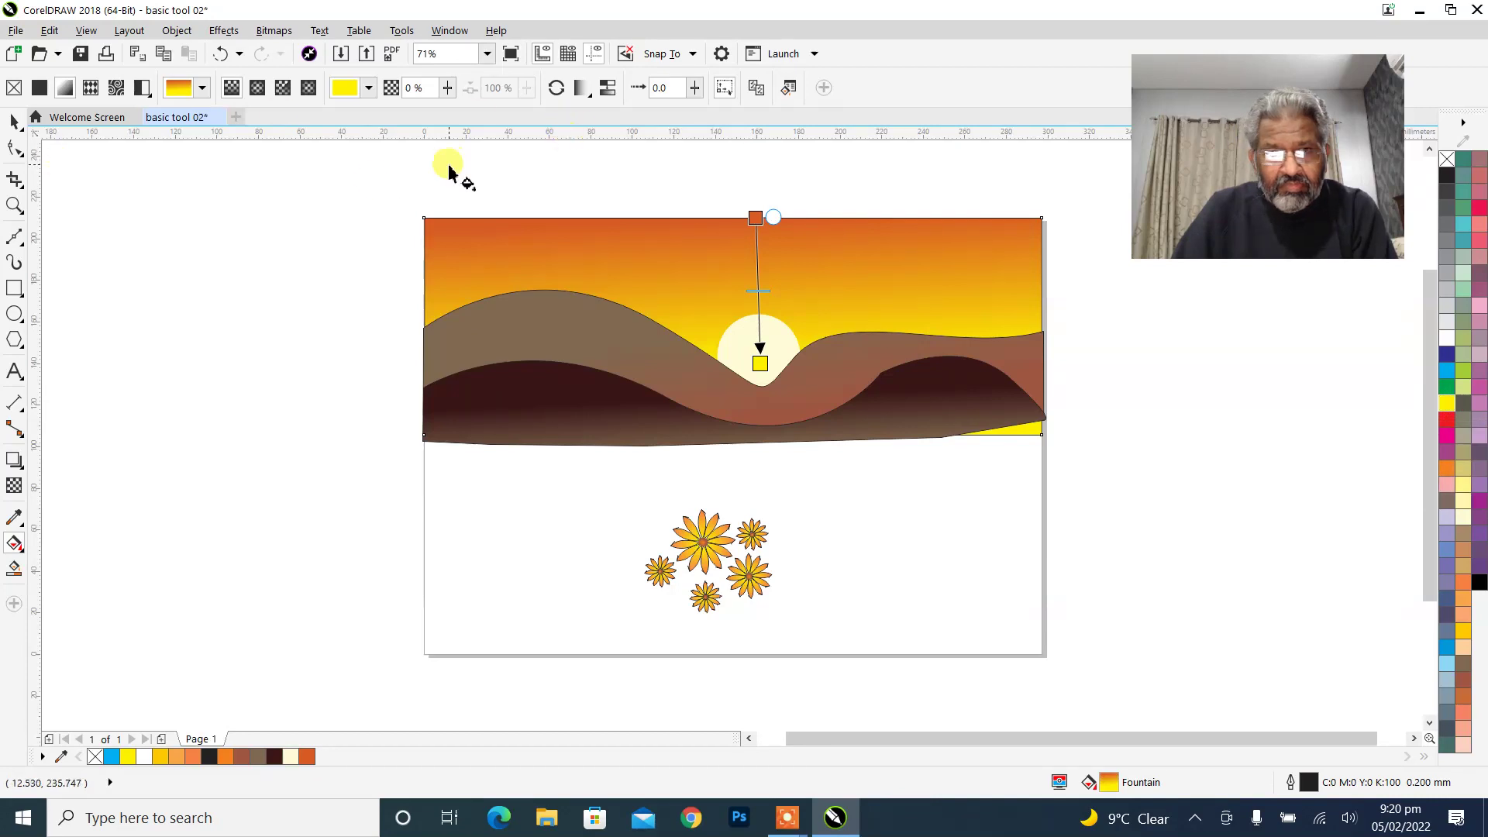
click(14, 121)
click(166, 265)
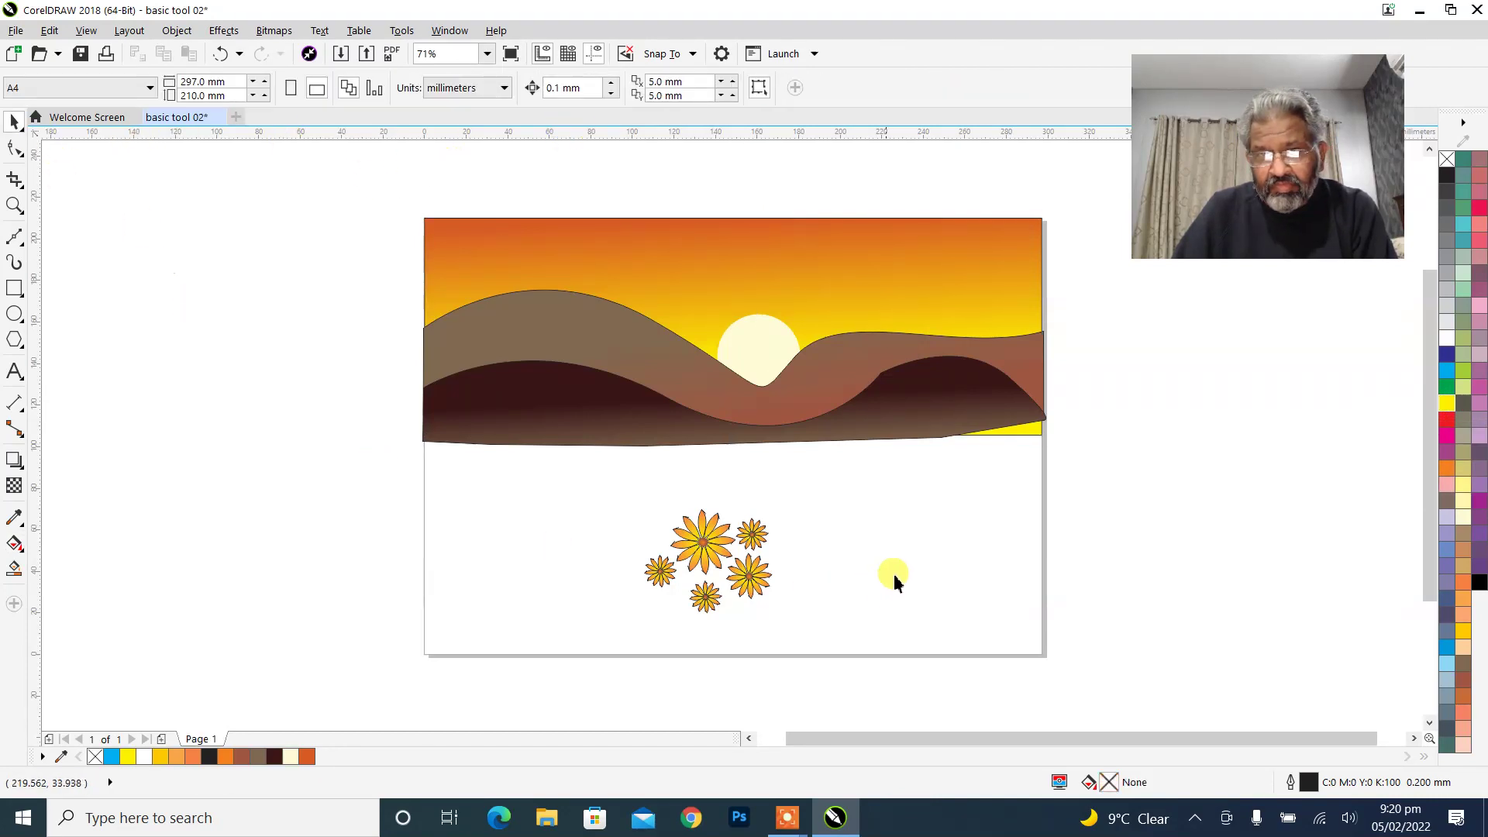
Move the front hill's lower right node down to the sky rectangle's bottom corner to cover the yellow gap, and deselect the hill.
click(954, 400)
click(17, 148)
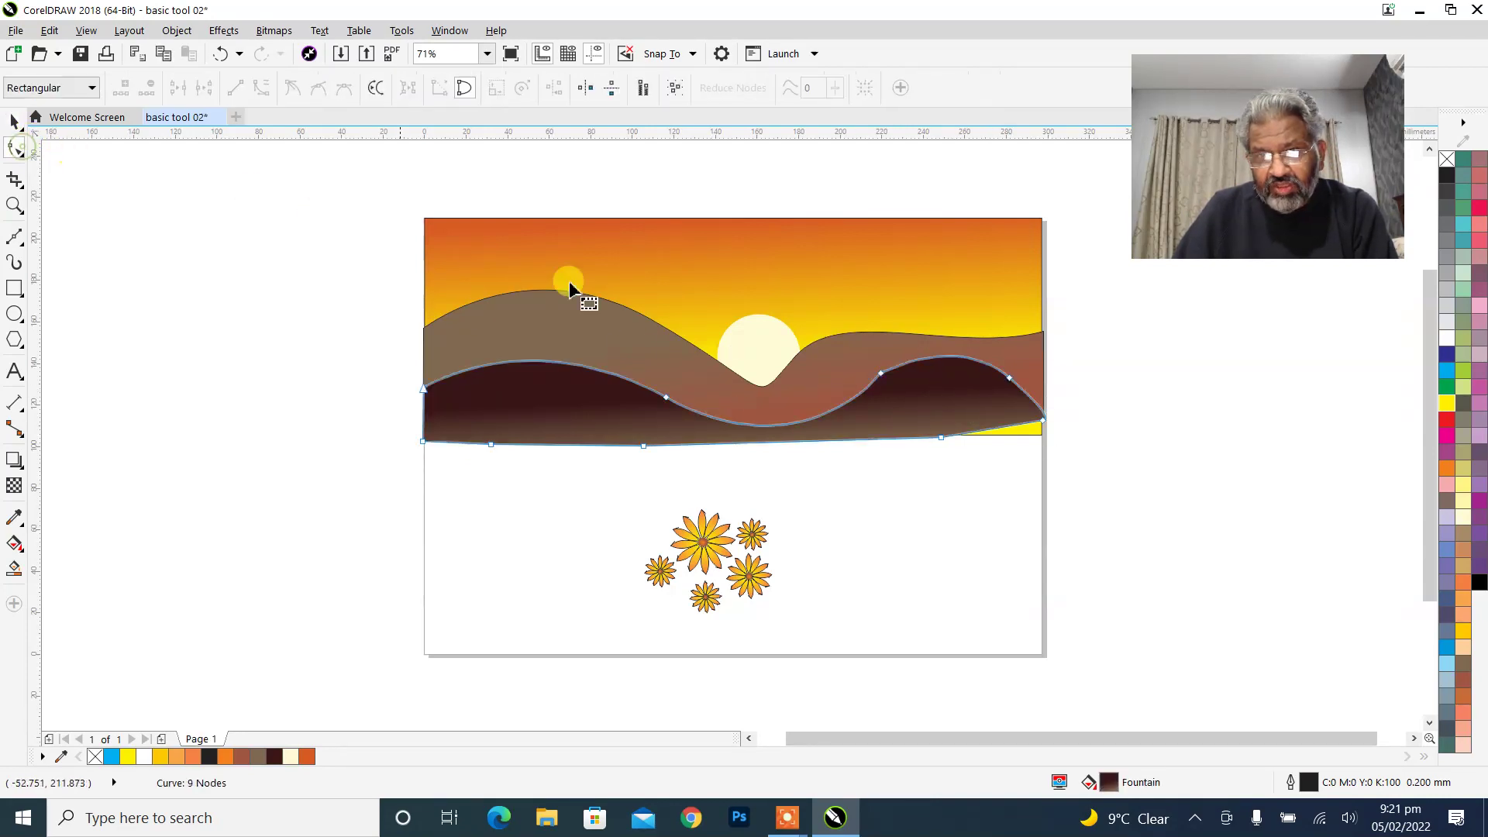
drag(1044, 425, 1044, 434)
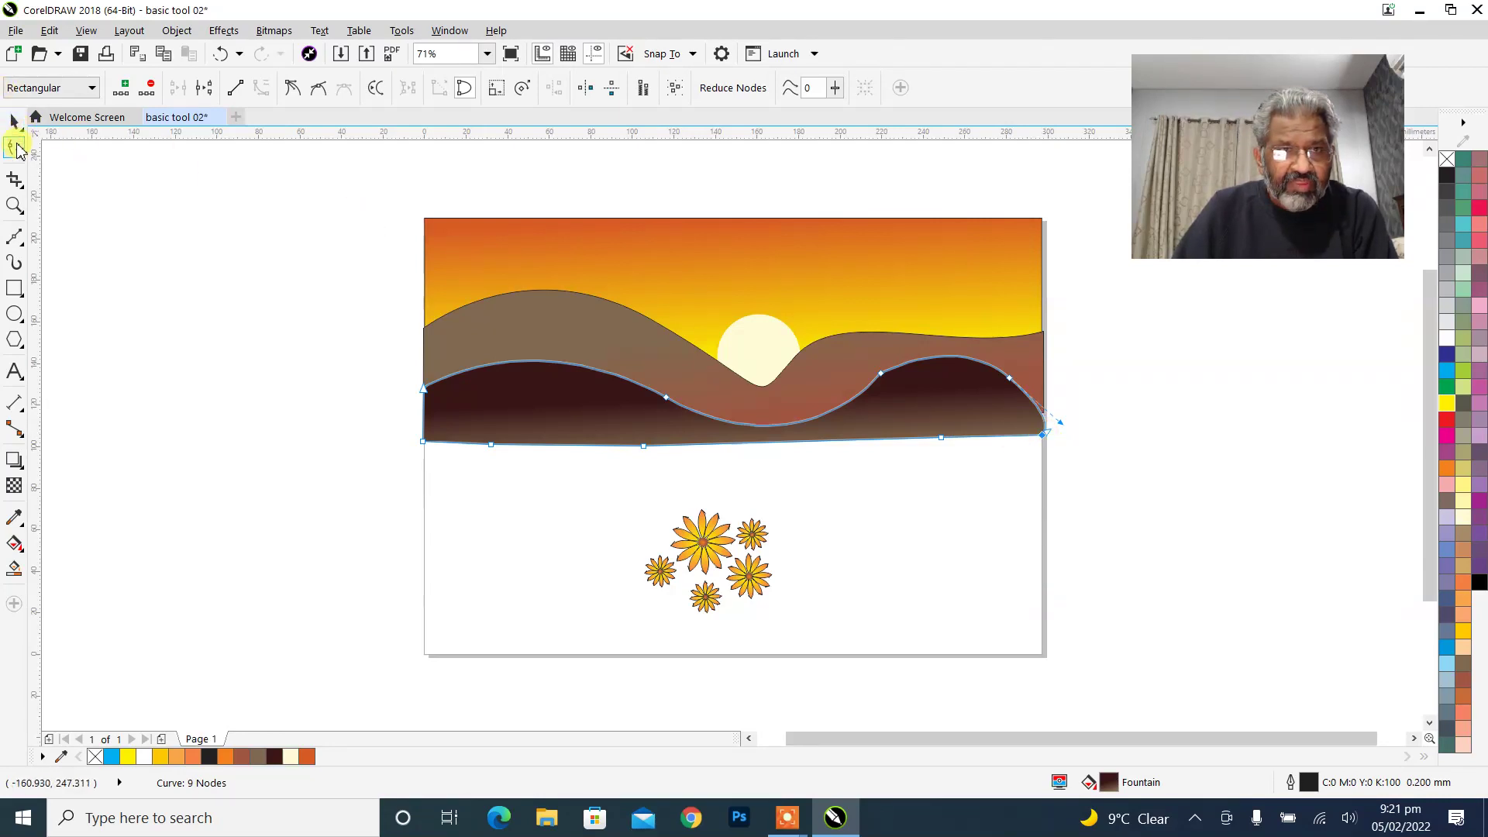
click(15, 121)
click(161, 200)
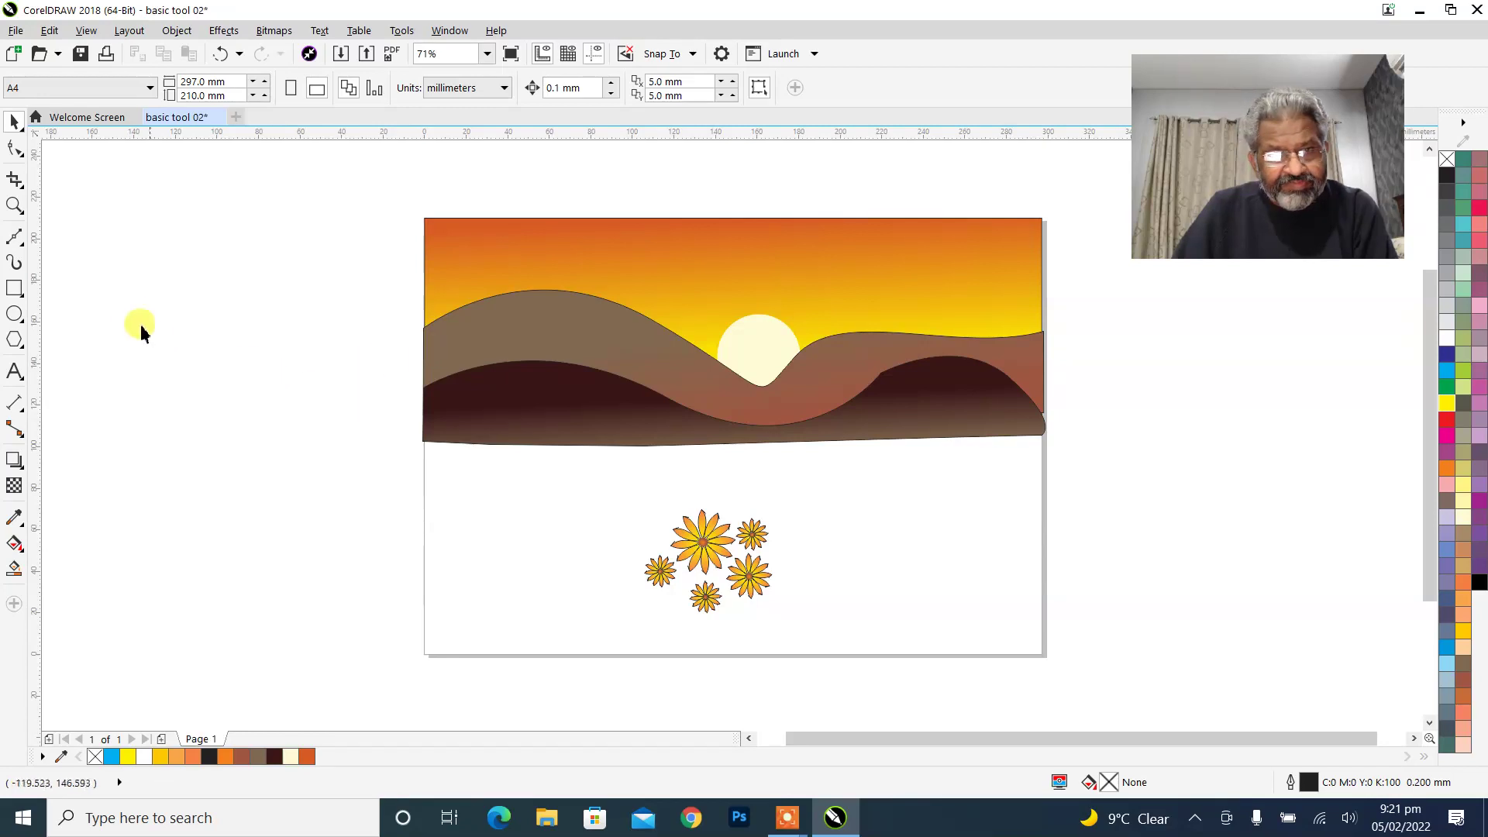
Draw the river's left bank as a Bézier path from the middle of the front hill's lower edge to the page's lower left corner.
click(19, 242)
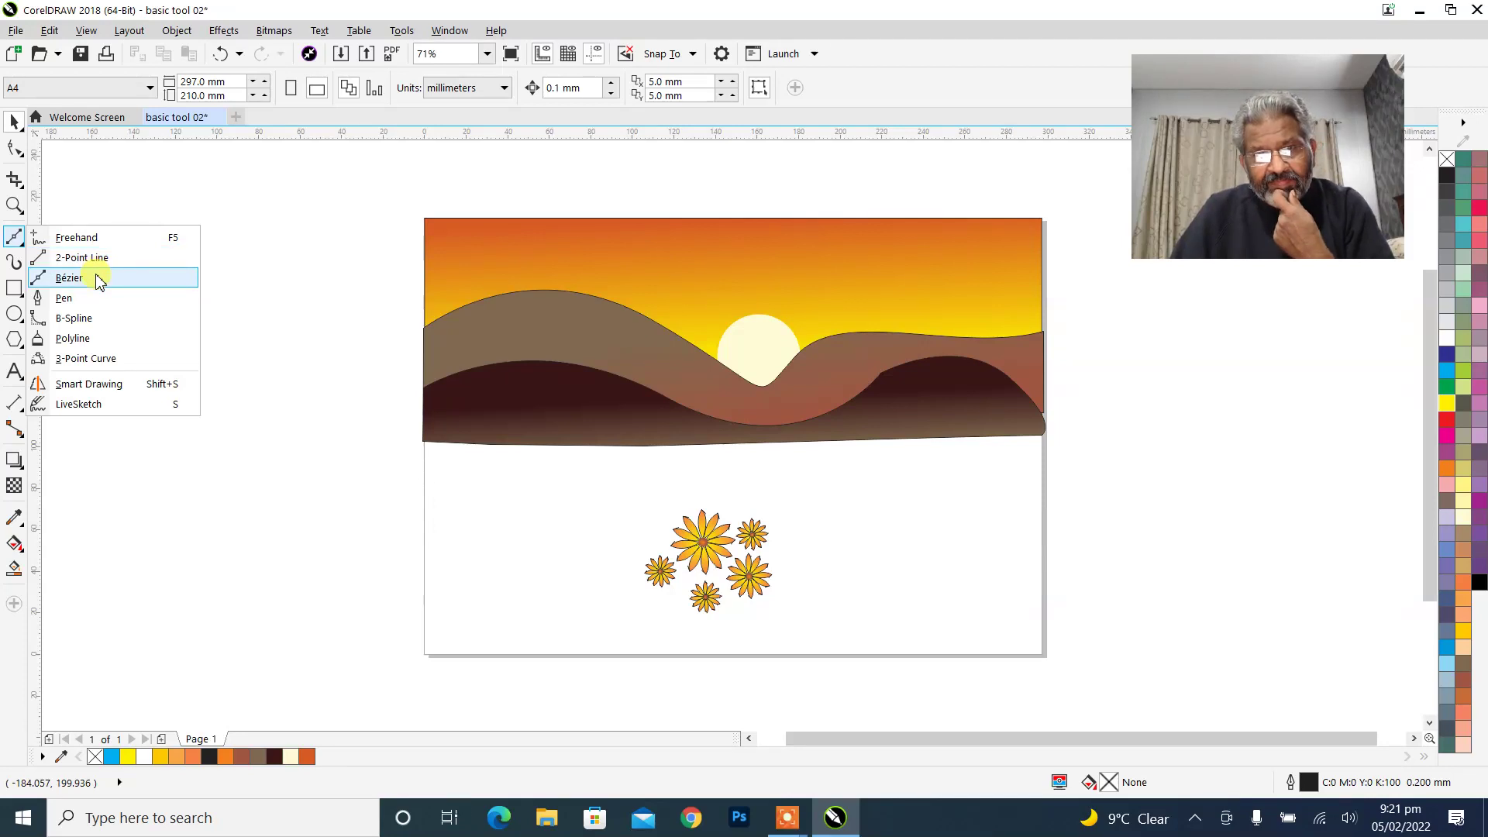
click(69, 277)
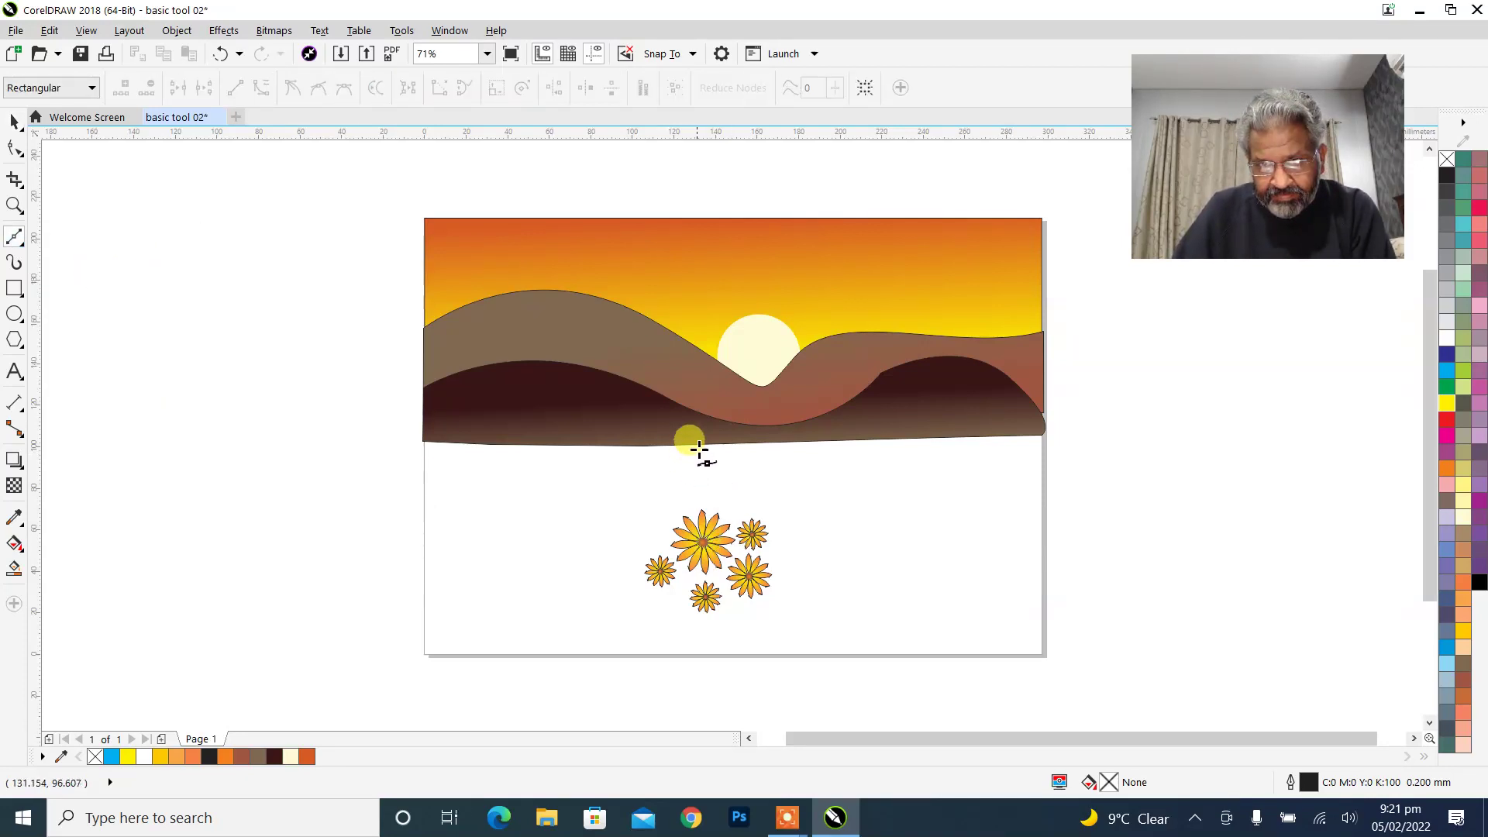
click(700, 447)
click(625, 523)
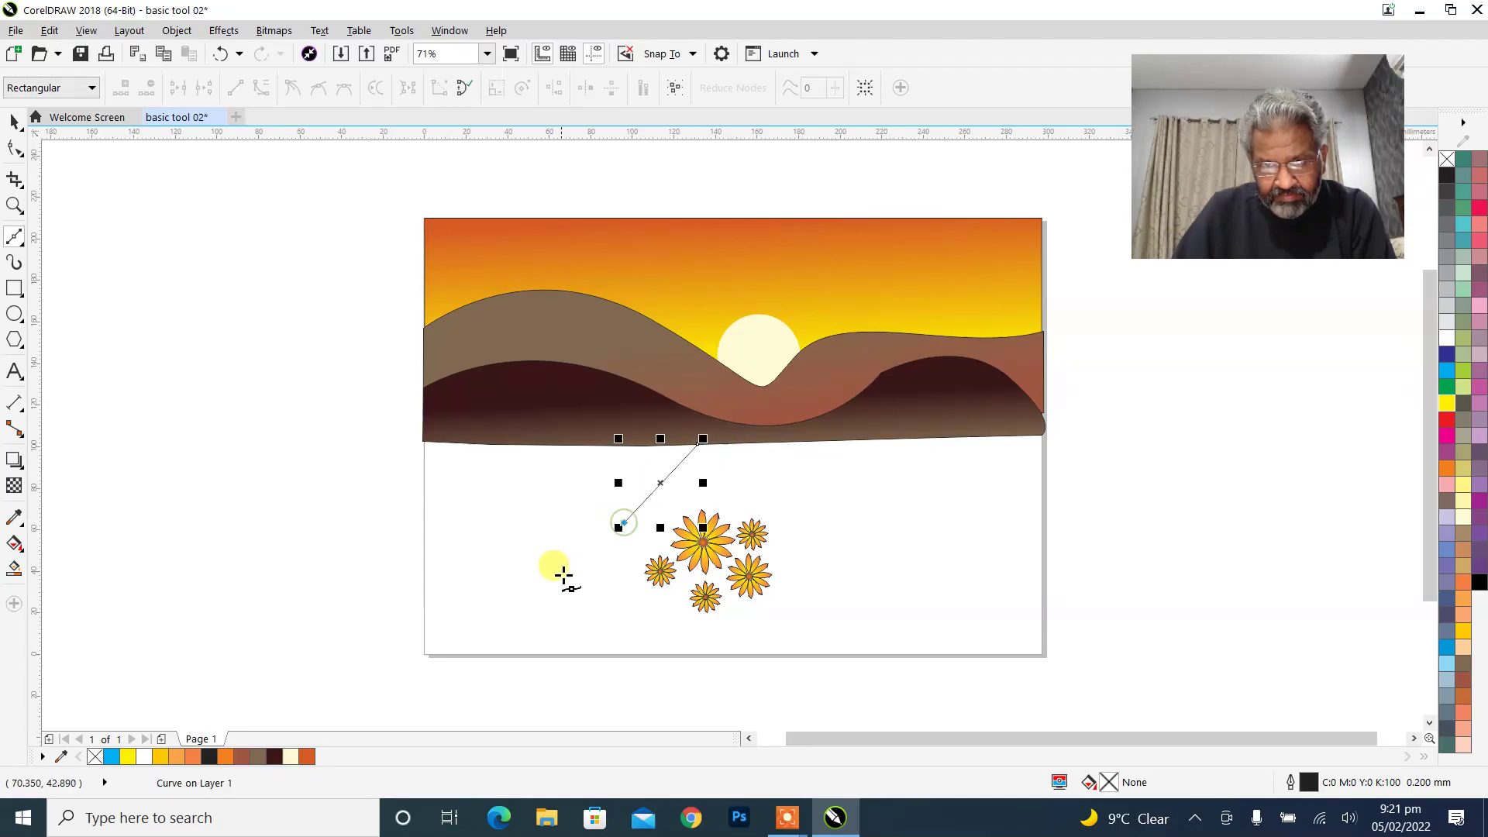
click(561, 574)
click(457, 595)
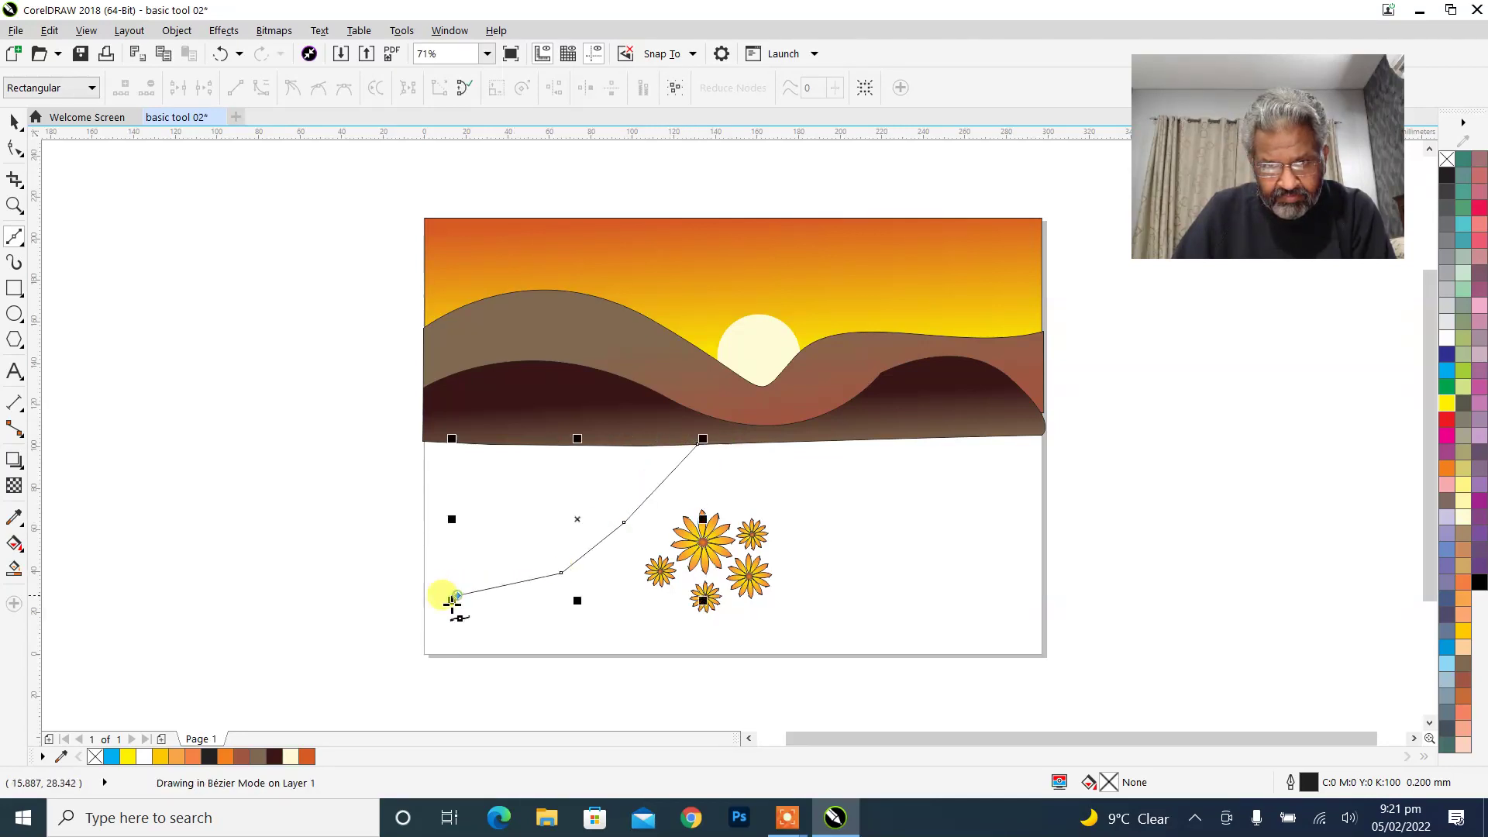
click(427, 637)
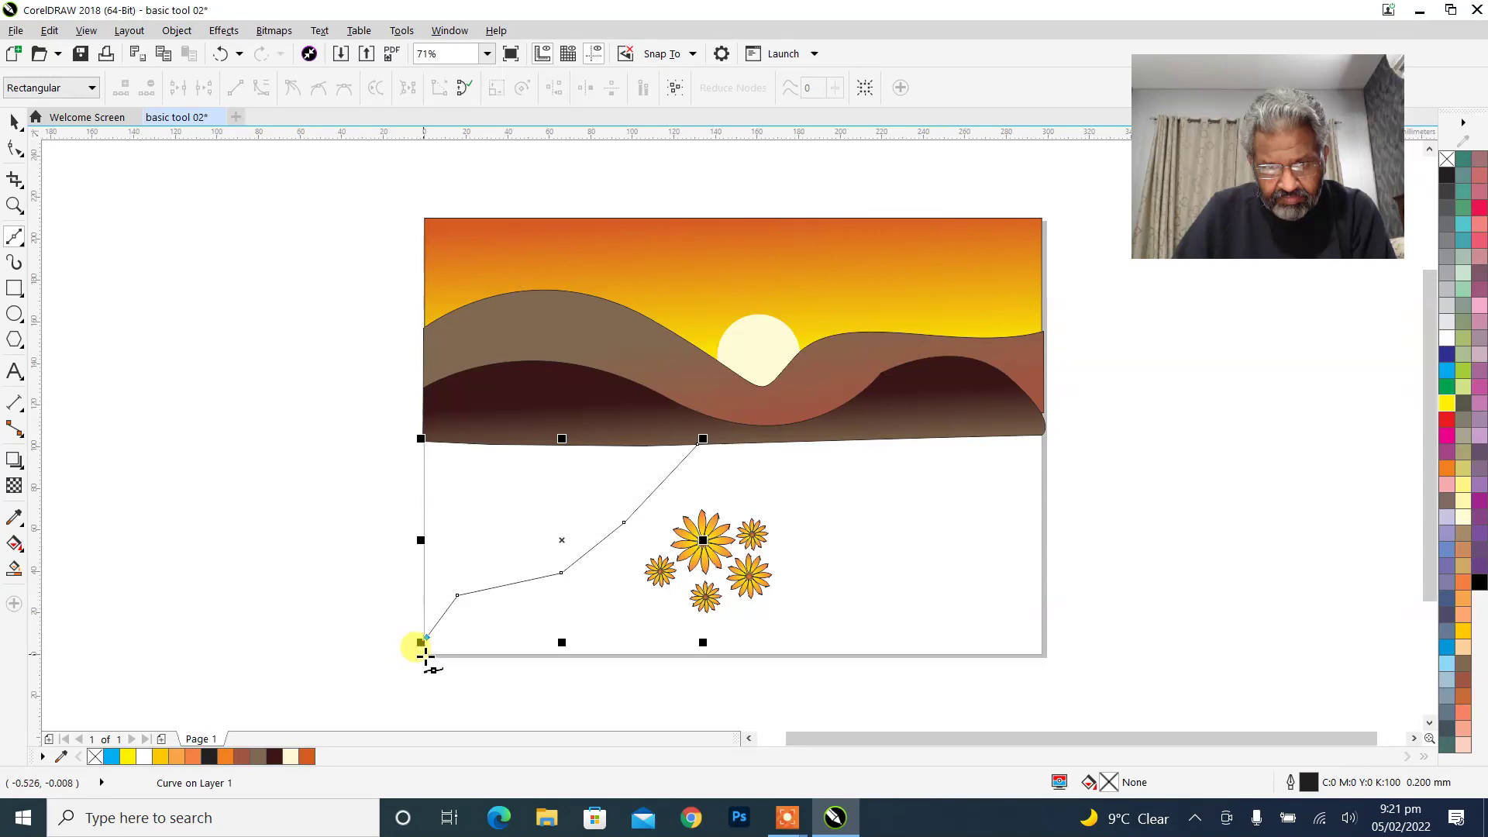
click(425, 655)
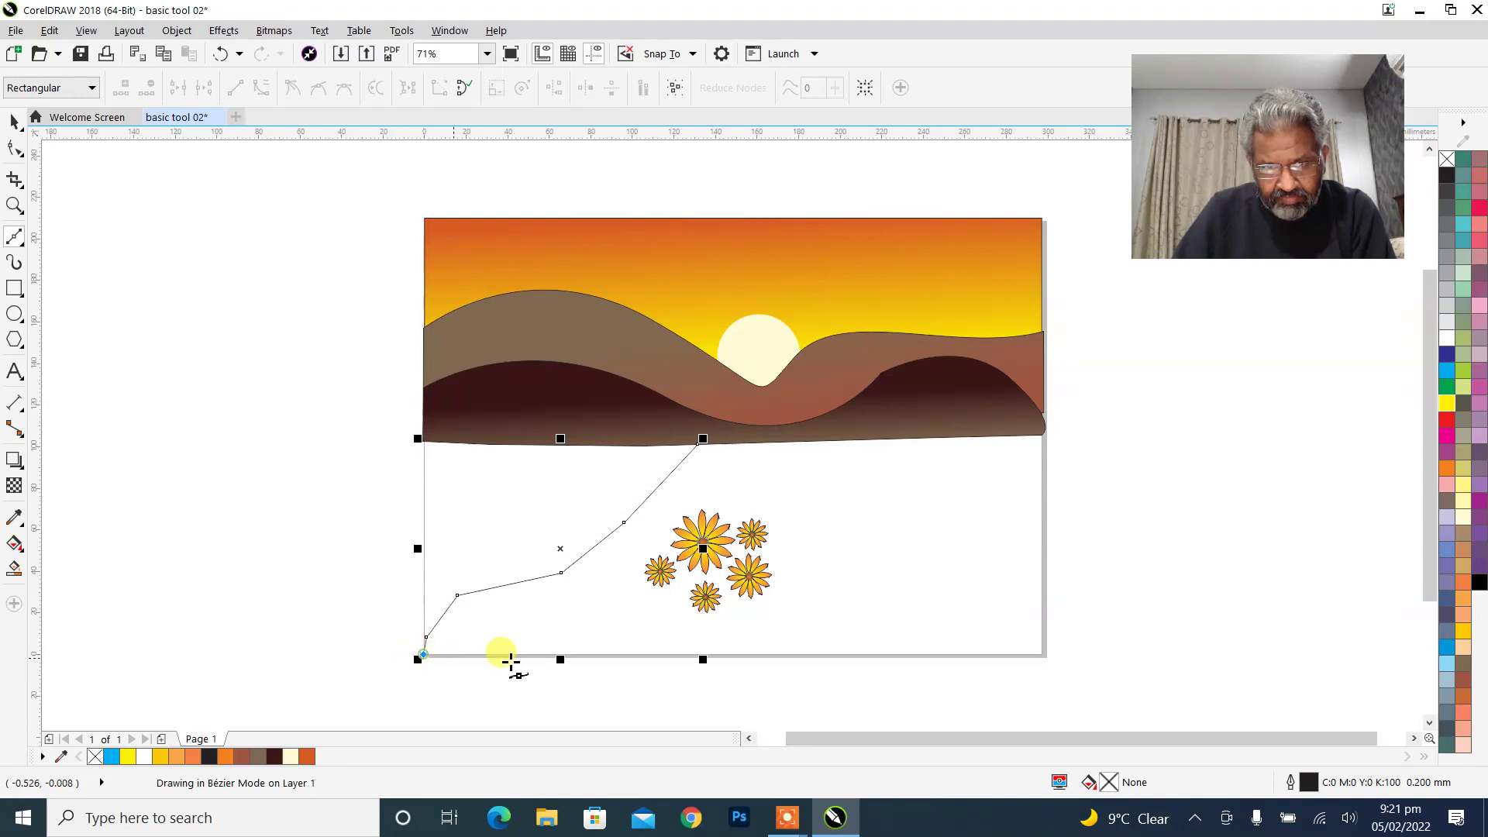
Continue the river path partway along the page's lower edge and up the right bank to the hill, closing it at its start point.
click(1043, 655)
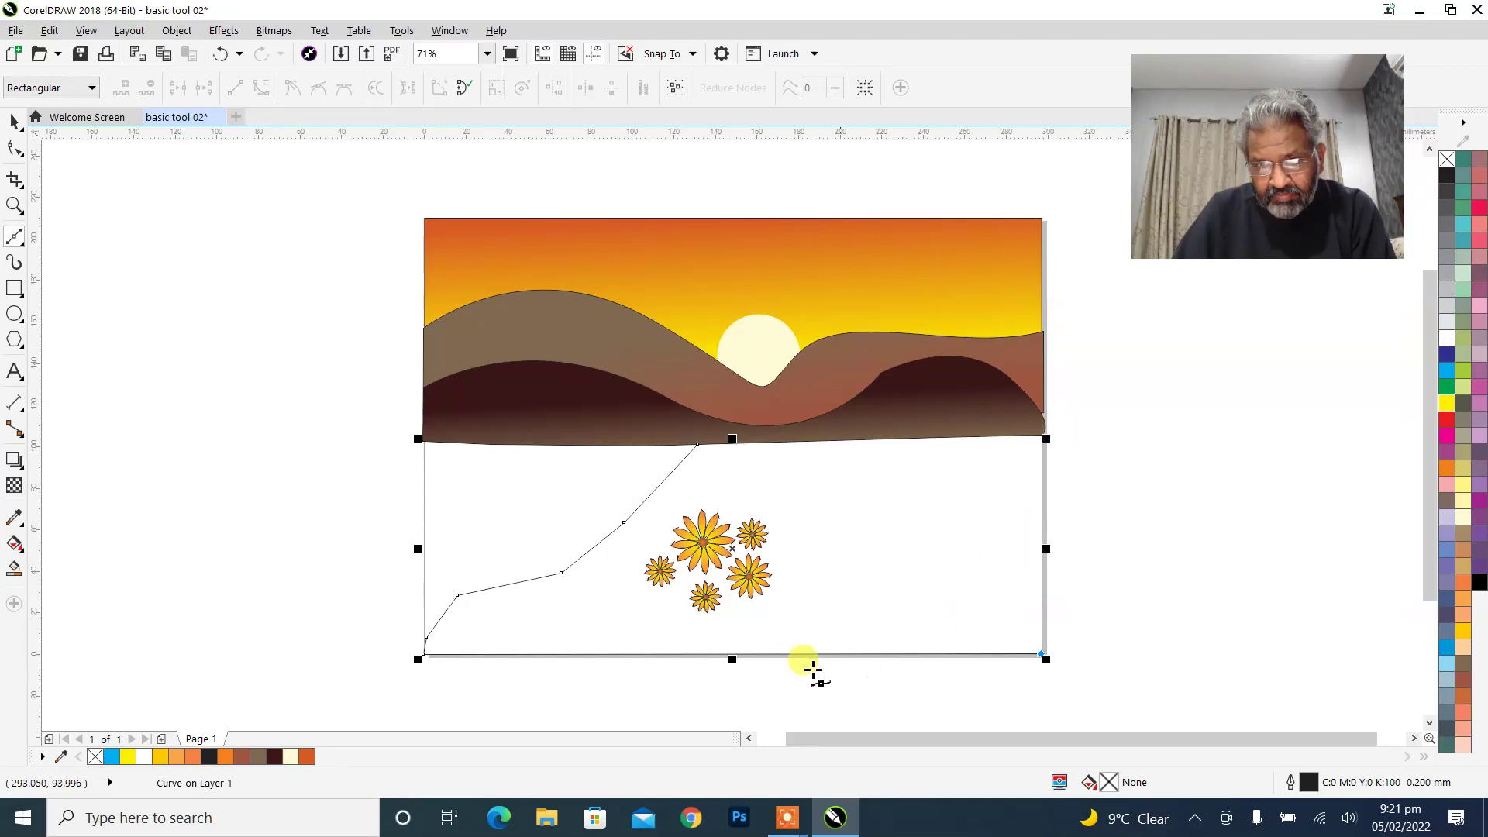
key(ctrl+z)
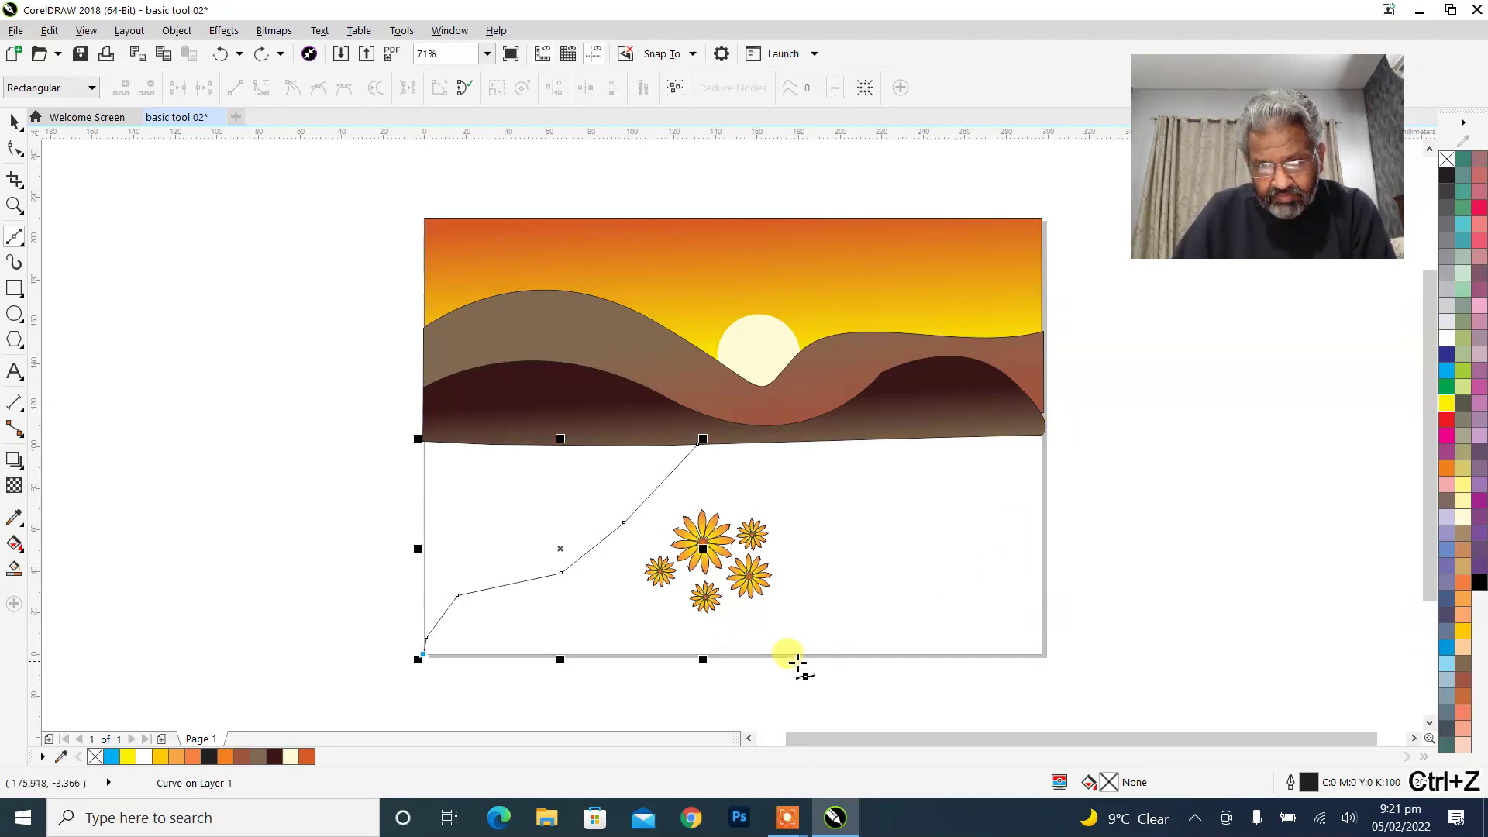
click(881, 654)
click(835, 585)
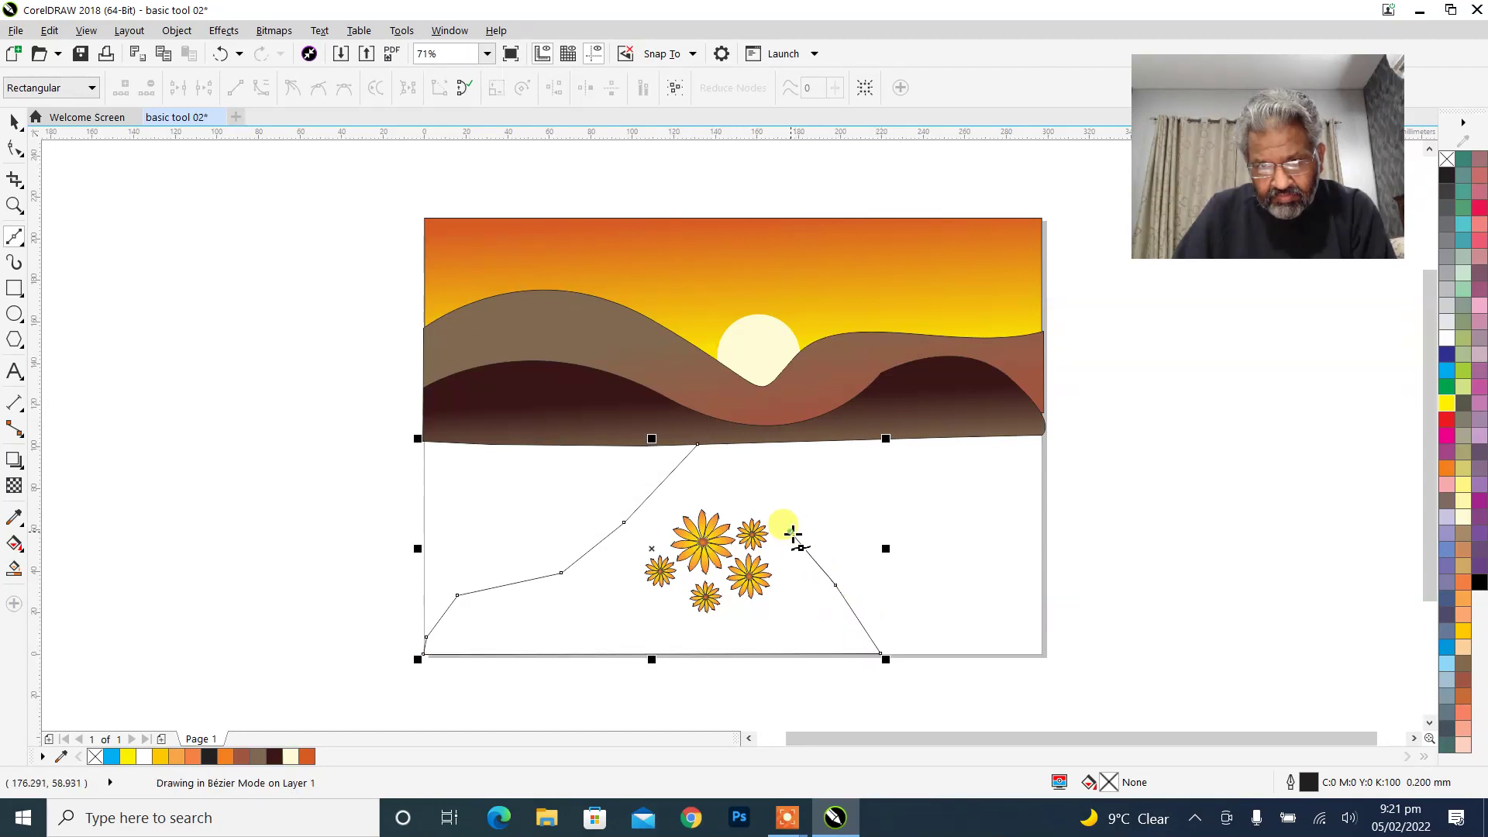
click(791, 532)
click(757, 470)
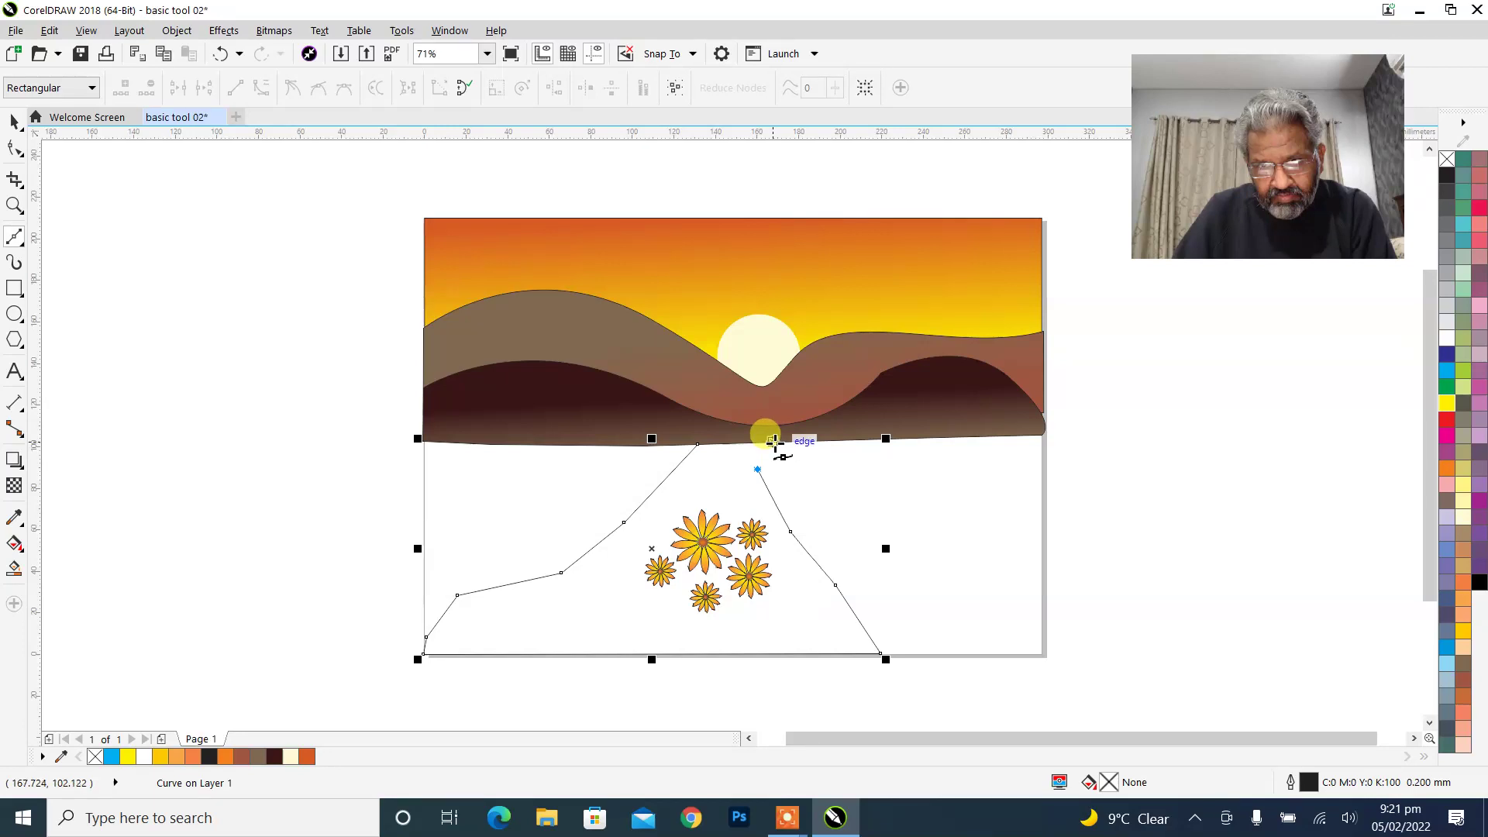
click(773, 442)
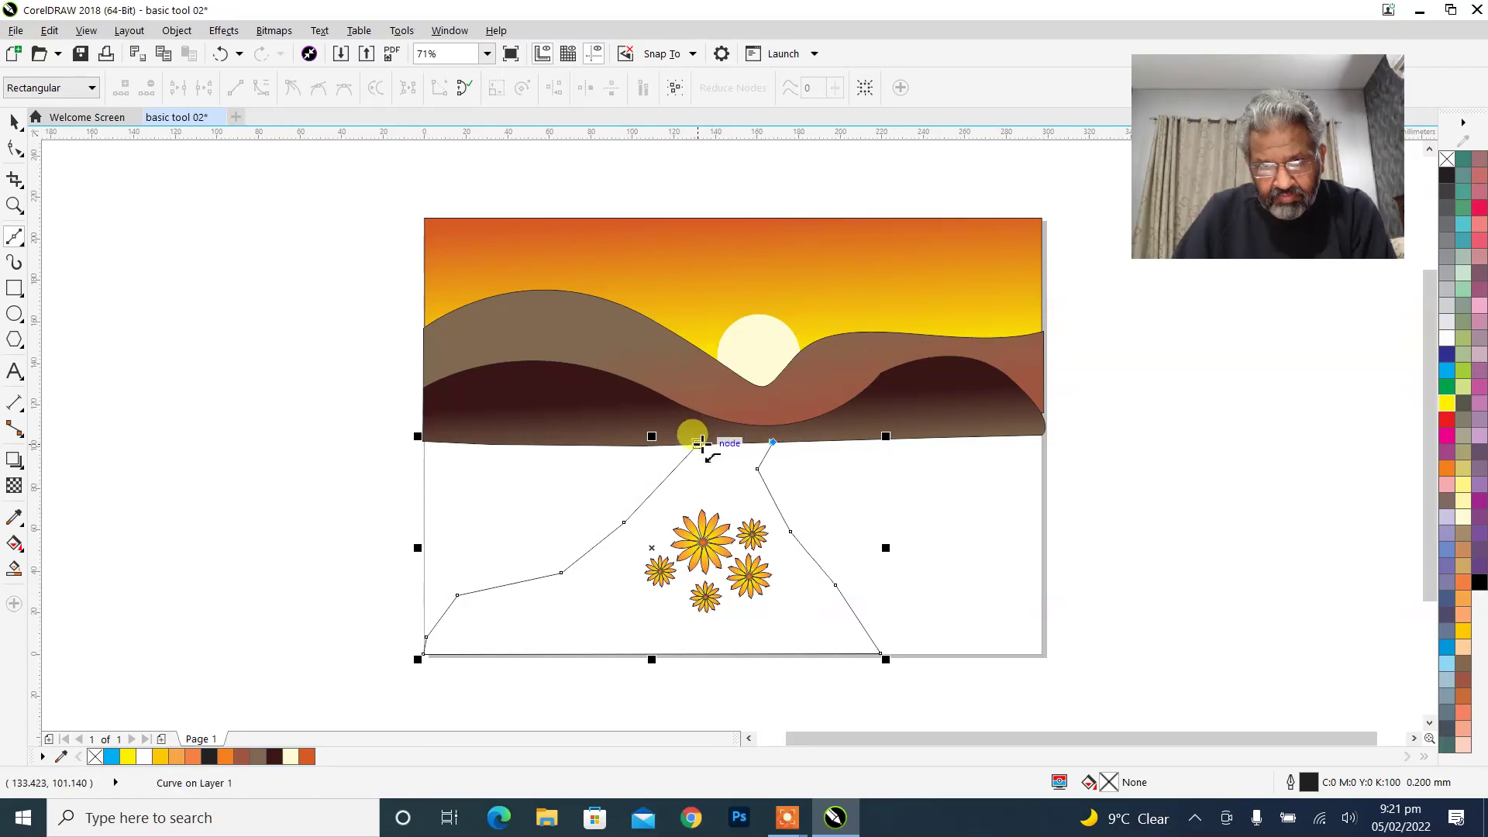
click(699, 443)
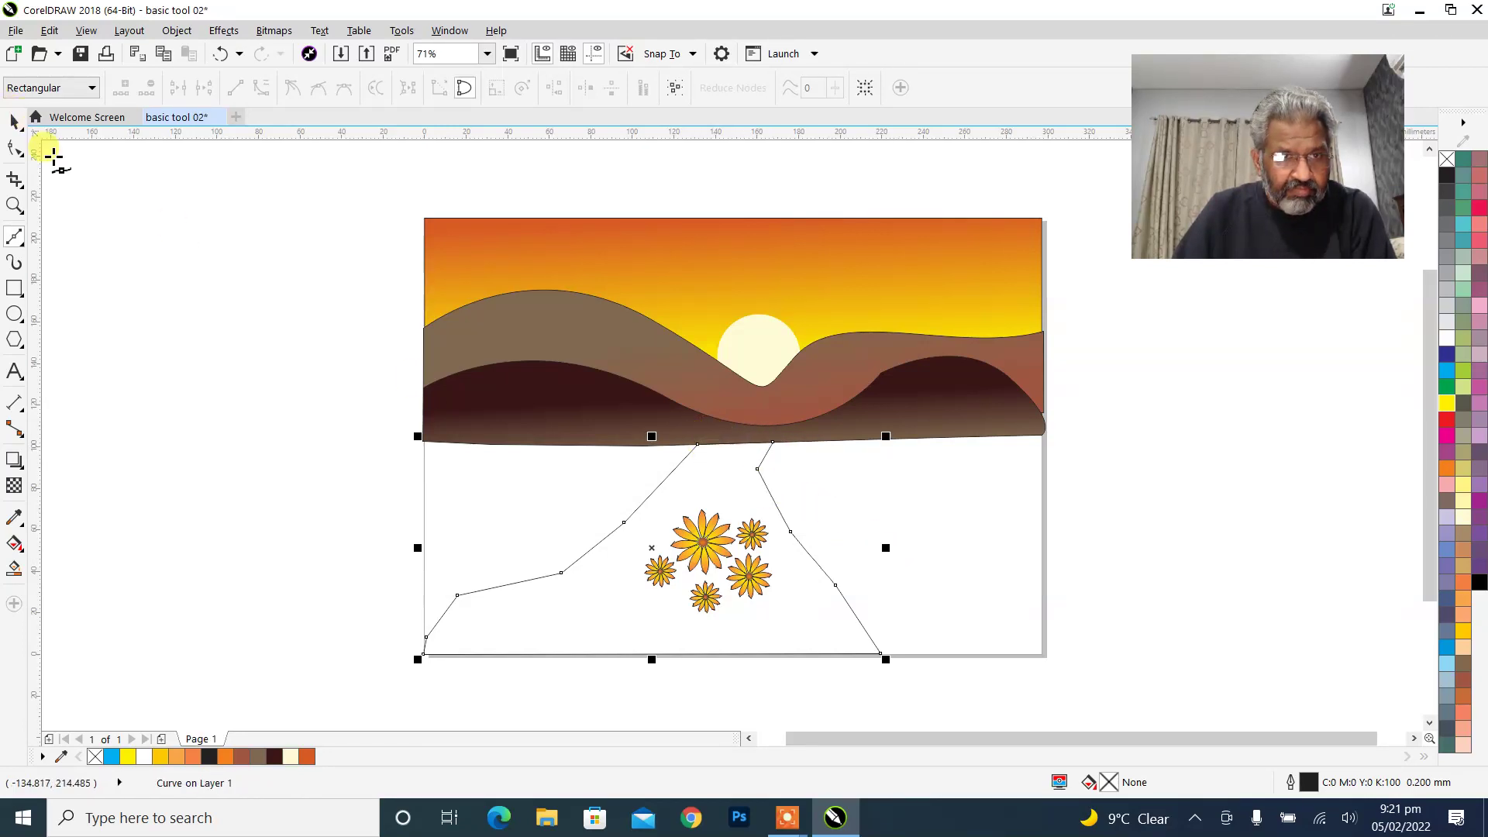
Give the river a gradient fill running from its bottom edge up to the hills, with light blue at the upper end.
click(15, 542)
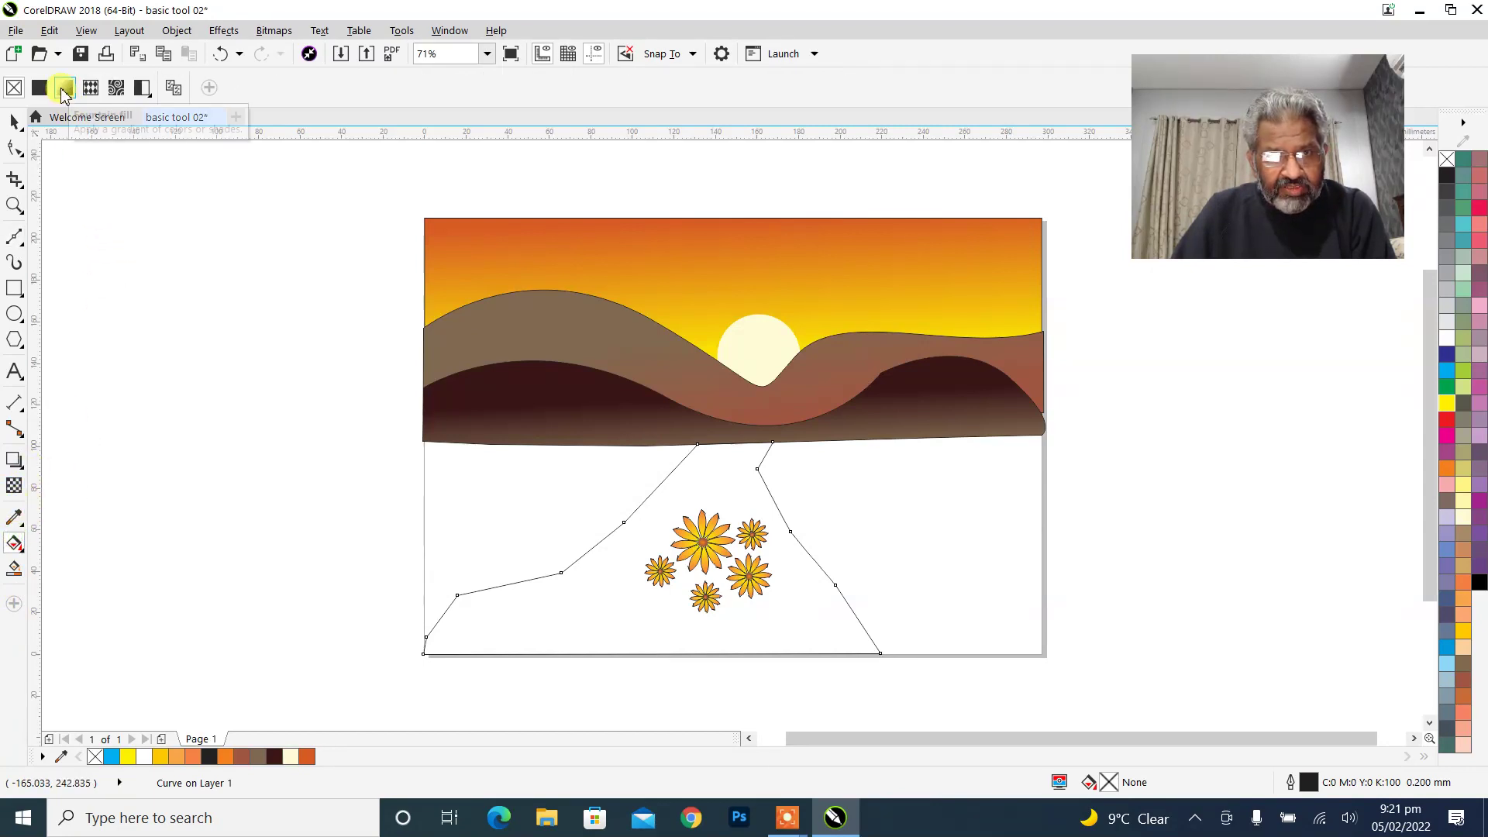
click(64, 88)
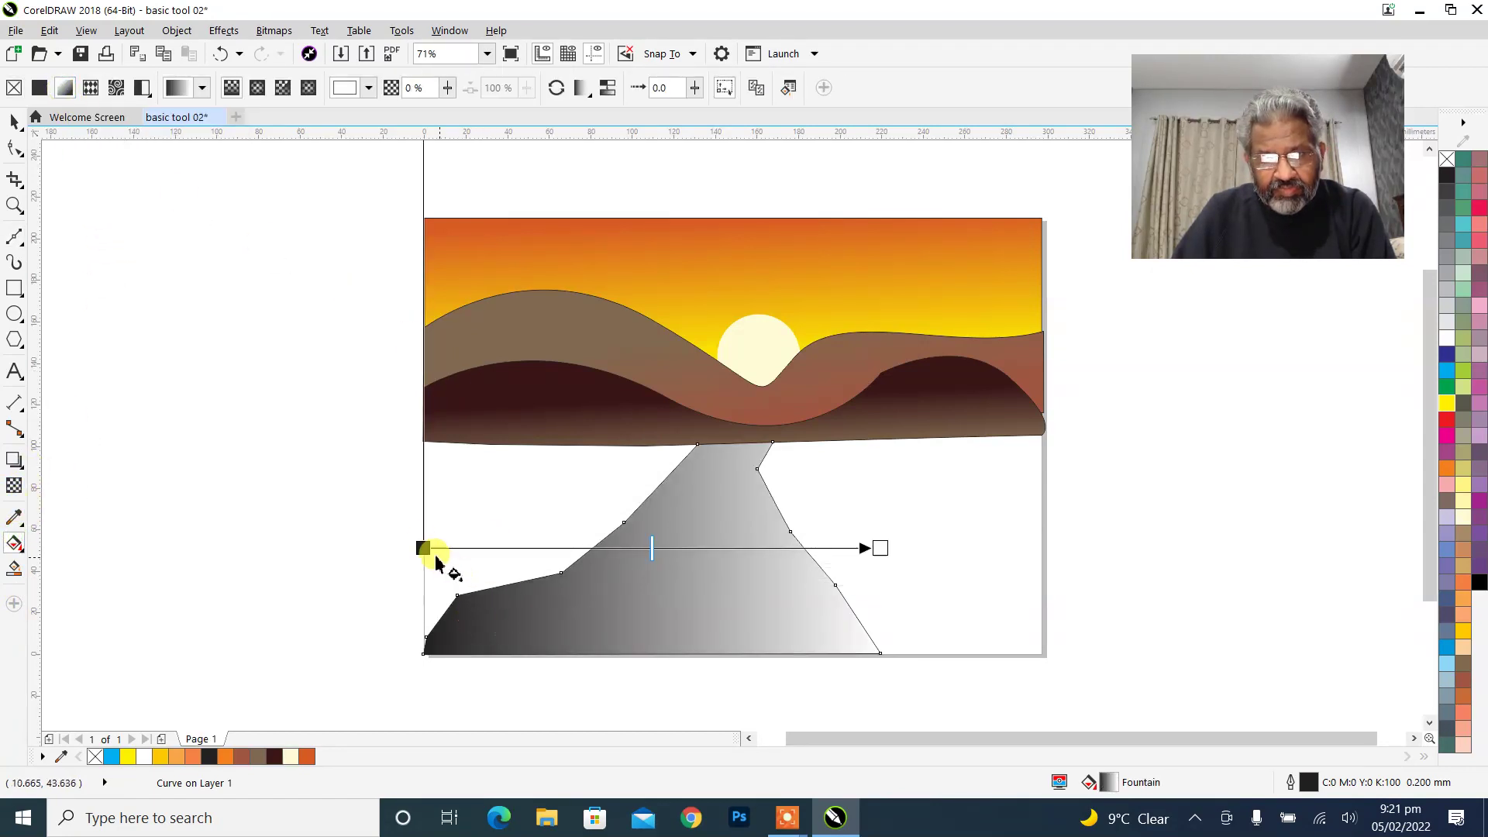
drag(423, 547, 667, 652)
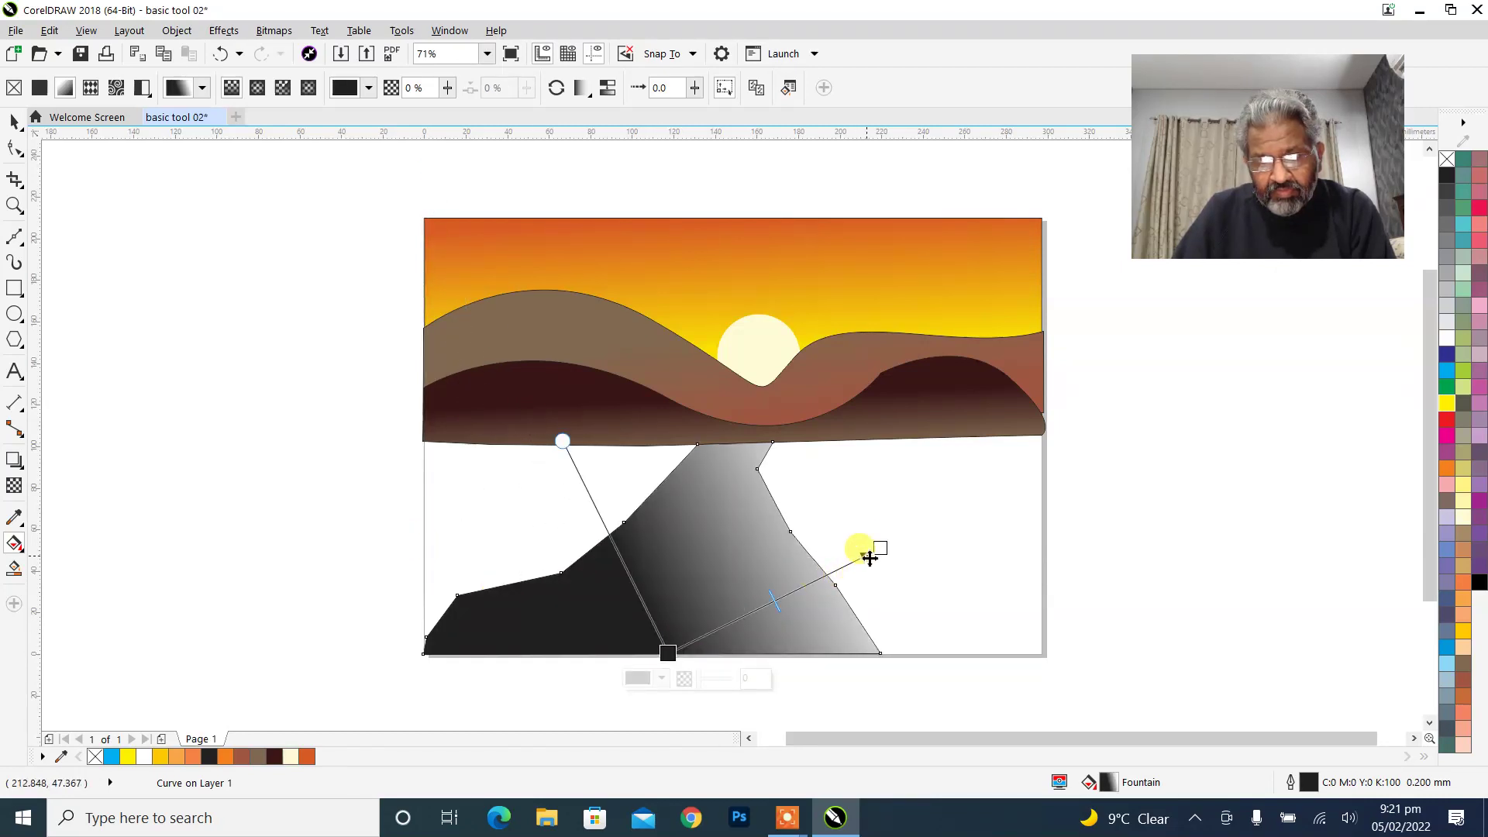
drag(869, 558, 728, 448)
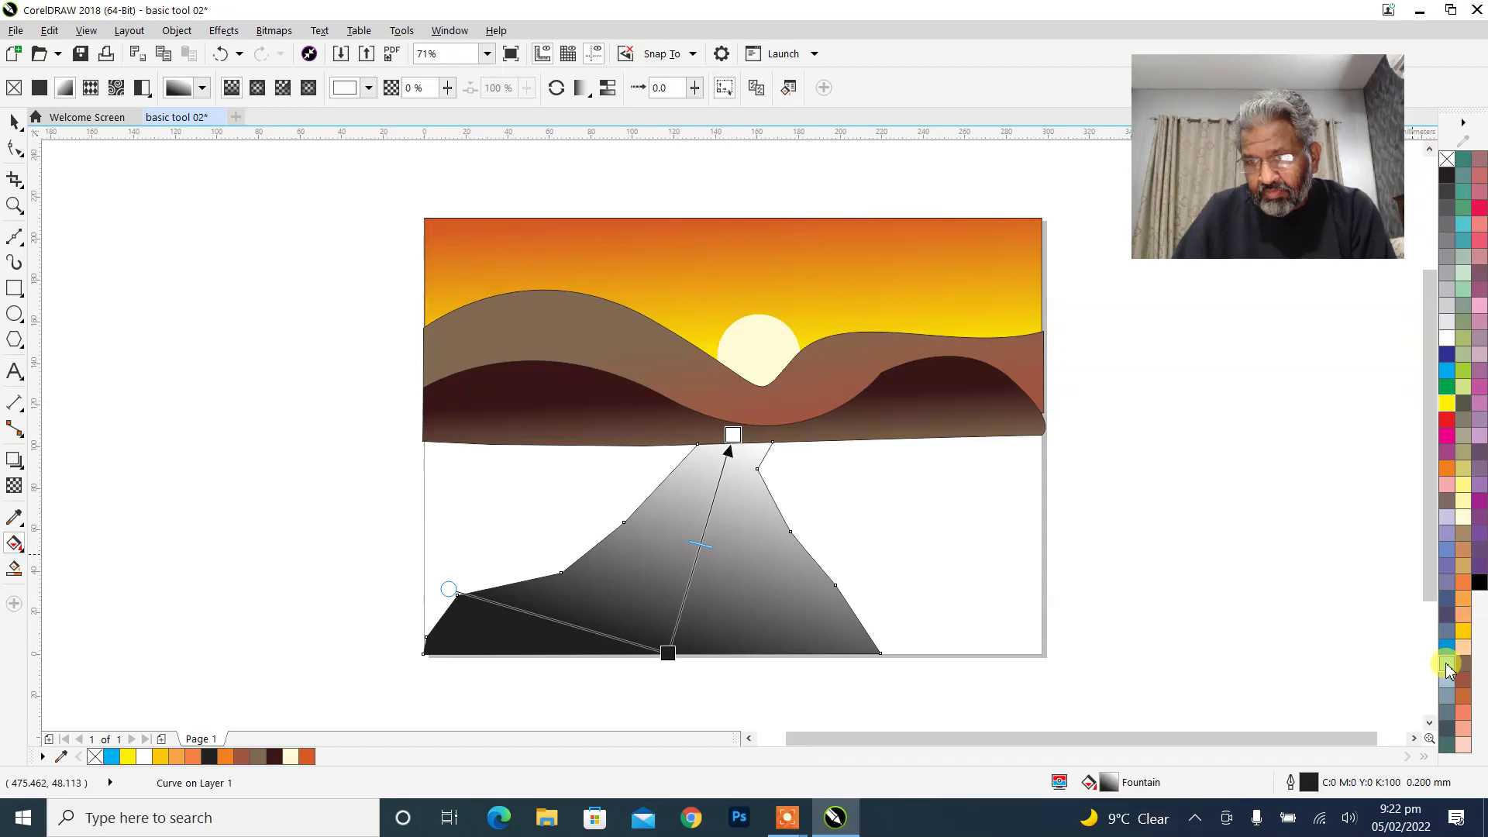
click(1447, 664)
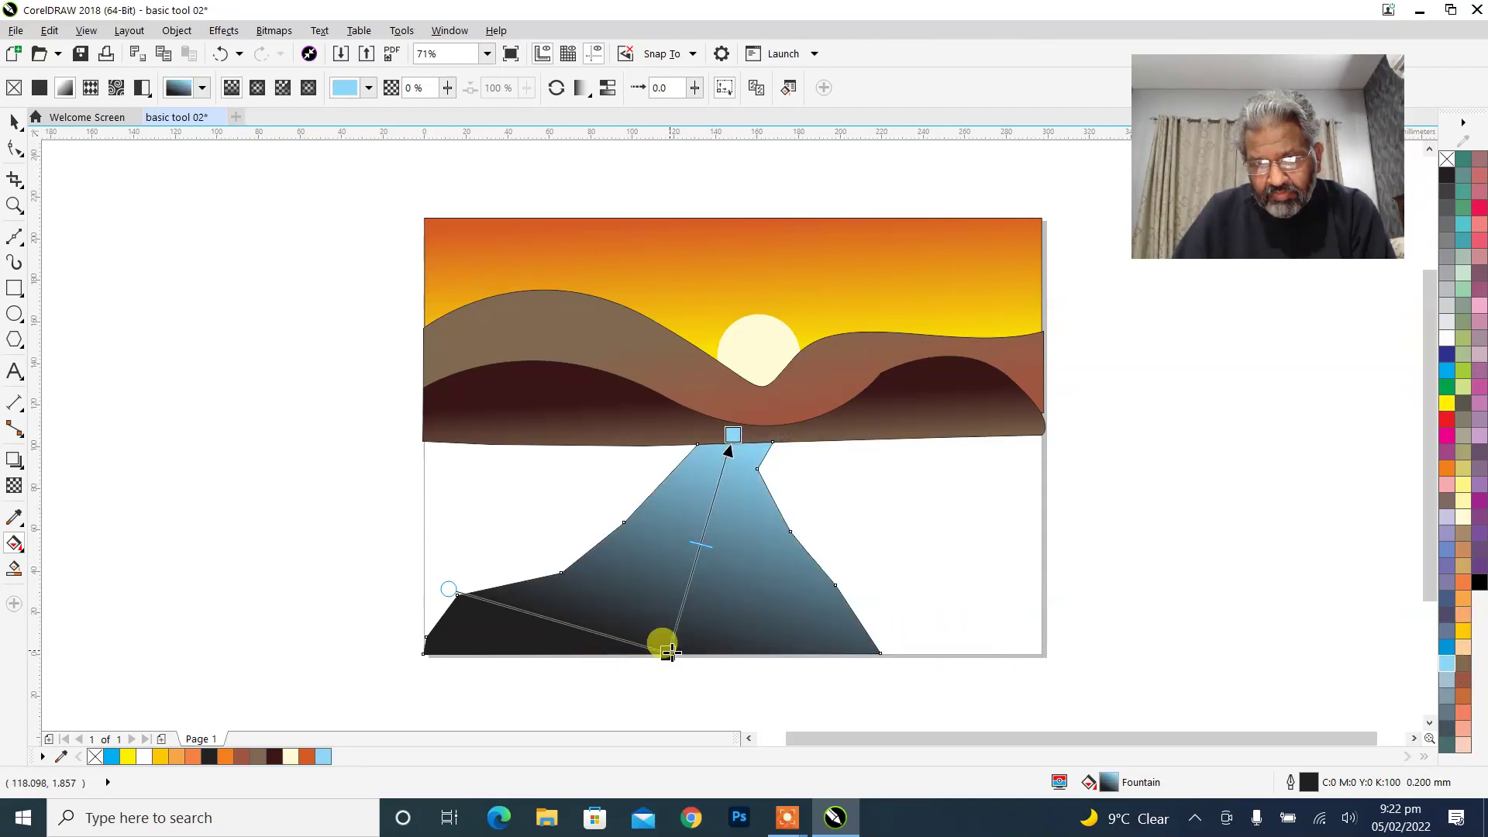
Try chartreuse, dull green and turquoise for the river gradient's lower end, settle on pale green, and deselect the river.
click(668, 654)
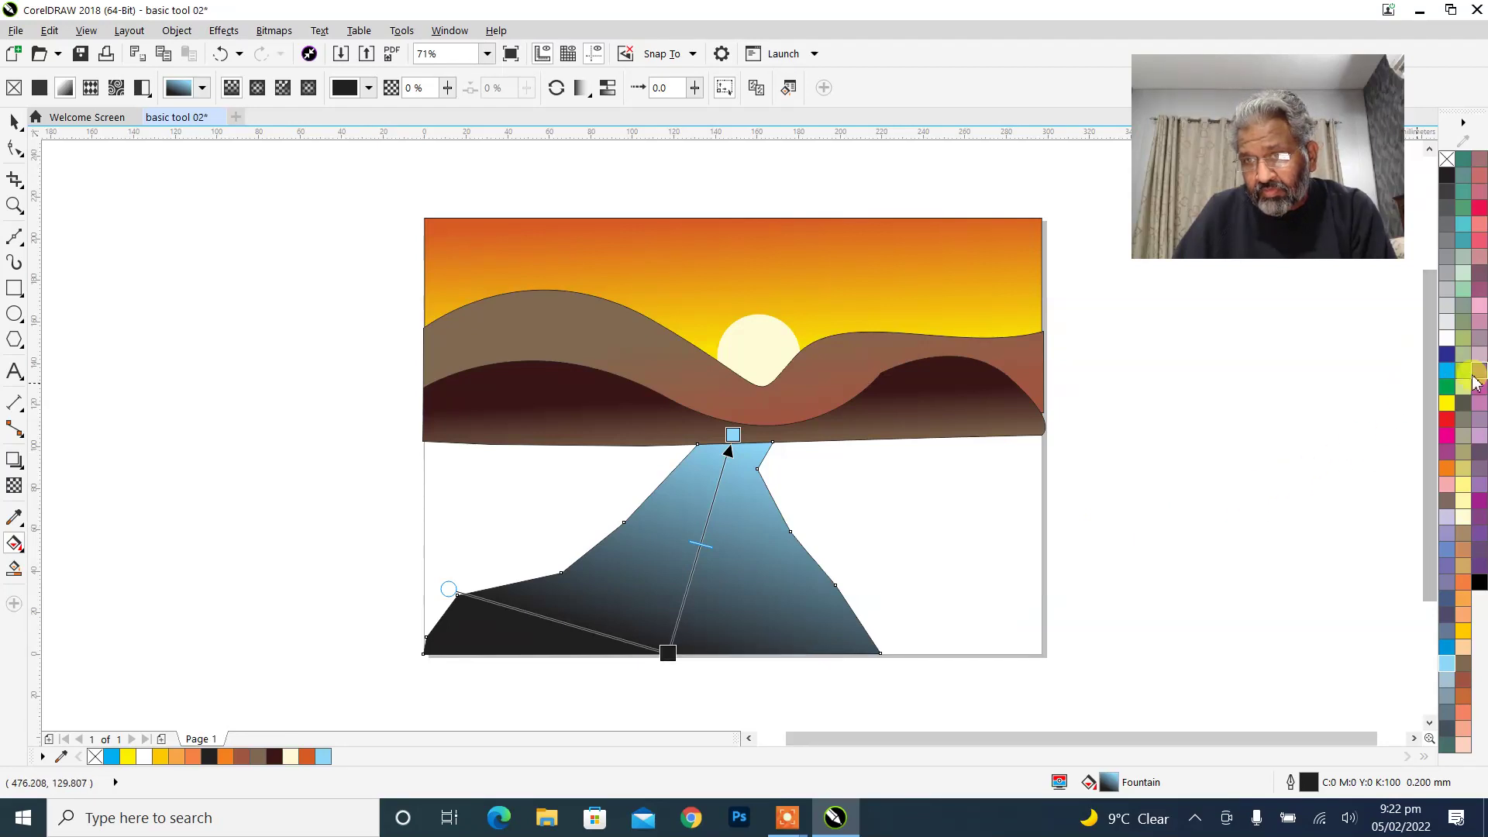
click(1463, 372)
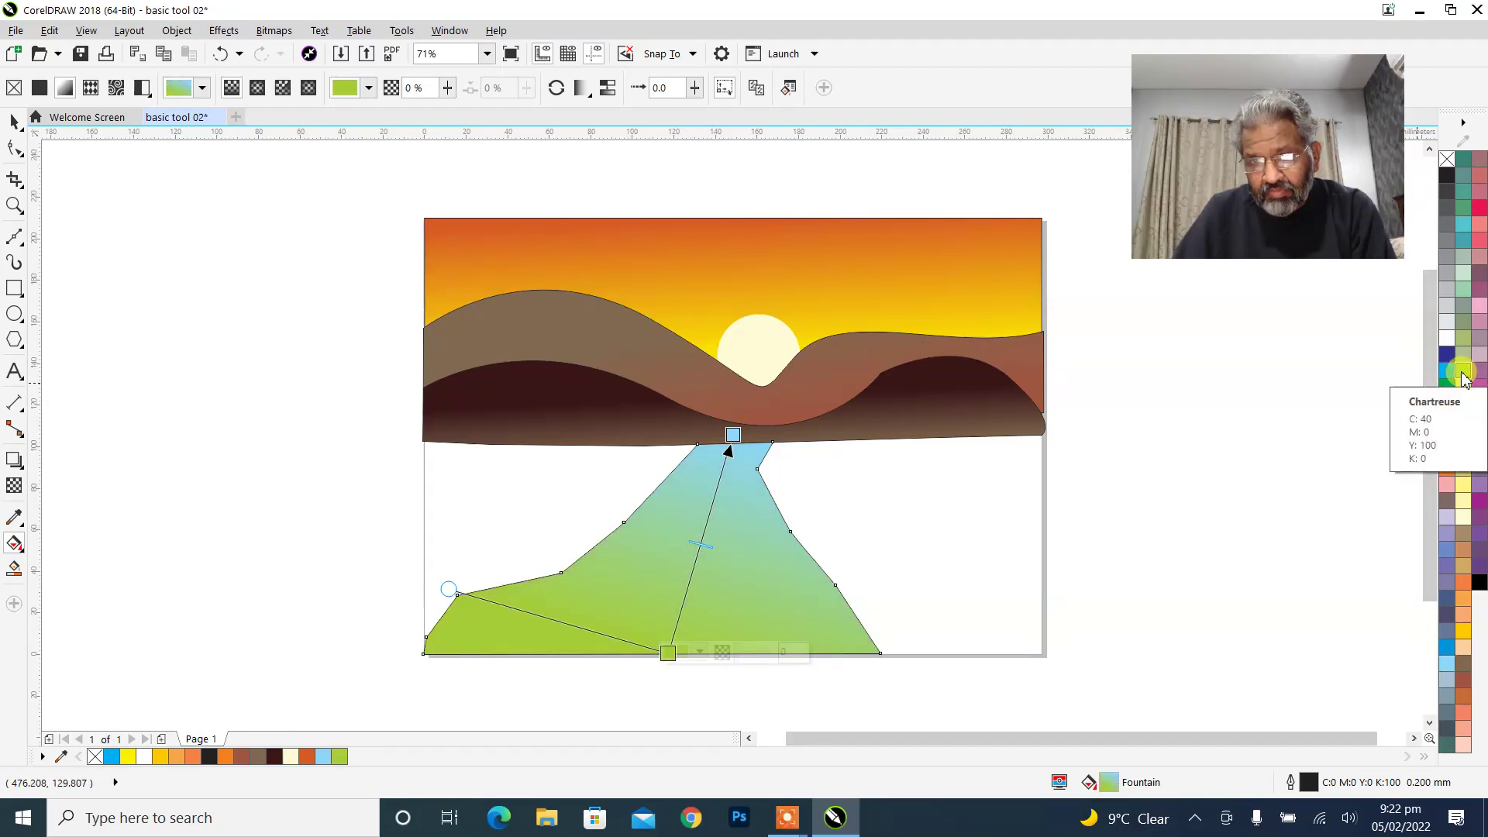
click(1463, 359)
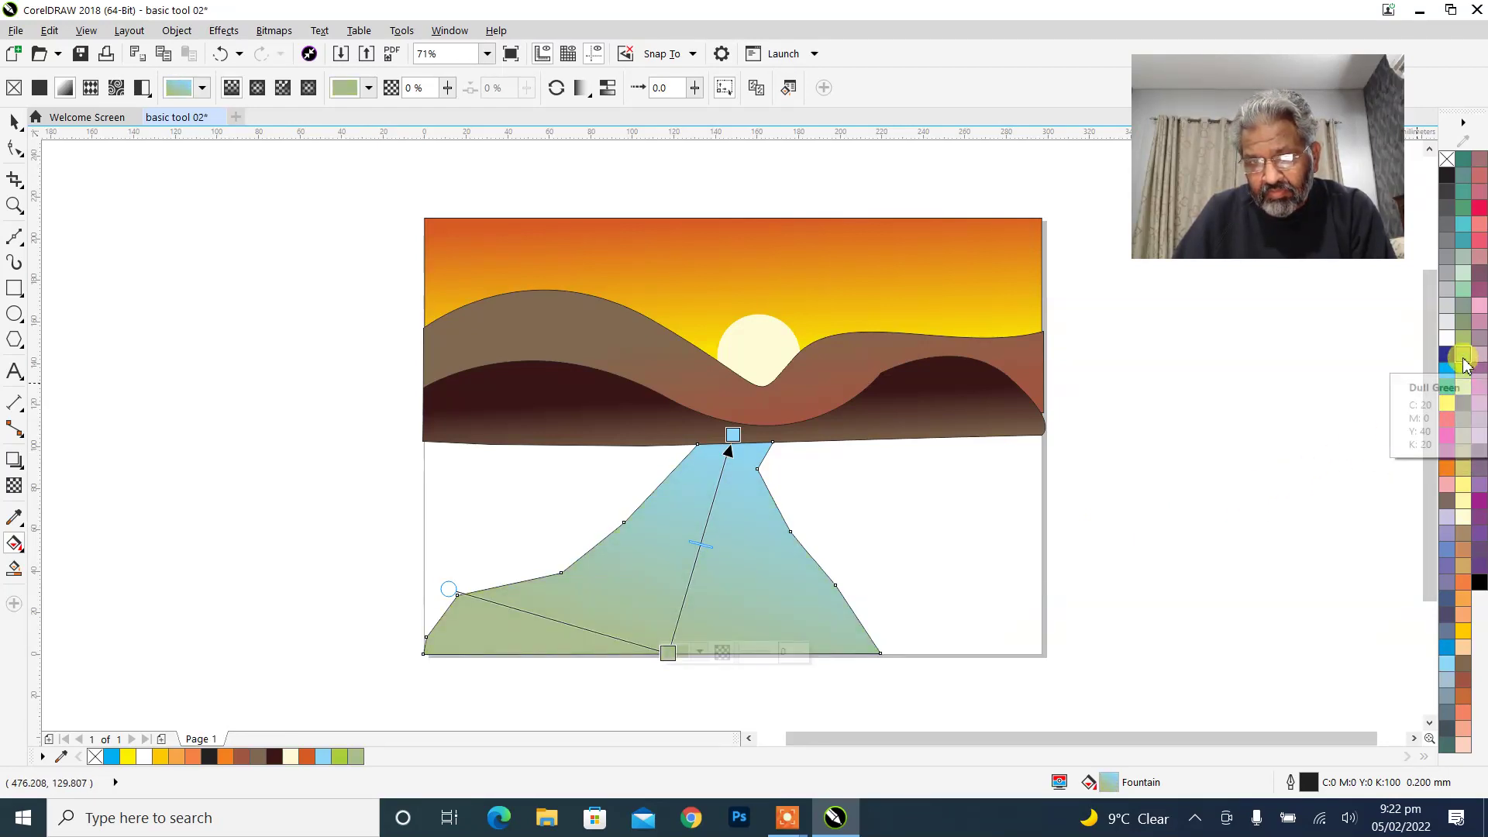
click(1463, 226)
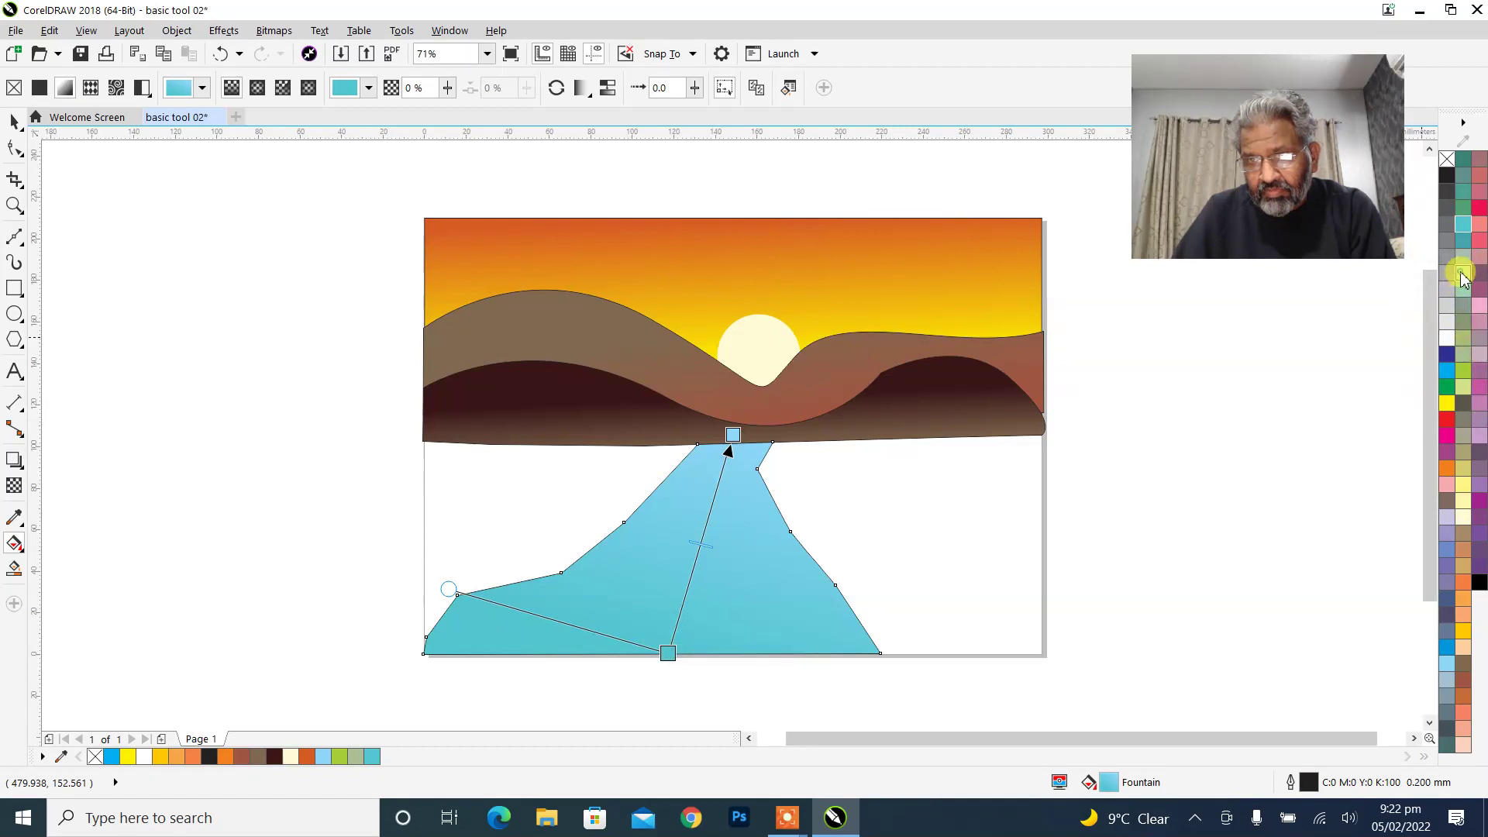
click(1463, 275)
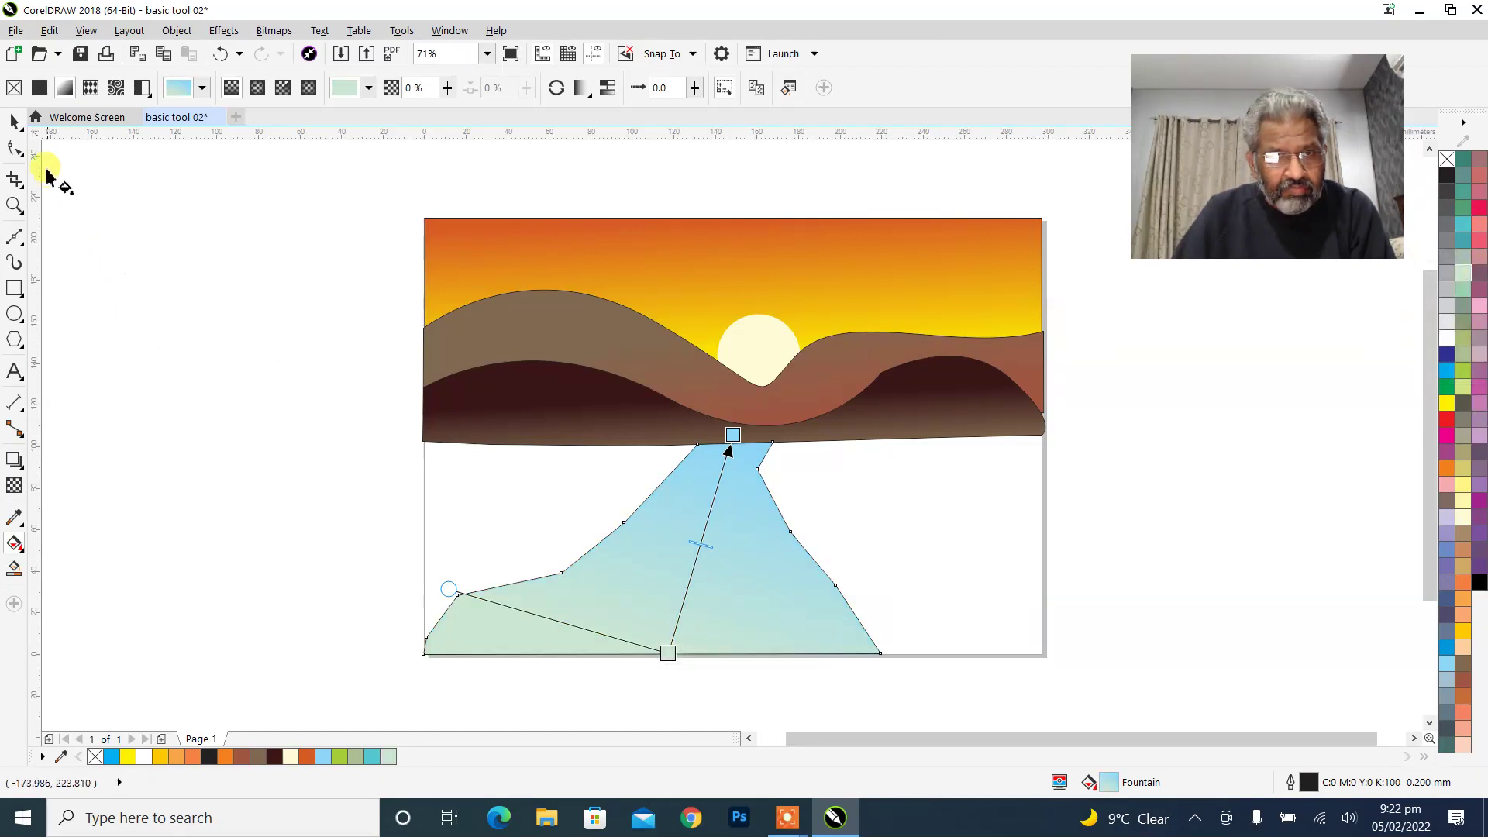
click(15, 121)
click(97, 242)
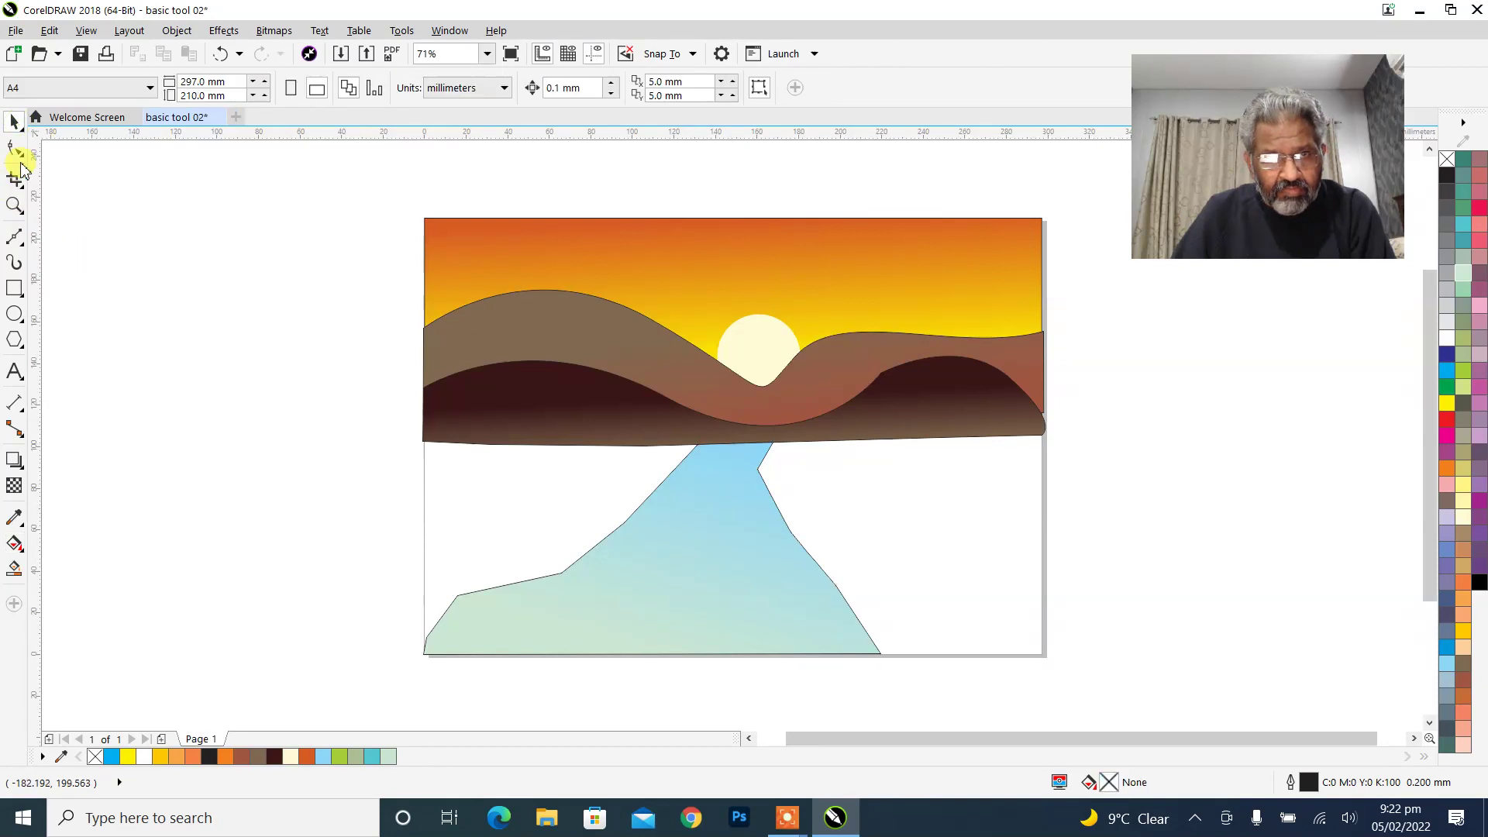
Add a page-sized rectangle behind the artwork, lower its upper edge to the hills' base at about 105.6 mm high, and fill it dark green.
click(15, 290)
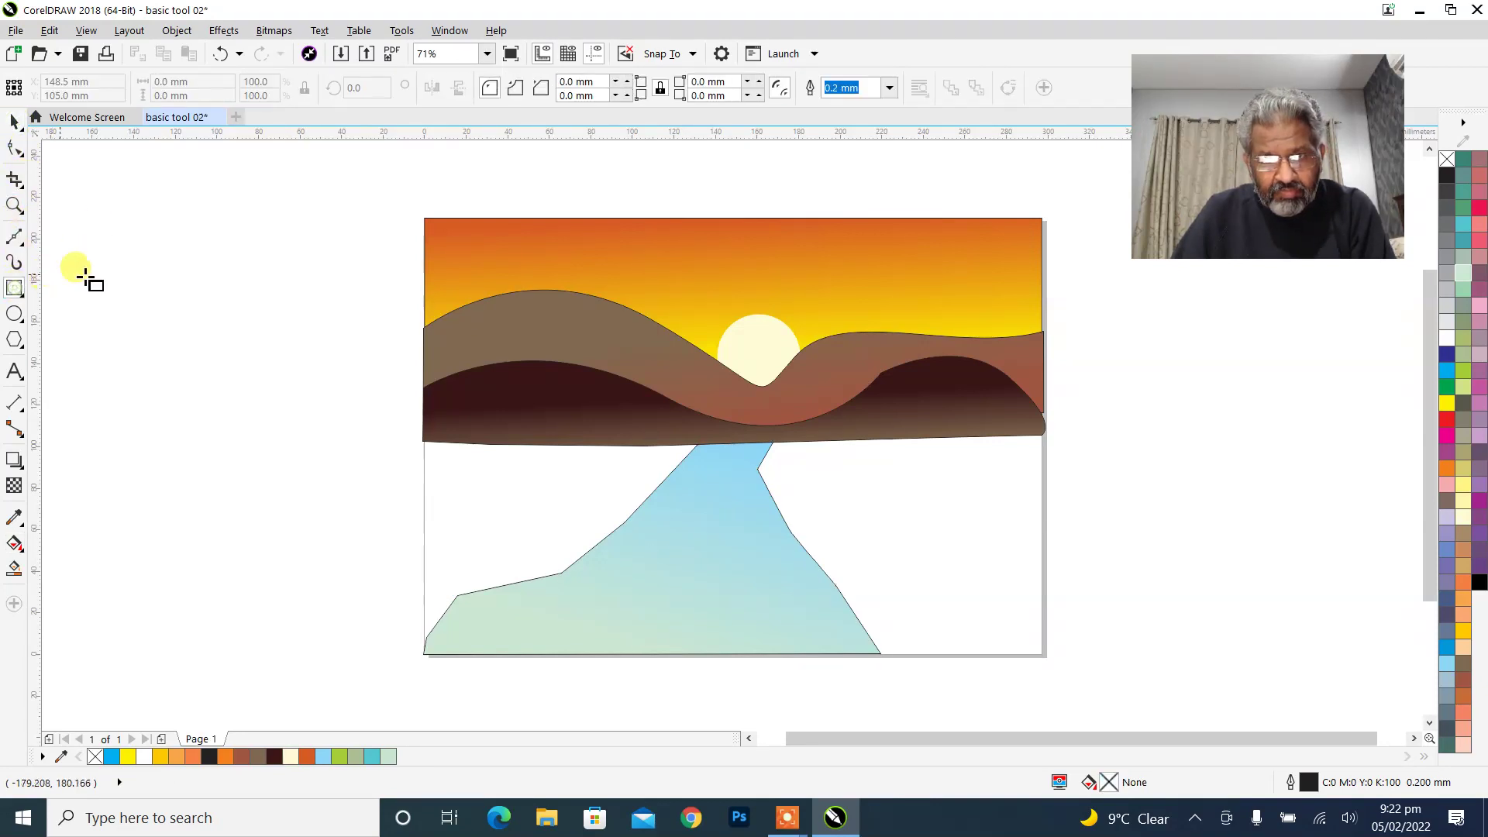
double_click(14, 289)
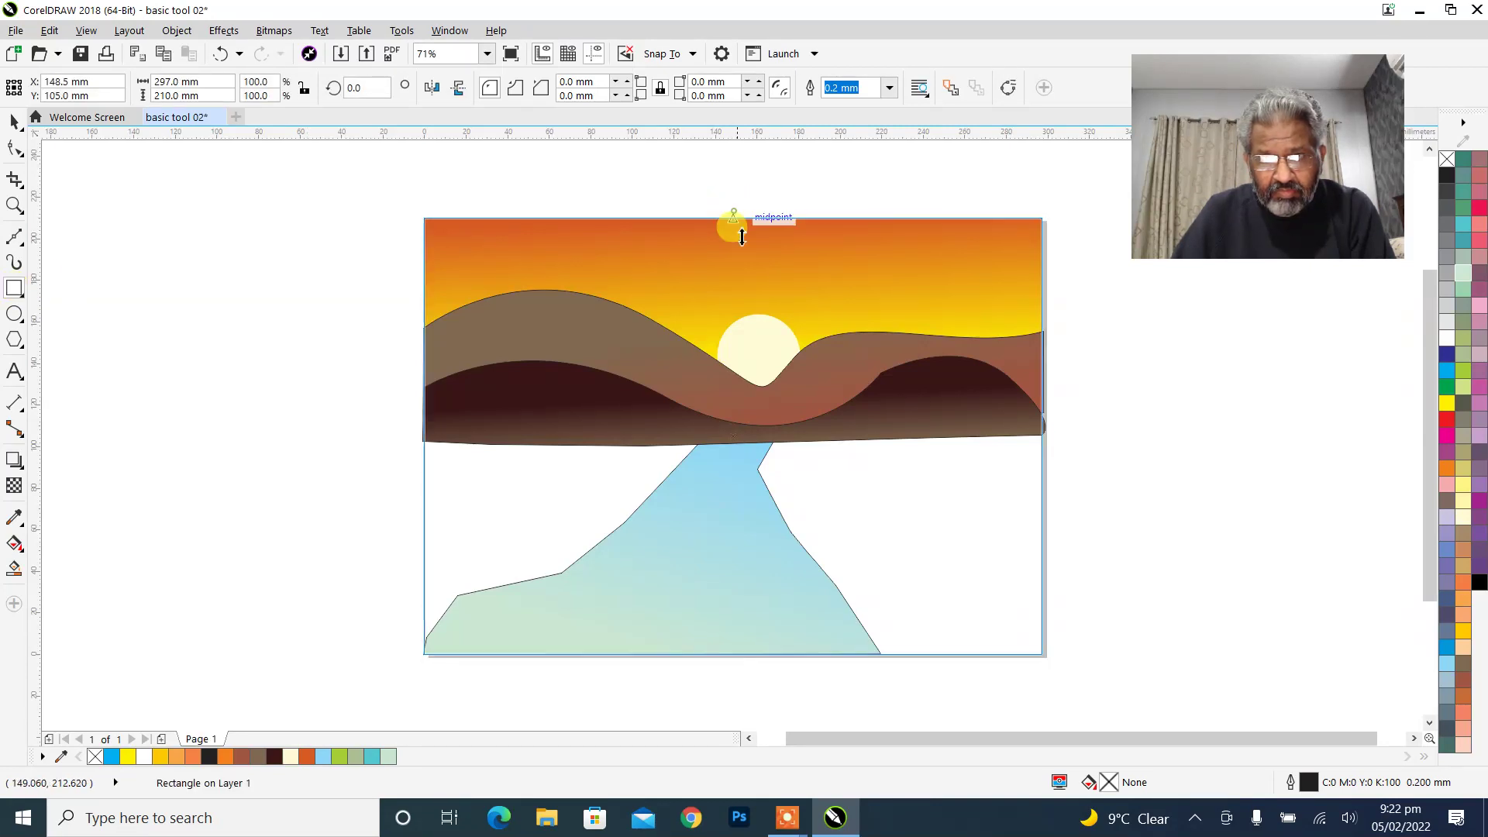
drag(741, 238, 742, 434)
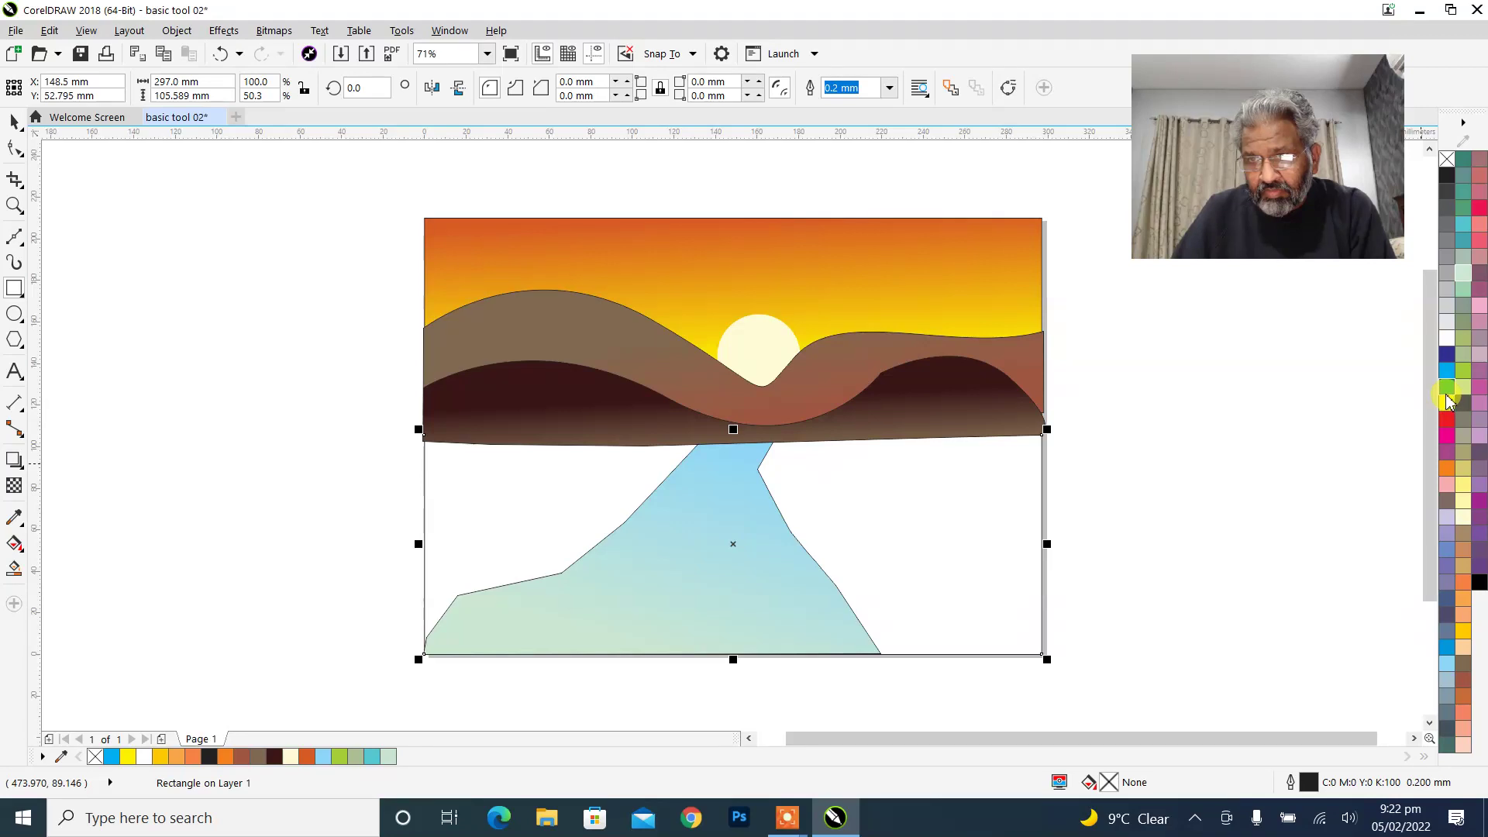
click(1446, 395)
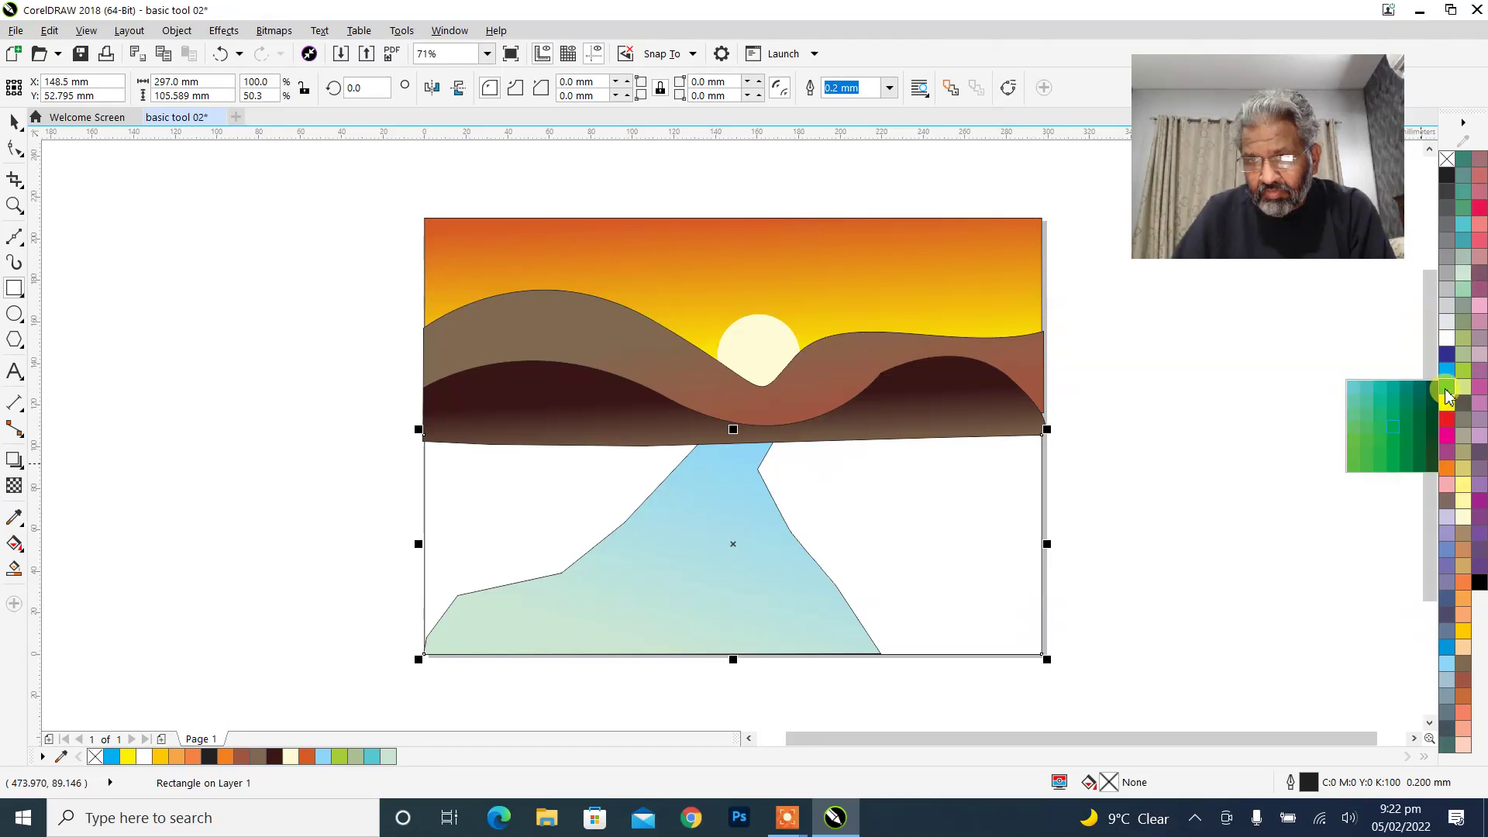
click(1434, 467)
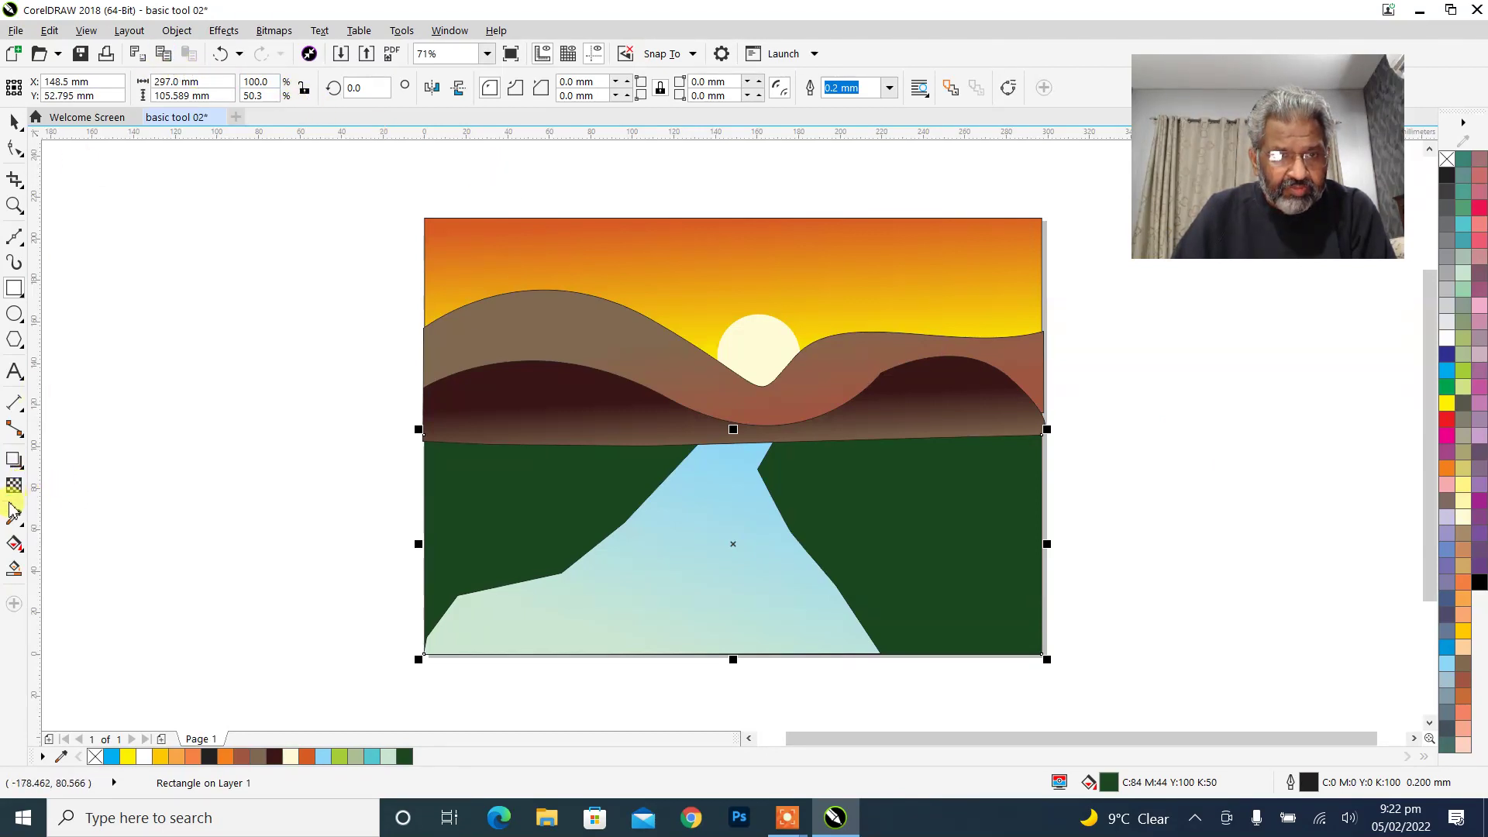
Apply a gradient fill to the green ground rectangle, running from its bottom edge up to the base of the hills.
click(12, 545)
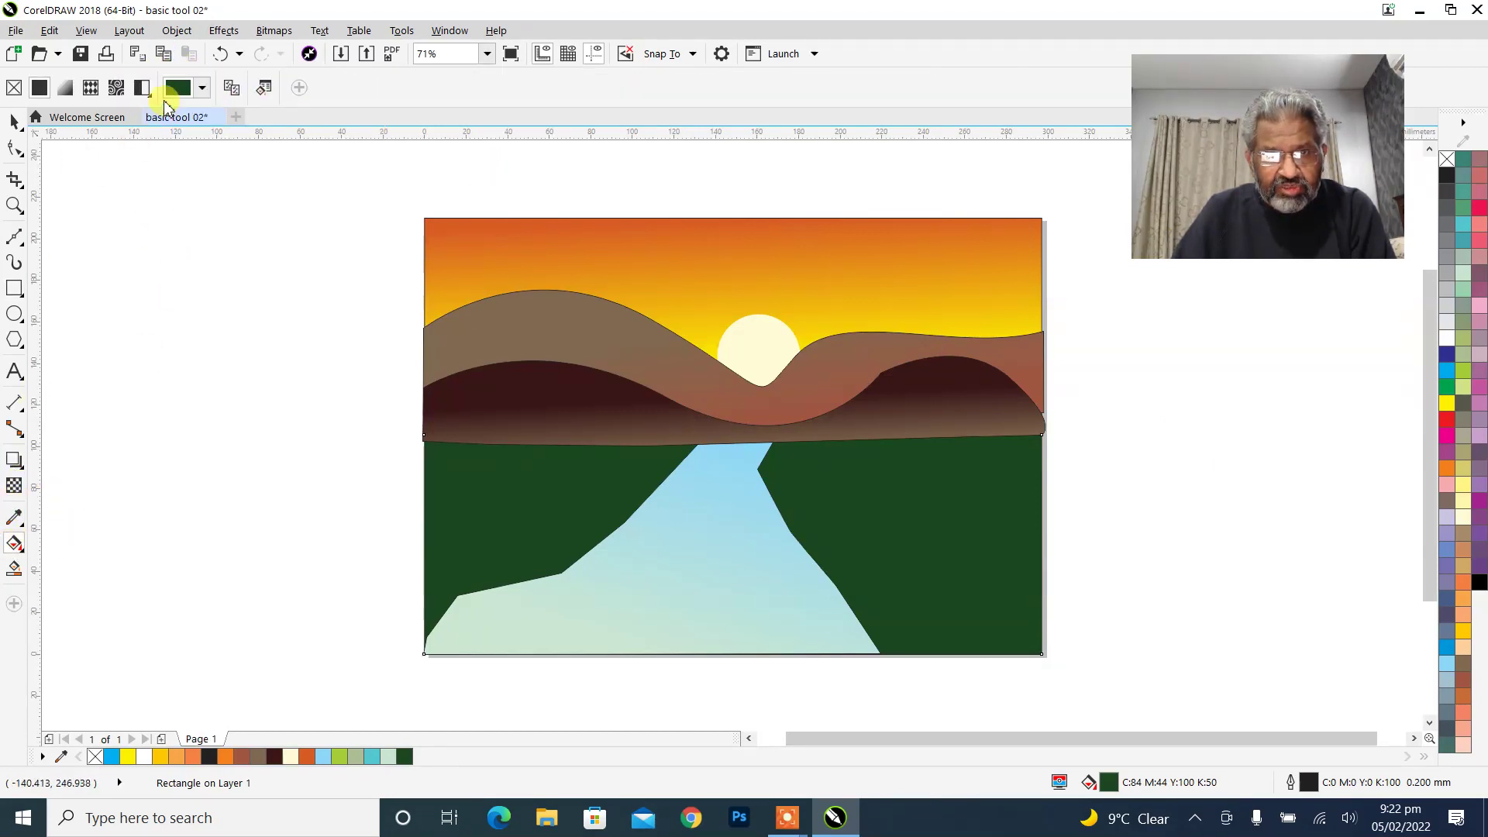
click(63, 88)
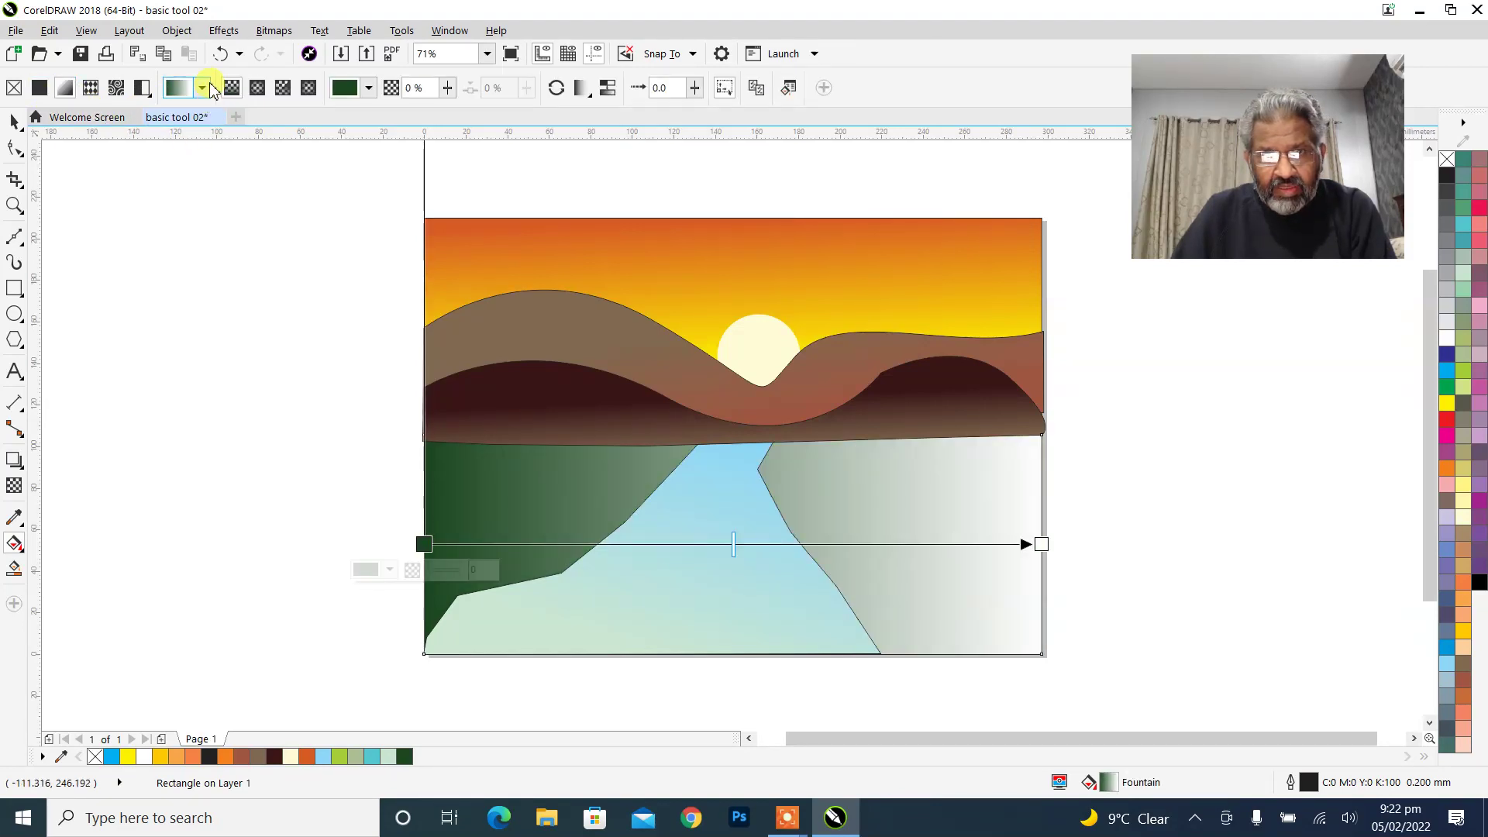
drag(422, 543, 693, 652)
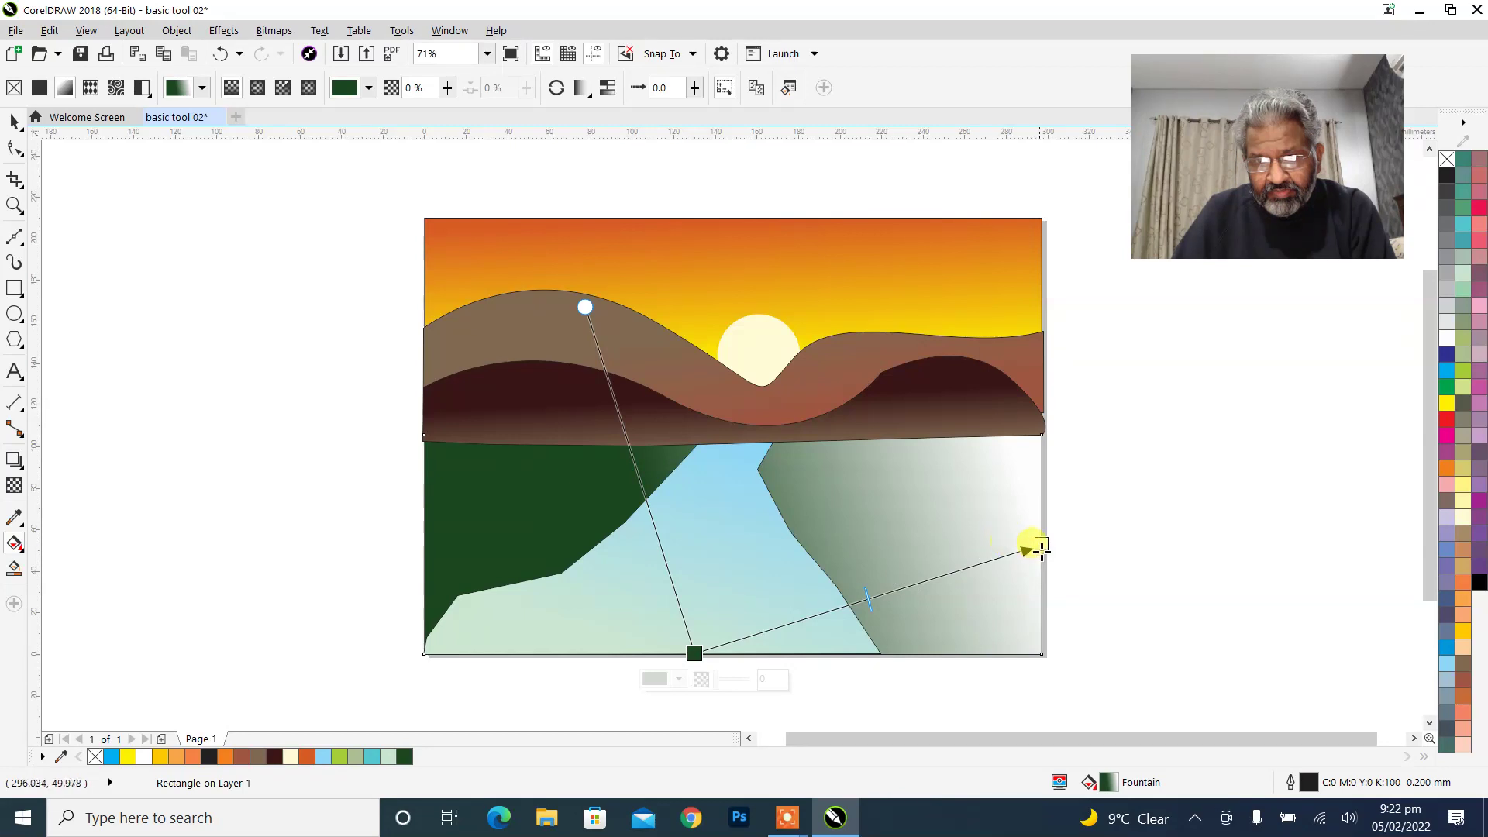
drag(1041, 547, 720, 435)
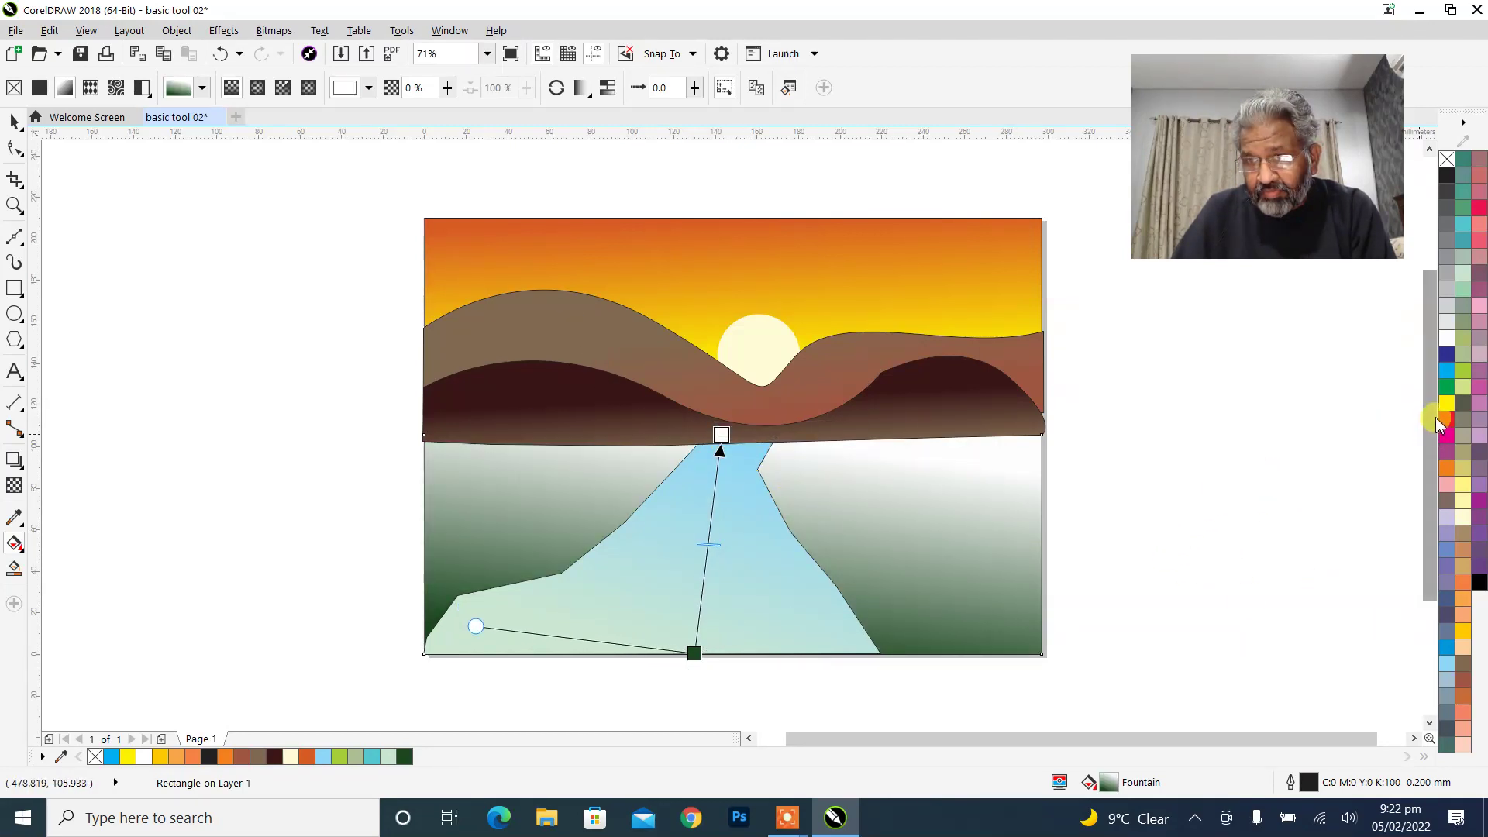
Try other swatches for the ground gradient's upper end and settle on a deep shade of green.
click(1449, 746)
click(1463, 746)
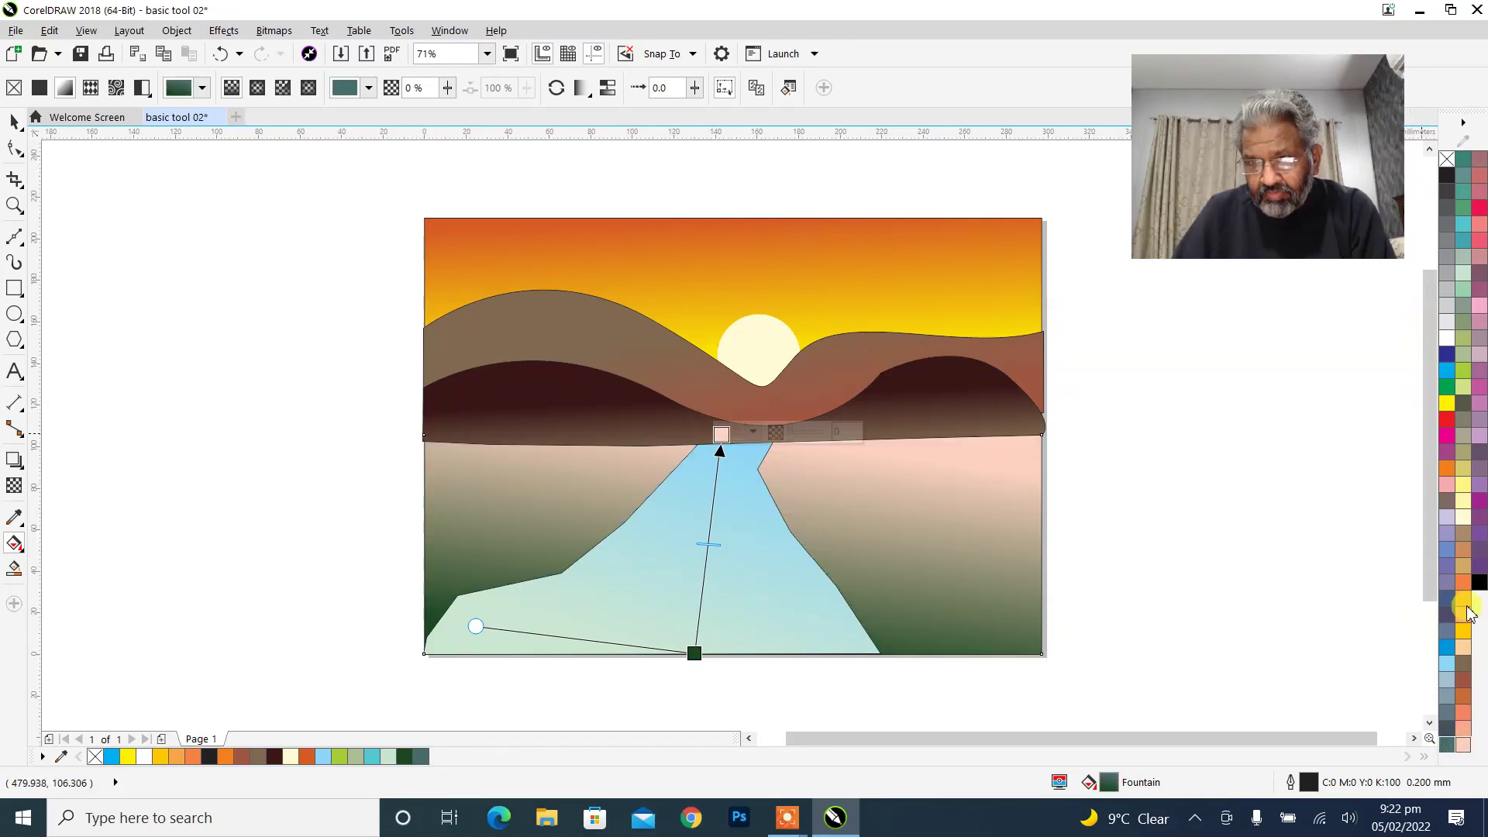
click(1450, 390)
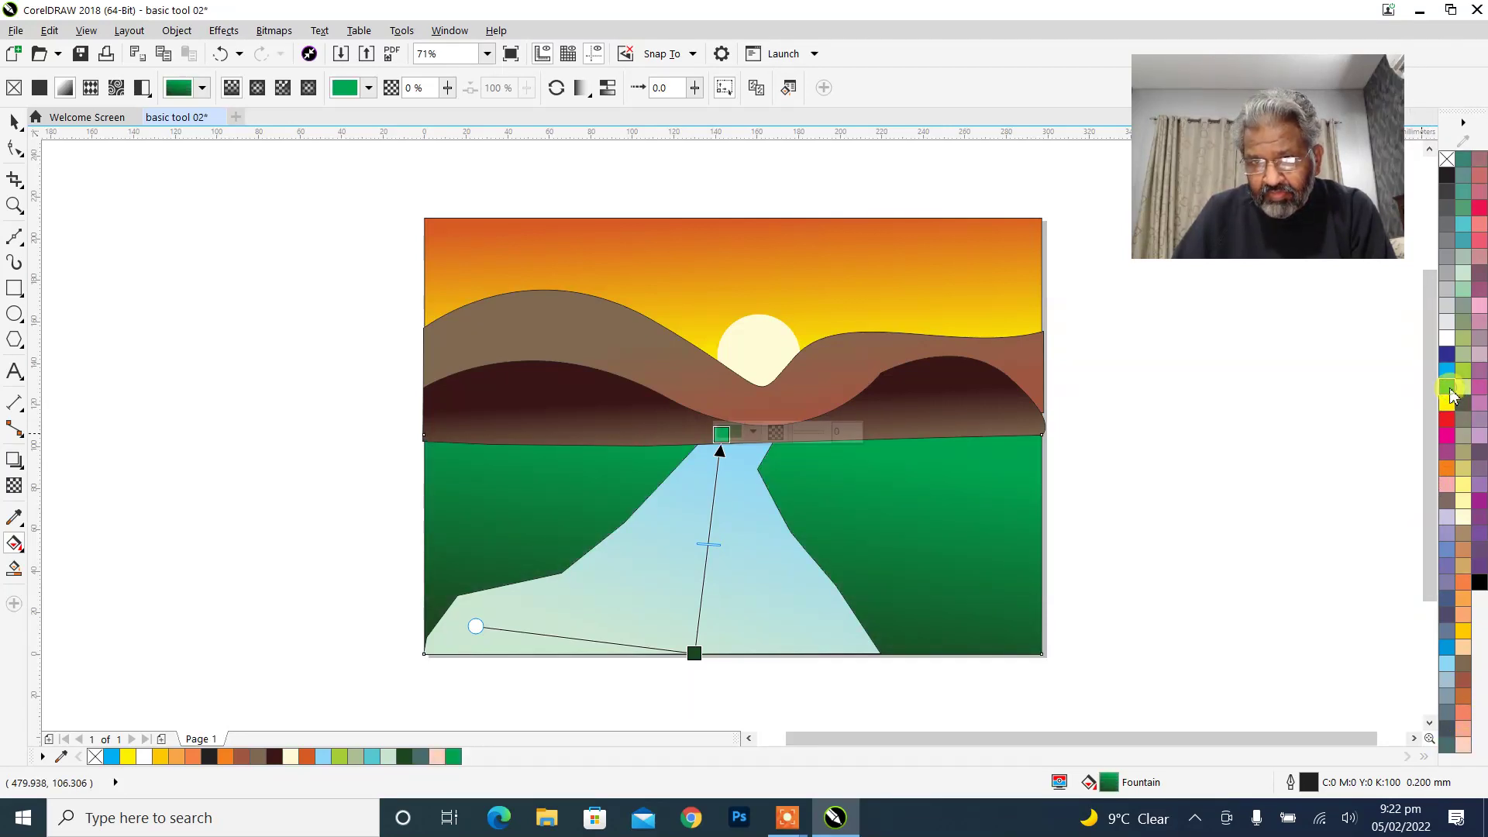
drag(1451, 395, 1421, 454)
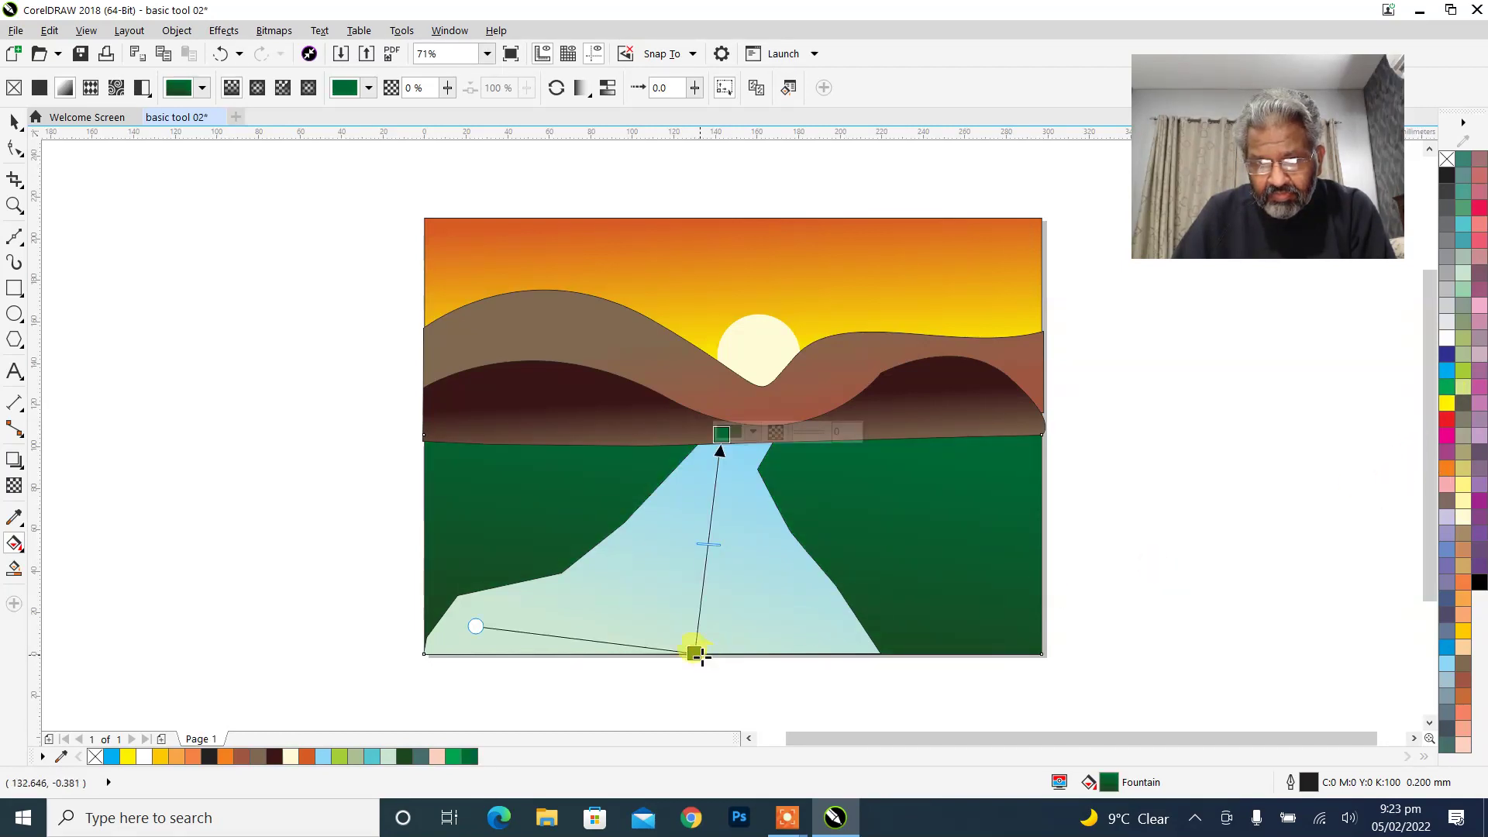
Straighten the ground gradient to vertical and set its lower end to a near-black green, about C76 M58 Y75 K82.
drag(700, 656, 721, 656)
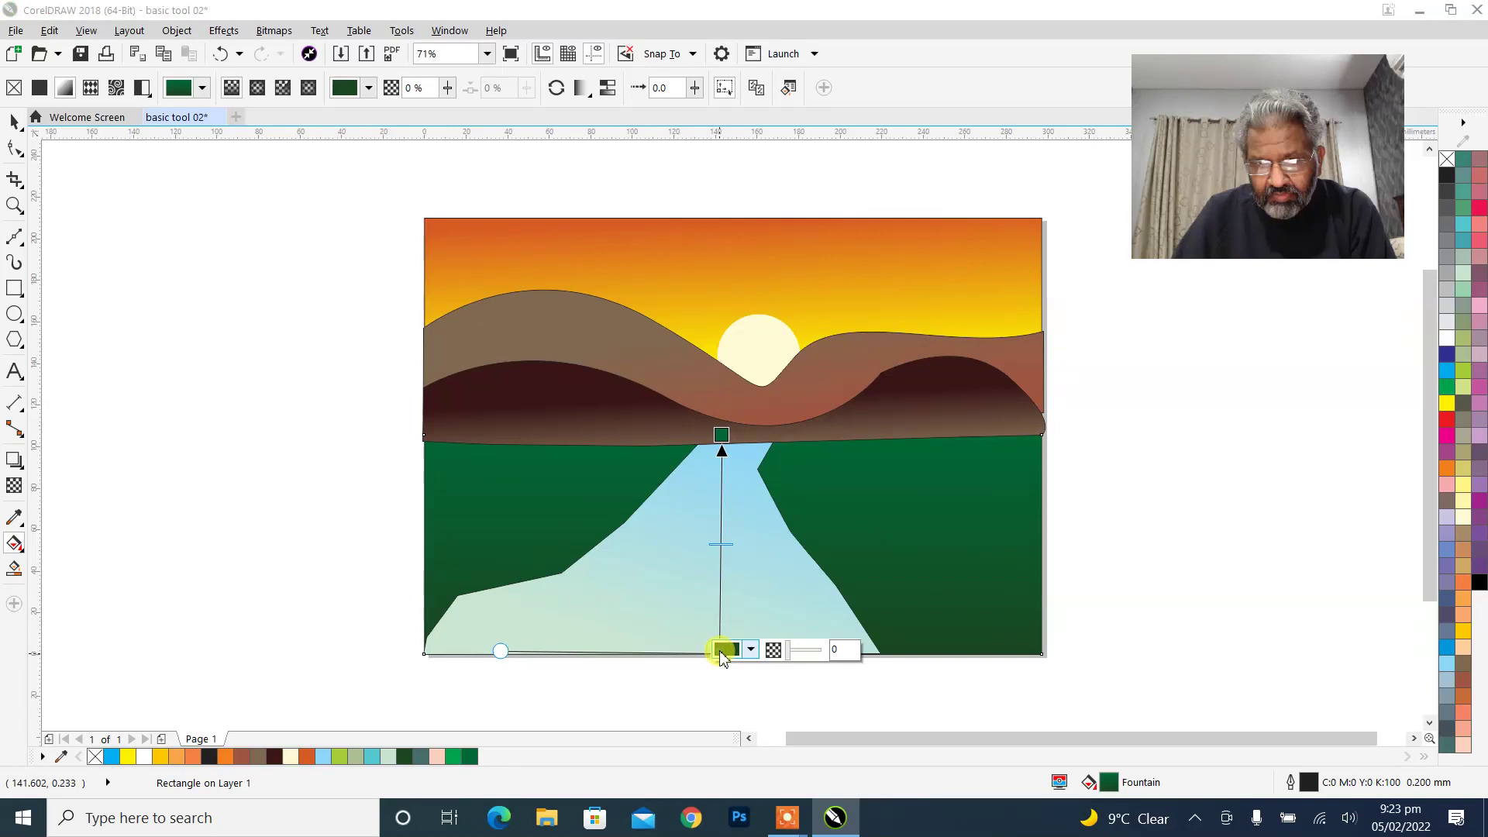
click(722, 650)
drag(761, 602, 798, 592)
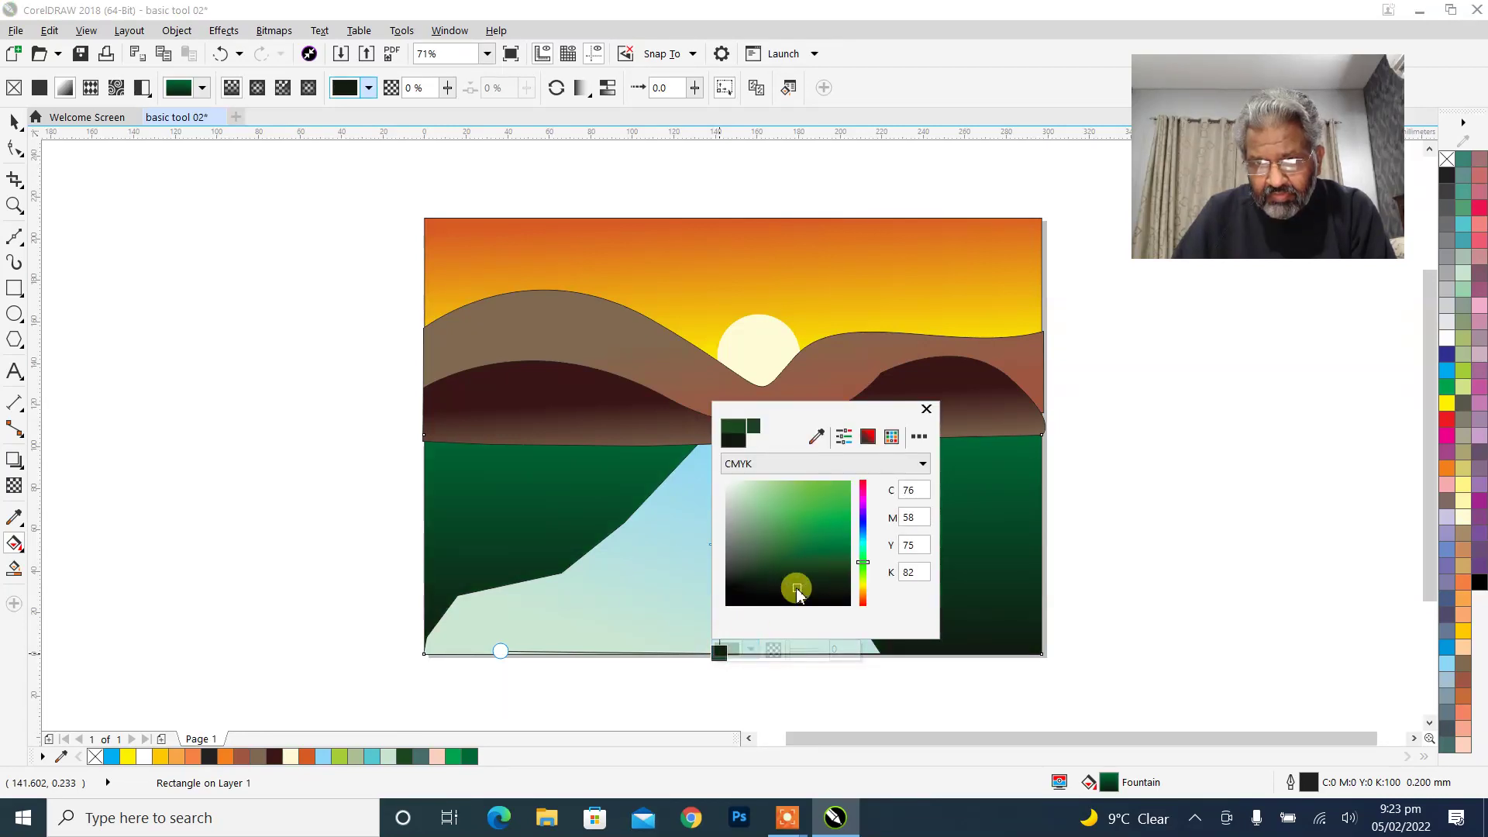
click(926, 409)
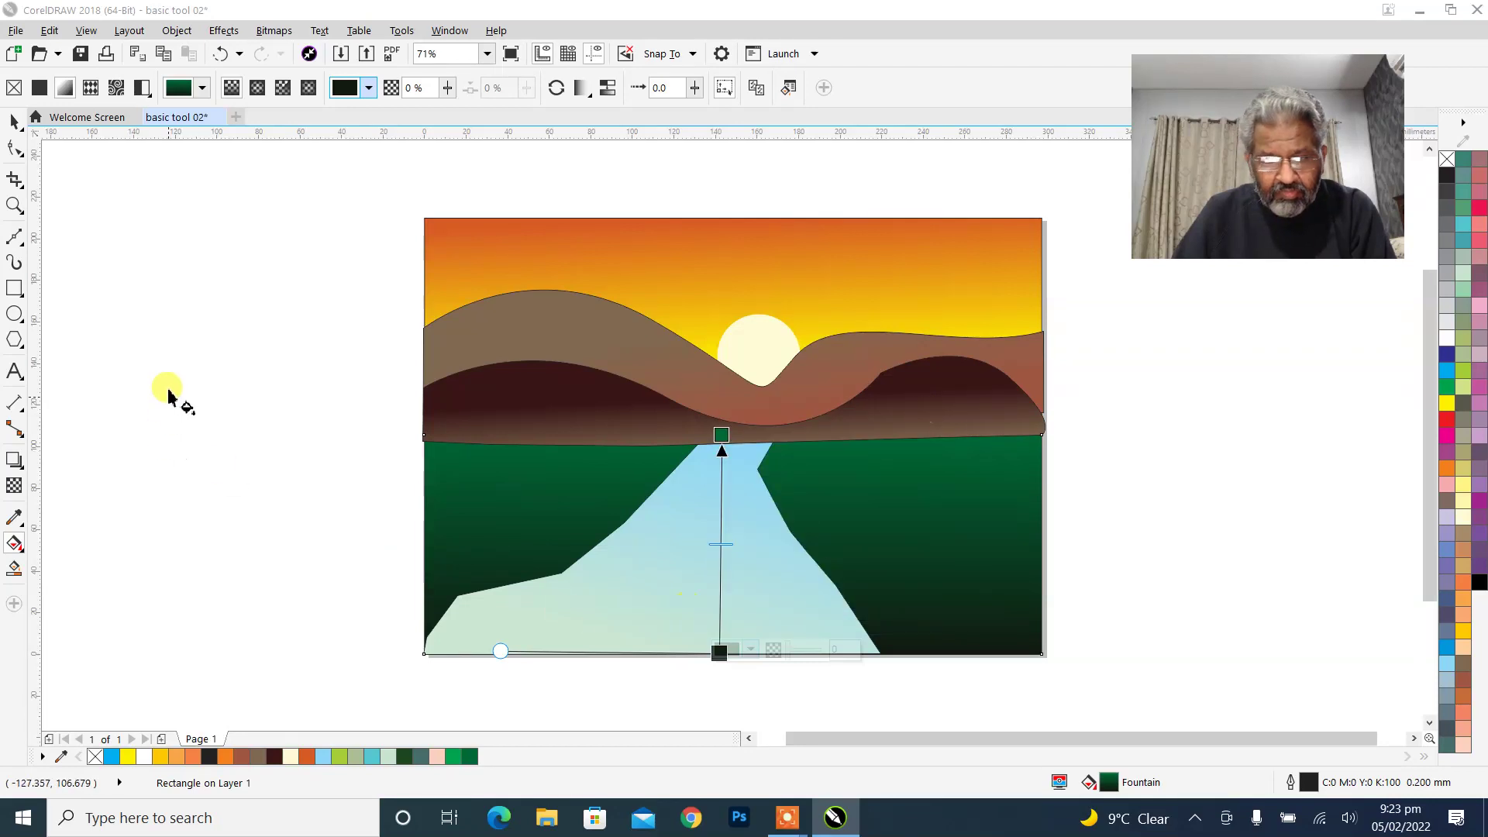
click(13, 122)
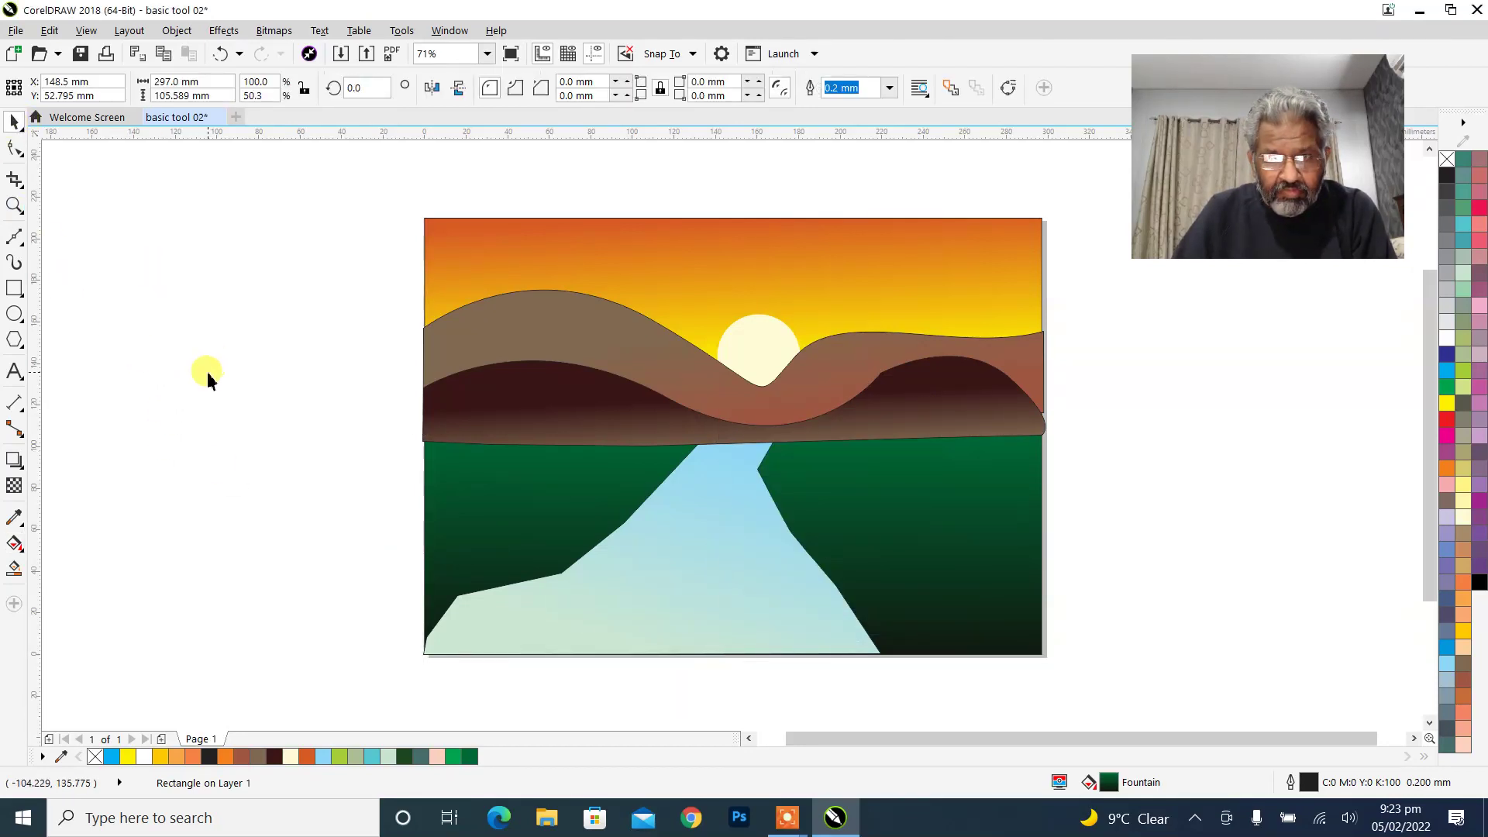
Move the river's lower right corner node about 23.5 mm inward along the page's bottom edge.
click(743, 513)
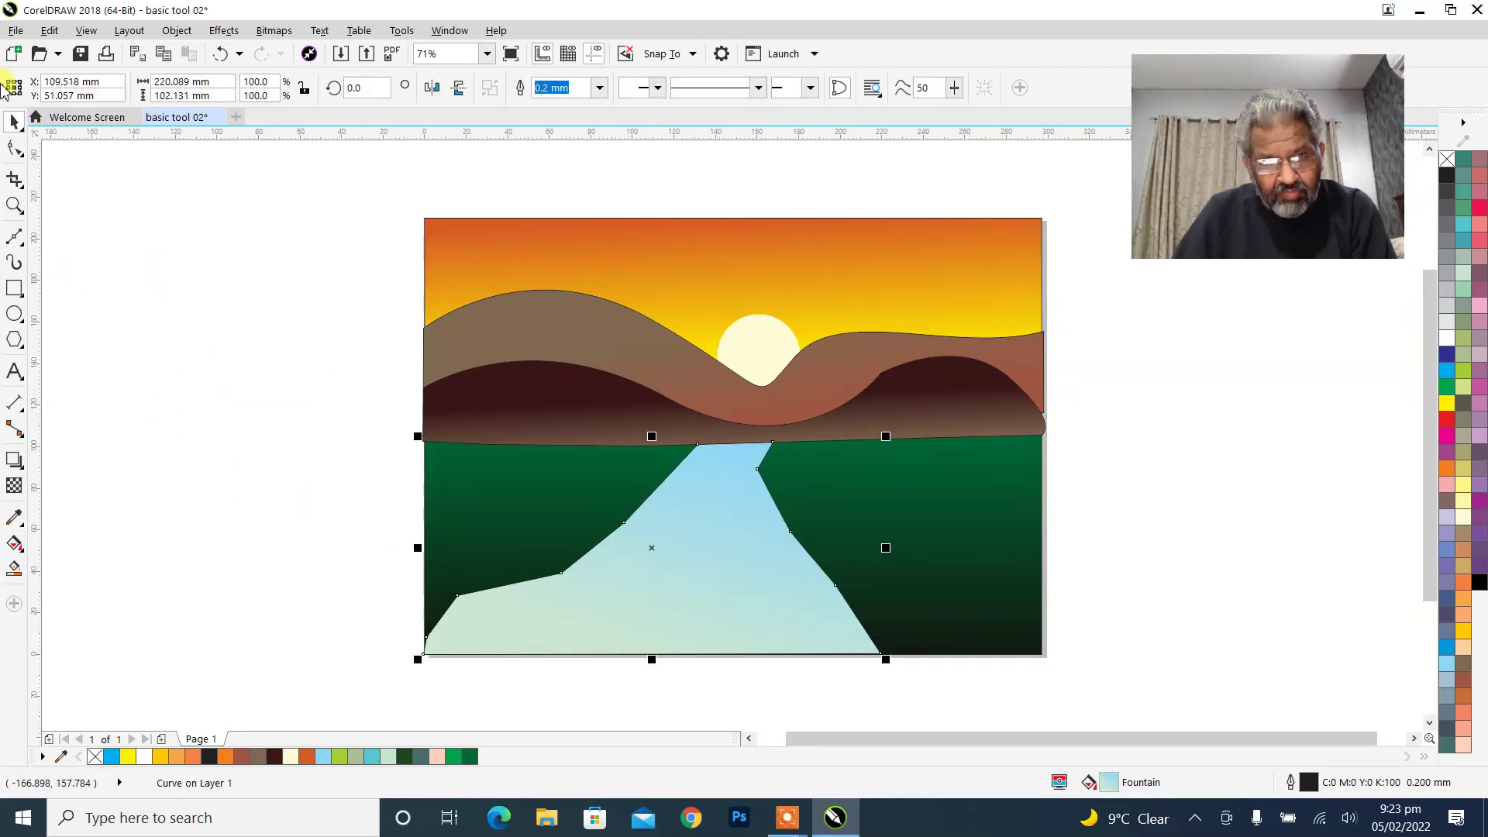
click(17, 148)
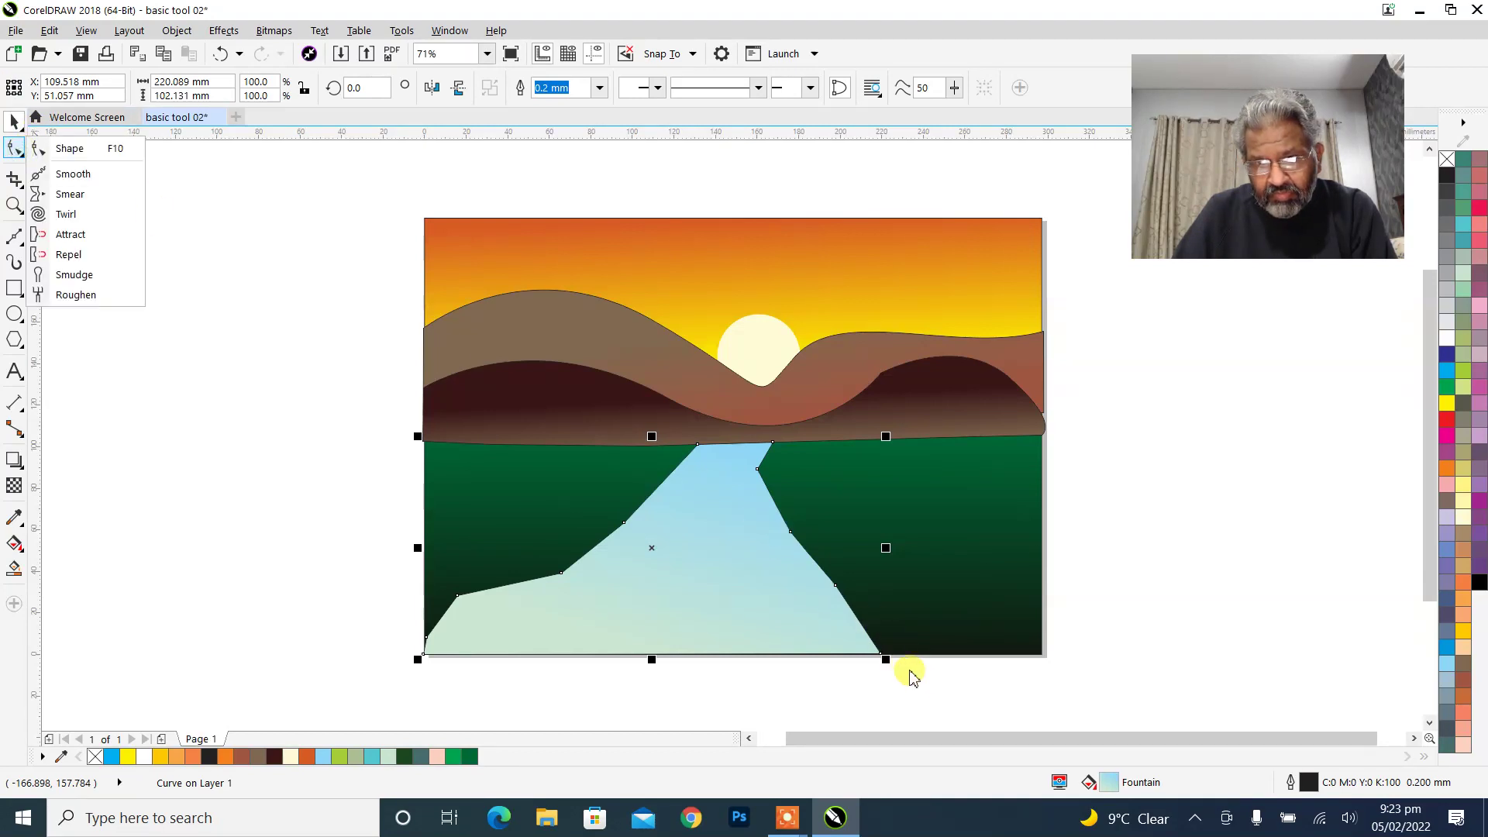
click(848, 631)
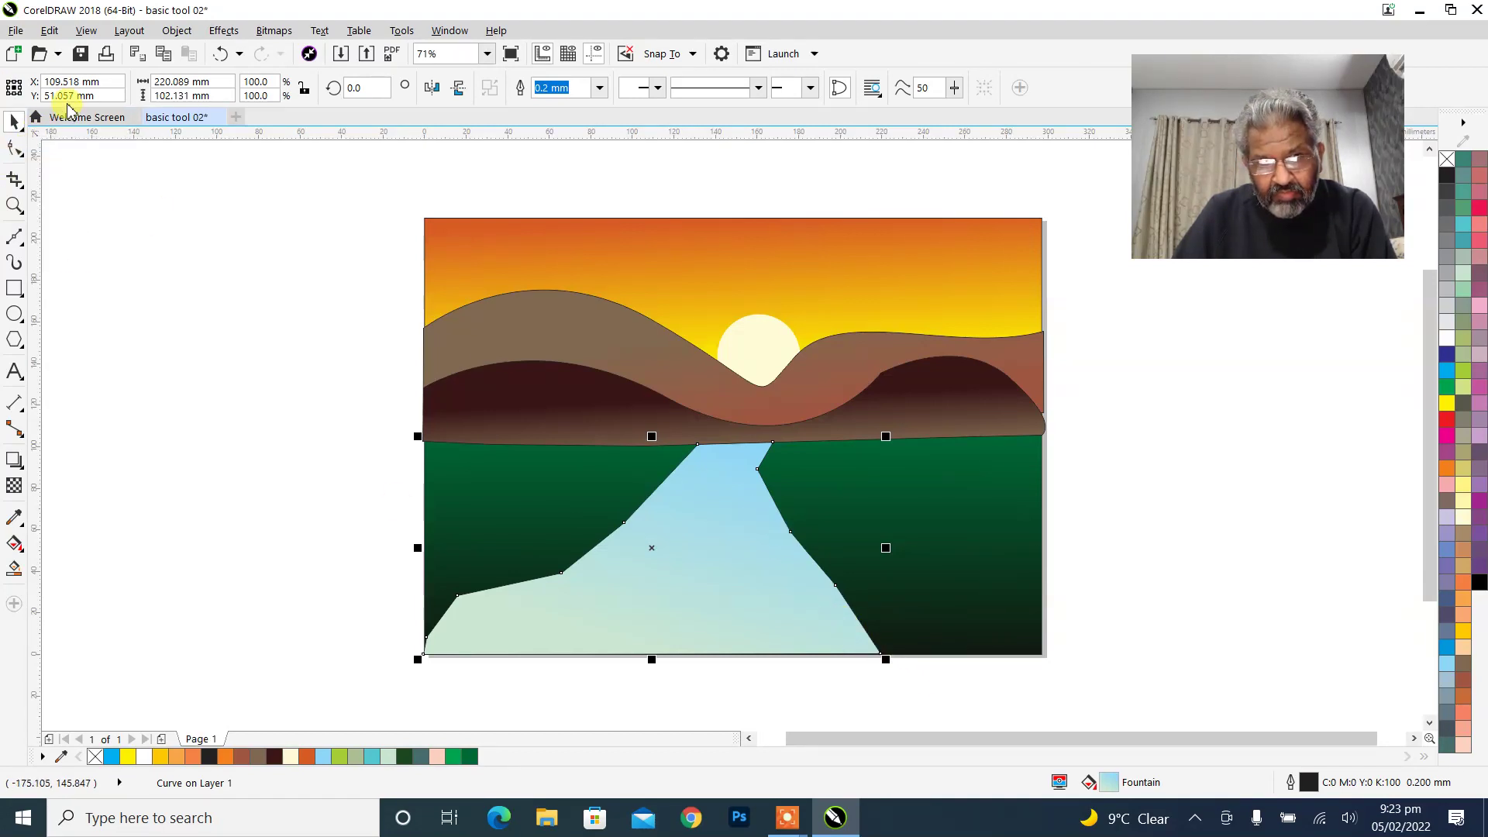
click(15, 148)
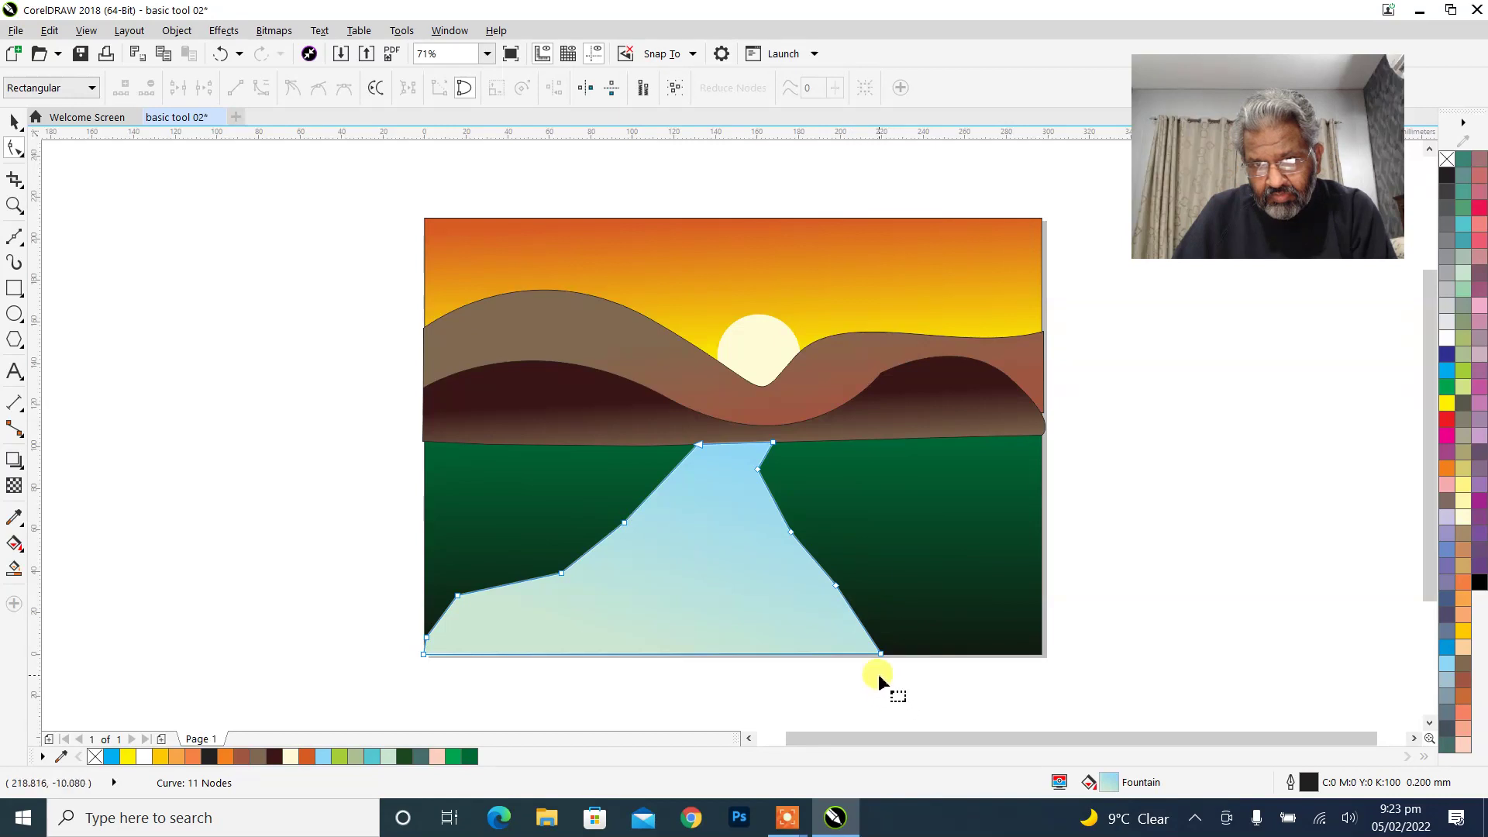
drag(879, 658, 793, 651)
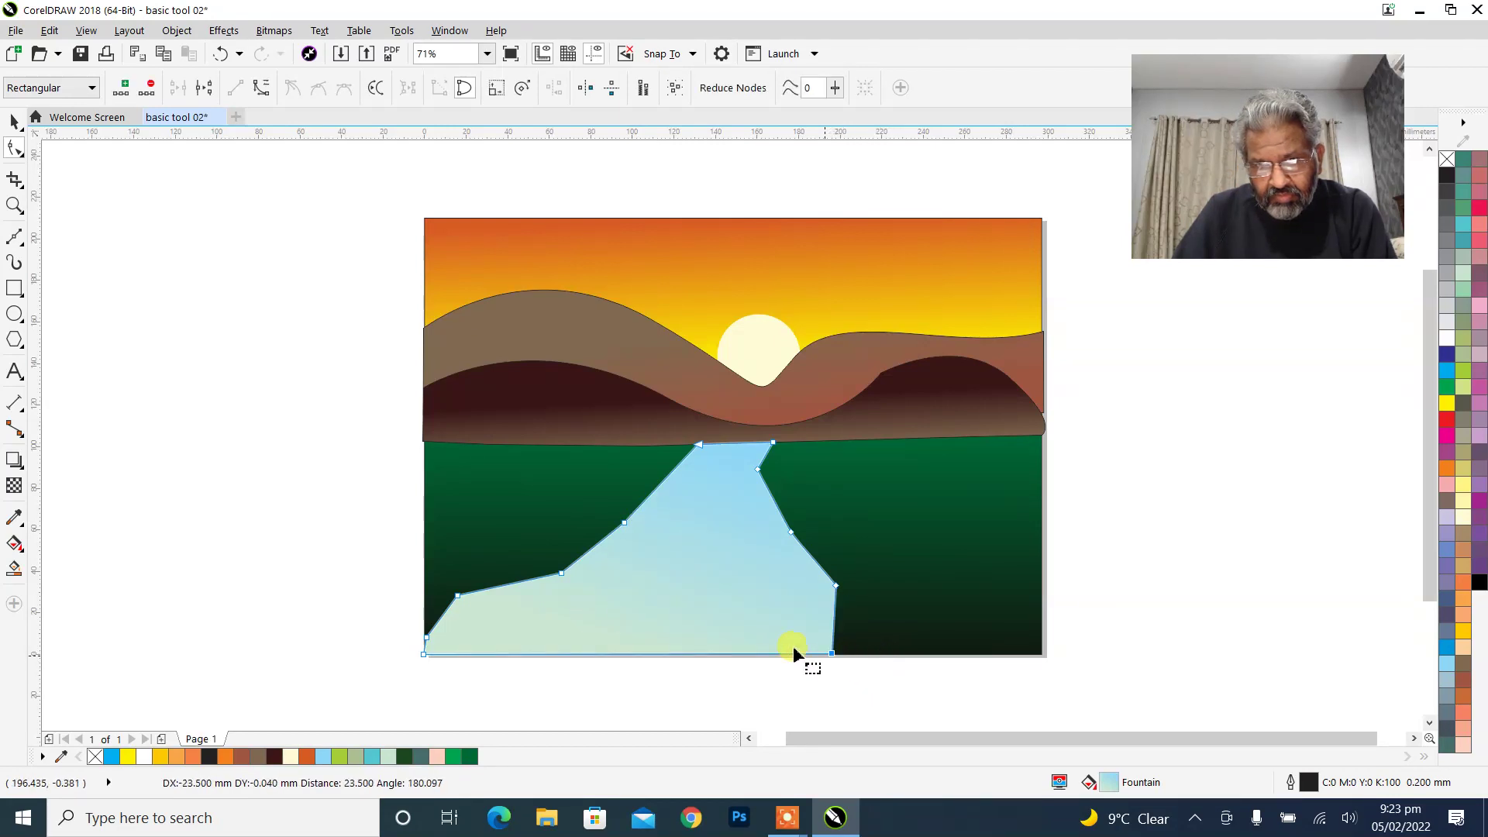
Narrow the river's lower left bank by moving its outermost nodes inward, placing the corner node farther along the page's bottom edge.
click(464, 600)
drag(457, 600, 513, 620)
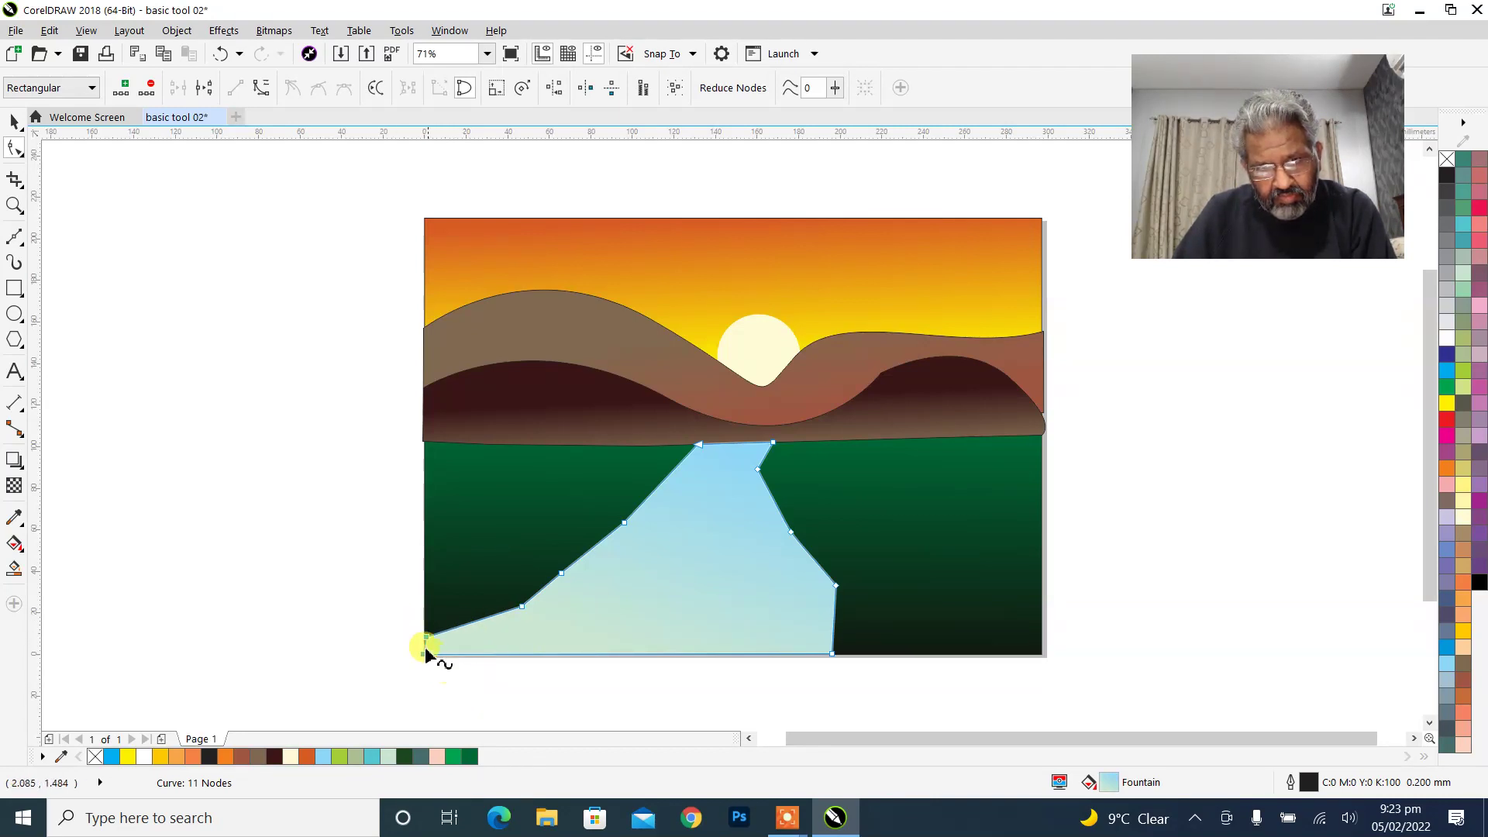
drag(424, 655, 512, 657)
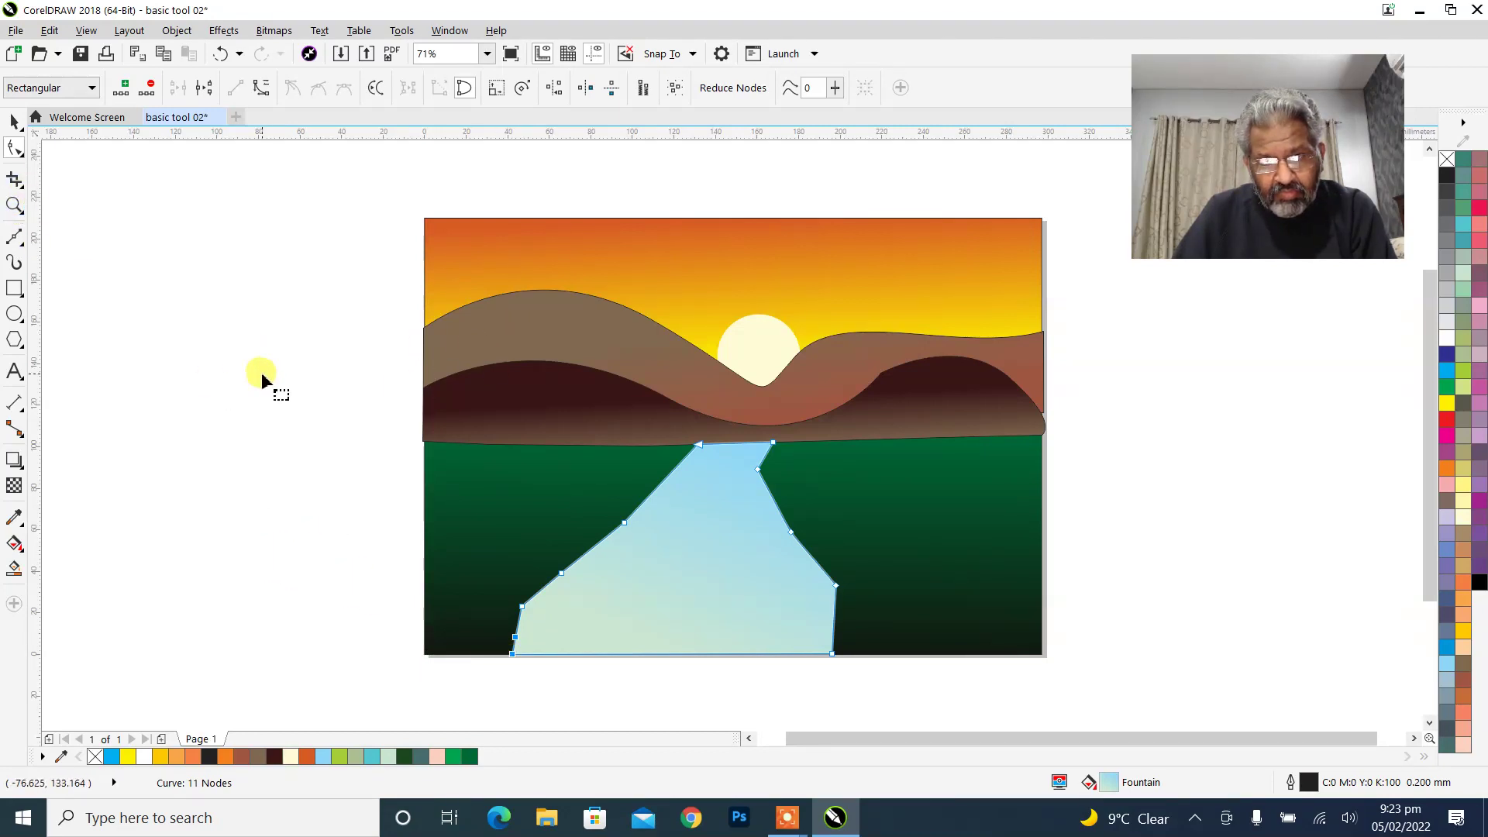
Convert all the river outline's nodes to curves and delete the two middle nodes of its left bank.
drag(262, 380, 906, 705)
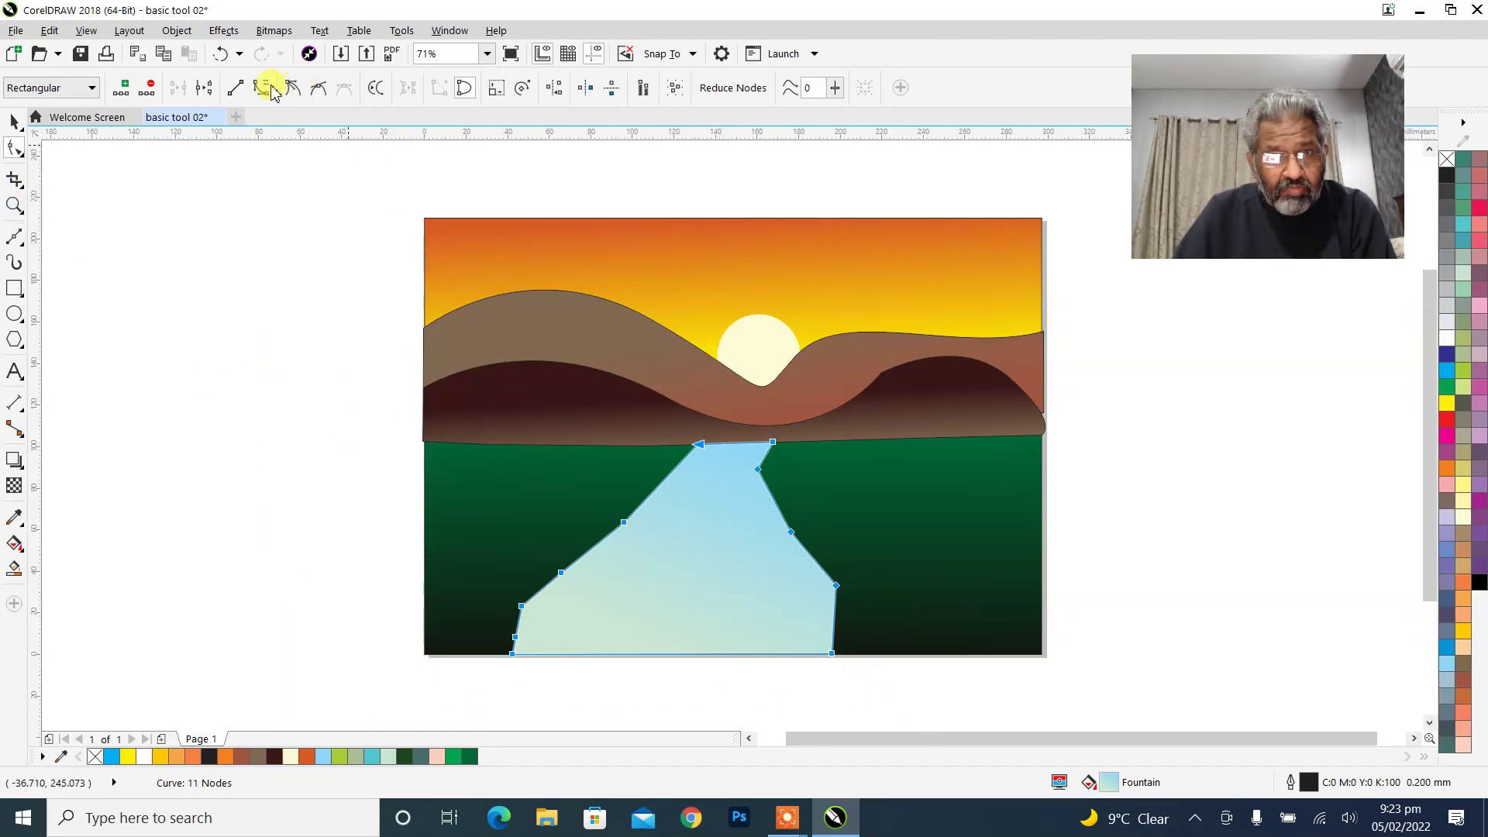
click(276, 266)
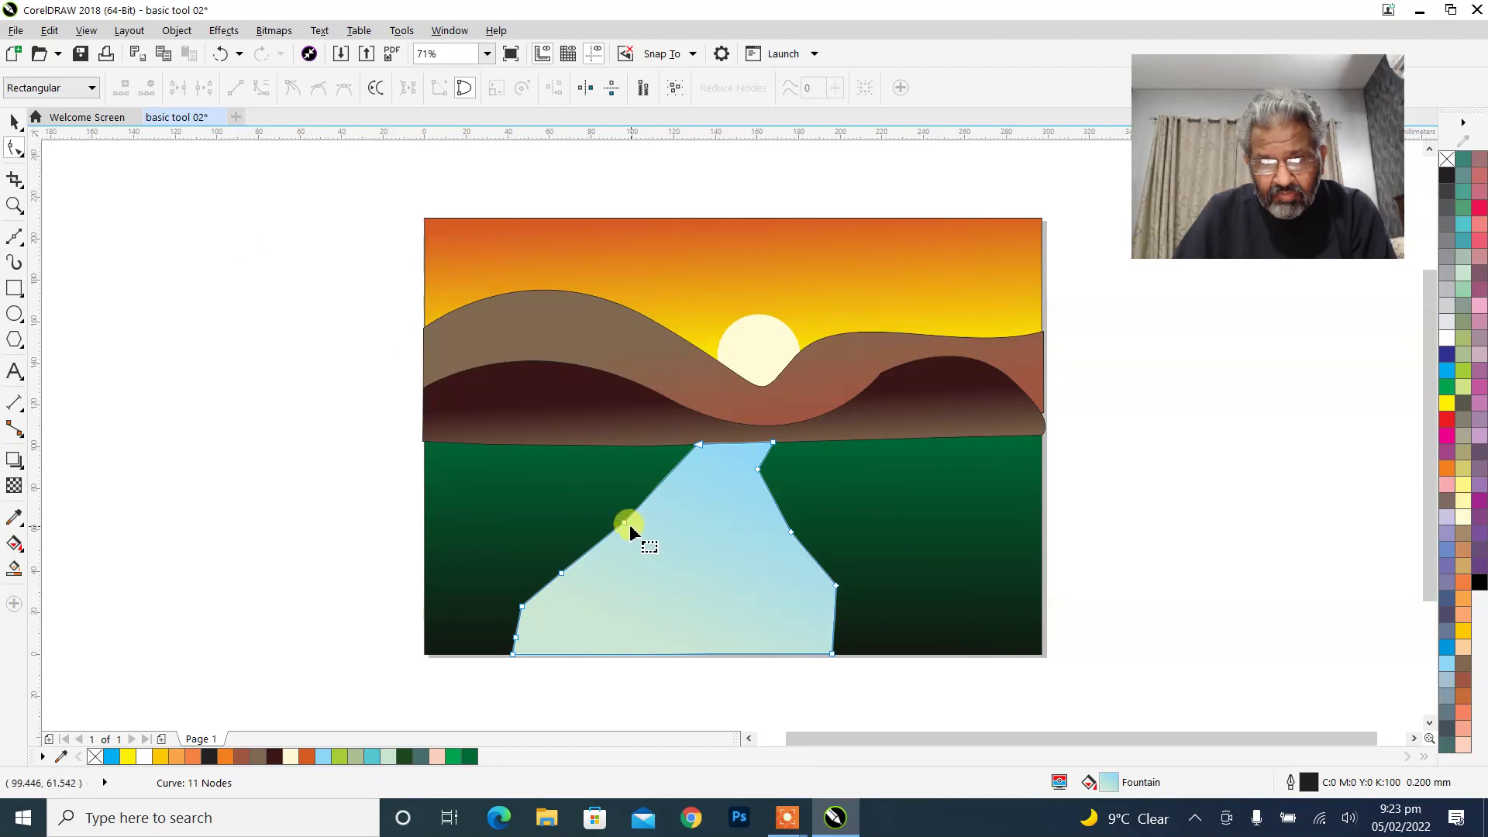
click(624, 523)
drag(648, 503, 620, 523)
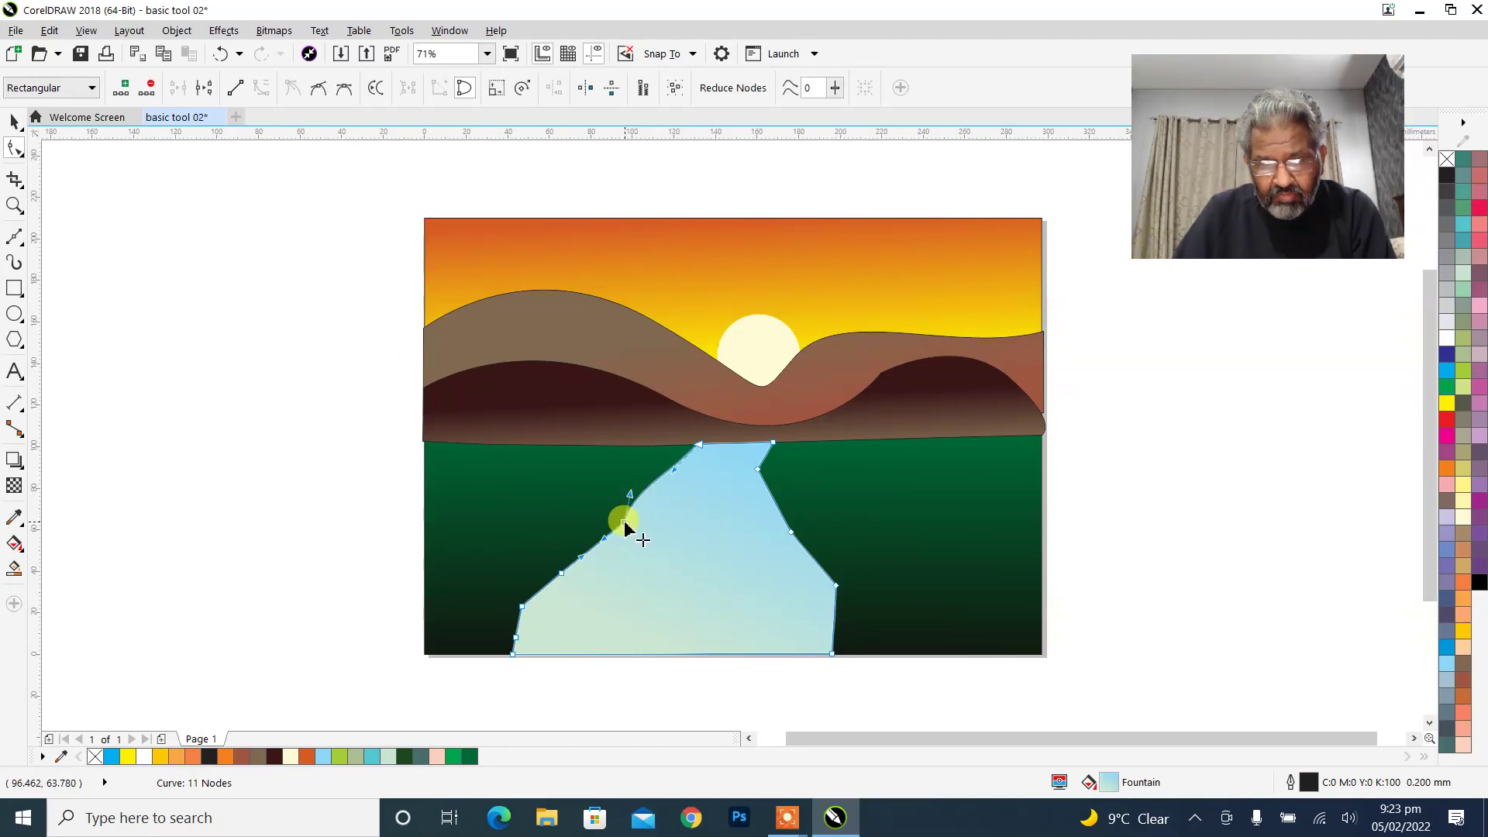
double_click(624, 524)
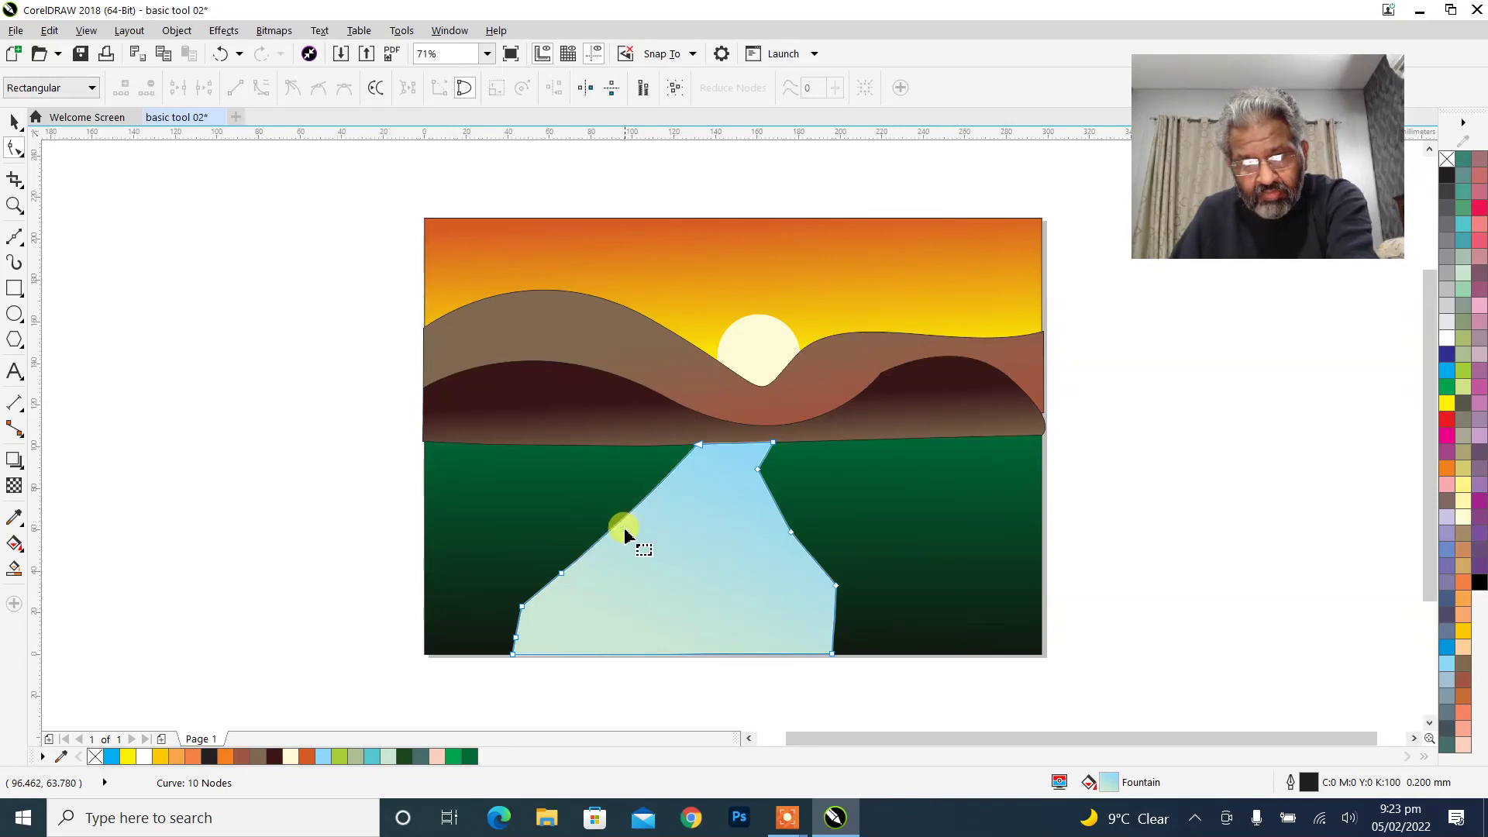
double_click(561, 573)
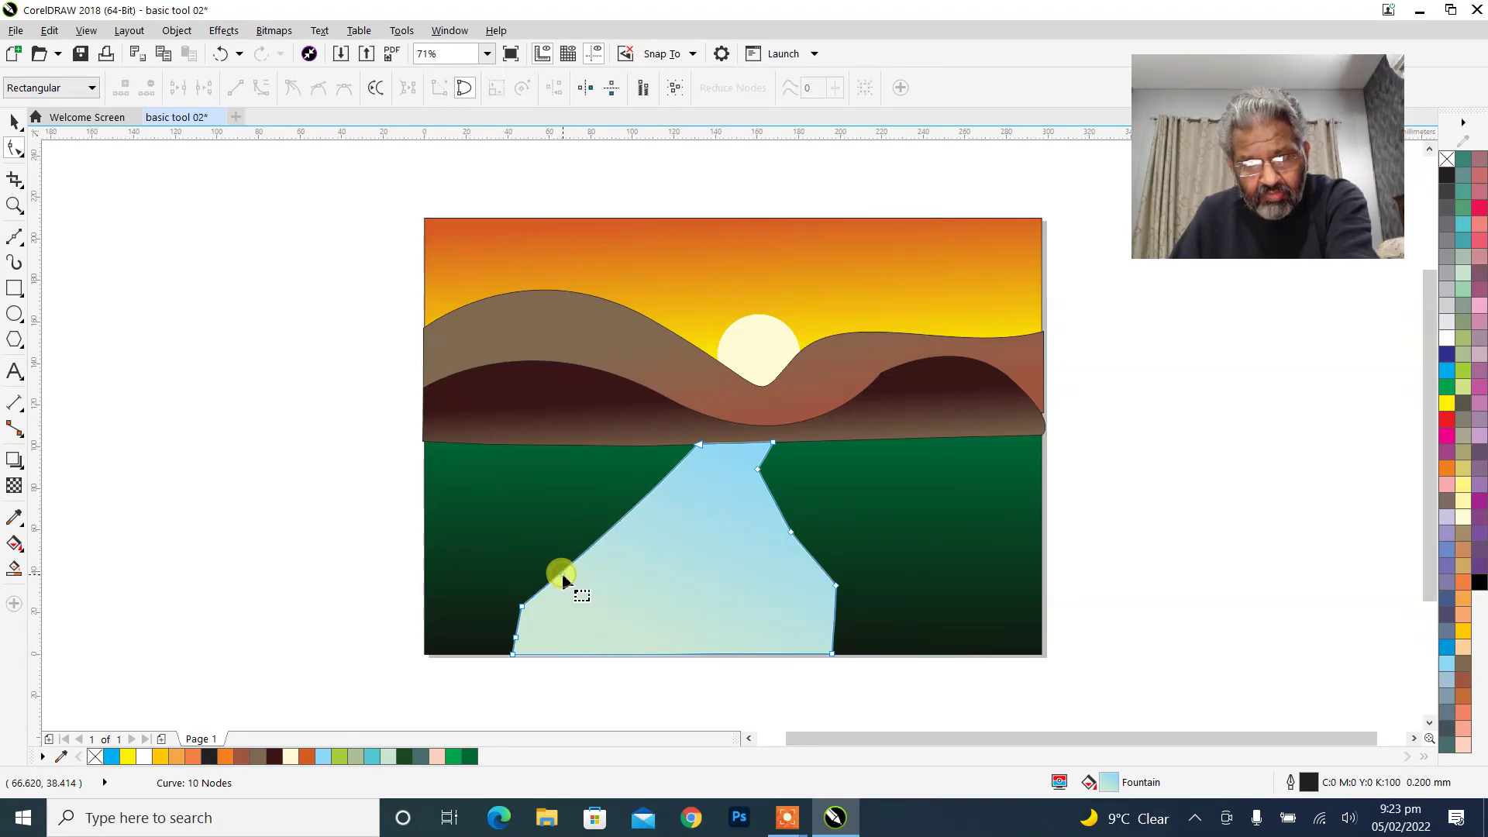
Bow the river's left bank outward into a smooth curve using the control handles between its lower node and the upper end.
click(522, 606)
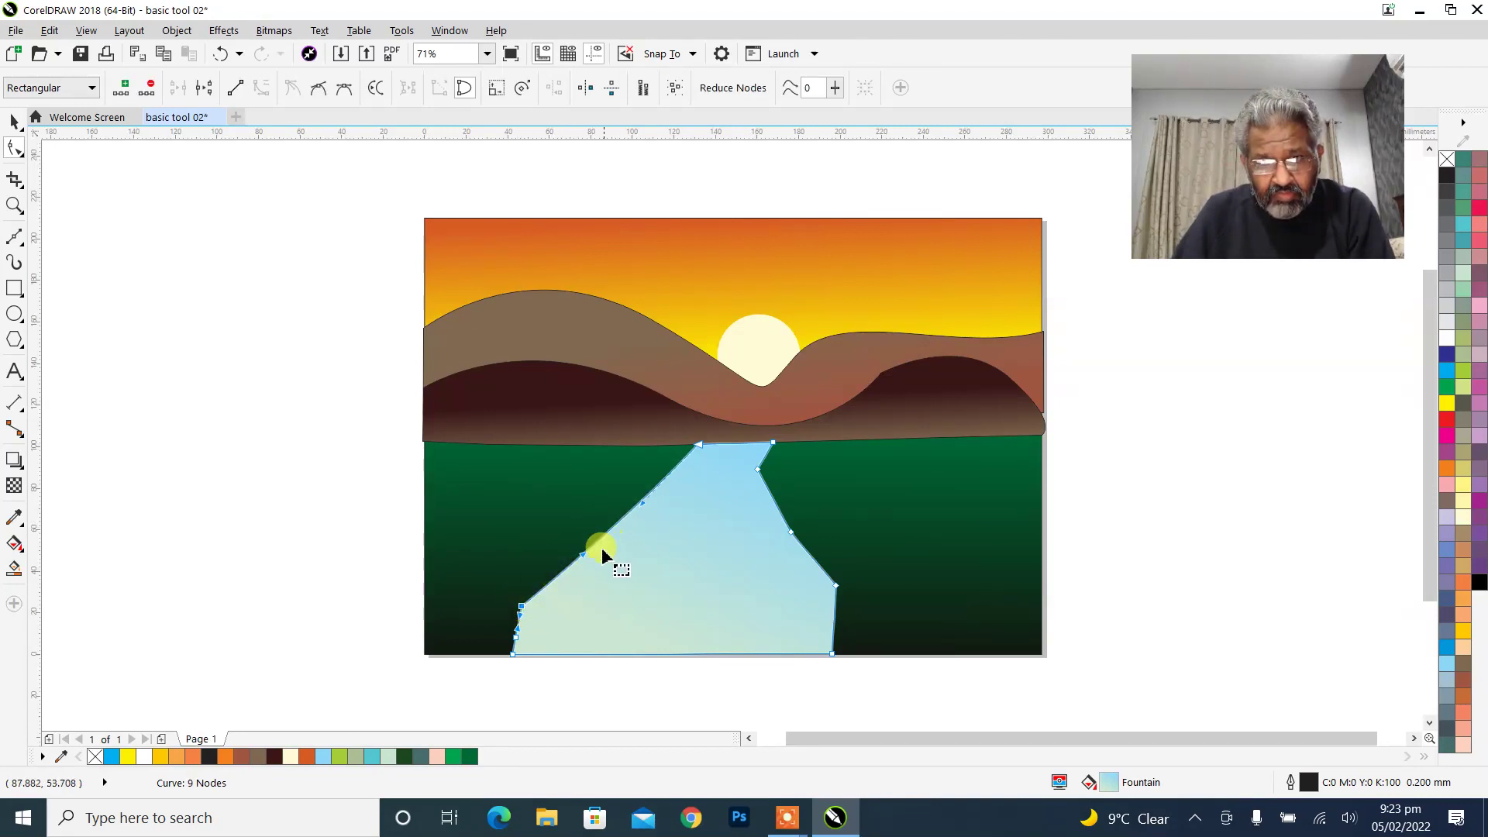
drag(584, 551, 565, 529)
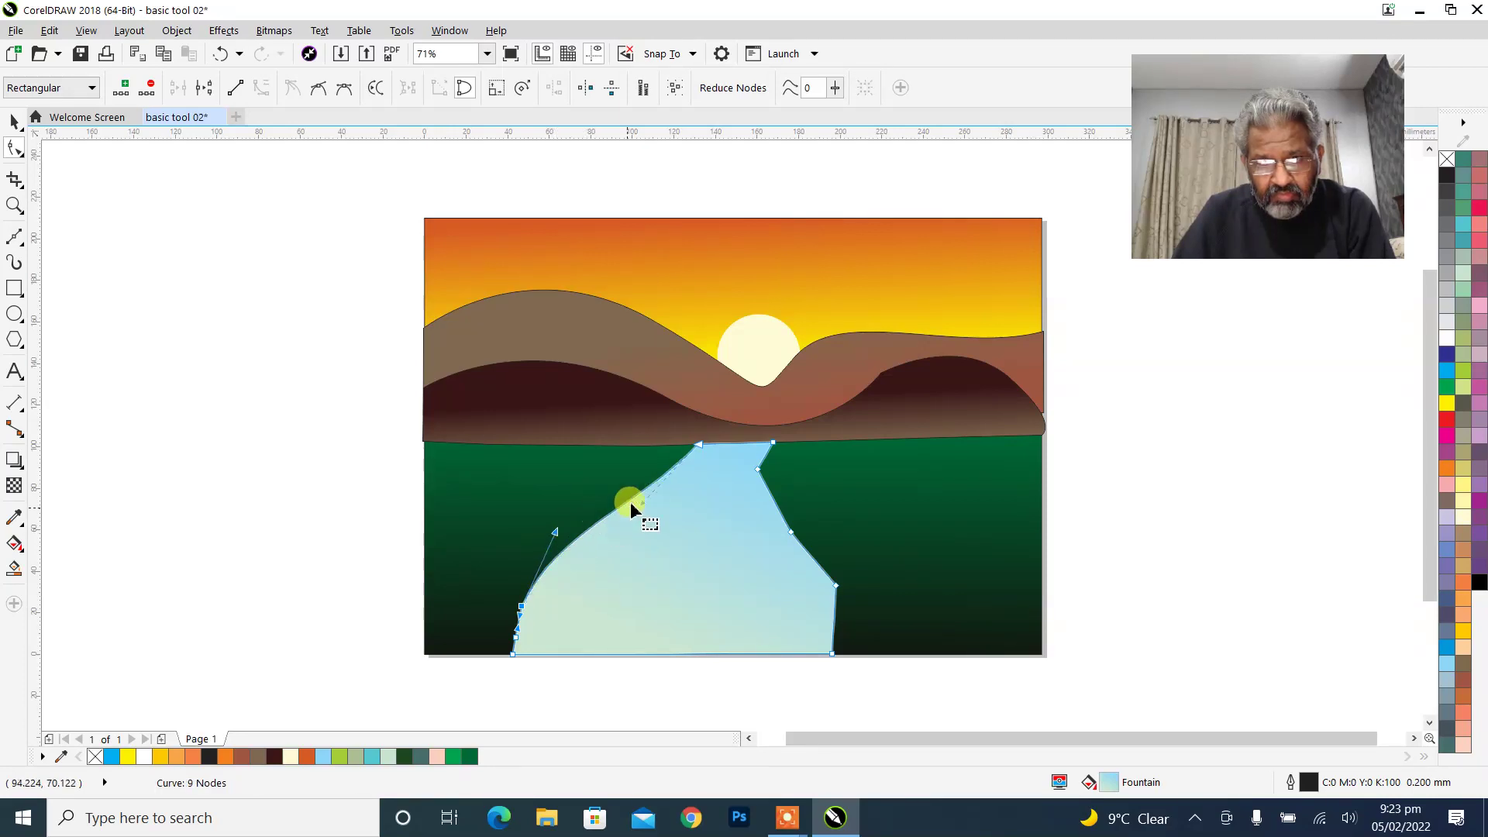
drag(644, 499, 632, 497)
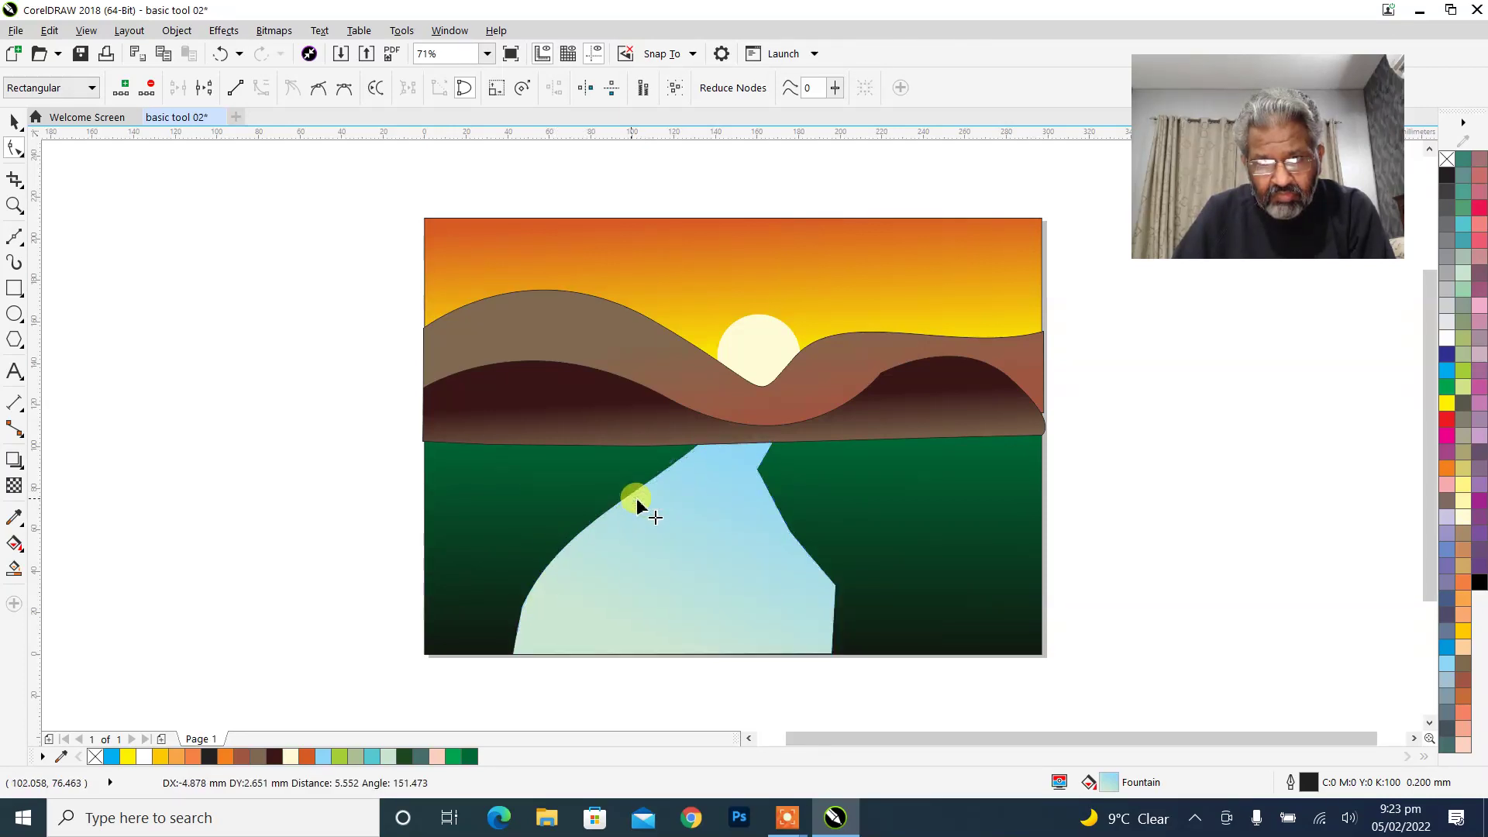
Delete the three intermediate nodes along the river's right bank, leaving one smooth curve between its upper and lower corners.
click(758, 470)
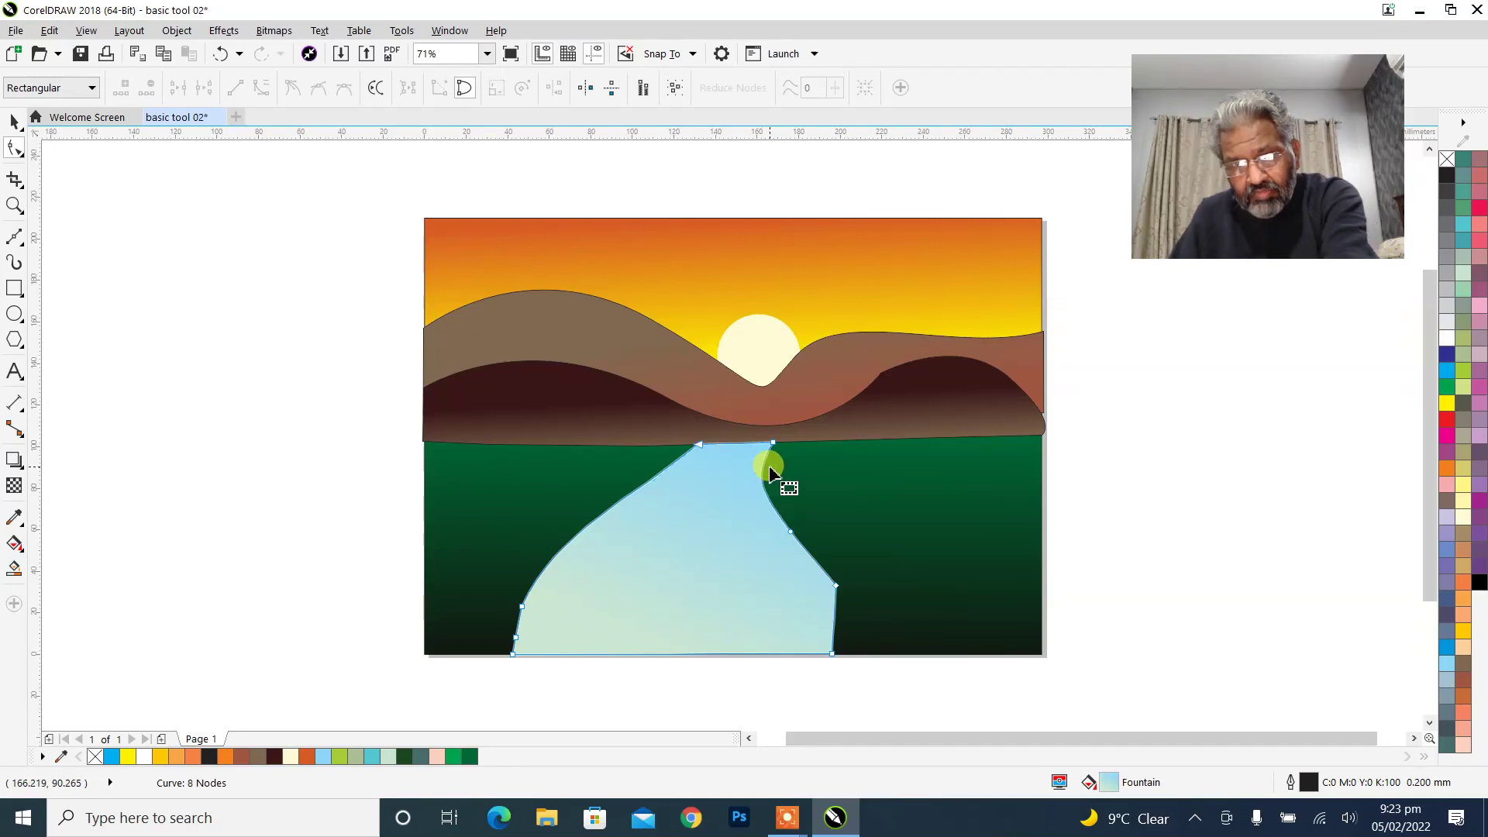
key(Delete)
click(793, 534)
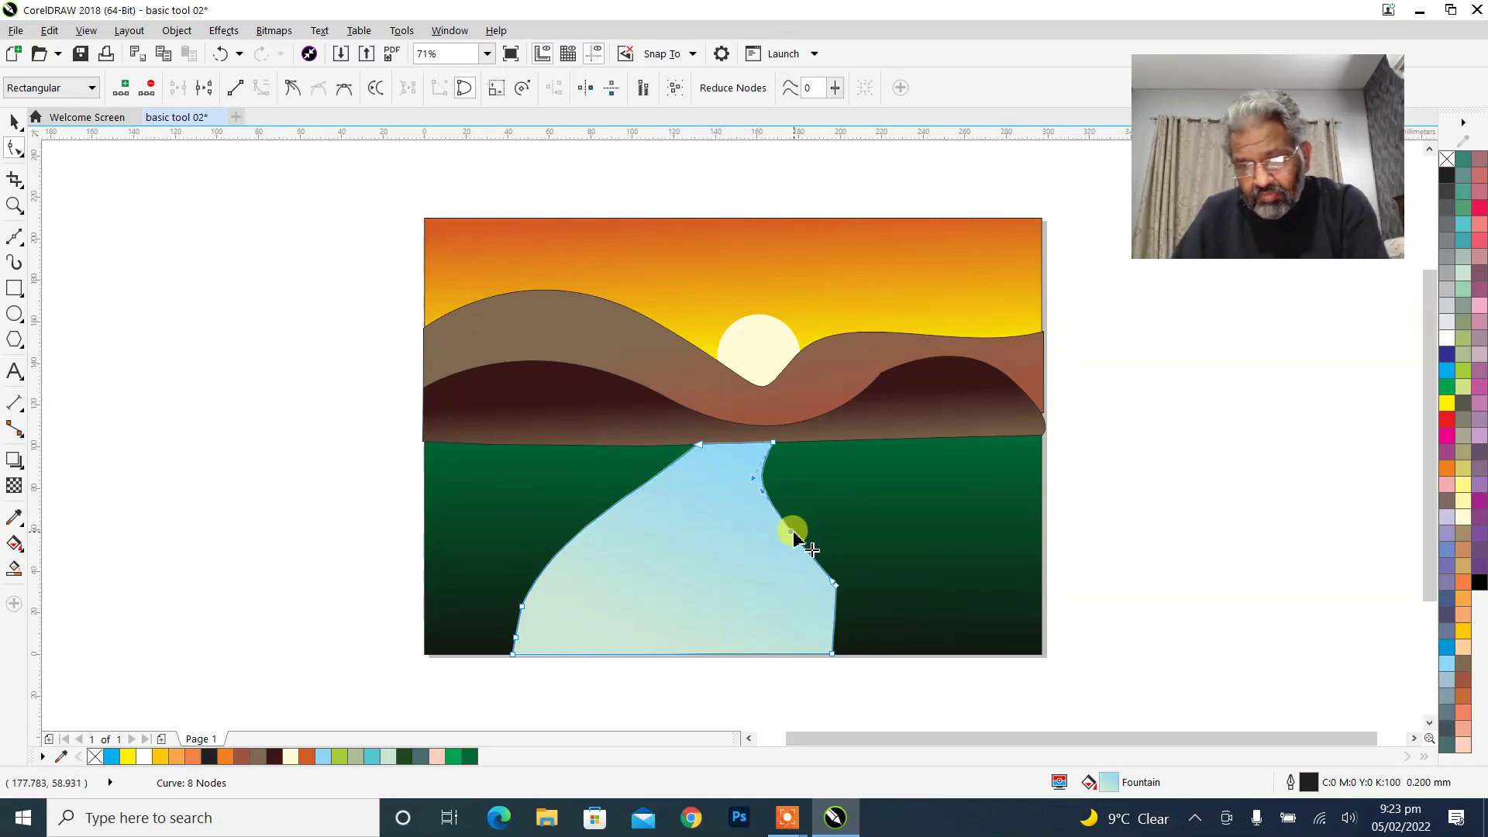
key(Delete)
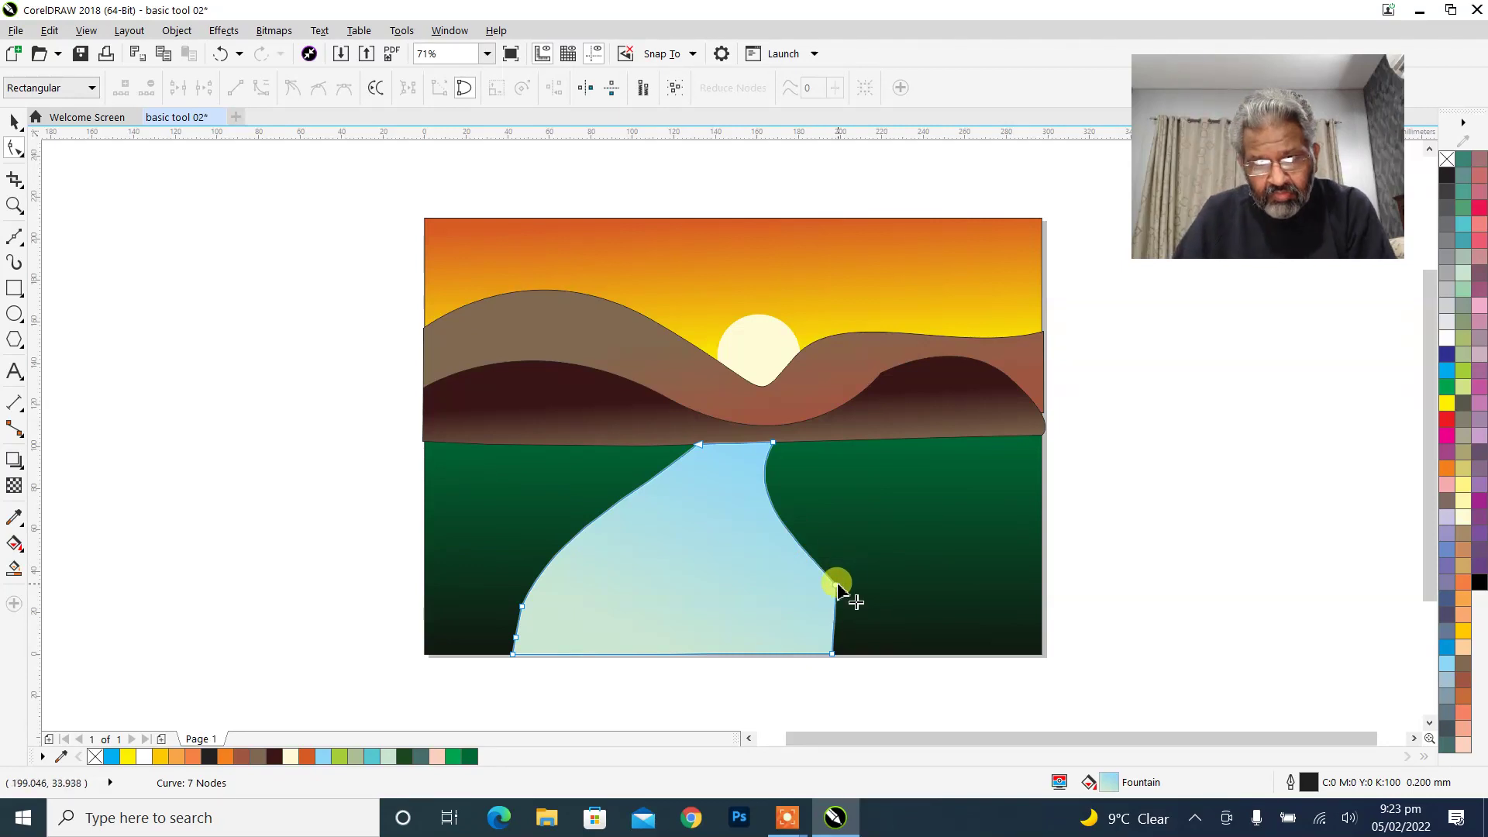
click(839, 589)
key(Delete)
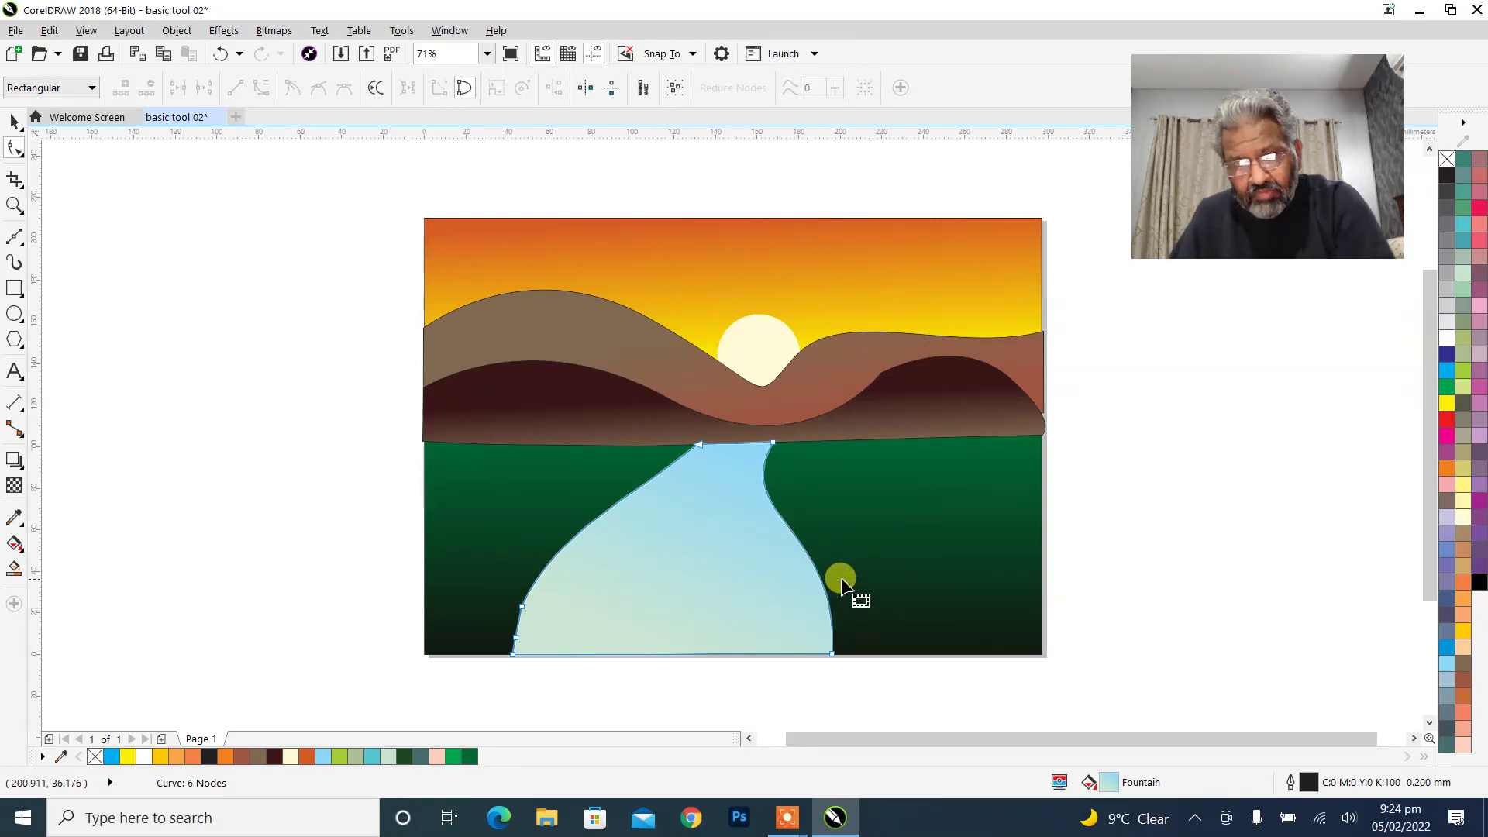
Narrow the river's base by moving its lower right and lower left corner nodes inward along the page's bottom edge.
click(832, 653)
drag(832, 653, 763, 653)
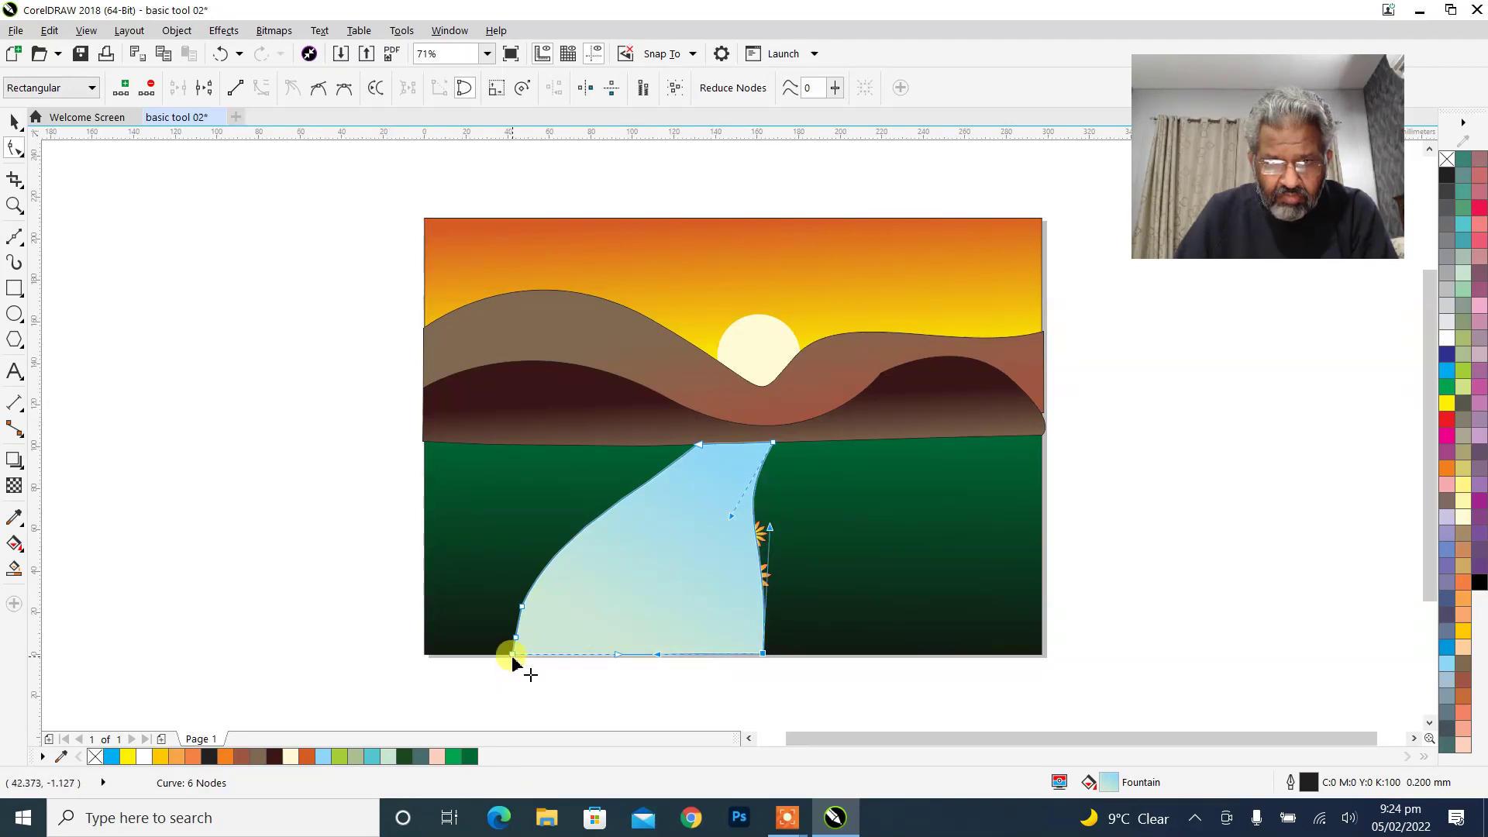
drag(513, 654, 541, 653)
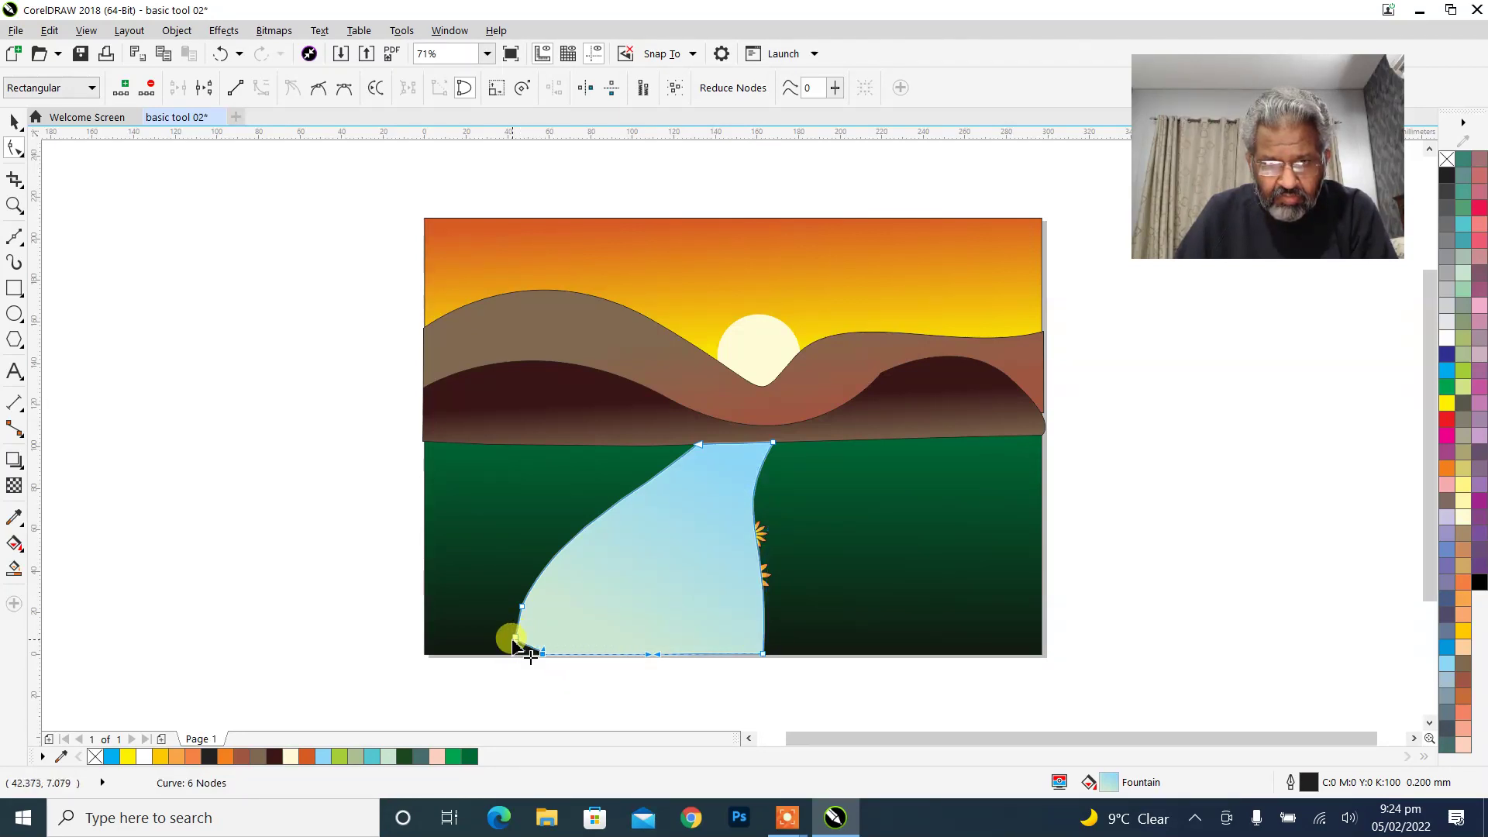
Delete the two remaining intermediate nodes near the bottom of the river's left bank.
click(517, 637)
double_click(518, 606)
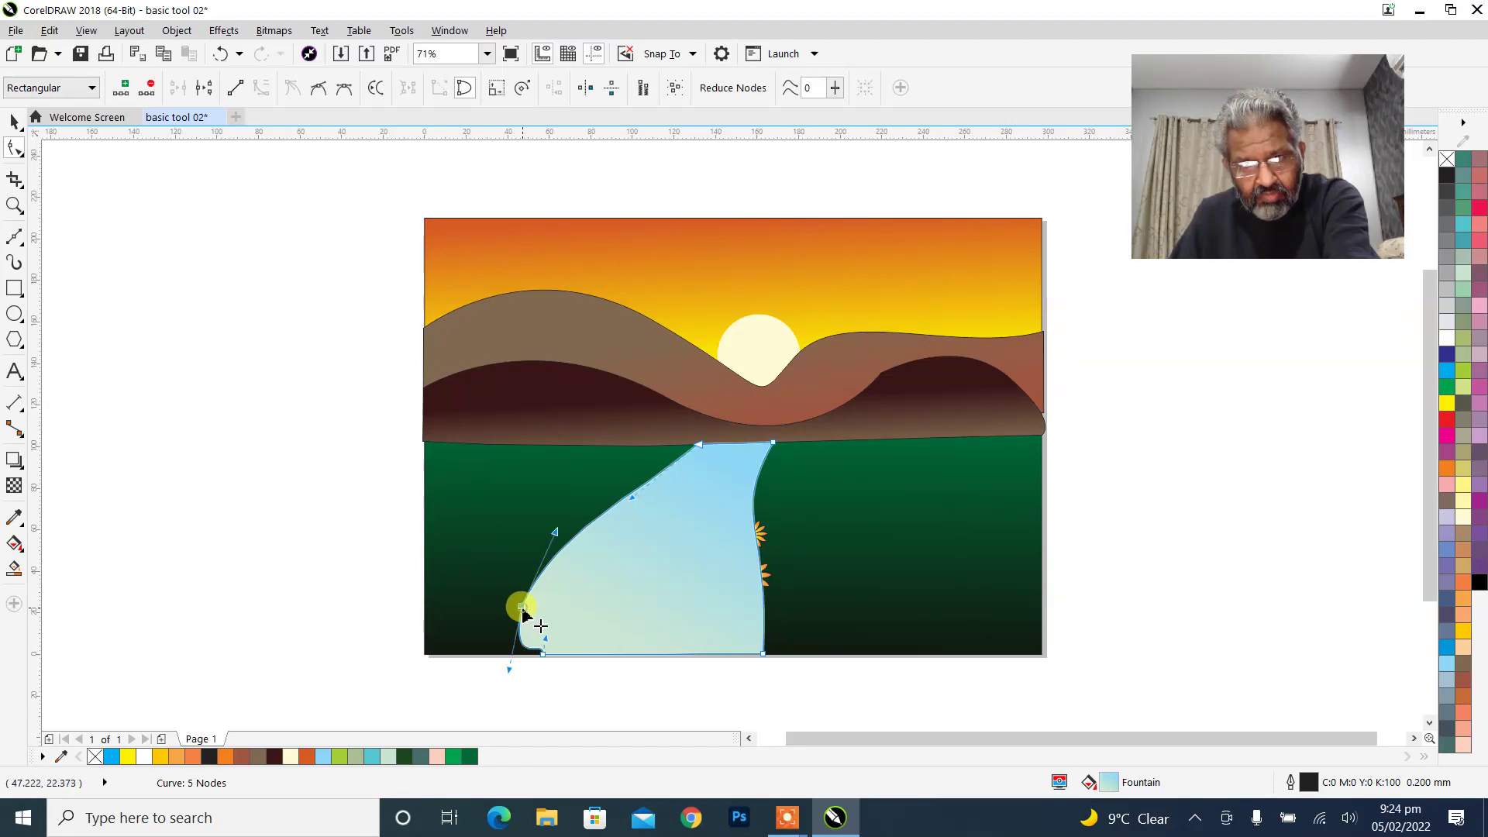
double_click(521, 609)
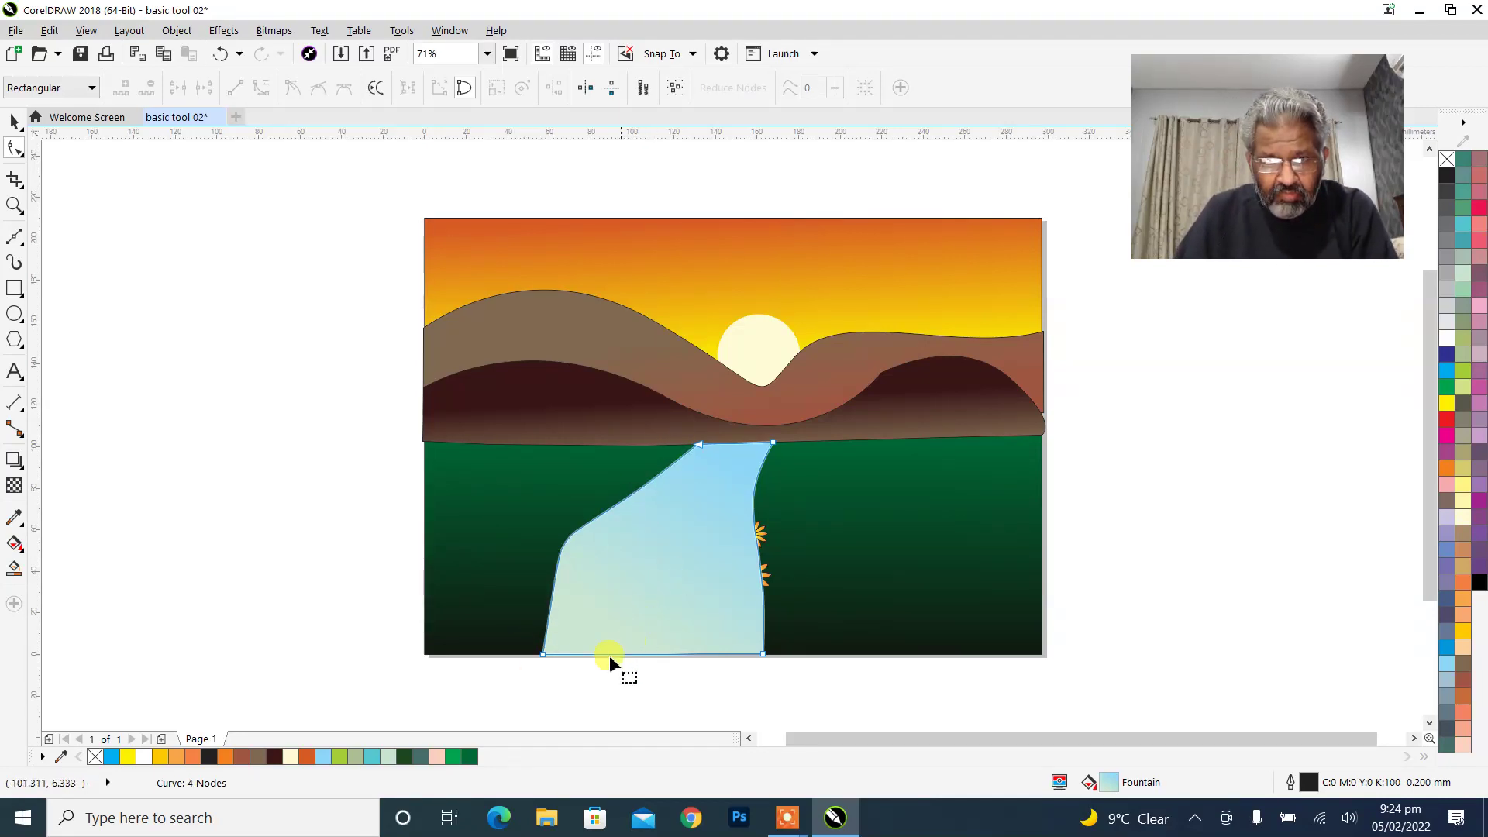
Reshape the river's left bank into an S-curve, moving its lower left corner about 21 mm outward along the page's bottom edge.
drag(700, 441, 691, 447)
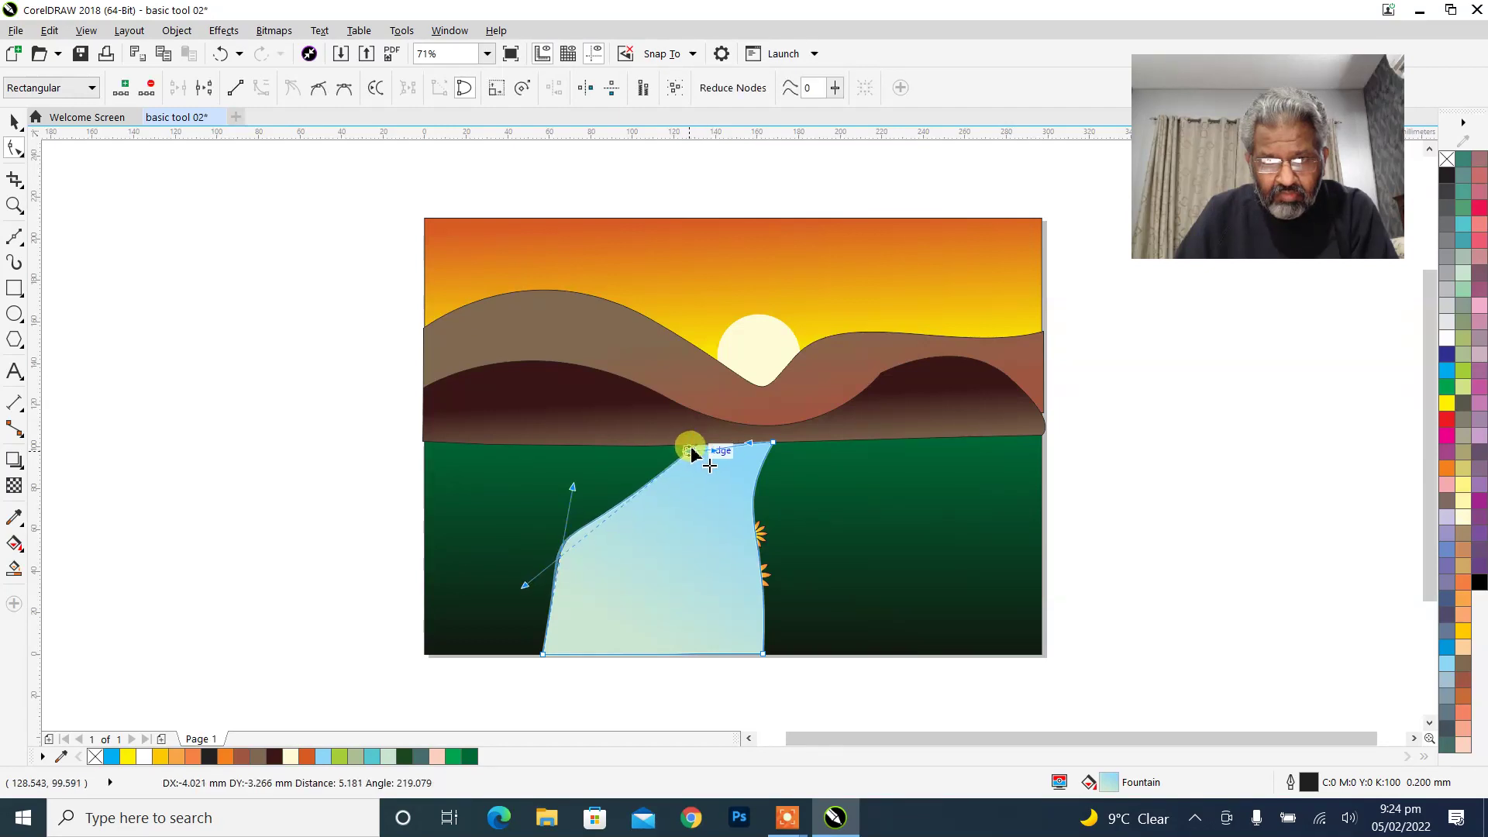
drag(523, 591, 648, 486)
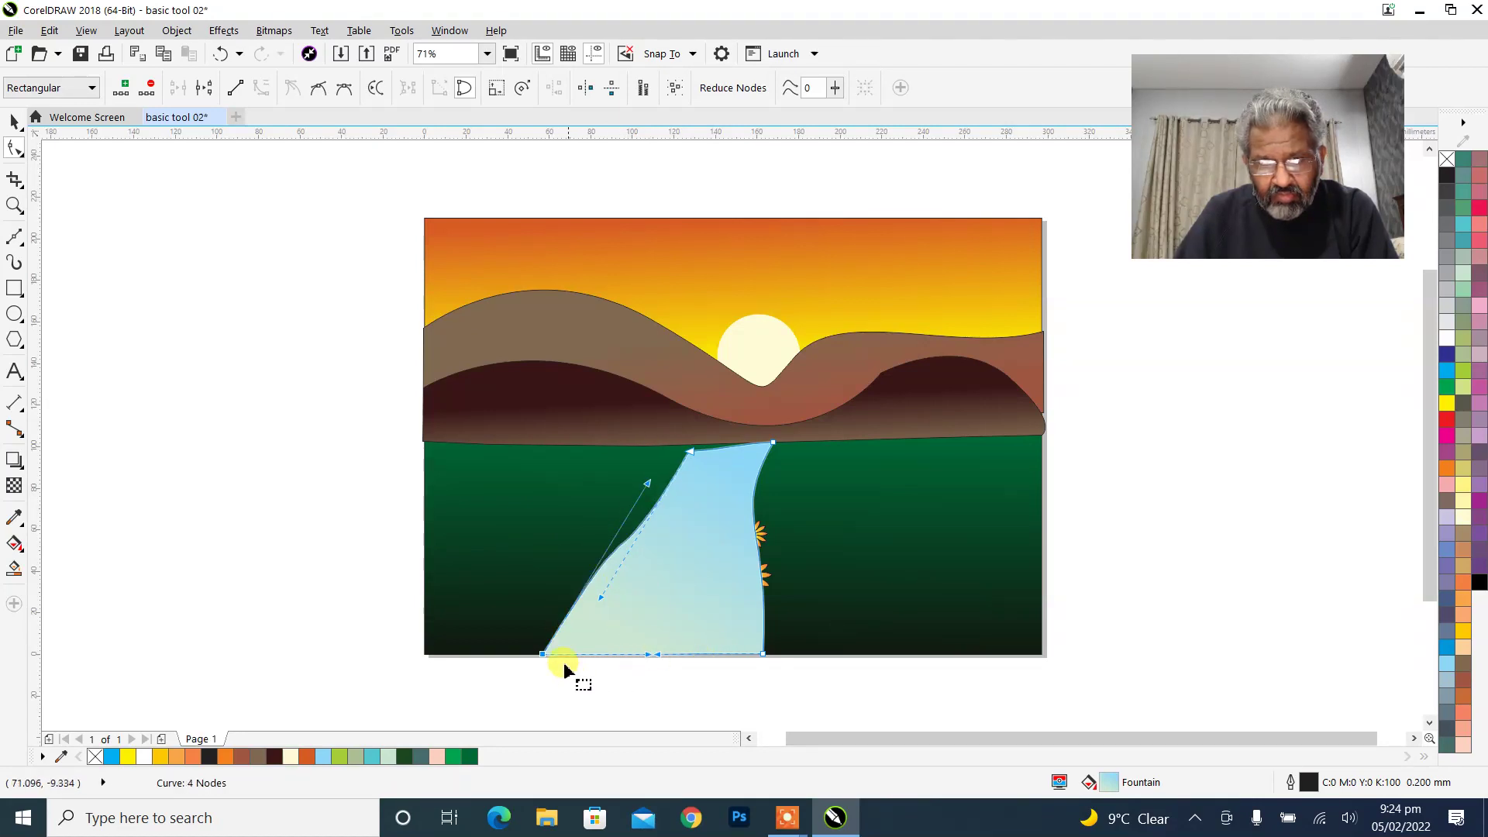
drag(541, 655, 498, 654)
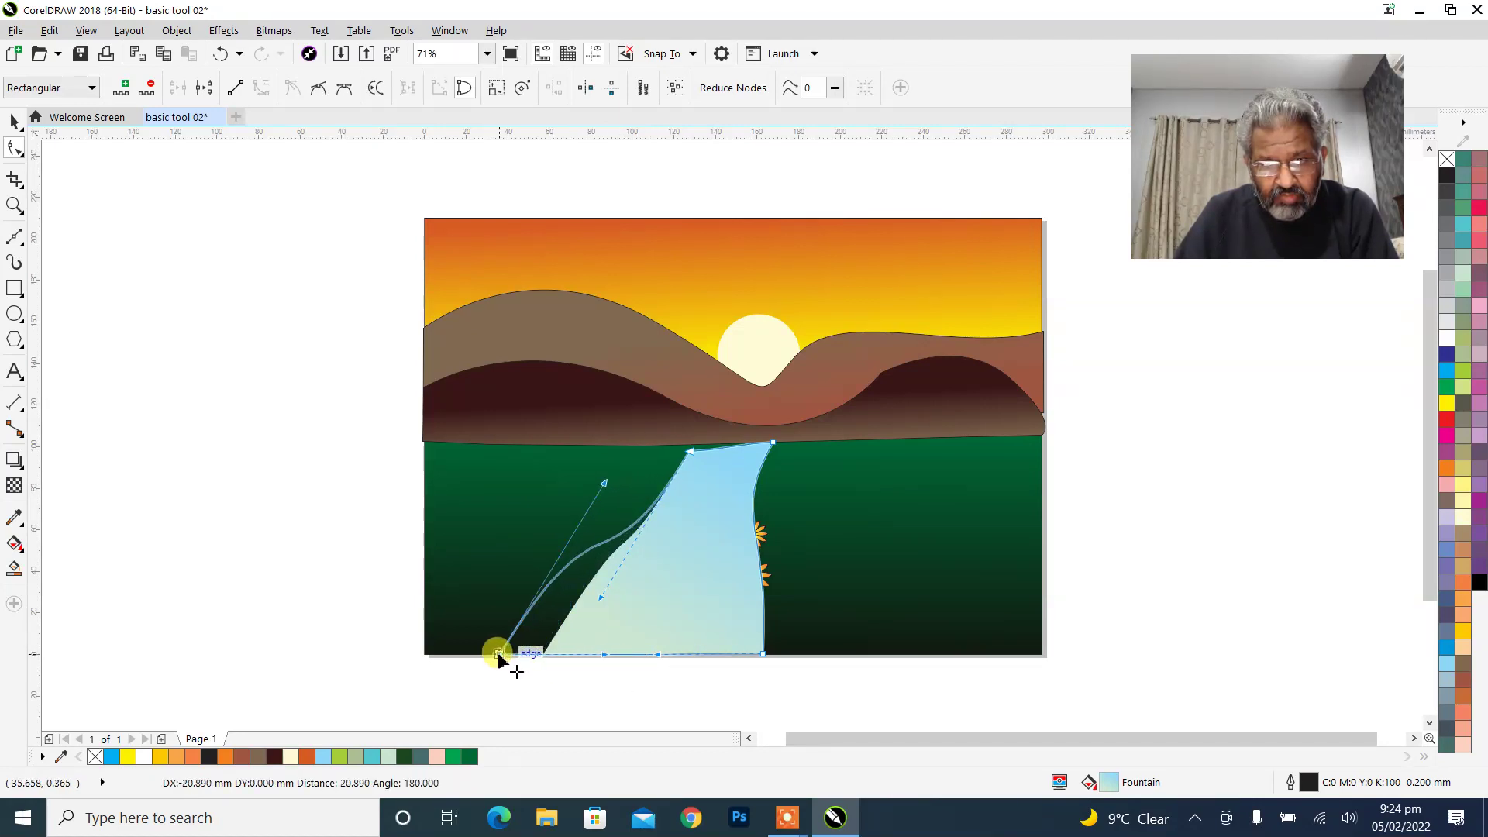
drag(624, 482, 624, 481)
click(720, 599)
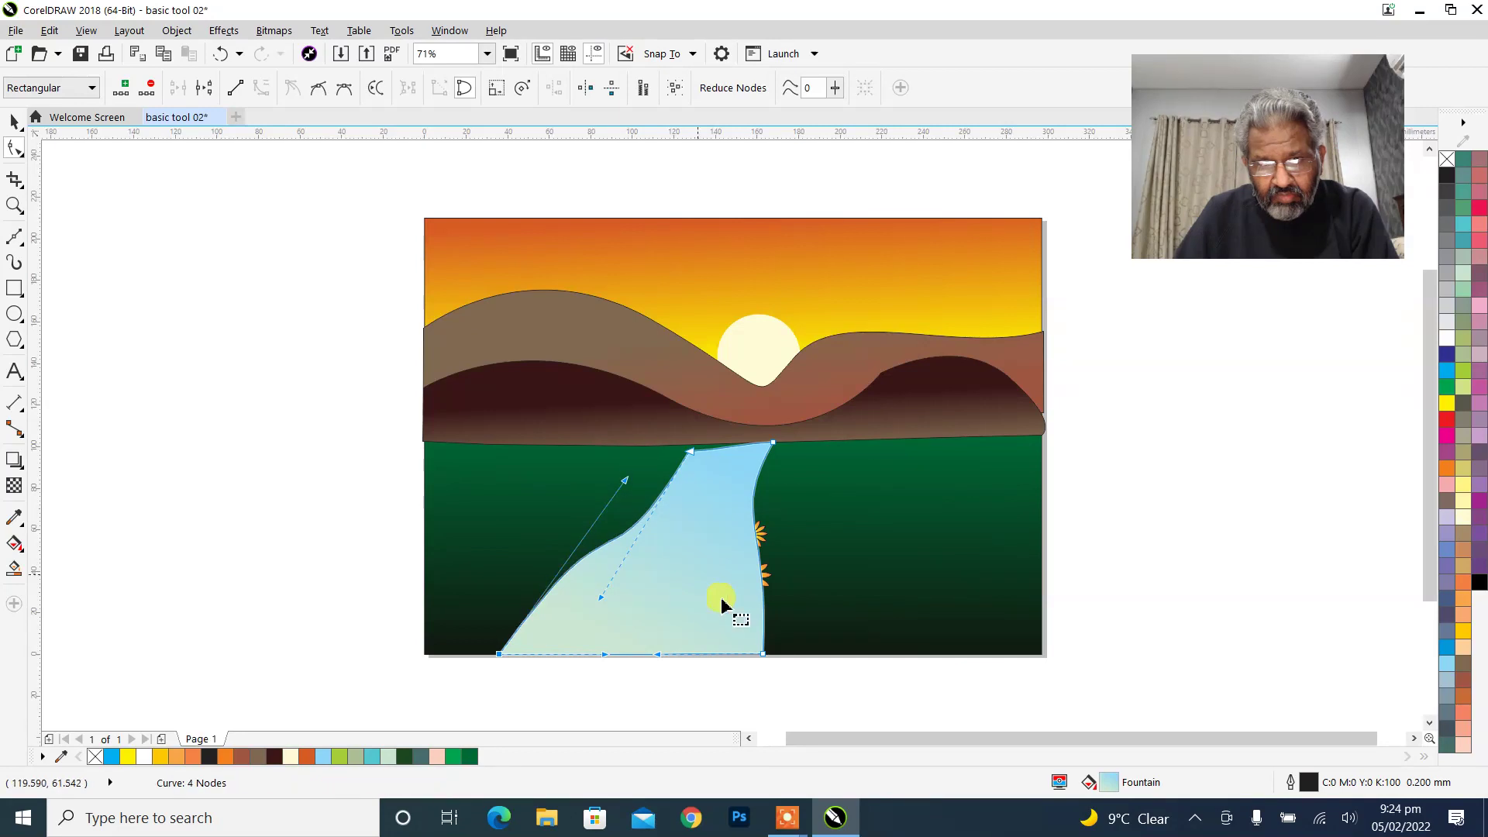
Shift the river's lower right corner slightly outward and narrow its upper end by moving both top nodes inward at the horizon.
drag(760, 652, 770, 658)
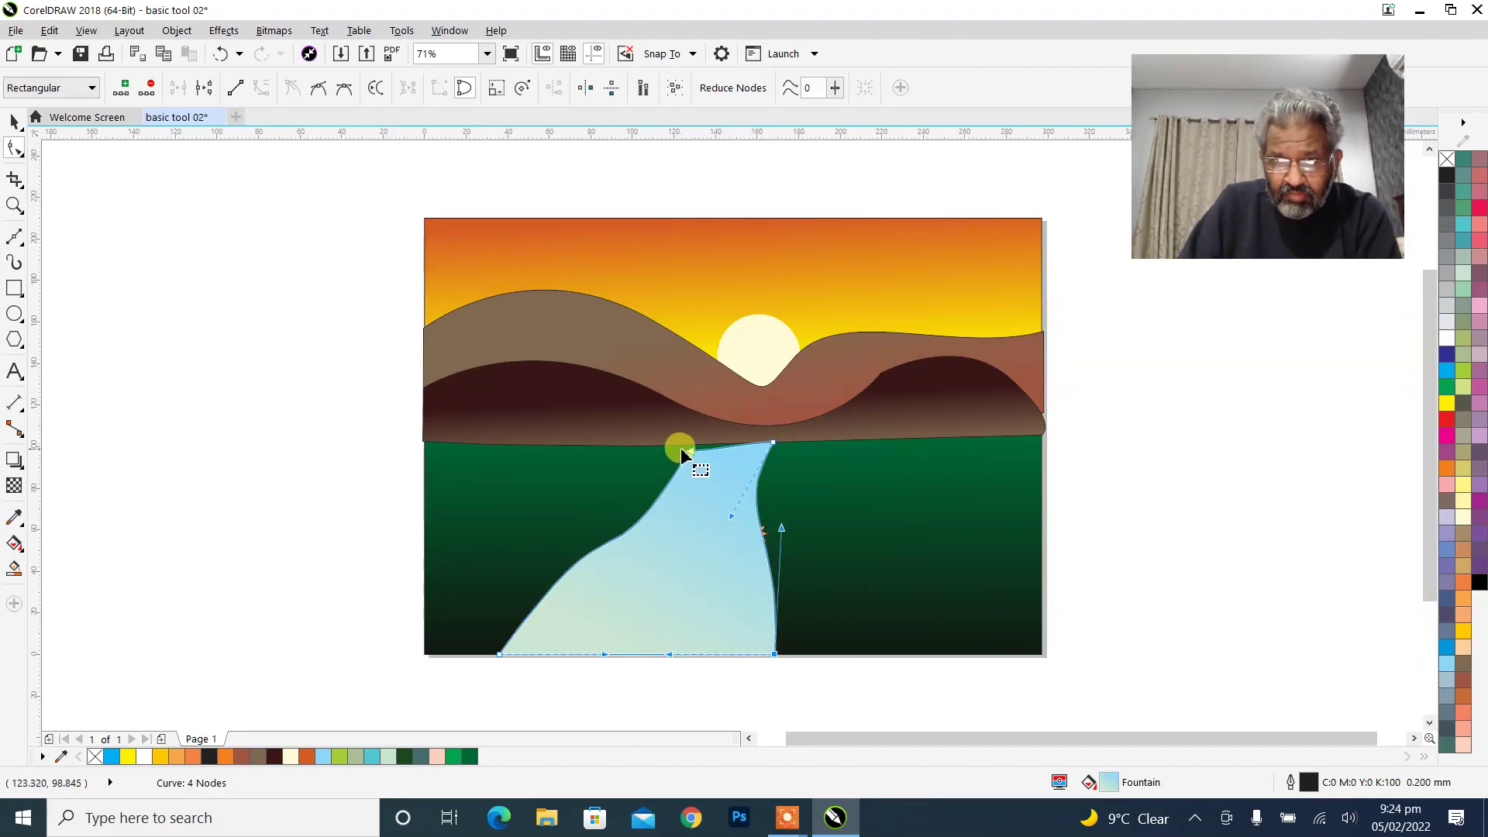
drag(691, 459, 750, 442)
click(752, 451)
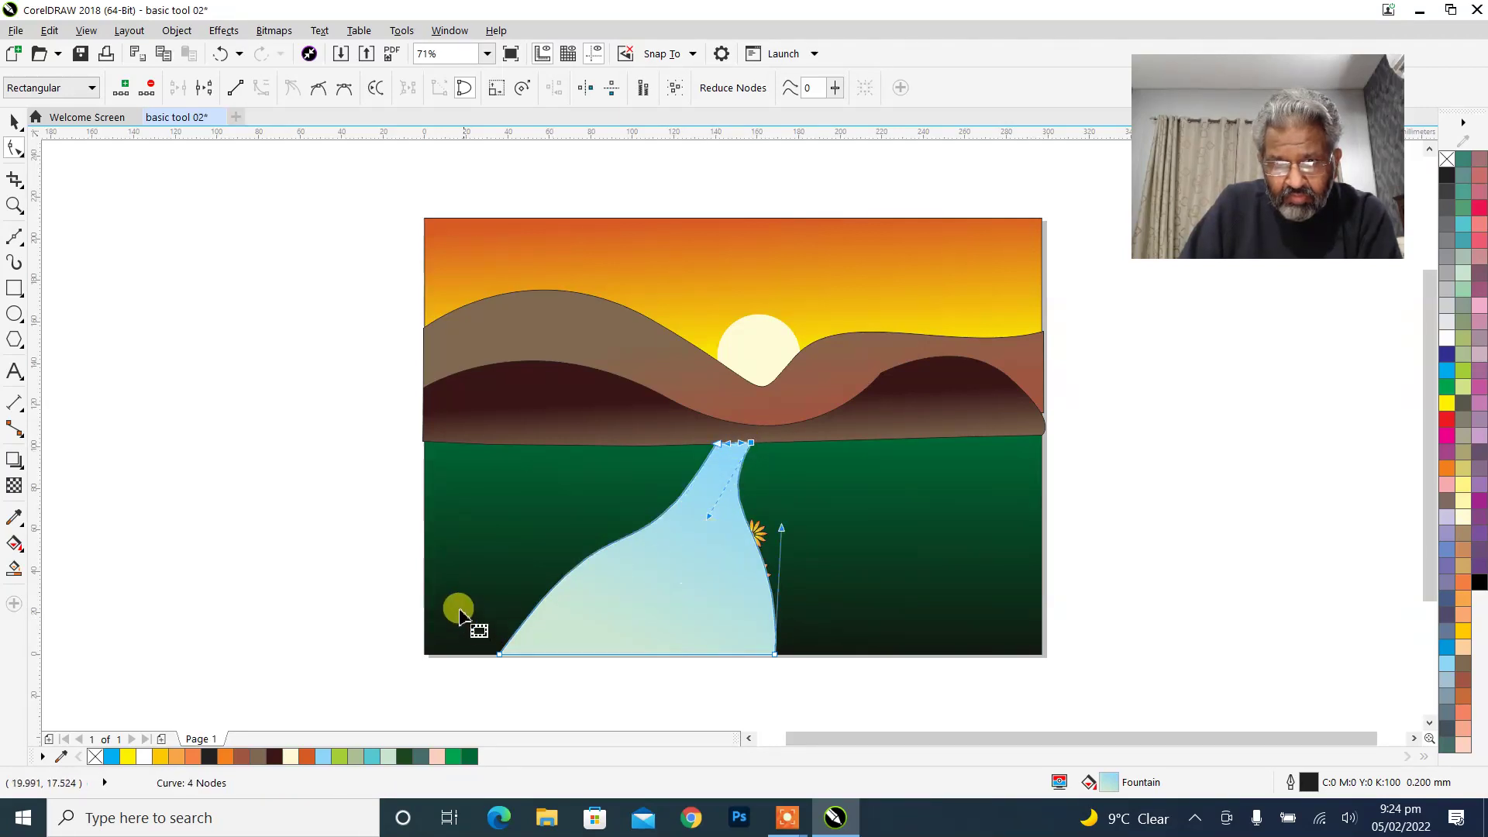
Flatten the lower curve of the river's left bank and move its lower right corner inward to uncover more of the flowers.
click(500, 656)
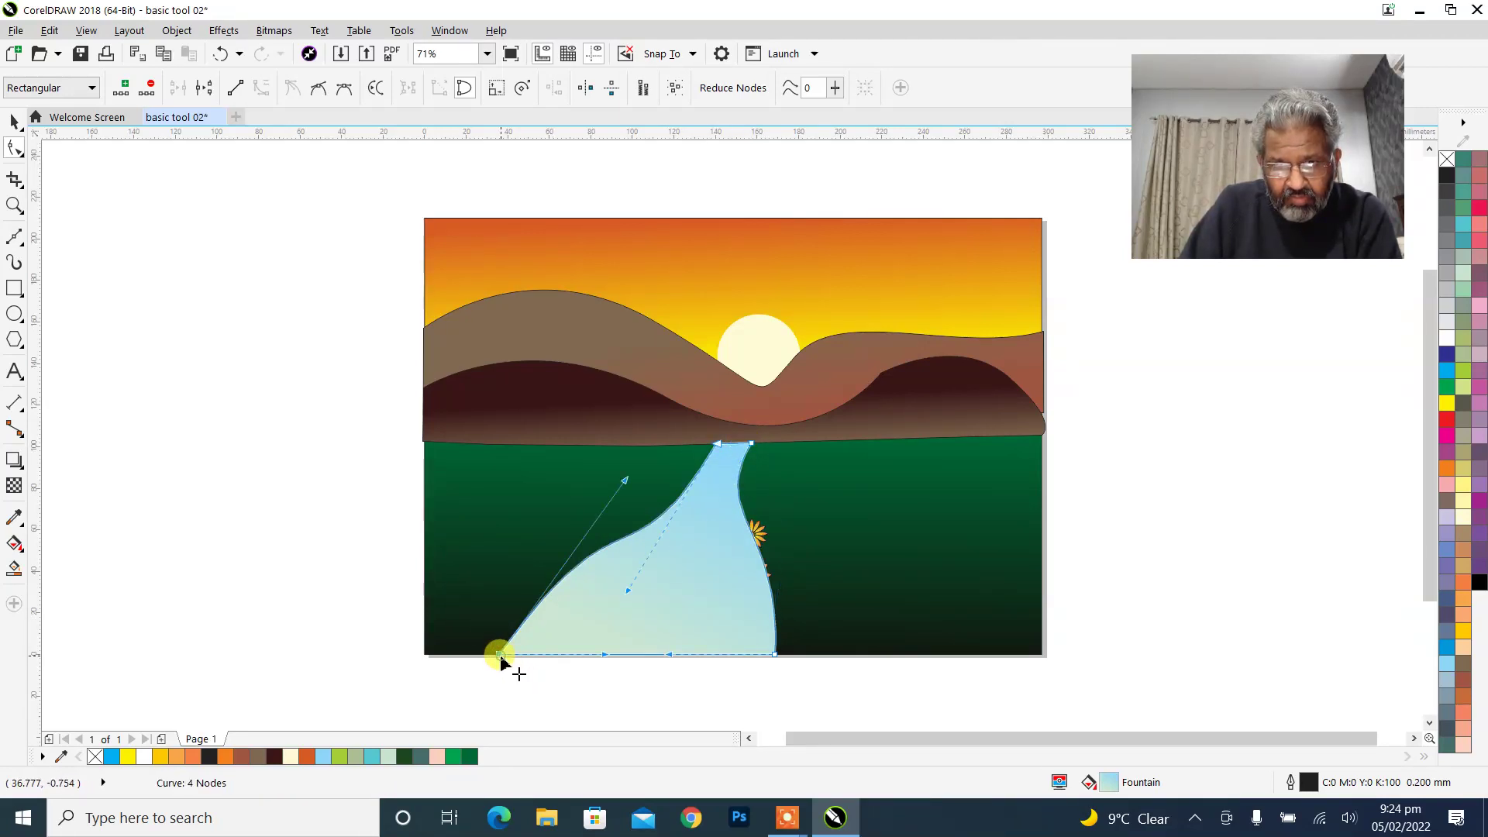
drag(598, 491, 688, 486)
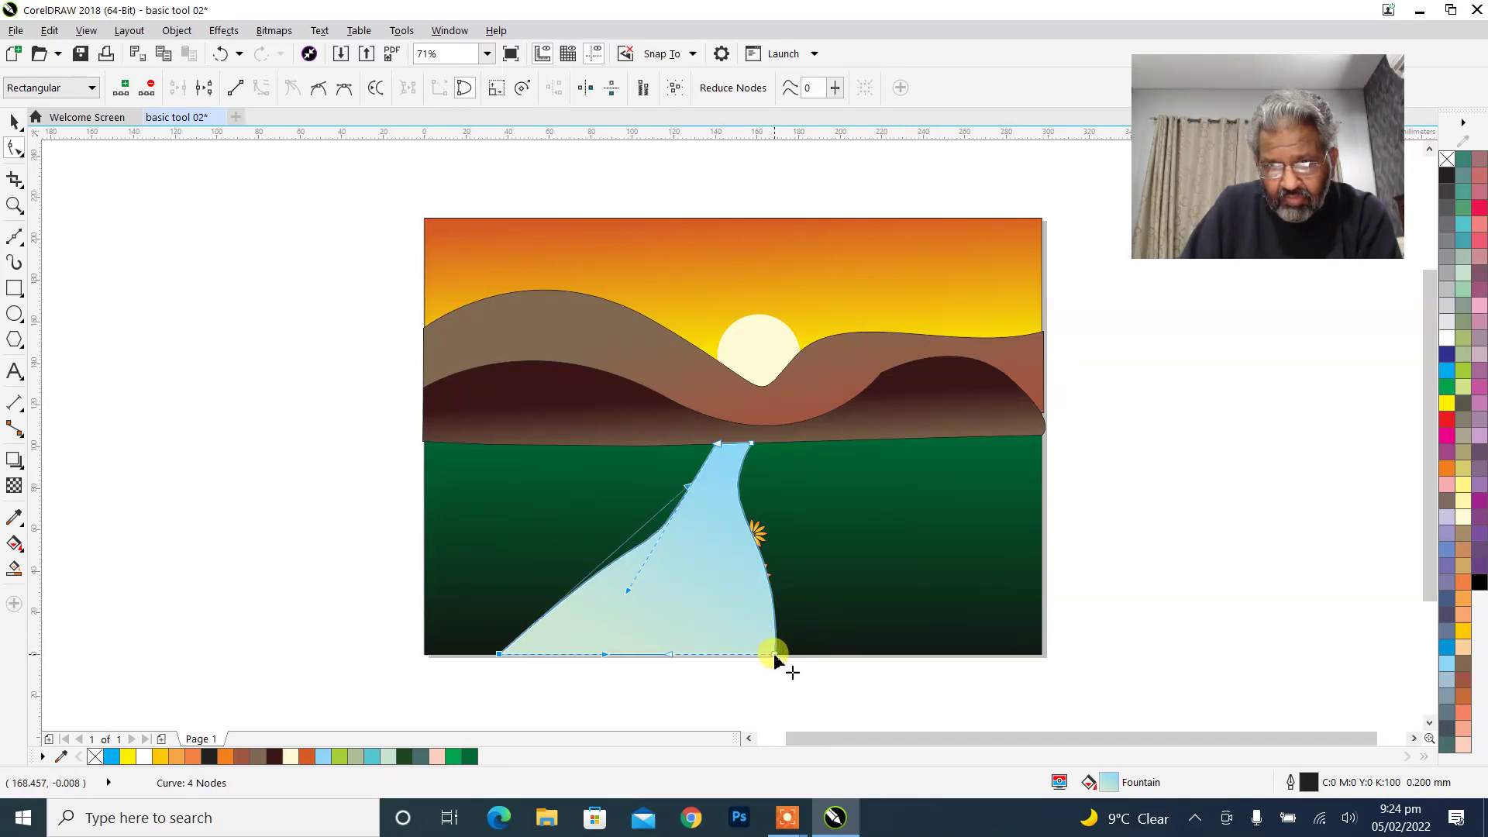
drag(774, 652, 727, 656)
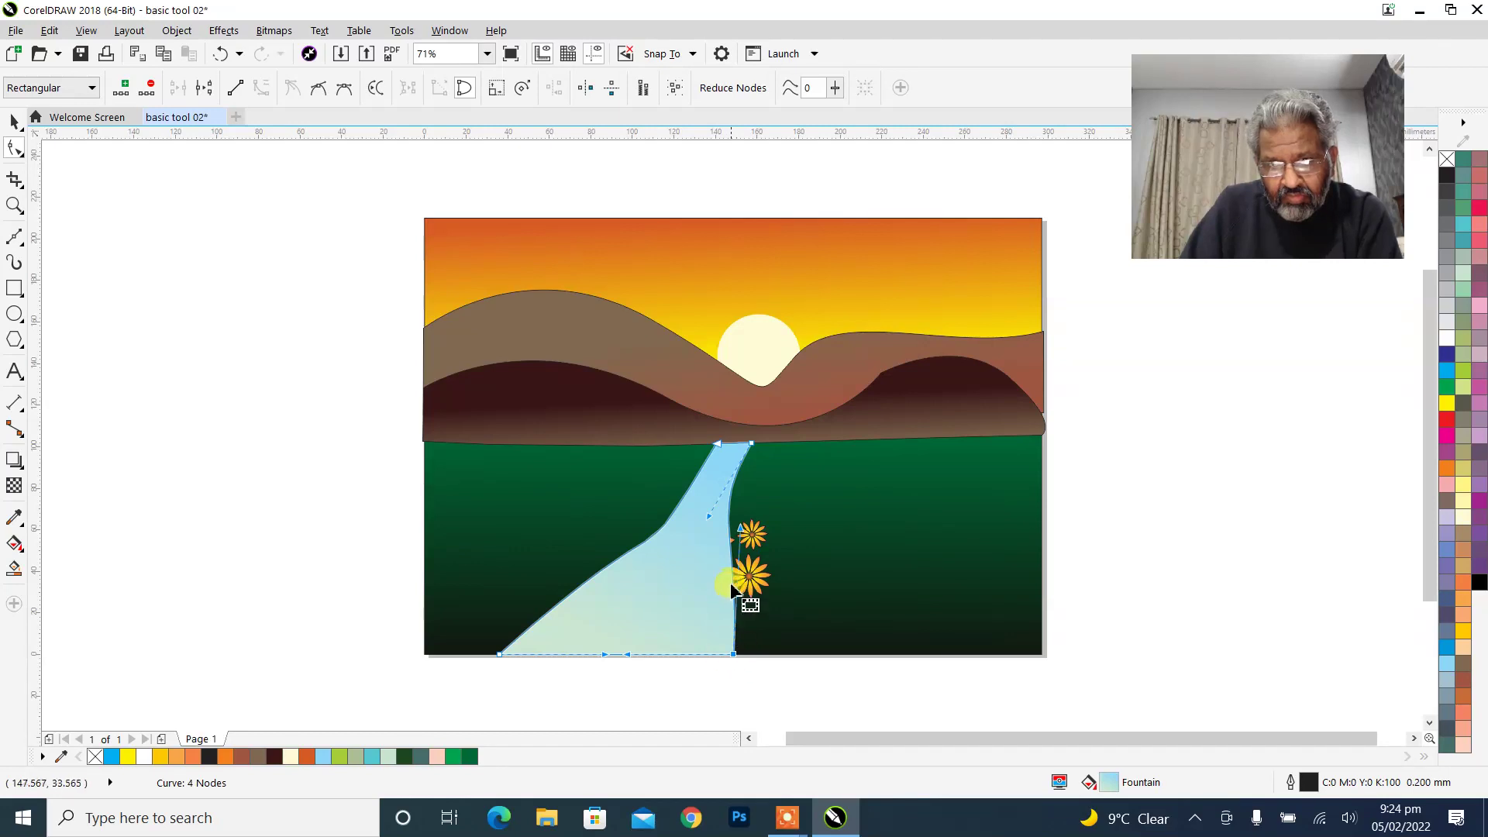
Move the cluster of five flowers about 117 mm to the right, onto the dark green ground beside the river.
click(12, 122)
click(101, 314)
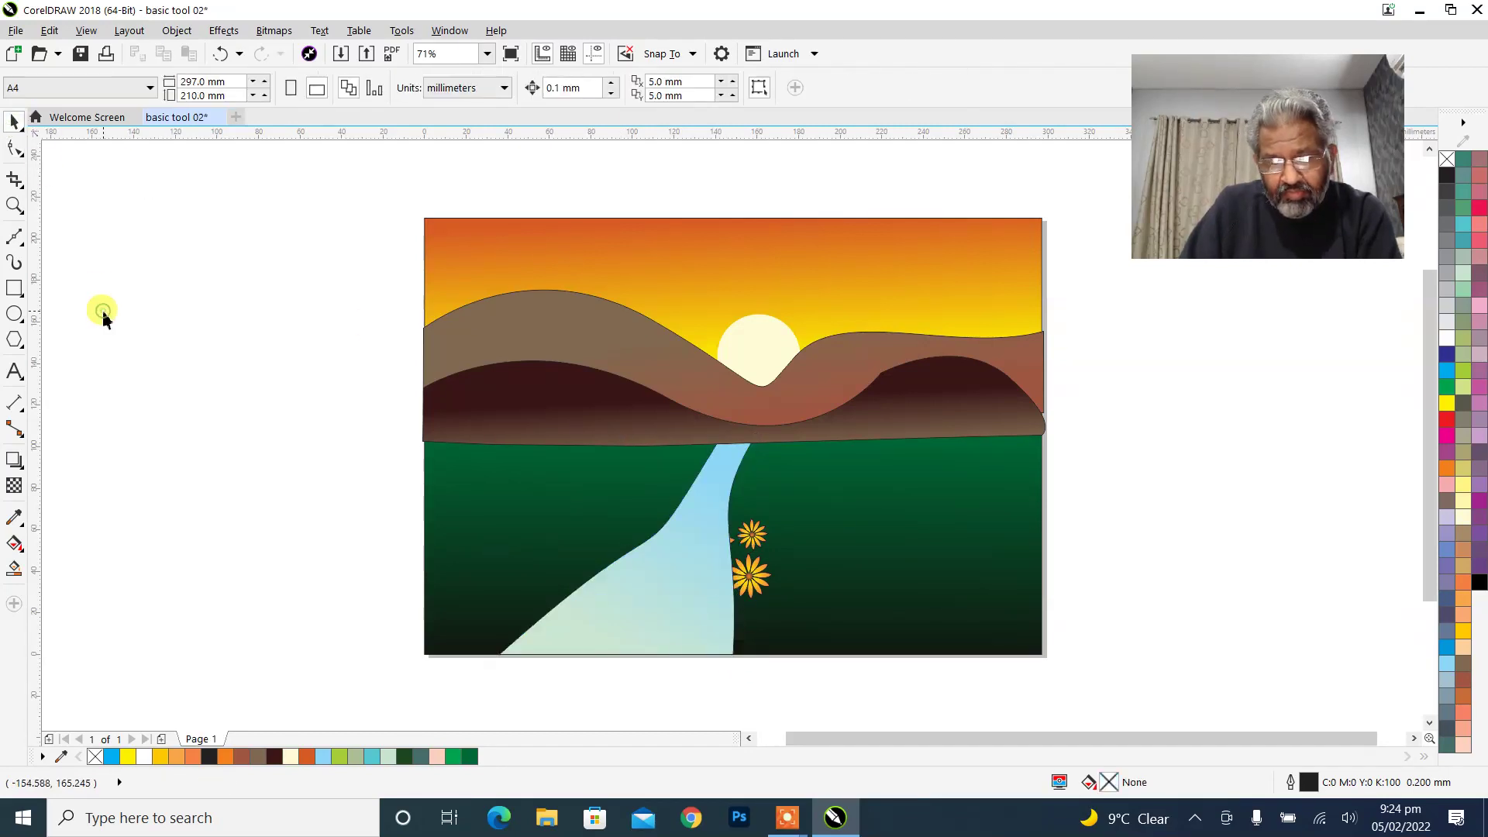
drag(863, 698, 574, 468)
click(702, 558)
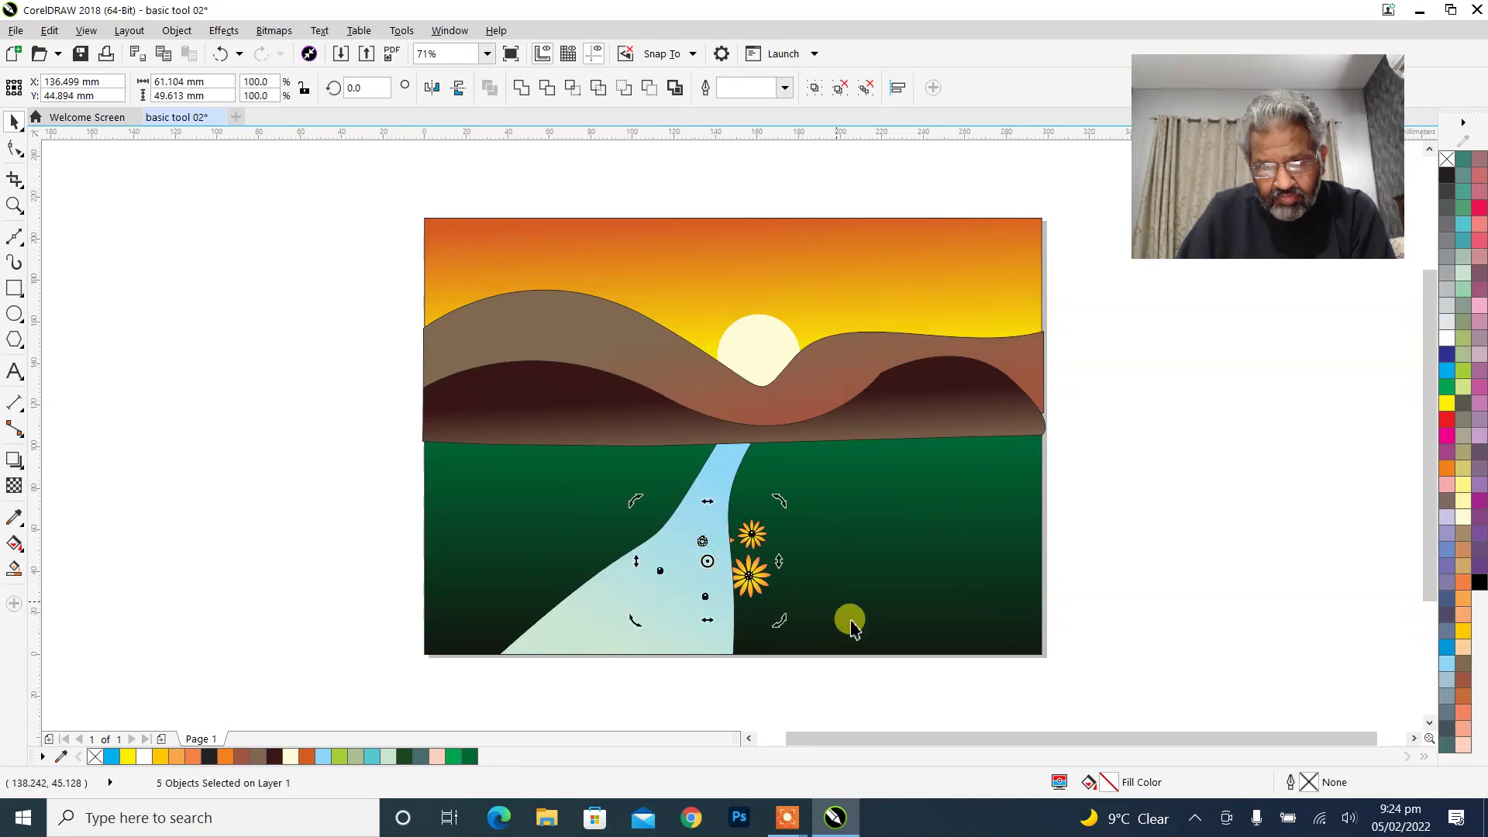
click(752, 583)
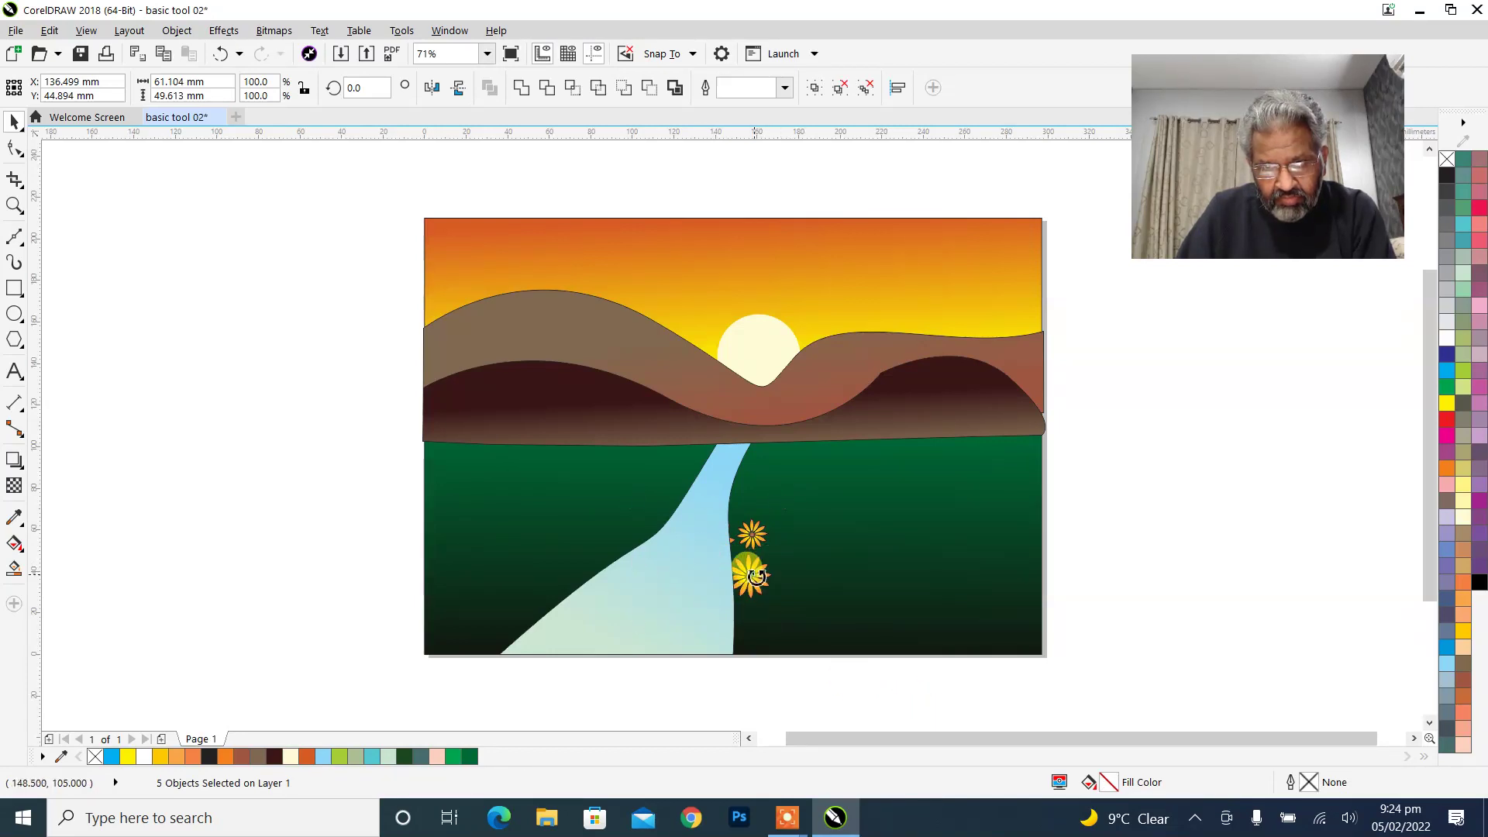
drag(756, 585, 998, 584)
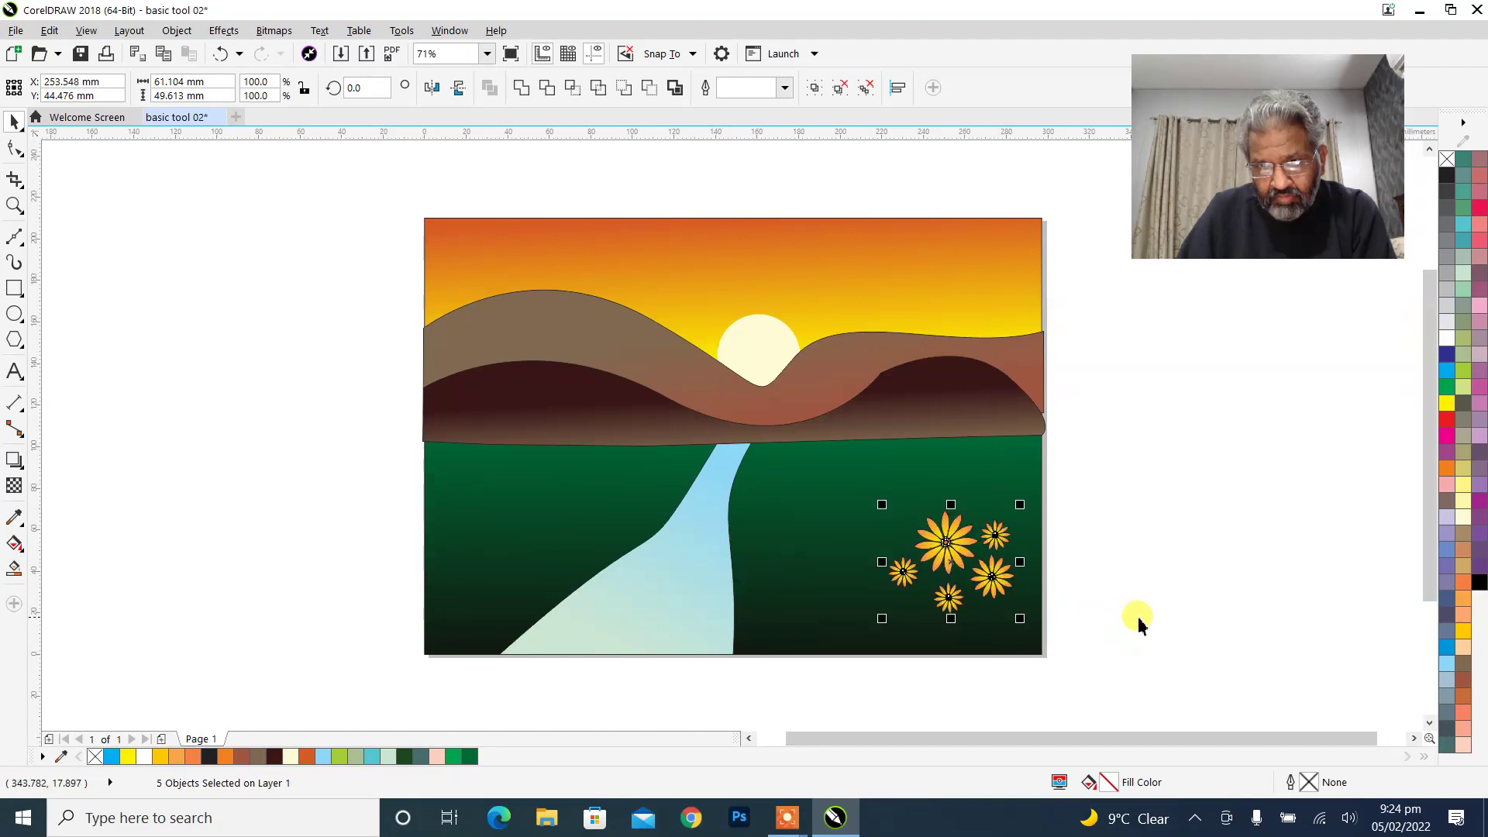
click(1138, 617)
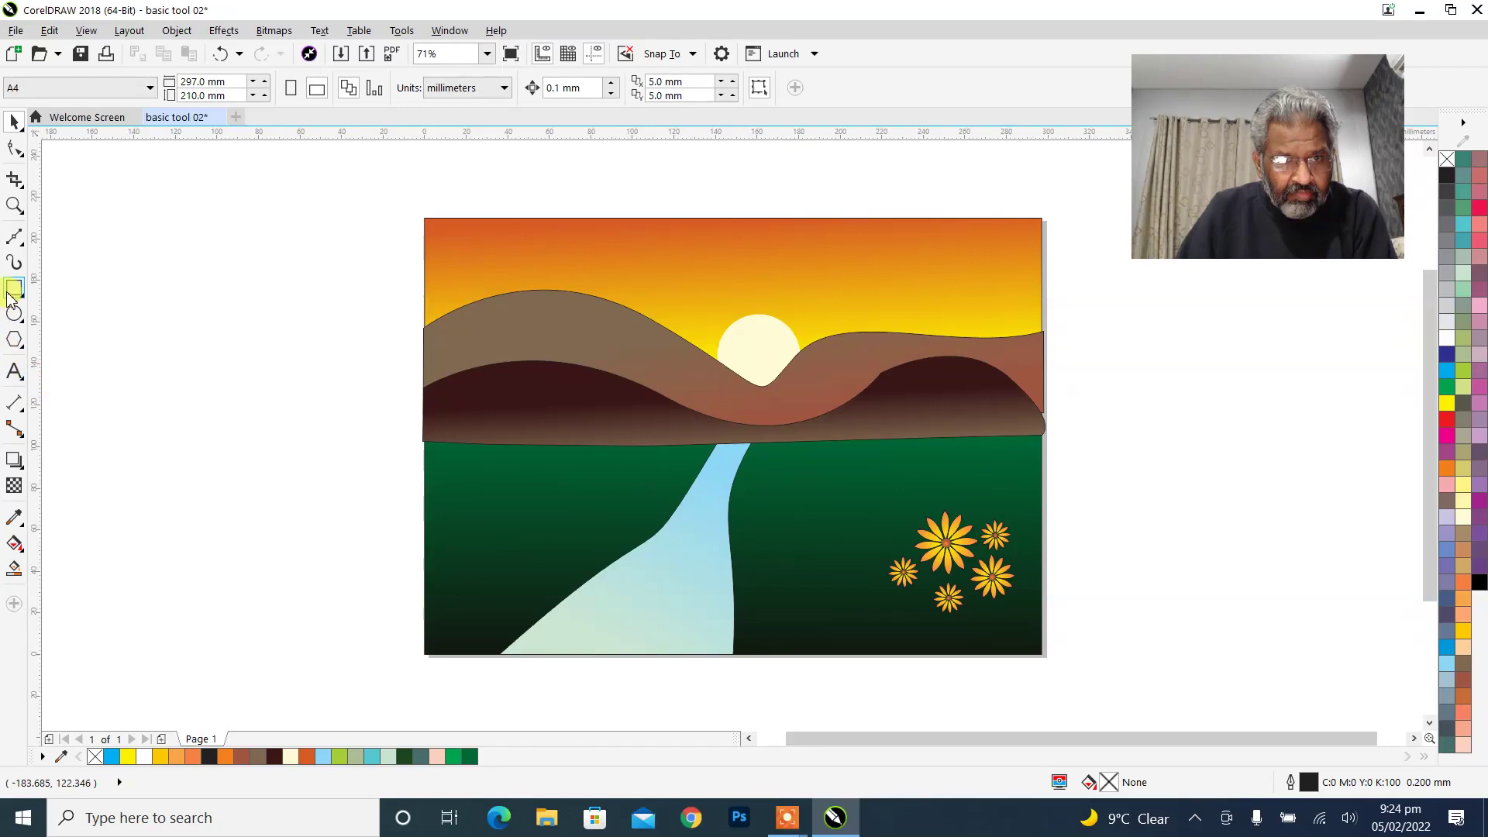
Draw five Artistic Media preset strokes 10 mm wide as stems, from each flower in the cluster down to the page's bottom edge.
click(19, 246)
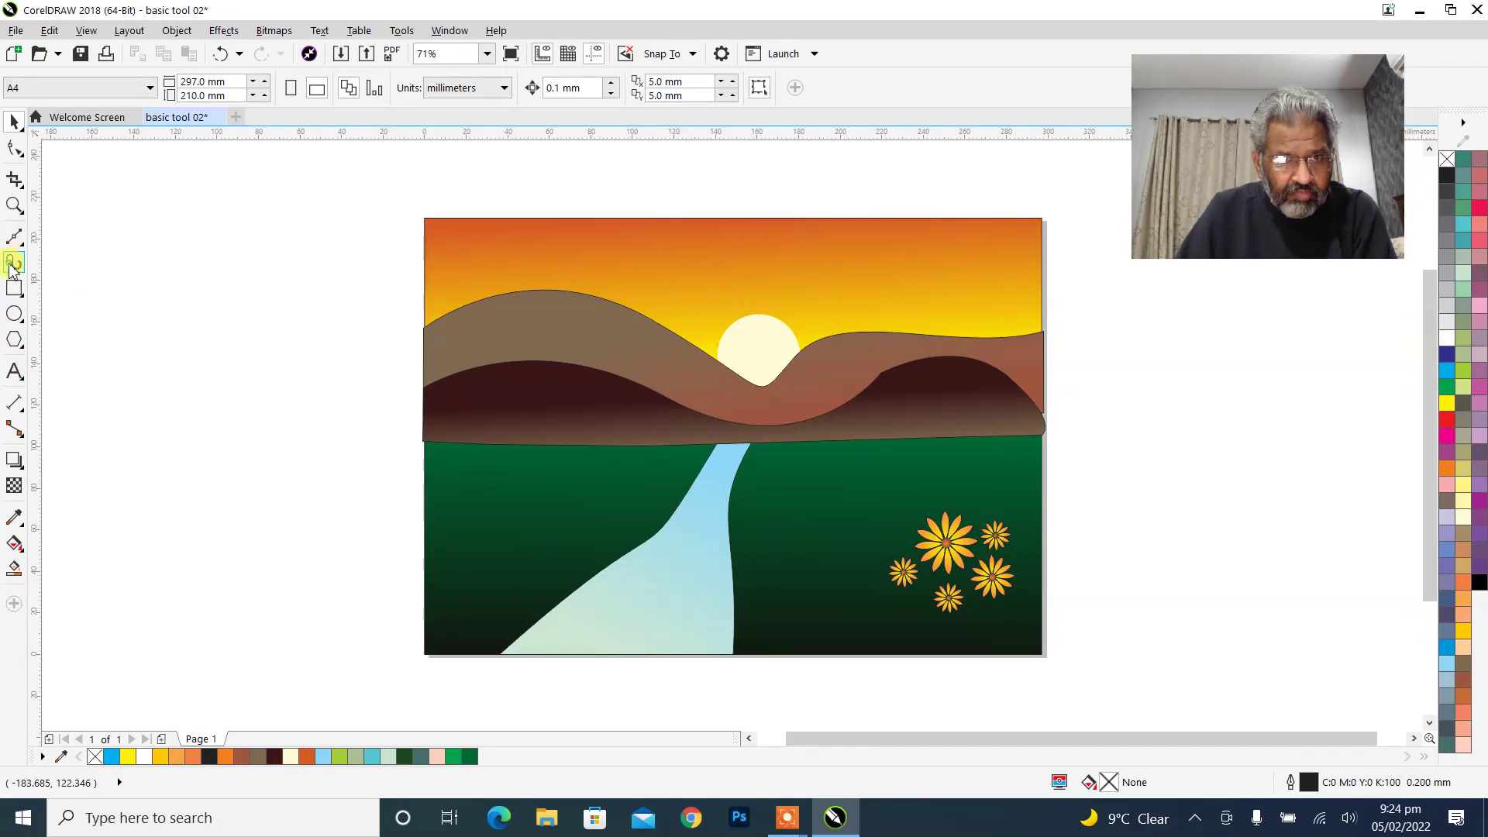
click(14, 263)
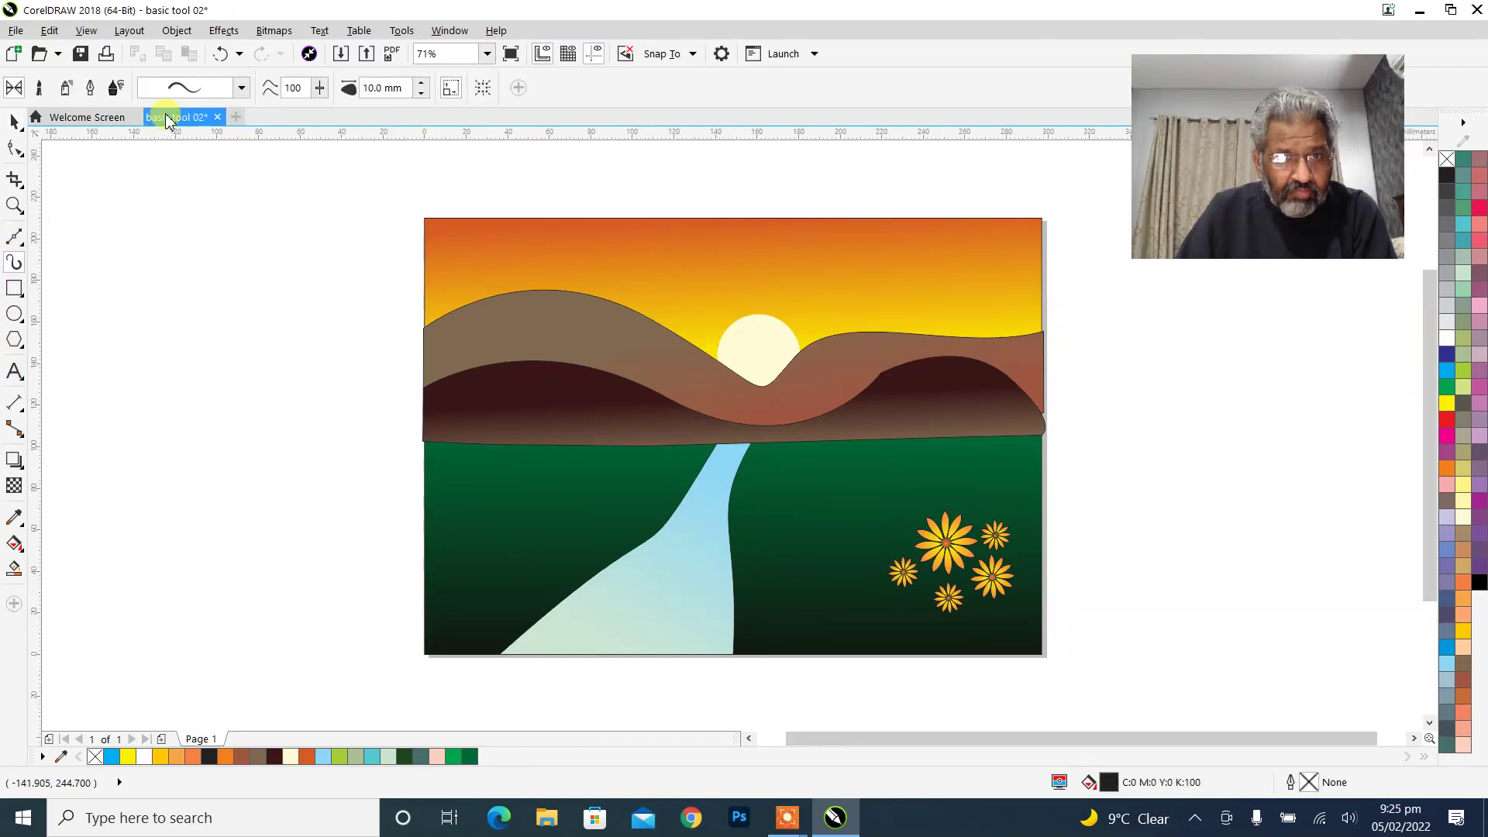
click(241, 88)
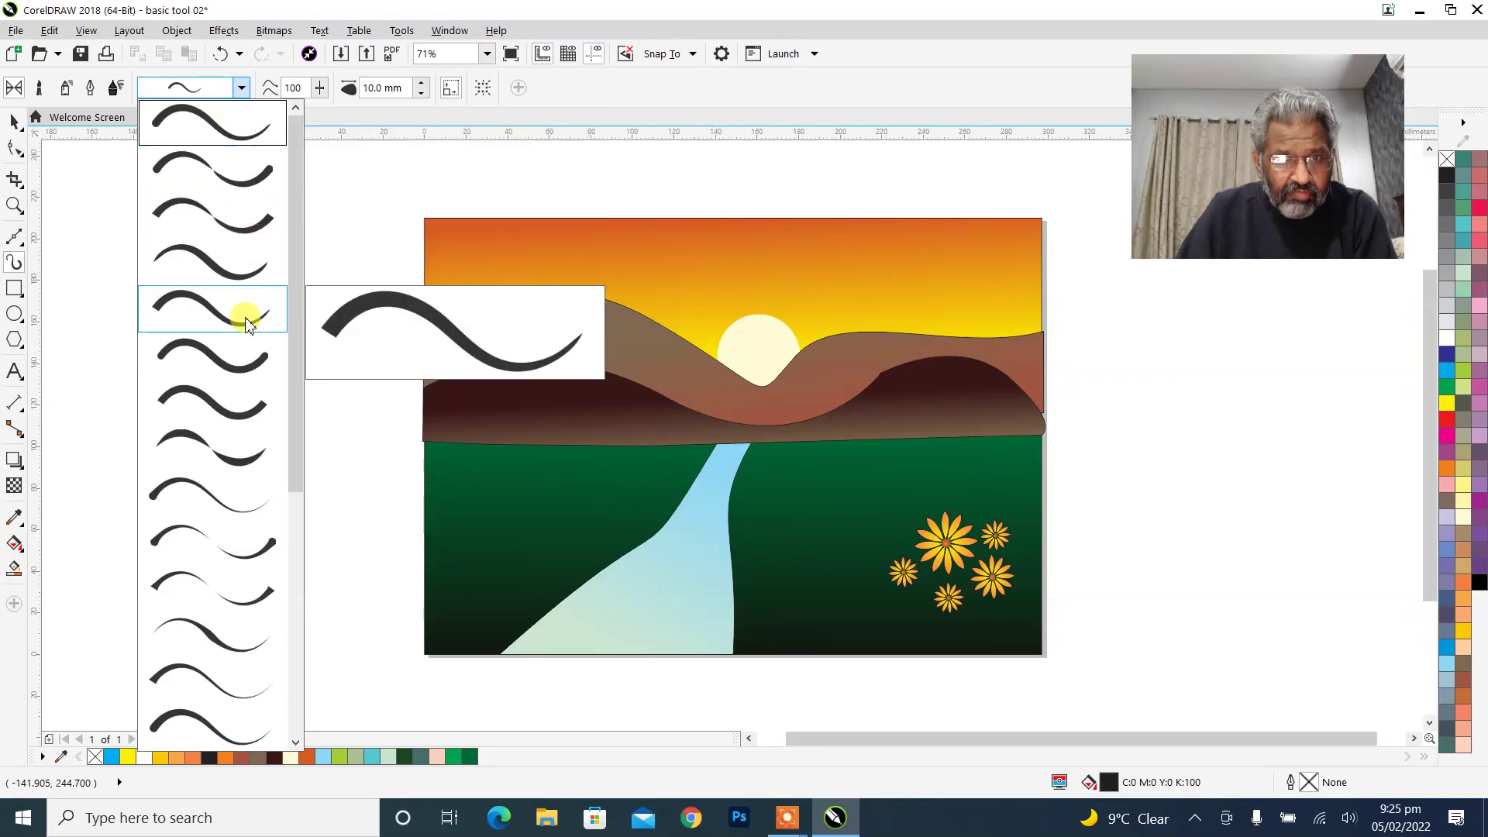
click(223, 414)
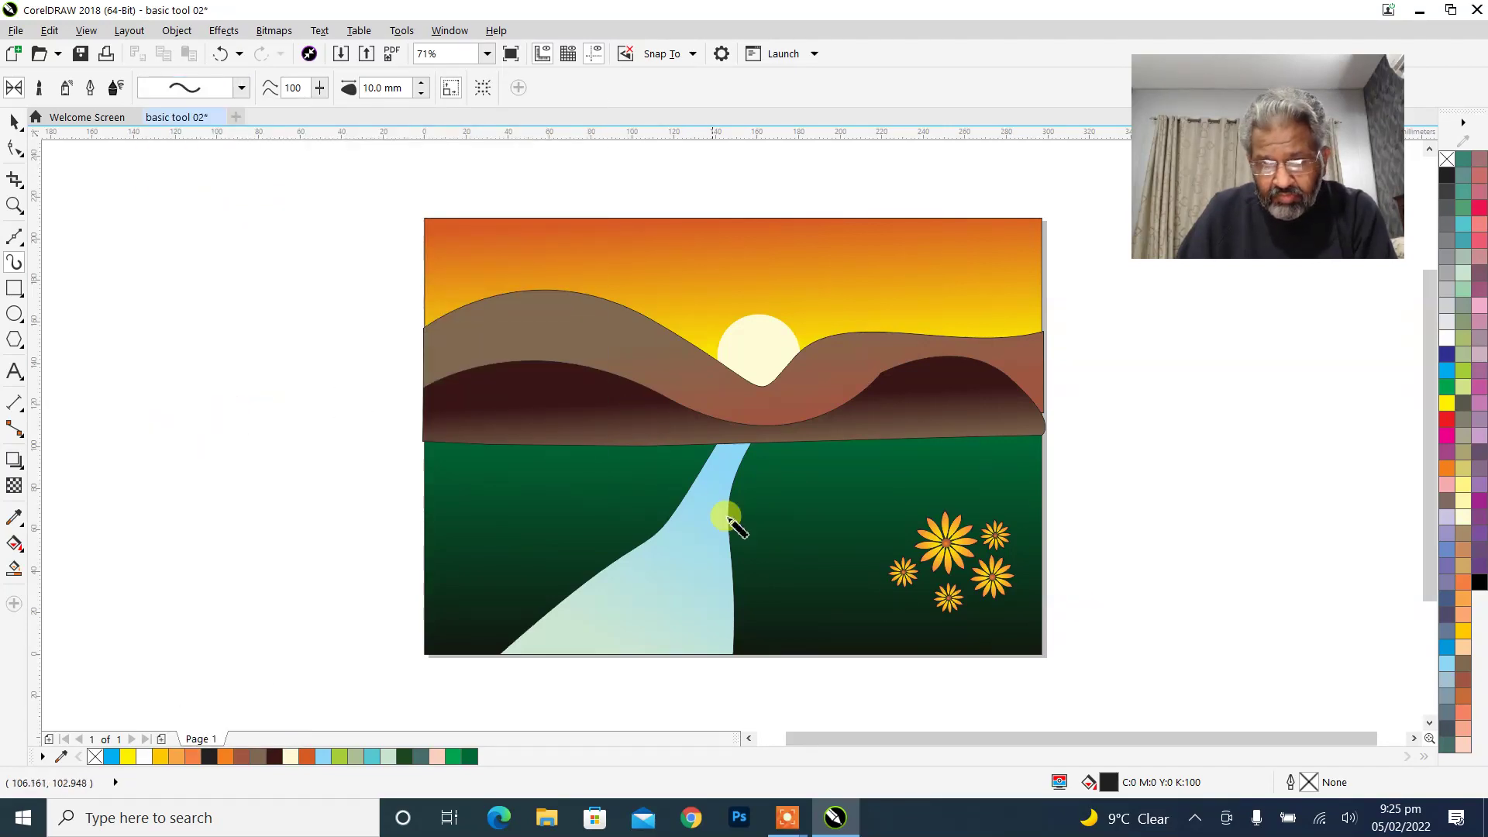
drag(991, 591, 985, 655)
drag(943, 606, 971, 660)
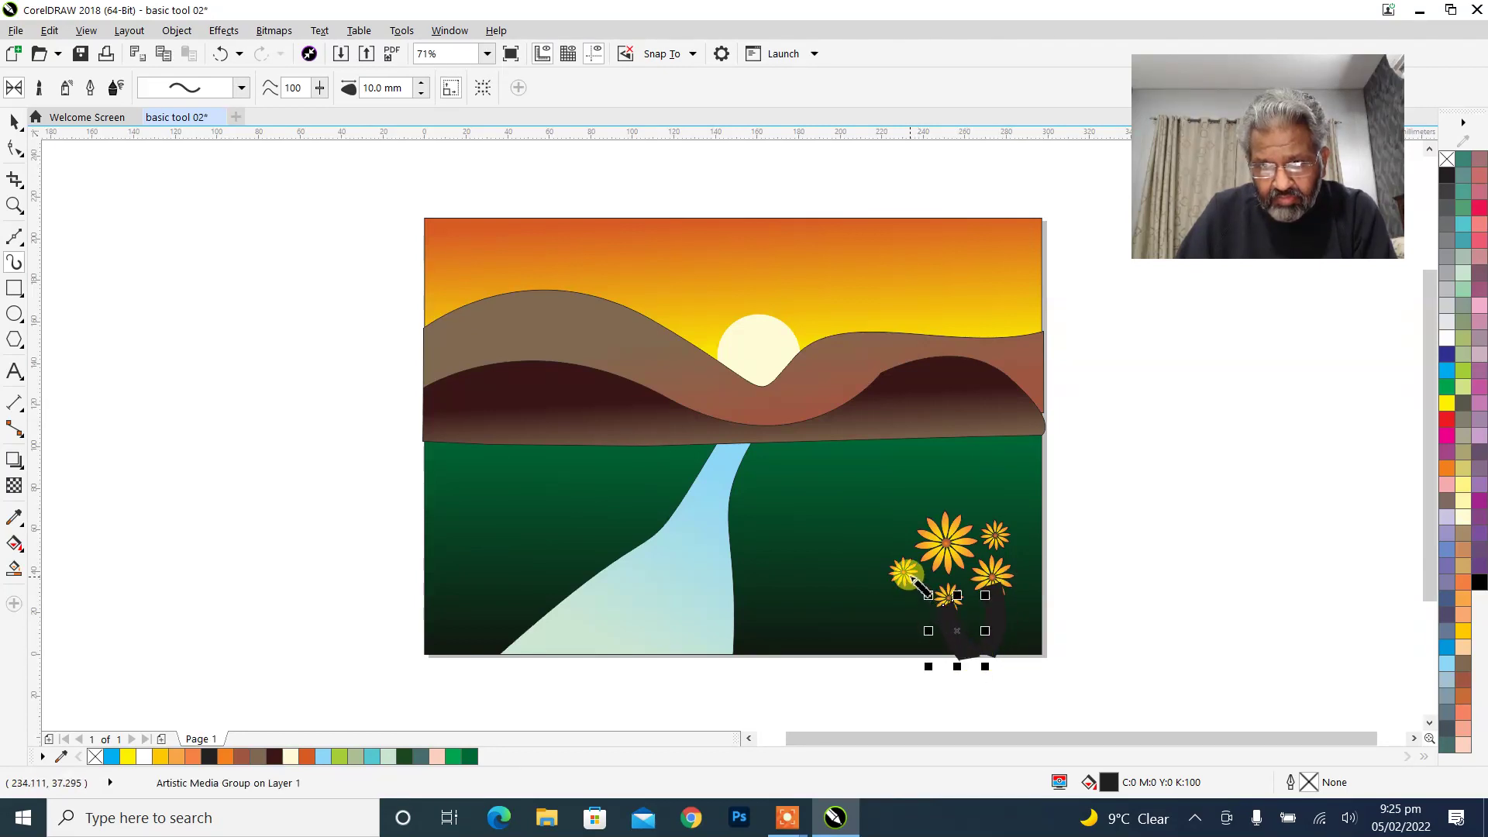
drag(907, 580, 930, 657)
drag(947, 544, 959, 657)
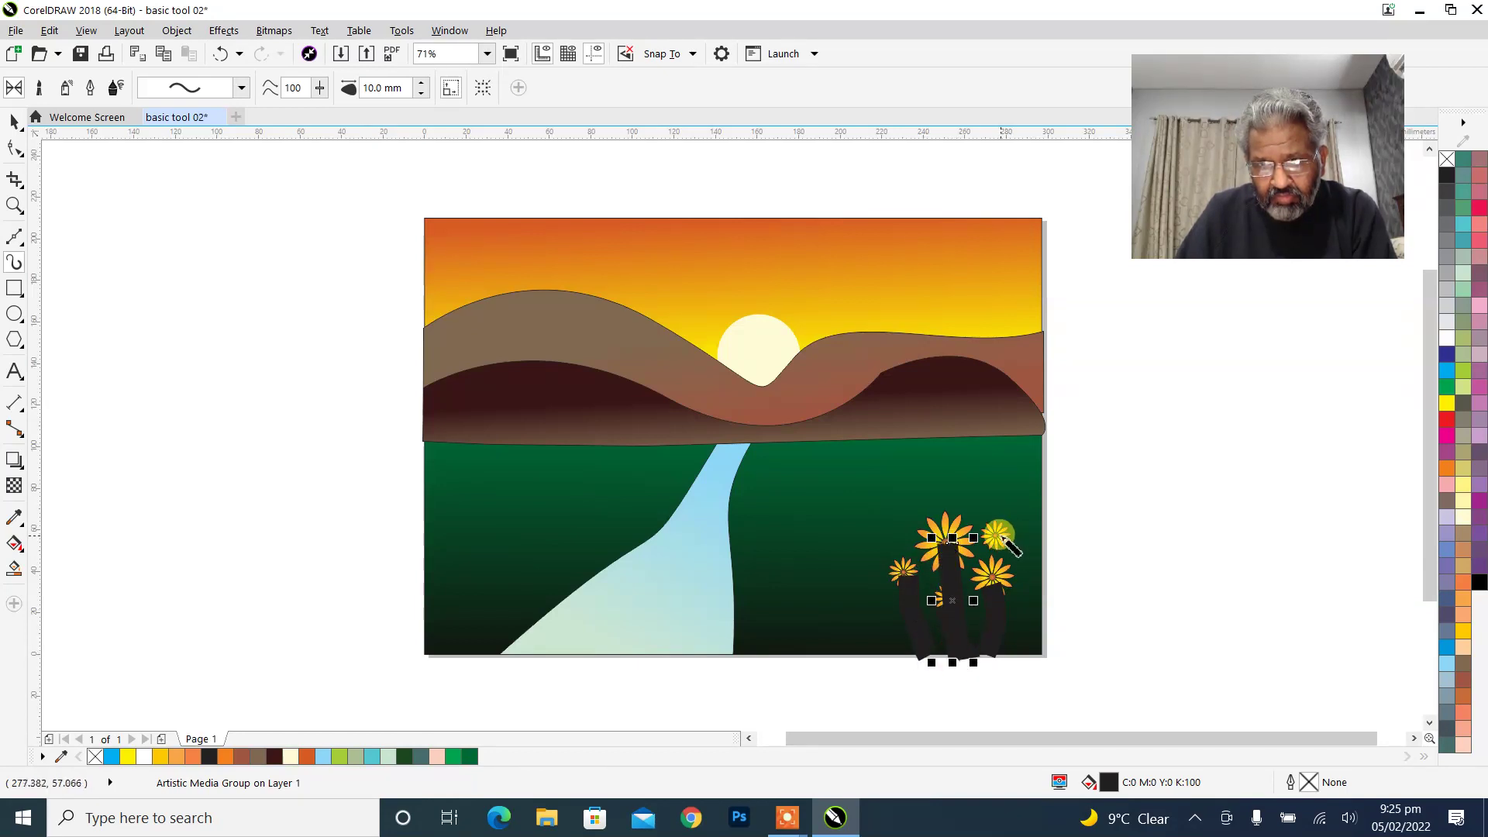
drag(995, 541, 961, 659)
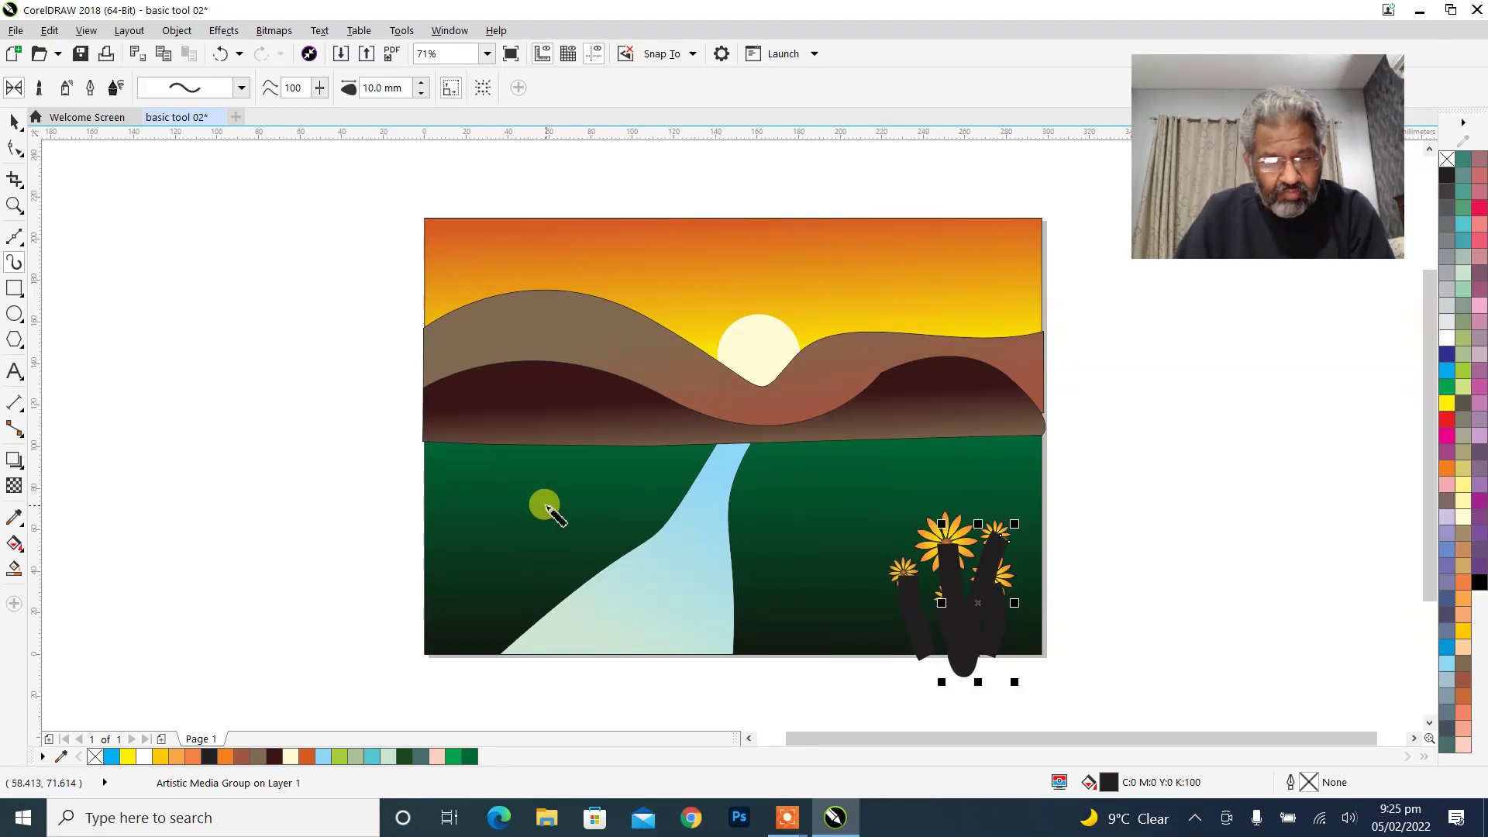
Narrow the leftmost flower's stem to 1.5 mm and fill it with brown (C:0 M:60 Y:60 K:40).
key(z)
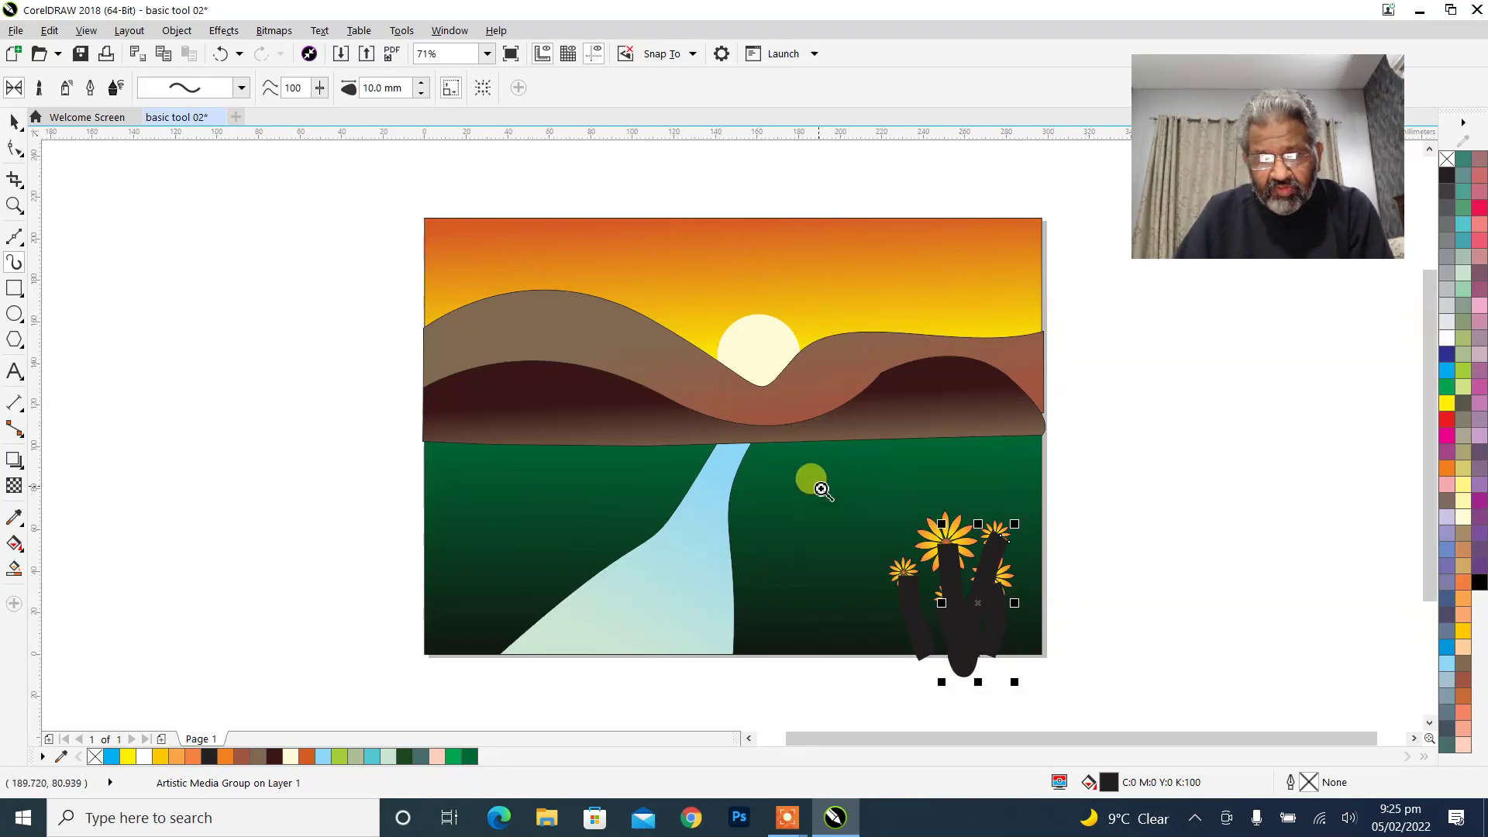
drag(819, 486, 1077, 699)
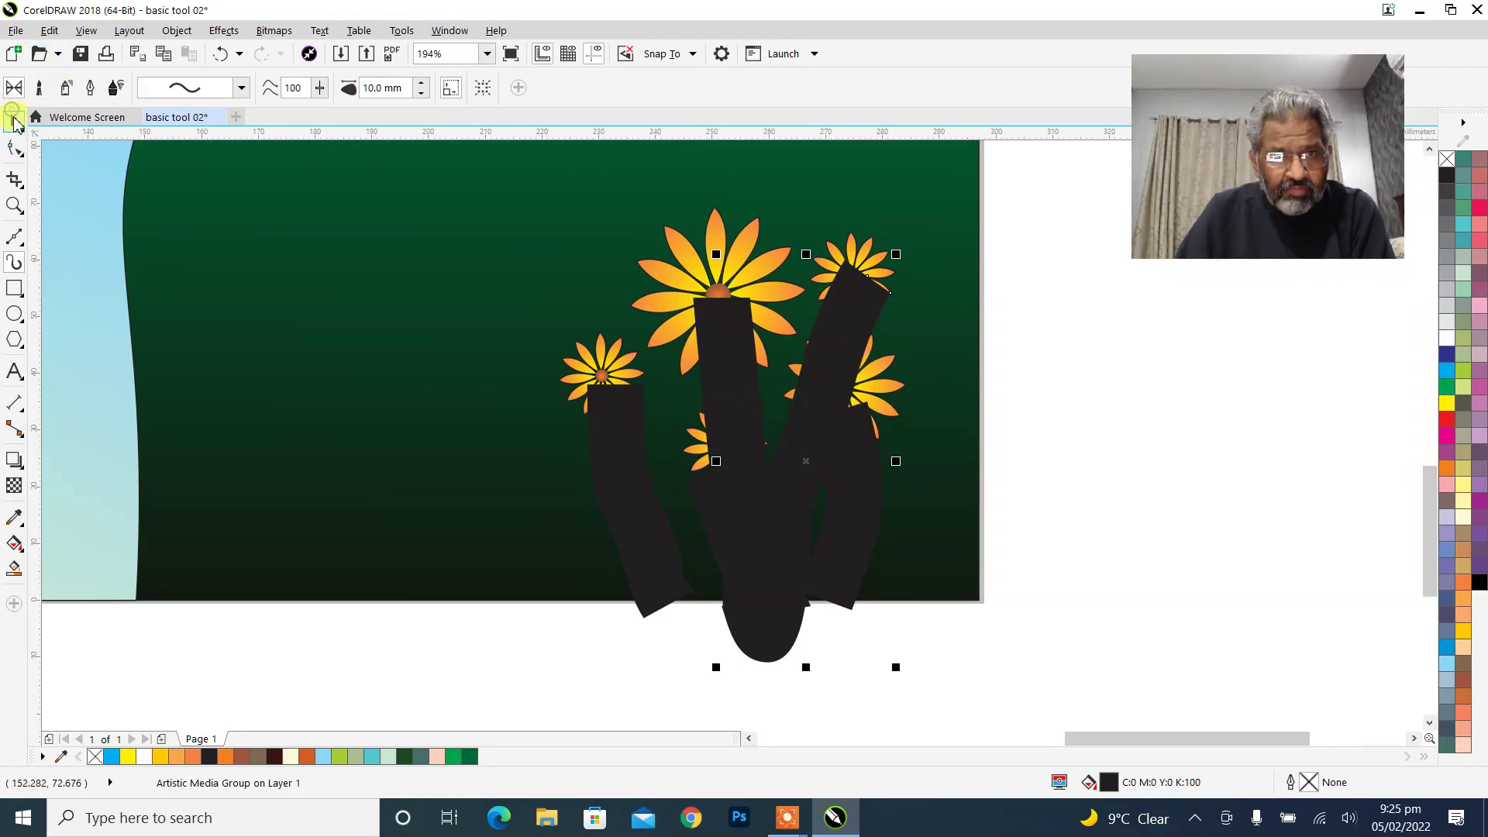
key(space)
click(612, 441)
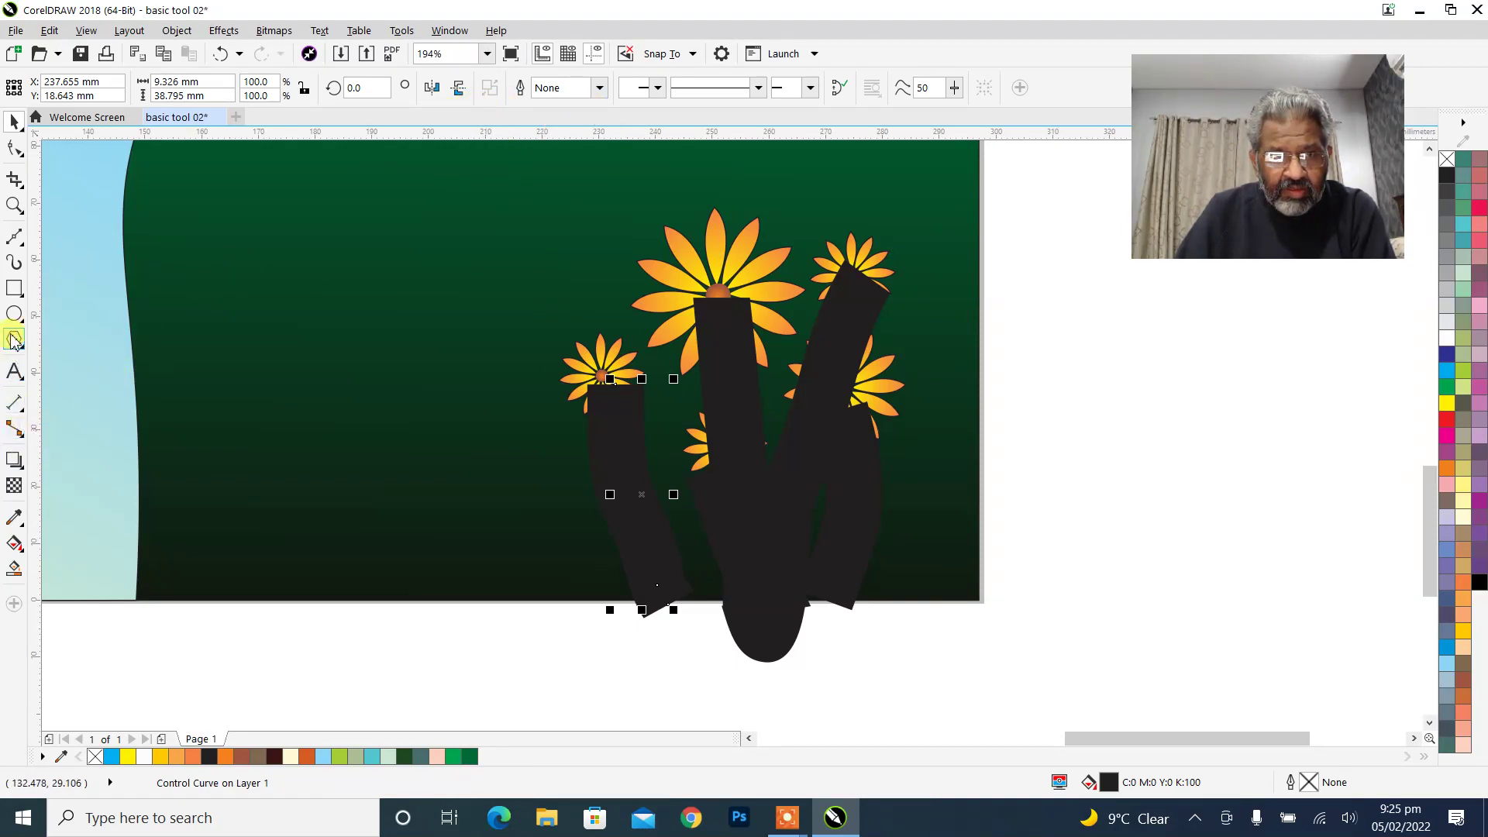
click(14, 263)
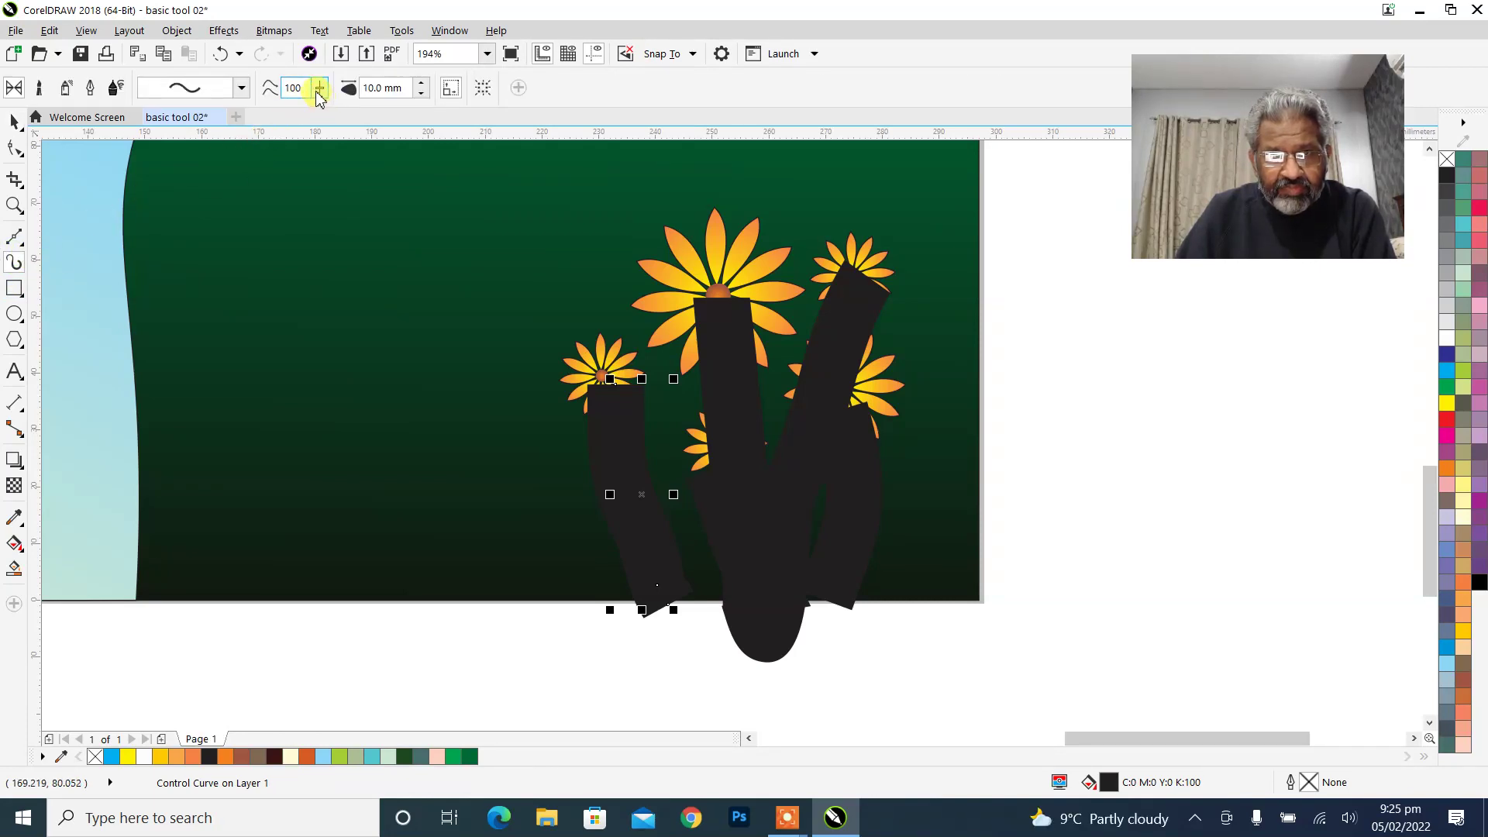
click(404, 87)
click(422, 94)
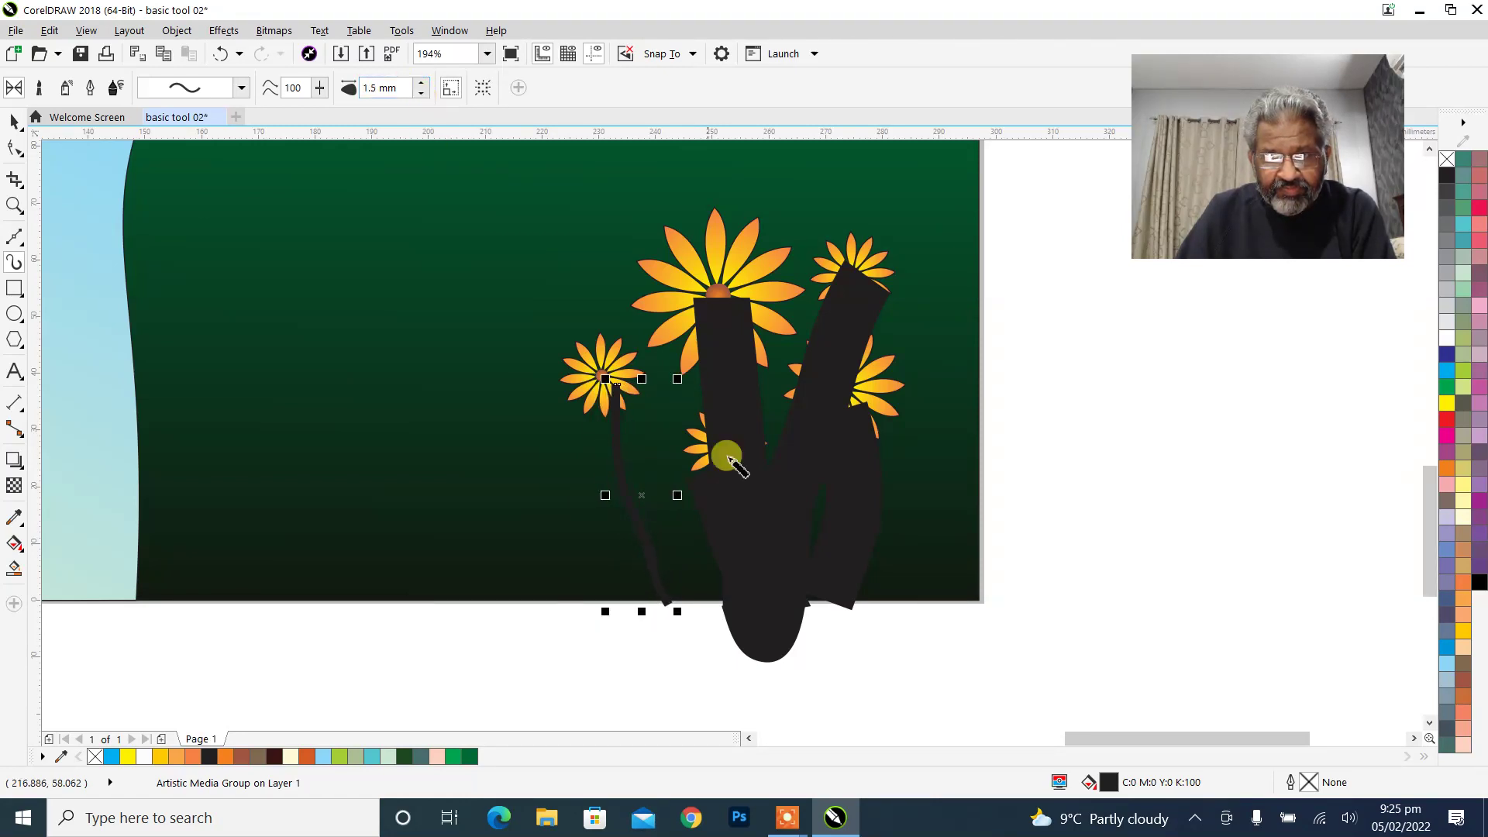
click(1449, 503)
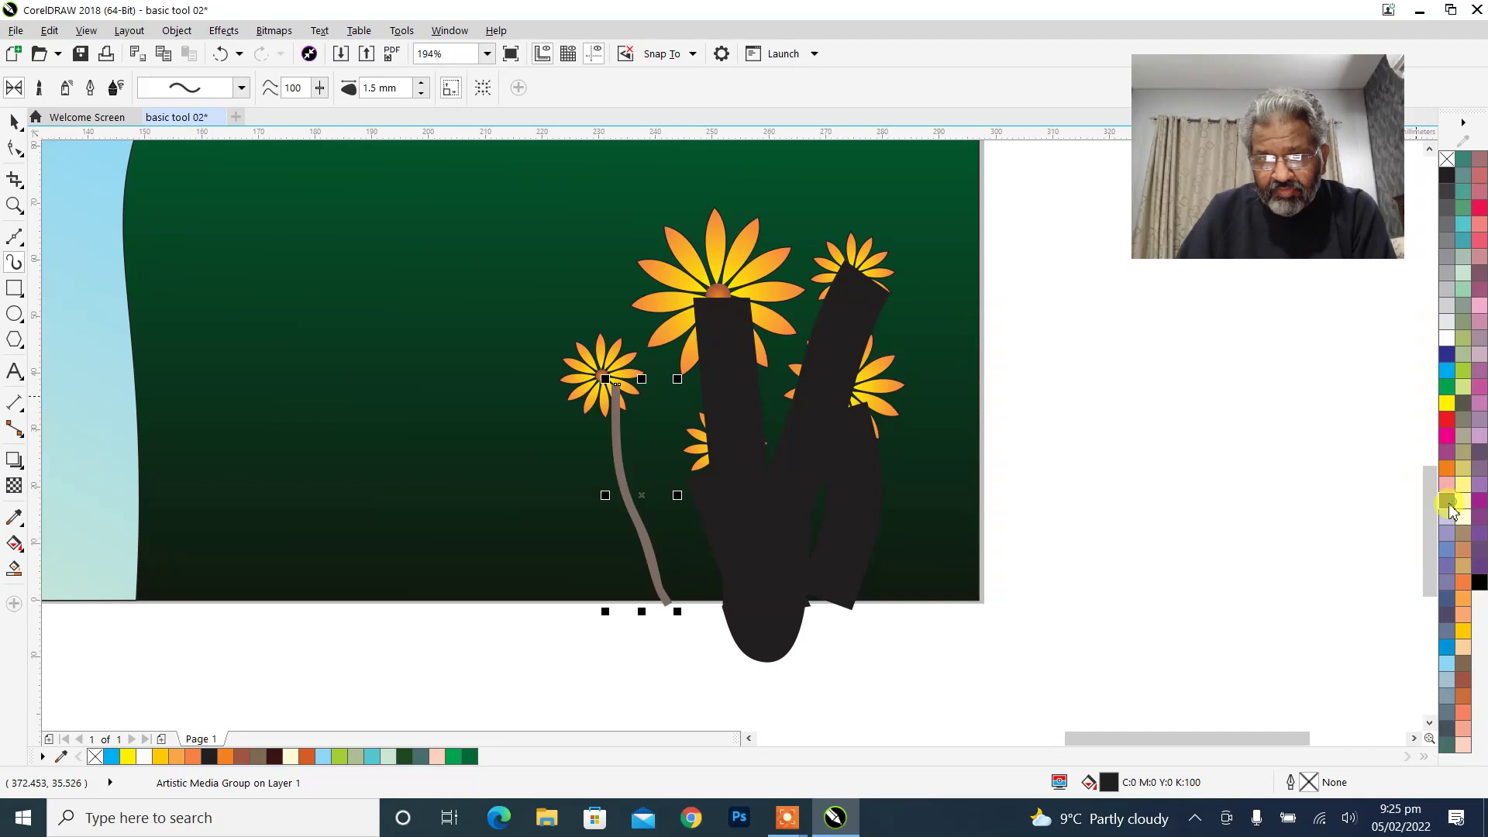
click(1463, 672)
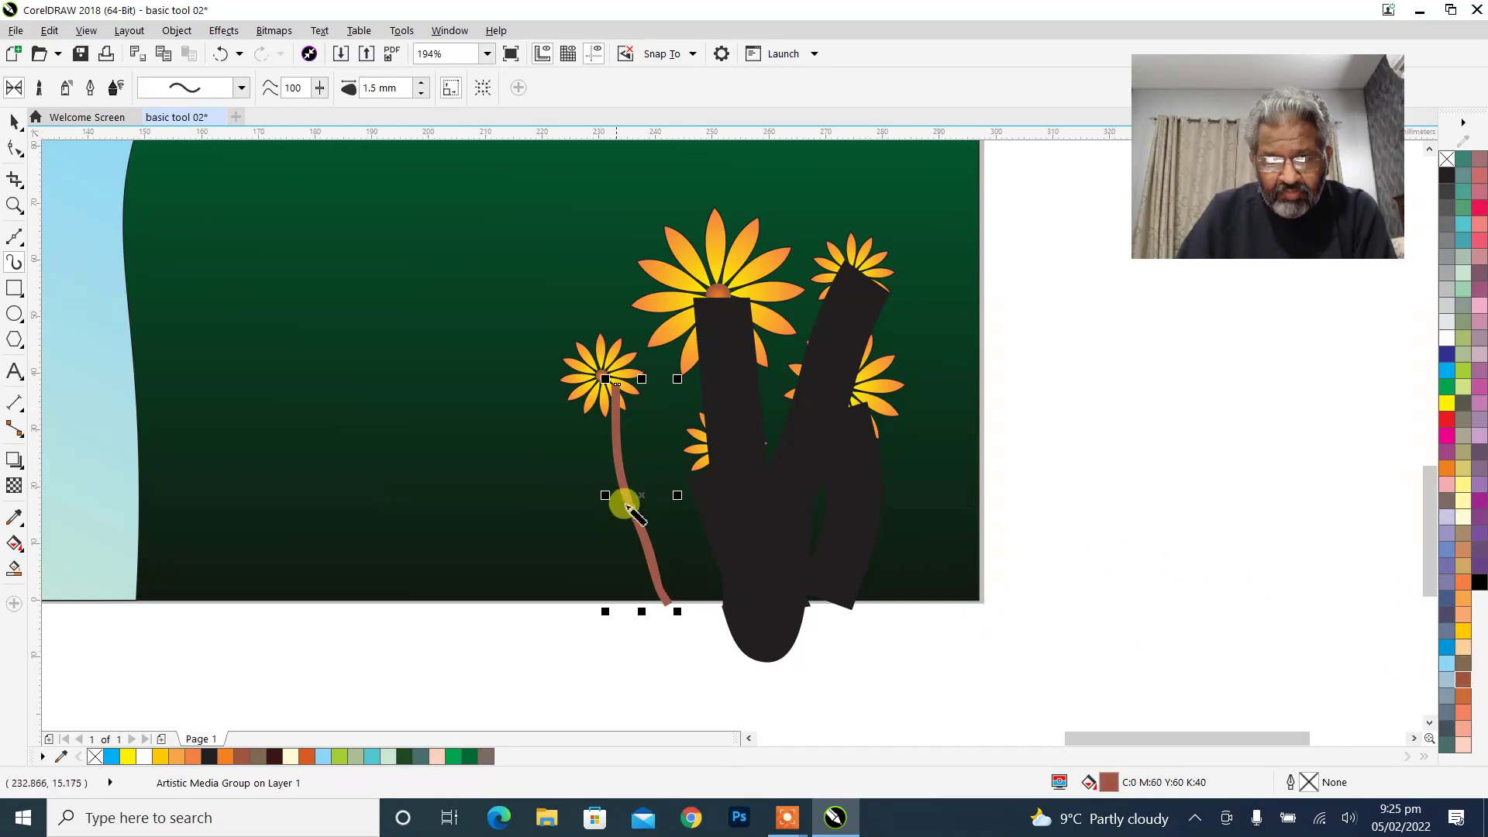
click(607, 506)
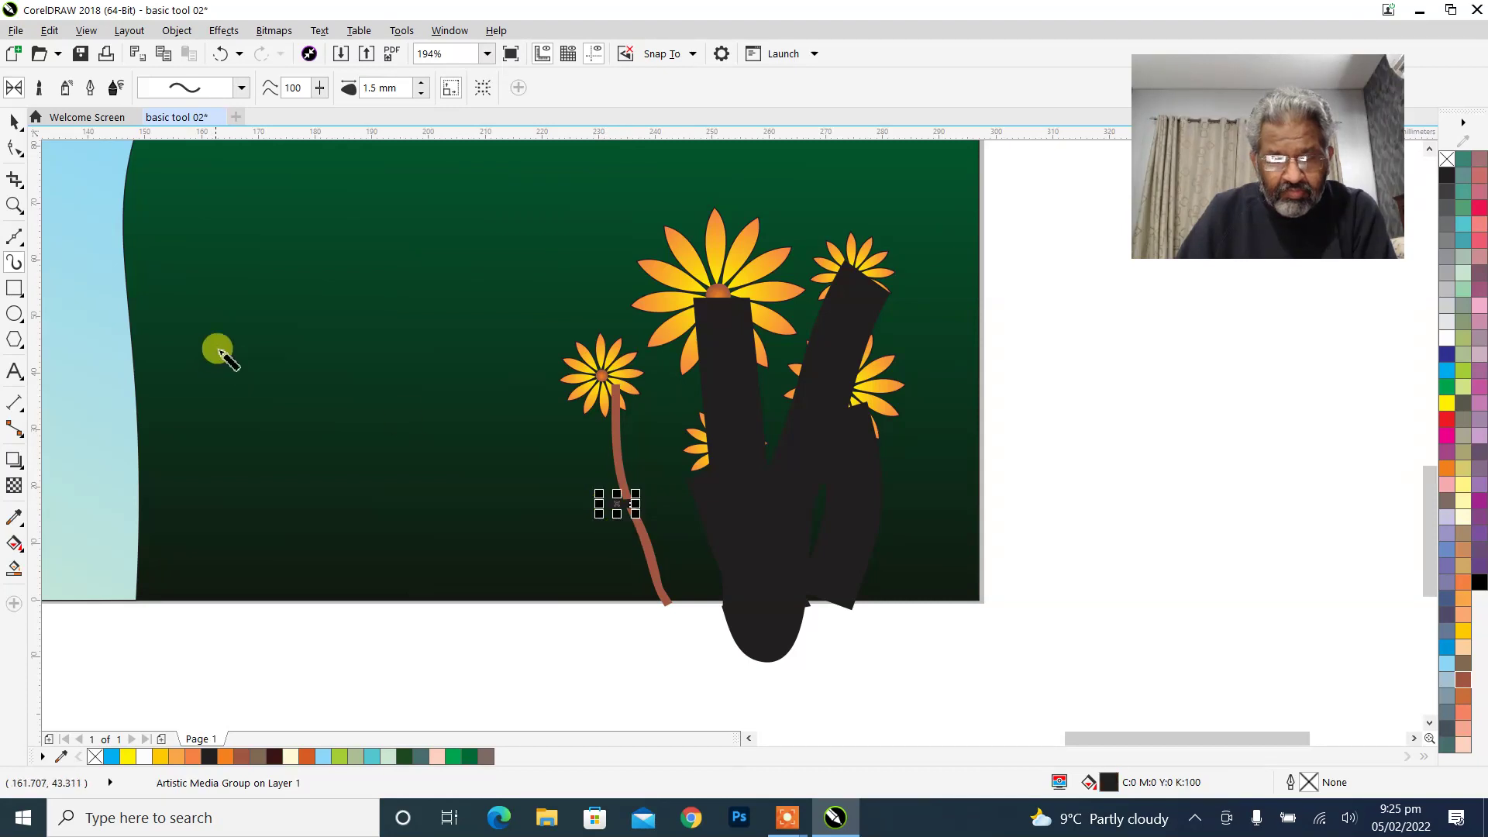
click(258, 341)
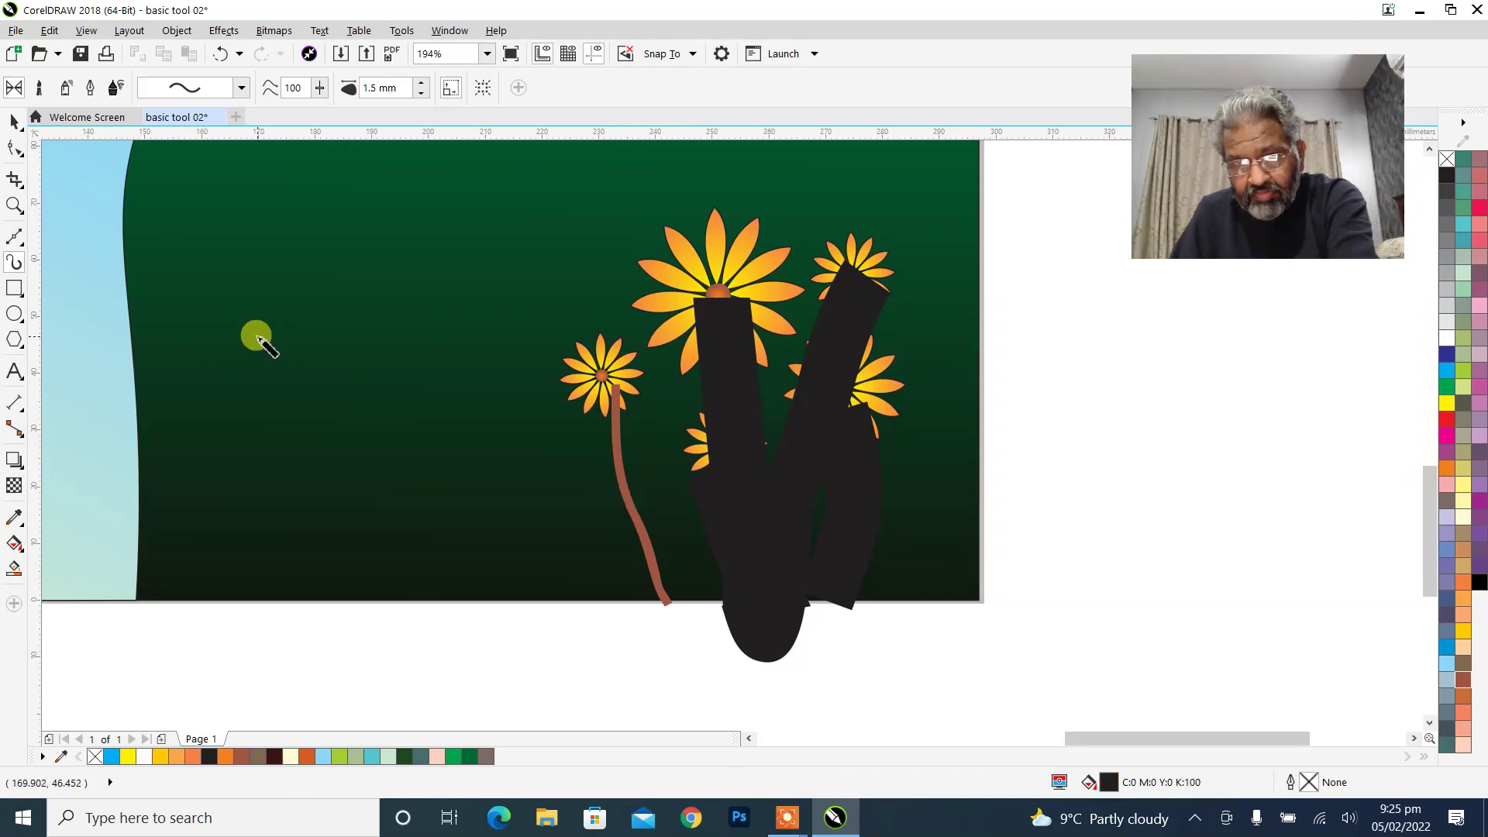
click(750, 435)
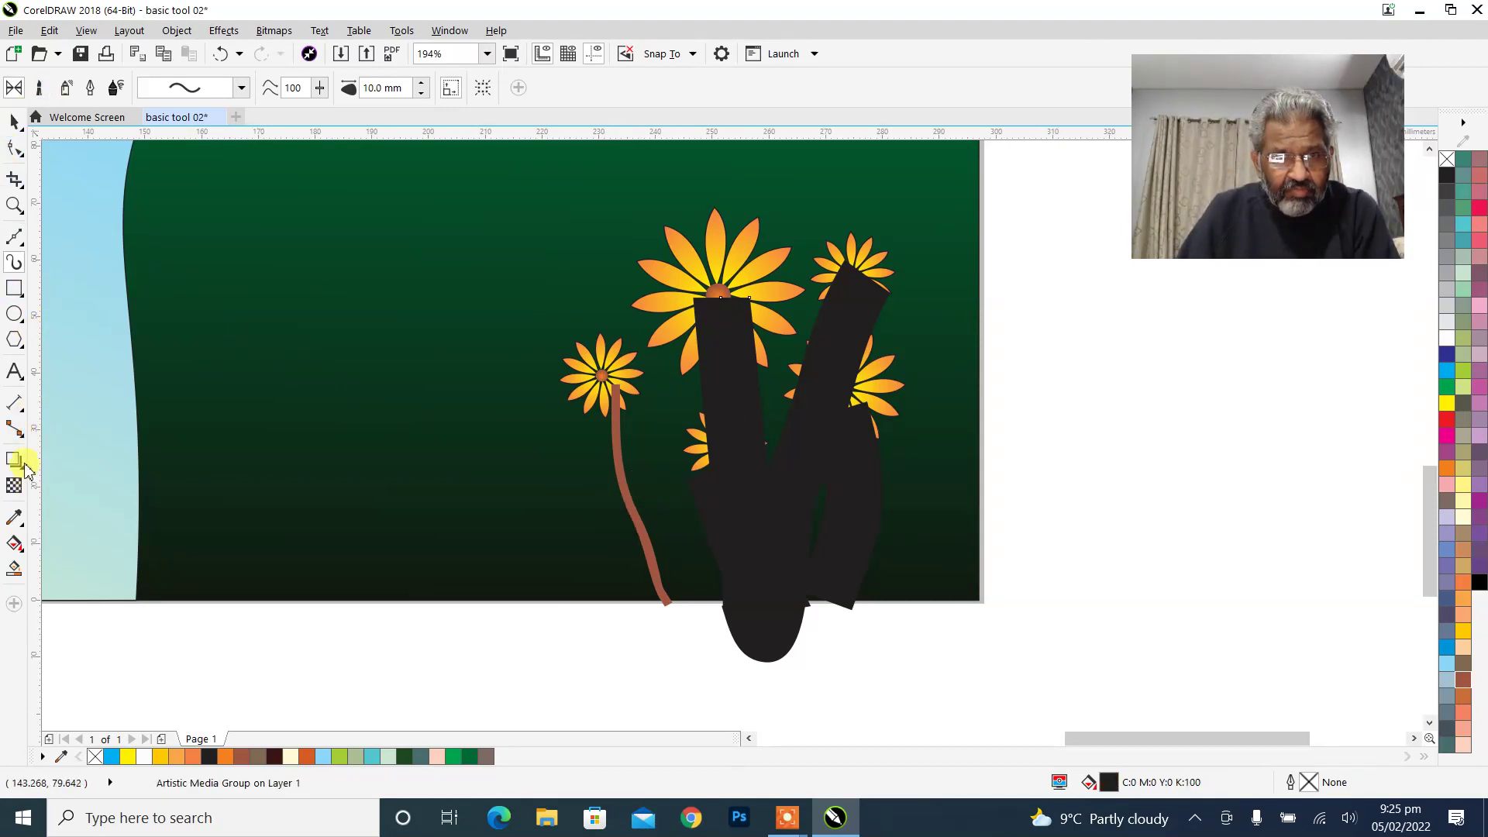
Place the brown stem behind the leftmost flower but above the ground, and shift it about 2.5 mm left under the flower's centre.
click(16, 120)
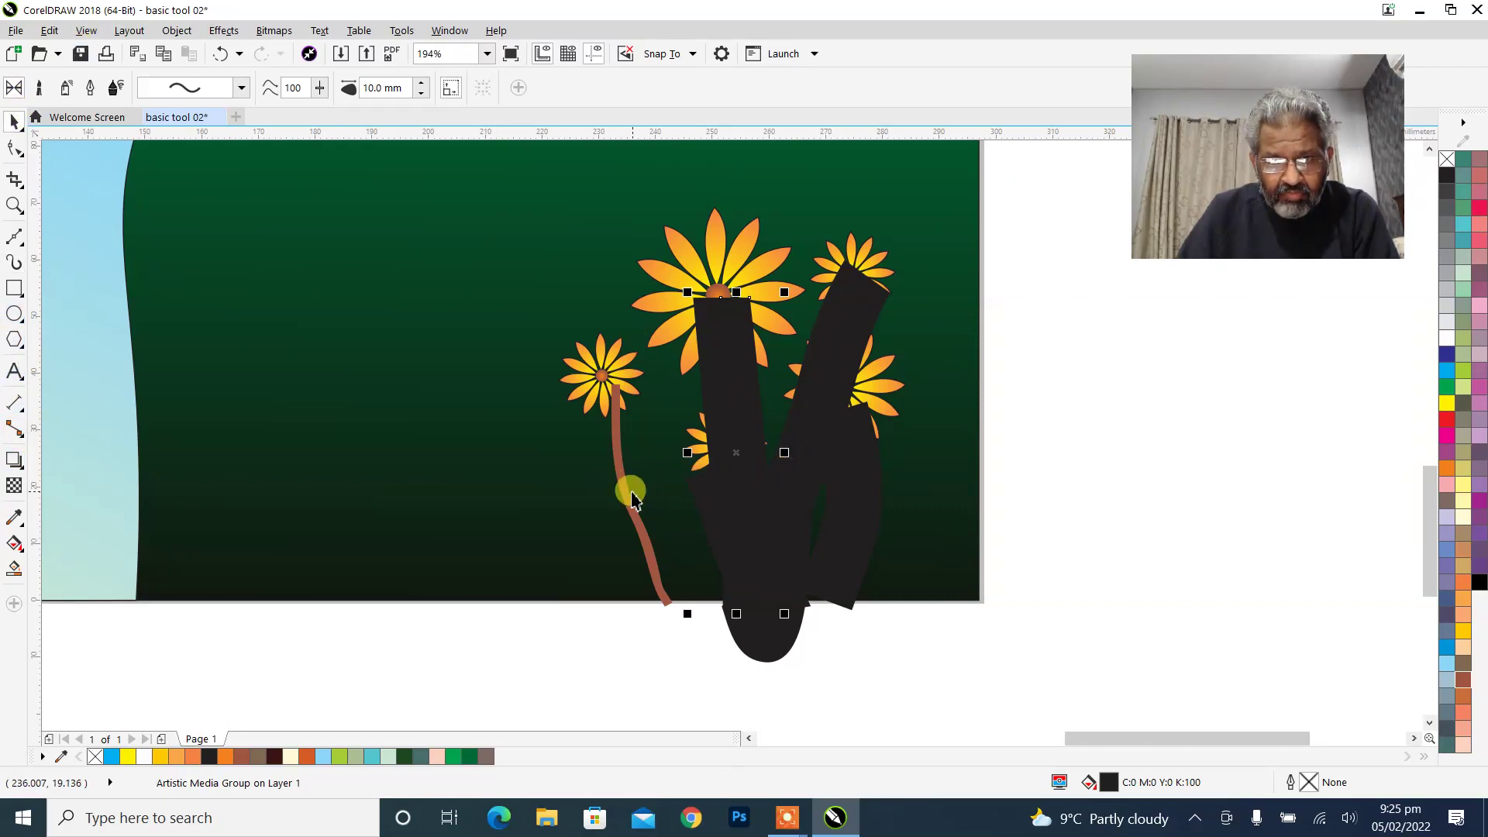
click(620, 488)
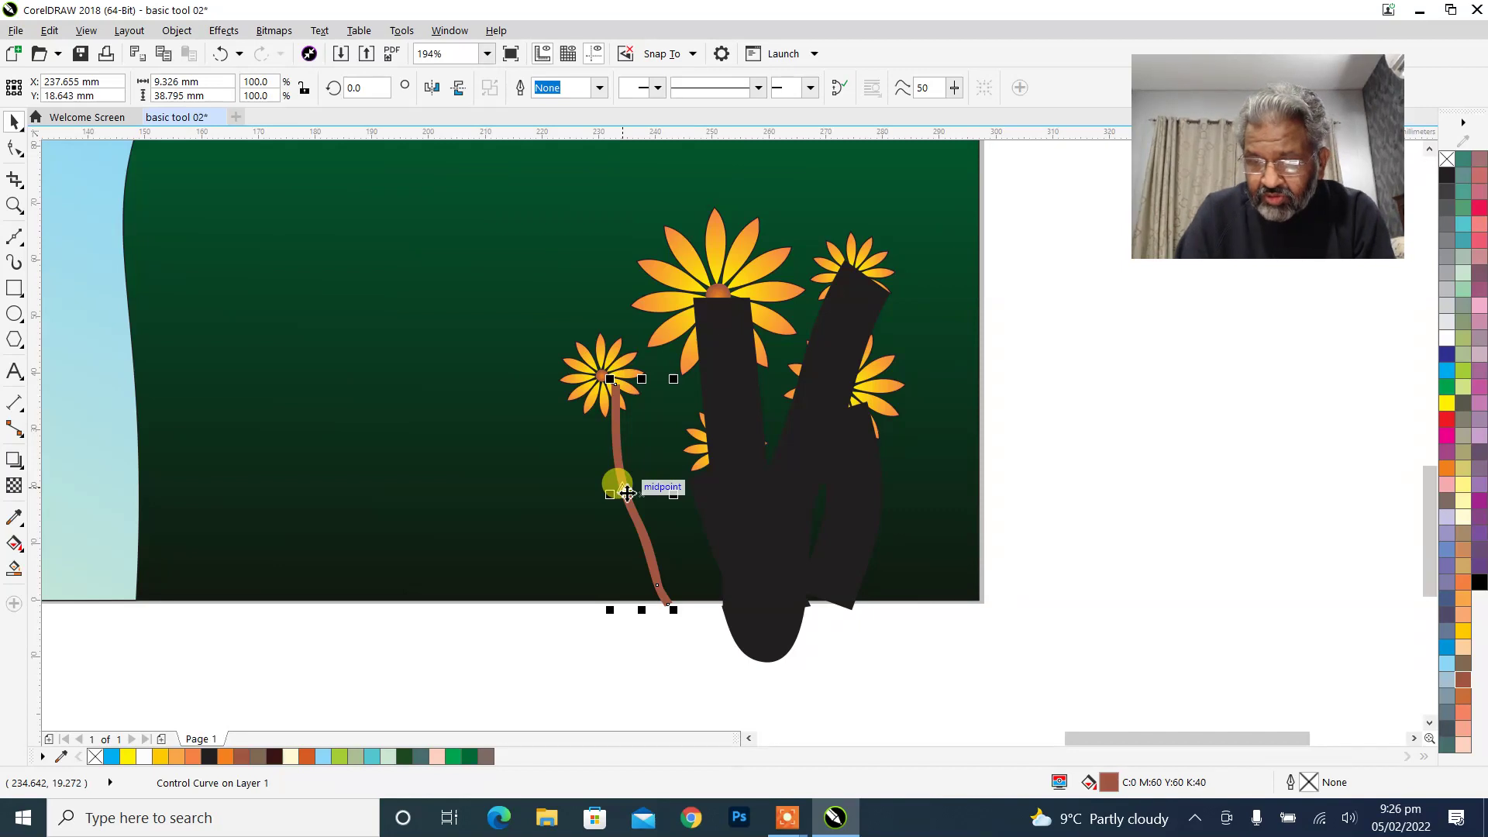
key(ctrl+Page_Down)
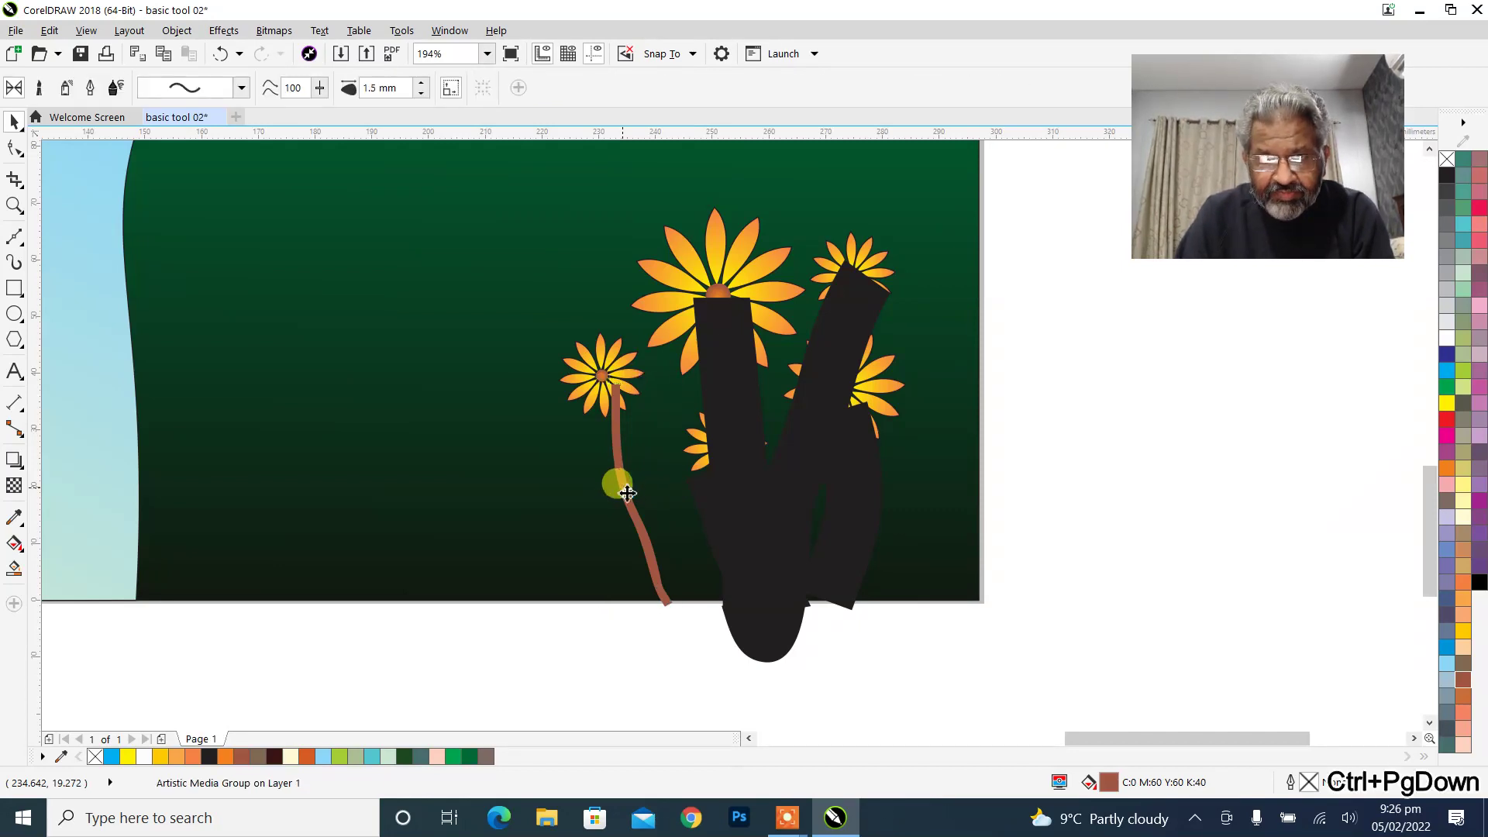
key(ctrl+Page_Down)
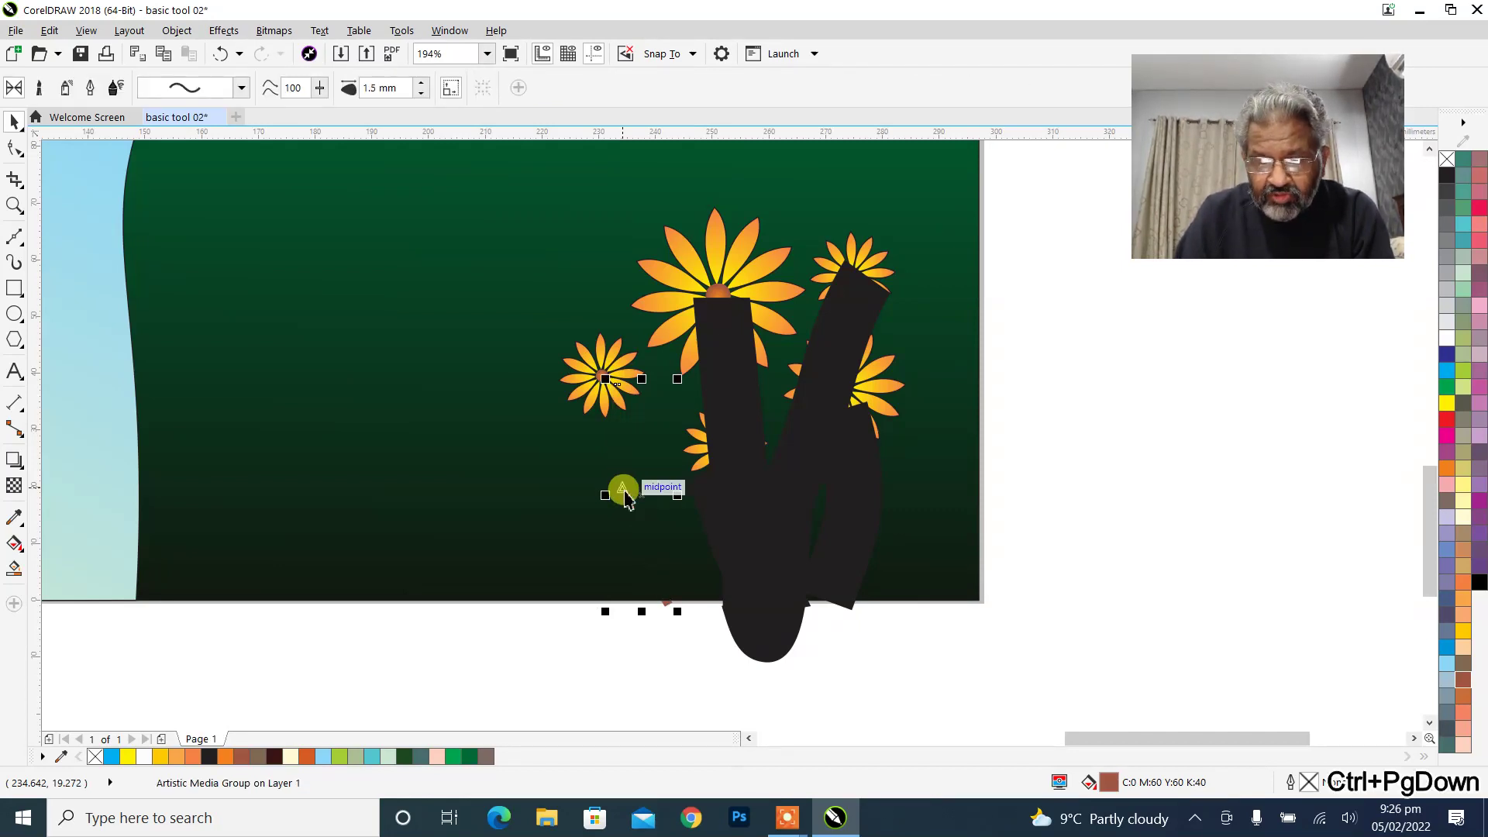
key(ctrl+Page_Up)
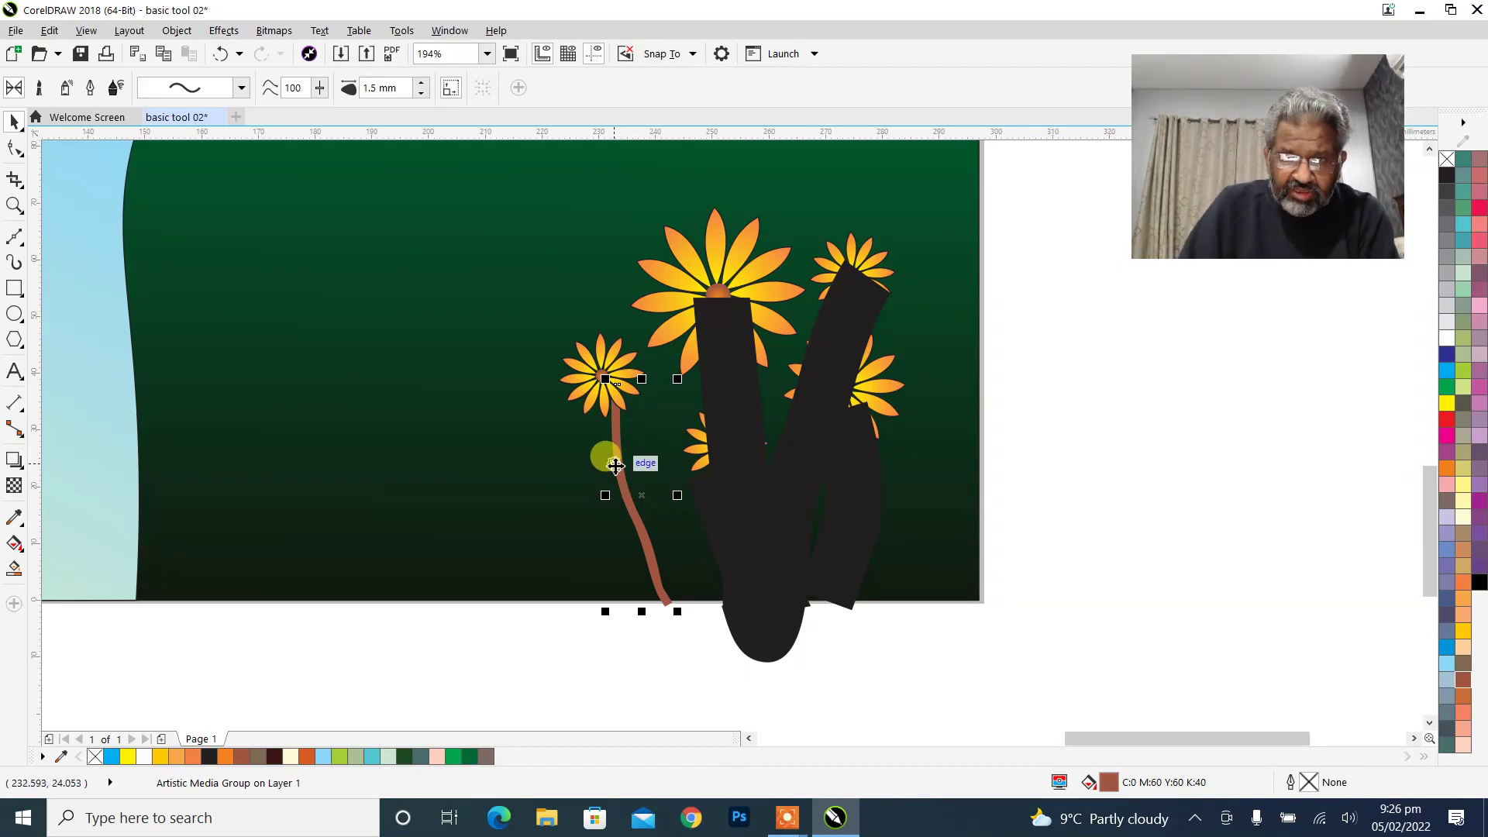
drag(619, 466, 604, 468)
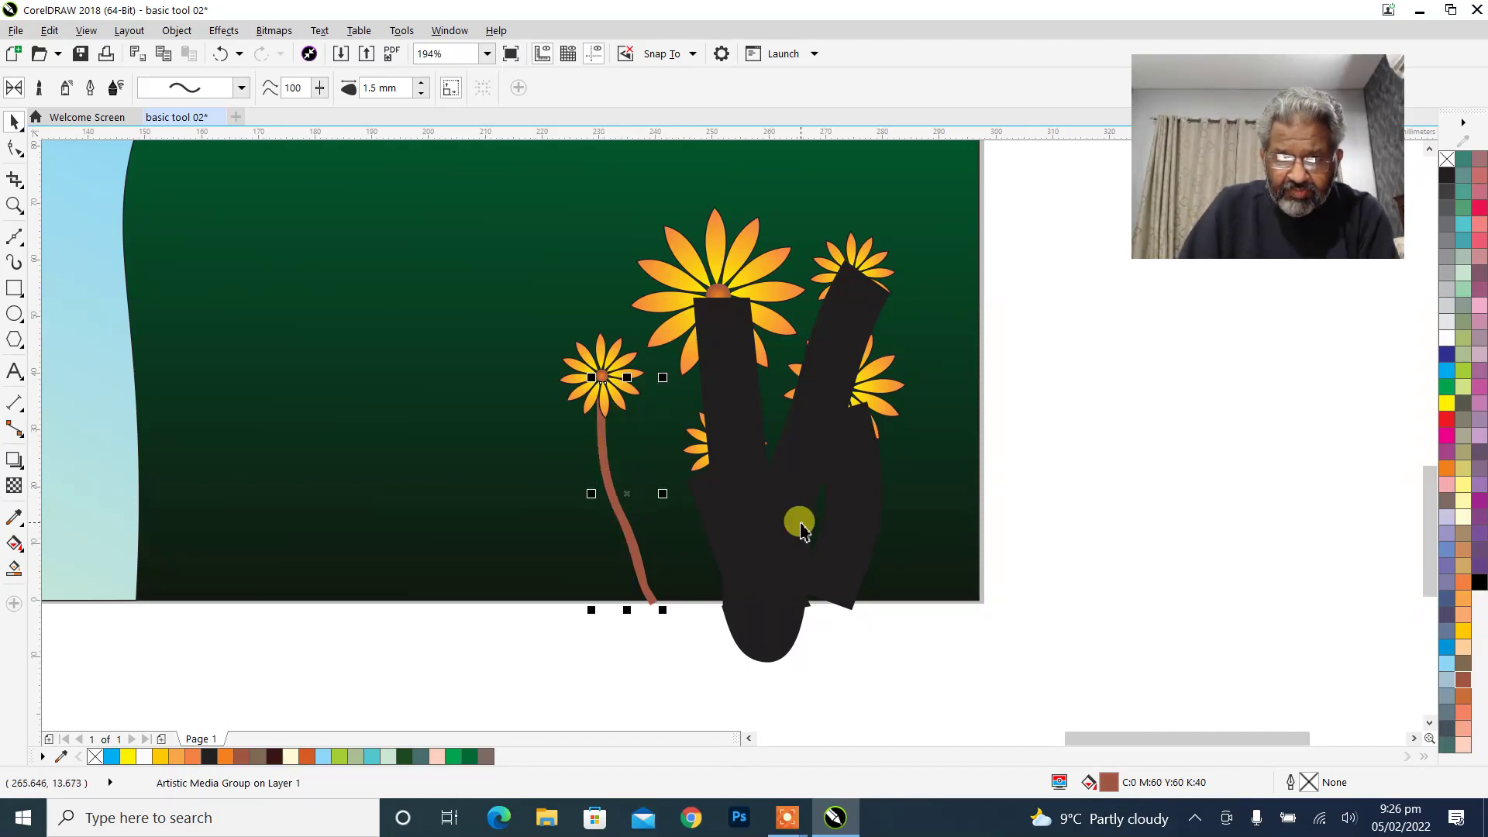
Delete the four thick black stems under the other flowers, keeping only the brown one.
click(757, 513)
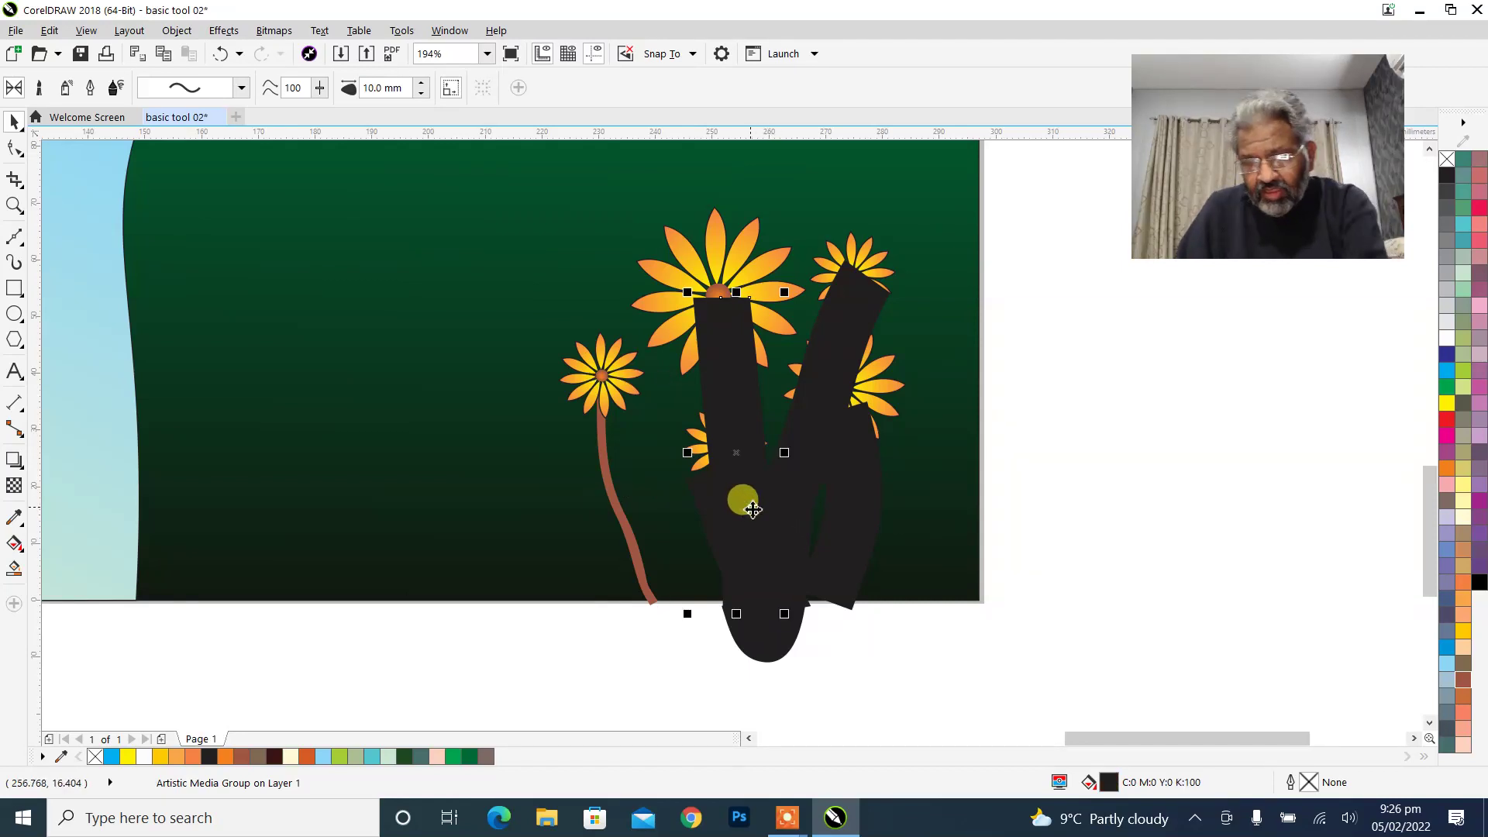
key(Delete)
click(748, 513)
key(Delete)
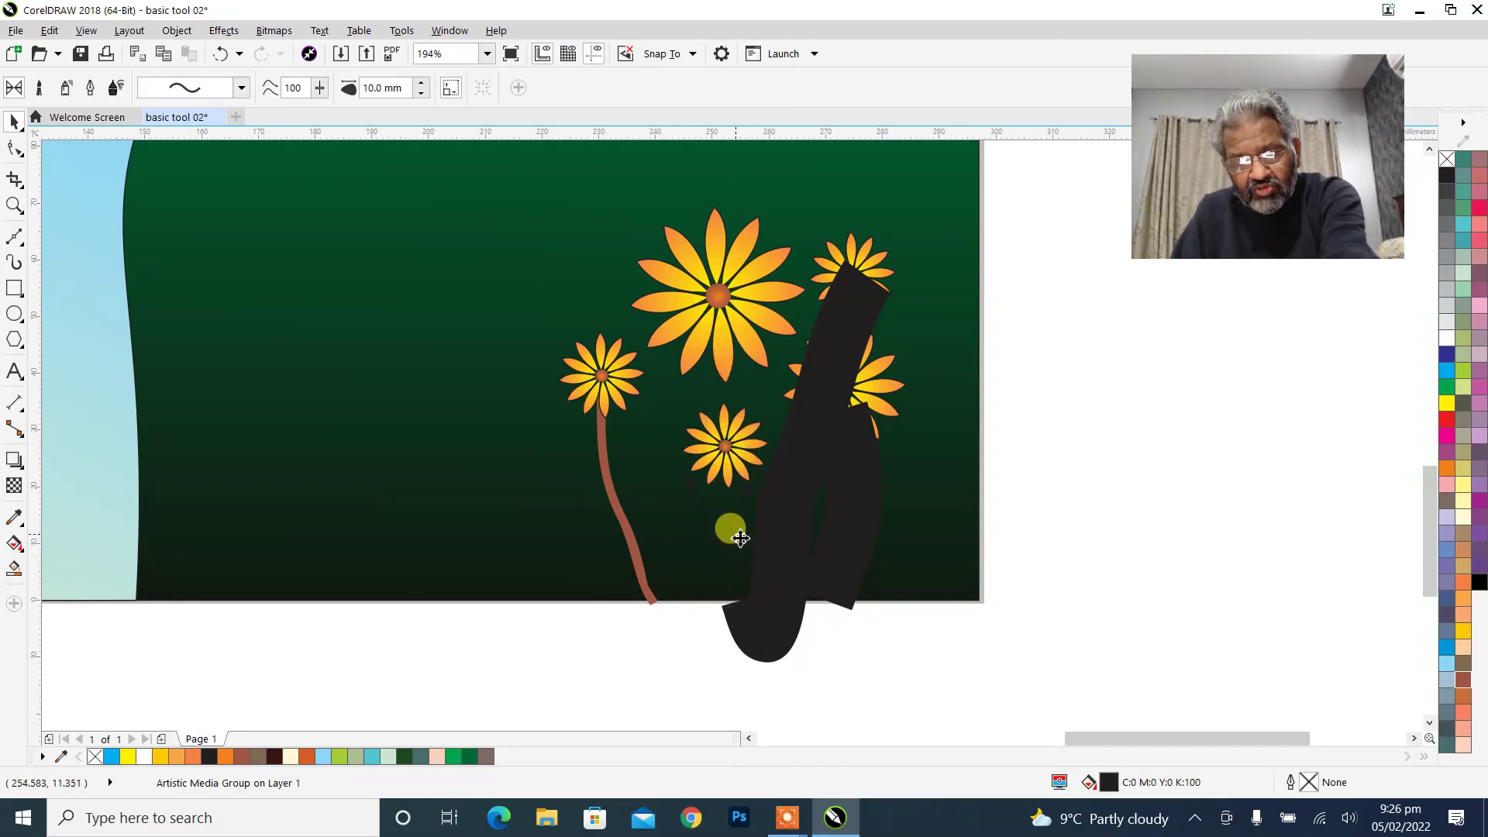
click(778, 527)
key(Delete)
click(826, 530)
key(Delete)
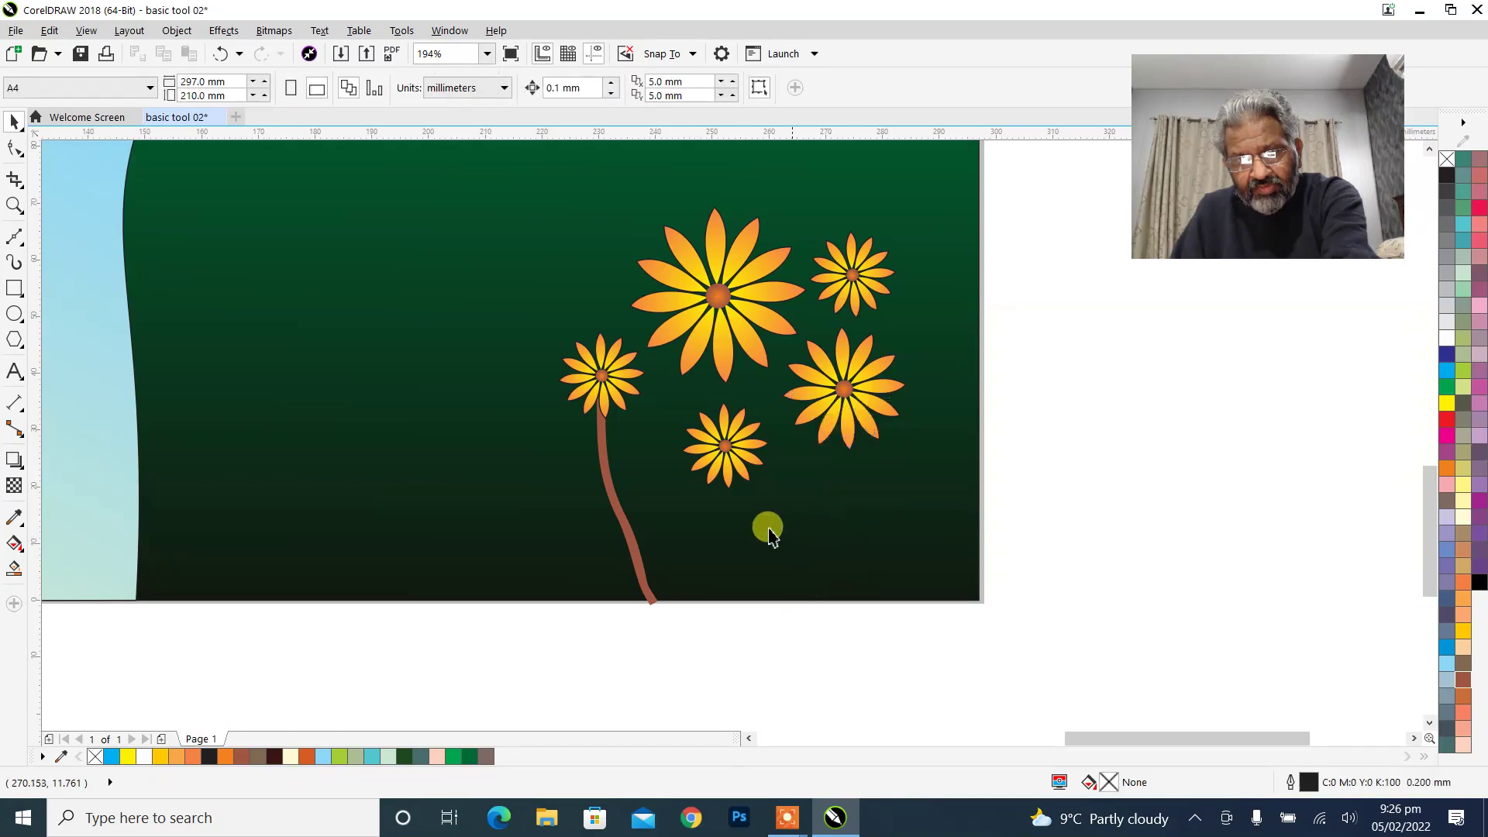
Nudge the brown stem slightly to the right and down beneath its flower, and deselect it.
click(620, 506)
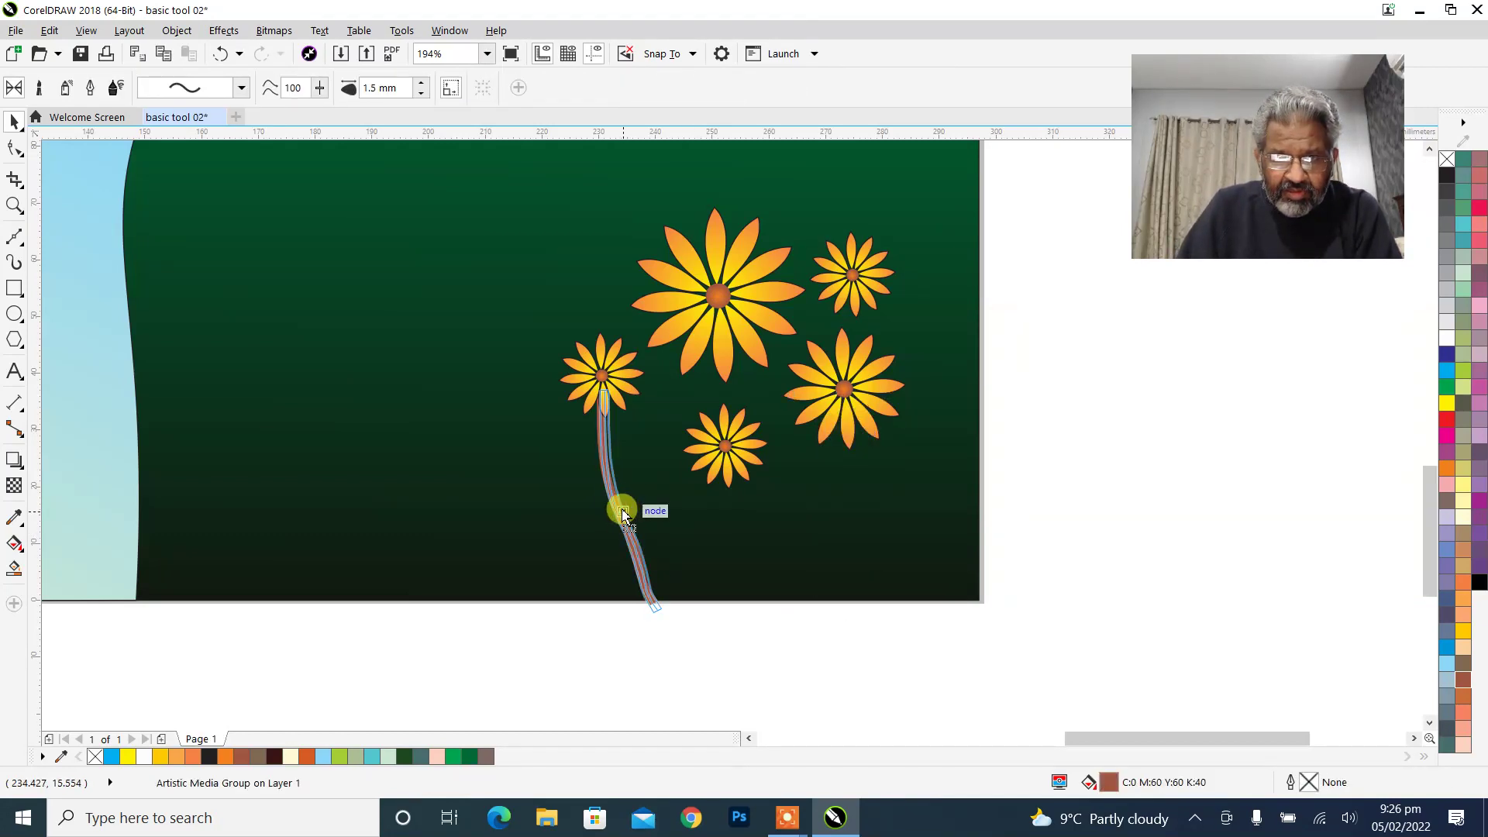
click(612, 622)
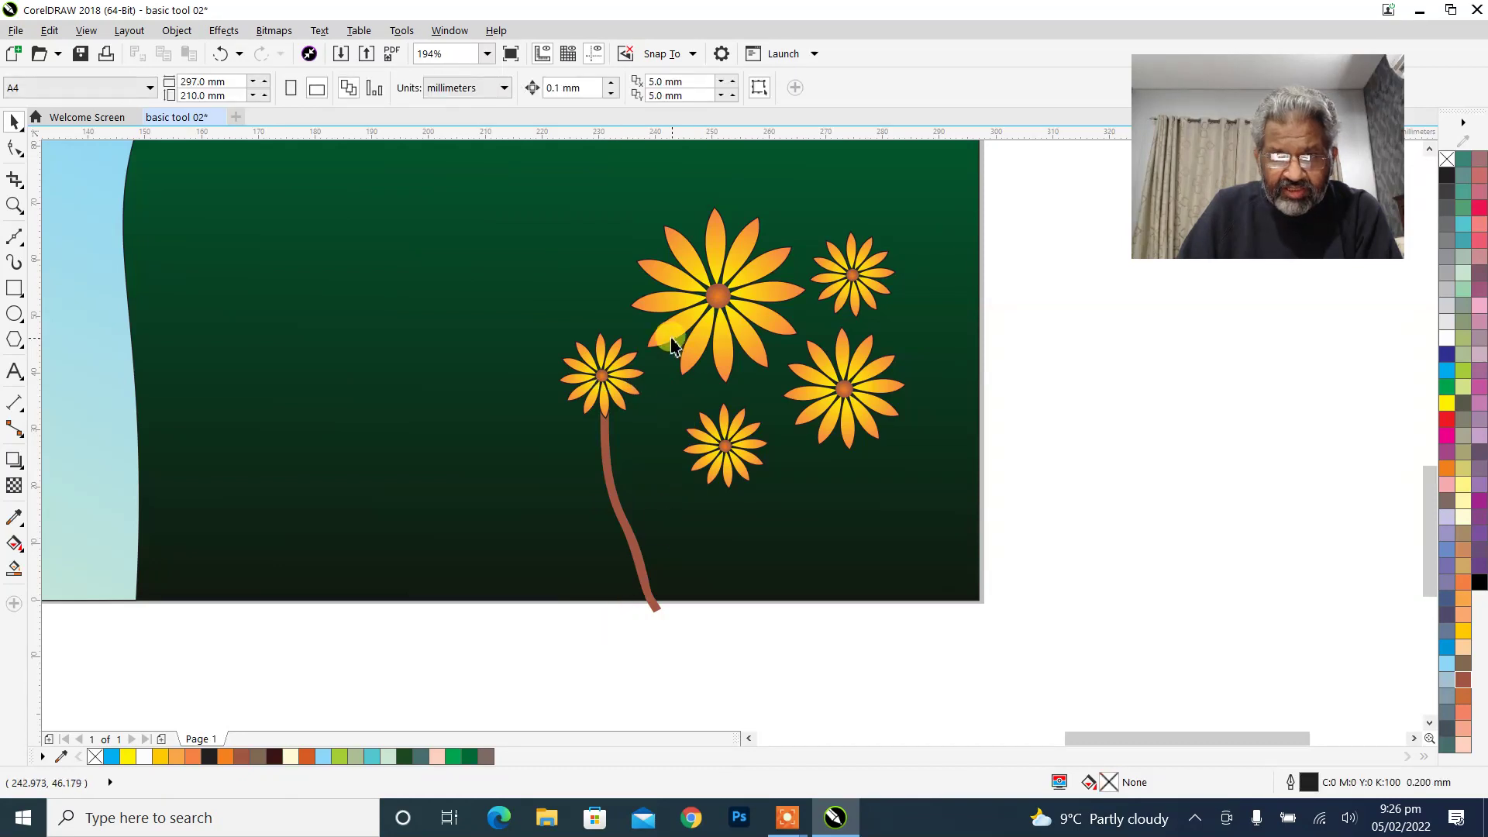
click(682, 252)
click(1047, 392)
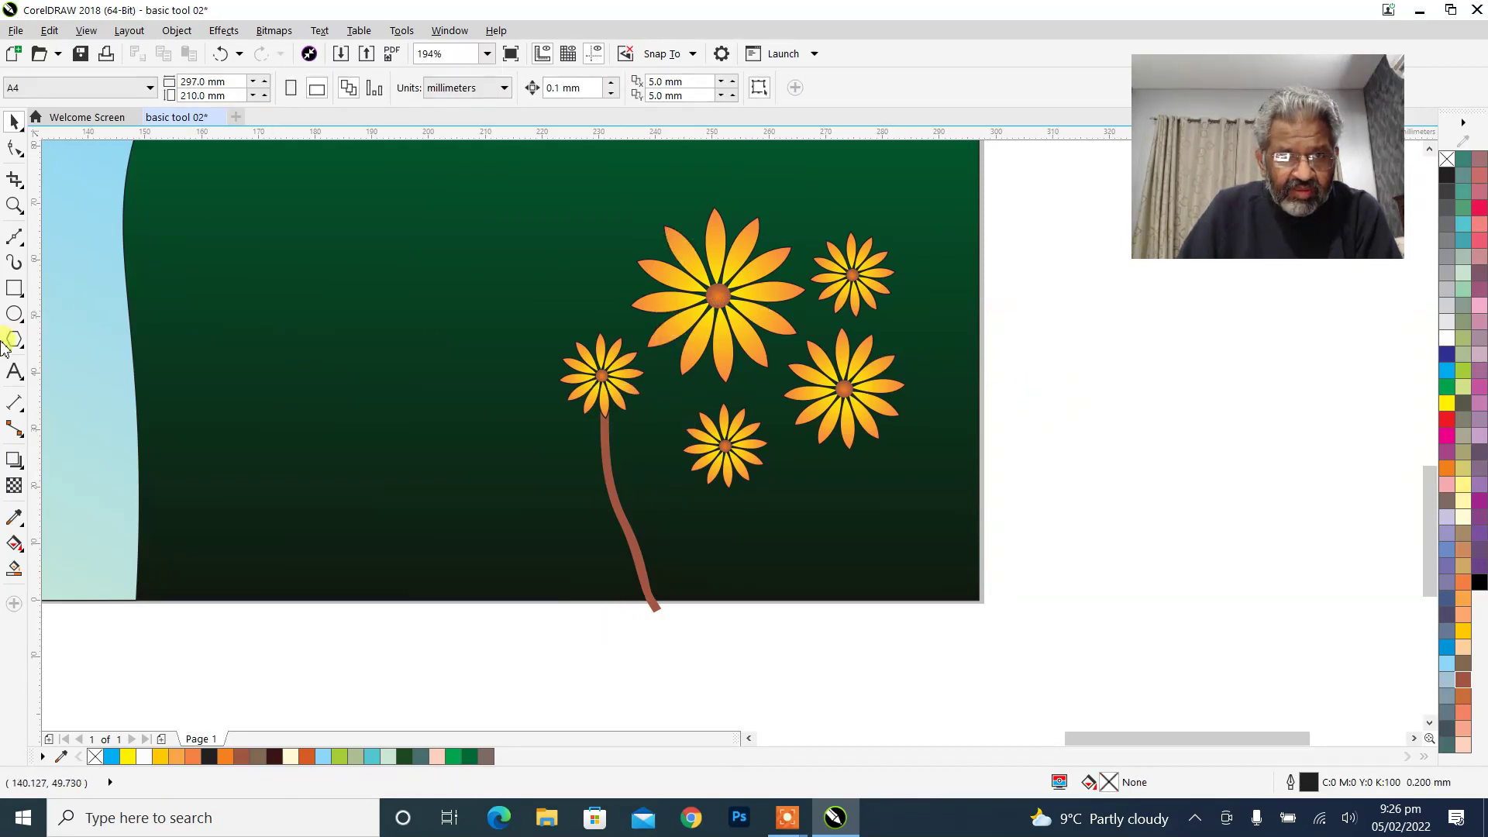
Draw an upward-bowed curve about 33 mm wide on the blank area beside the page as a leaf's upper edge.
click(13, 234)
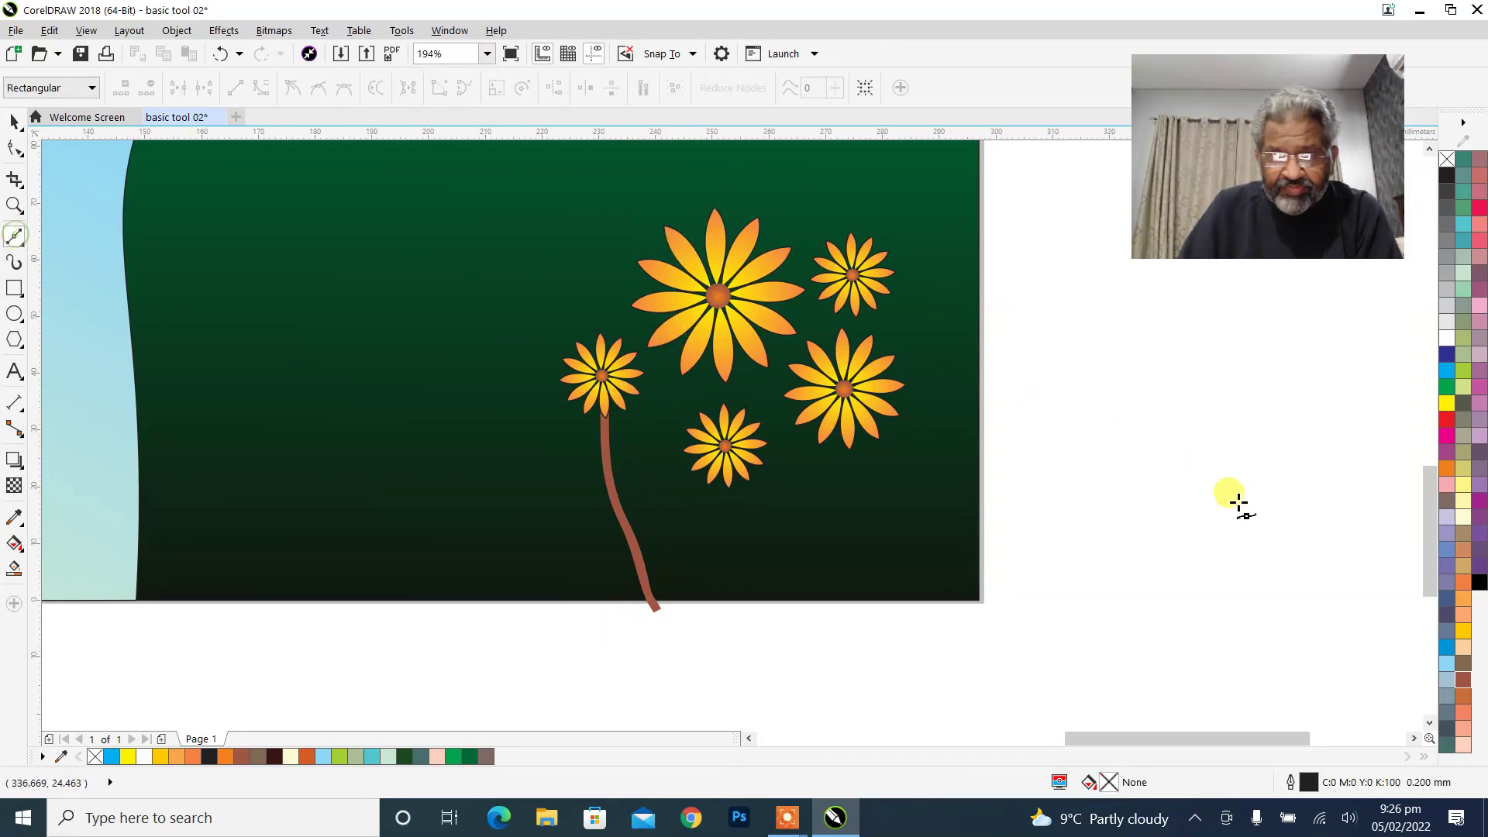
click(1091, 435)
drag(1278, 402, 1368, 440)
key(space)
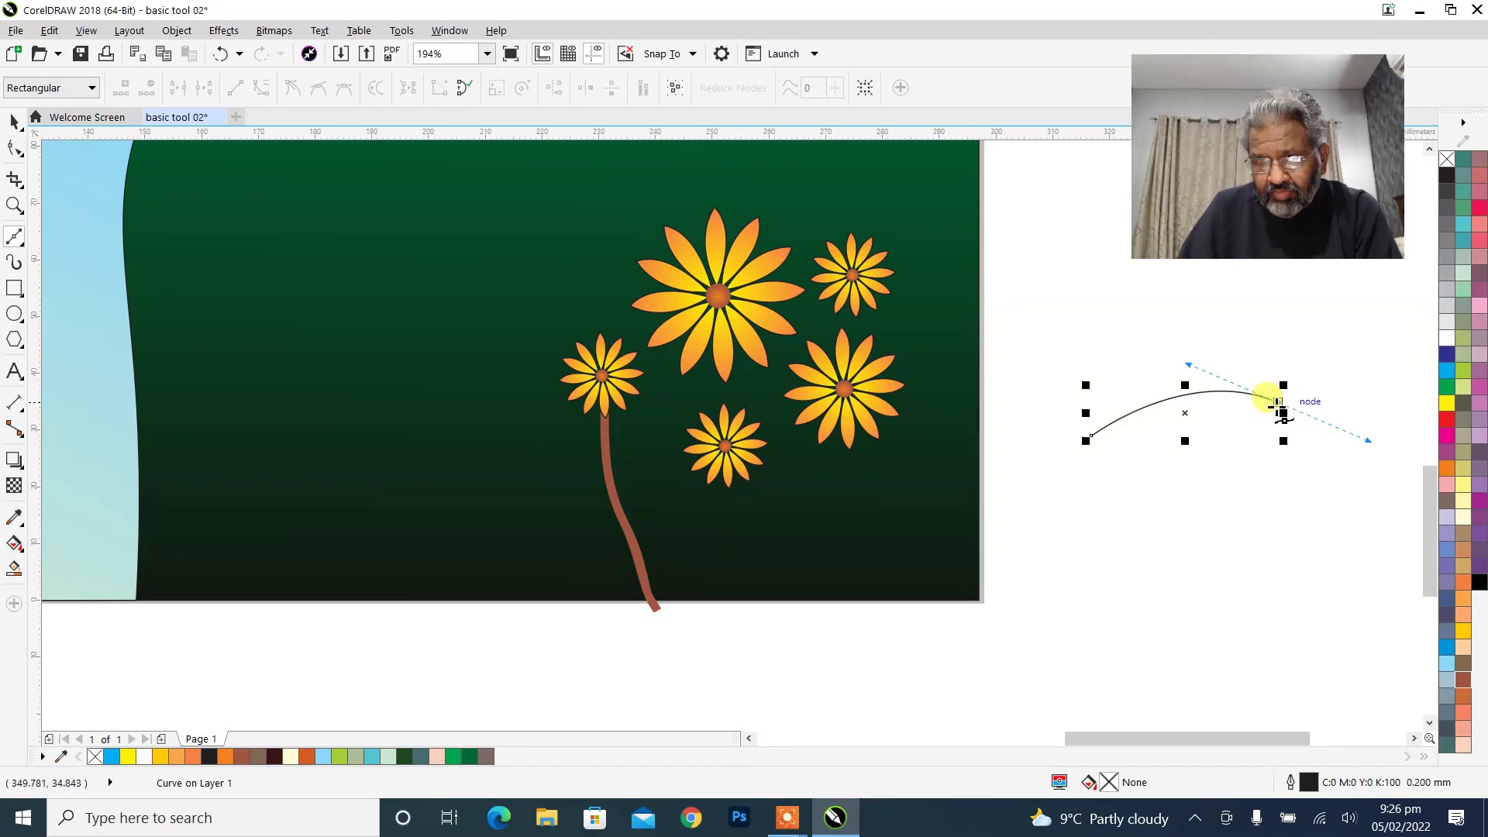
click(1277, 402)
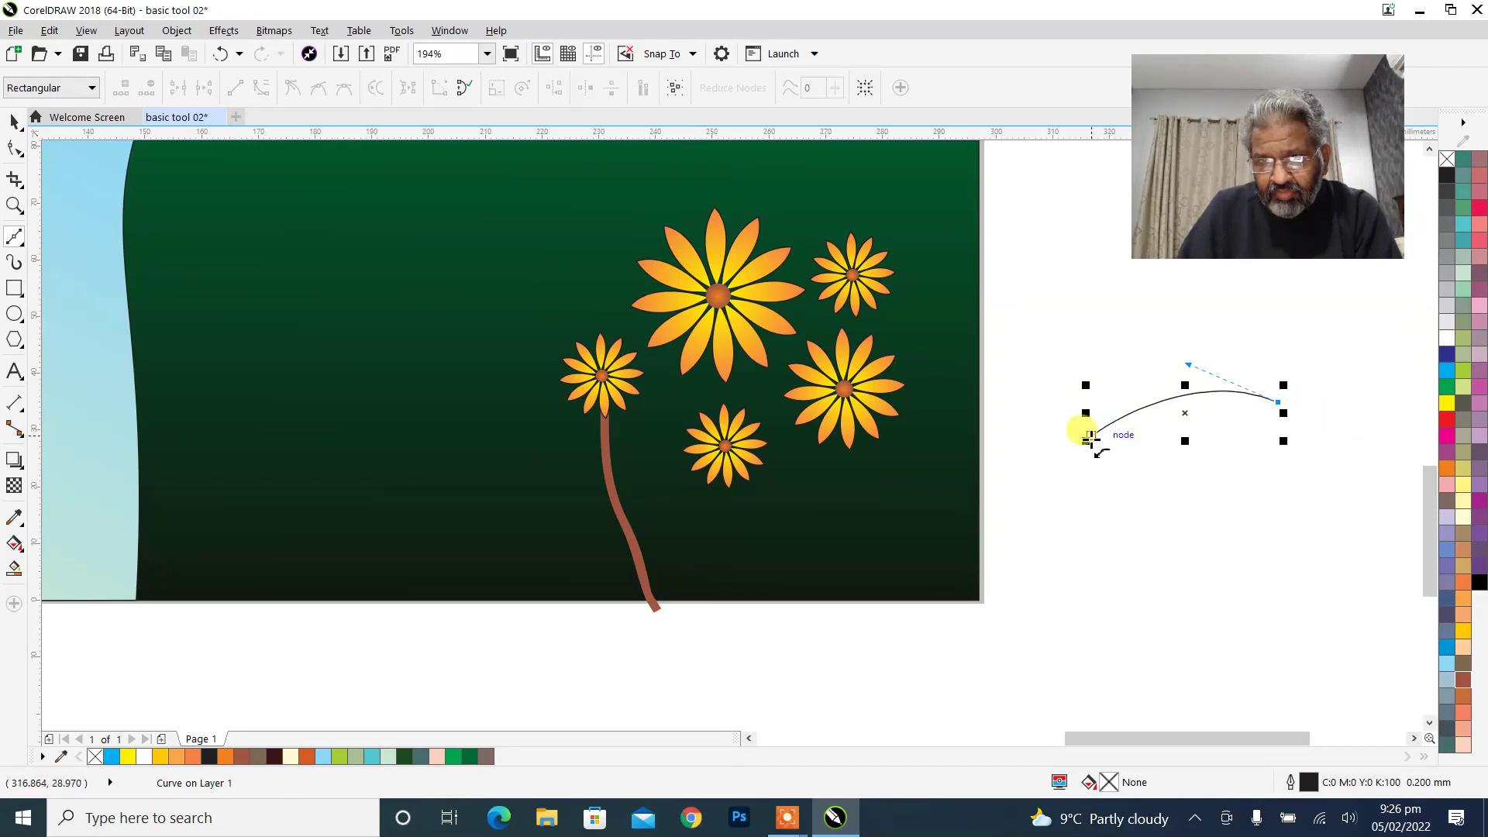
click(1088, 439)
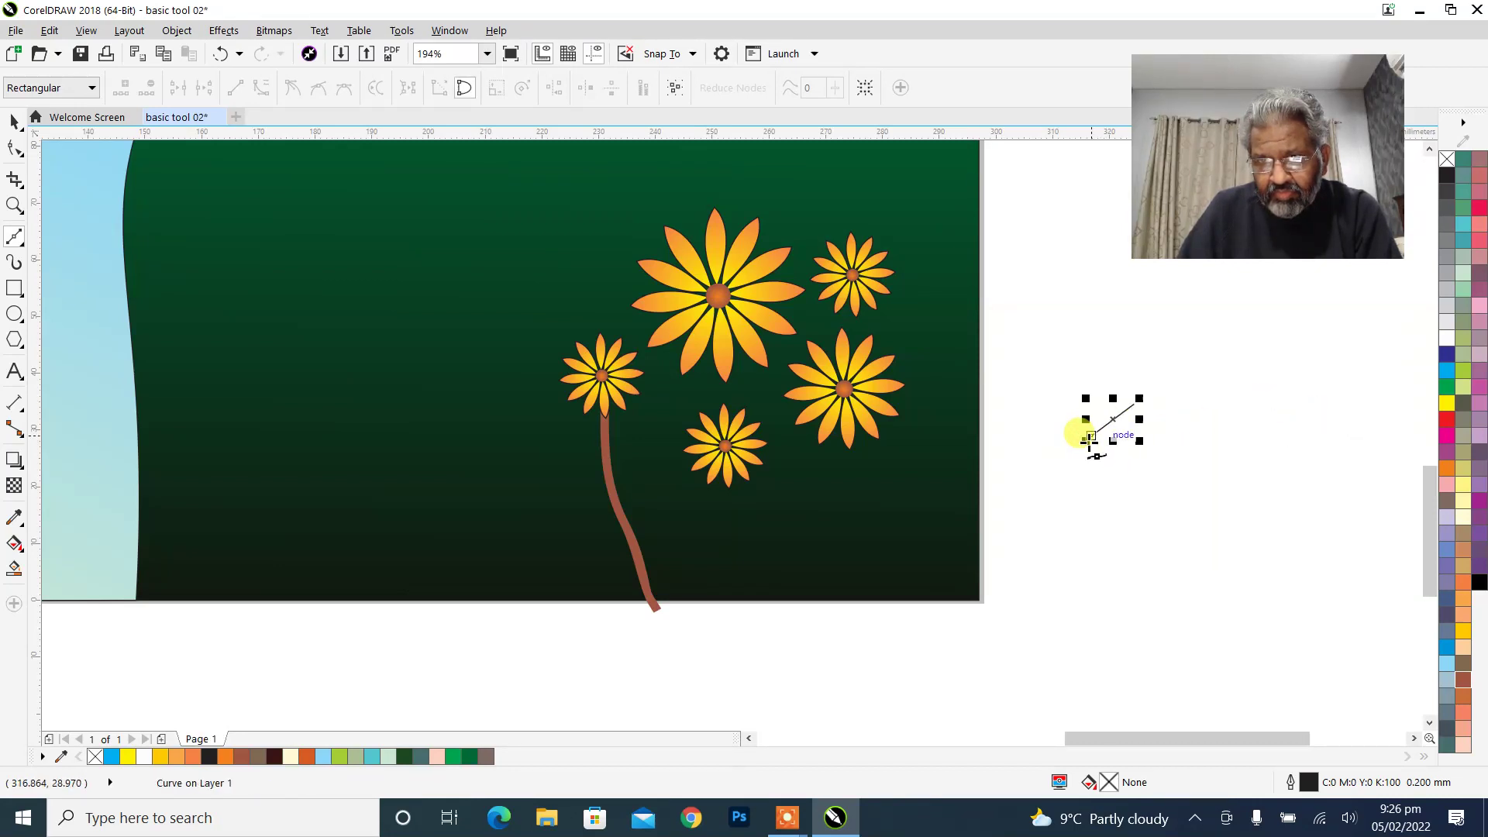
key(ctrl+z)
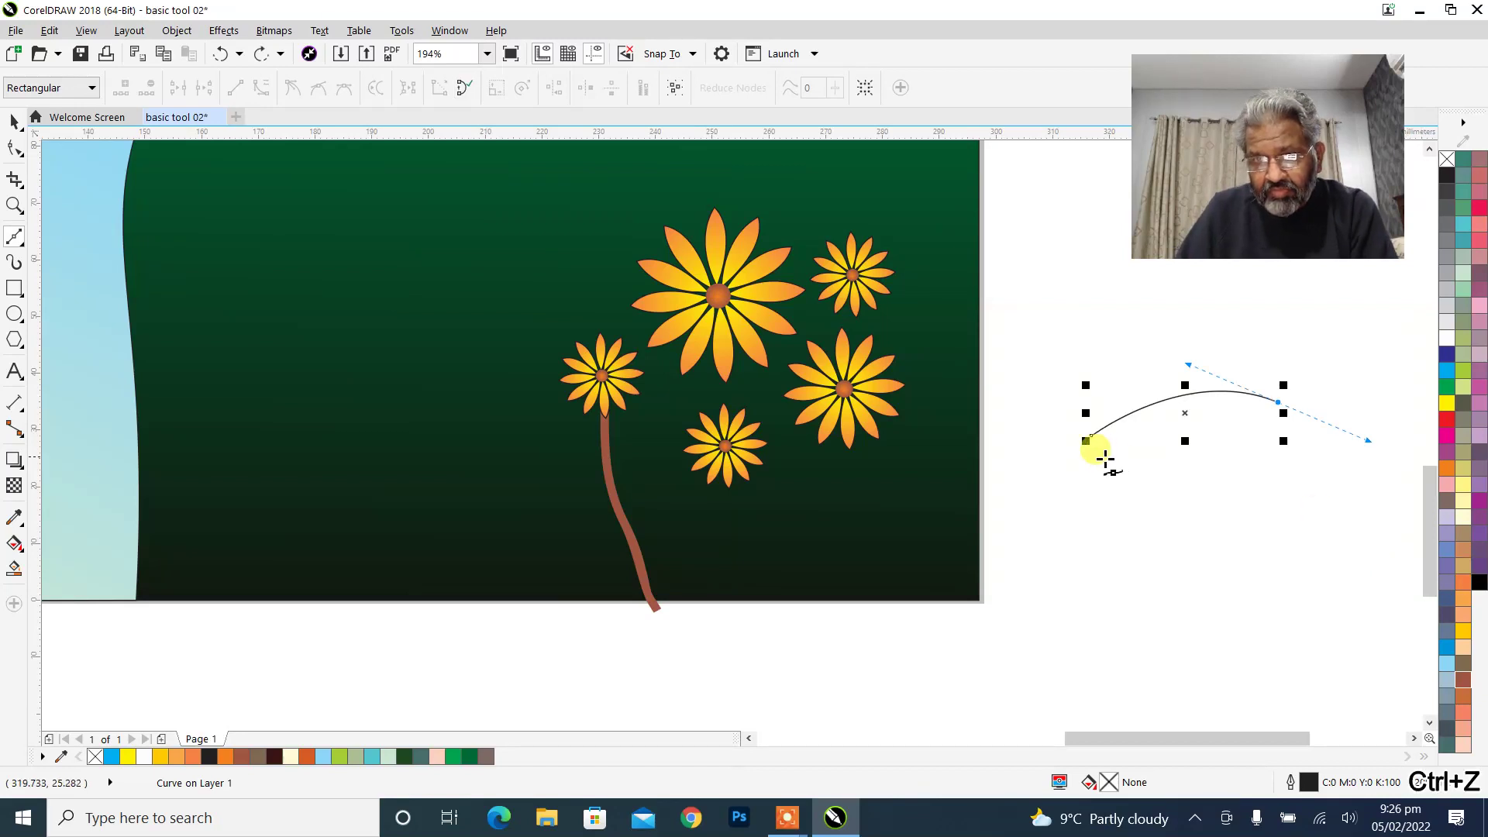
Close the curve into a leaf with a nearly flat lower edge and fill it with green (C:100 M:0 Y:100 K:0).
click(1113, 441)
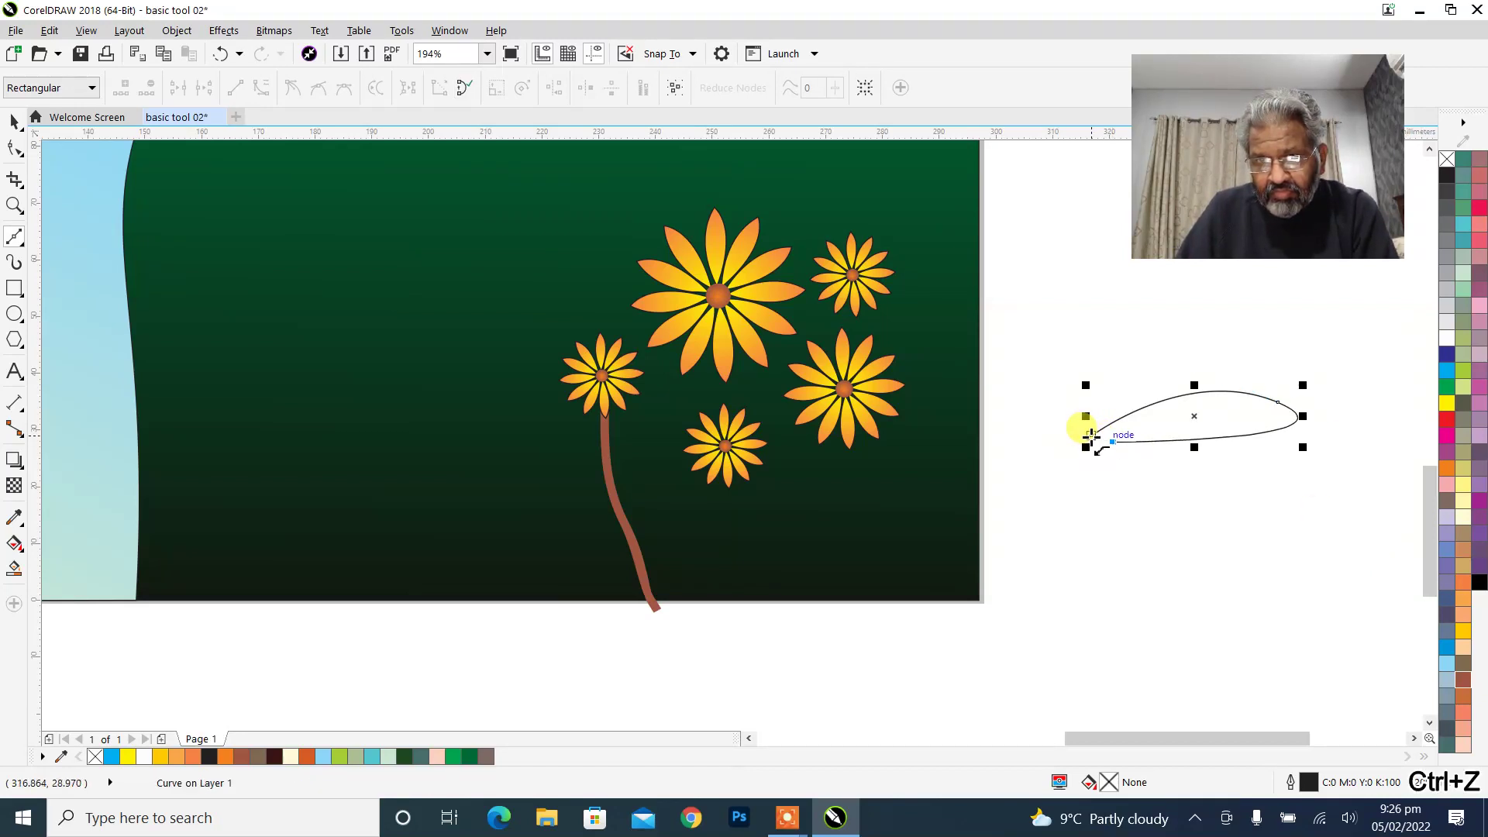
click(1088, 436)
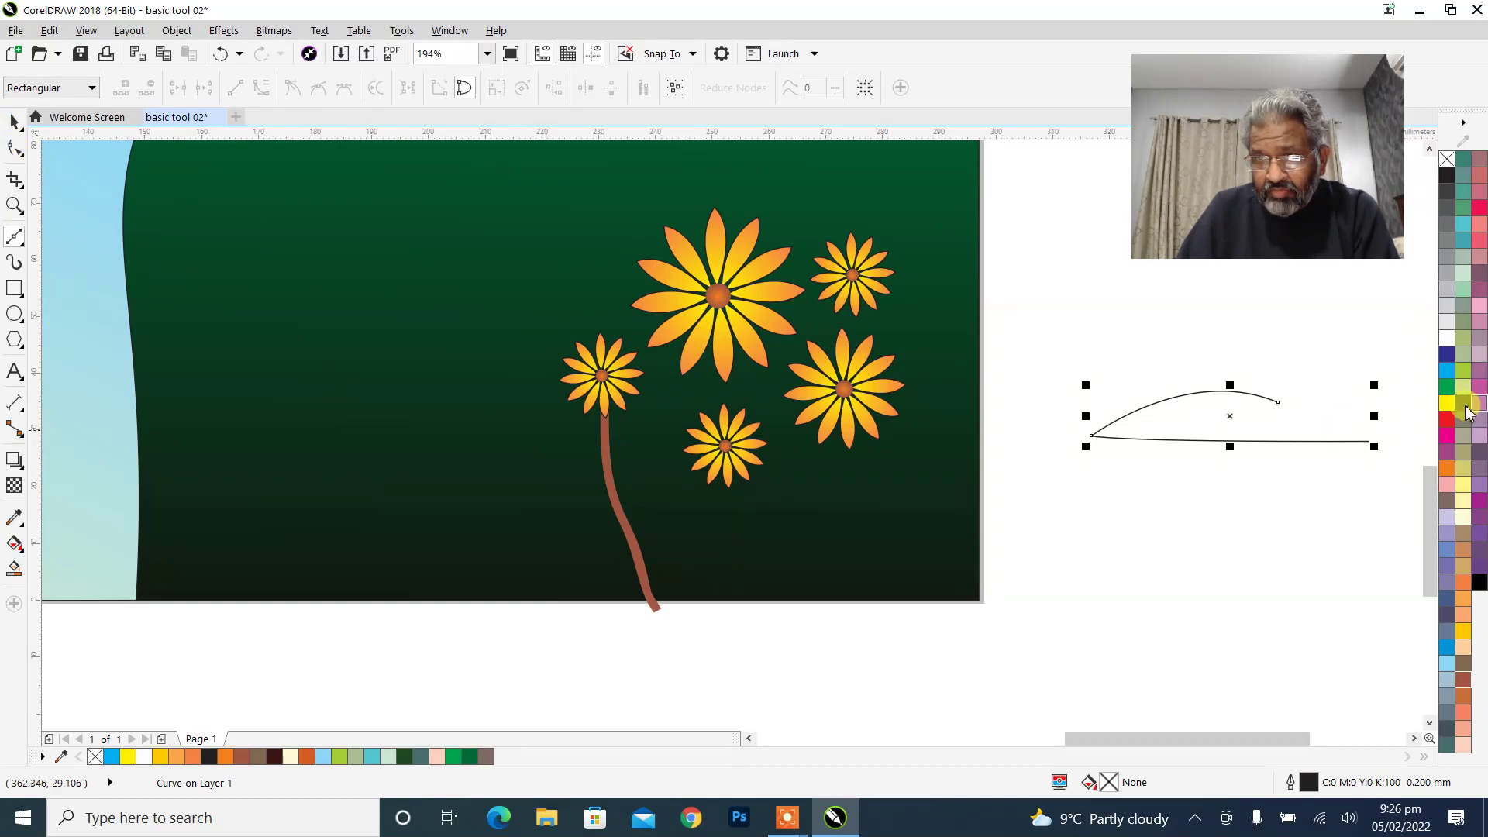
click(1447, 386)
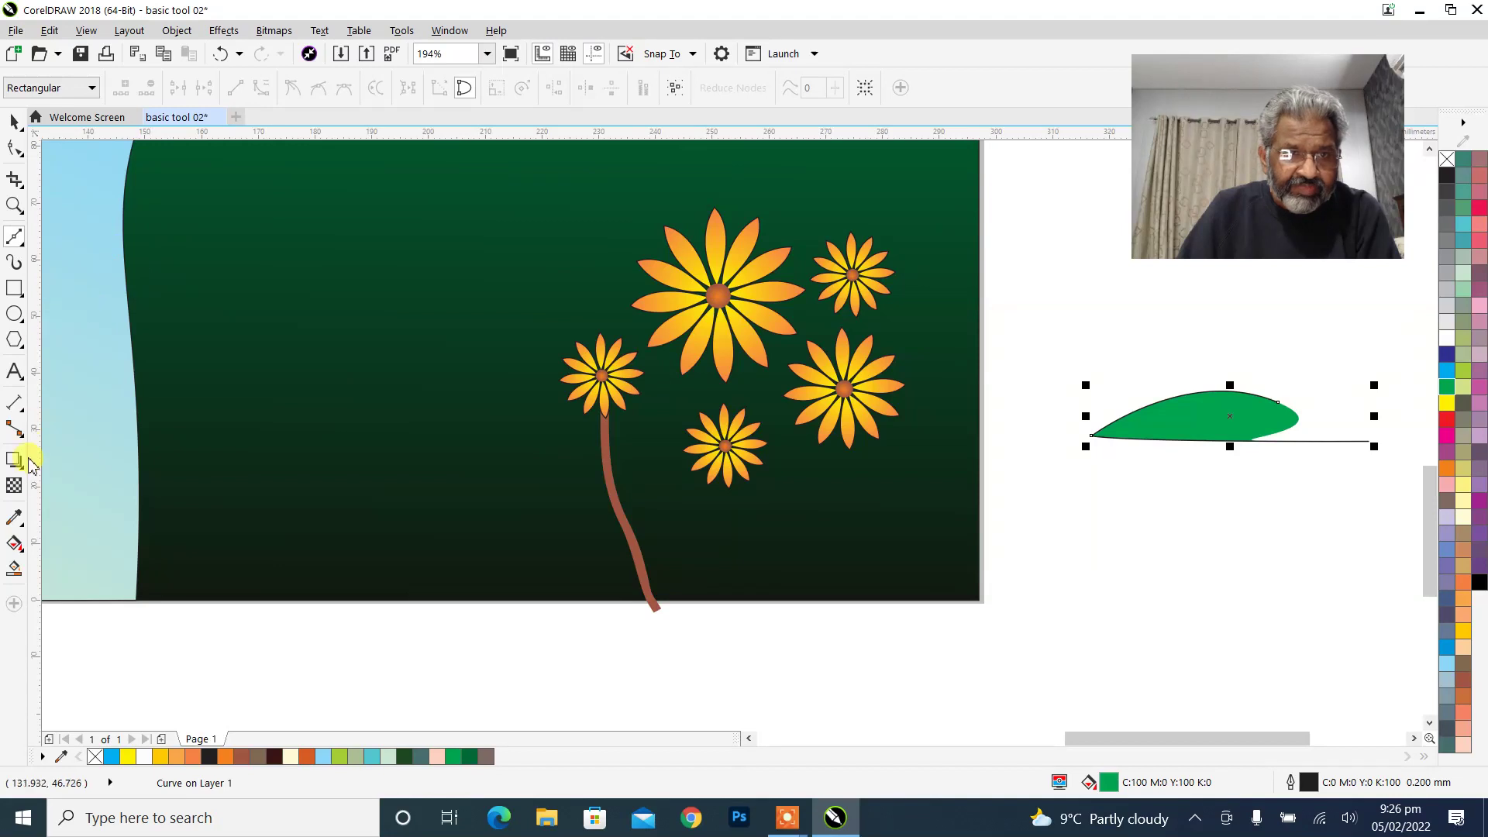
Apply a fountain fill to the leaf with a dark green shade as its start colour.
click(18, 549)
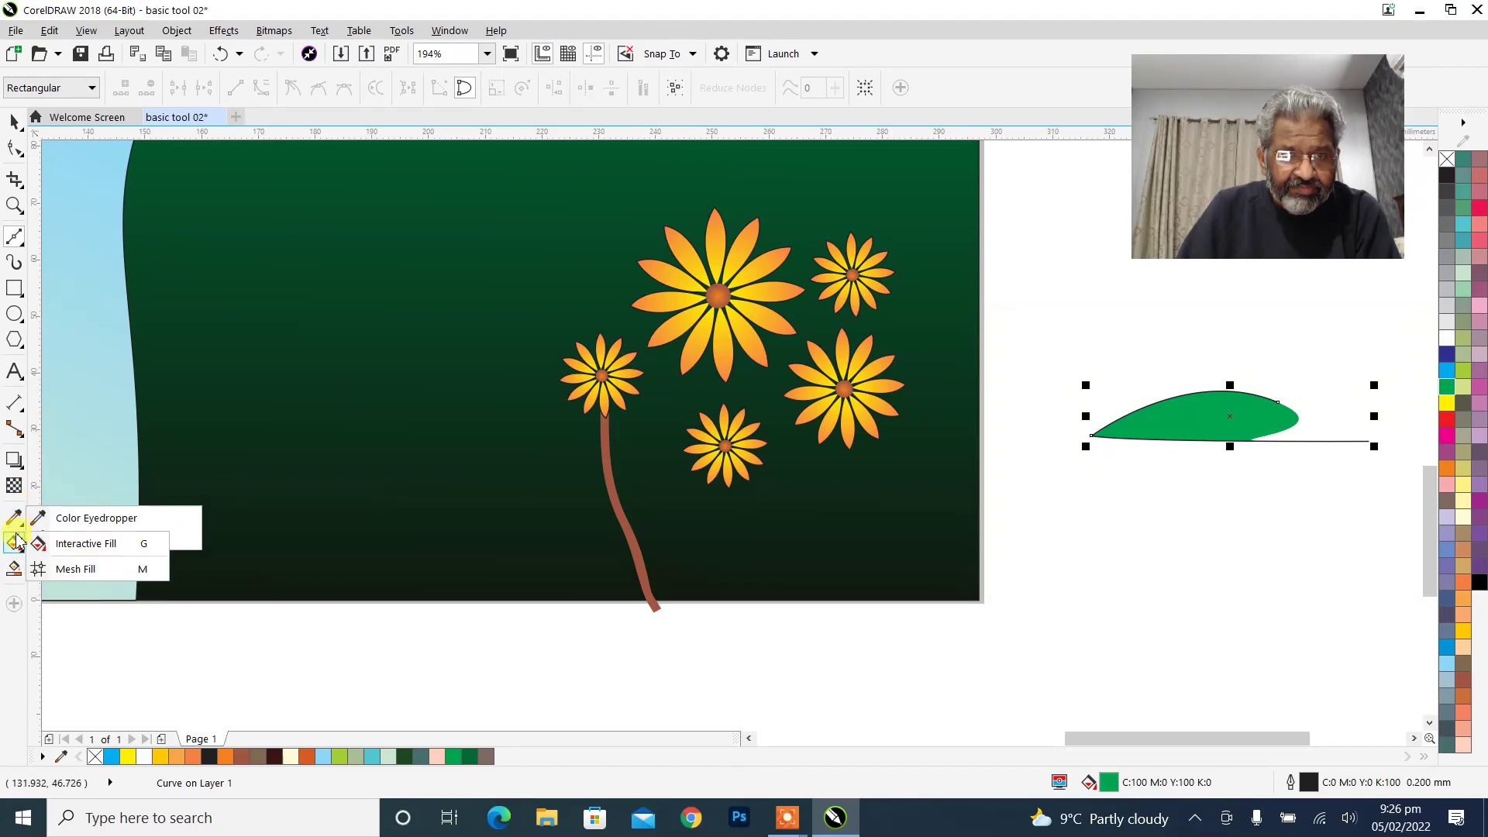
click(47, 545)
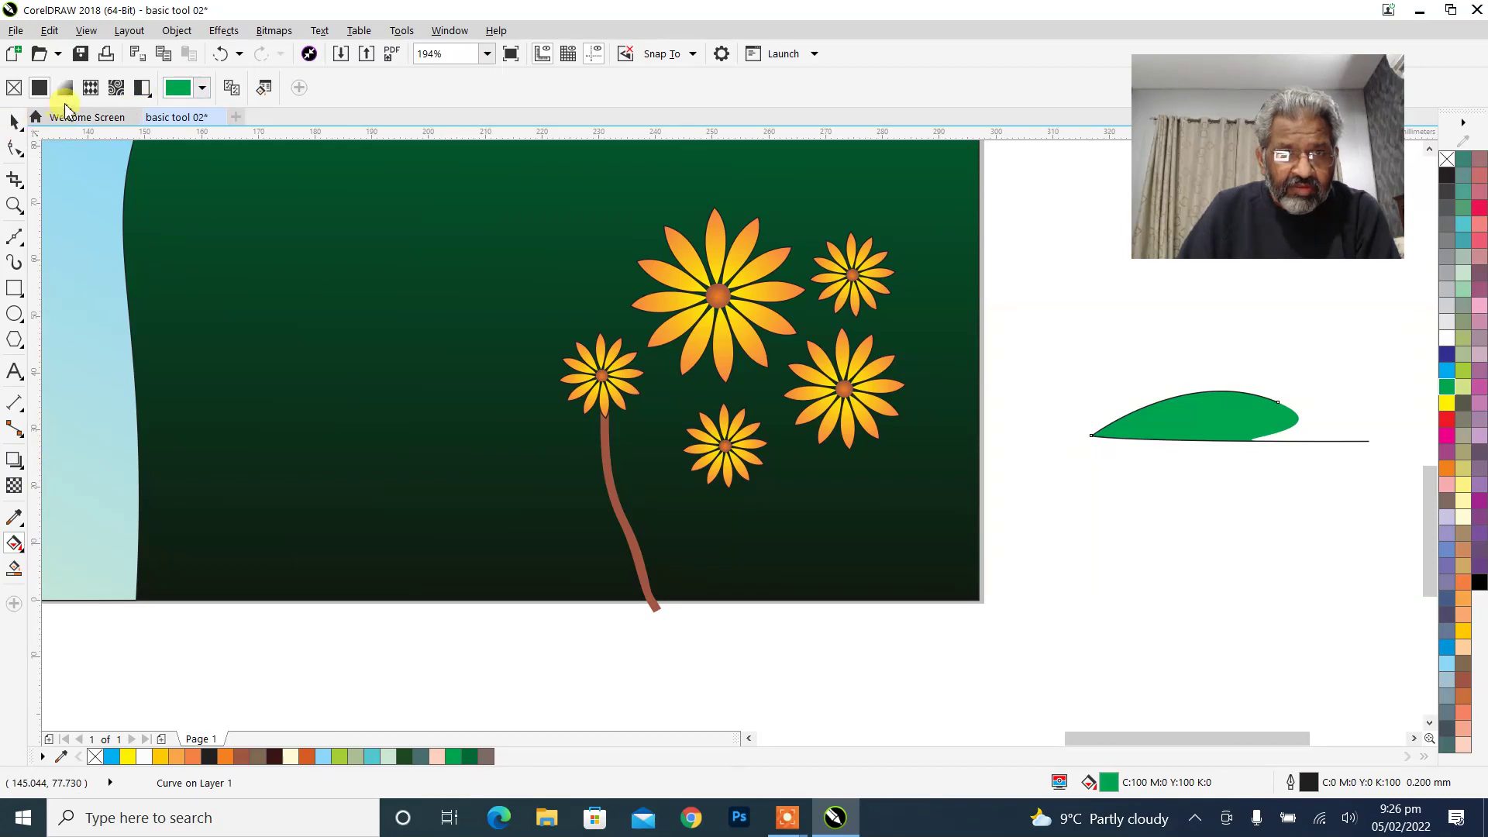
click(64, 87)
click(1091, 416)
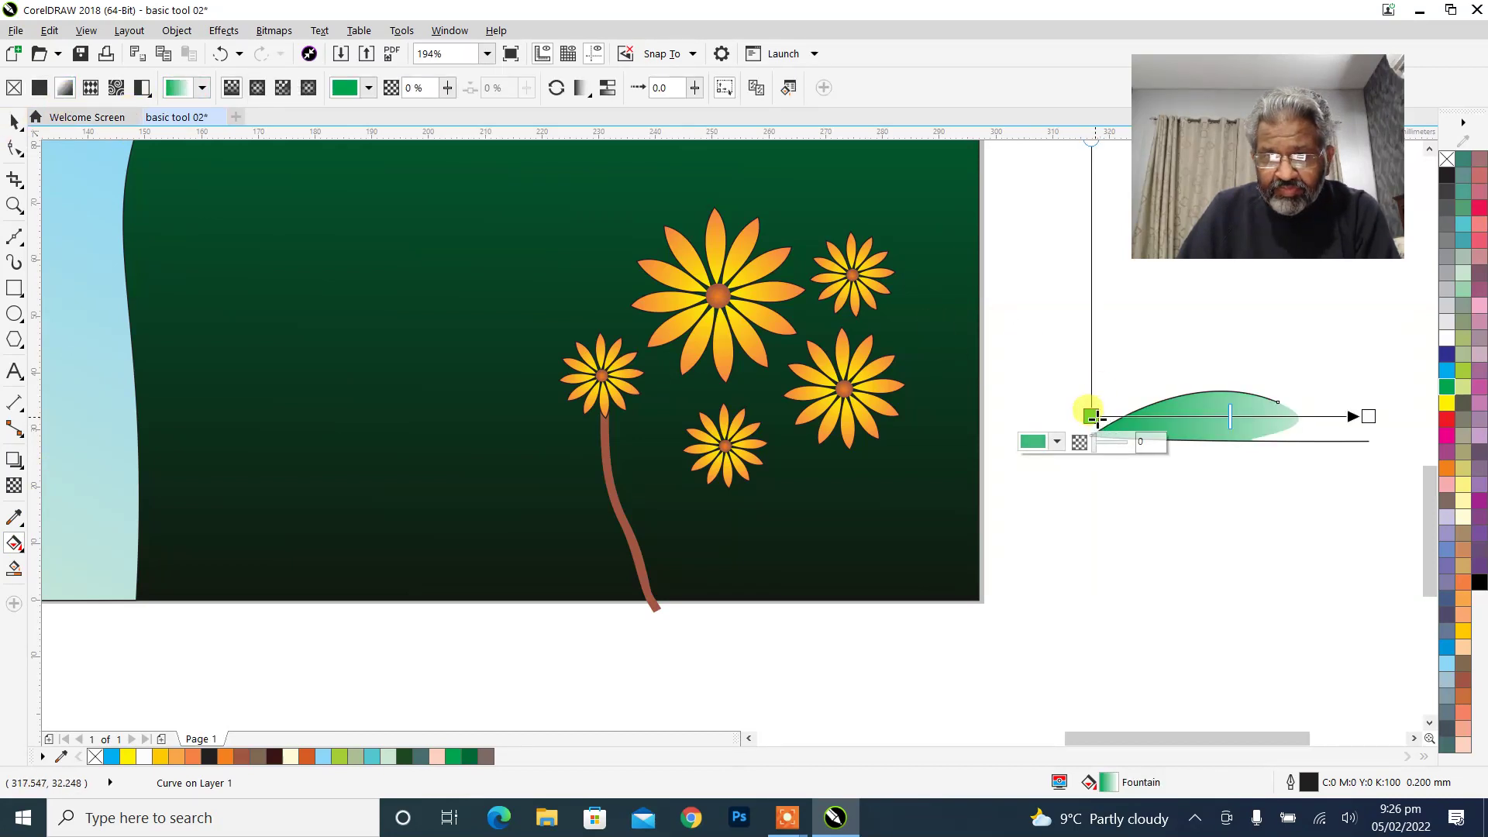
click(1463, 634)
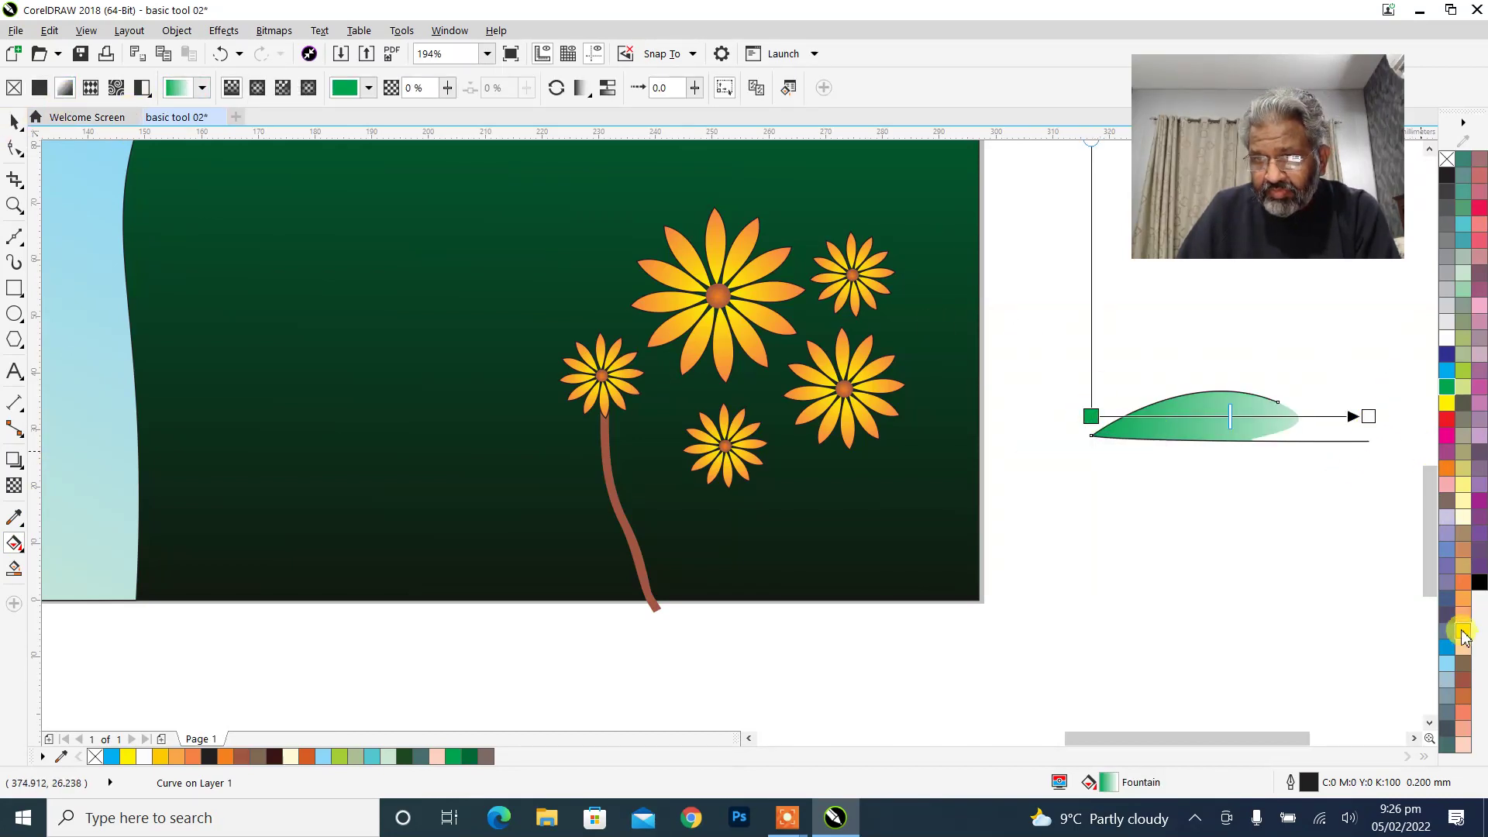
click(1450, 608)
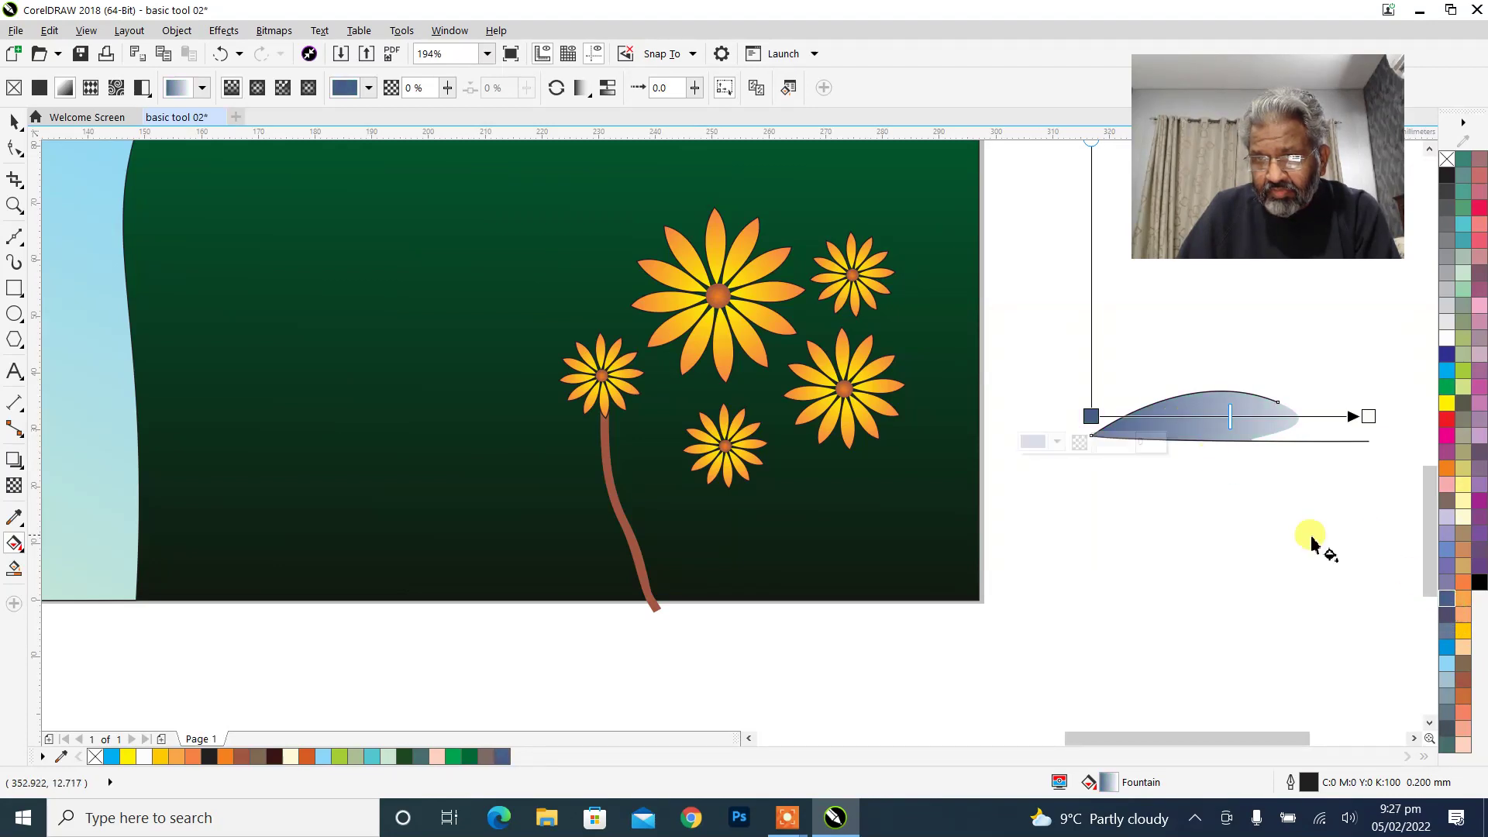
click(1448, 387)
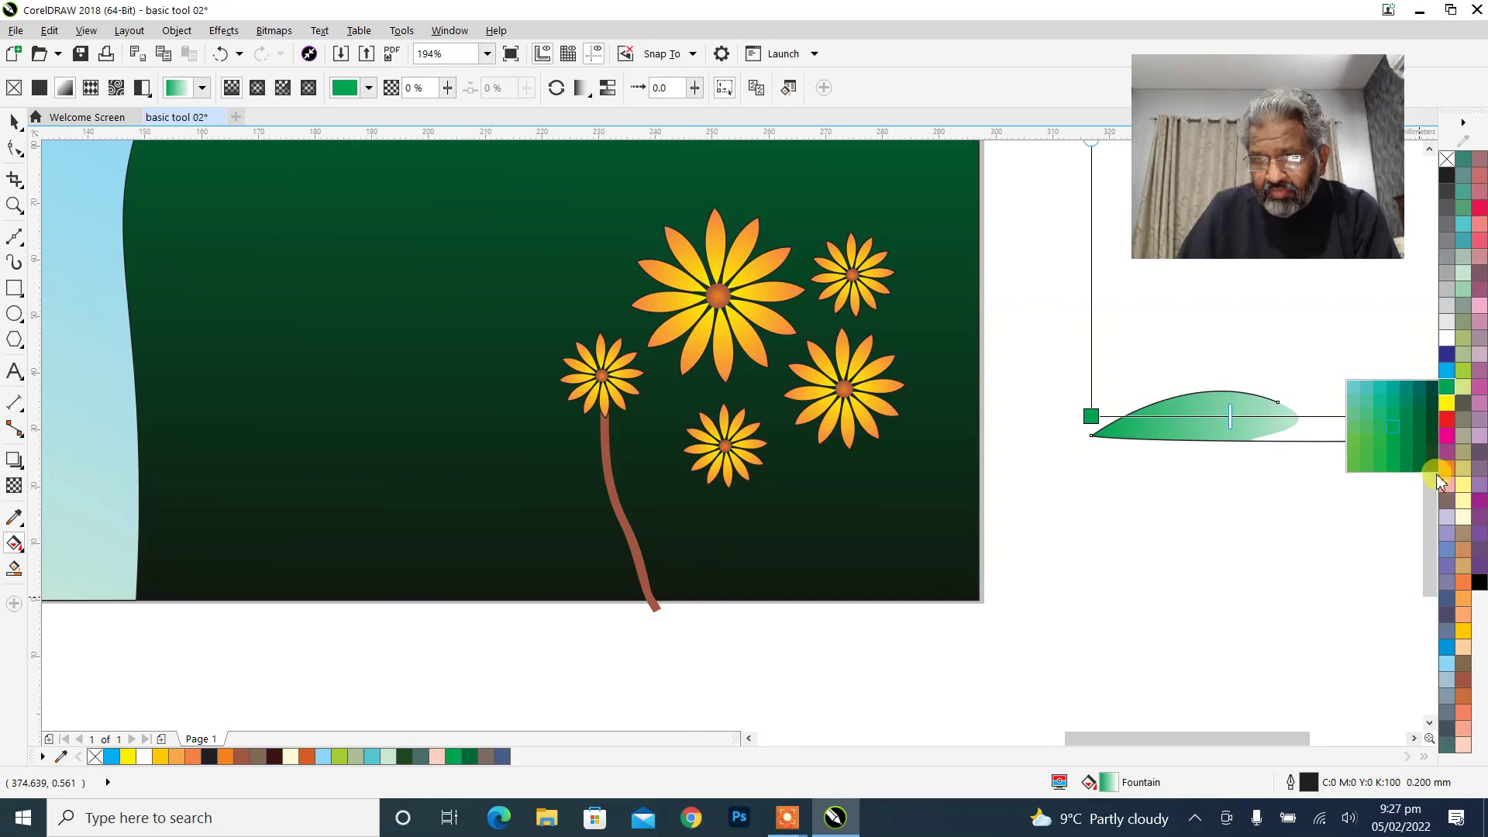
click(1433, 464)
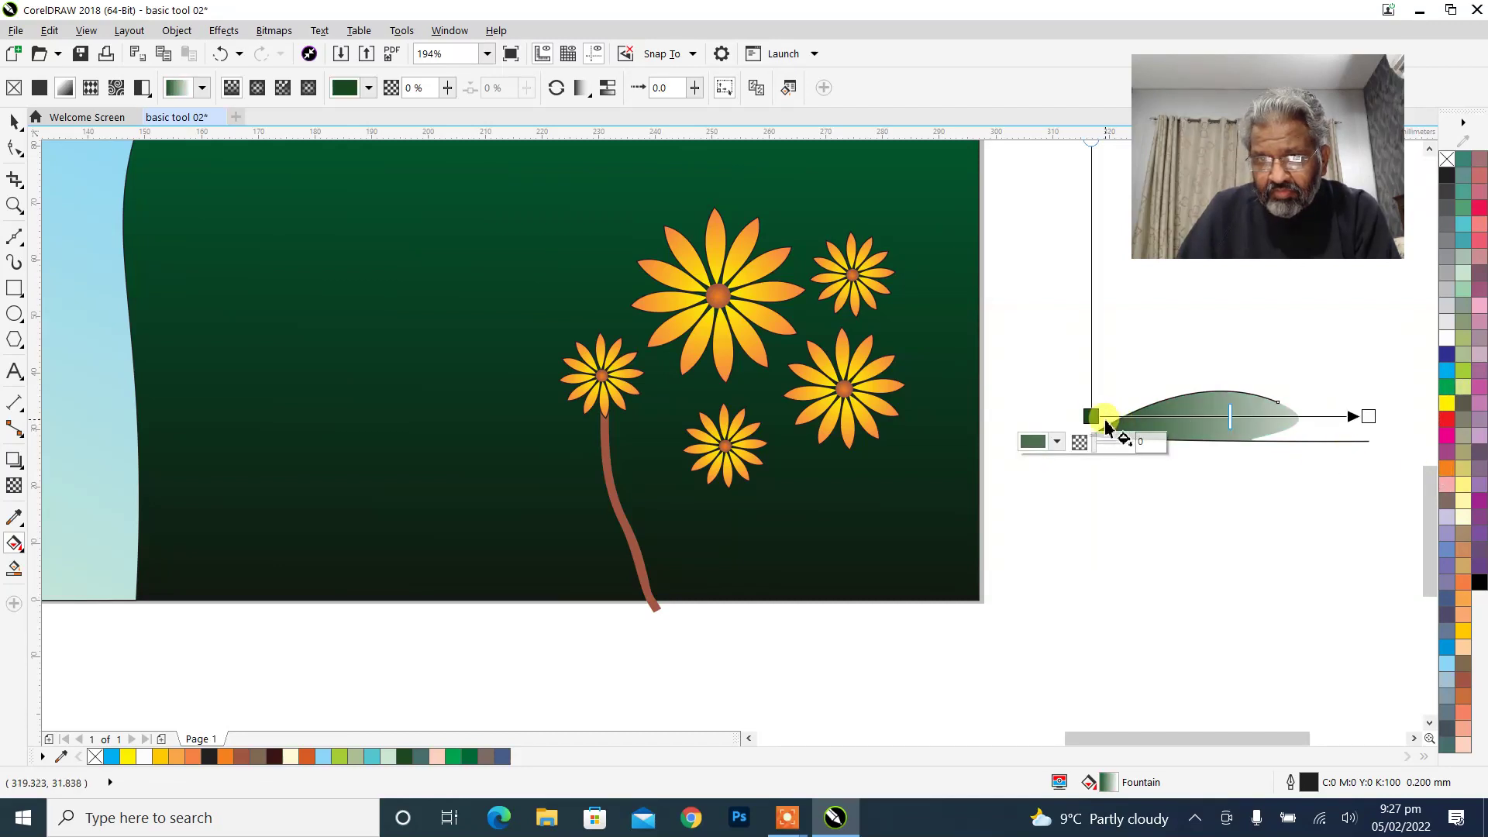
Run the leaf's gradient from its lower edge up to its upper edge, ending in green, and remove the outline.
drag(1104, 420, 1205, 440)
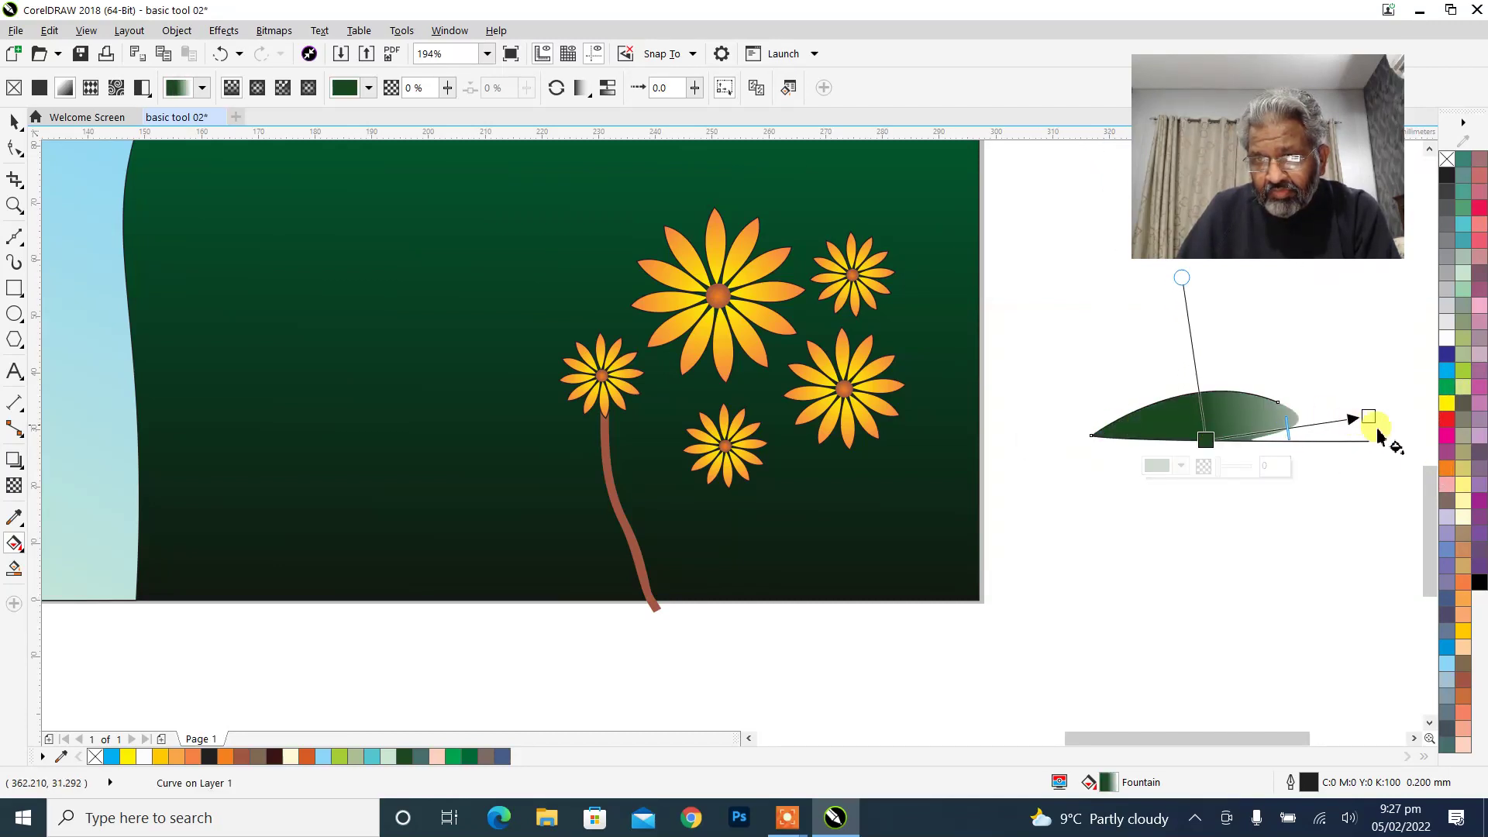
drag(1362, 412, 1201, 387)
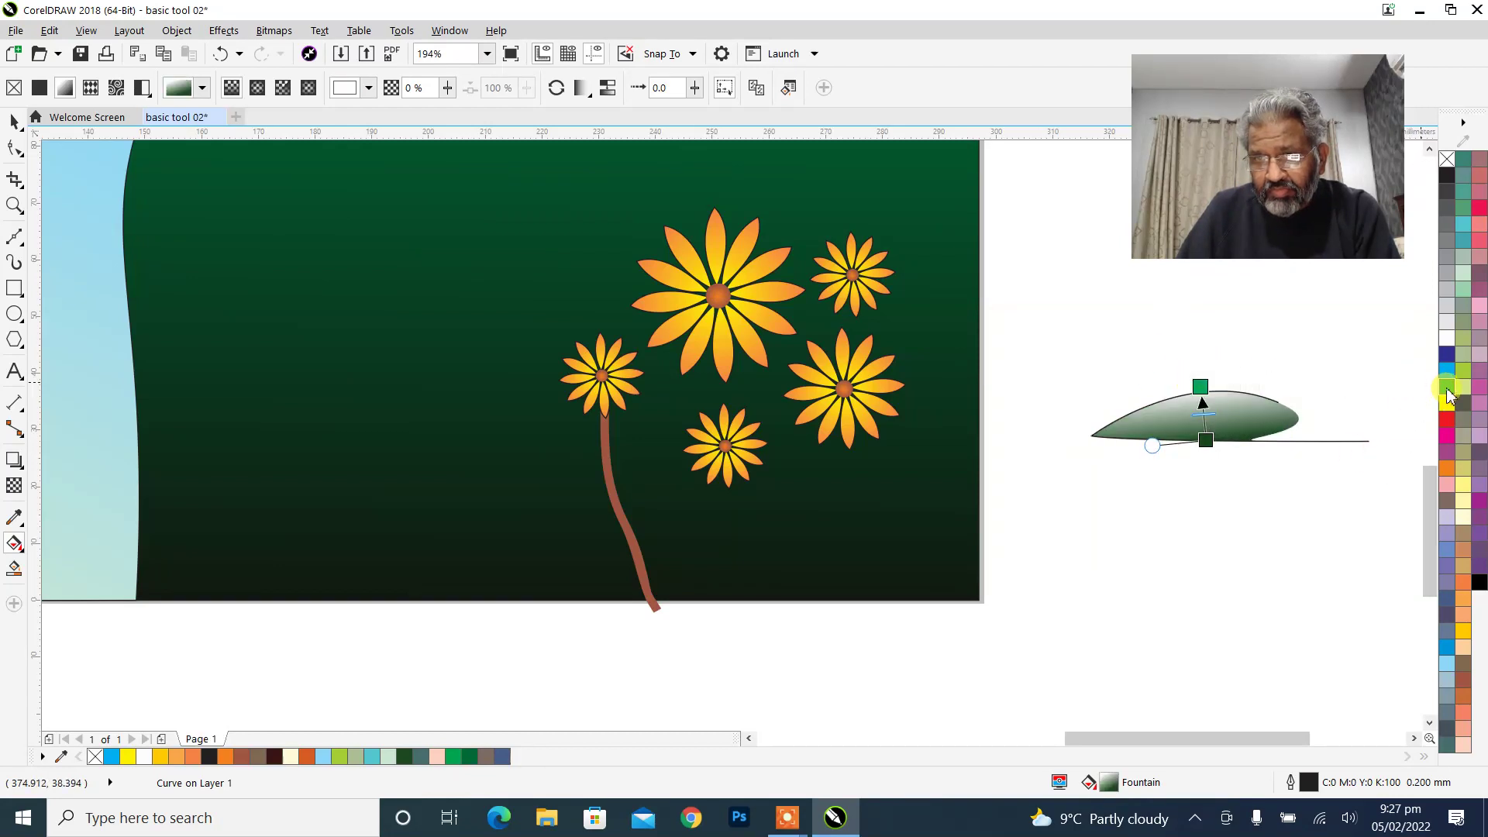
click(1447, 387)
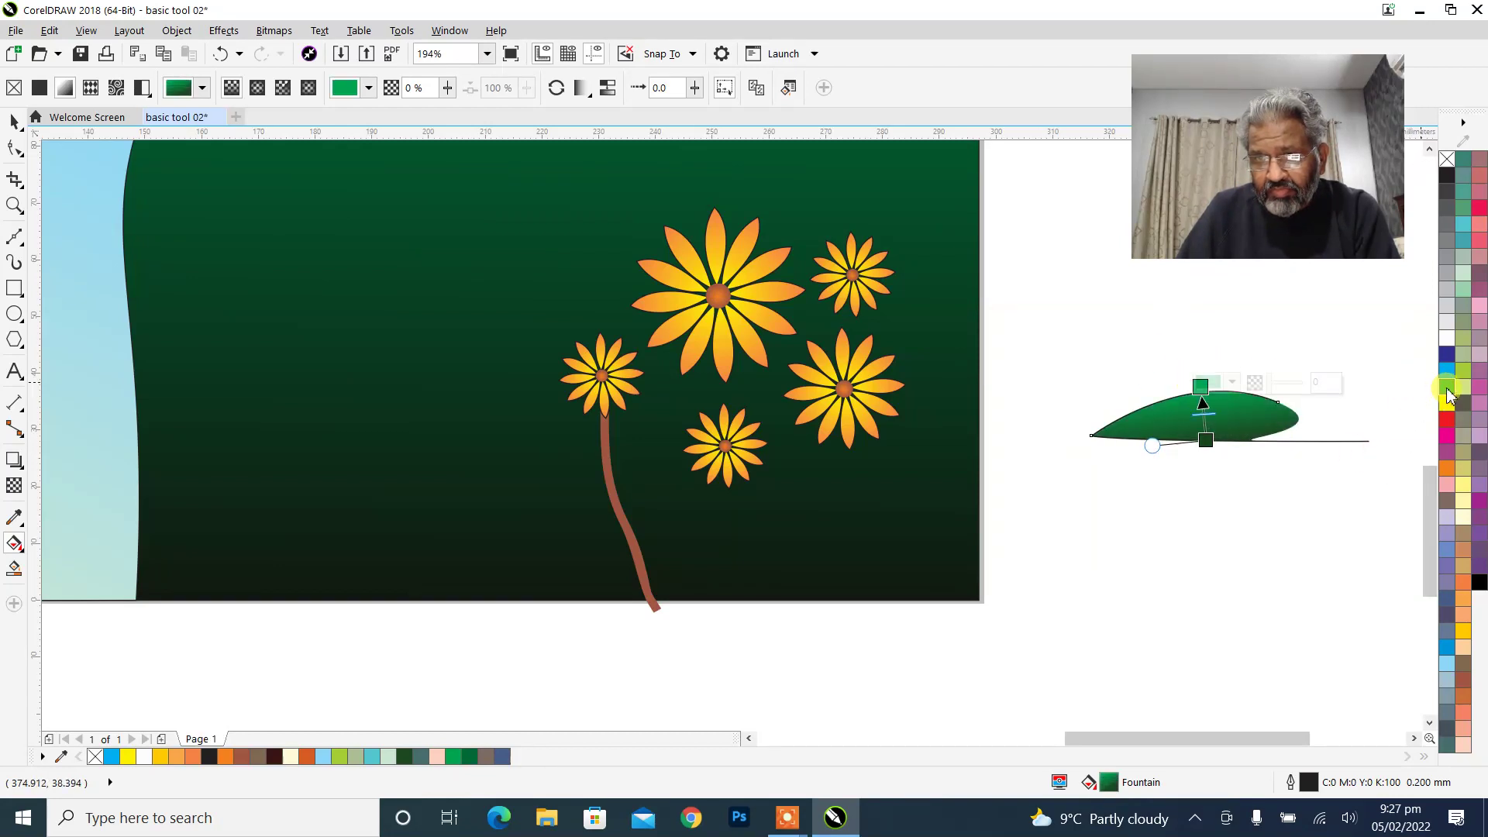
right_click(1444, 161)
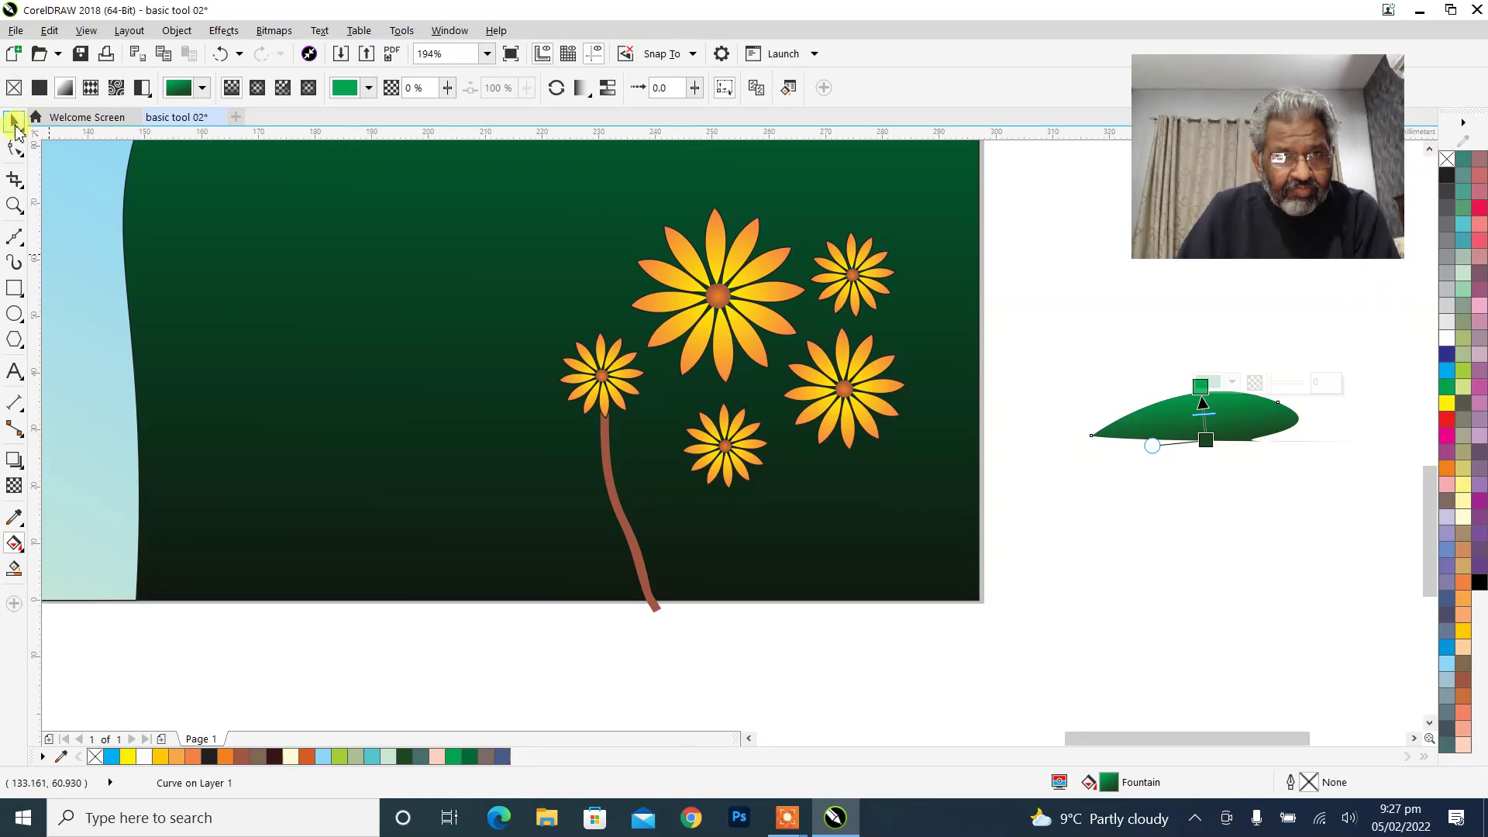
Scale the green leaf down to 28.6% and place it beside the brown stem, just below the leftmost small flower.
click(14, 124)
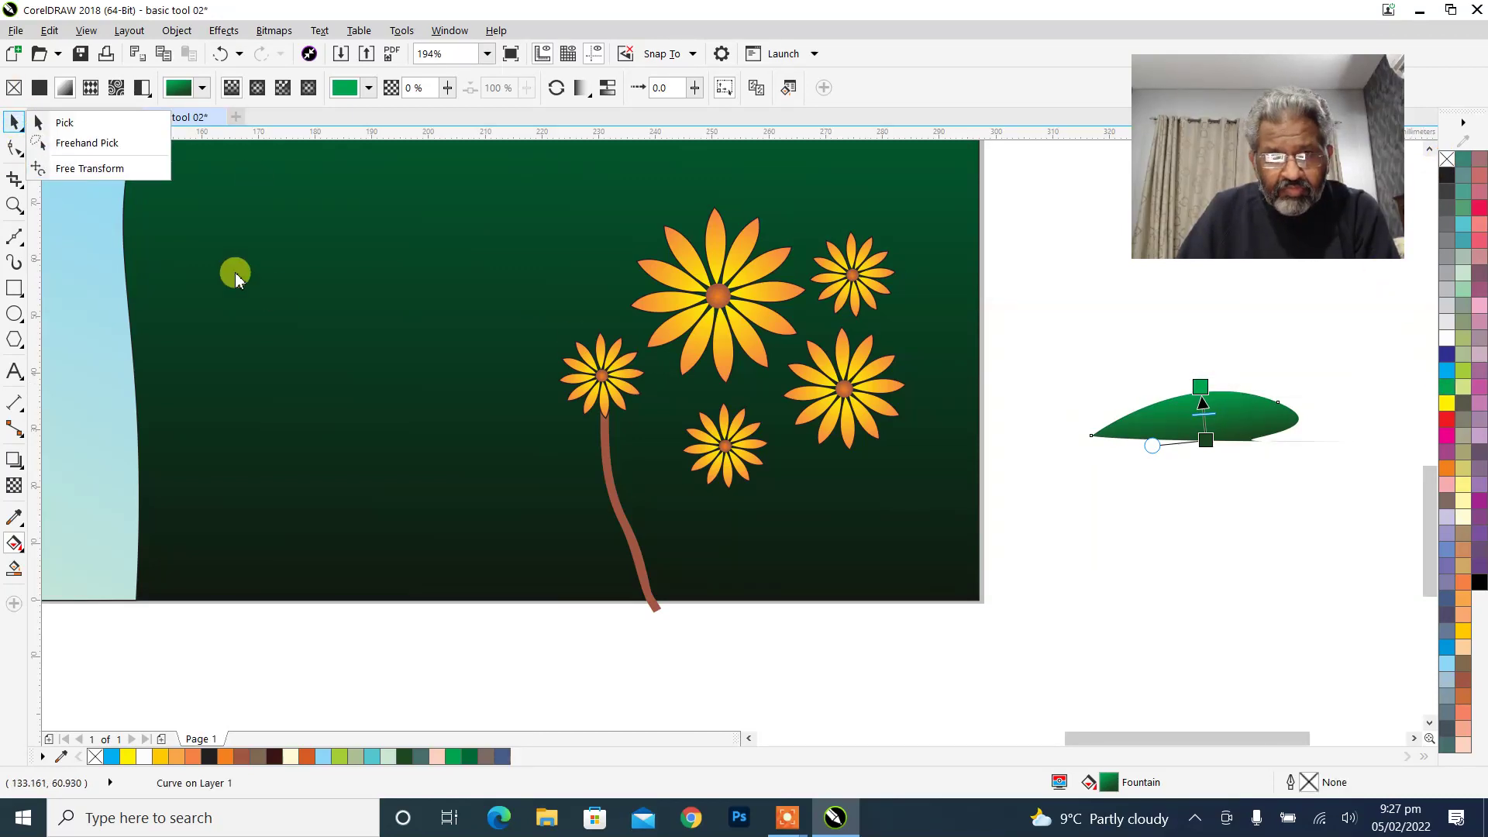
click(15, 122)
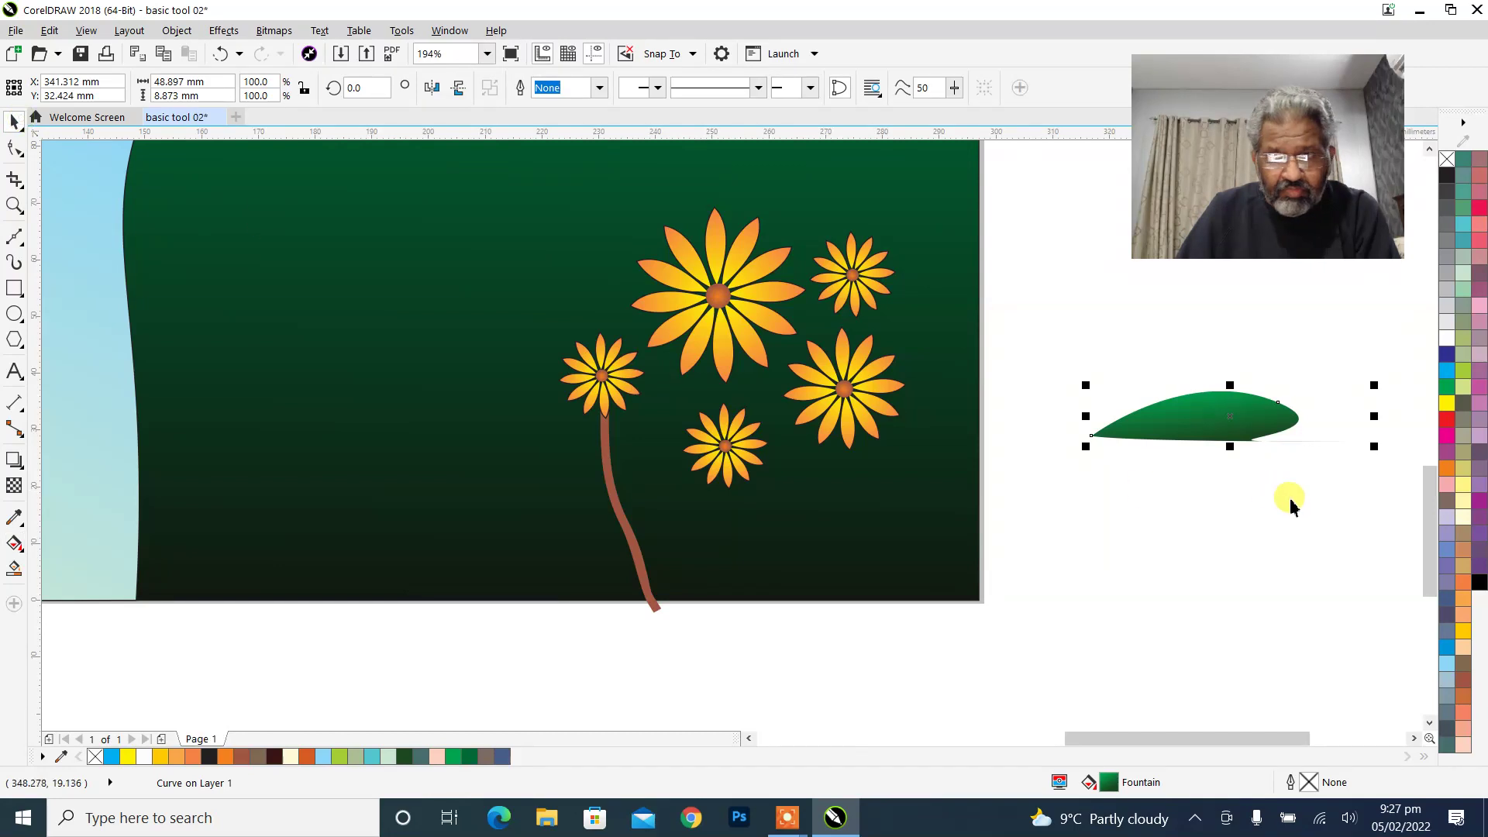
drag(1376, 387, 645, 429)
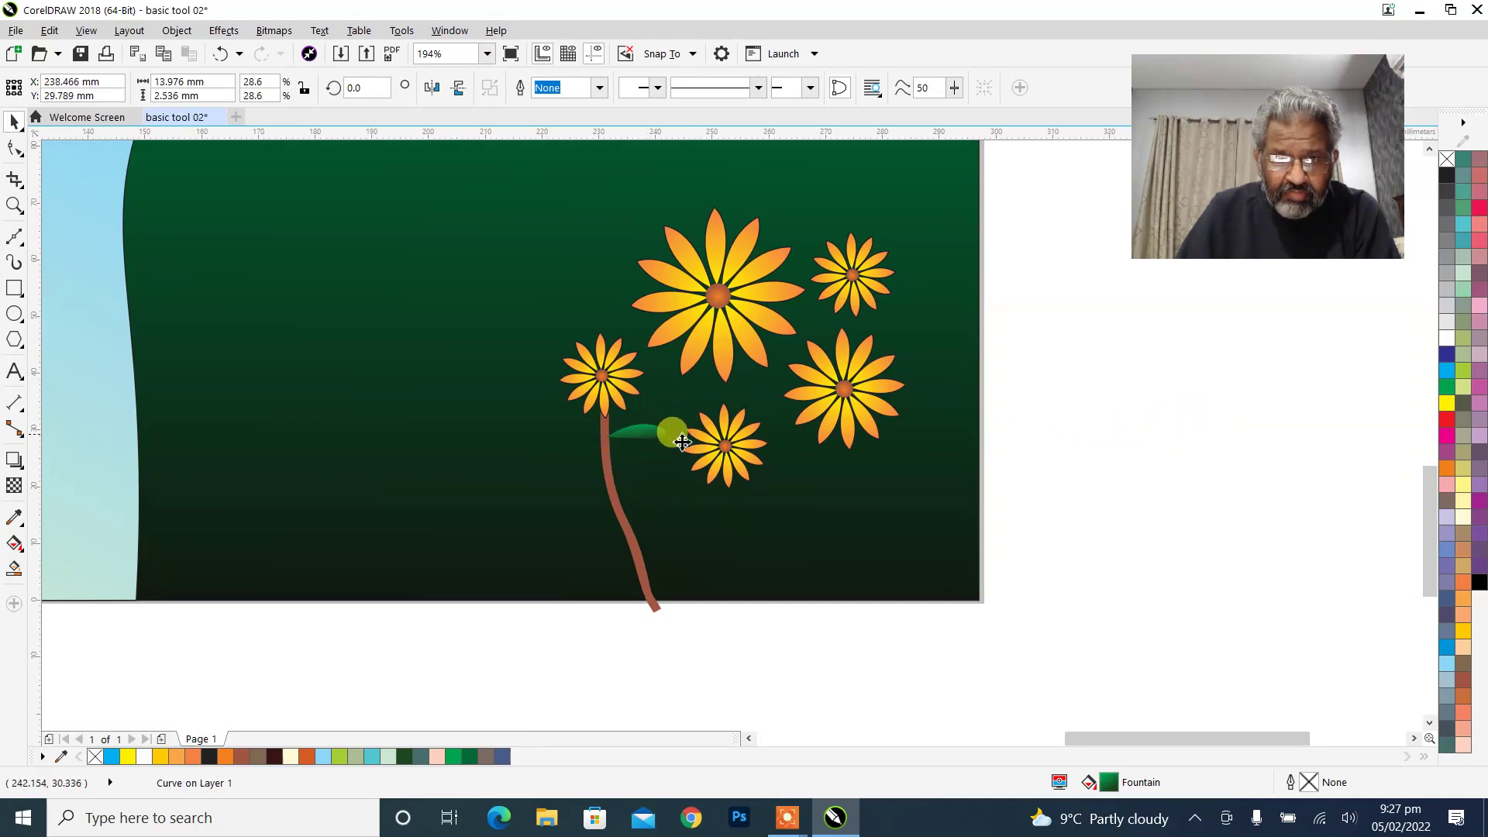
Rotate the leaf to about 28° and position its pointed end against the stem.
click(644, 434)
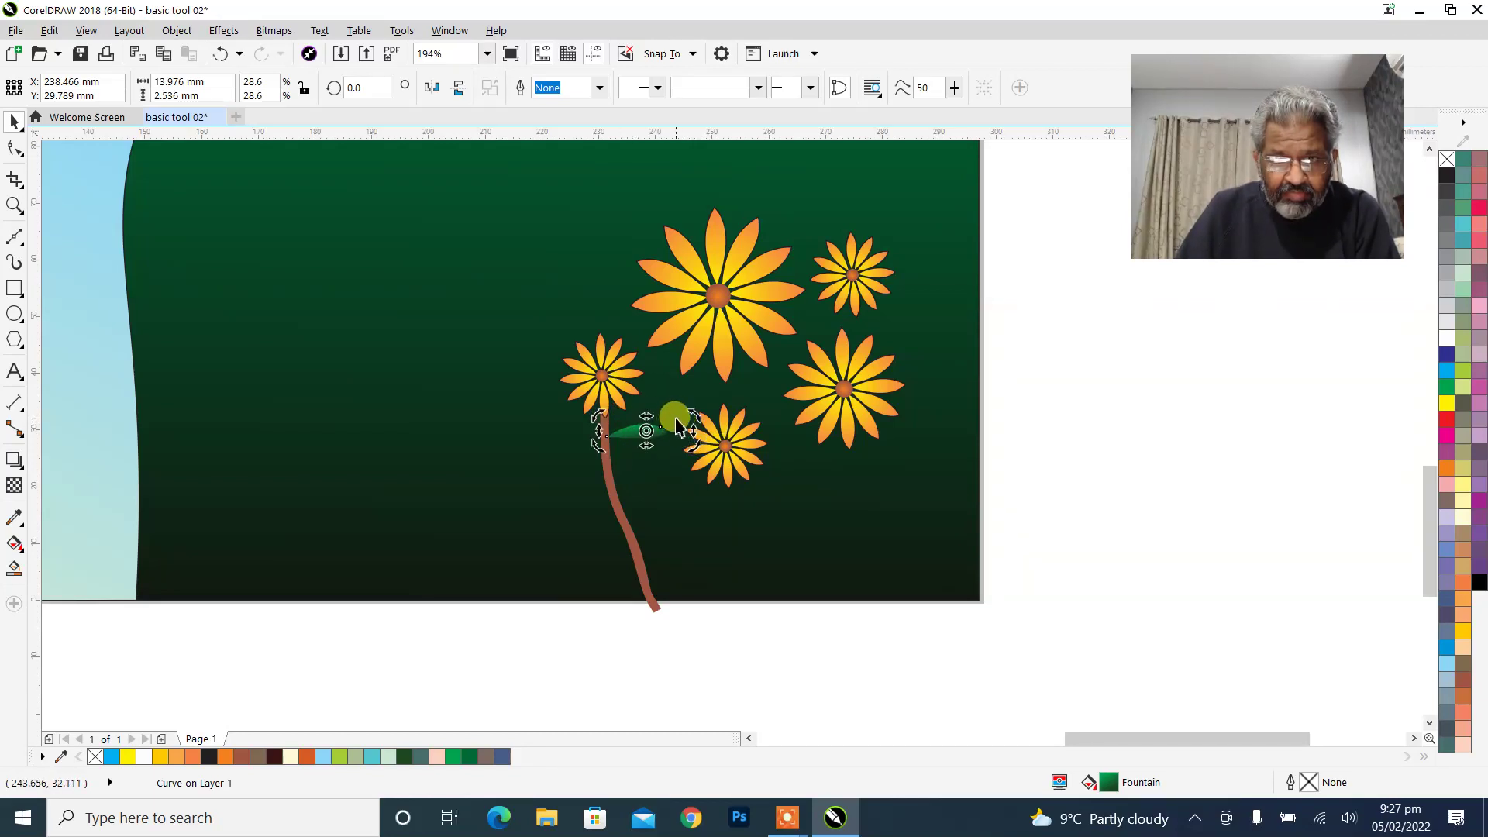
drag(686, 405, 664, 385)
click(1195, 485)
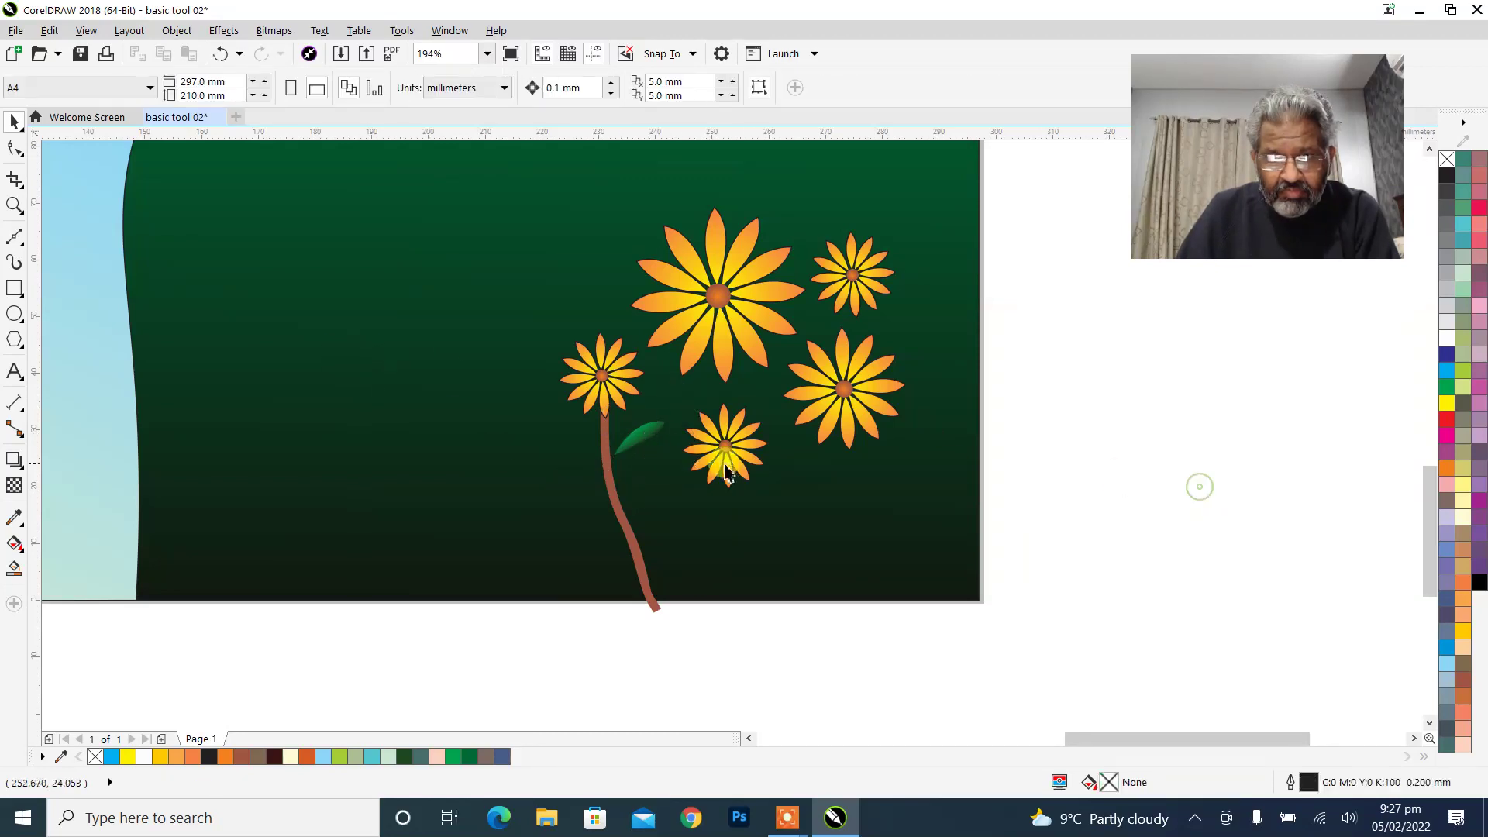
drag(640, 443, 635, 444)
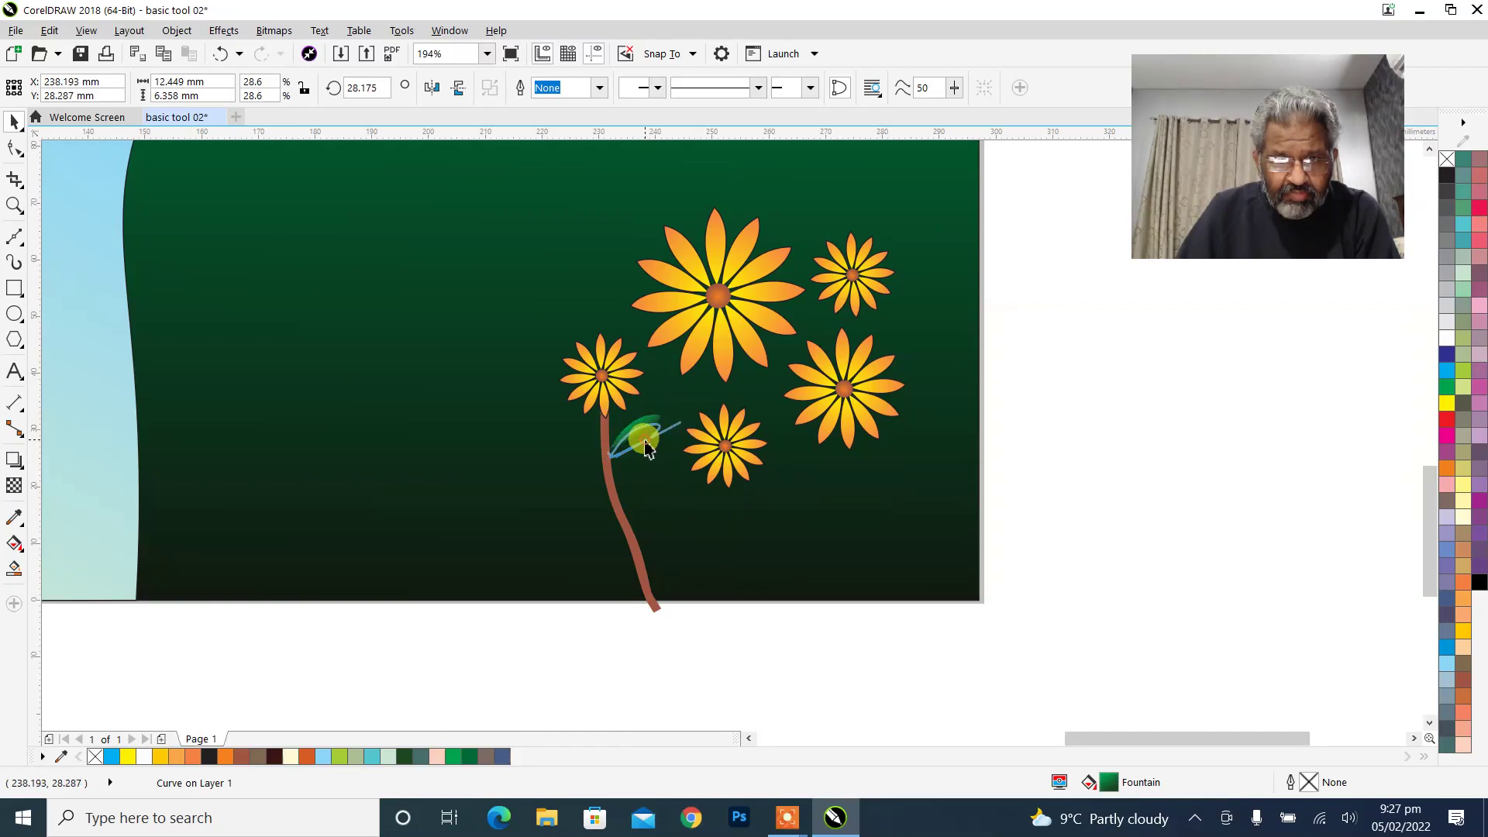
Make a smaller copy of the leaf at 20.3% scale and rotate it to about 9.6°.
mouse_move(647, 450)
mouse_down()
mouse_move(661, 419)
mouse_move(637, 448)
mouse_move(624, 432)
mouse_up()
click(628, 435)
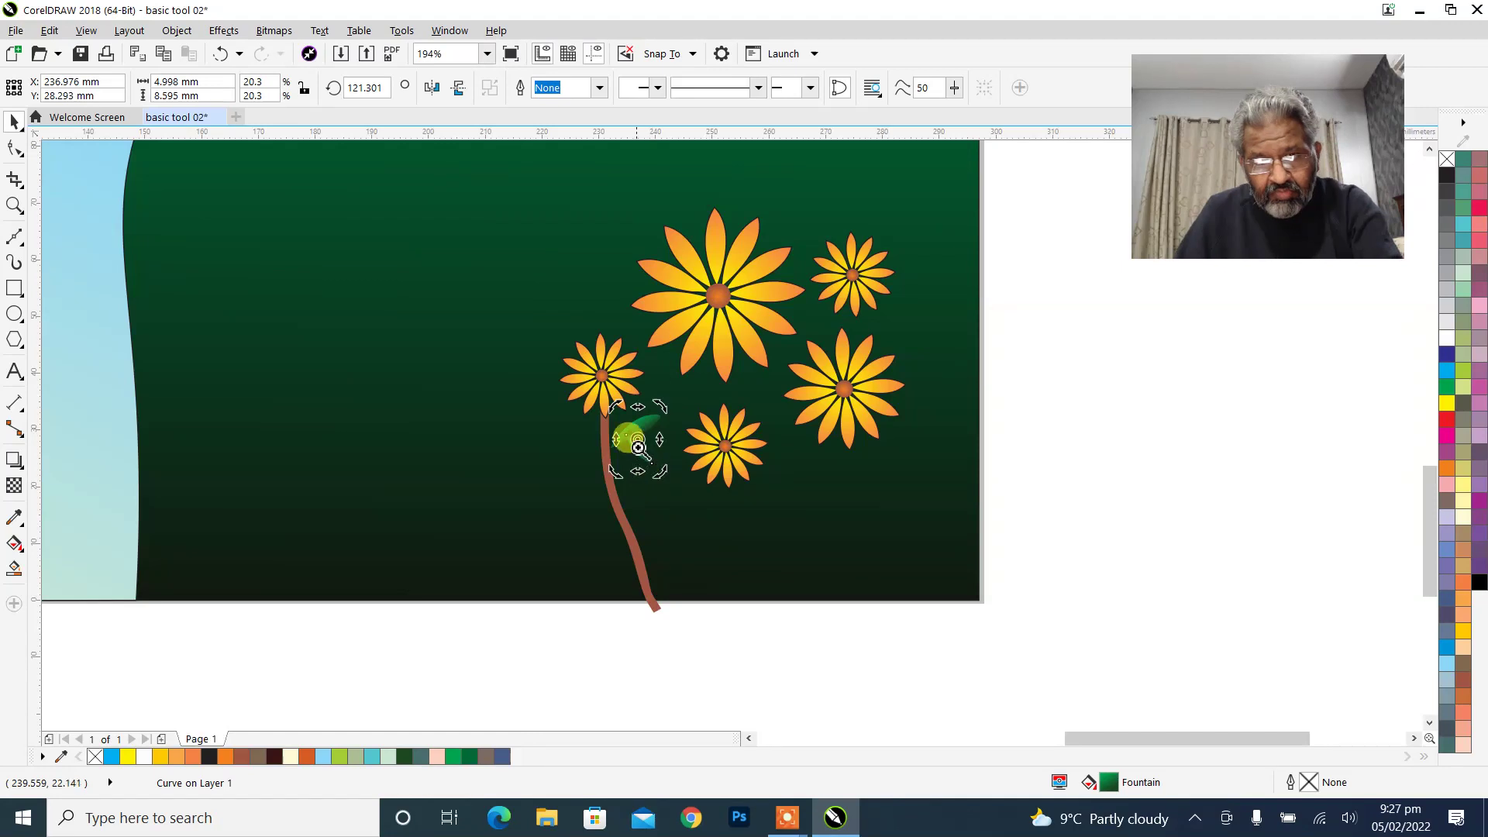
drag(533, 366, 737, 542)
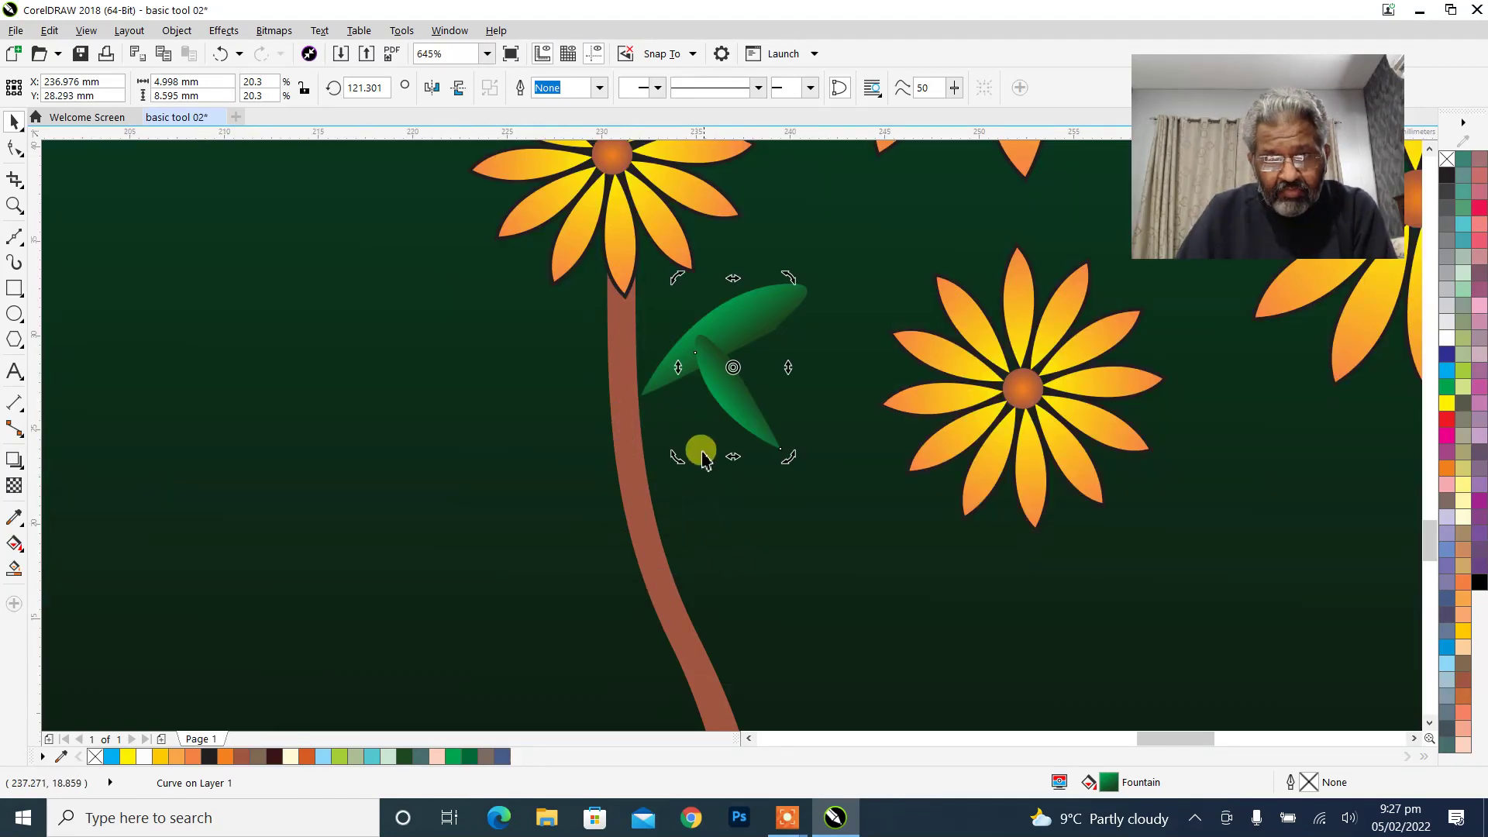
click(733, 405)
click(740, 396)
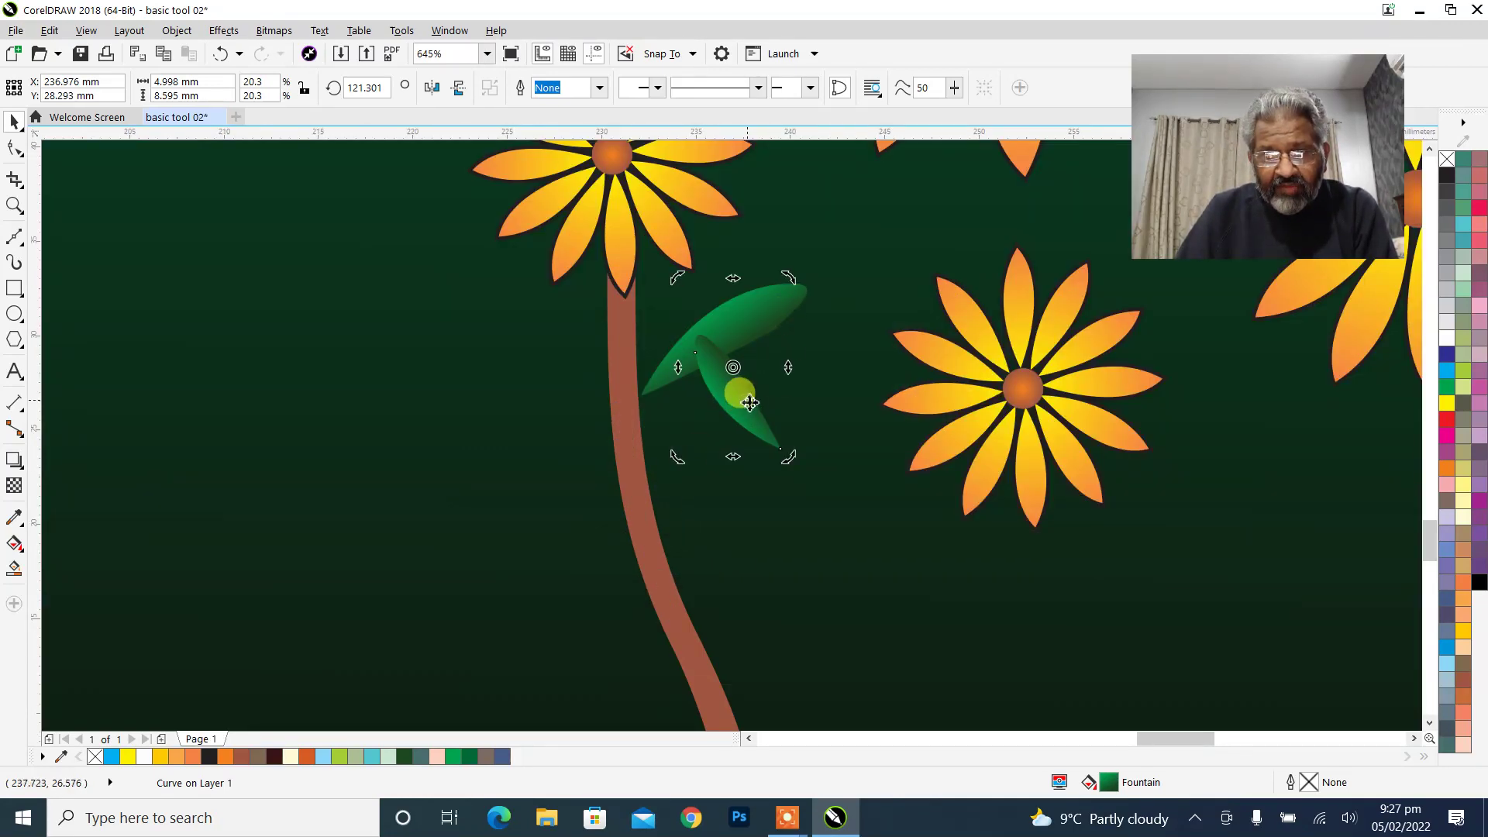
drag(792, 277, 798, 454)
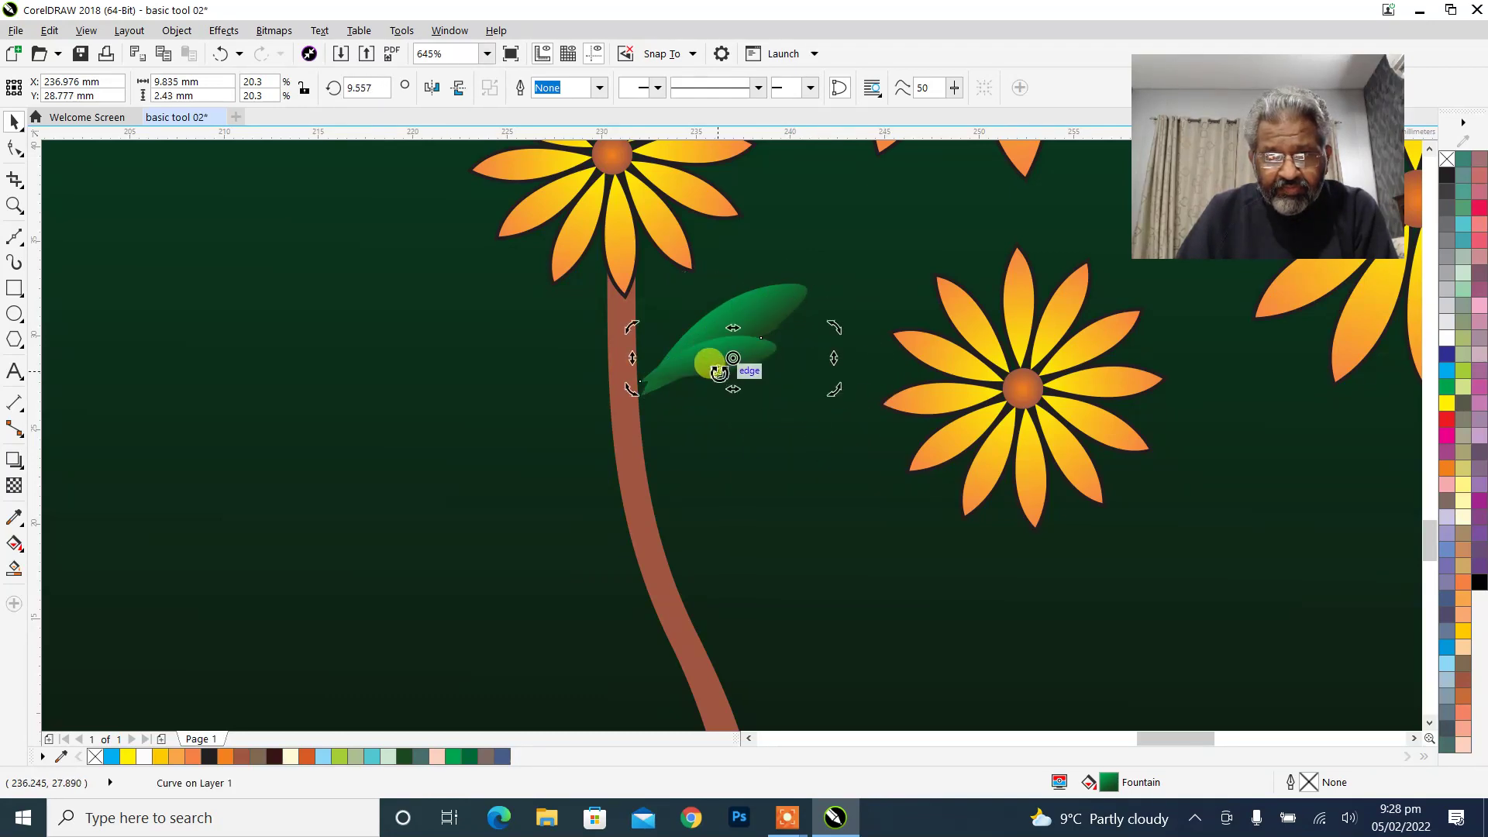
Move the small leaf's pointed end to the stem below the large leaf and rotate it to about 353°.
drag(711, 364, 642, 406)
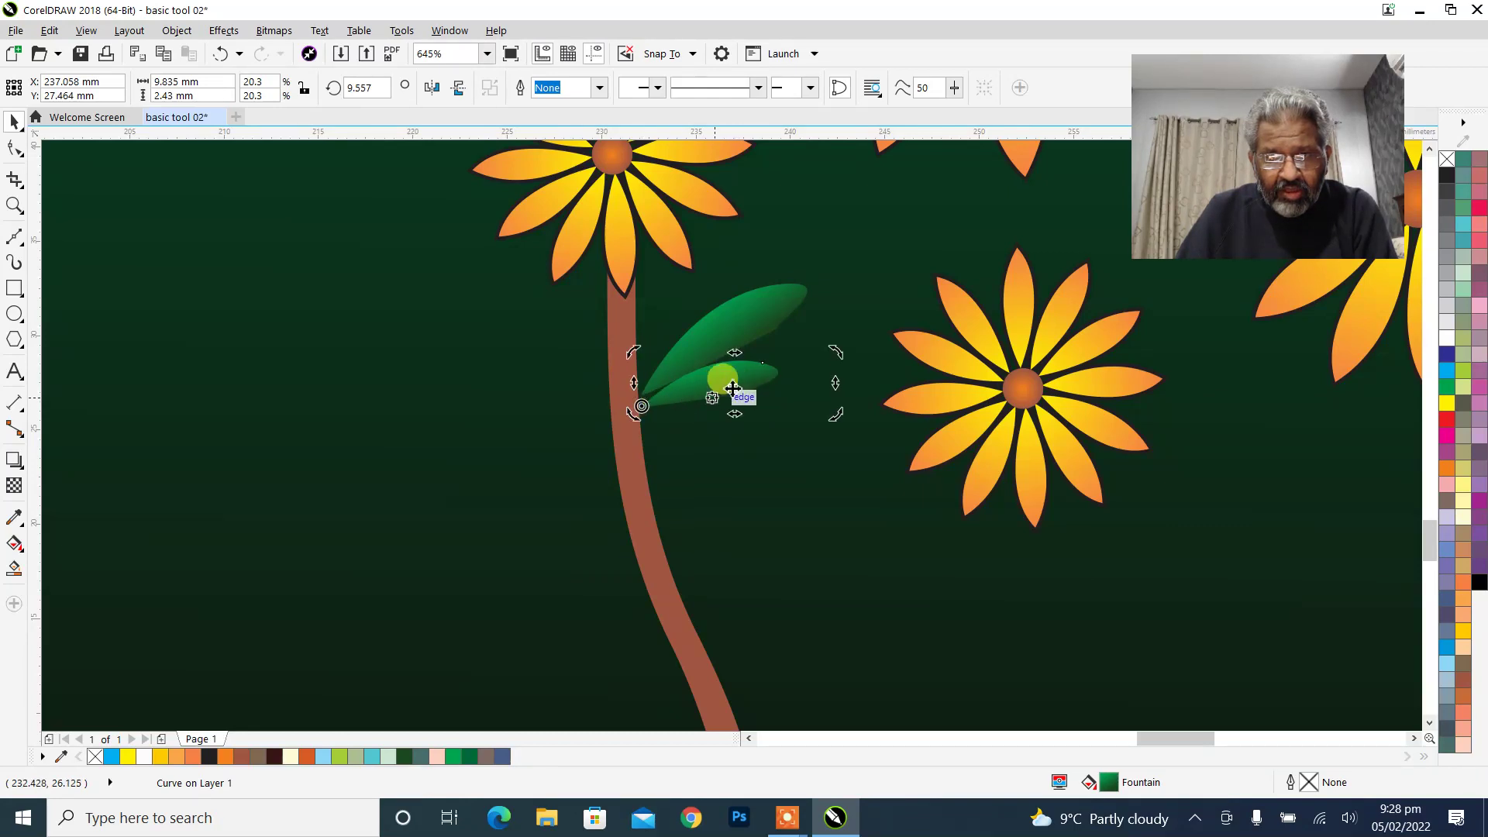
drag(835, 352, 835, 402)
click(708, 402)
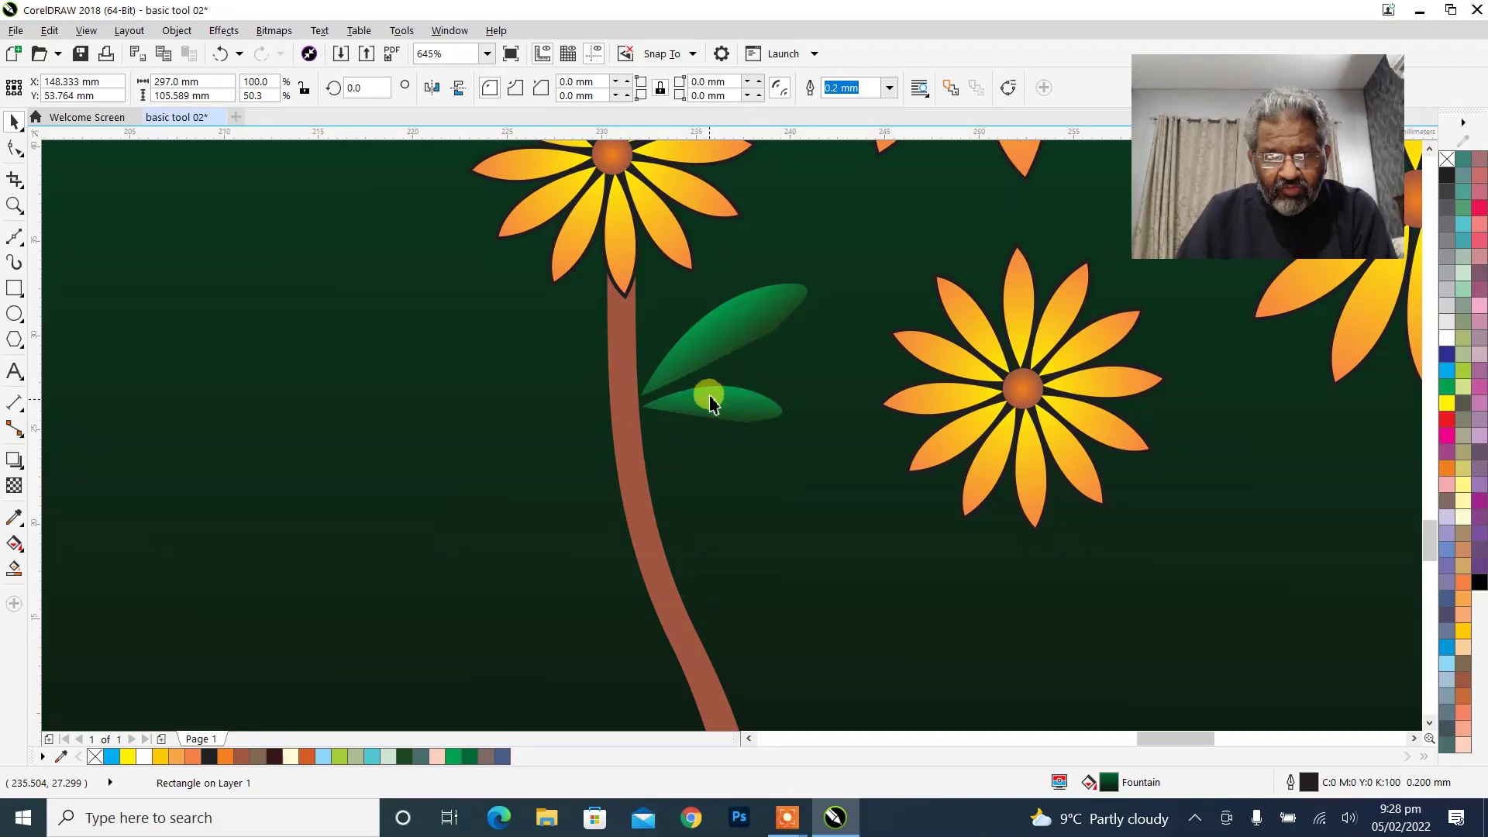
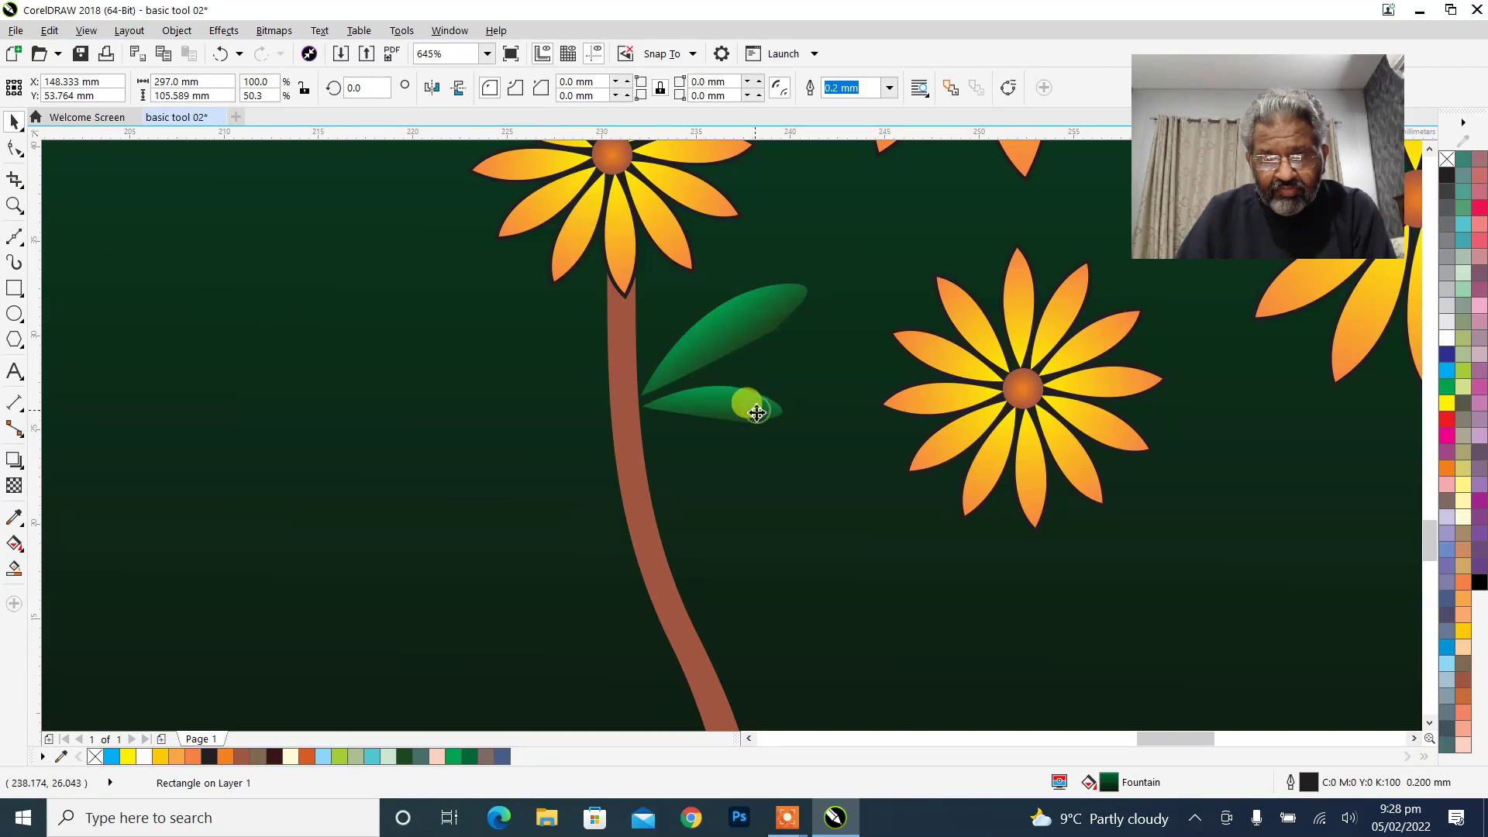
Place a copy of the large leaf below the small leaf, rotated to about 323° with its pointed end at the stem.
click(705, 342)
click(725, 402)
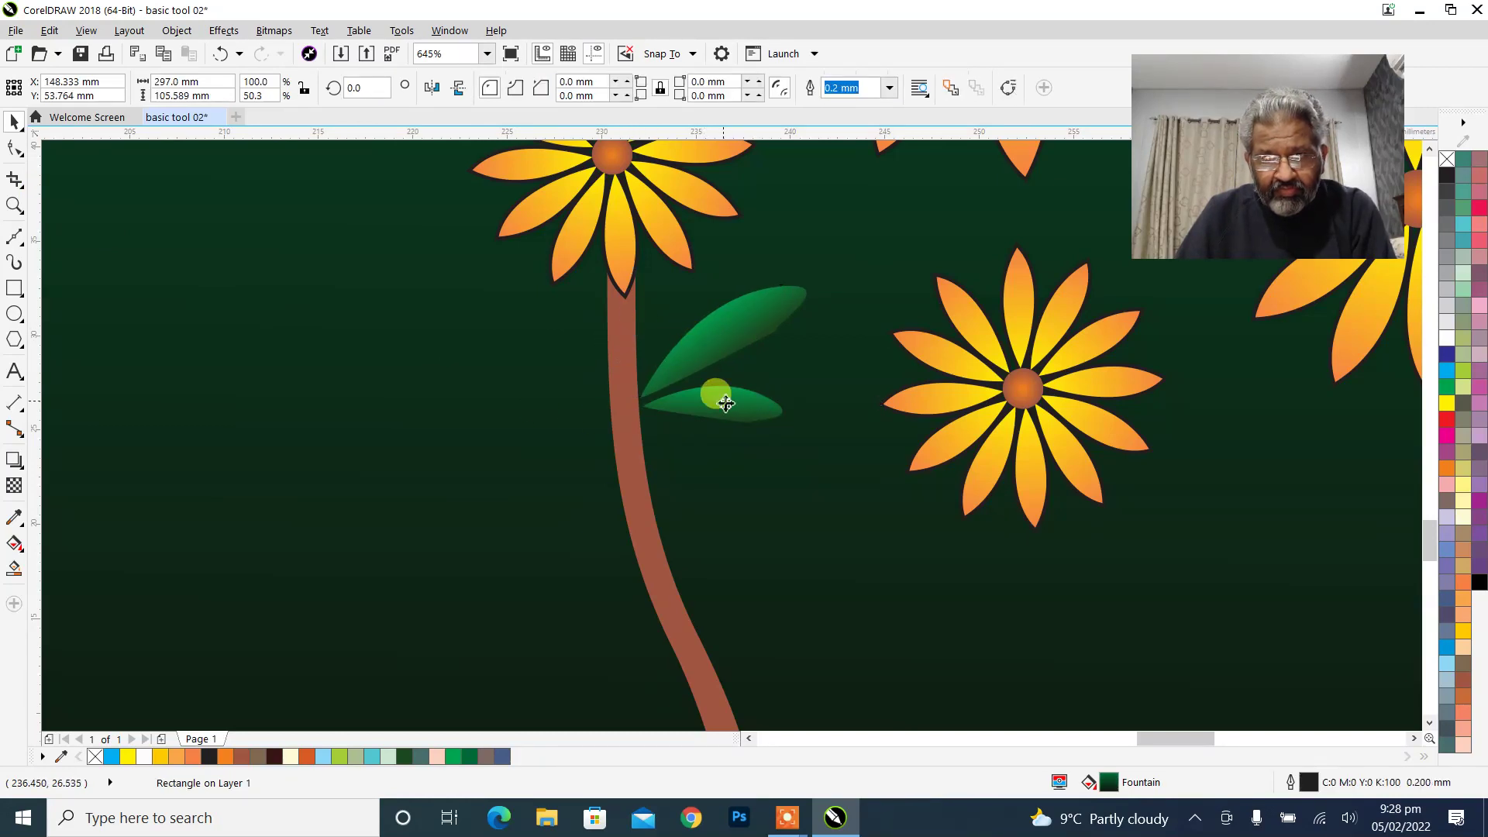
scroll(716, 401, down, 3)
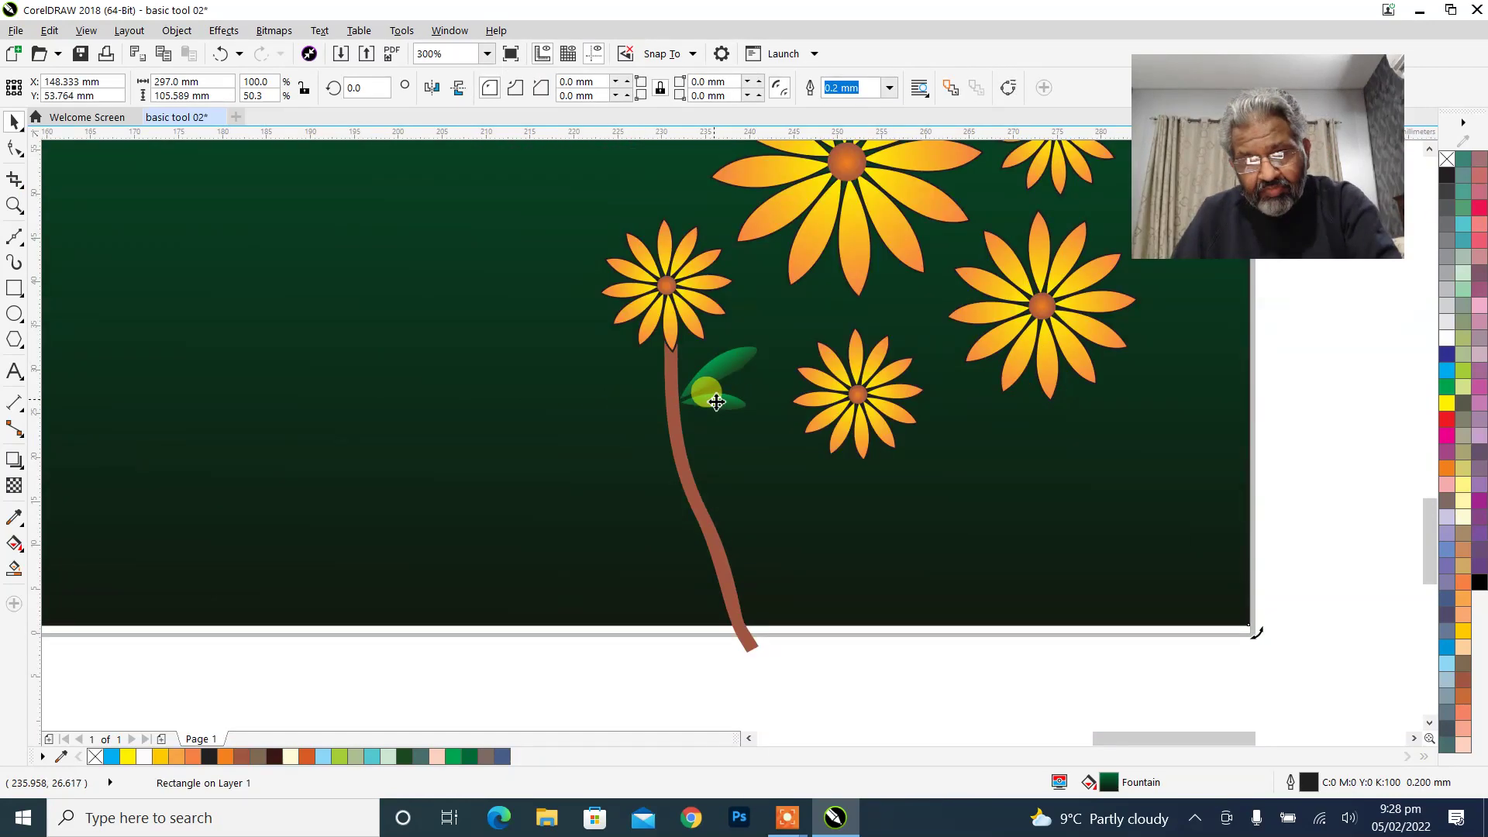
click(830, 690)
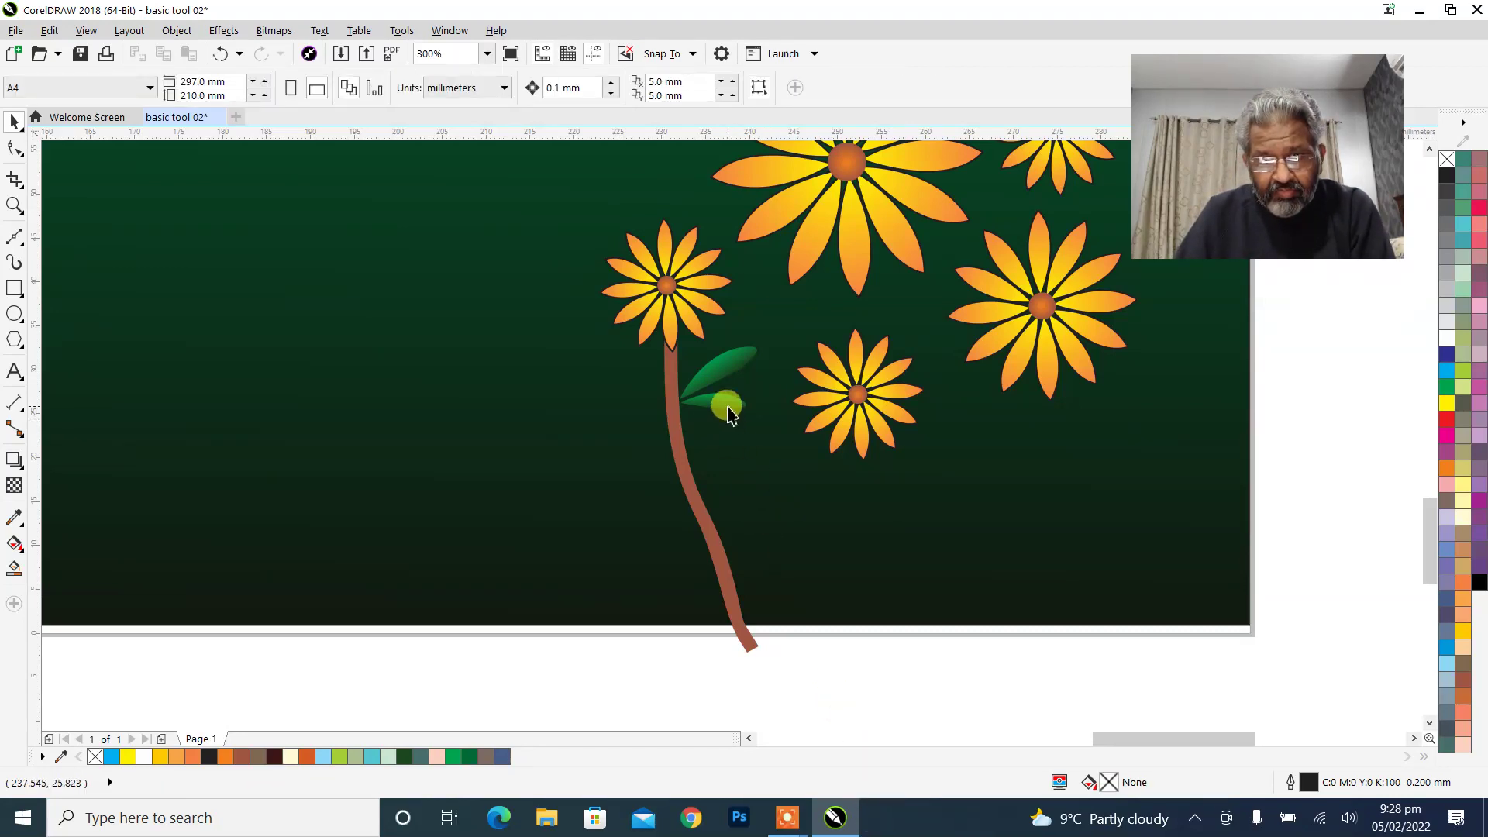
click(728, 406)
drag(857, 672, 606, 384)
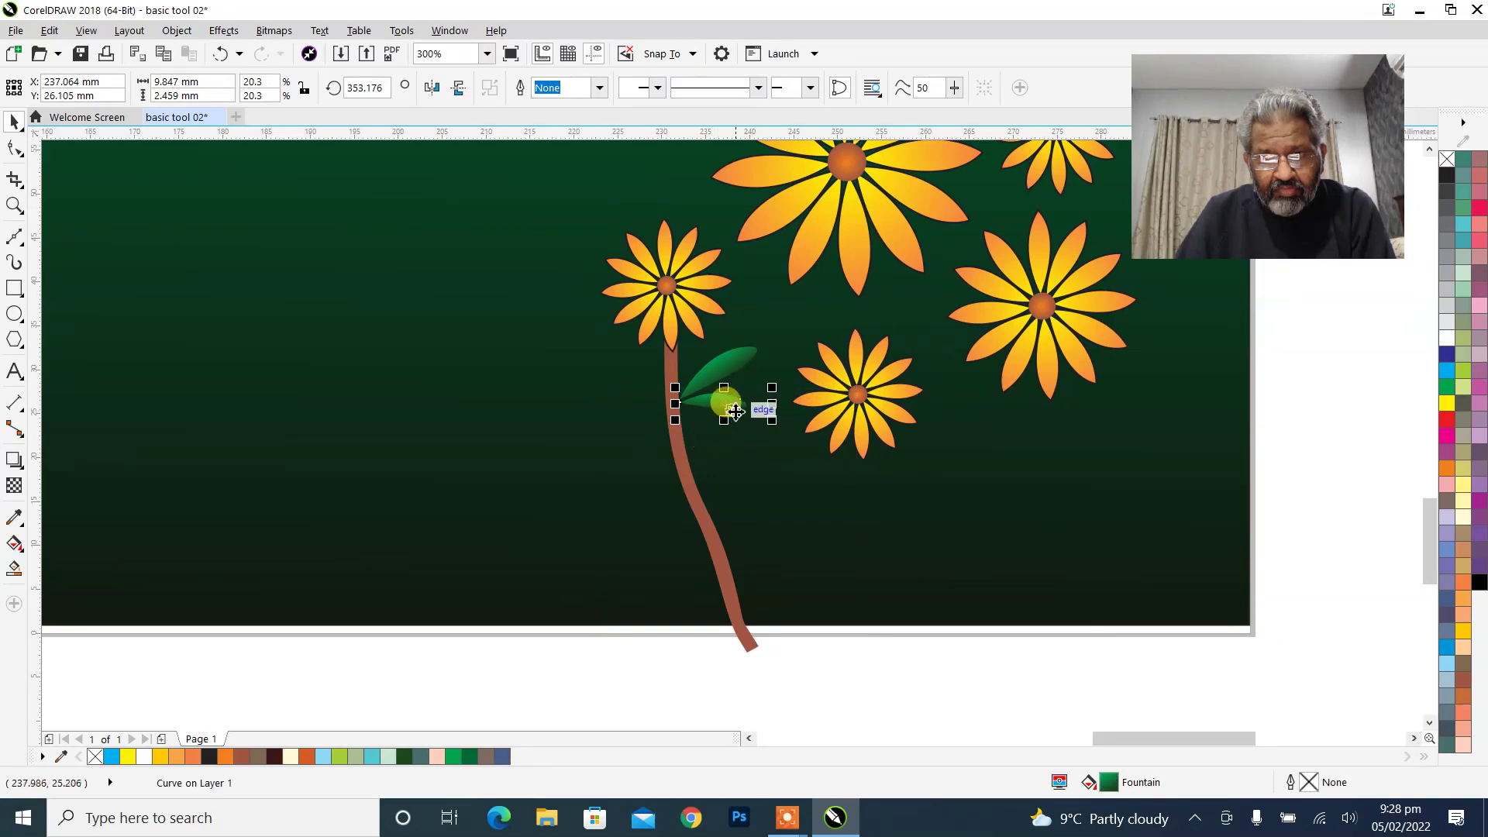
click(726, 369)
drag(718, 349, 738, 435)
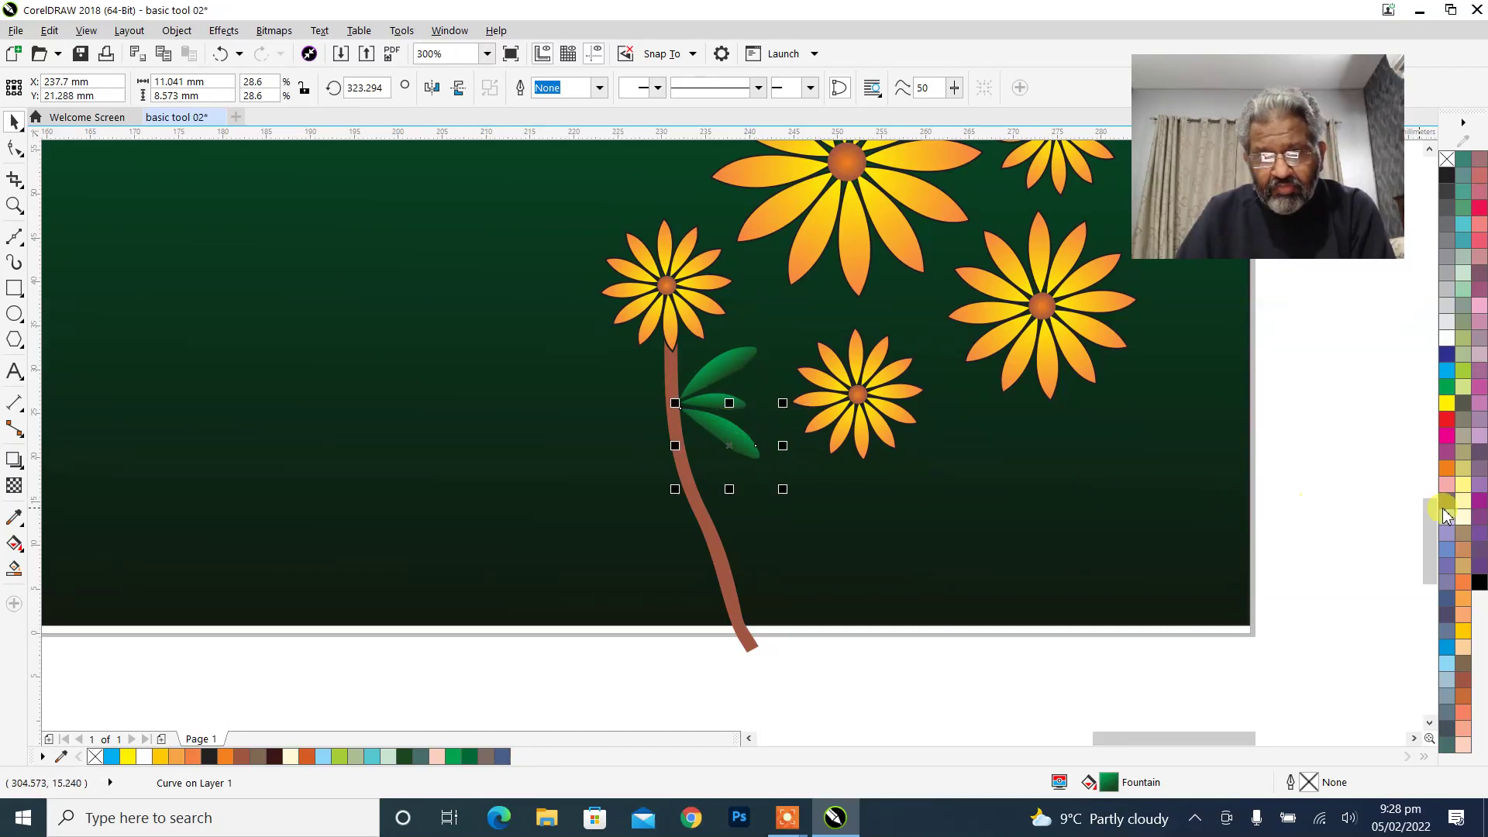
click(1320, 484)
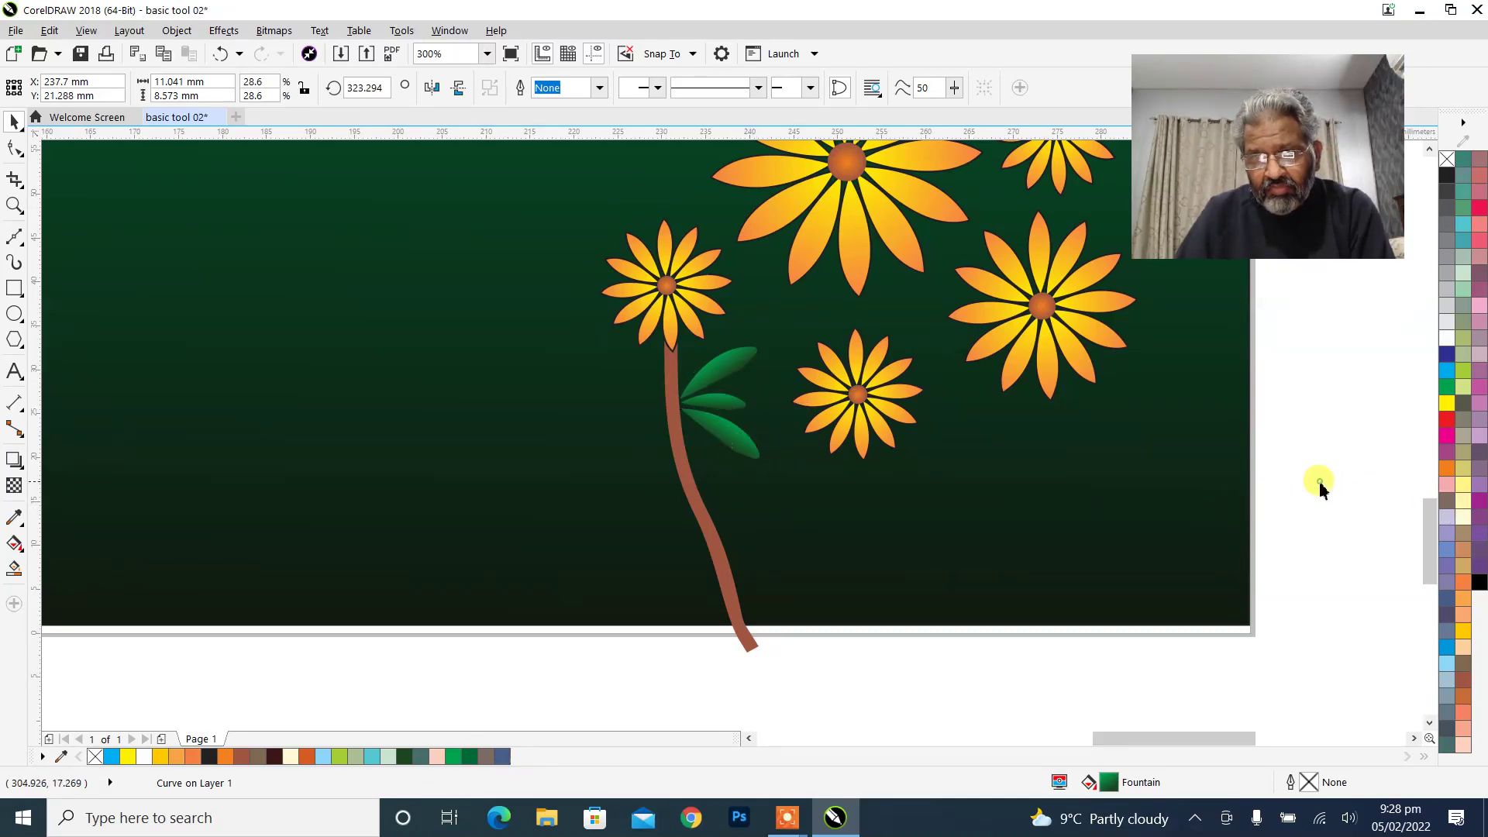
Select all three leaves beside the stem and group them.
click(720, 419)
shift+click(707, 404)
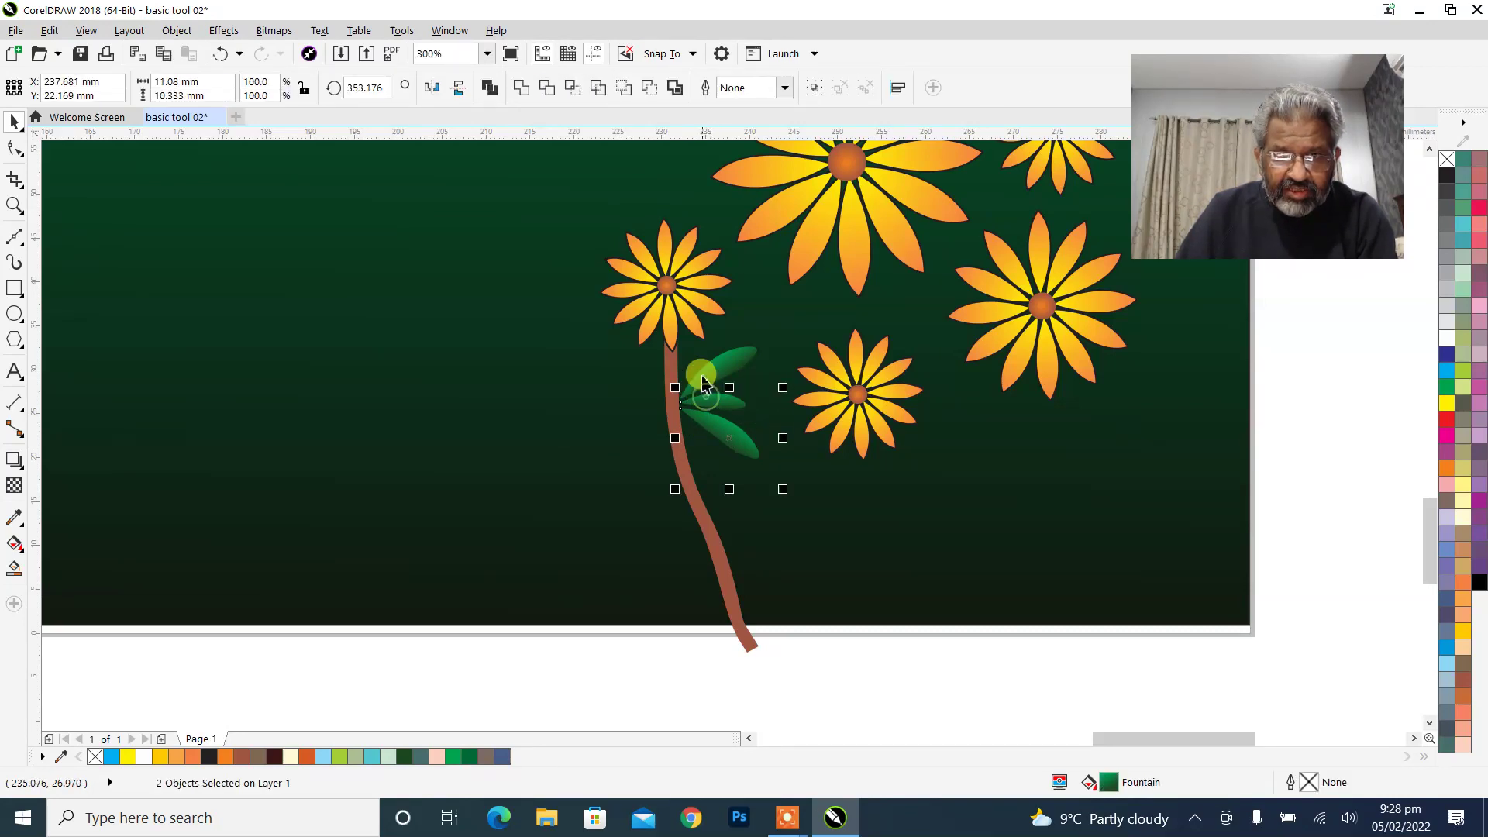
shift+click(709, 366)
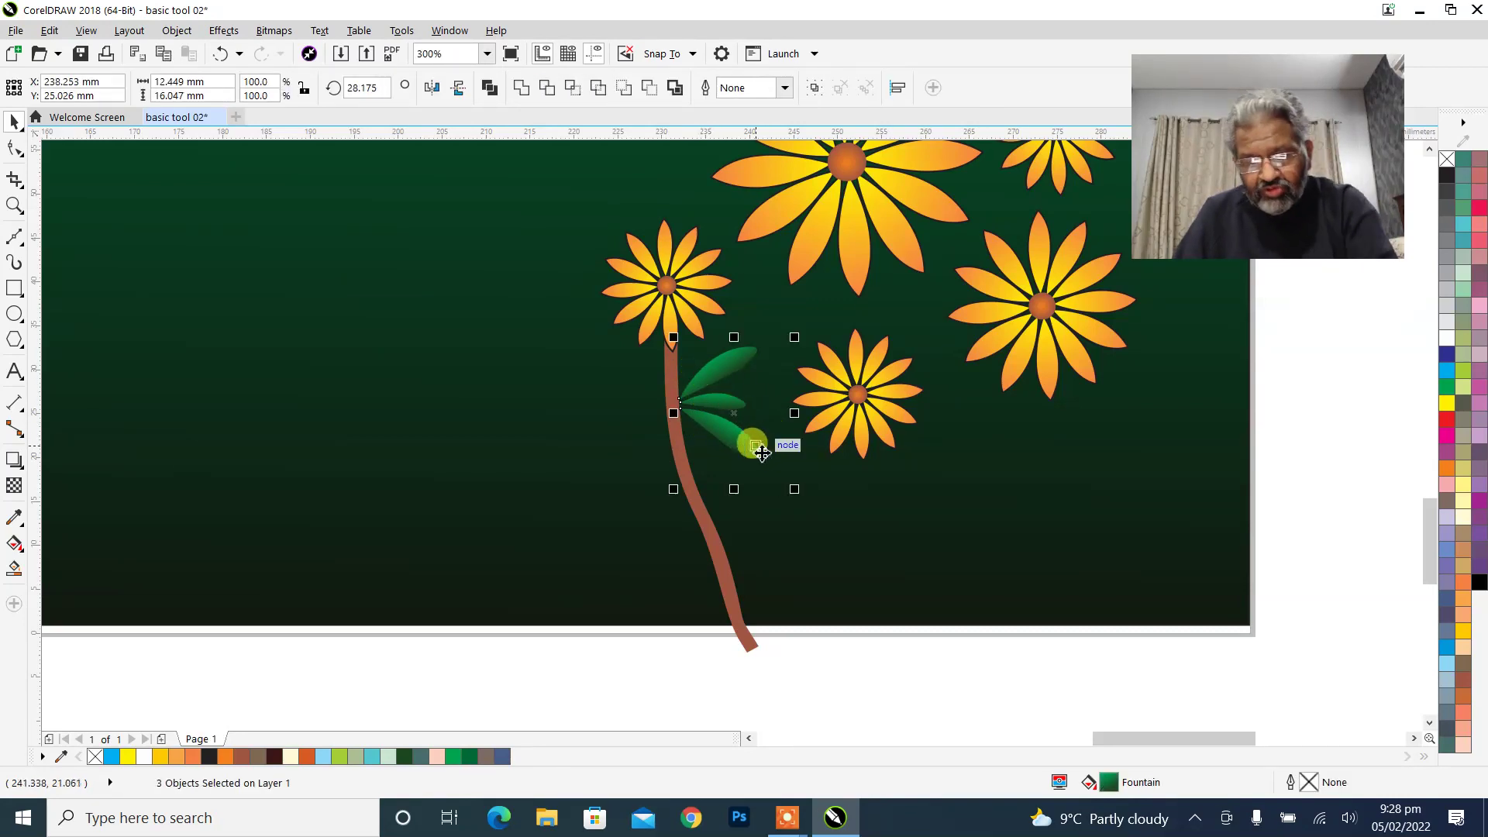
key(ctrl+g)
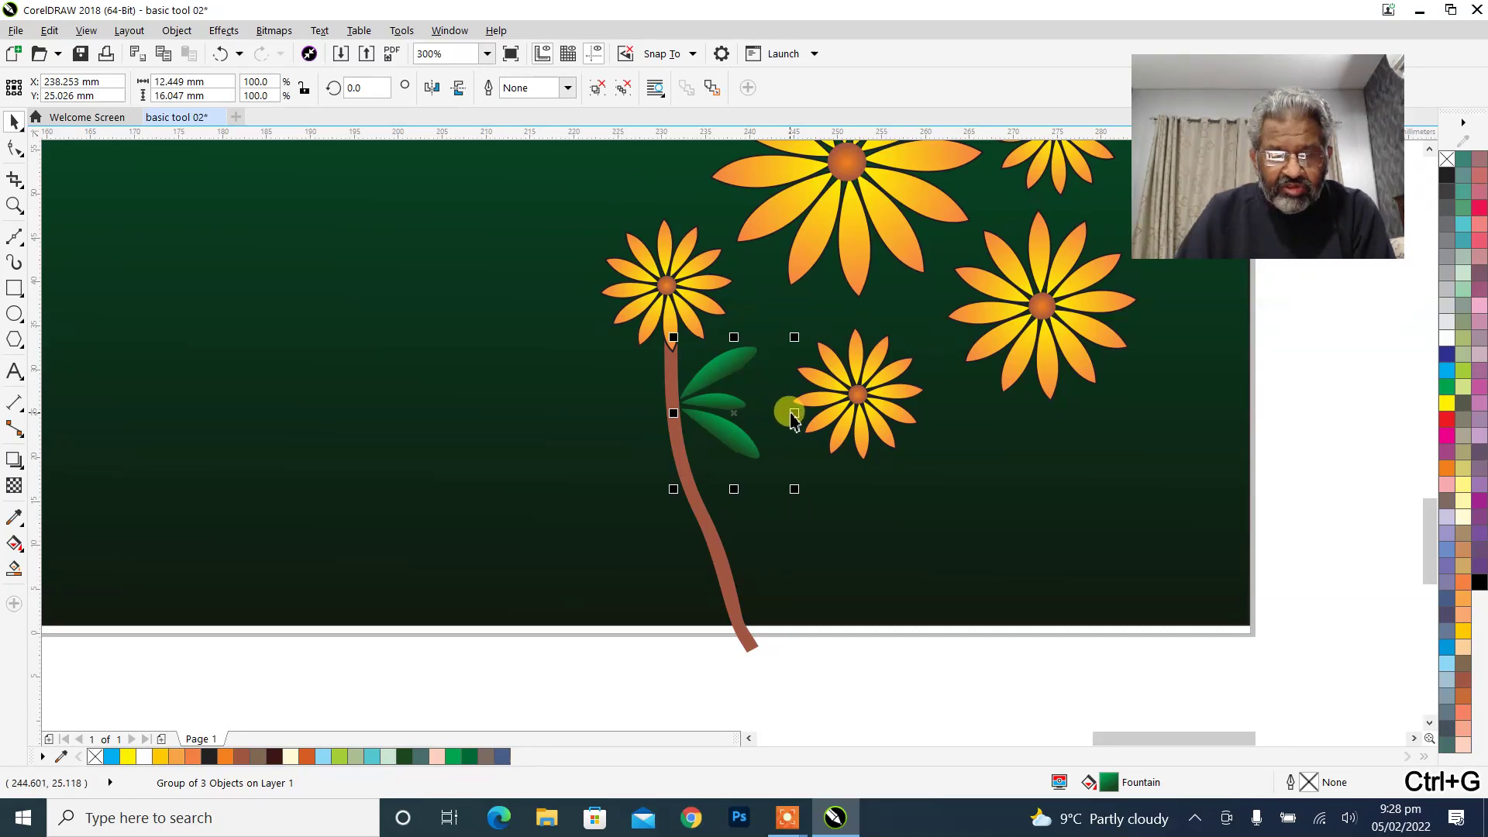
click(681, 422)
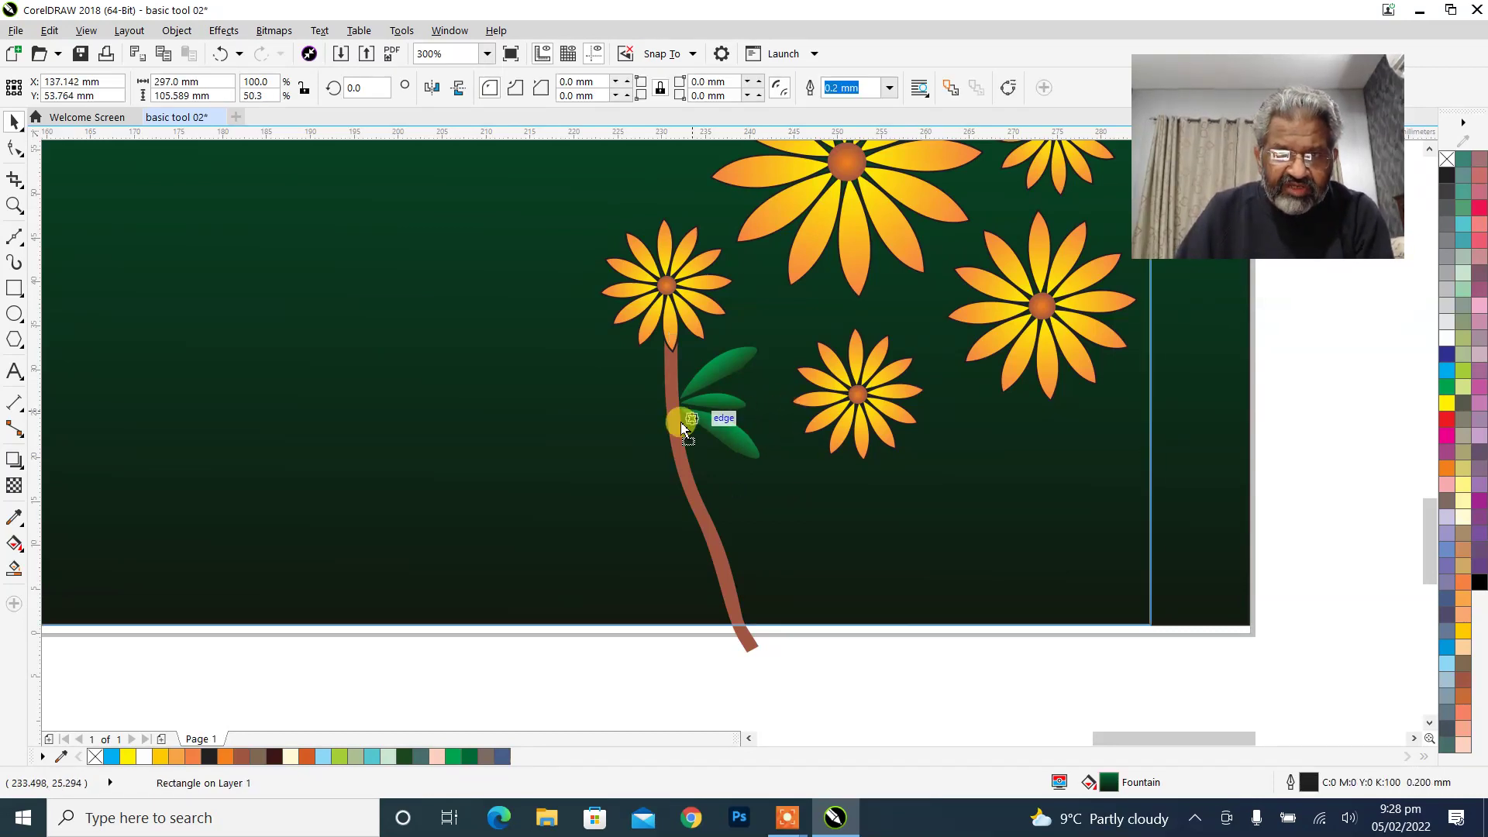
key(shift+Page_Up)
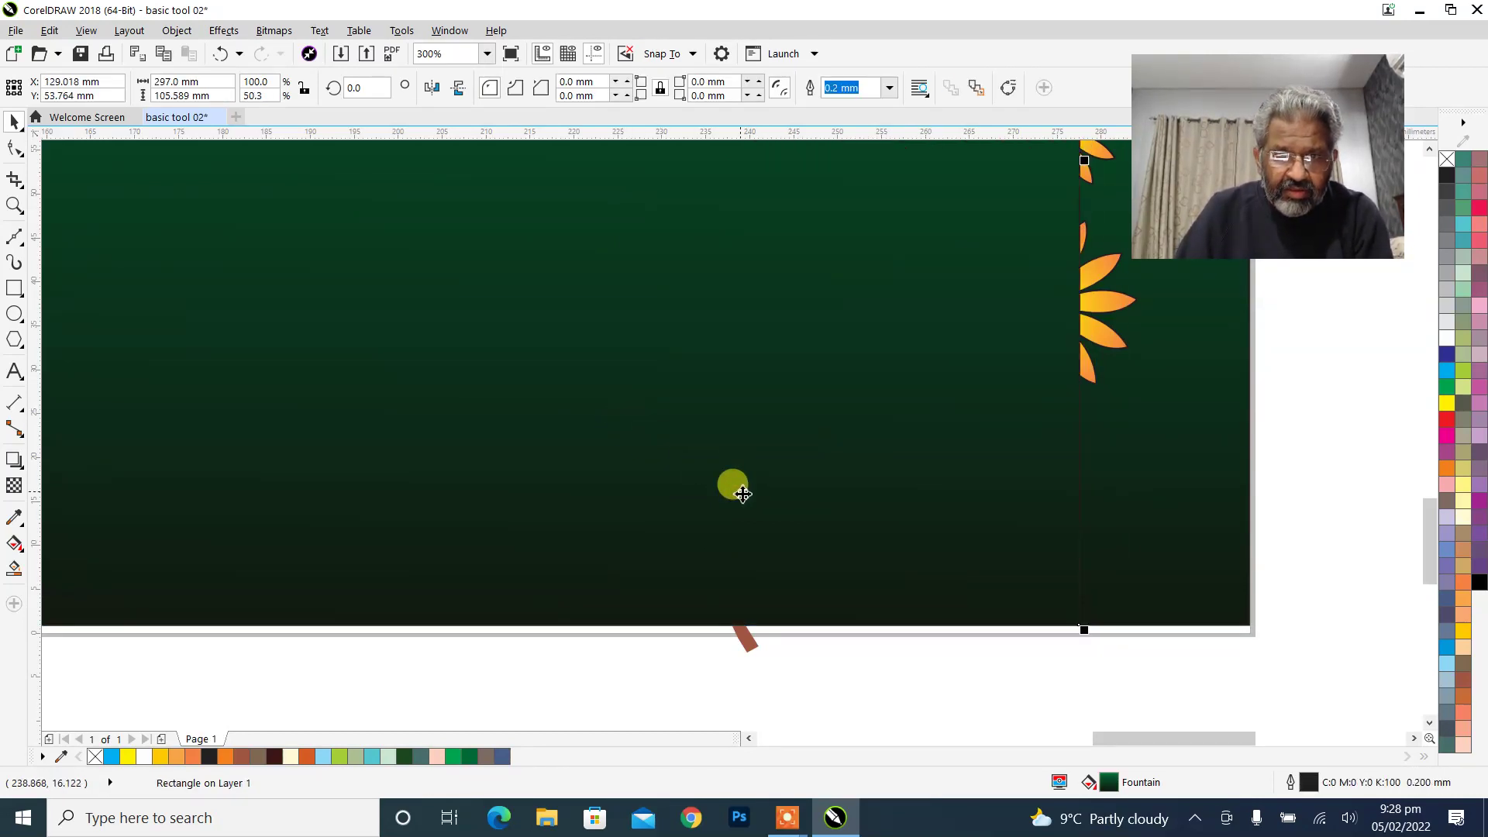
key(ctrl+z)
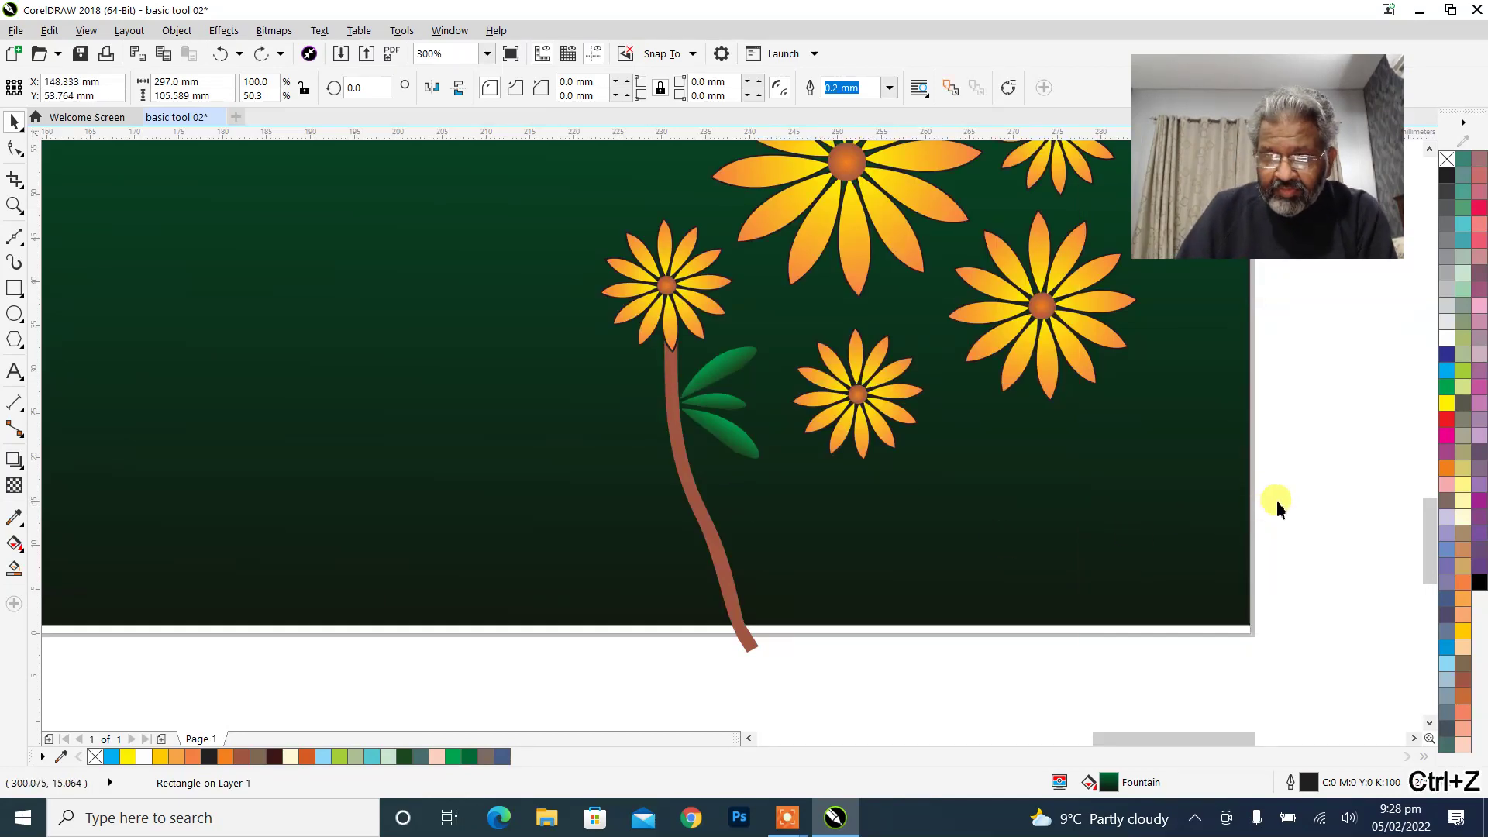
Place a copy of the three-leaf group on the opposite side of the stem, rotated 180°.
click(730, 427)
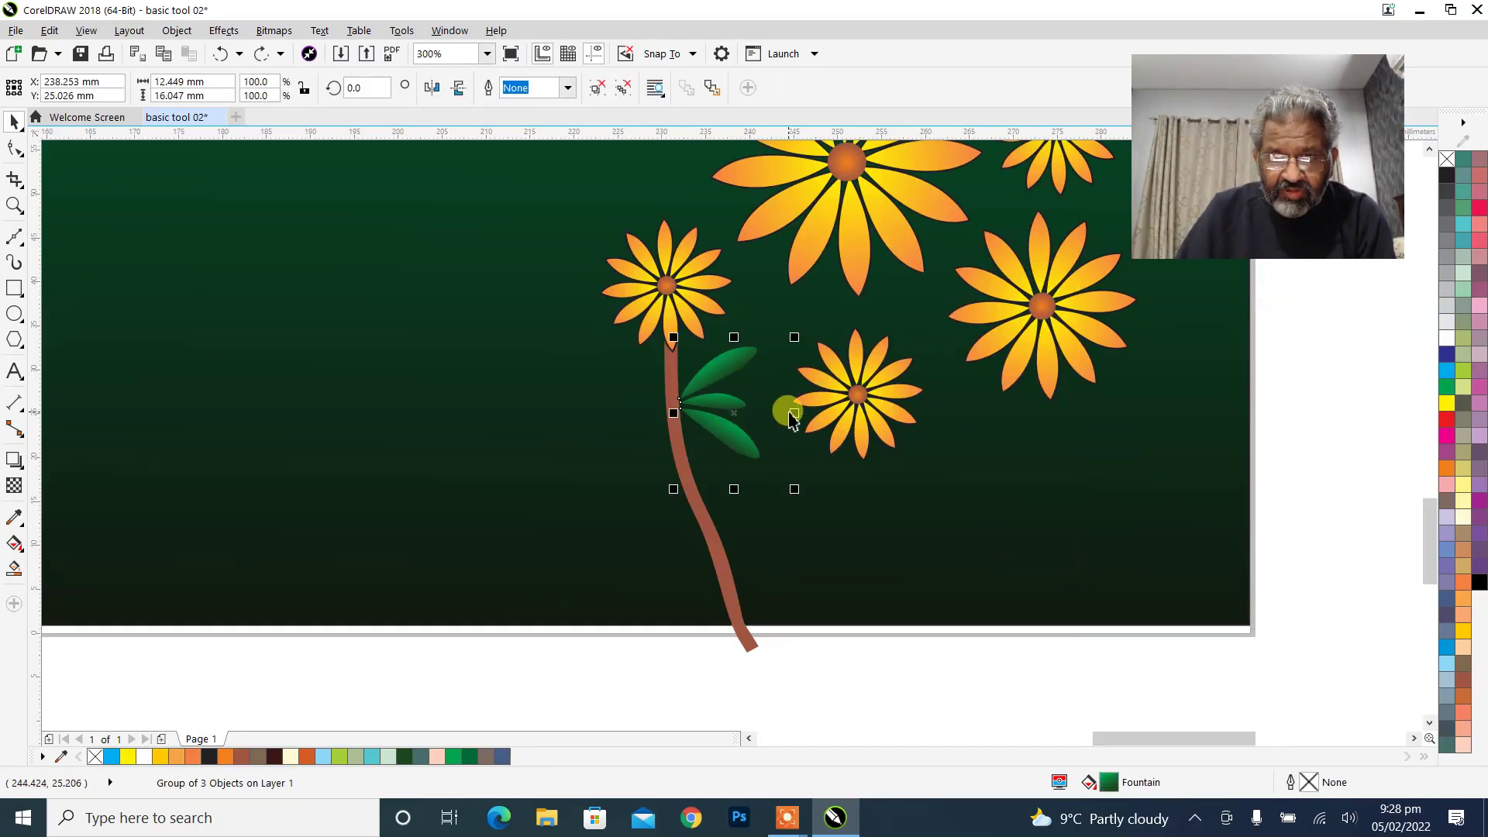
drag(797, 417, 652, 443)
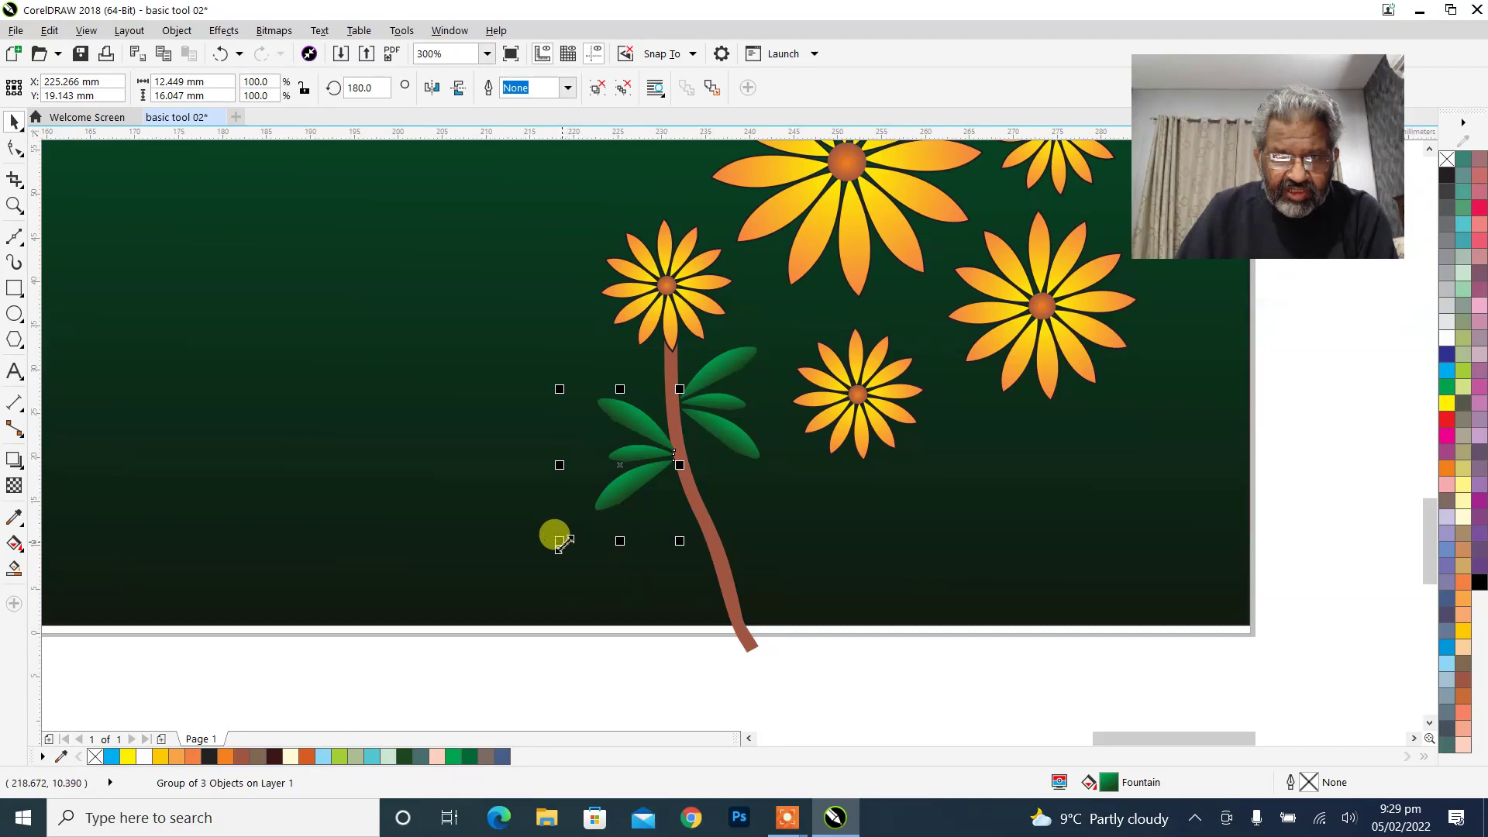
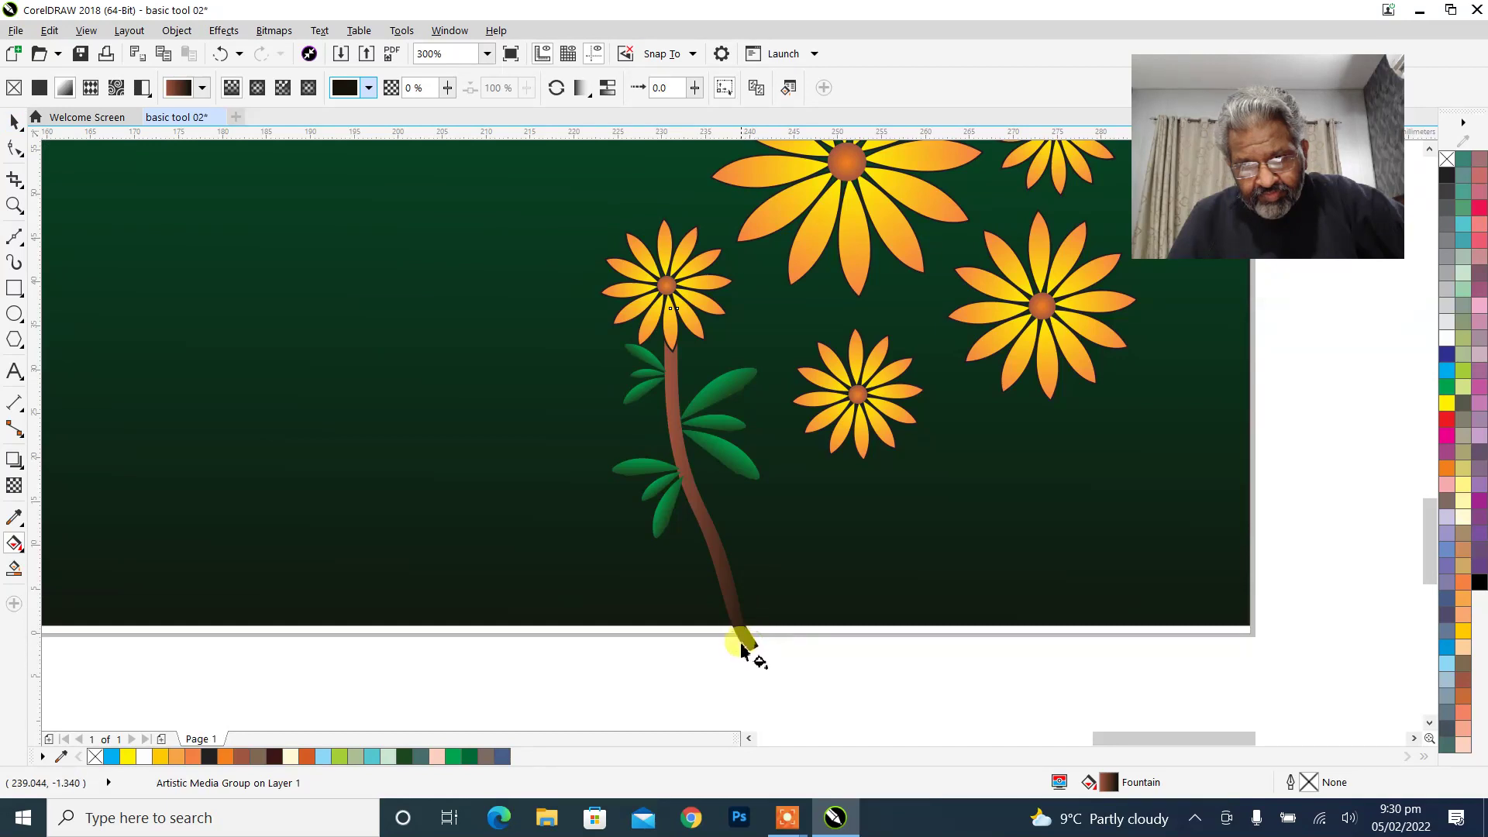
Shorten the stem vertically to about 91.9% so that its base stays within the dark green background.
click(13, 124)
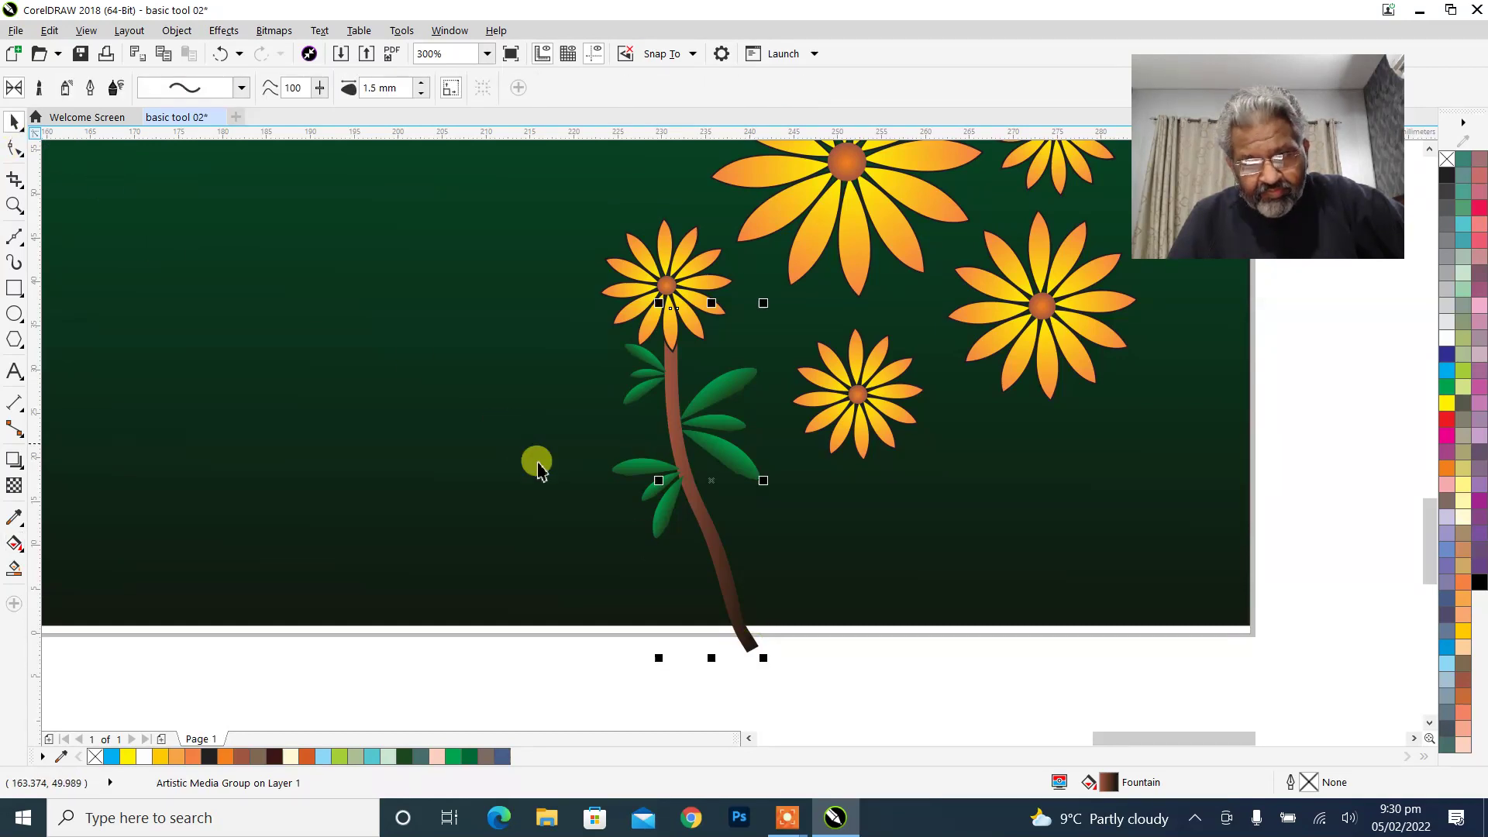
click(741, 626)
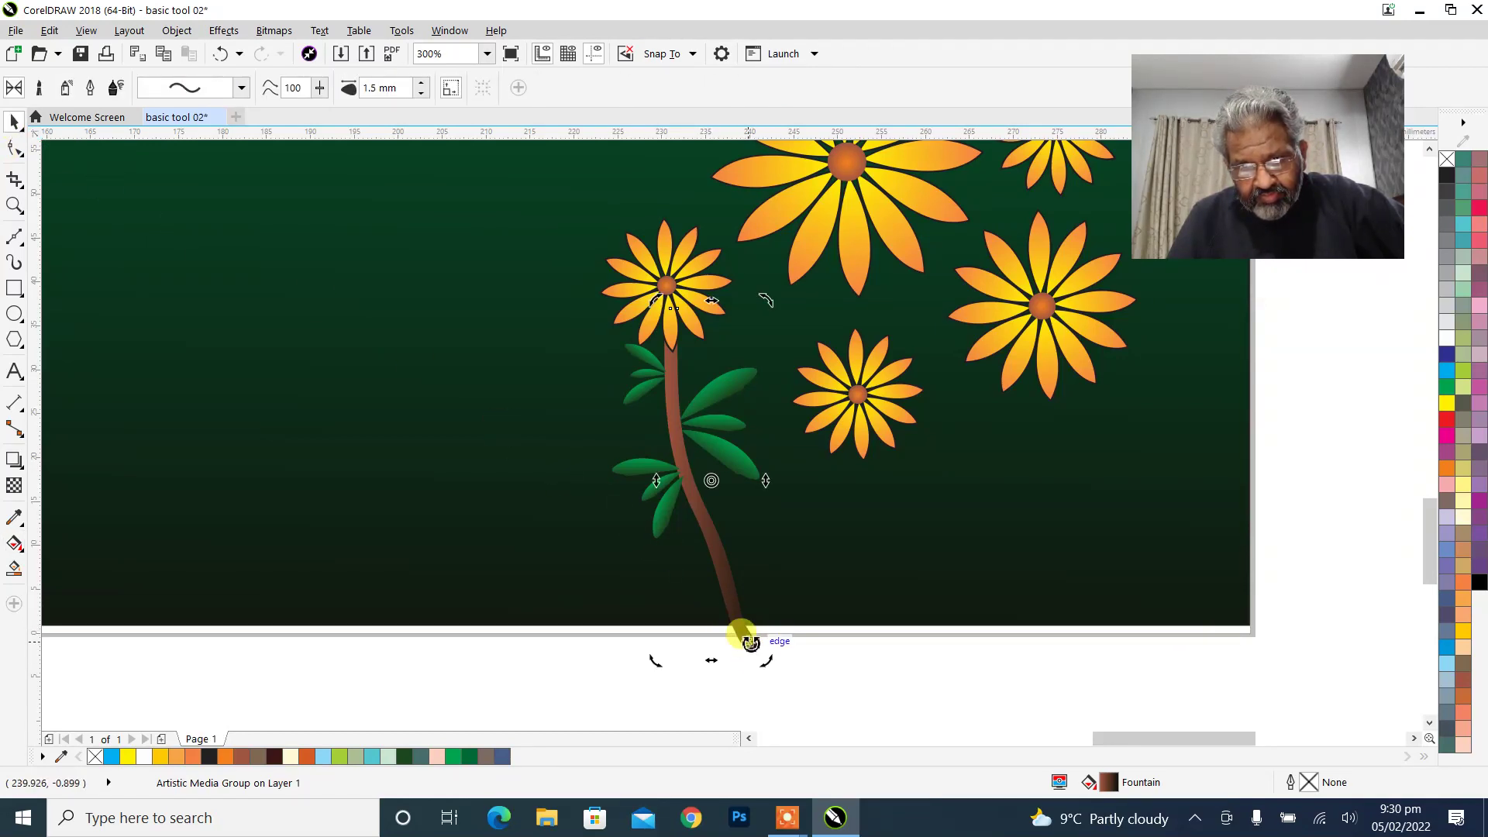
drag(713, 658, 712, 630)
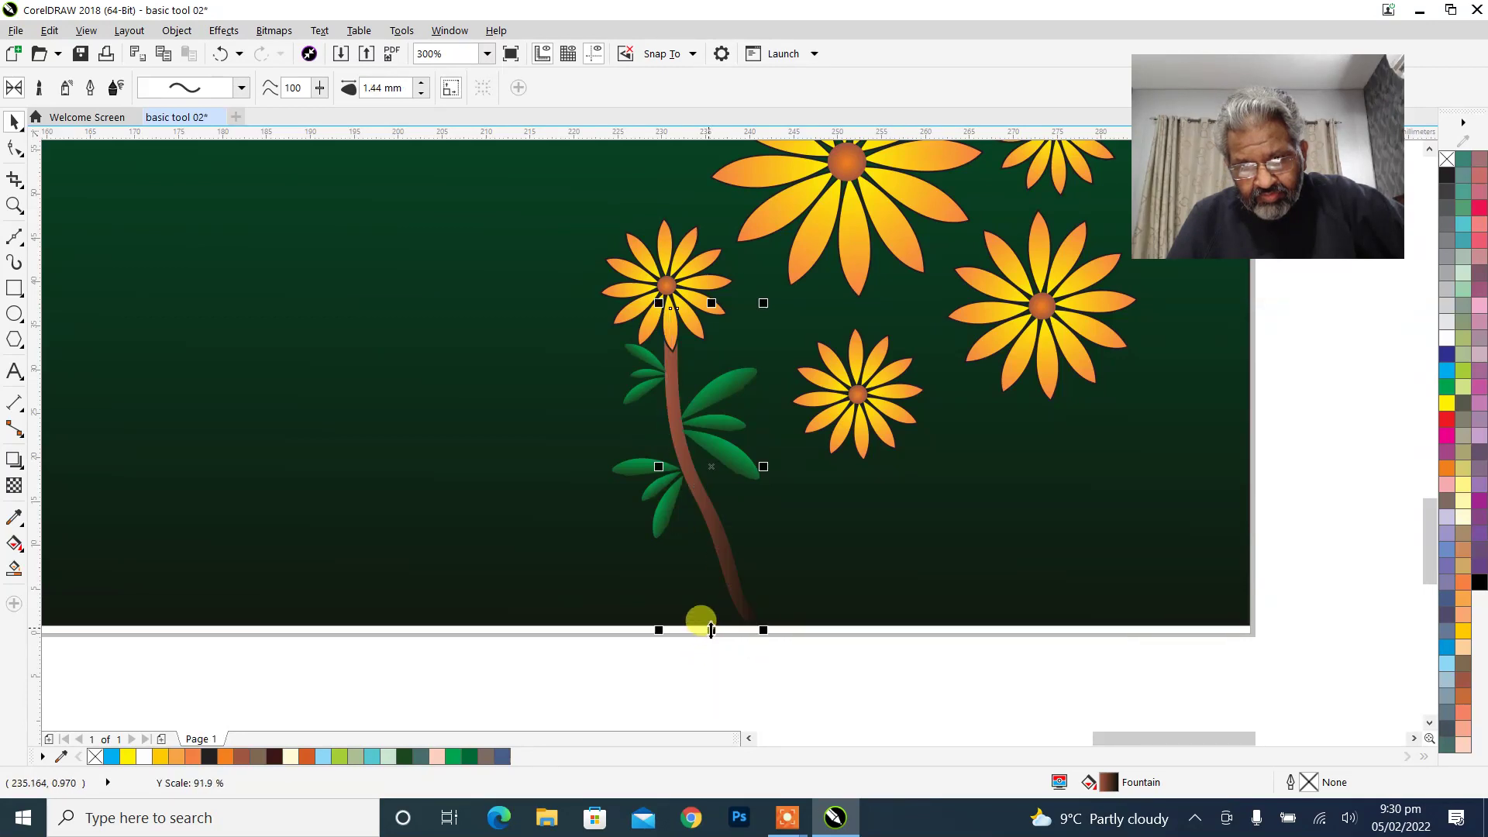
click(697, 668)
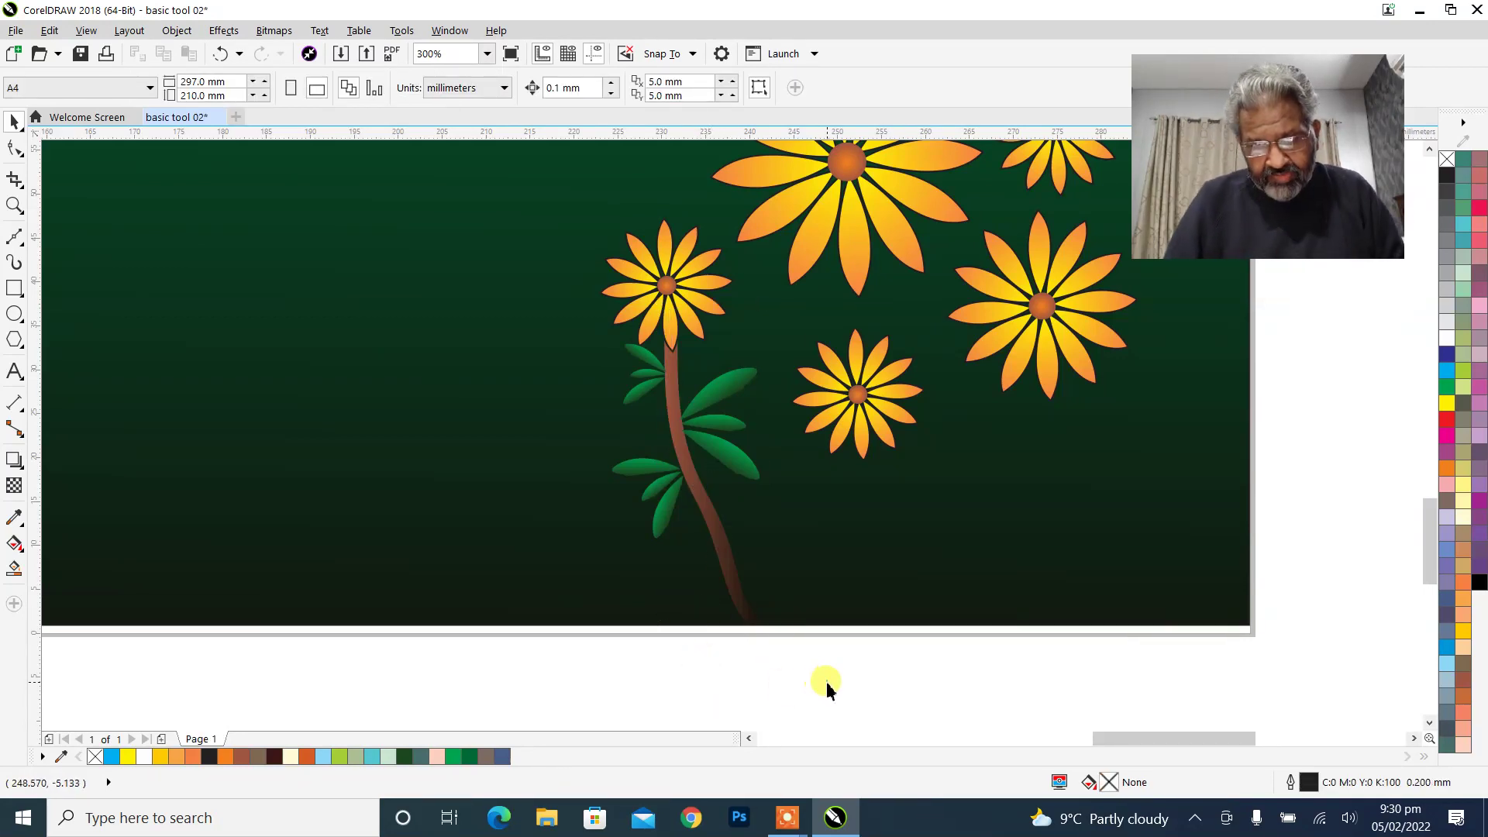
Group the stem with its leaf clusters and bring the group forward in front of the dark green background.
drag(868, 701, 511, 288)
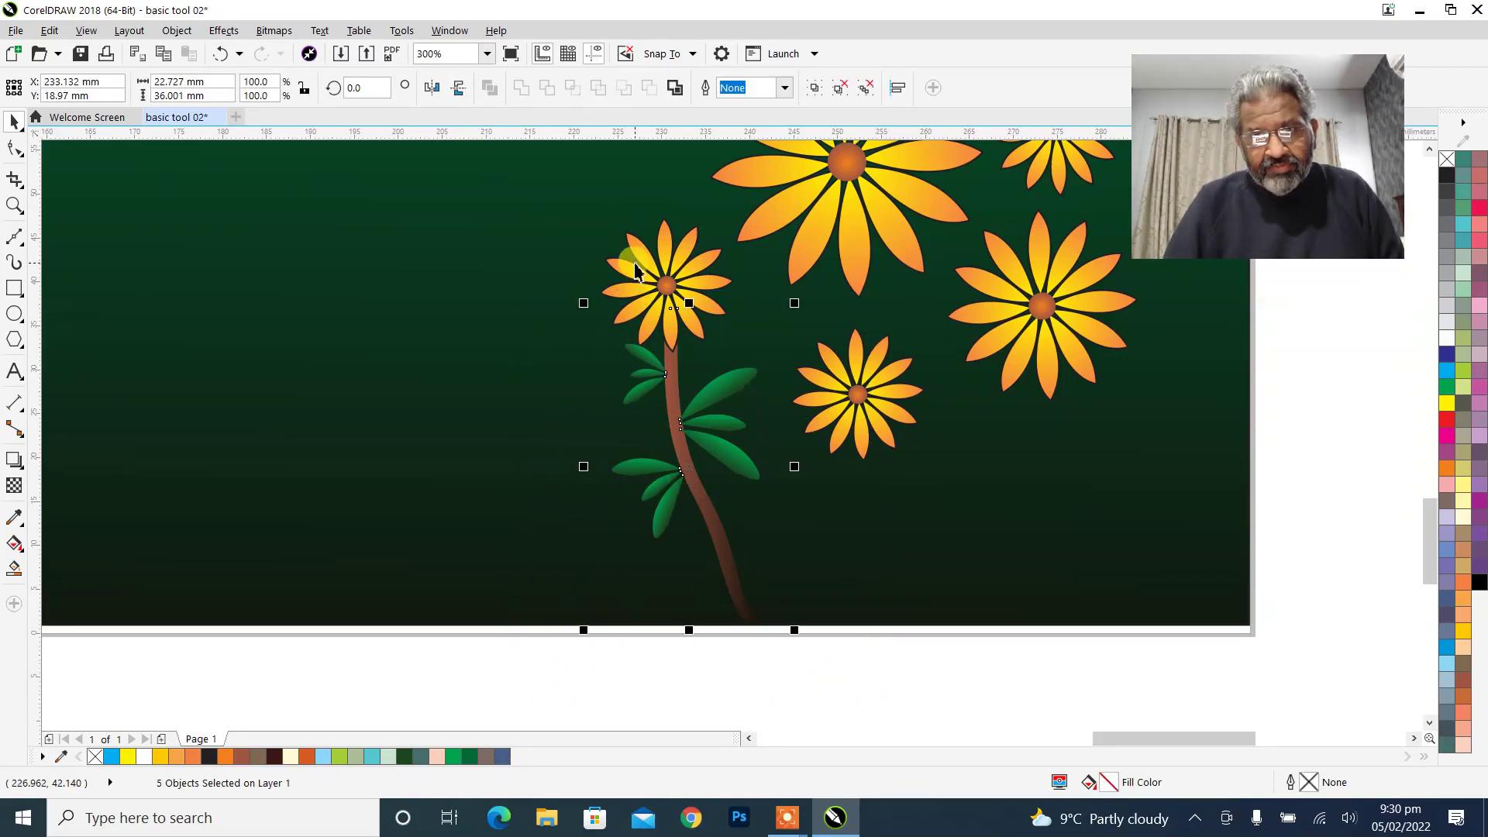
key(ctrl+g)
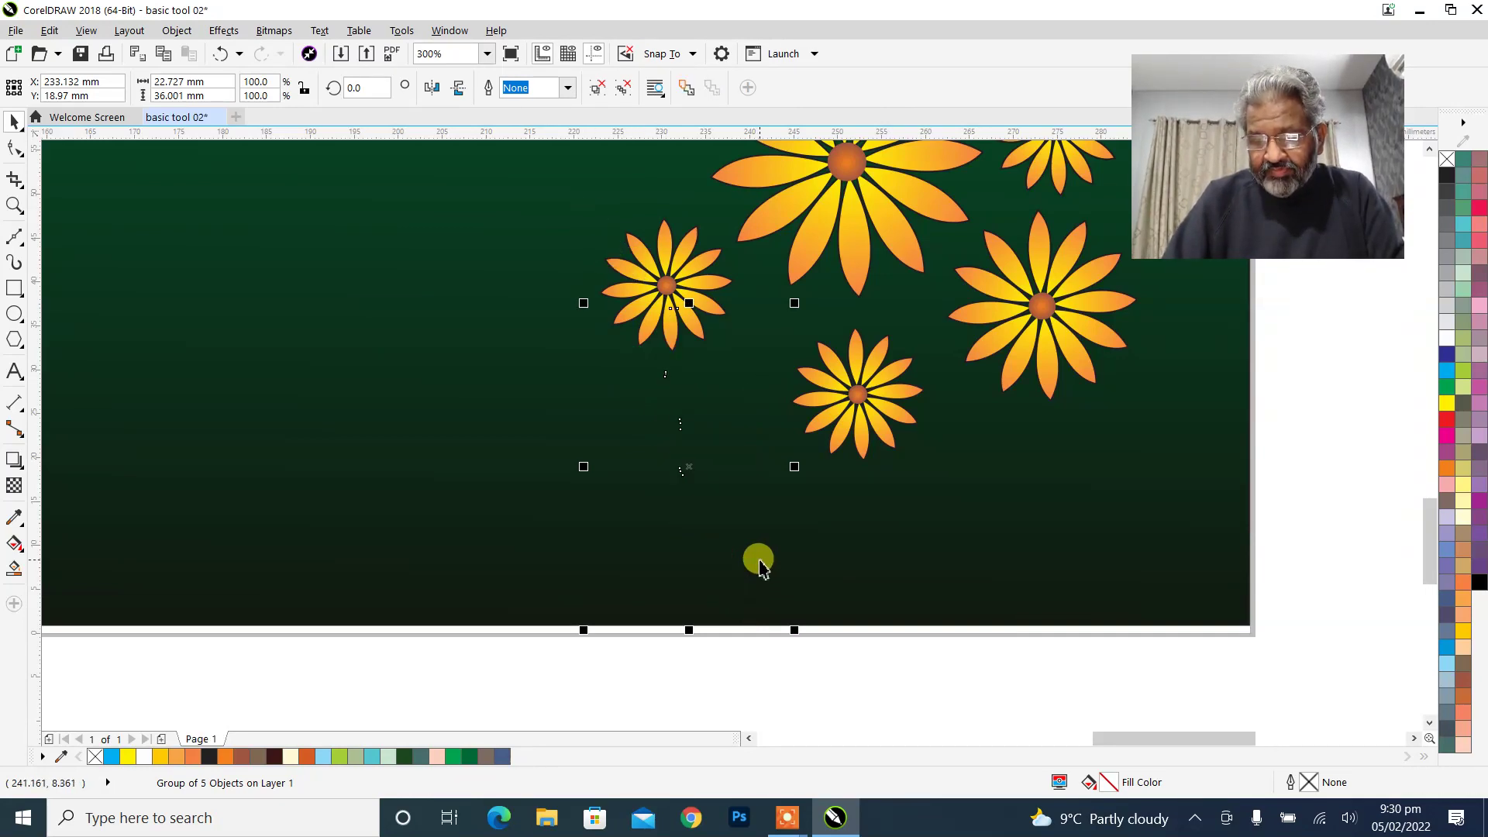
key(ctrl+Page_Up)
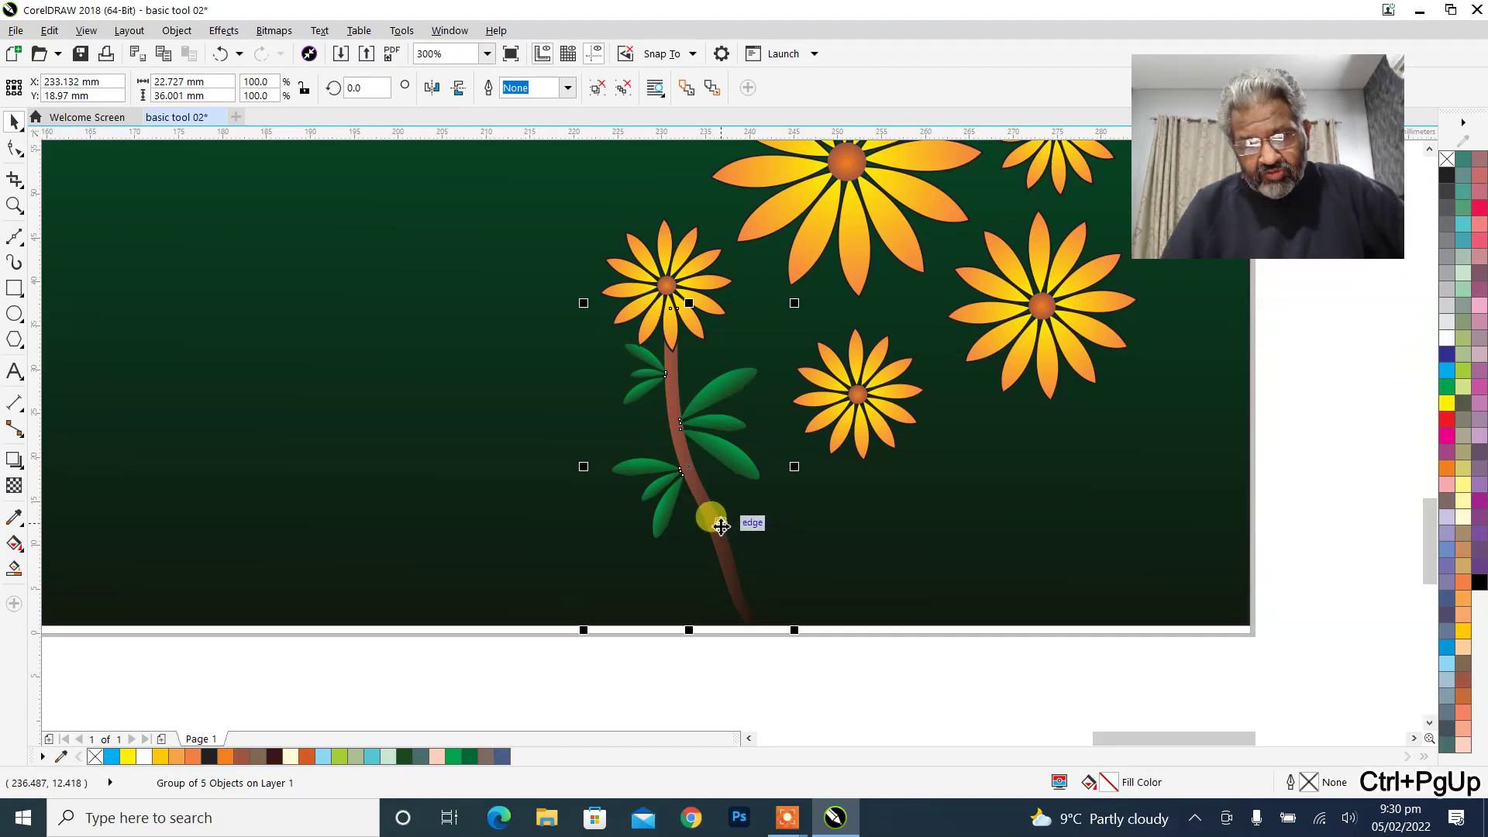
Place a copy of the leafy stem group under the large flower, enlarged to 137%, stacked behind the flowers but in front of the background.
drag(714, 515, 960, 528)
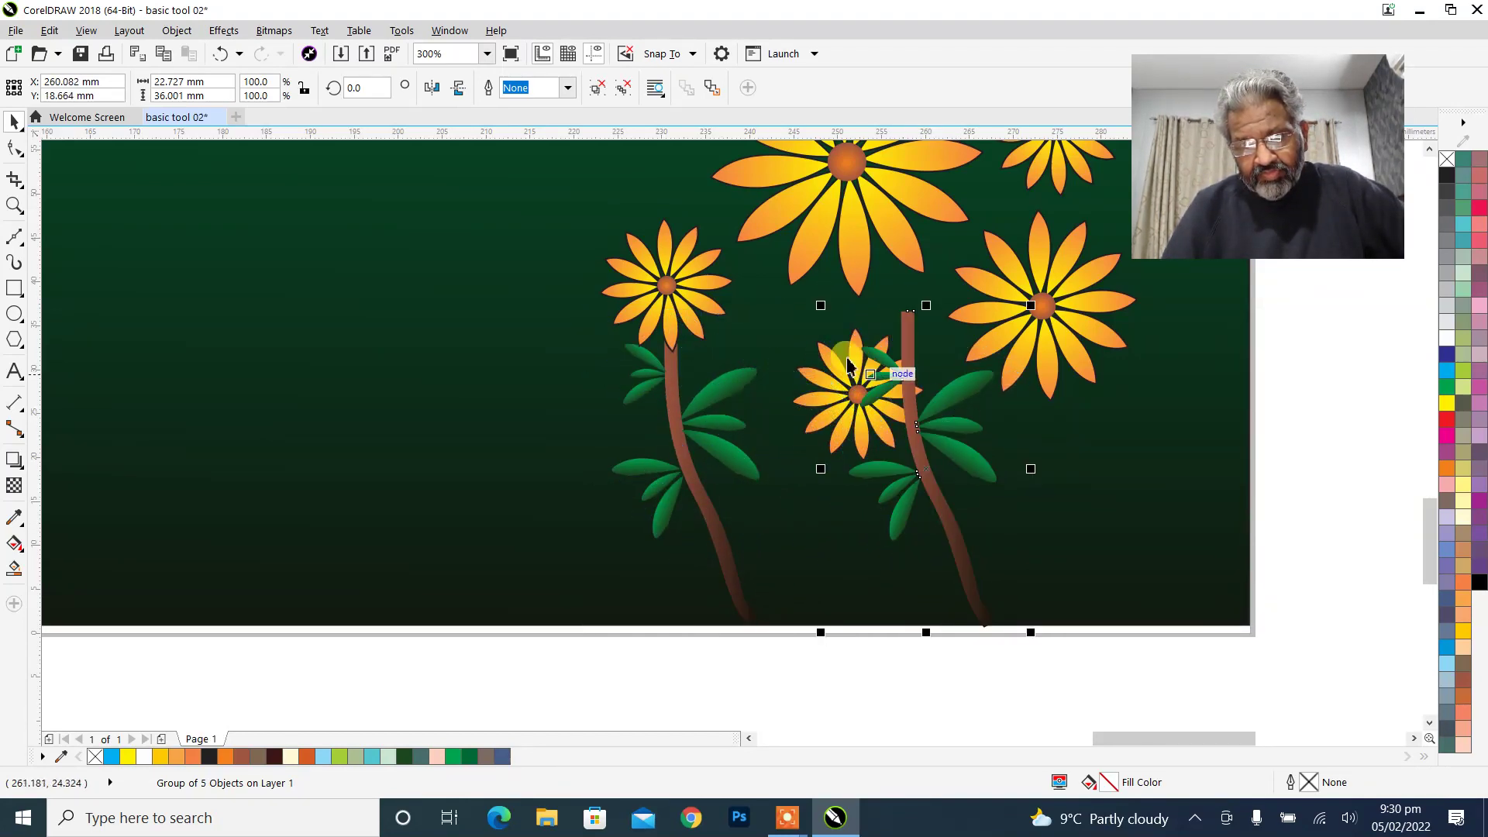
drag(821, 307, 664, 178)
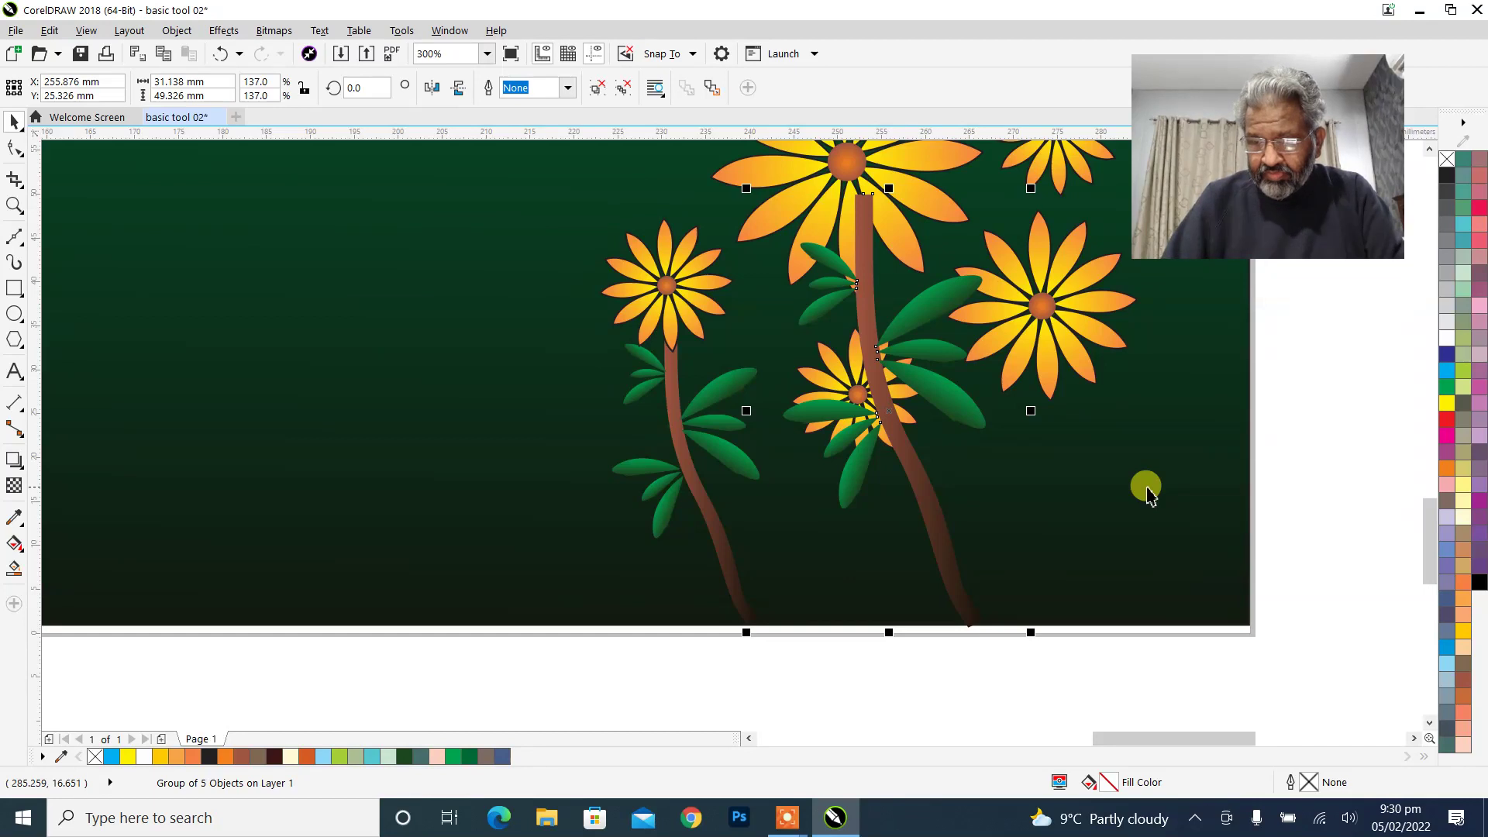
key(shift+Page_Down)
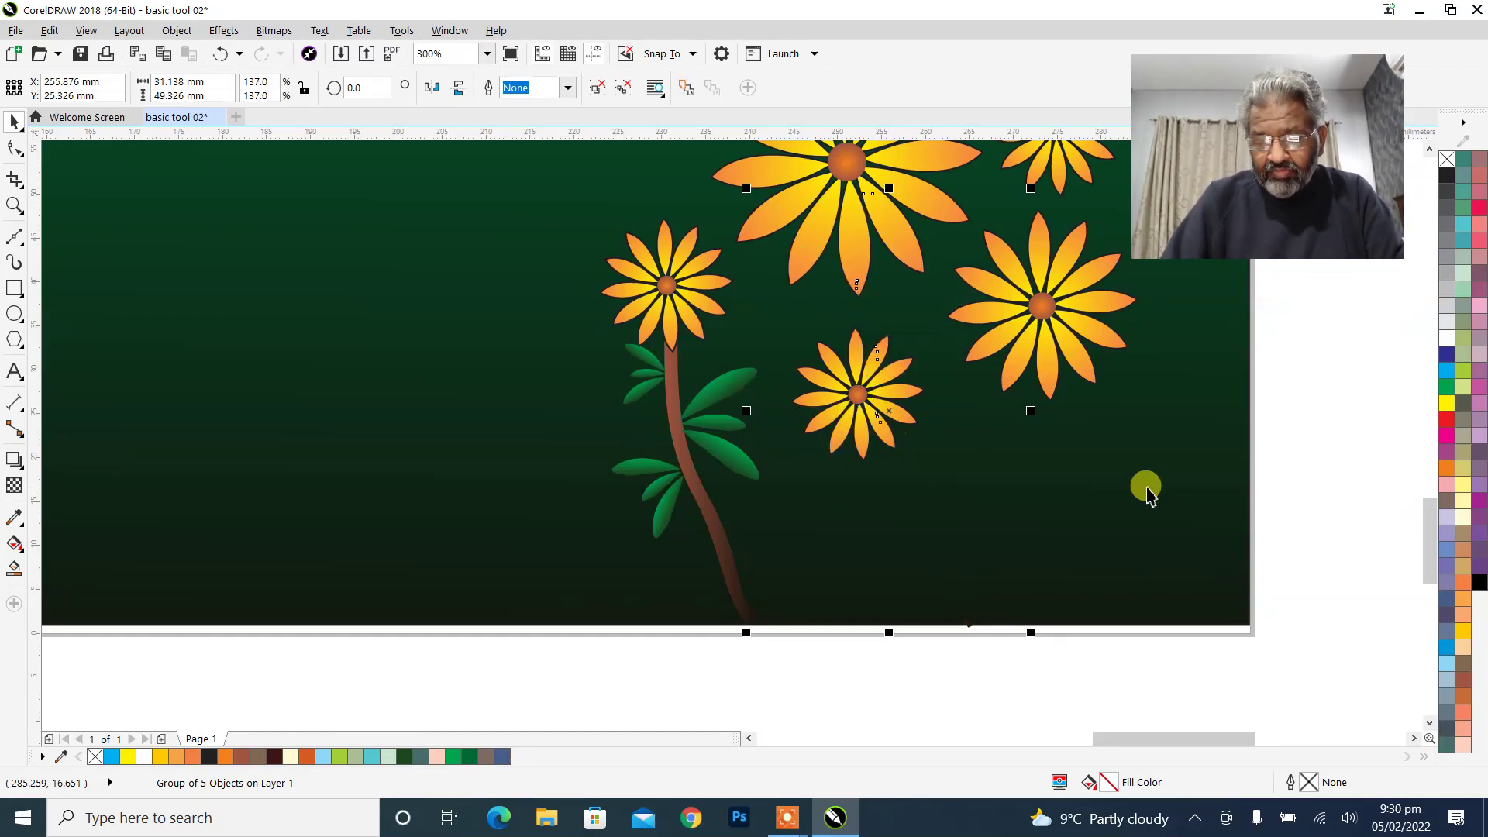
key(ctrl+Page_Up)
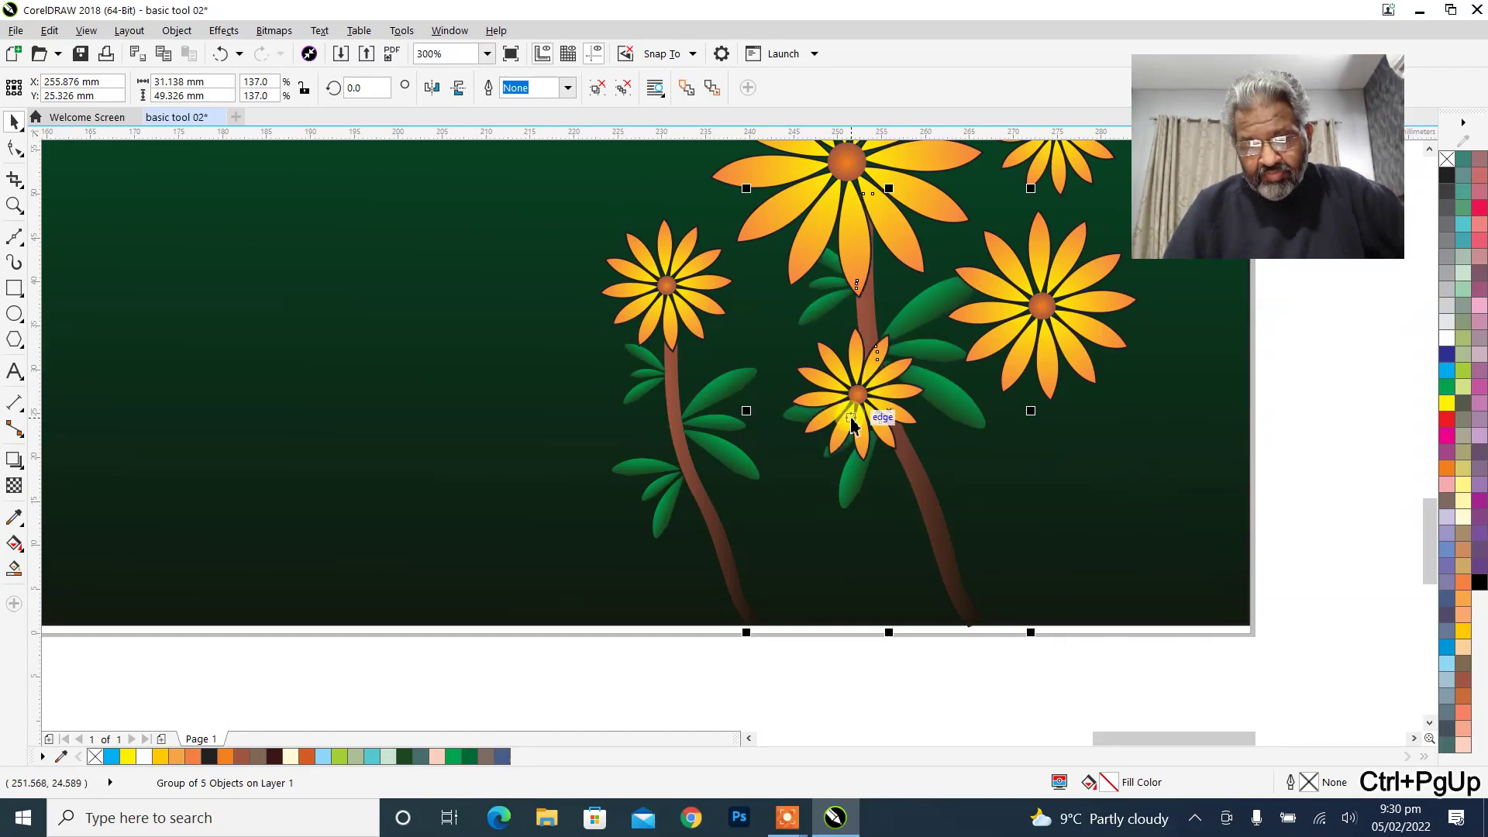
Move the small flower covering the enlarged stem down into the gap between the two stems.
click(1256, 531)
drag(859, 394, 1096, 481)
click(1364, 527)
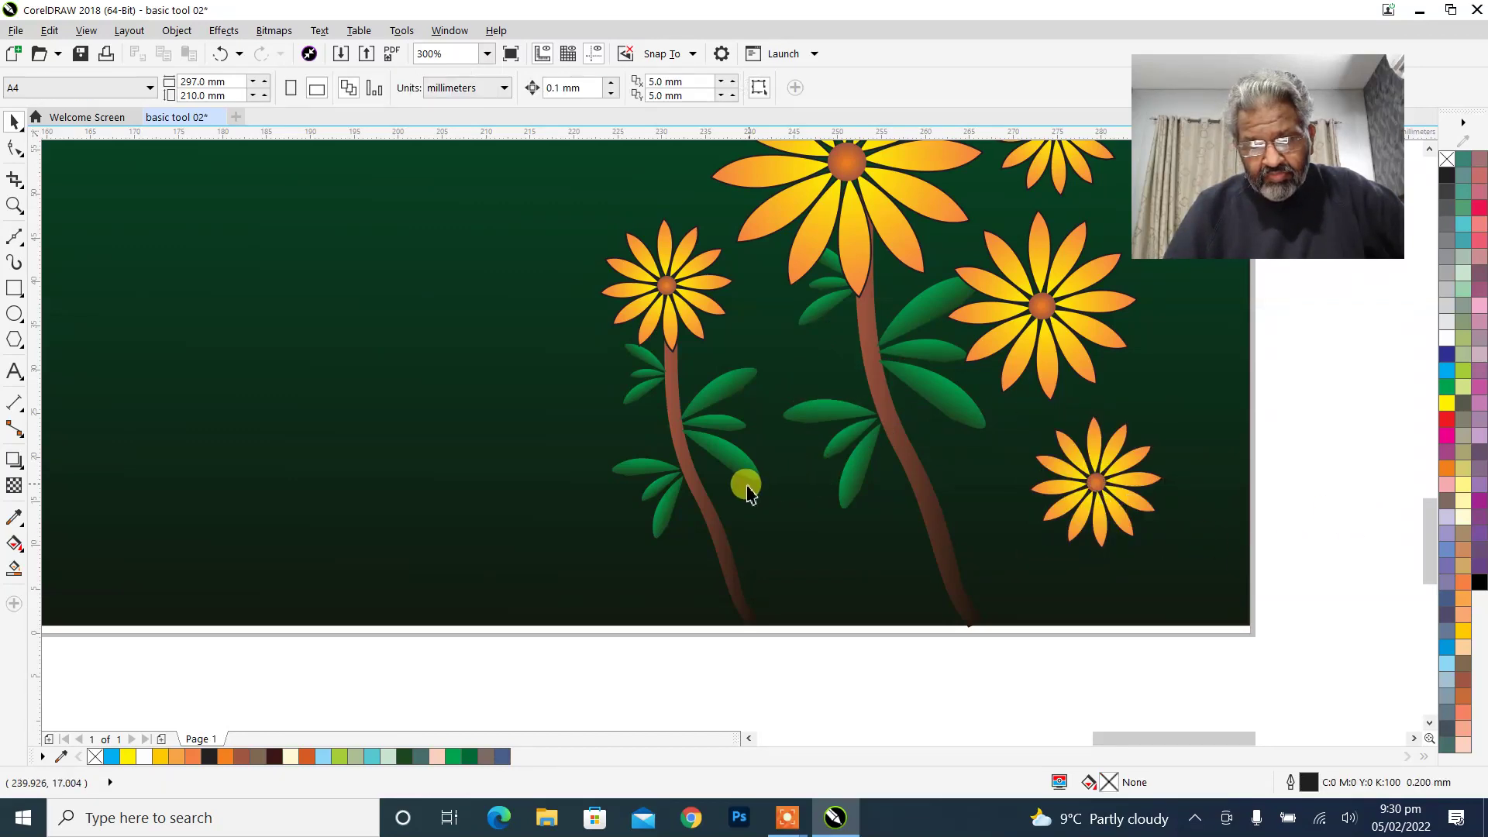
drag(1099, 493, 827, 539)
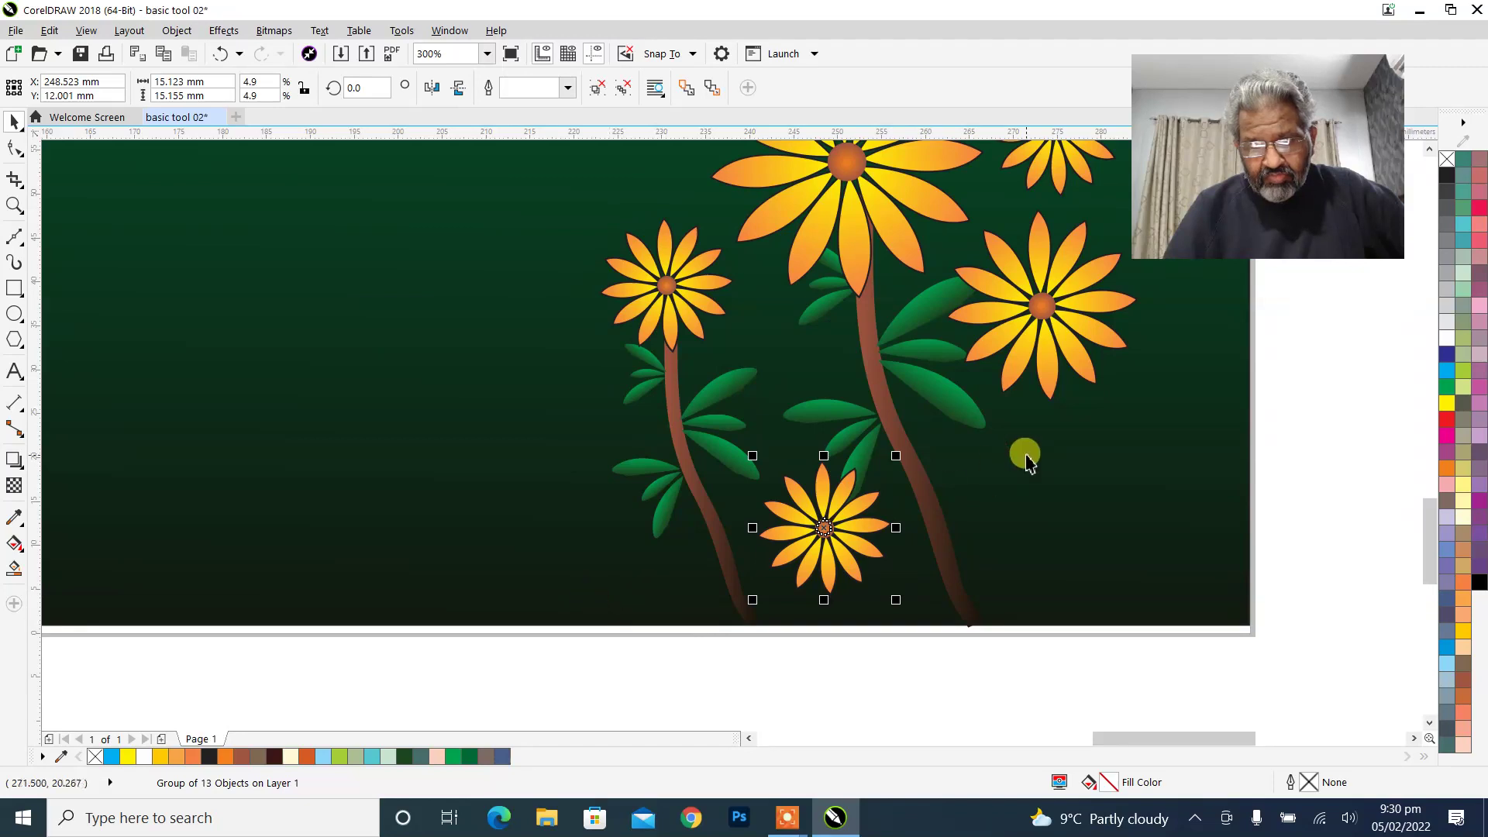
Copy the smaller leafy stem group to the page's lower right corner and scale the copy down to about 37.1%.
click(682, 444)
drag(682, 444, 1234, 509)
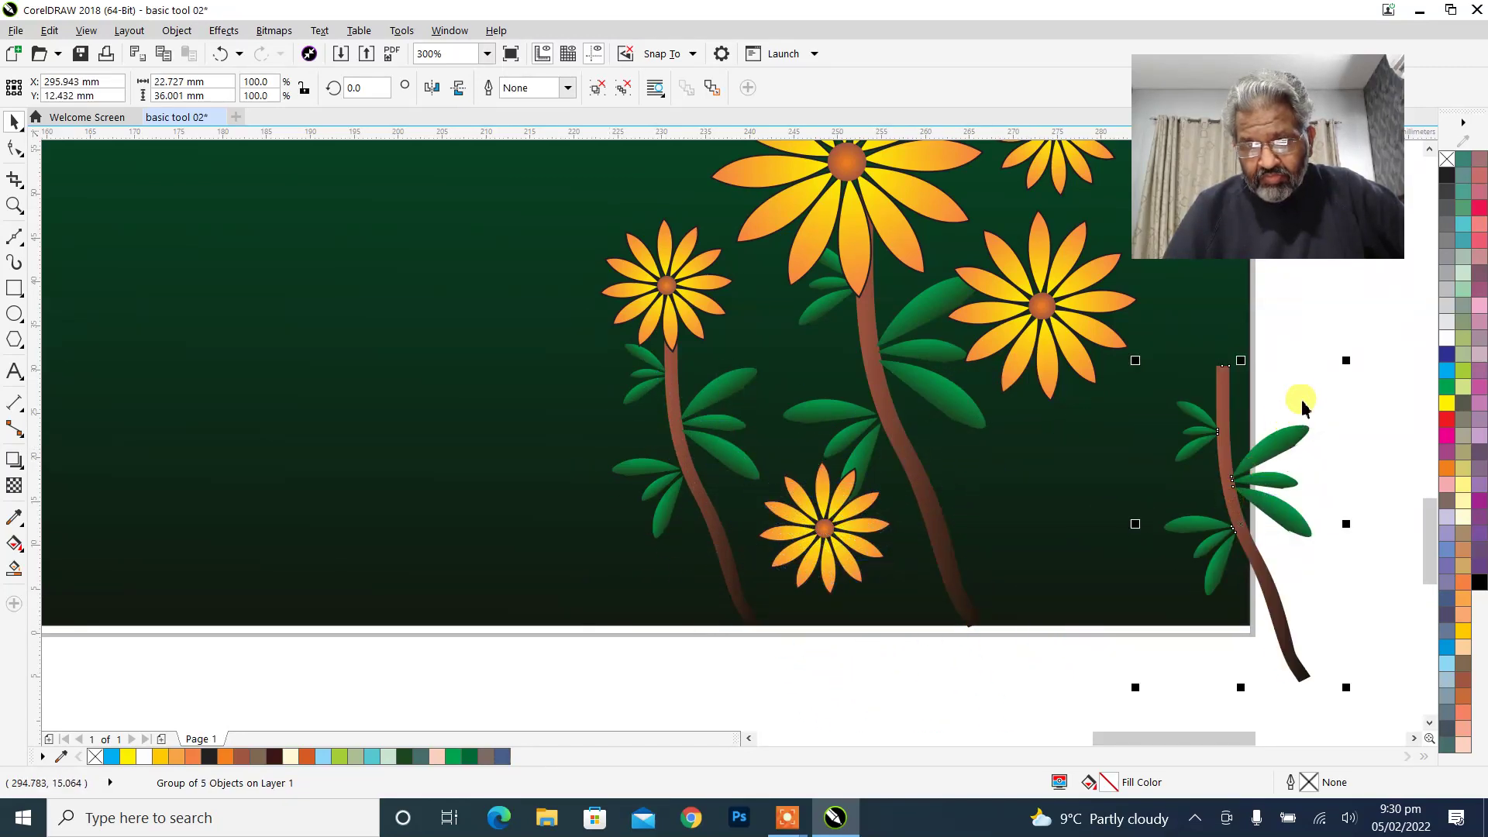
drag(1350, 364, 1222, 559)
Shrink the flower between the stems to about 10 mm wide and place the miniature stem beneath it, stacked behind the flower.
click(818, 540)
drag(892, 597, 844, 551)
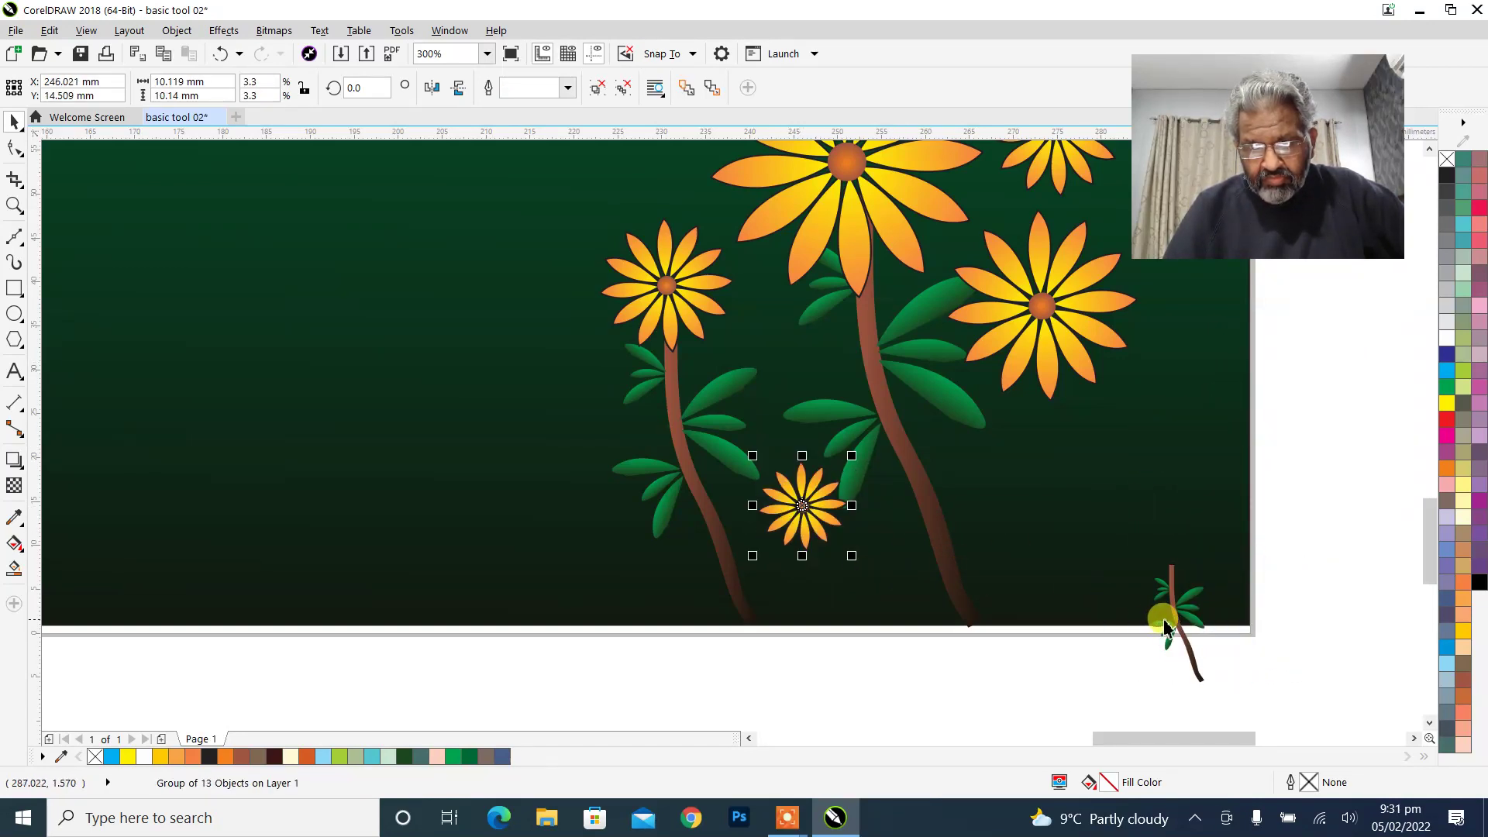
drag(1179, 608, 822, 566)
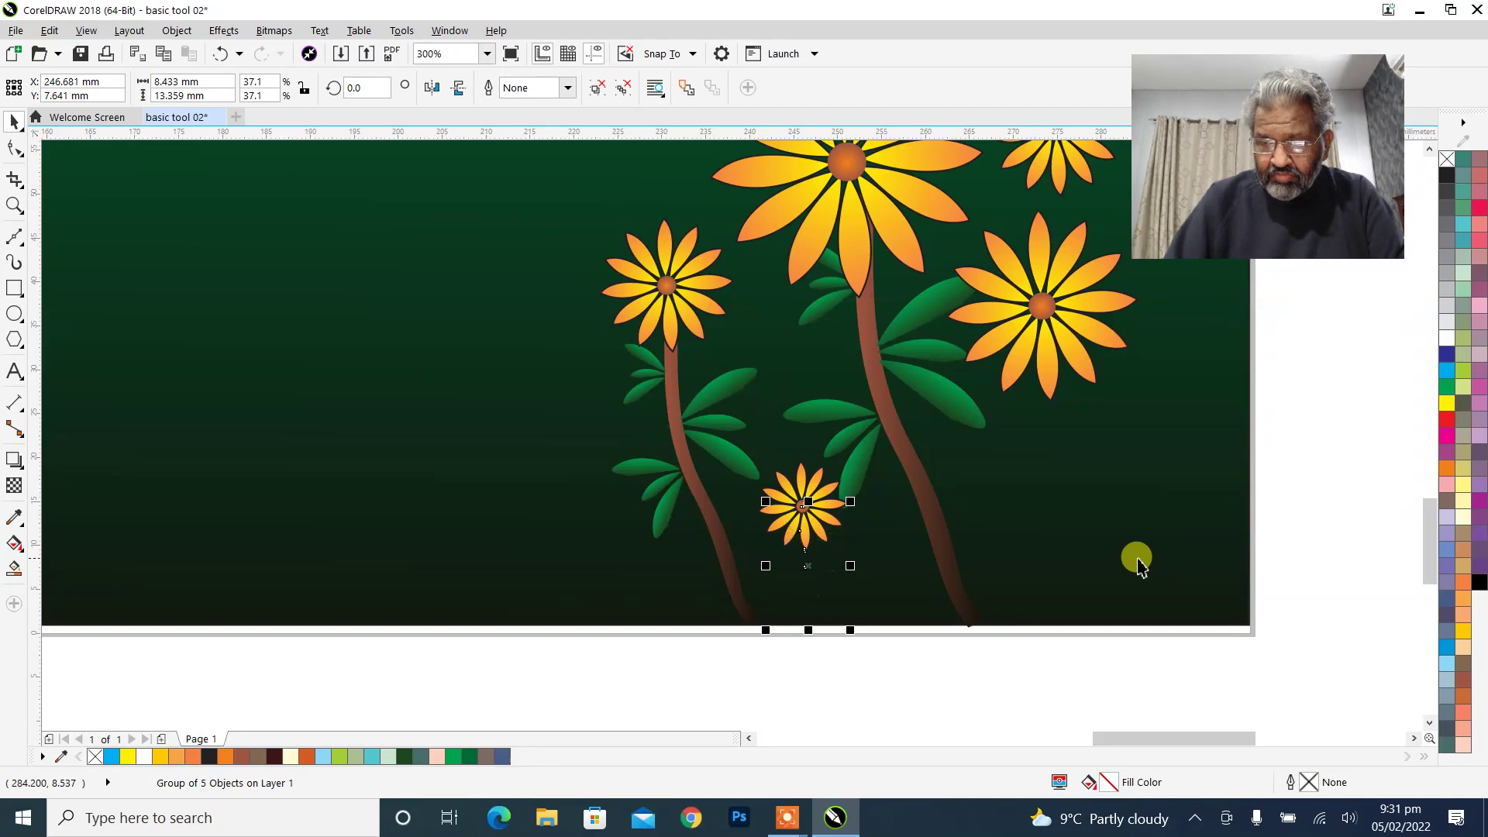
key(ctrl+Page_Up)
click(1302, 500)
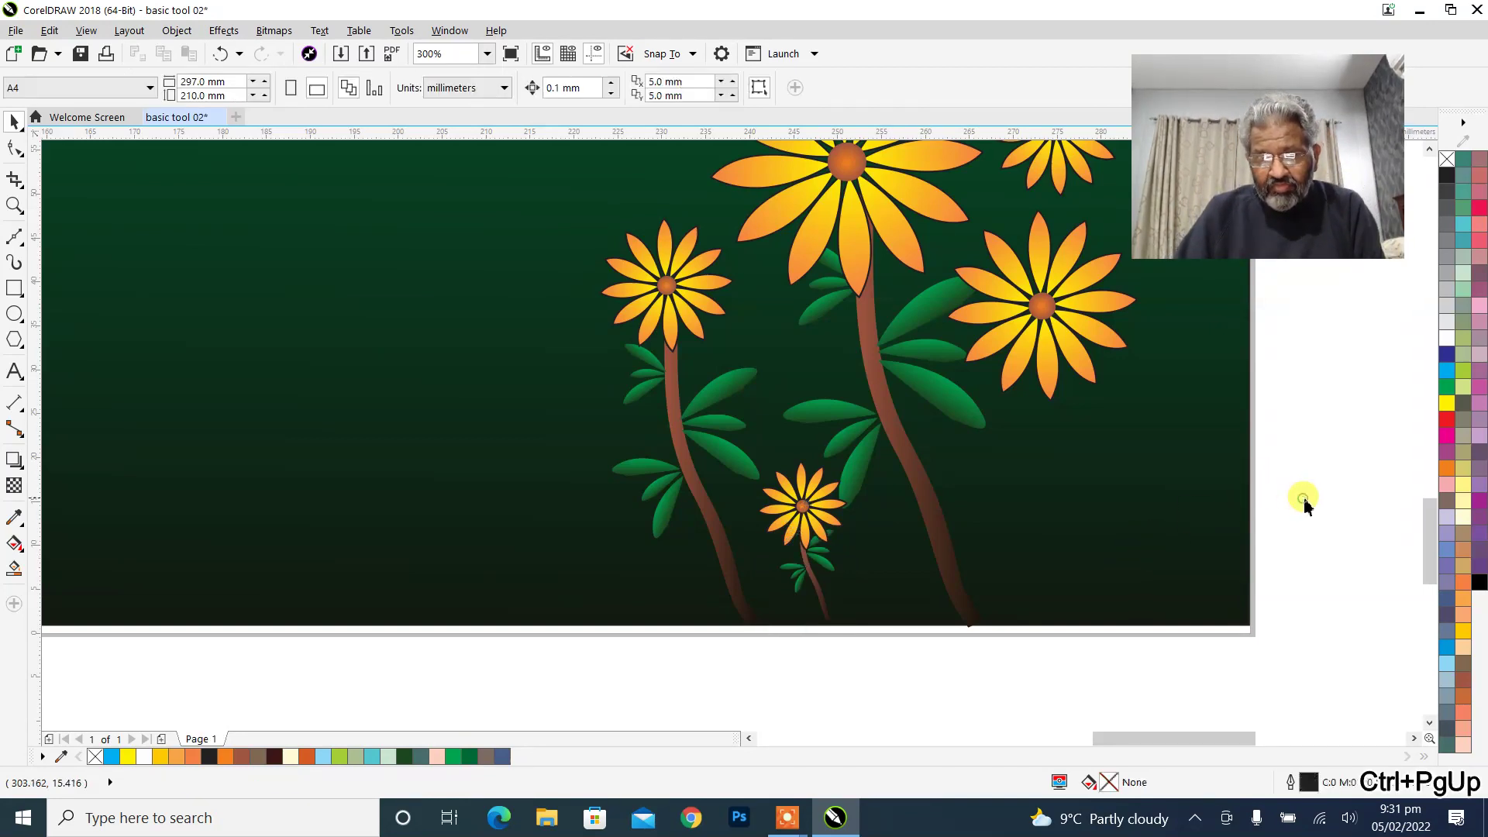
Place a copy of the leftmost stem group under the medium flower on the right and mirror it horizontally.
click(1051, 350)
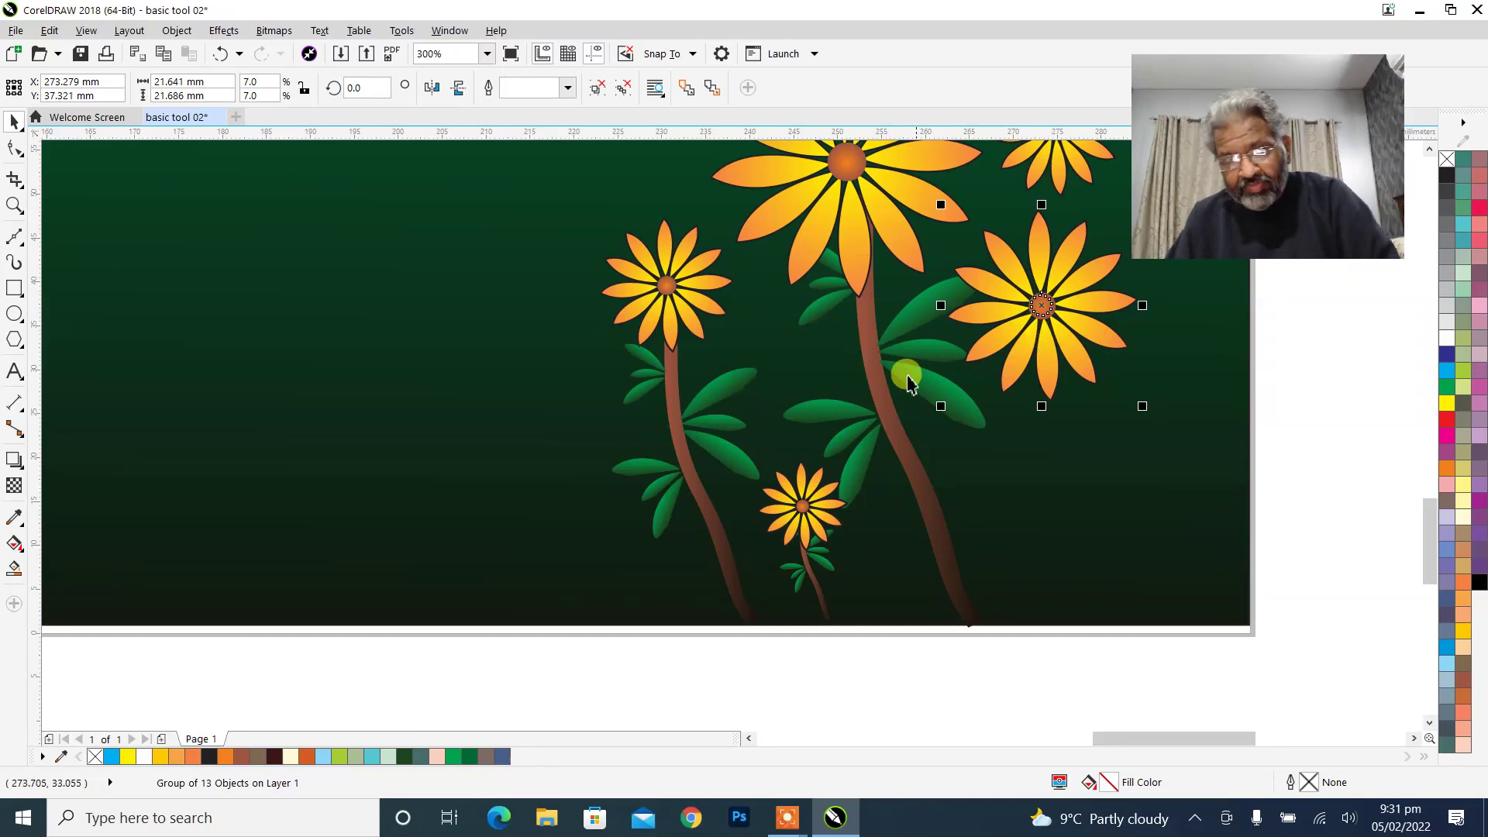
click(703, 500)
drag(703, 499, 1058, 500)
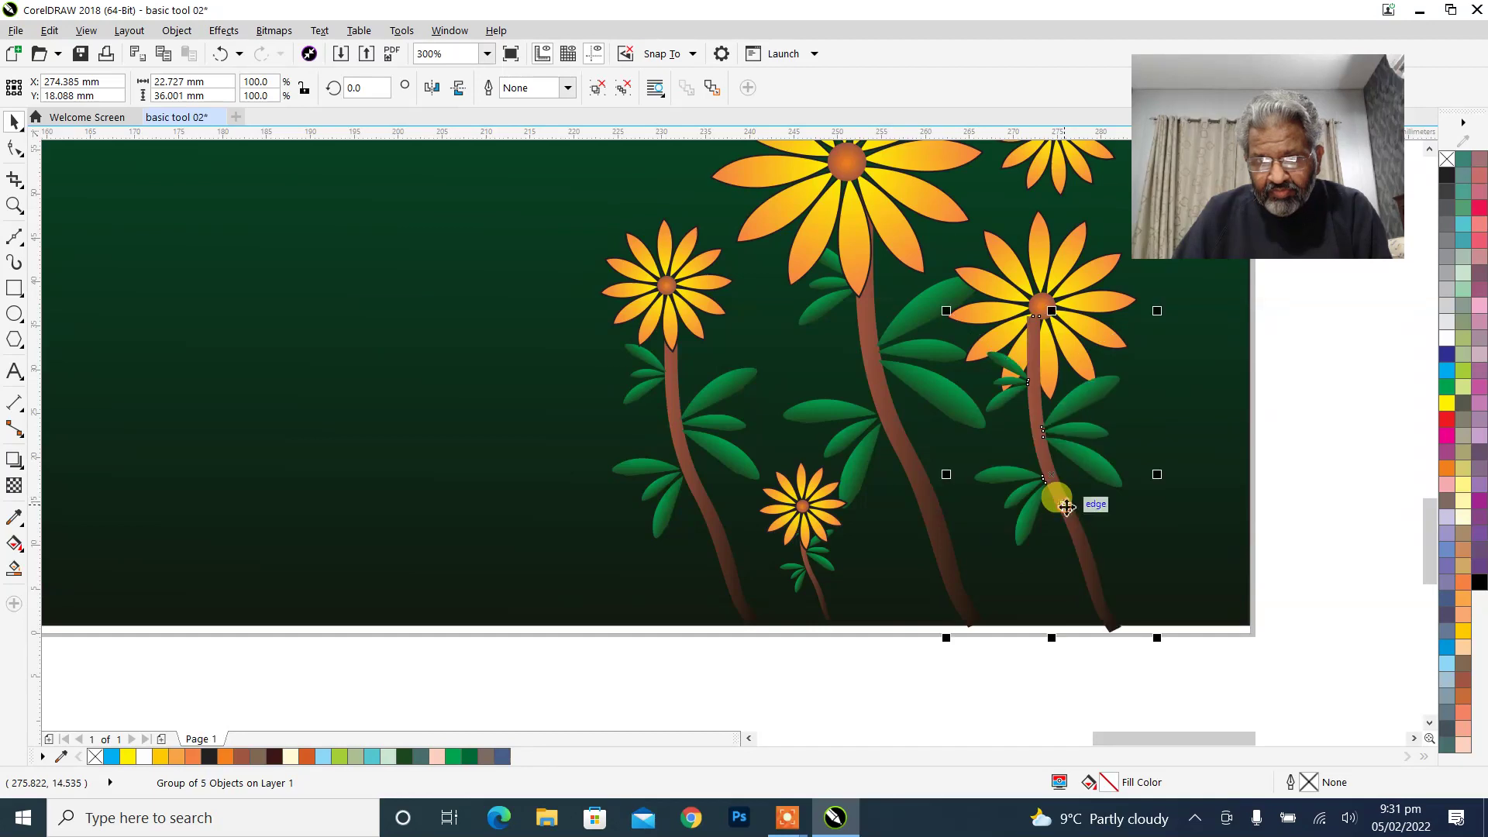
click(434, 88)
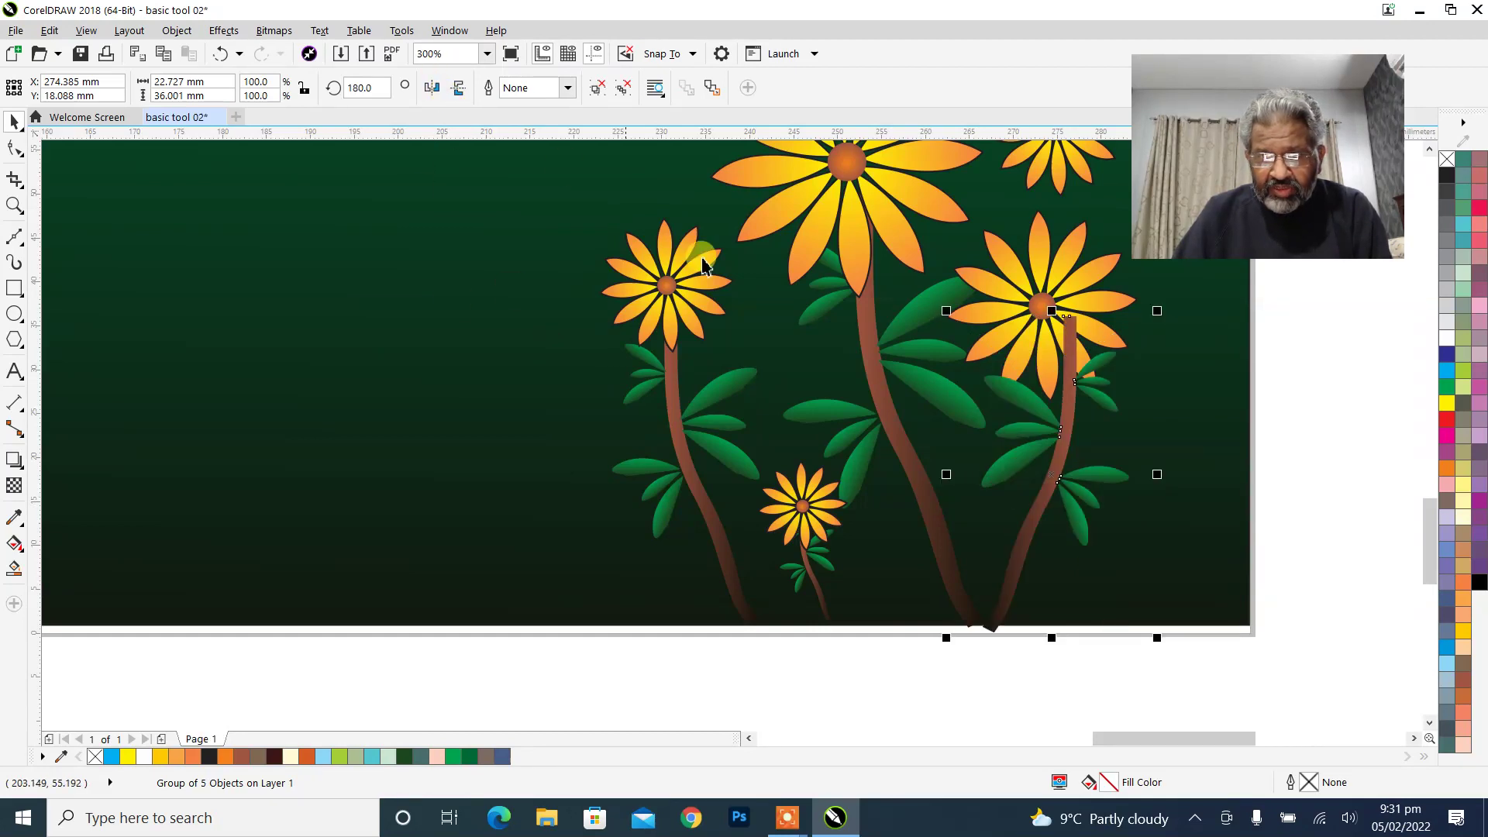
Move the medium flower onto the top of the mirrored stem and bring it to the front.
click(1037, 321)
drag(1037, 322, 1074, 324)
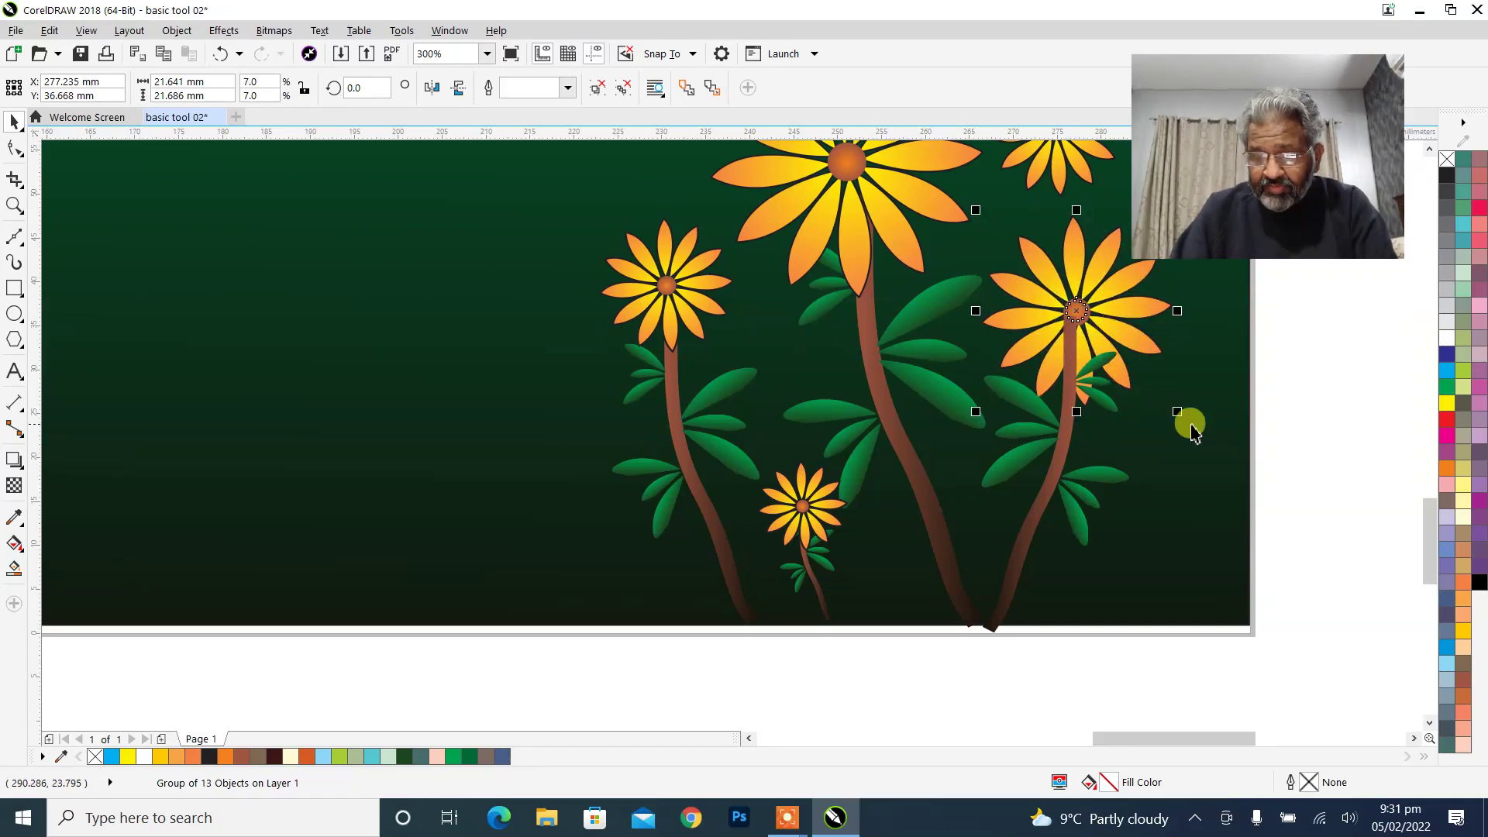
key(shift+Page_Up)
click(1339, 456)
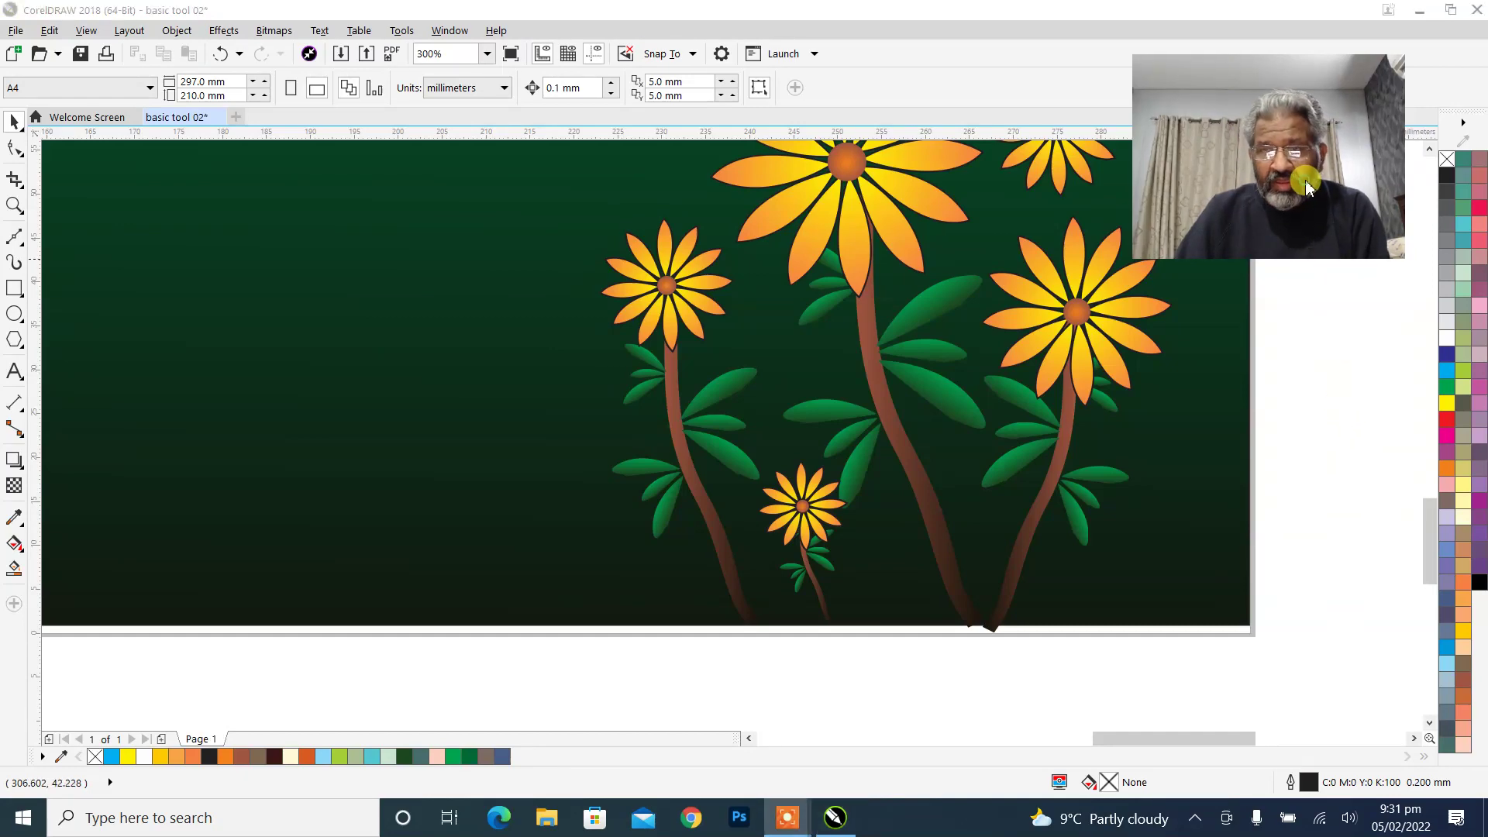
Move the small flower above the rightmost plant slightly down, closer to the bouquet.
scroll(1105, 472, up, 3)
scroll(1106, 472, down, 6)
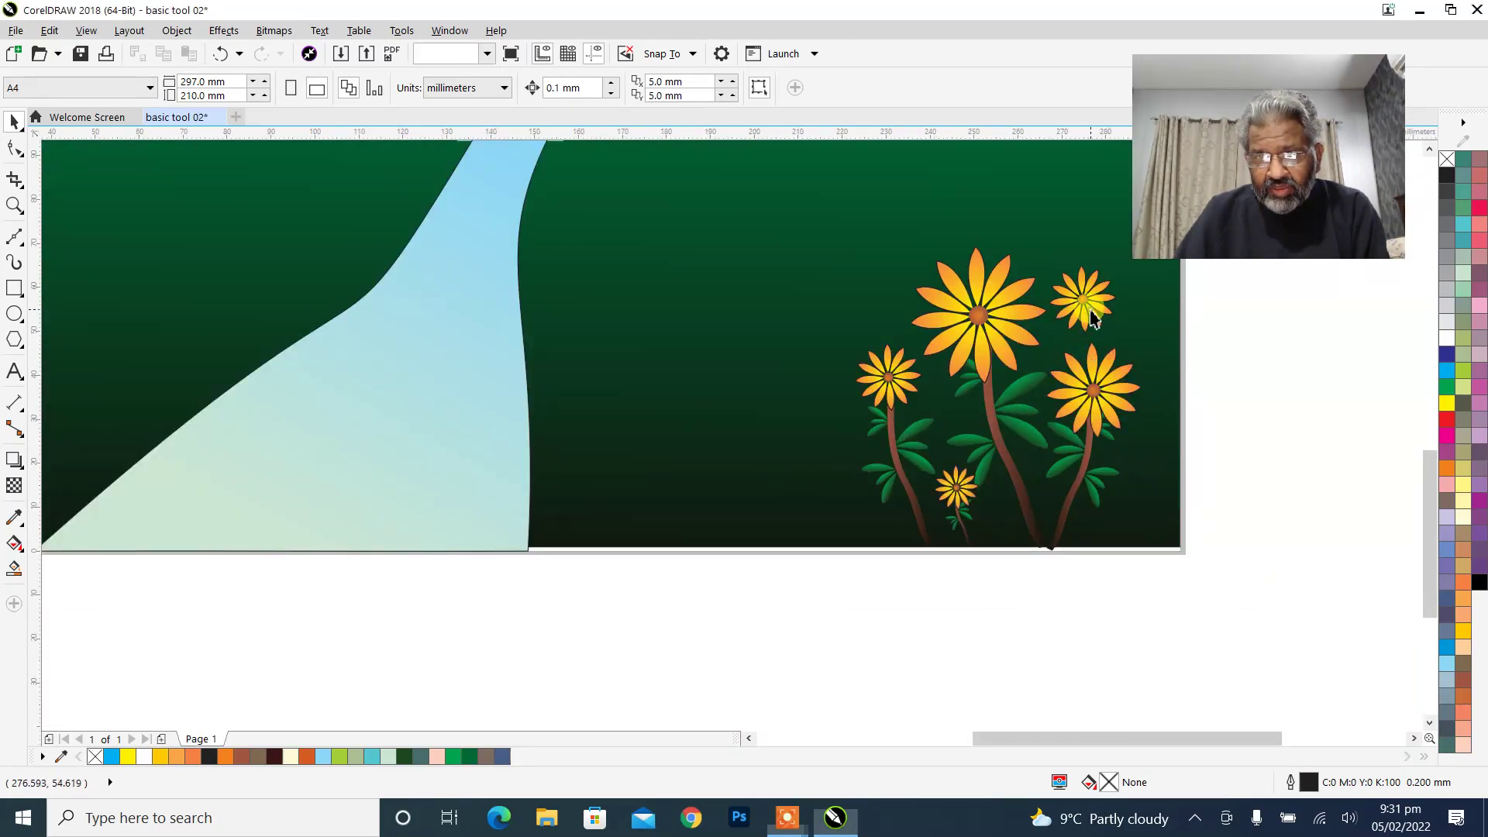
drag(1083, 301, 1074, 321)
Place a copy of the mirrored stem under the small upper flower, enlarged to about 140%, and stack it behind the flowers.
click(1089, 468)
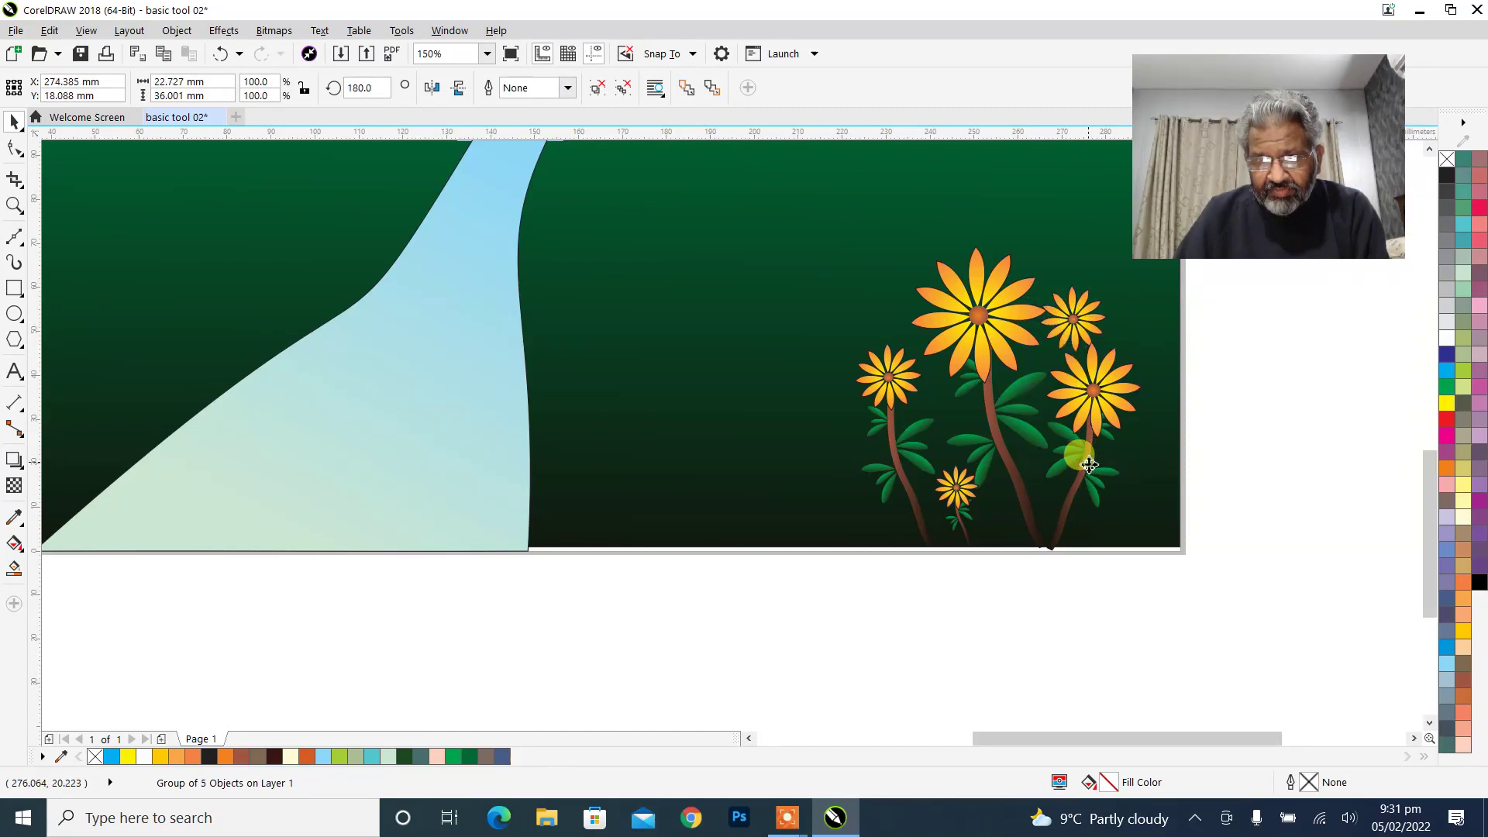
drag(1089, 467, 1134, 317)
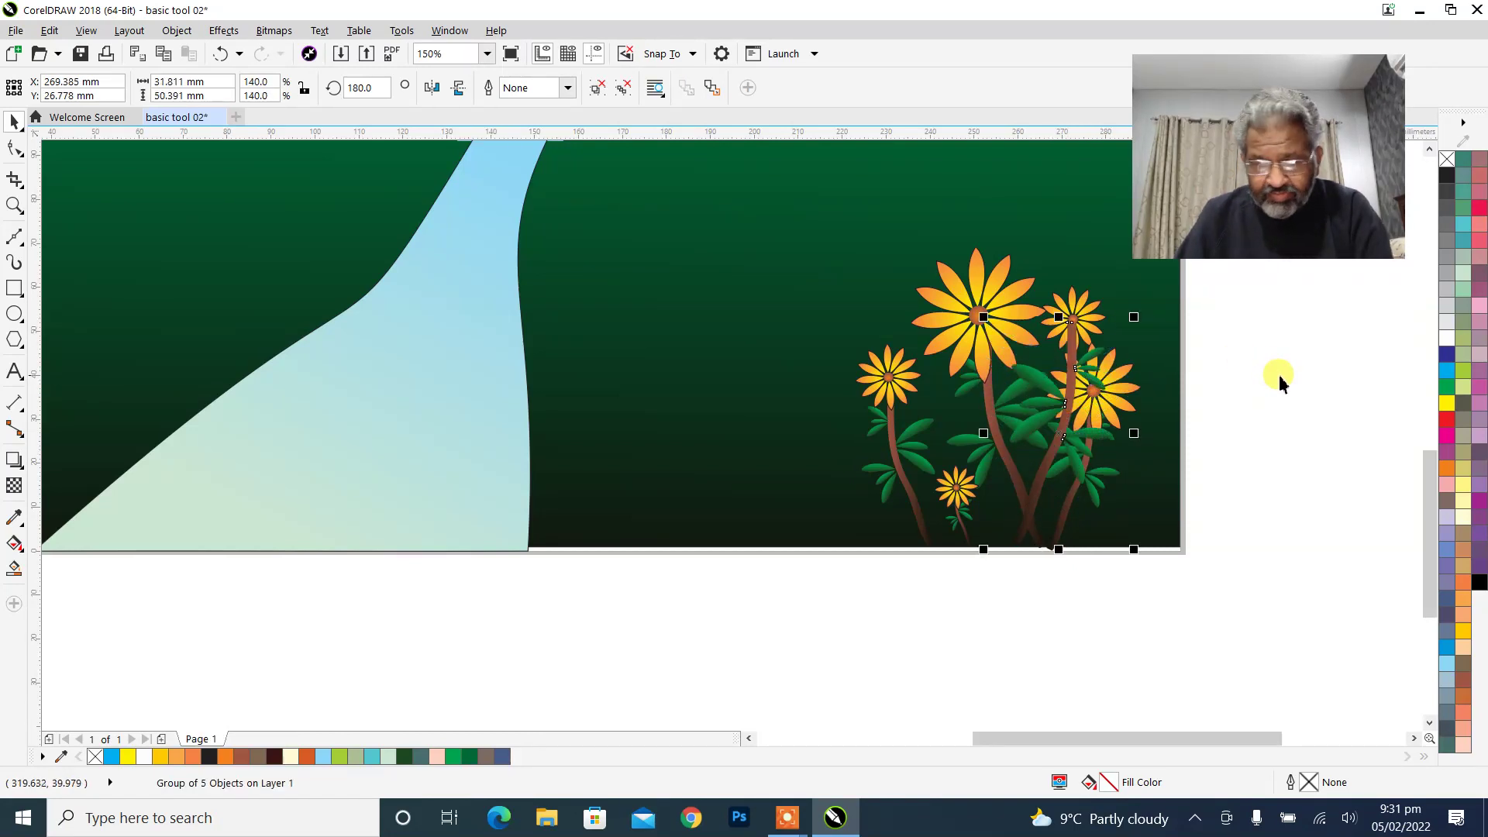
key(ctrl+Page_Up)
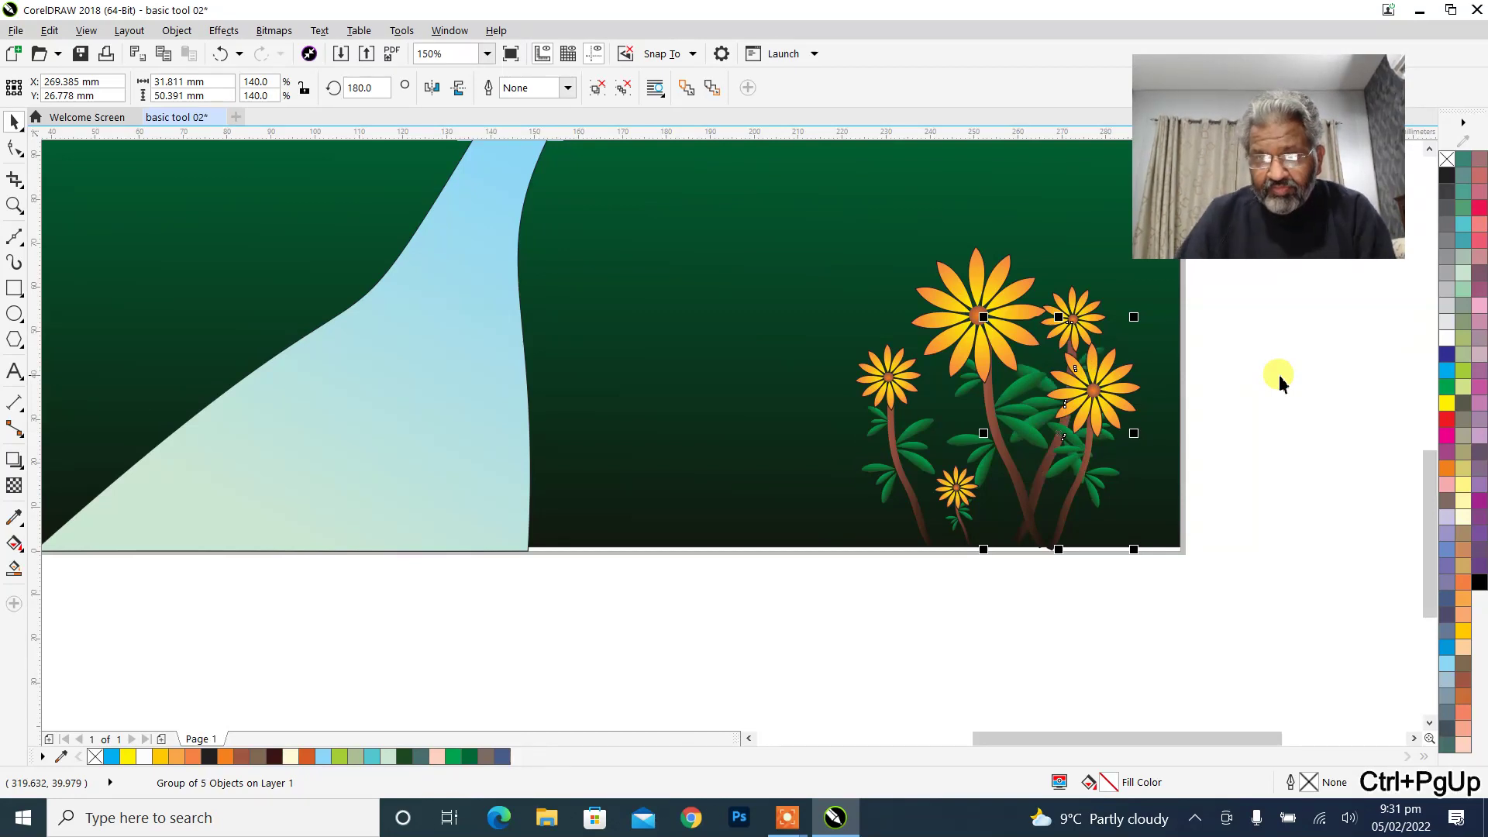
click(1311, 383)
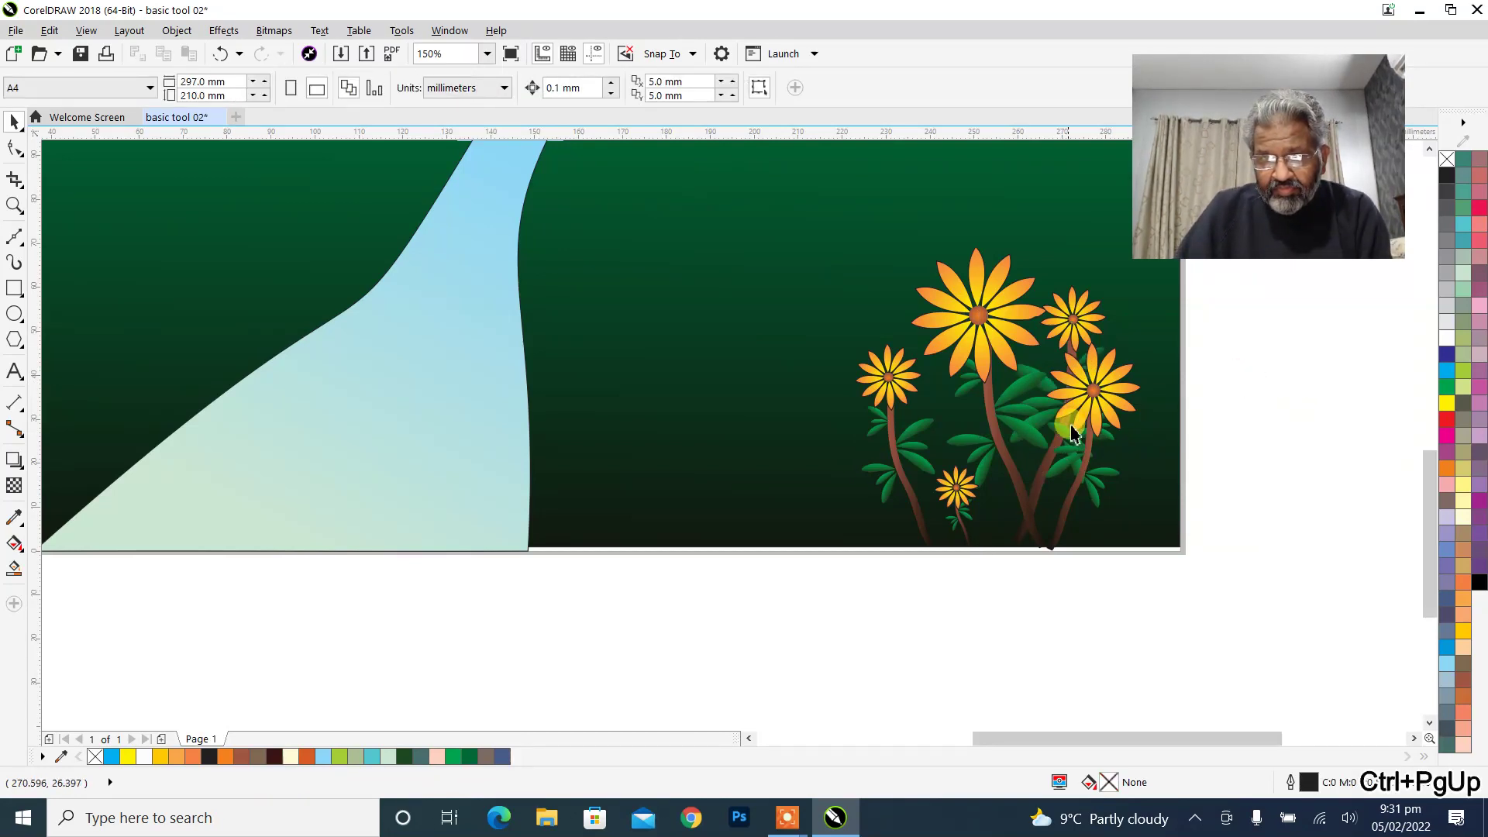
Place a horizontally mirrored copy of the rightmost flower and its stem between the leftmost and central plants, and scale it down.
click(1090, 411)
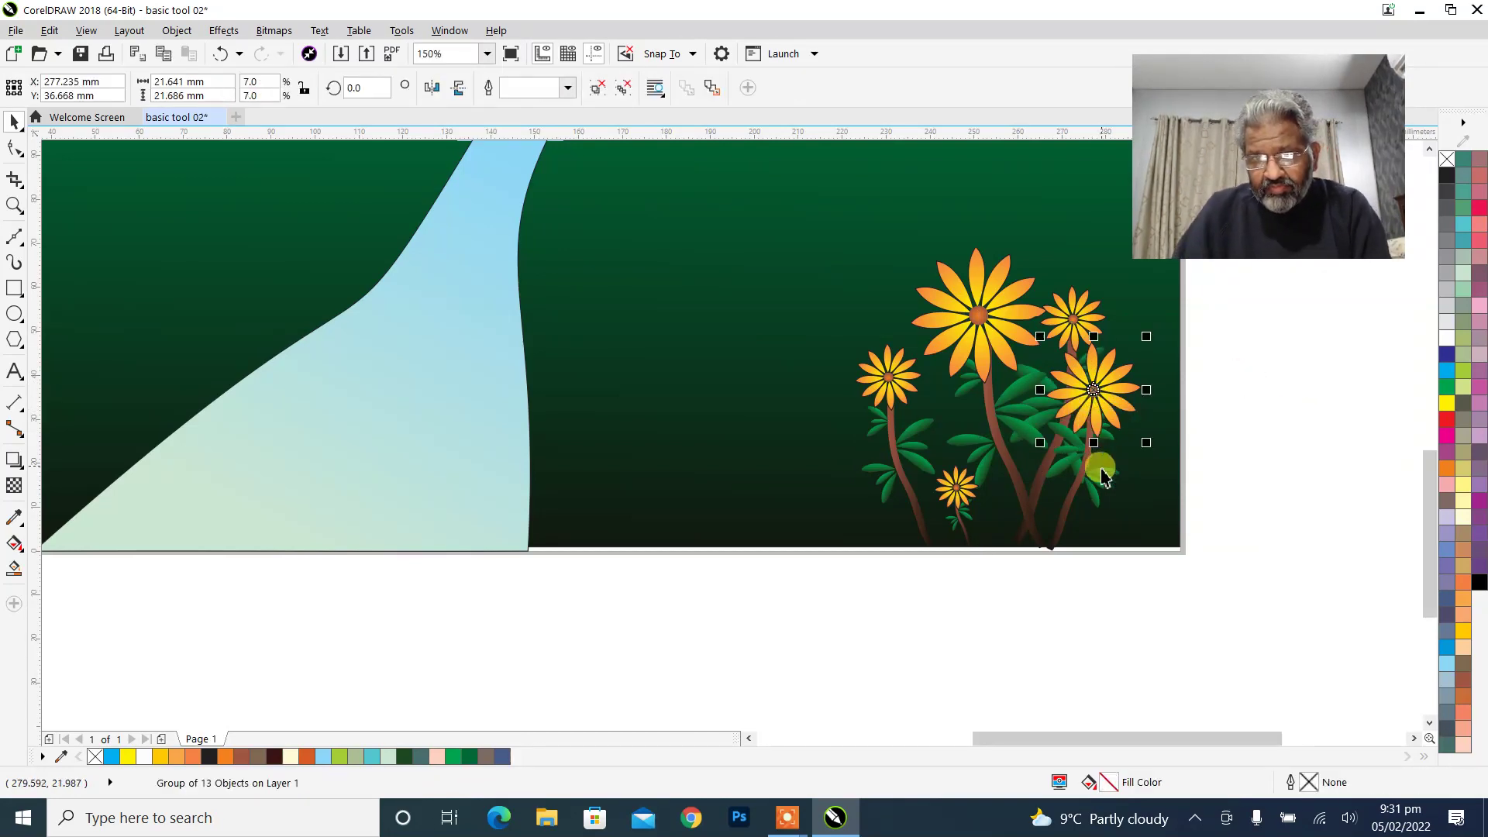
shift+click(1080, 494)
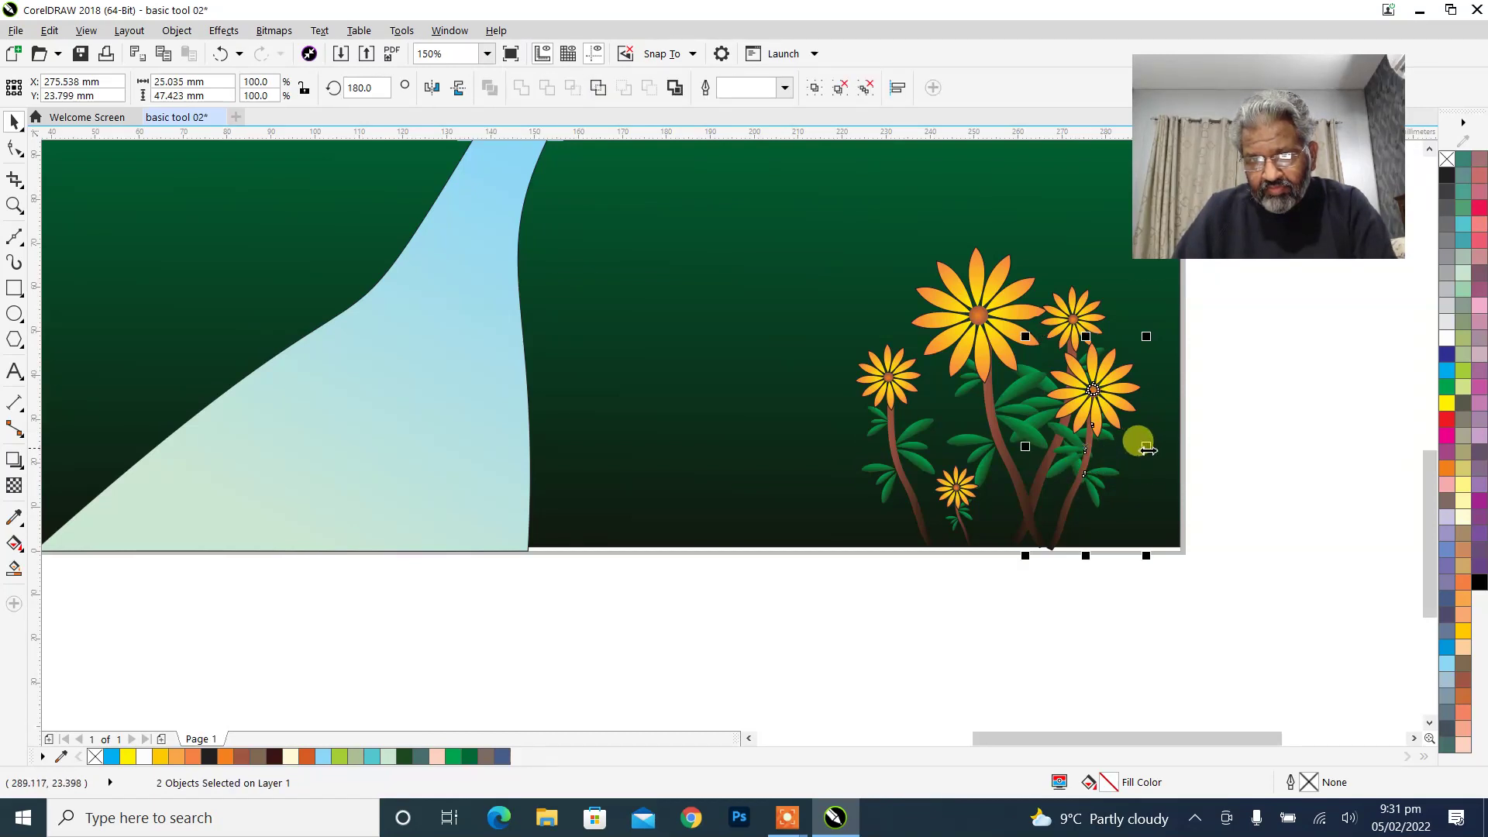
drag(1146, 448, 1037, 459)
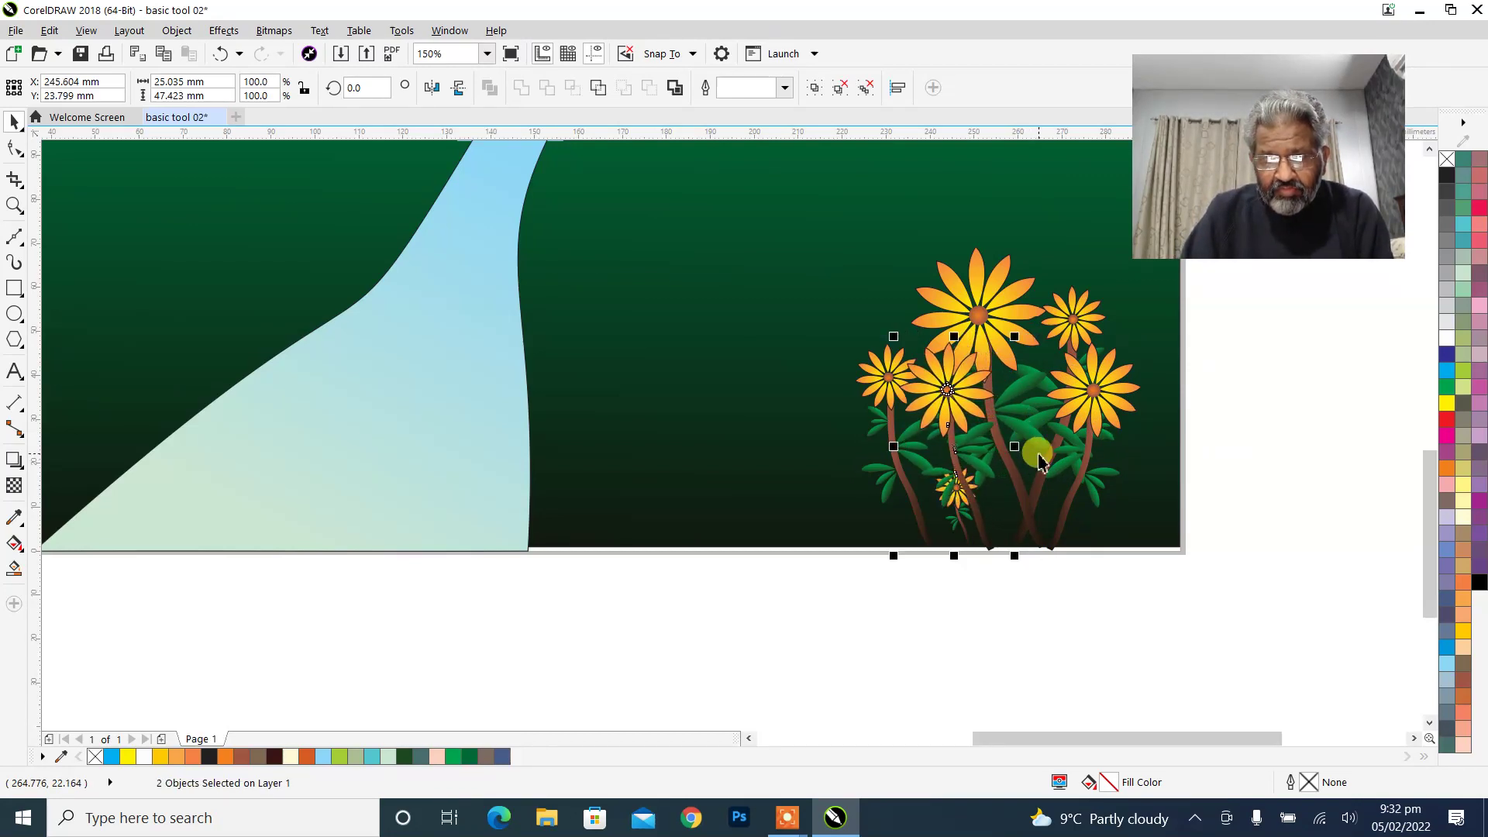
drag(898, 333, 931, 389)
click(1343, 457)
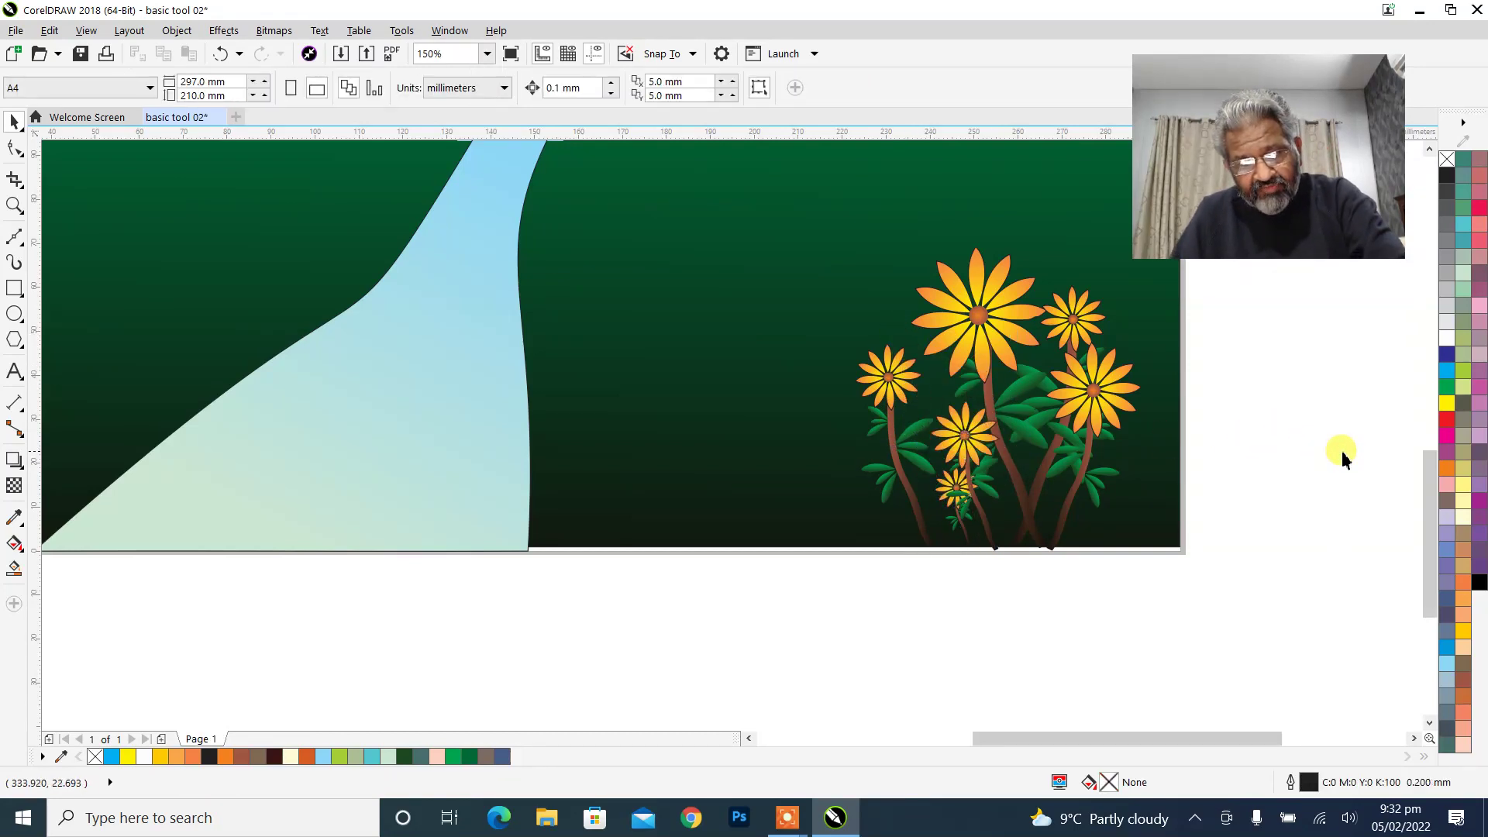
Draw a rectangle about 47.4 × 55.6 mm at the upper edge of the green field, to the left of the river.
key(shift+F4)
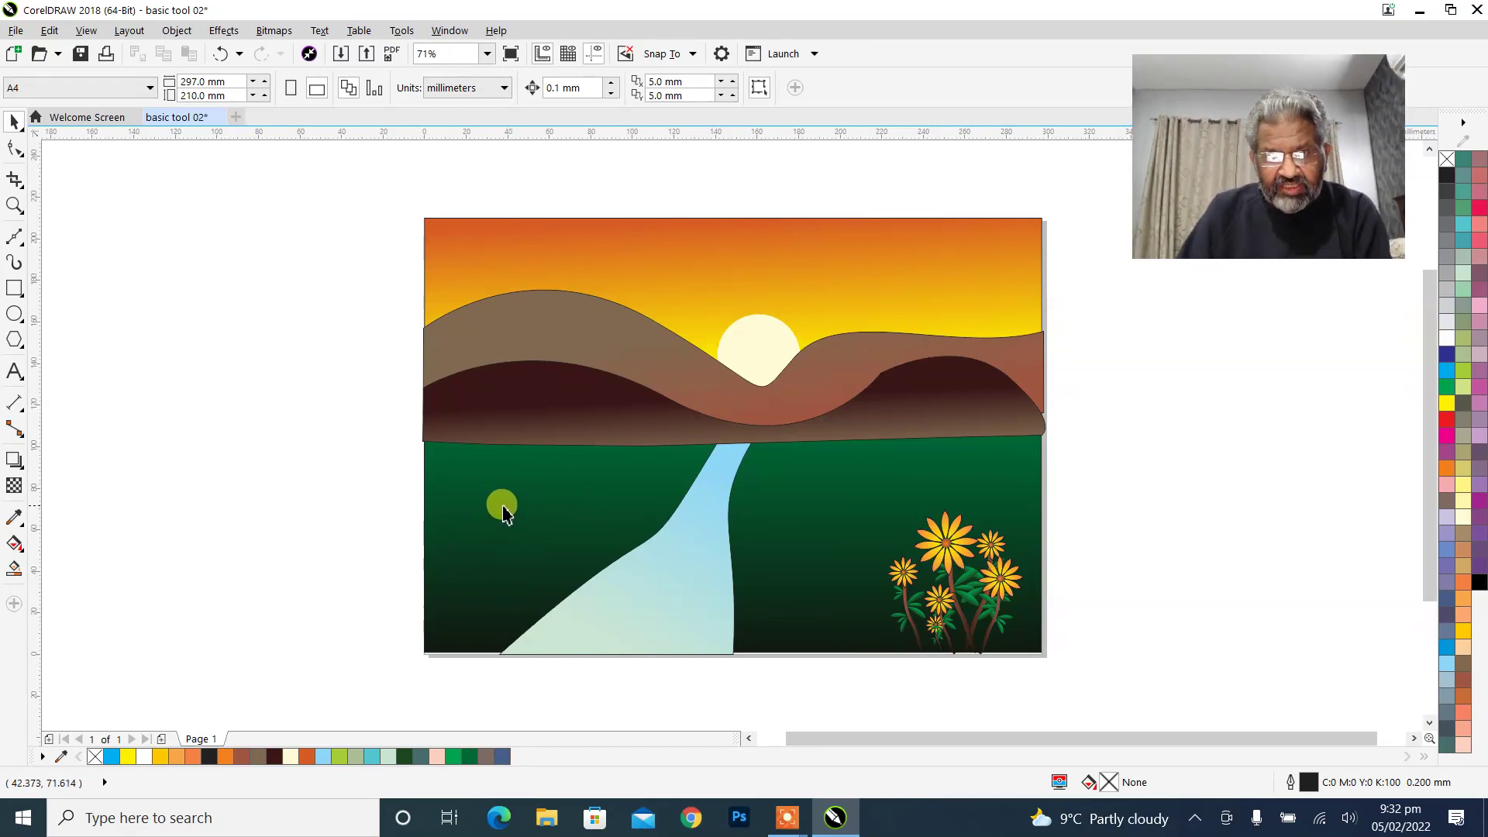
click(14, 289)
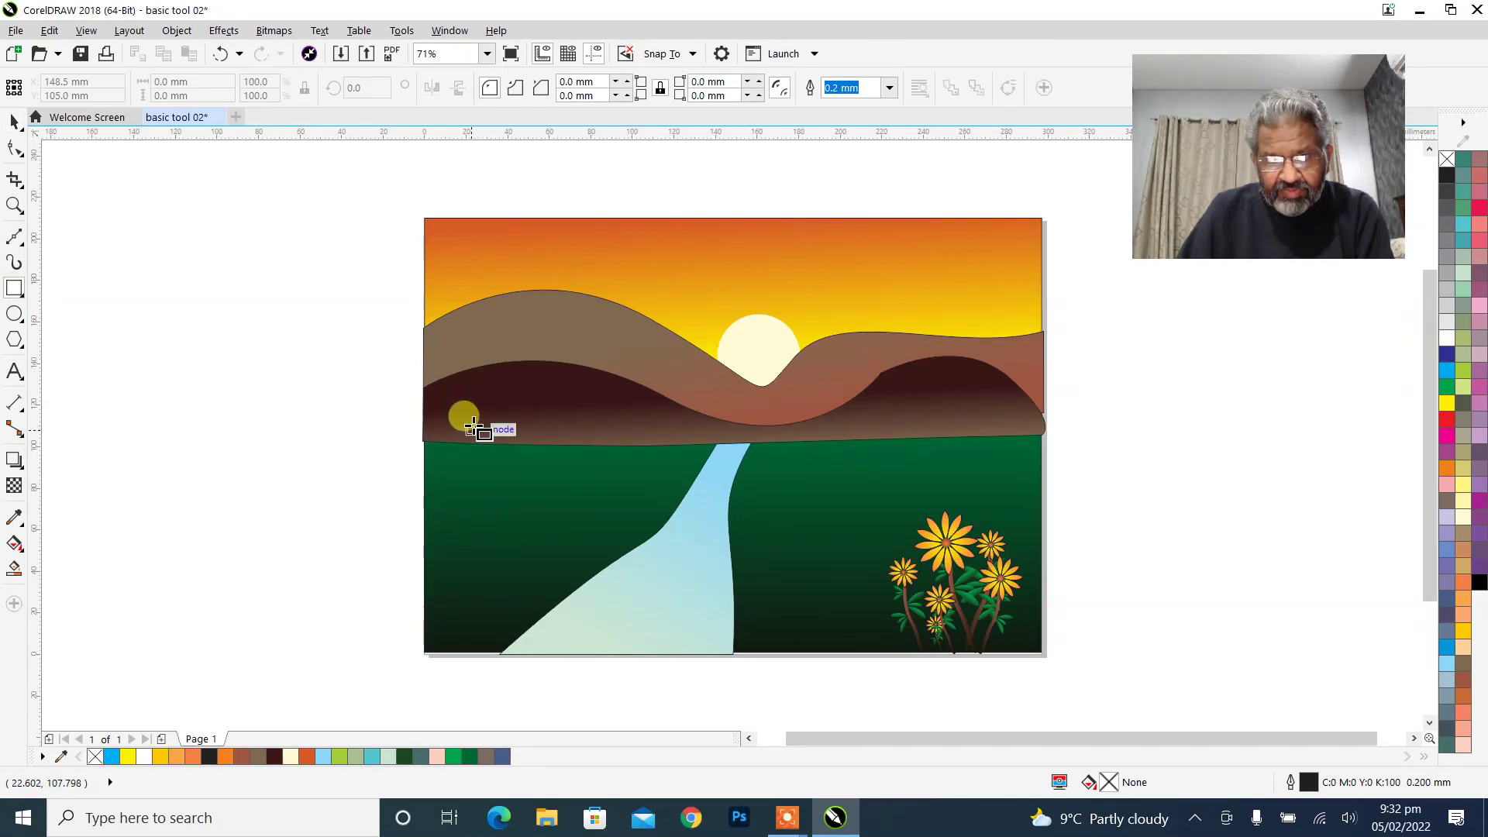
drag(473, 430, 571, 547)
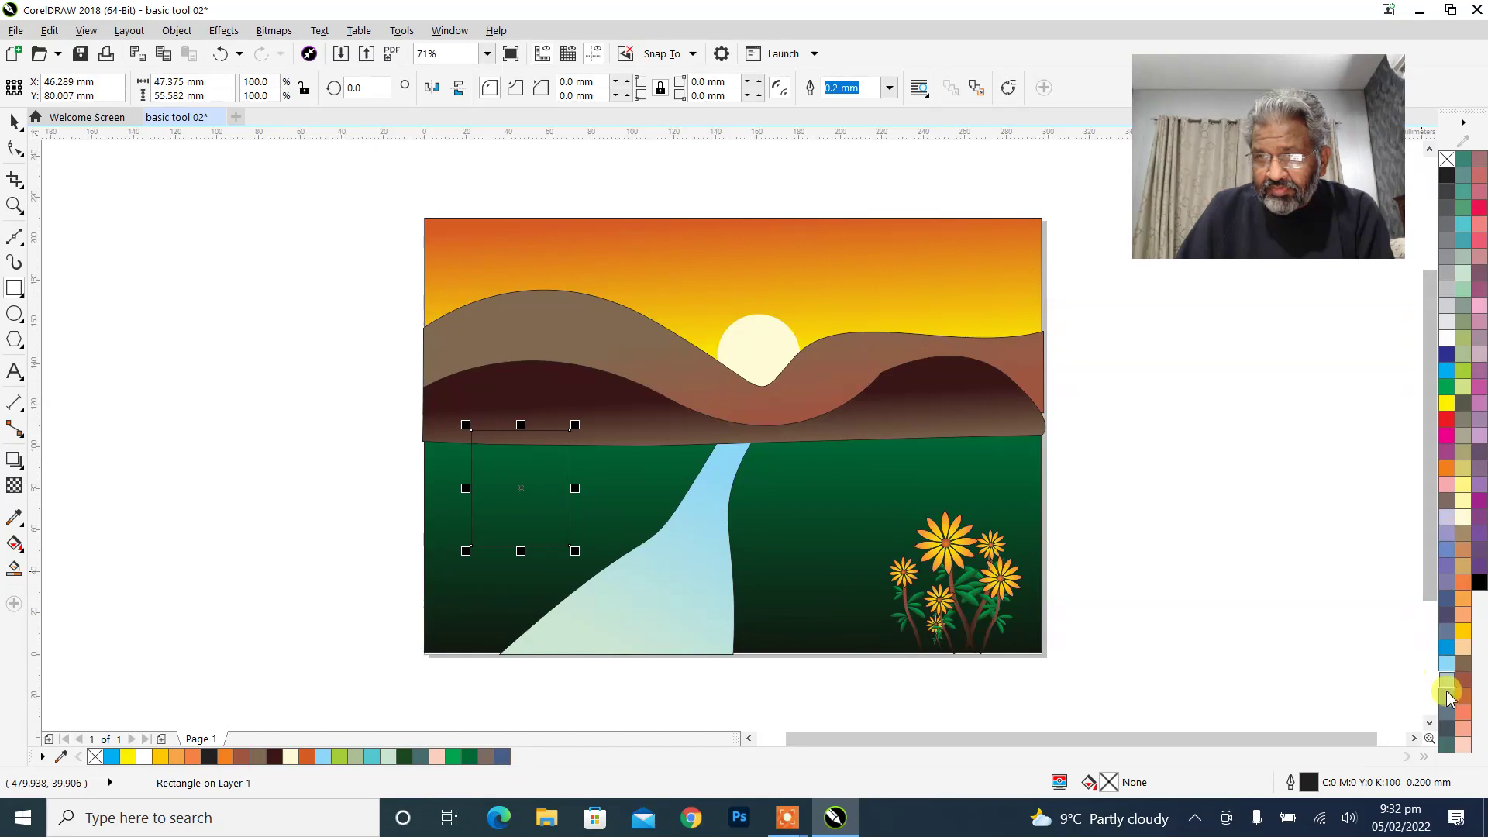
Fill the rectangle with the two-color brick pattern.
click(17, 544)
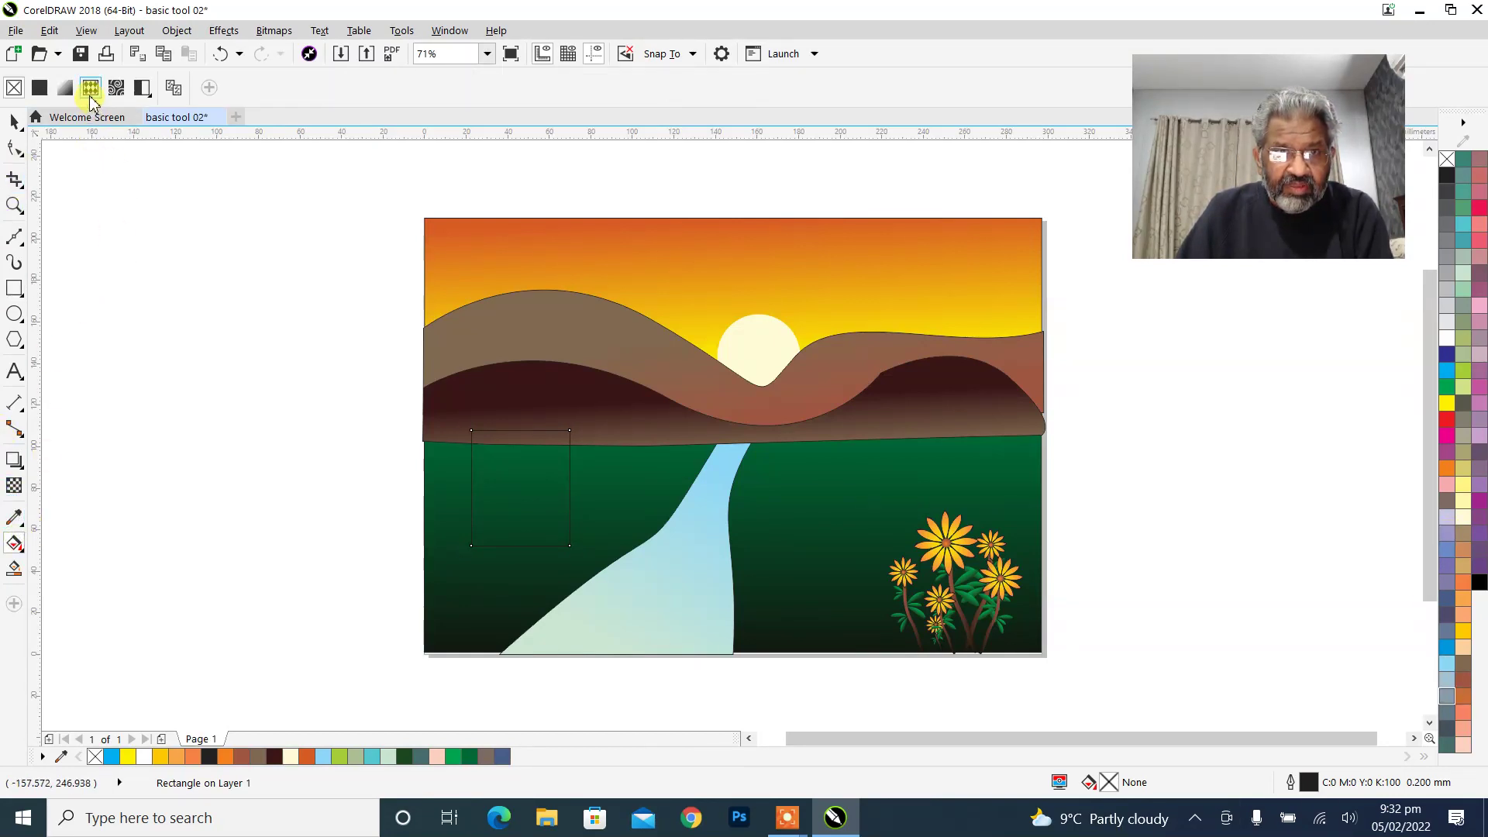
click(90, 88)
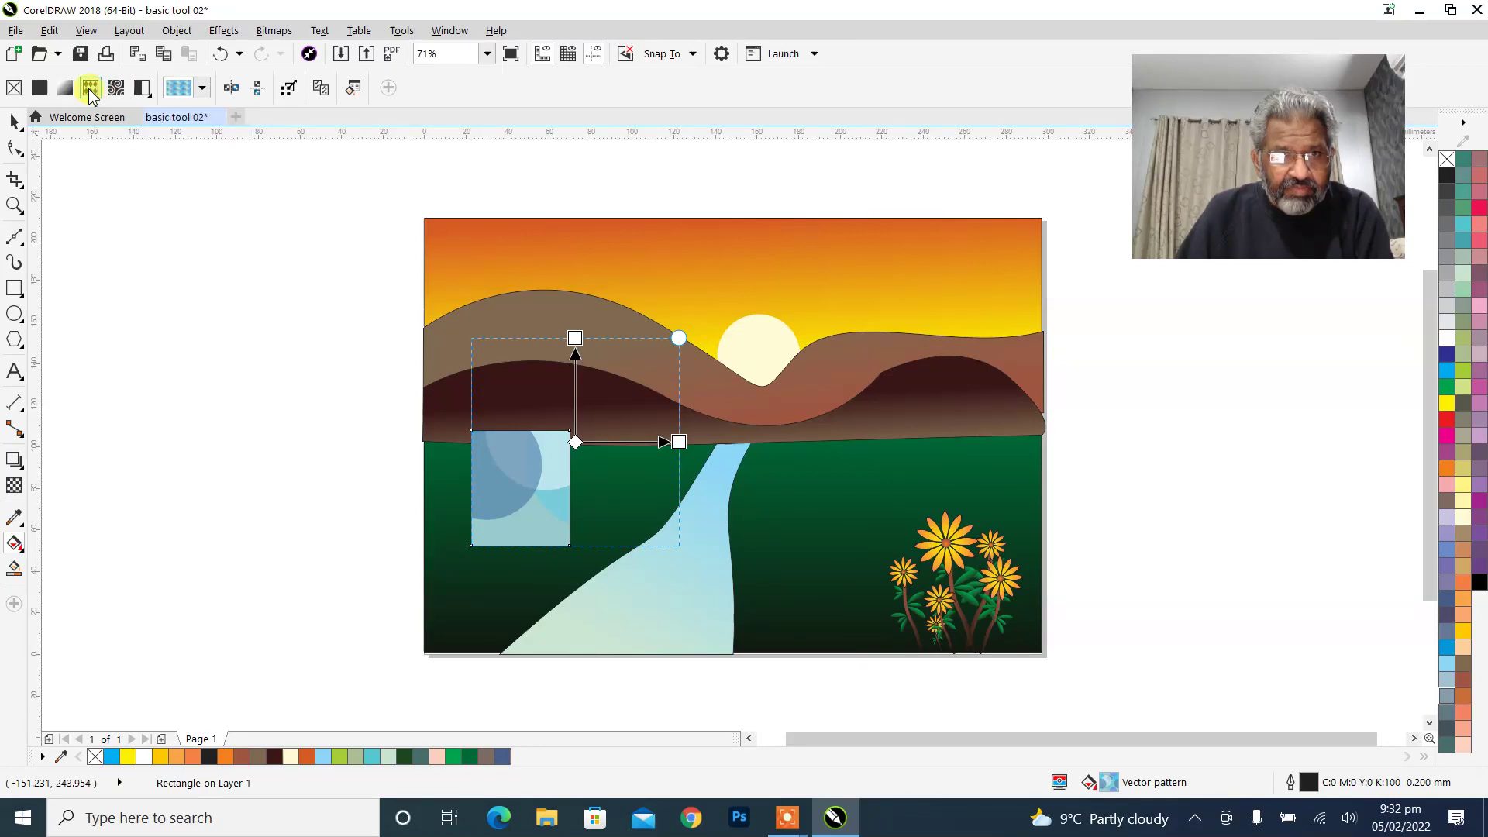
click(141, 87)
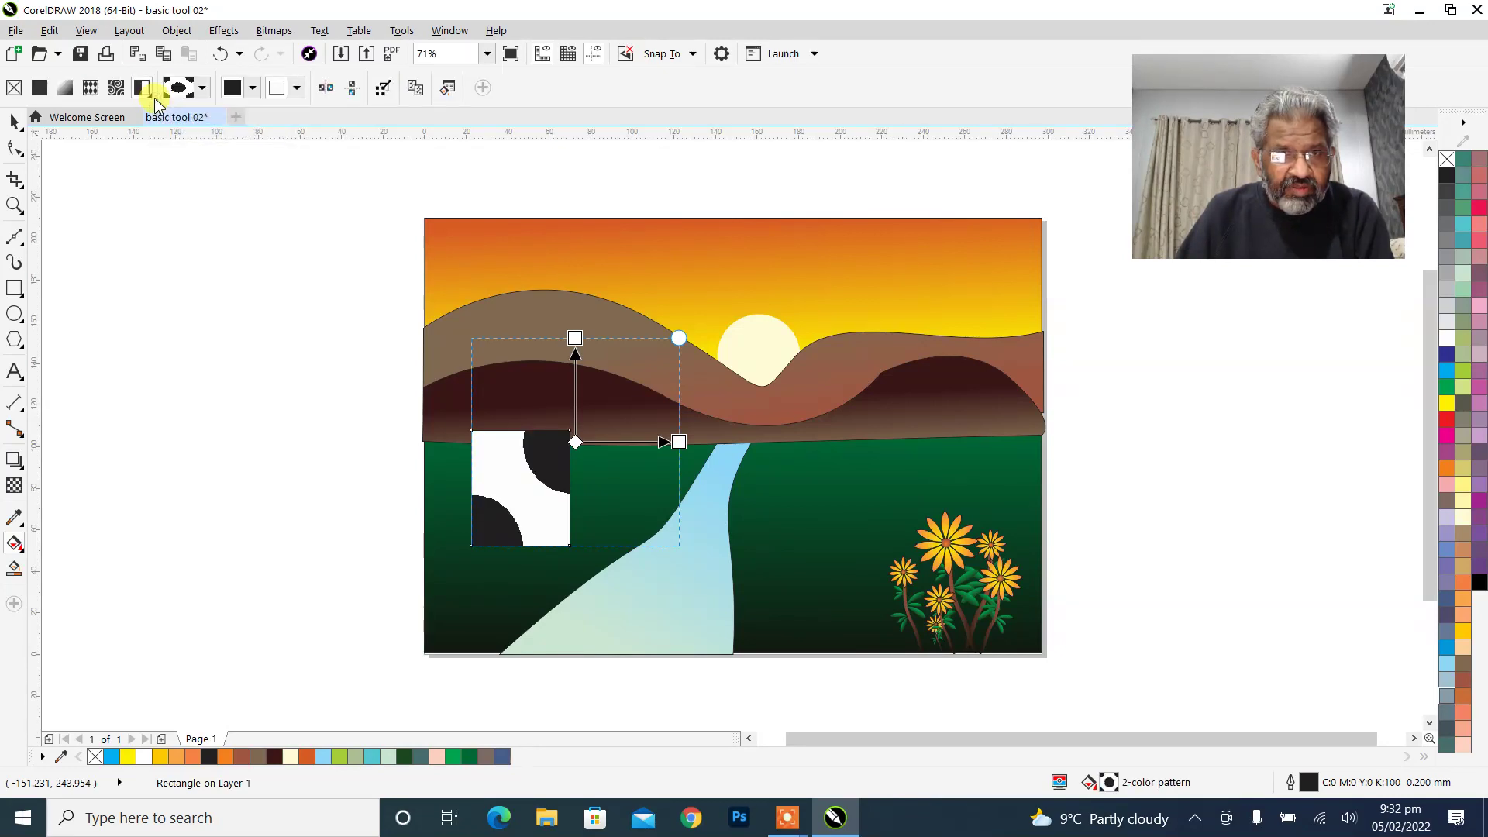
click(179, 91)
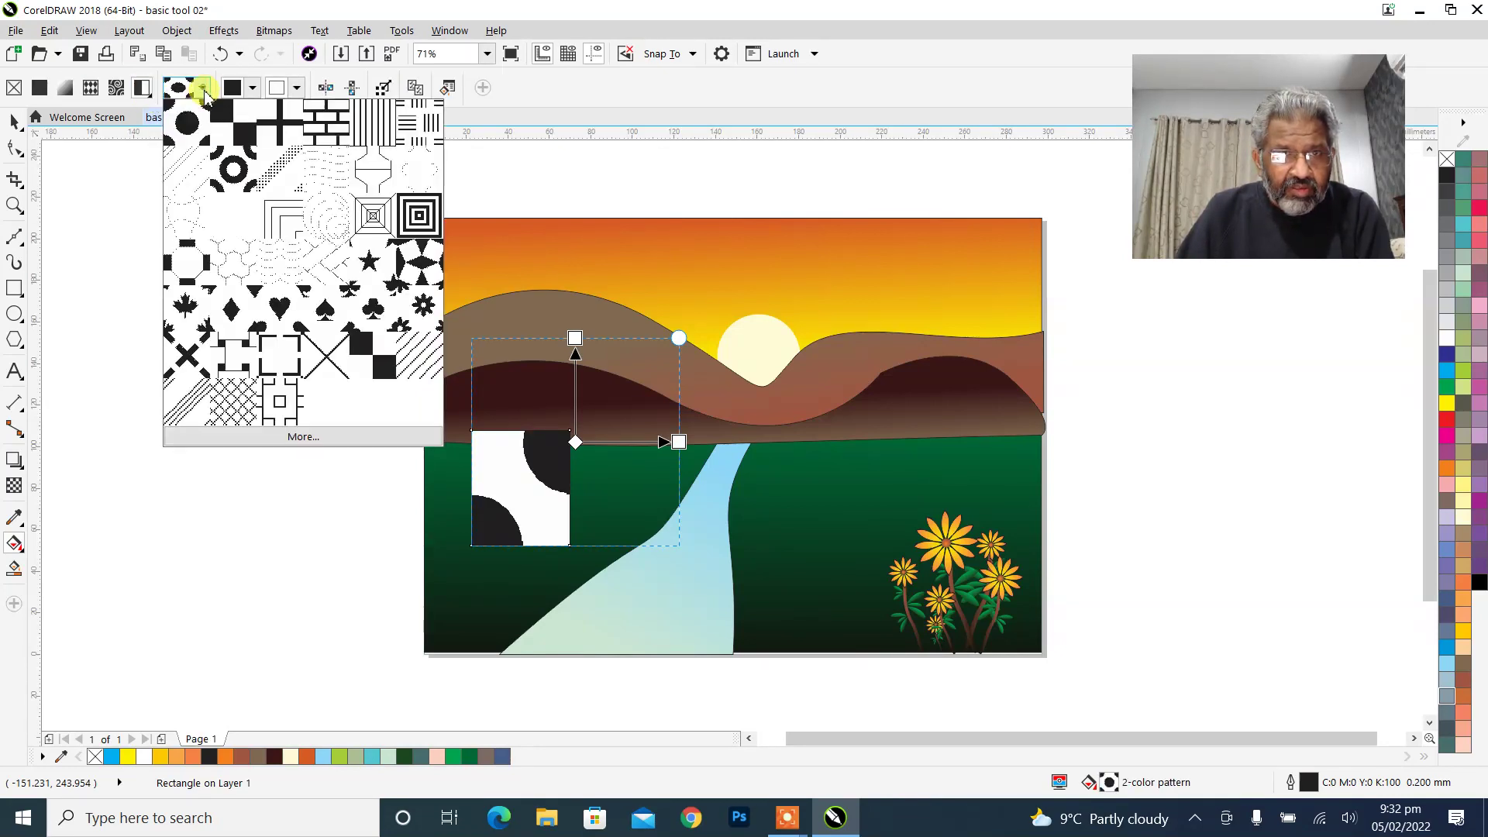
click(319, 129)
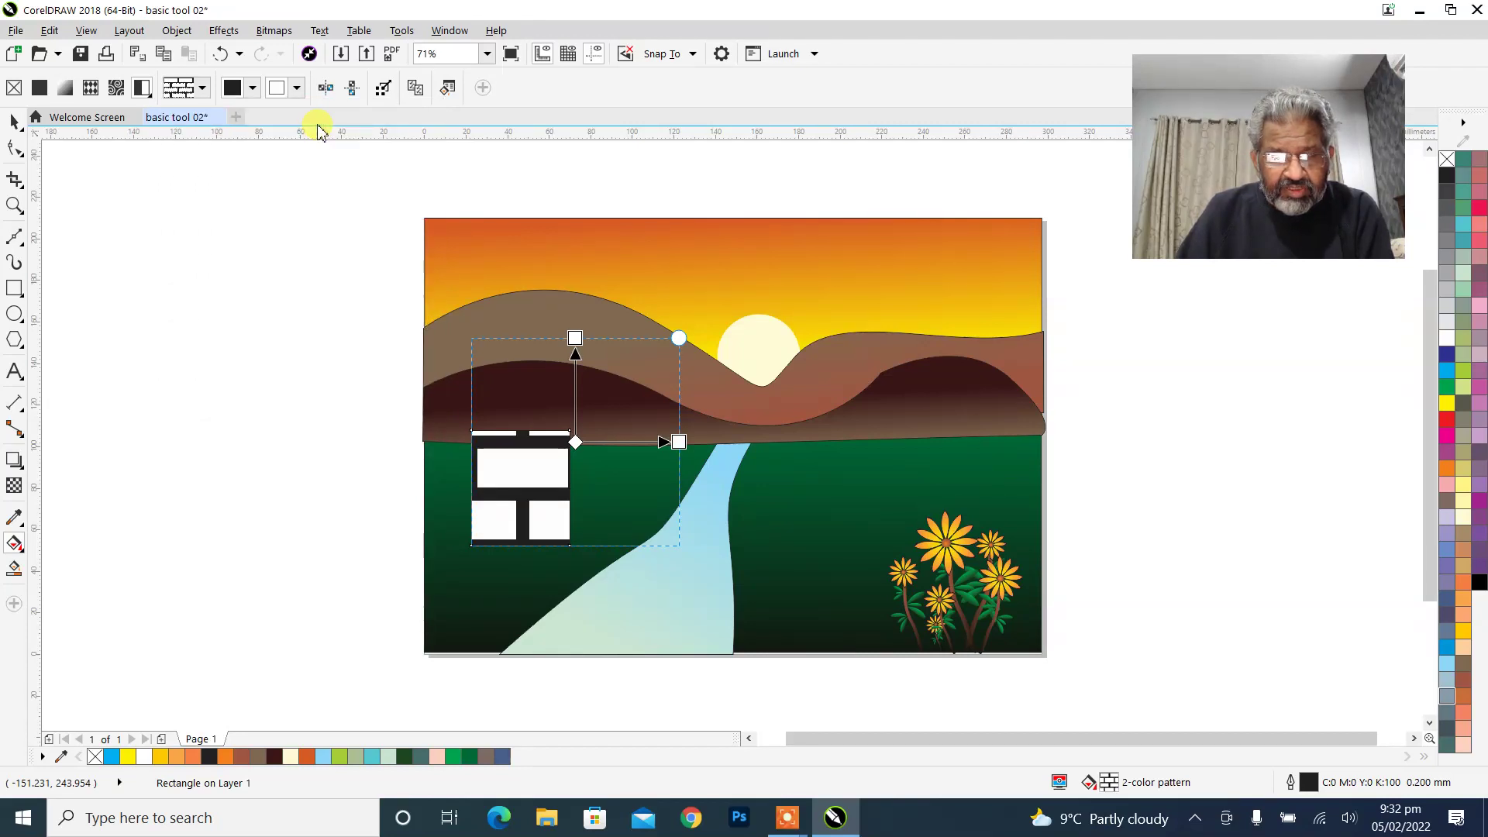
Set the brick pattern's front color to grey, CMYK 60, 52, 51, 21.
click(236, 88)
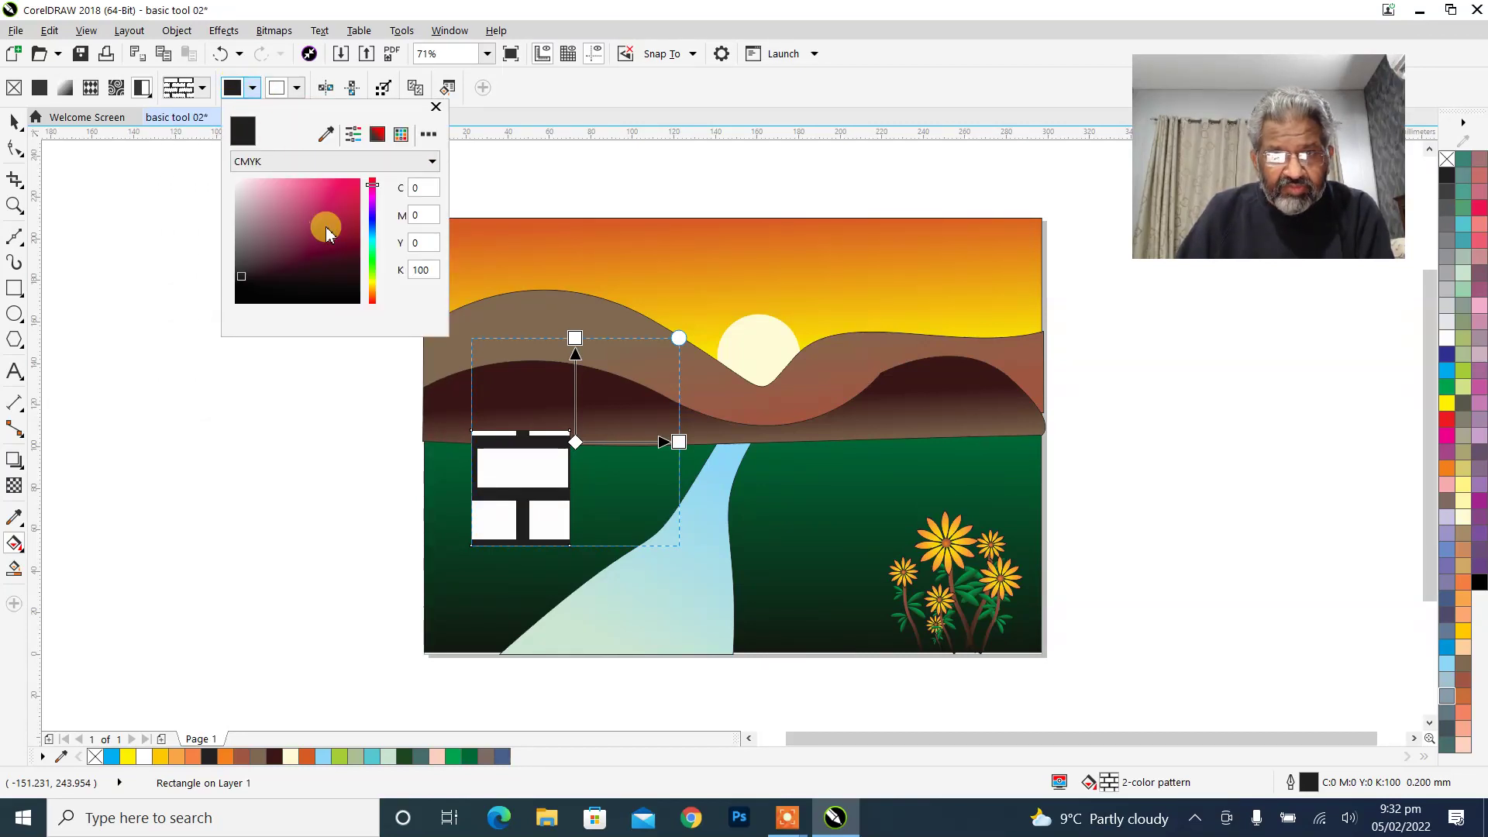
drag(374, 294, 372, 293)
click(358, 176)
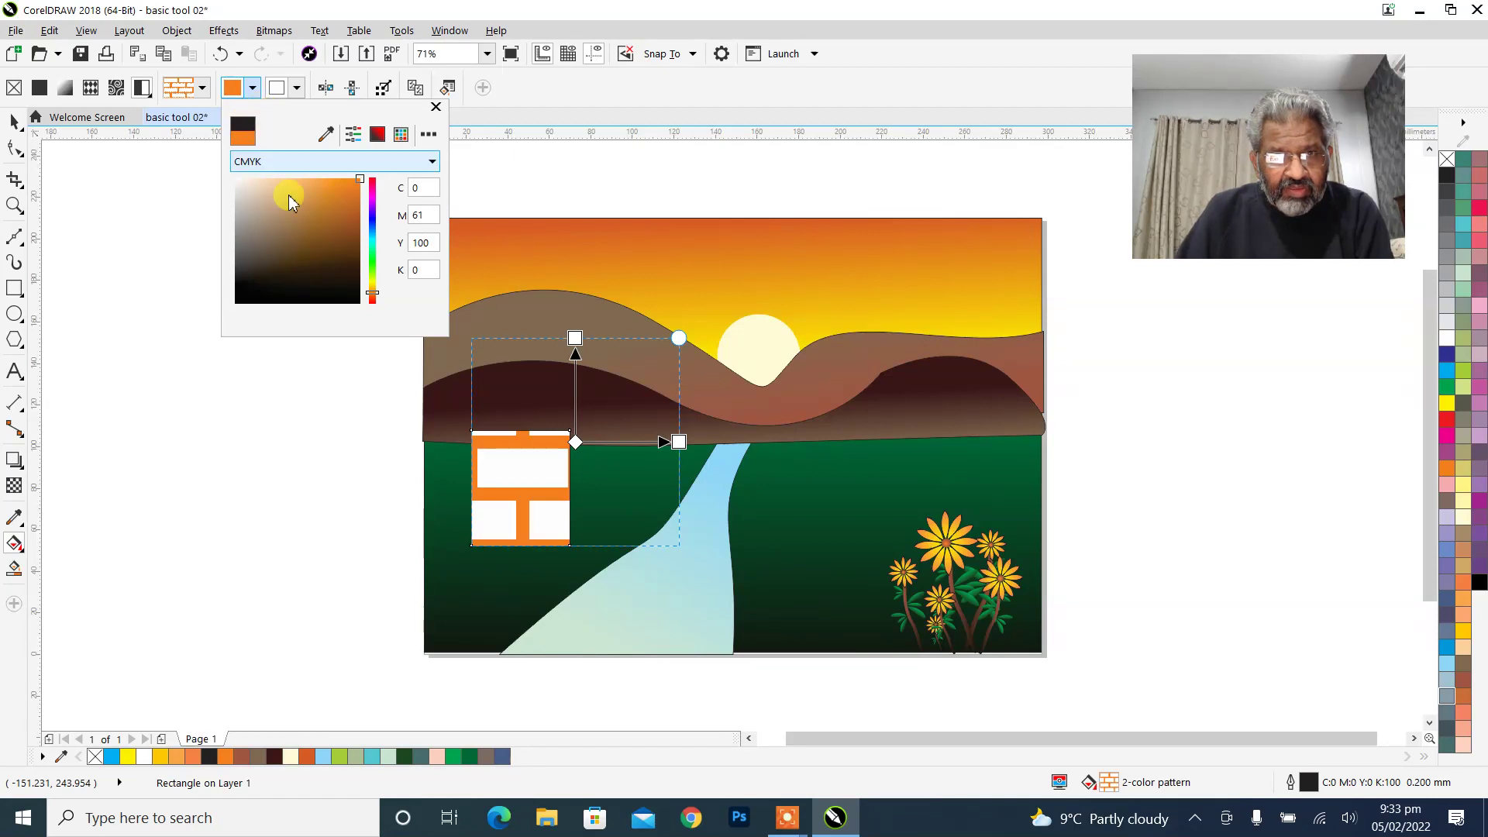
click(235, 250)
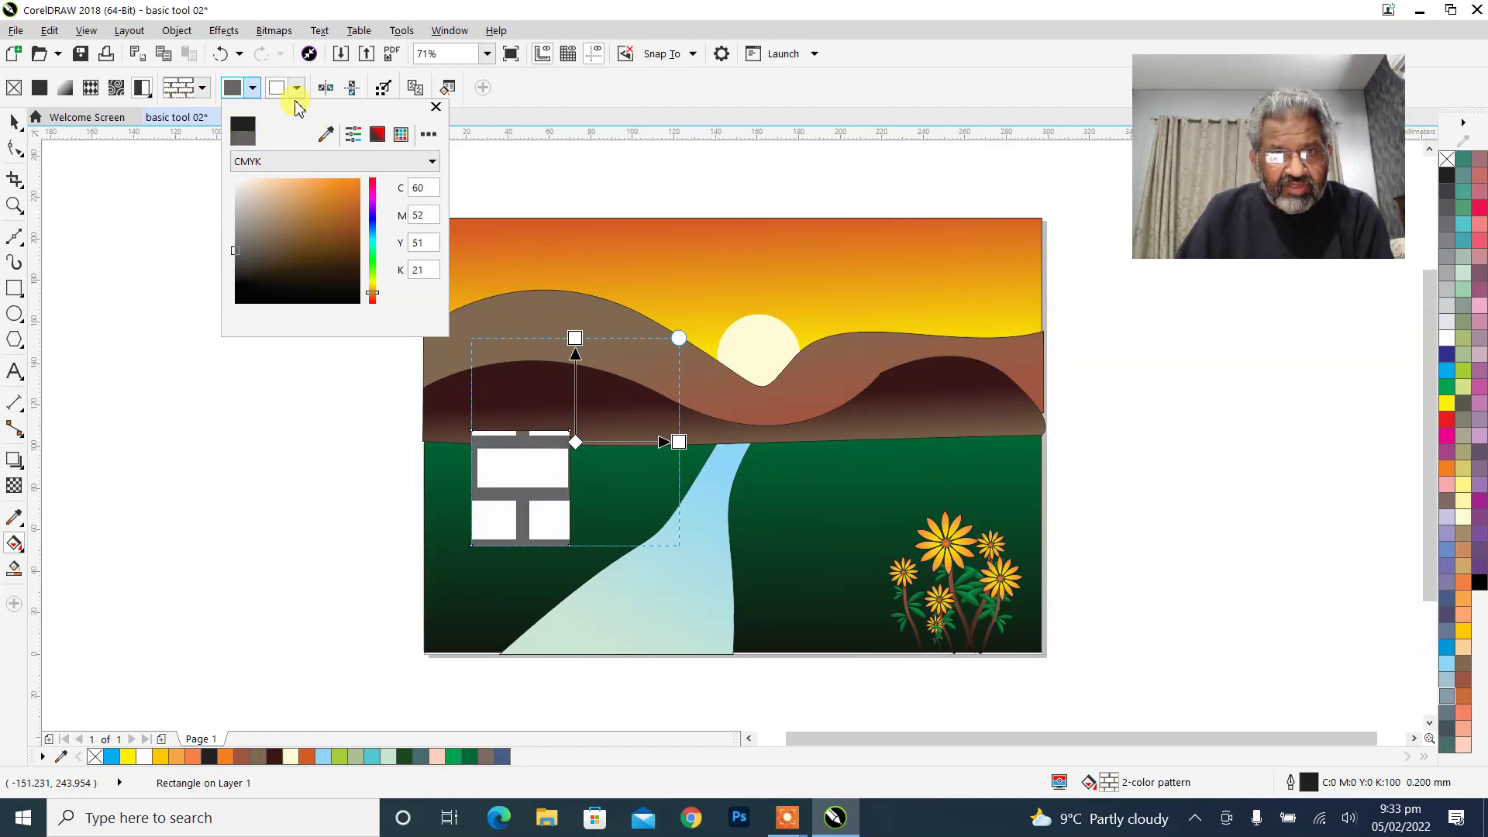
Set the brick pattern's back color to orange, CMYK 0, 51, 100, 0.
click(272, 89)
click(276, 89)
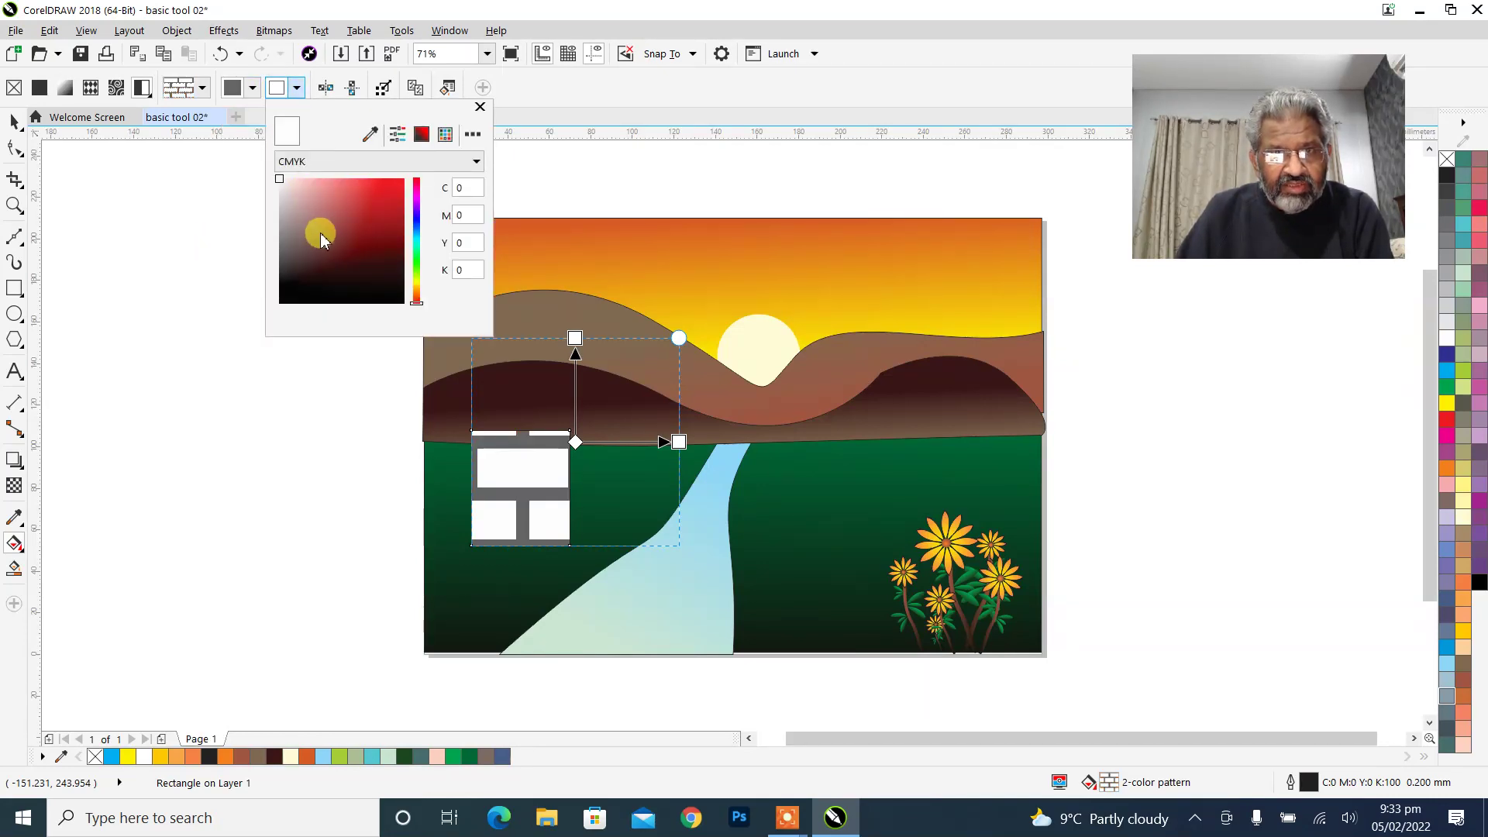
mouse_move(416, 293)
mouse_down()
mouse_move(405, 155)
mouse_move(405, 173)
mouse_up()
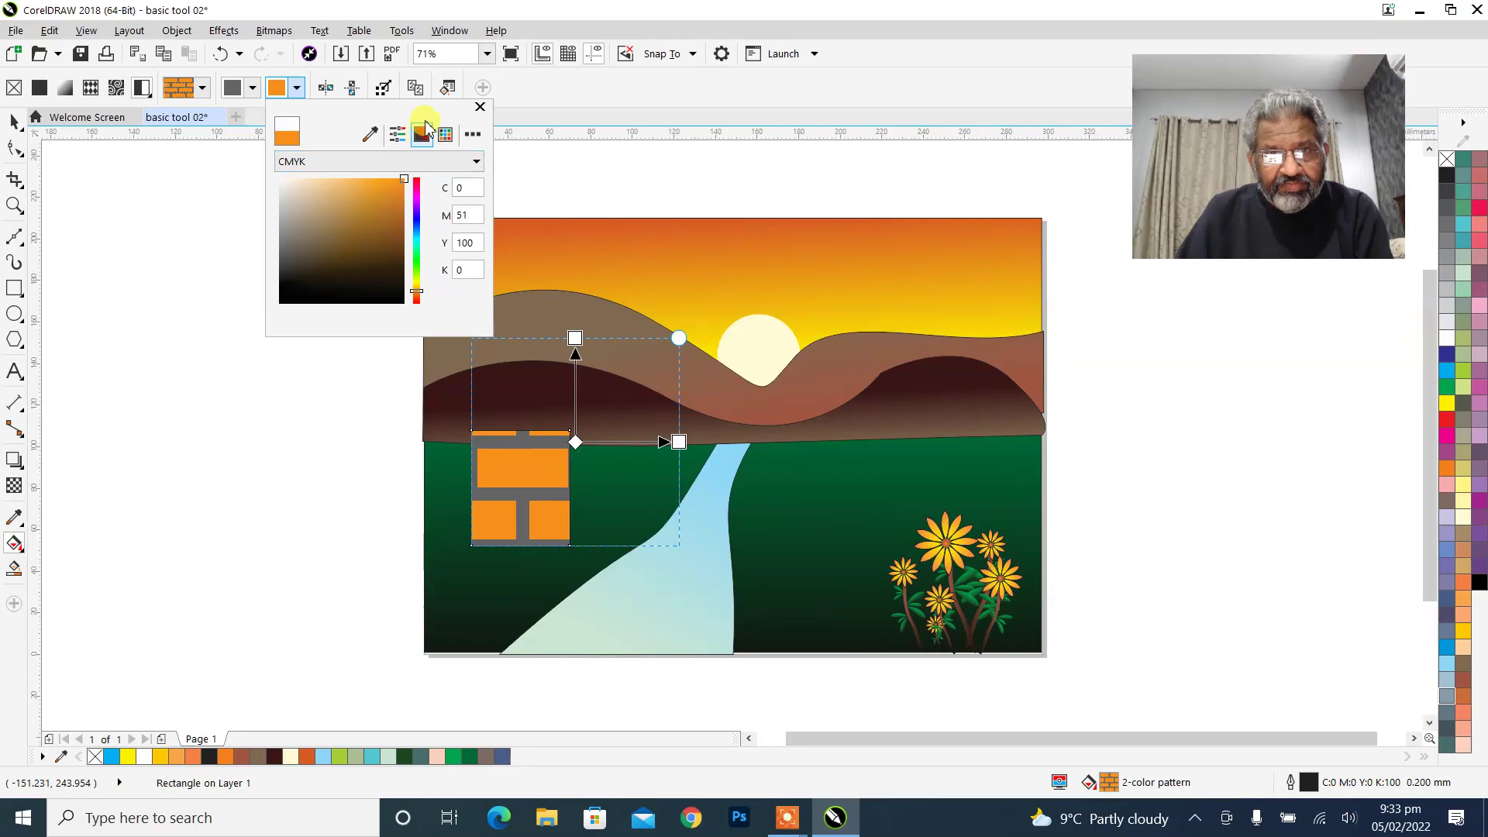
click(533, 94)
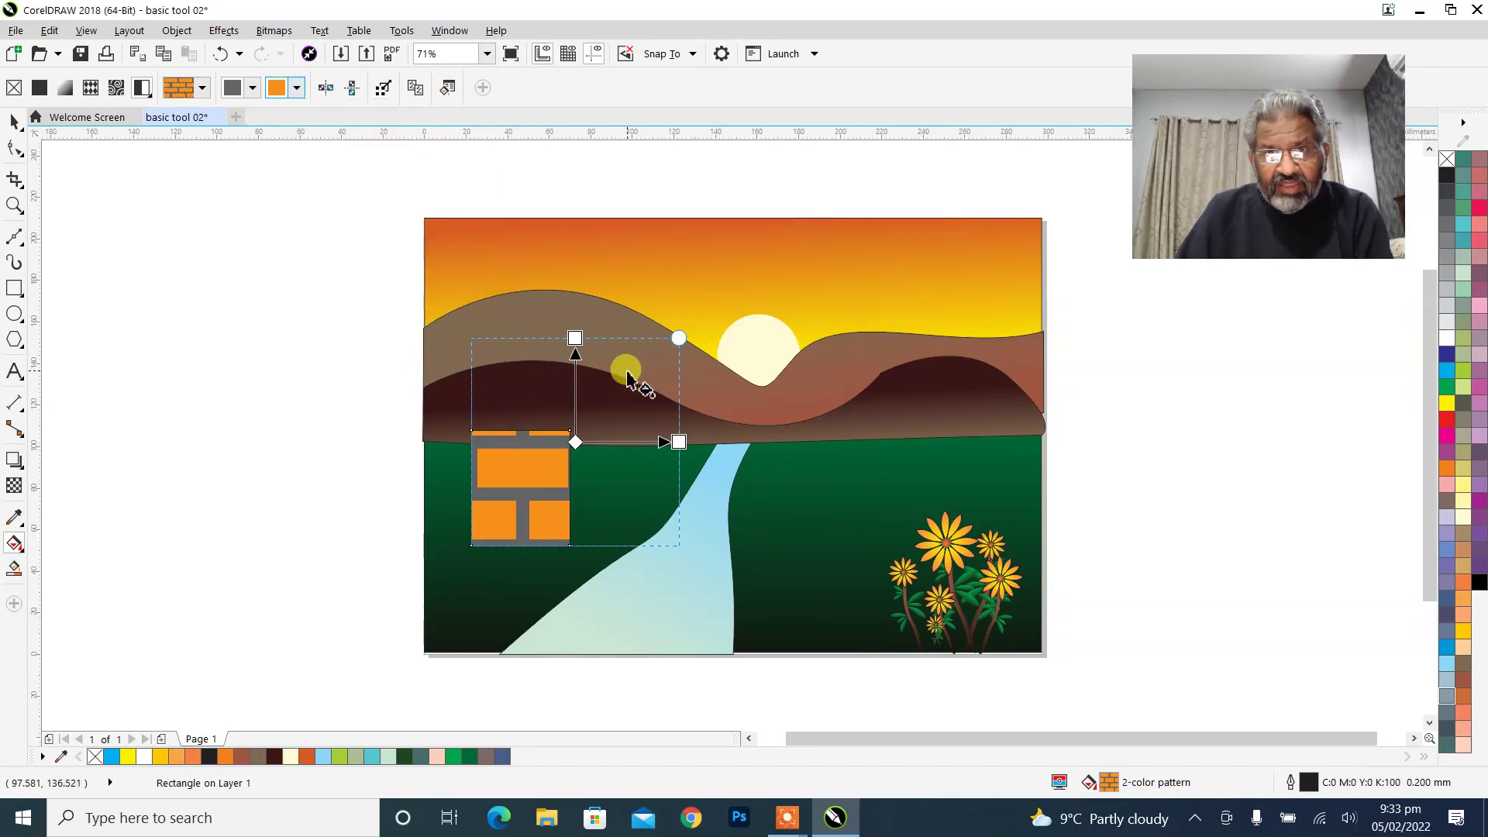
Try to stretch the brick pattern's width on the rectangle, and undo the change.
click(489, 53)
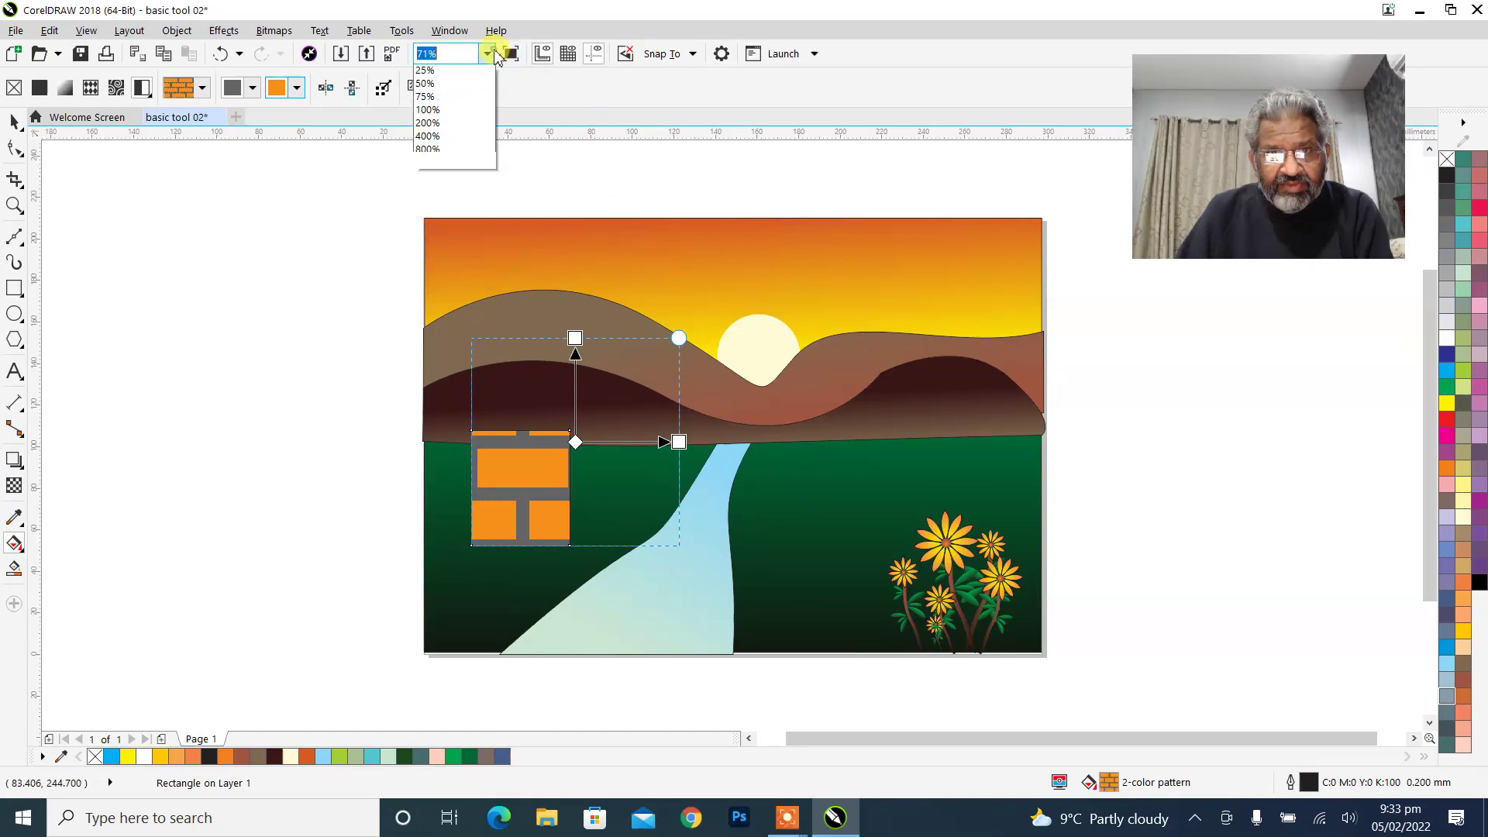
click(585, 166)
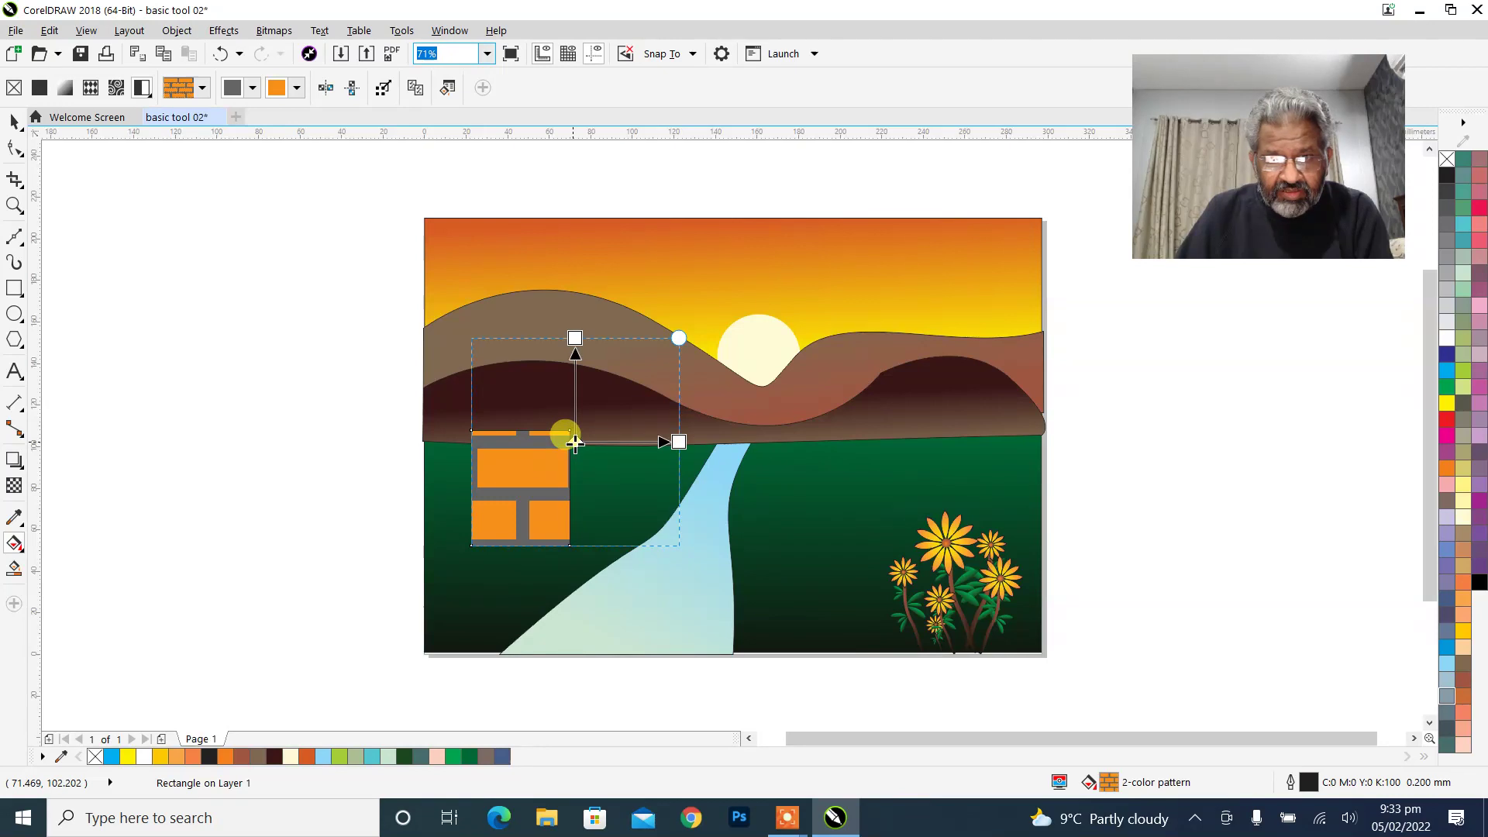
drag(679, 440, 723, 443)
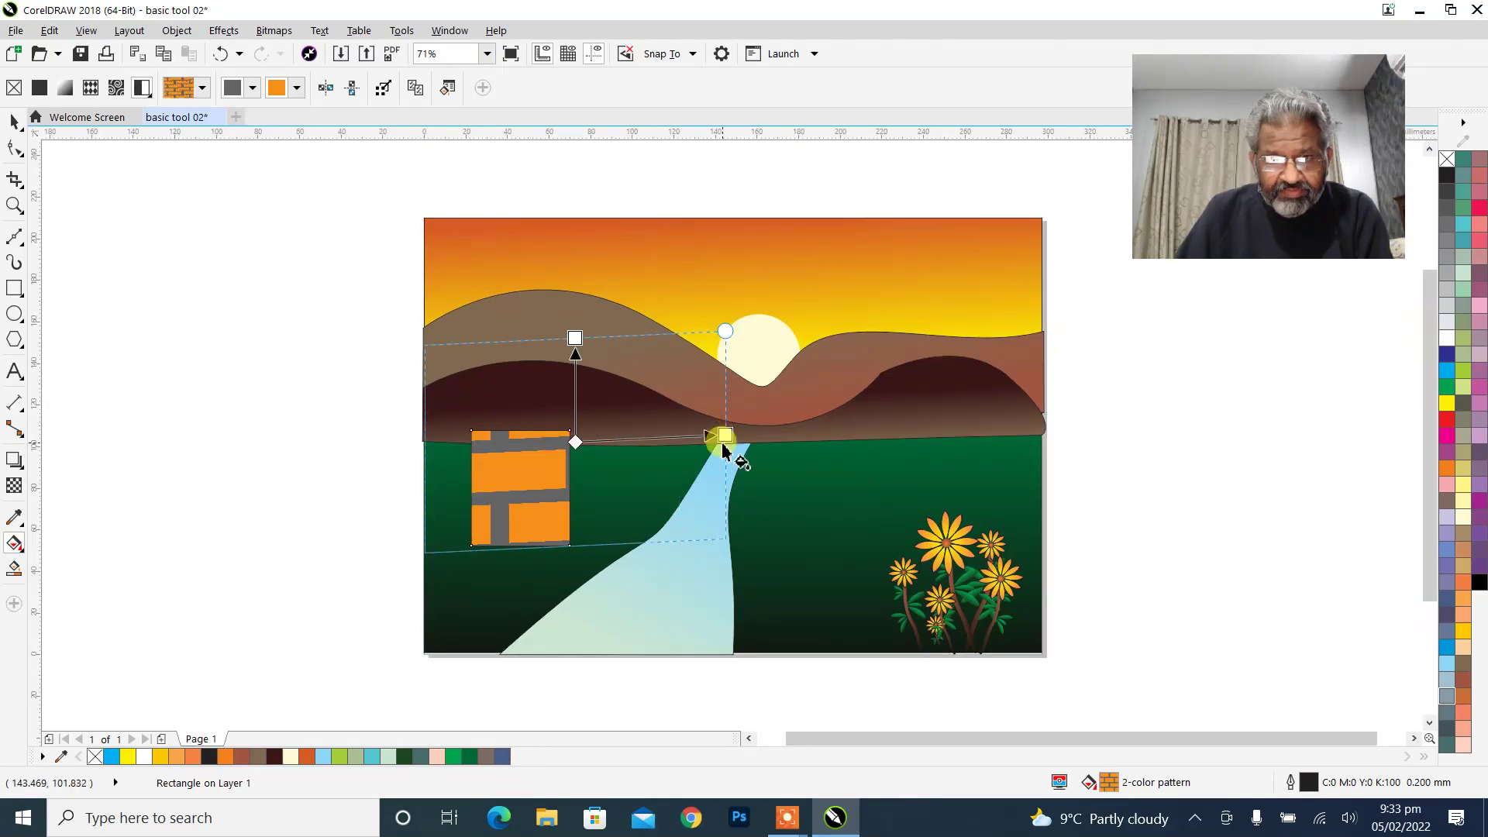
key(ctrl+z)
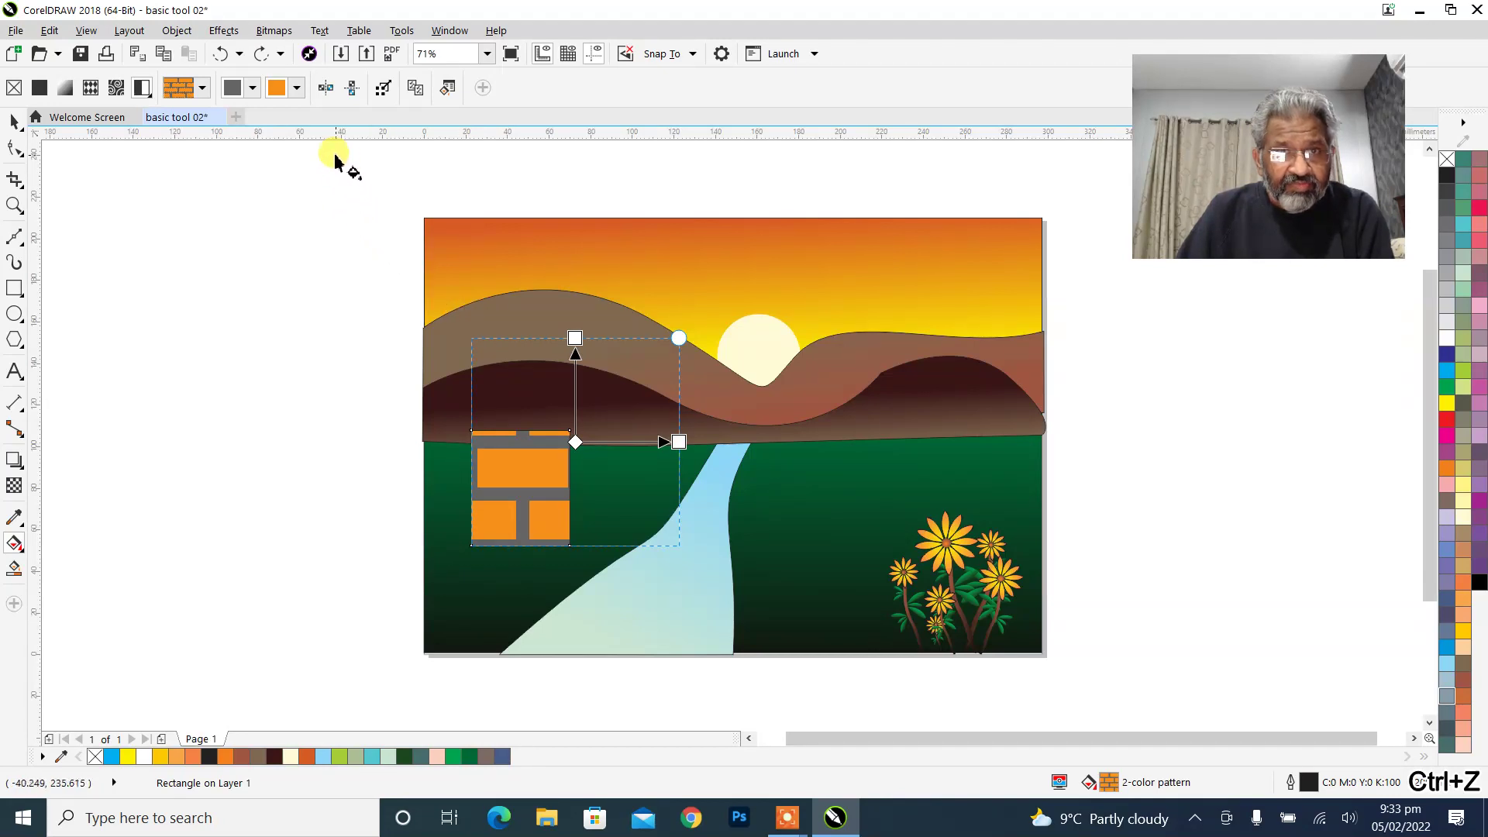
Make the brick fill transform with the rectangle, and open the fill's detailed settings clear of the artwork.
click(381, 91)
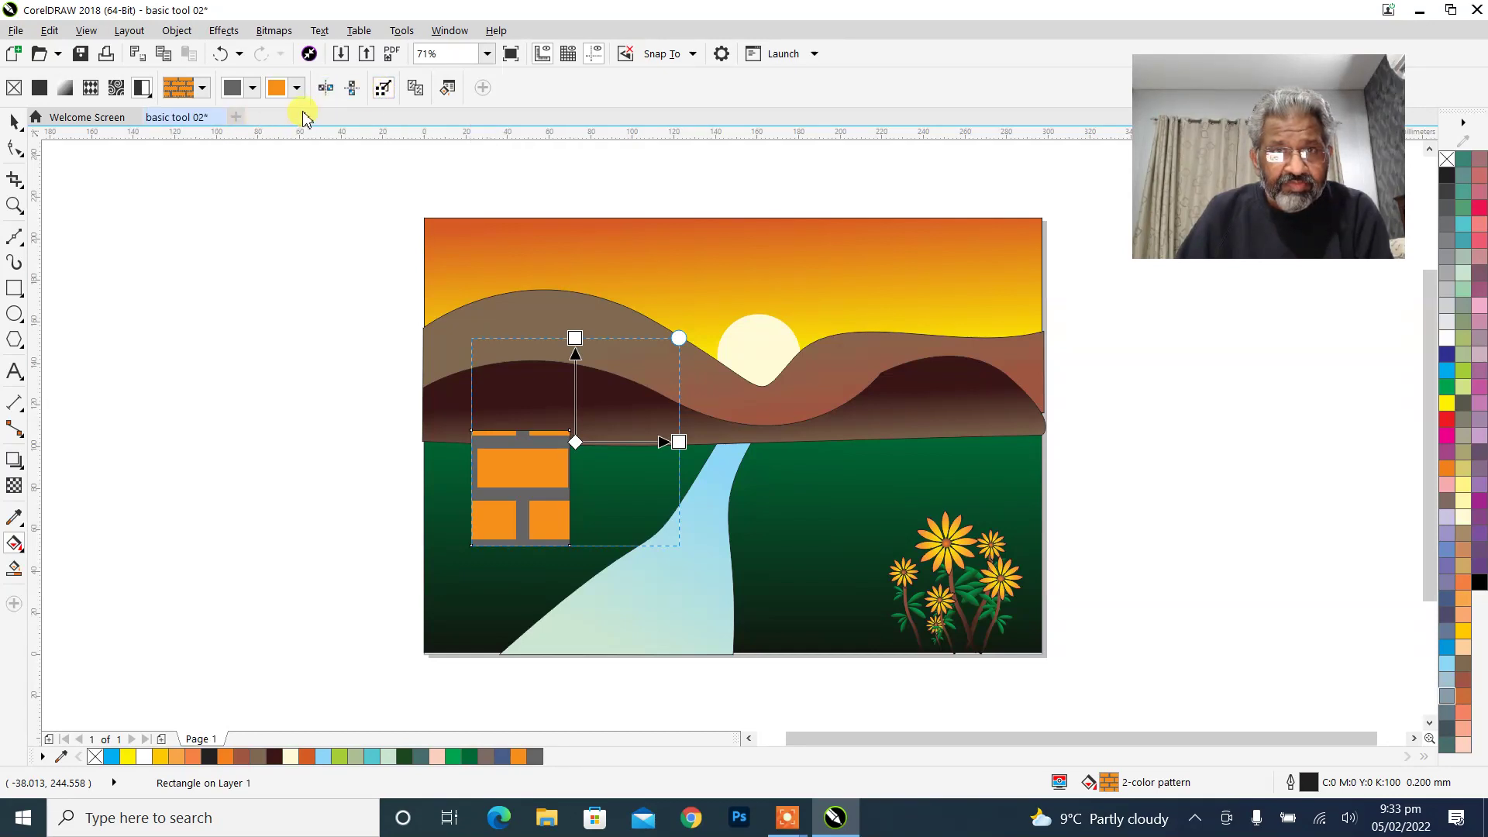
click(448, 88)
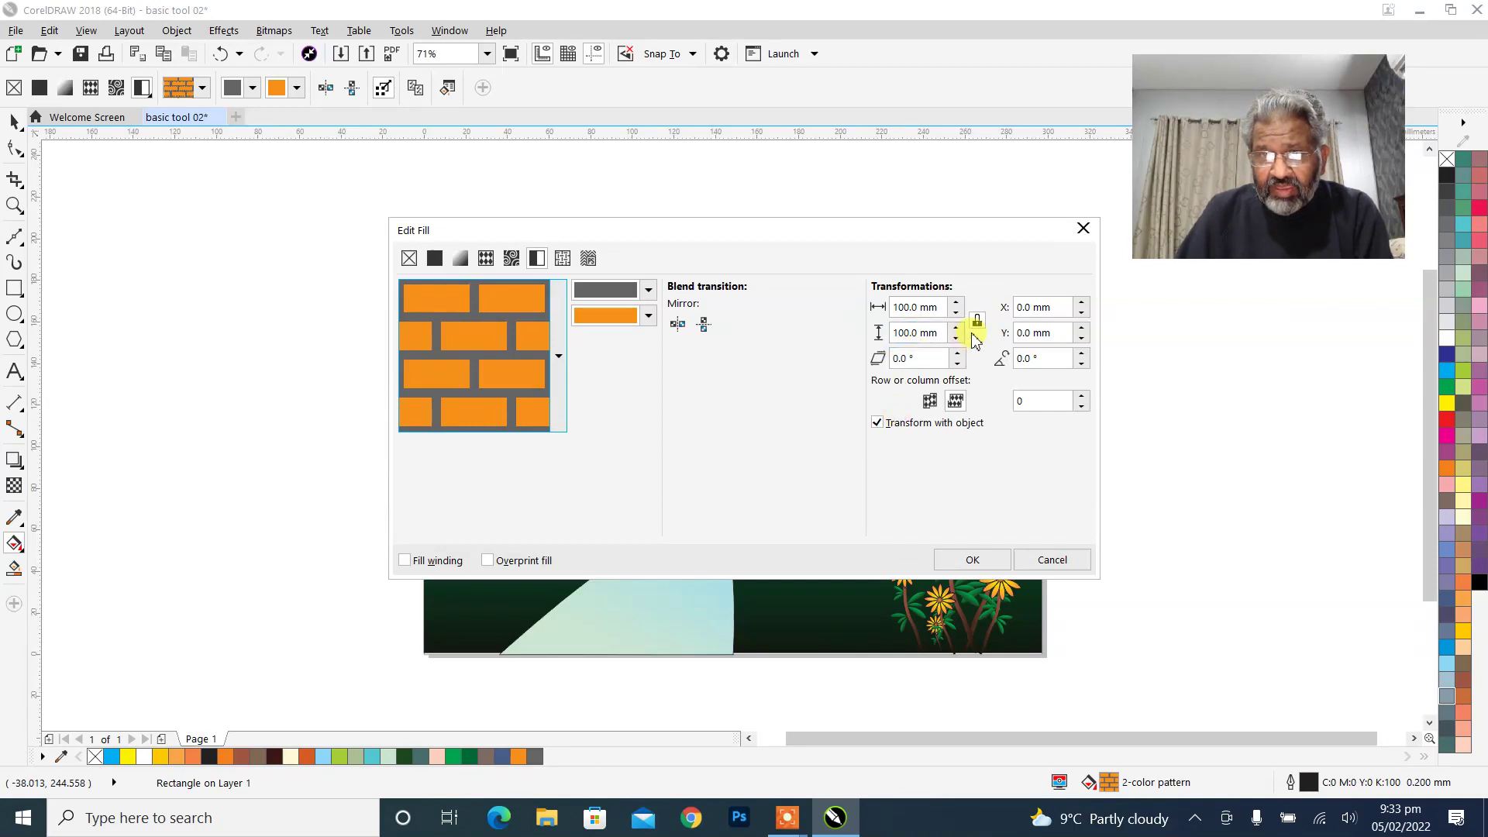
drag(903, 225, 836, 76)
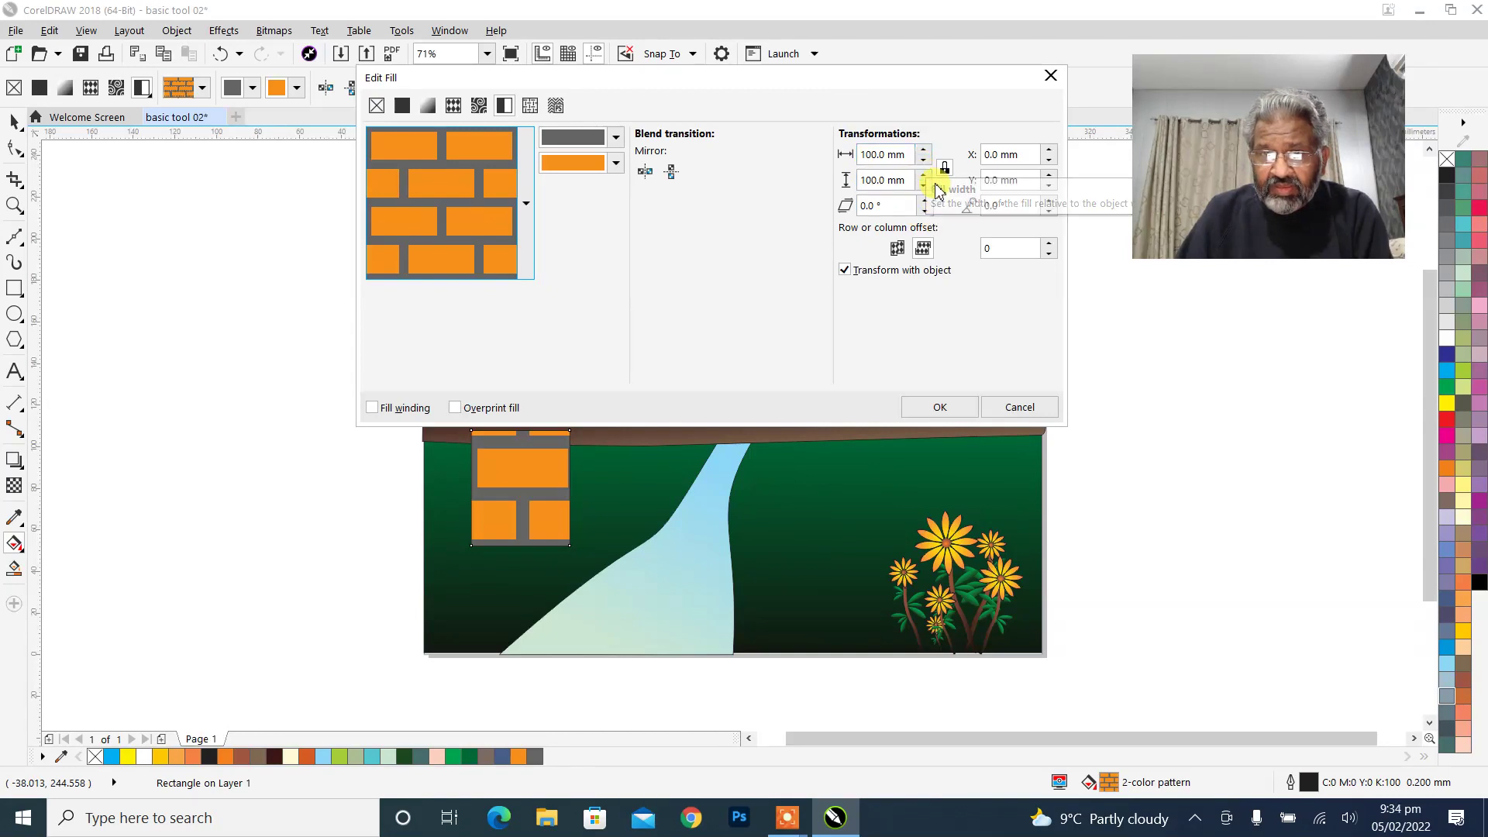
Try smaller brick pattern tile sizes with locked proportions, including 91 mm, 2.54 mm and 5 mm.
click(922, 162)
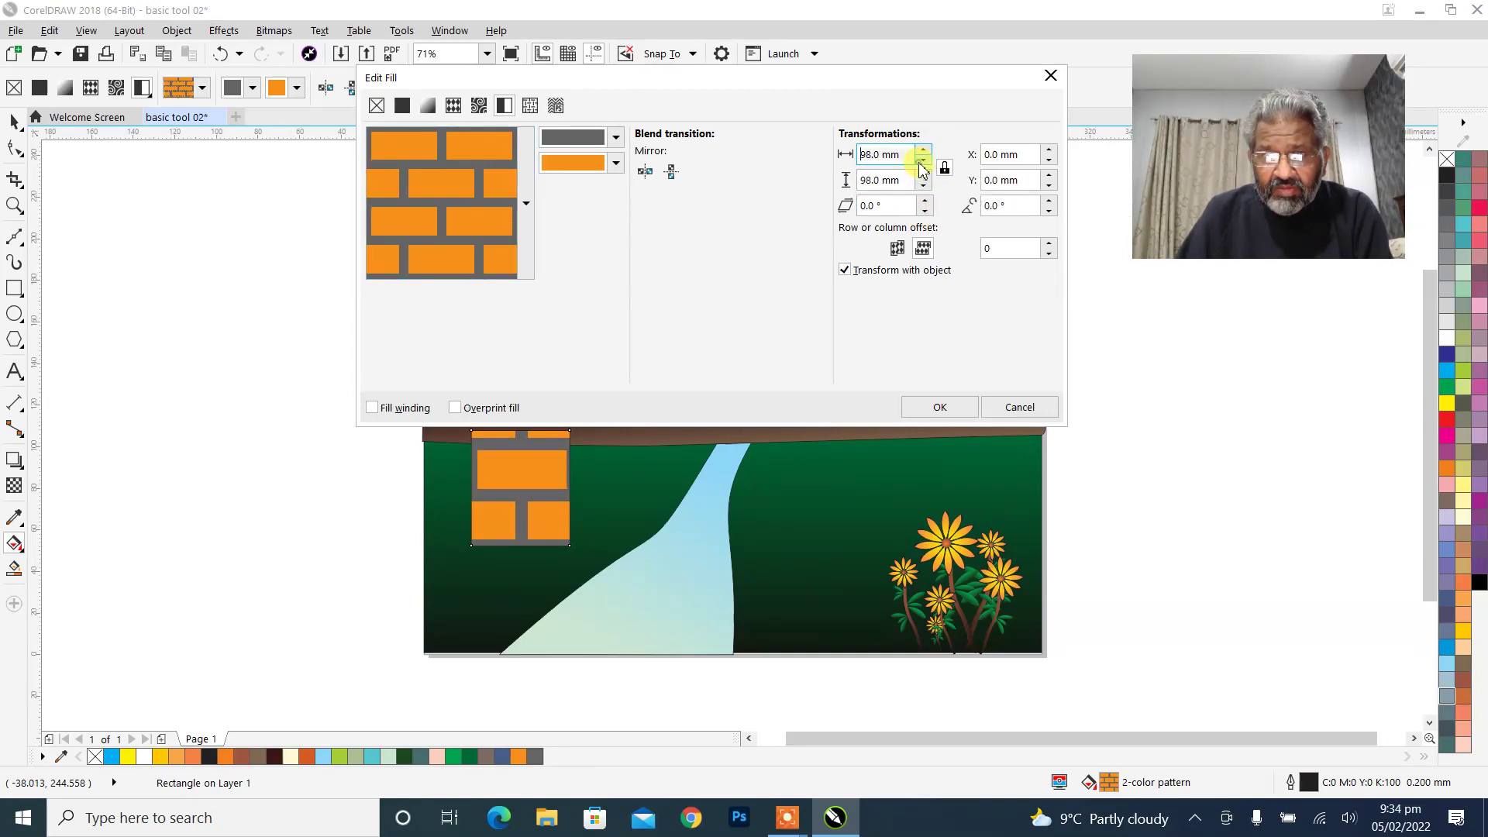
click(922, 161)
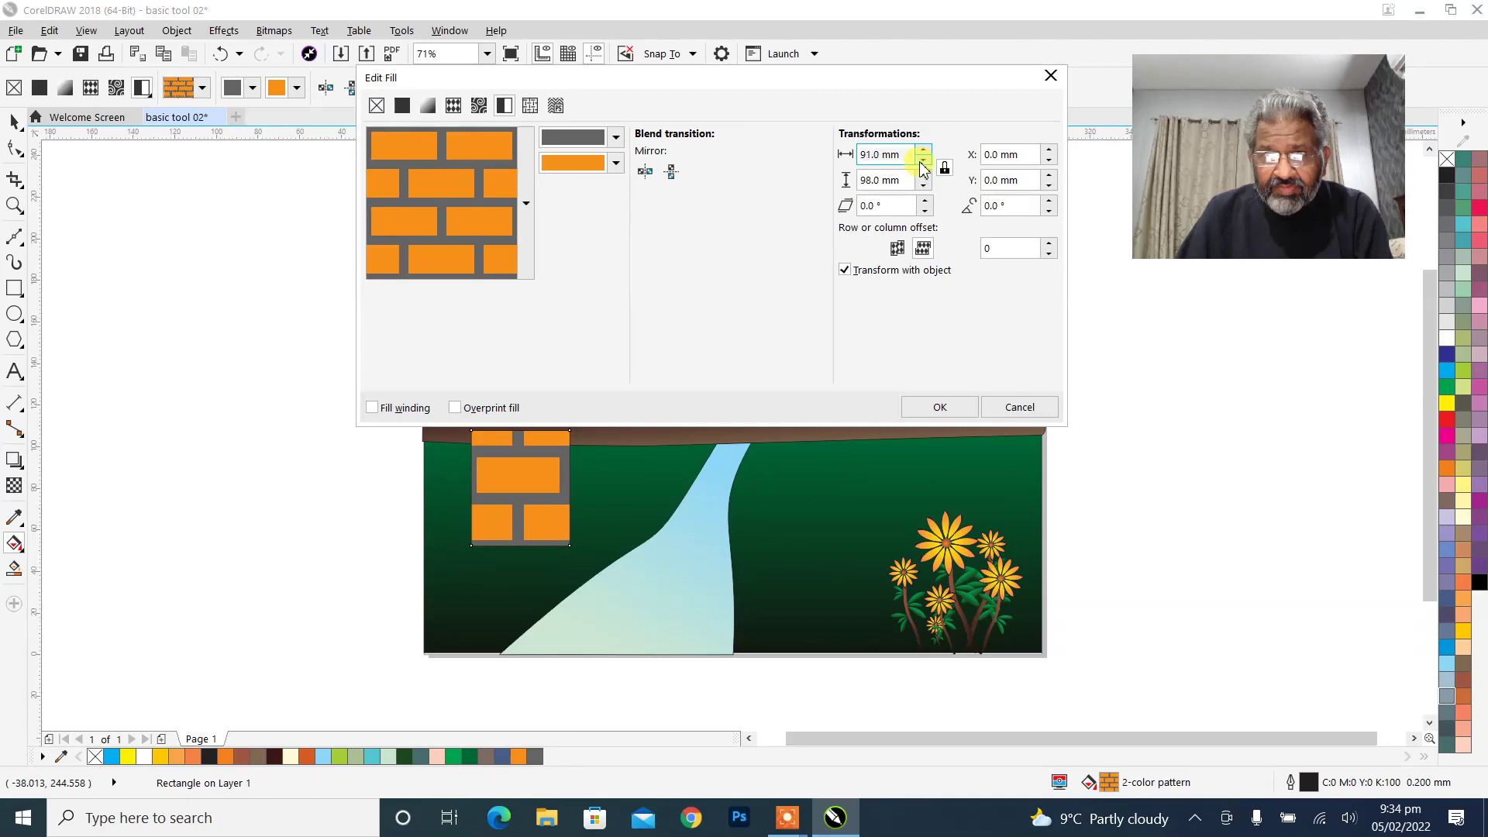
double_click(903, 155)
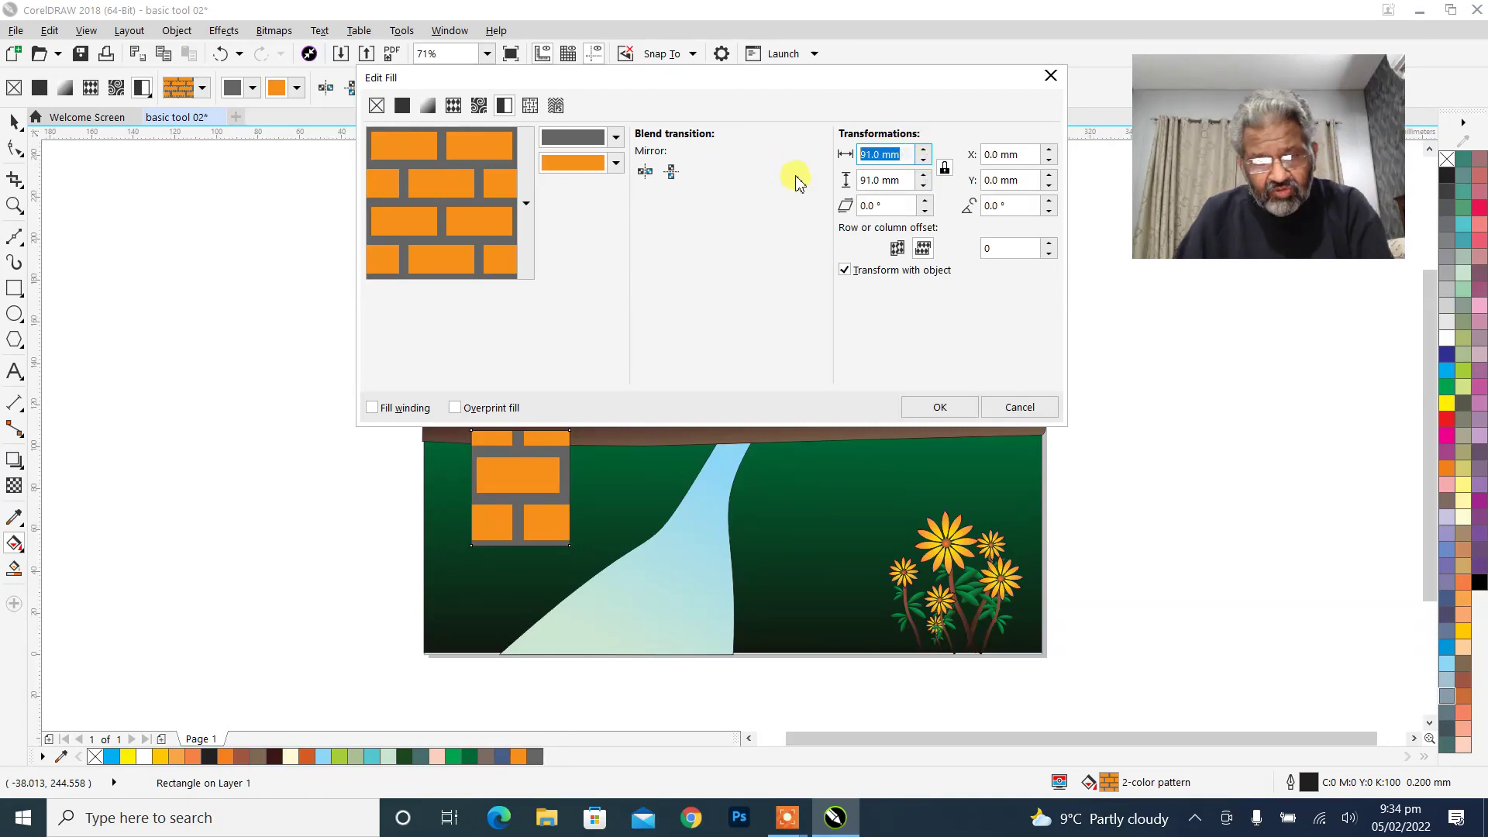
text(1)
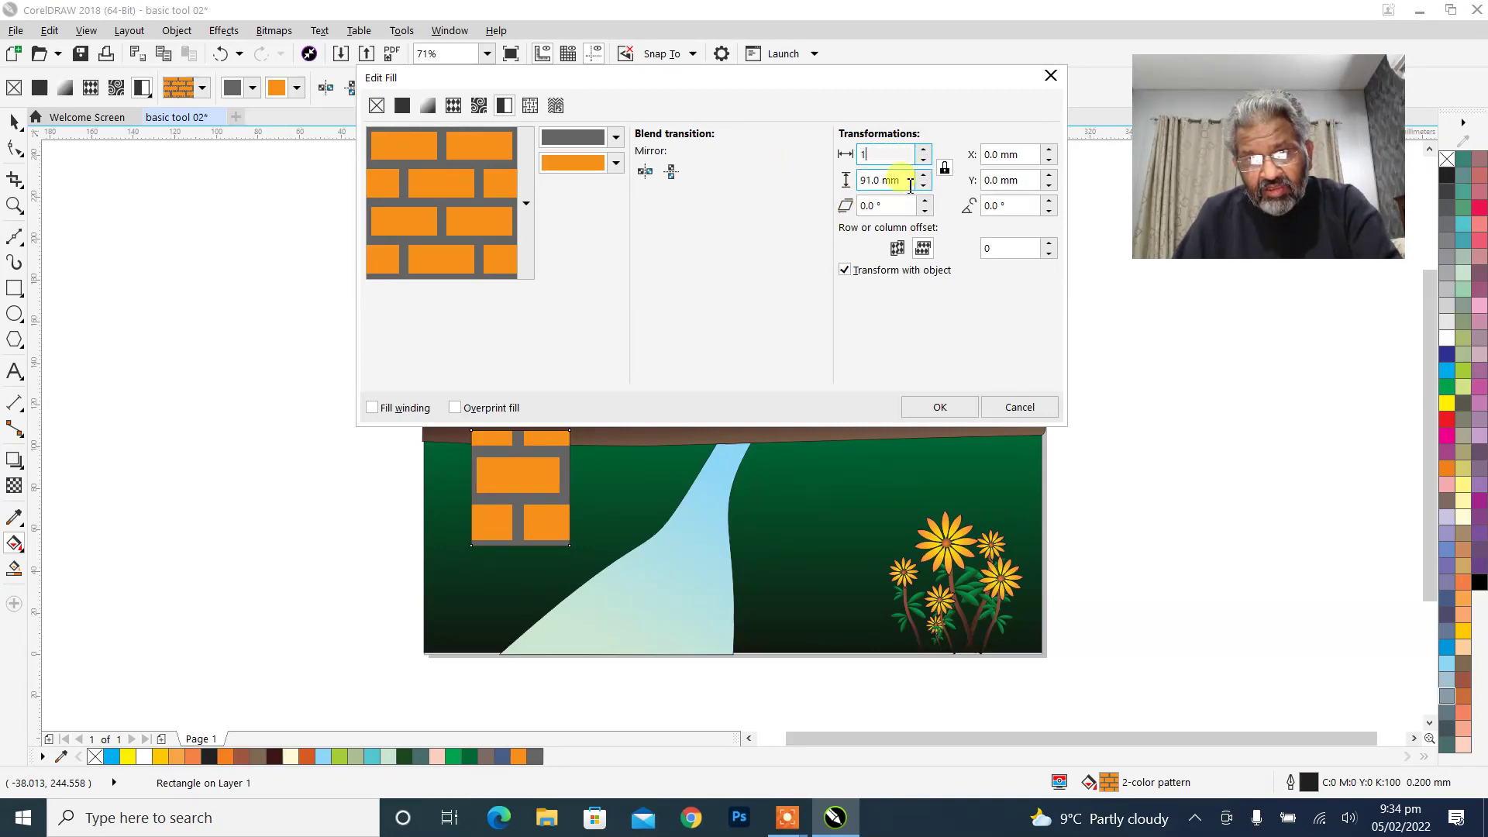
key(Tab)
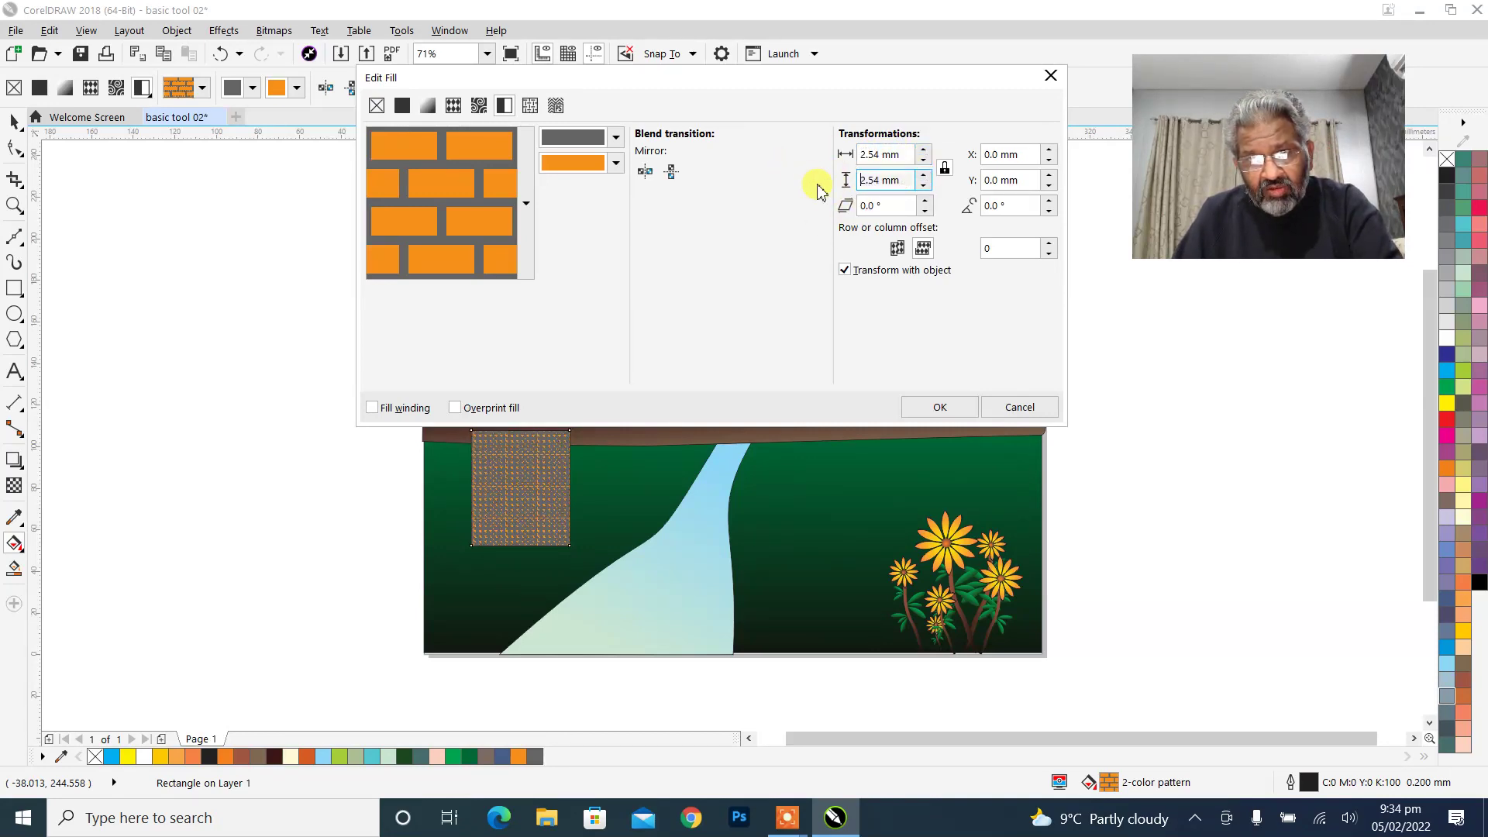
double_click(902, 155)
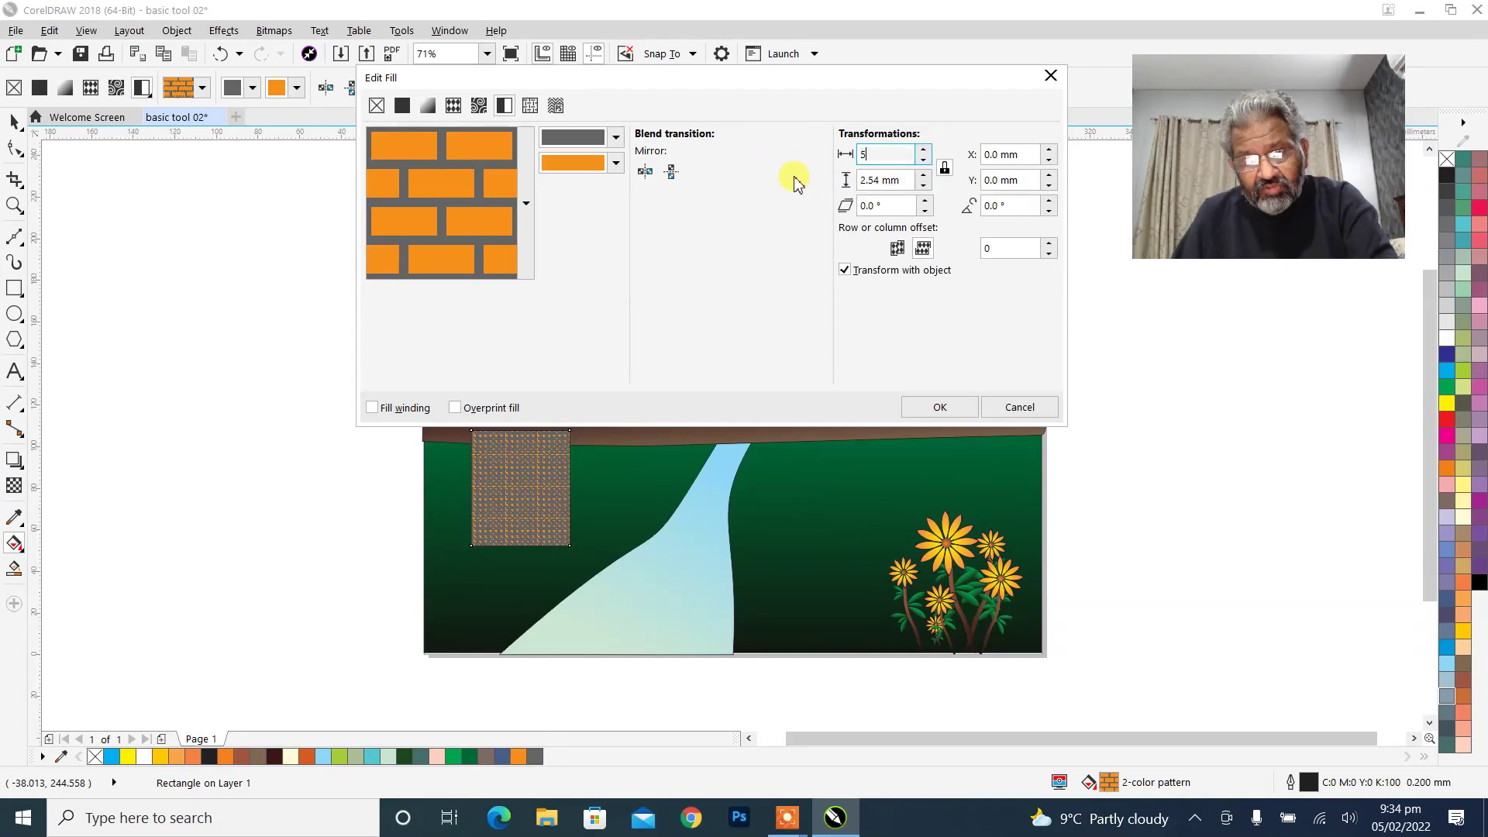
text(5)
click(886, 179)
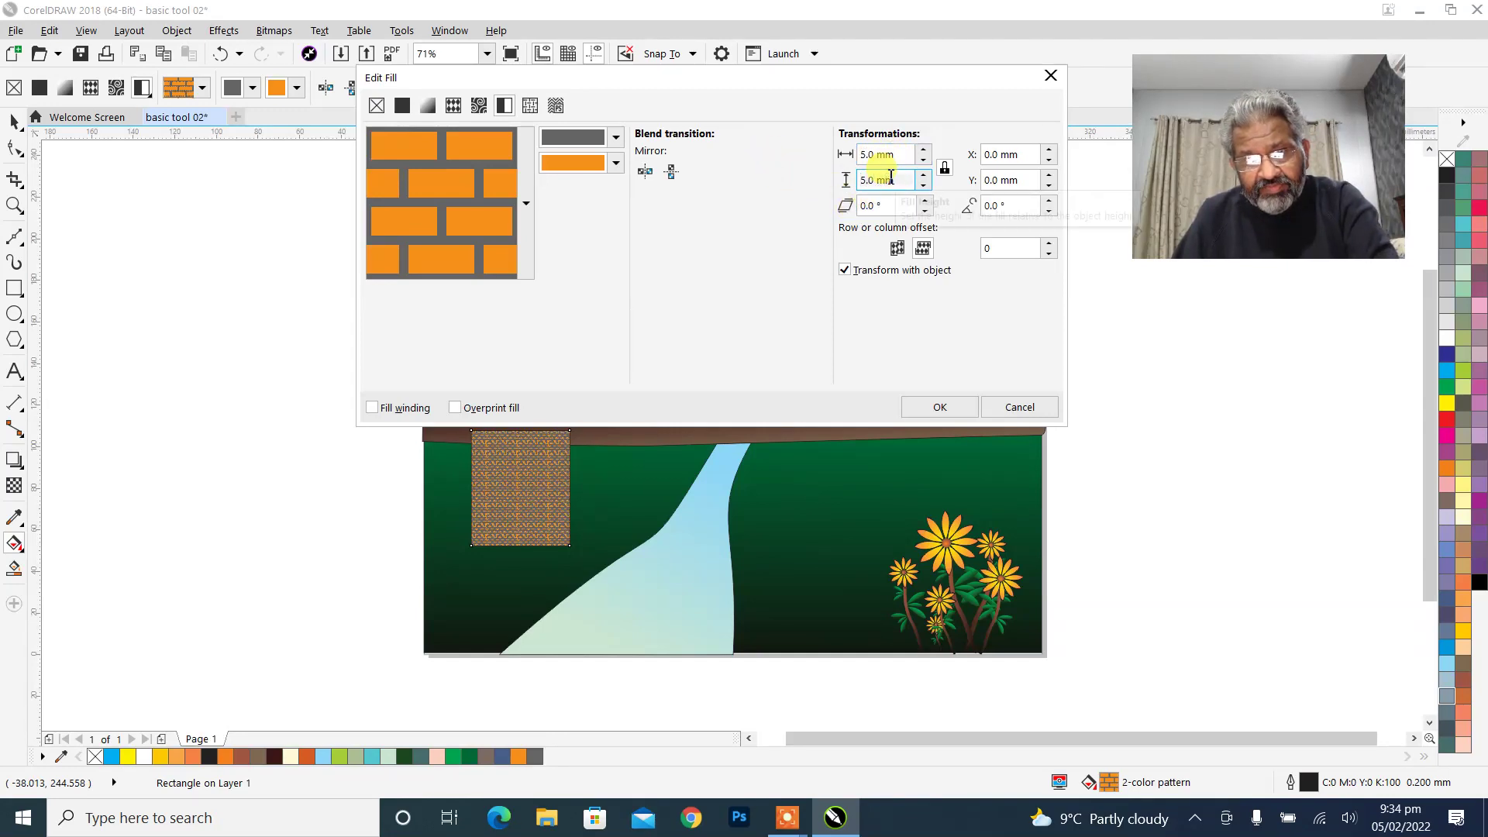
Set the brick pattern tile size to 22 mm, reduce it further for finer bricks, and apply the fill settings.
double_click(884, 154)
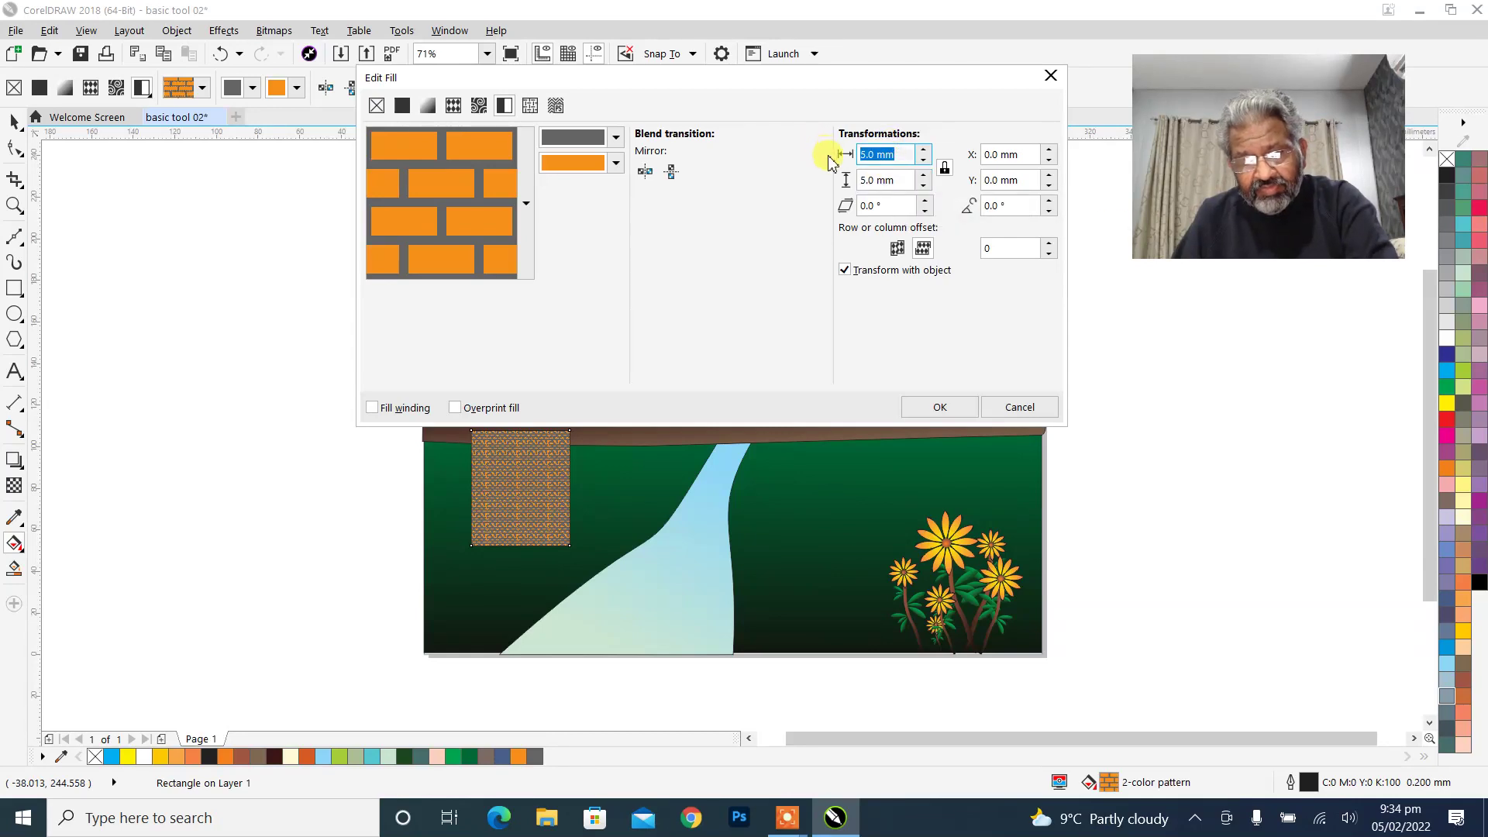
text(22)
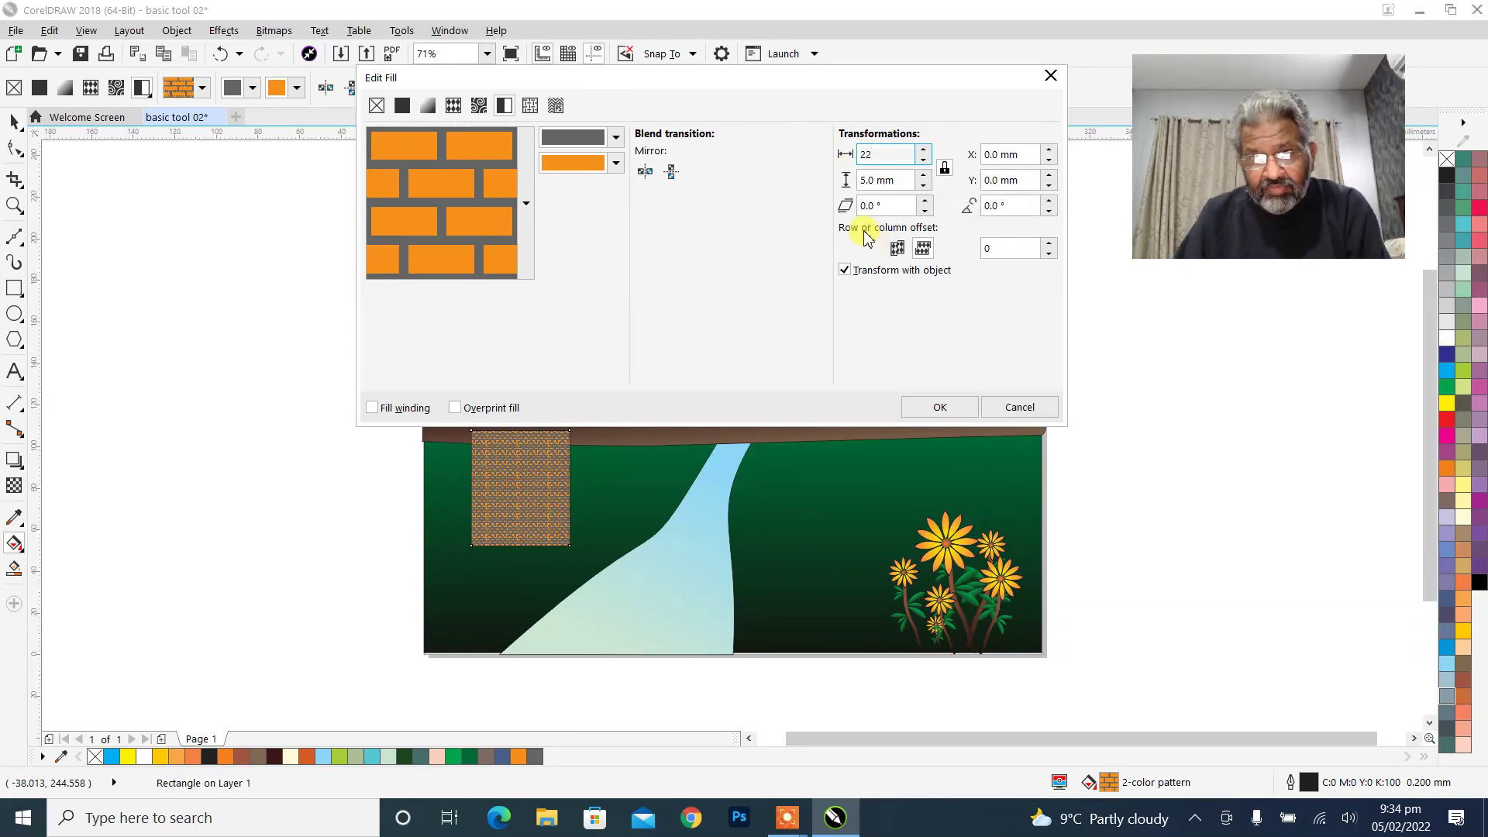
click(899, 206)
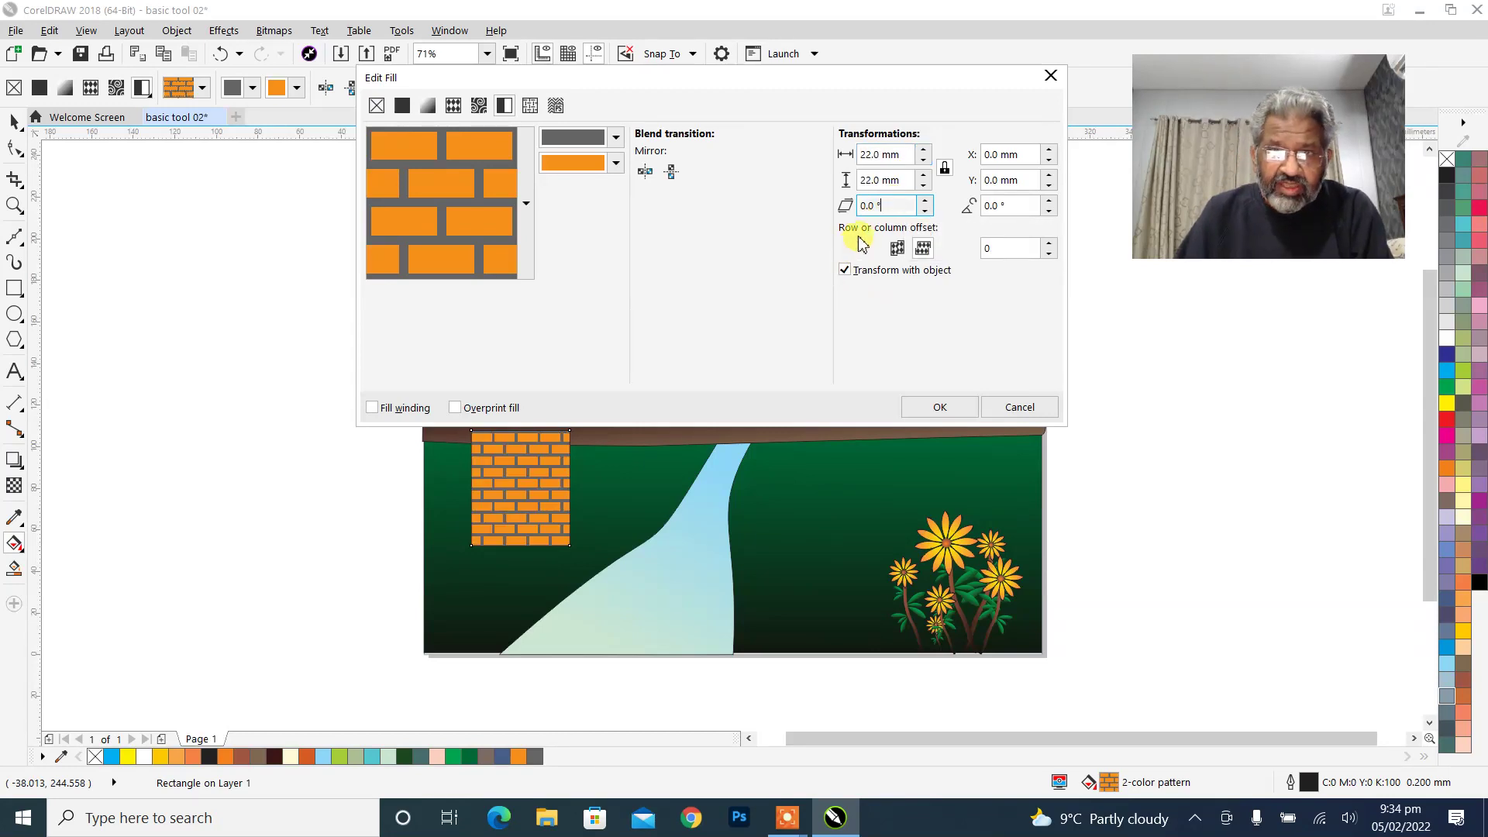
double_click(881, 181)
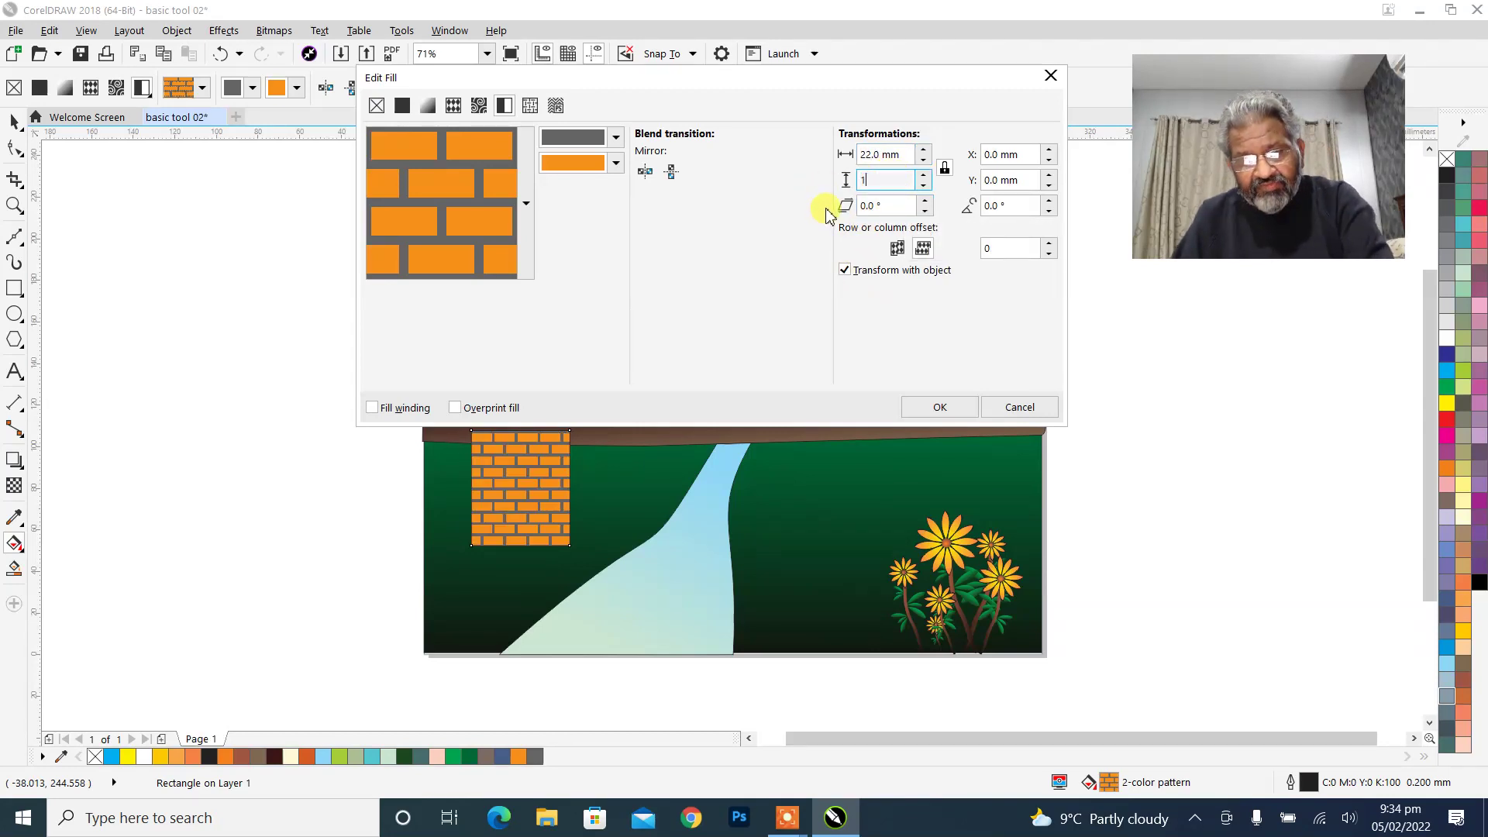
key(Return)
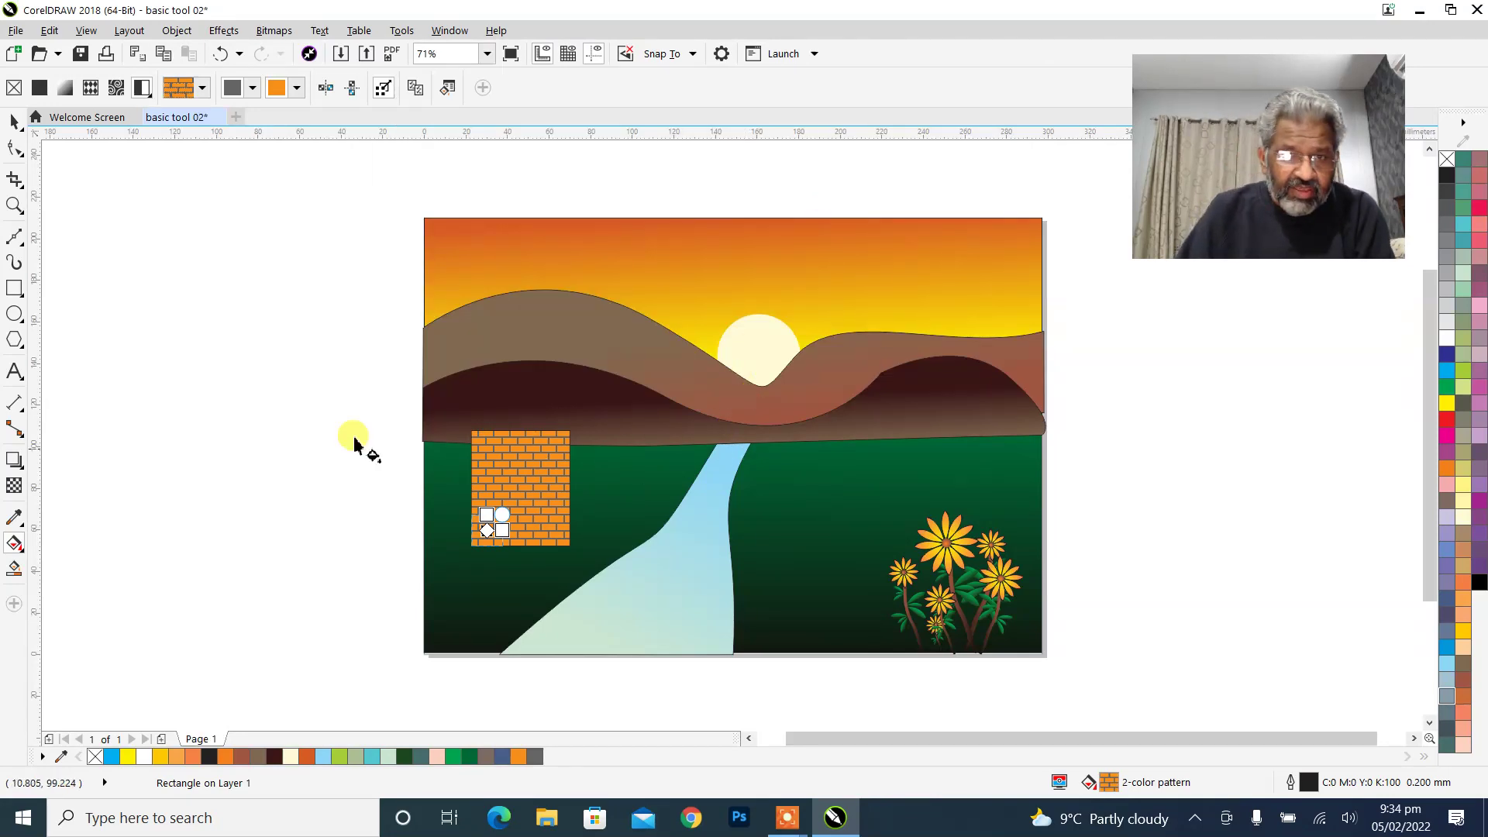
Enlarge the brick rectangle slightly from its upper-right corner, and deselect it.
click(13, 122)
click(149, 271)
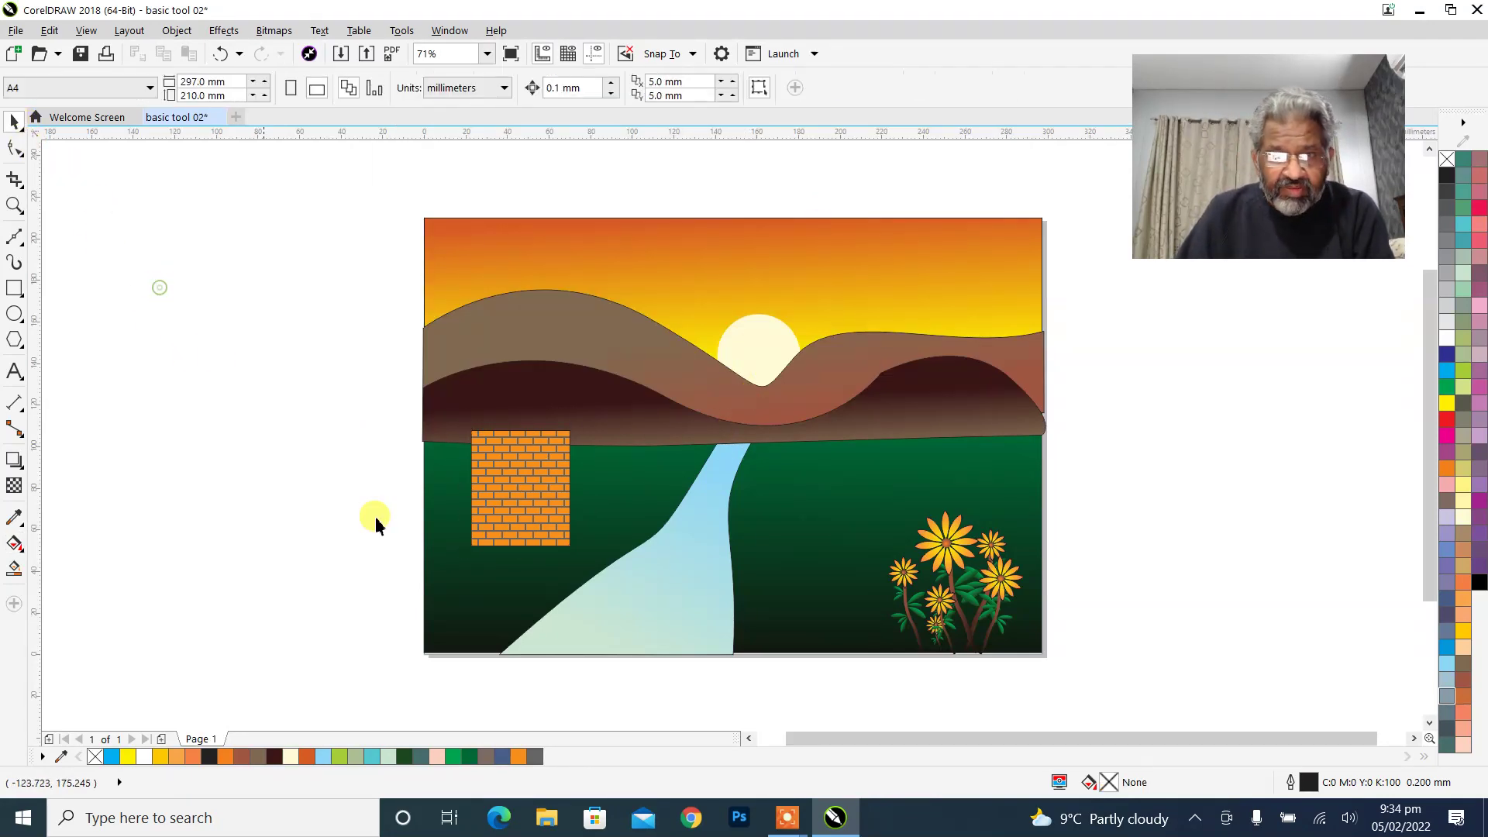
click(495, 512)
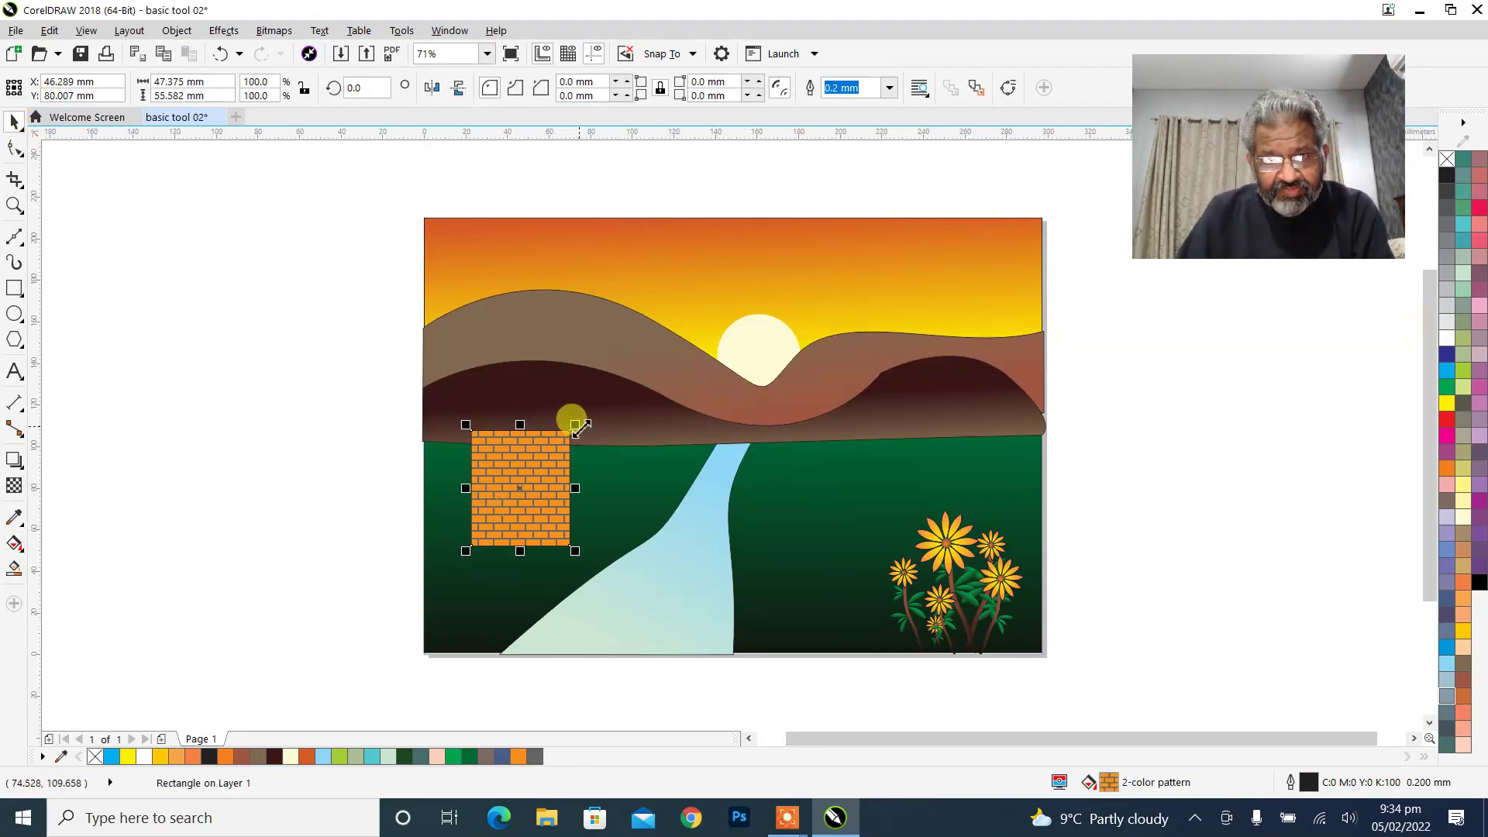
mouse_move(572, 424)
mouse_down()
mouse_move(596, 418)
mouse_move(578, 421)
mouse_up()
click(346, 511)
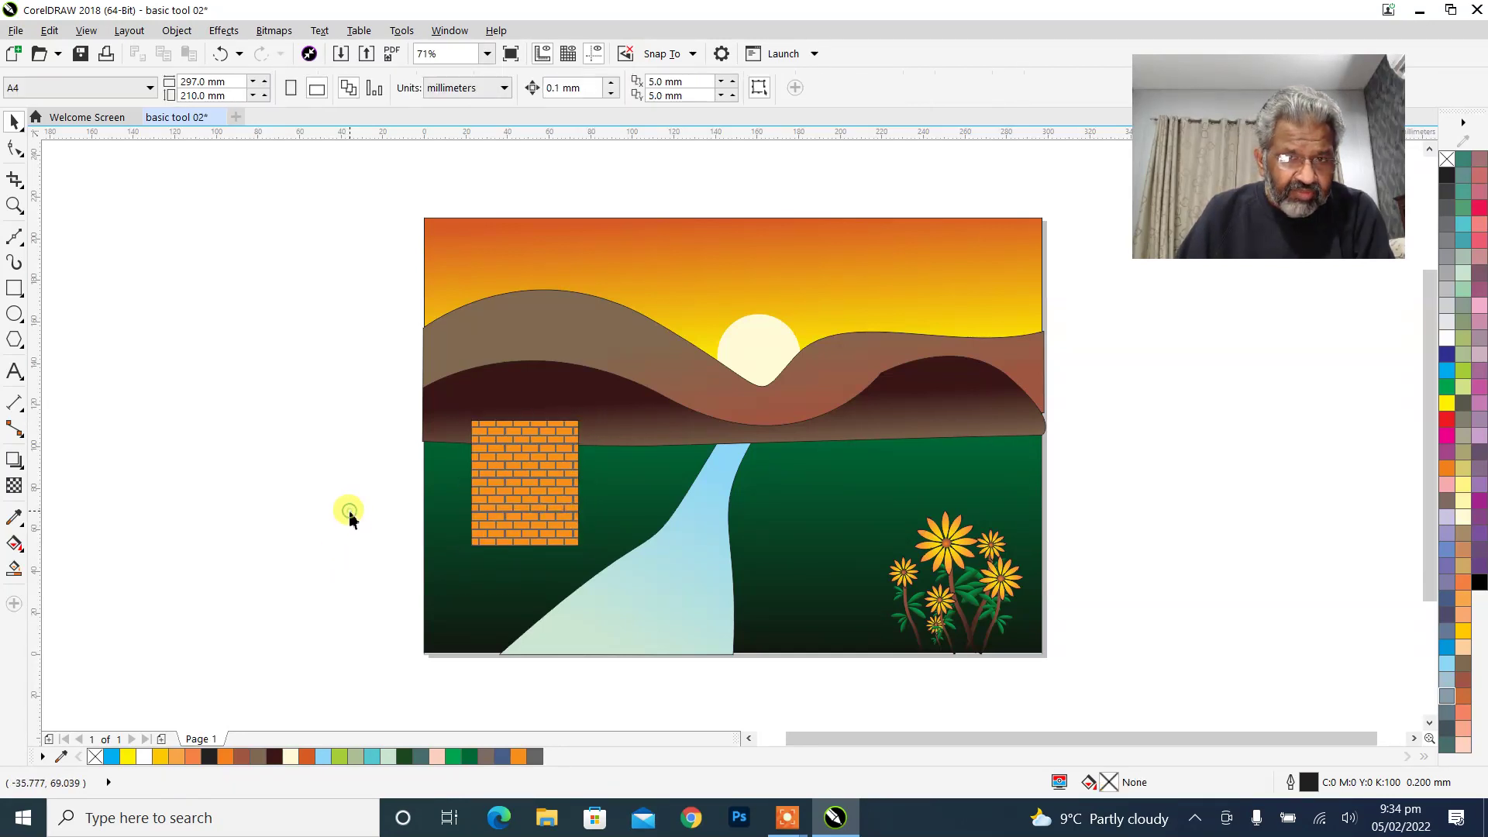
Draw a door rectangle about 16.4 × 31.7 mm at the base of the brick wall, and center it between the wall's sides.
click(15, 288)
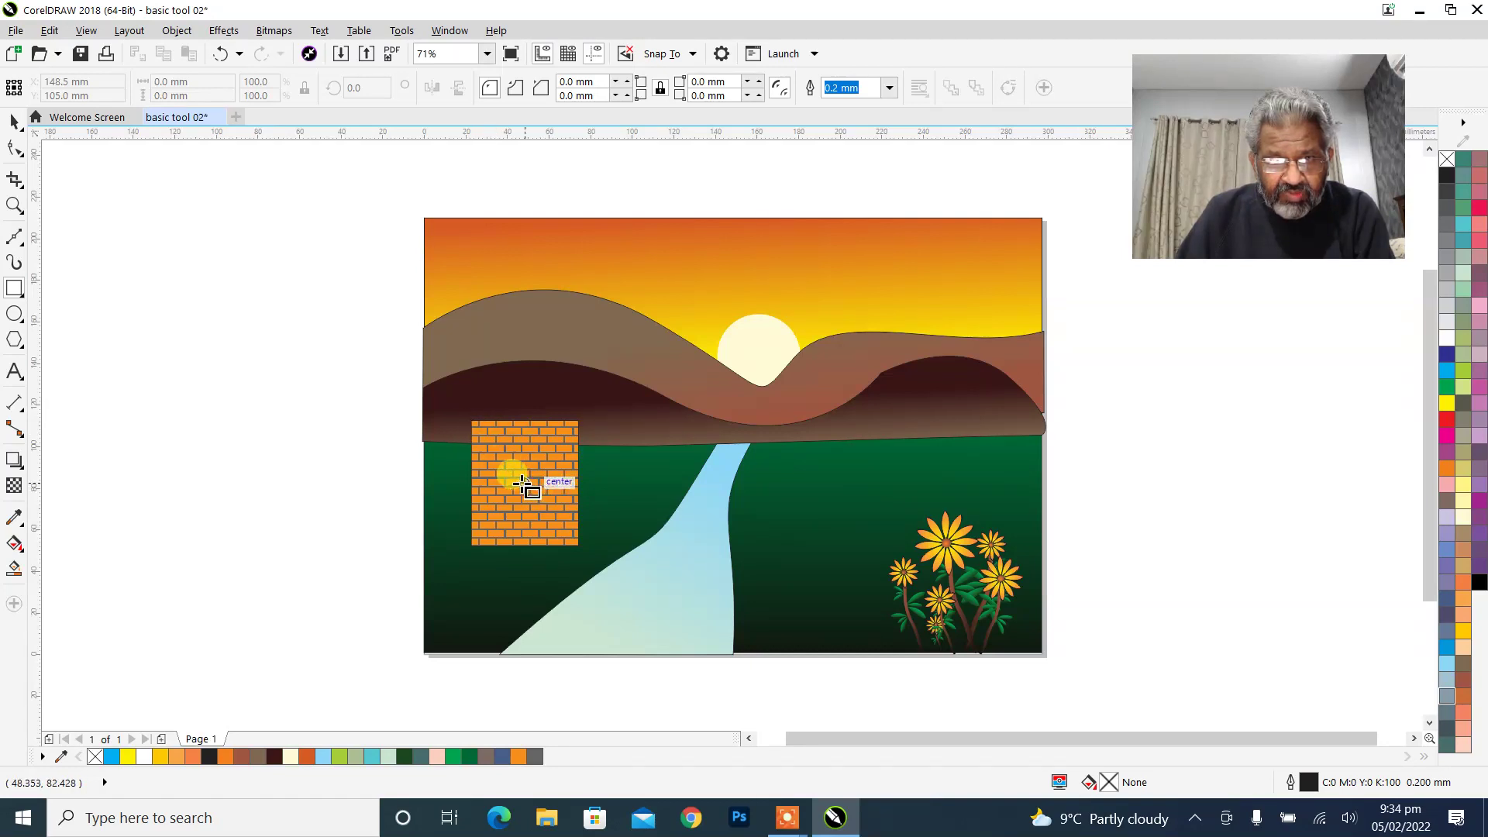
drag(509, 481, 544, 547)
click(13, 122)
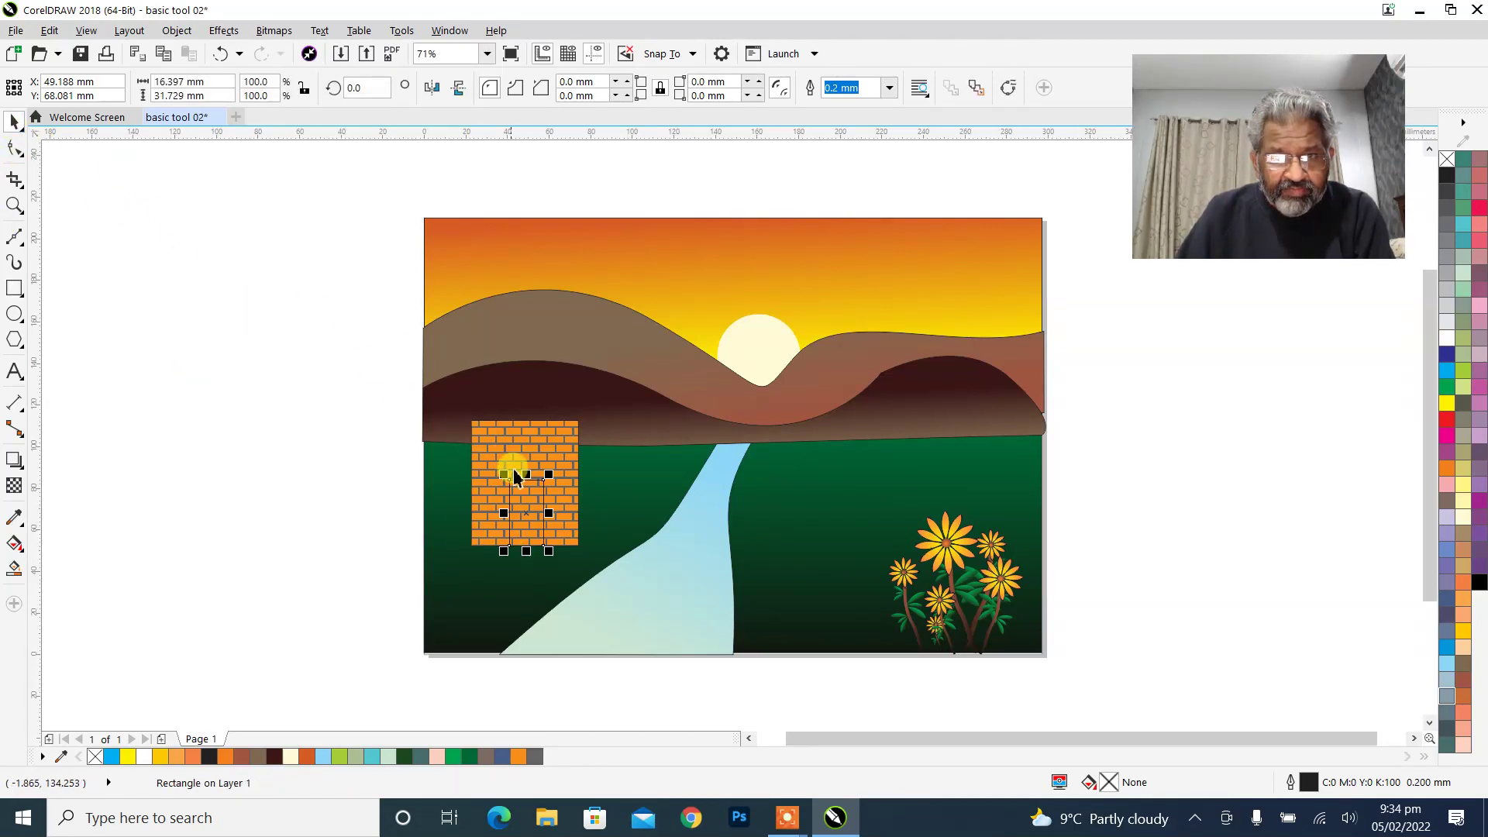
click(531, 498)
drag(531, 498, 523, 495)
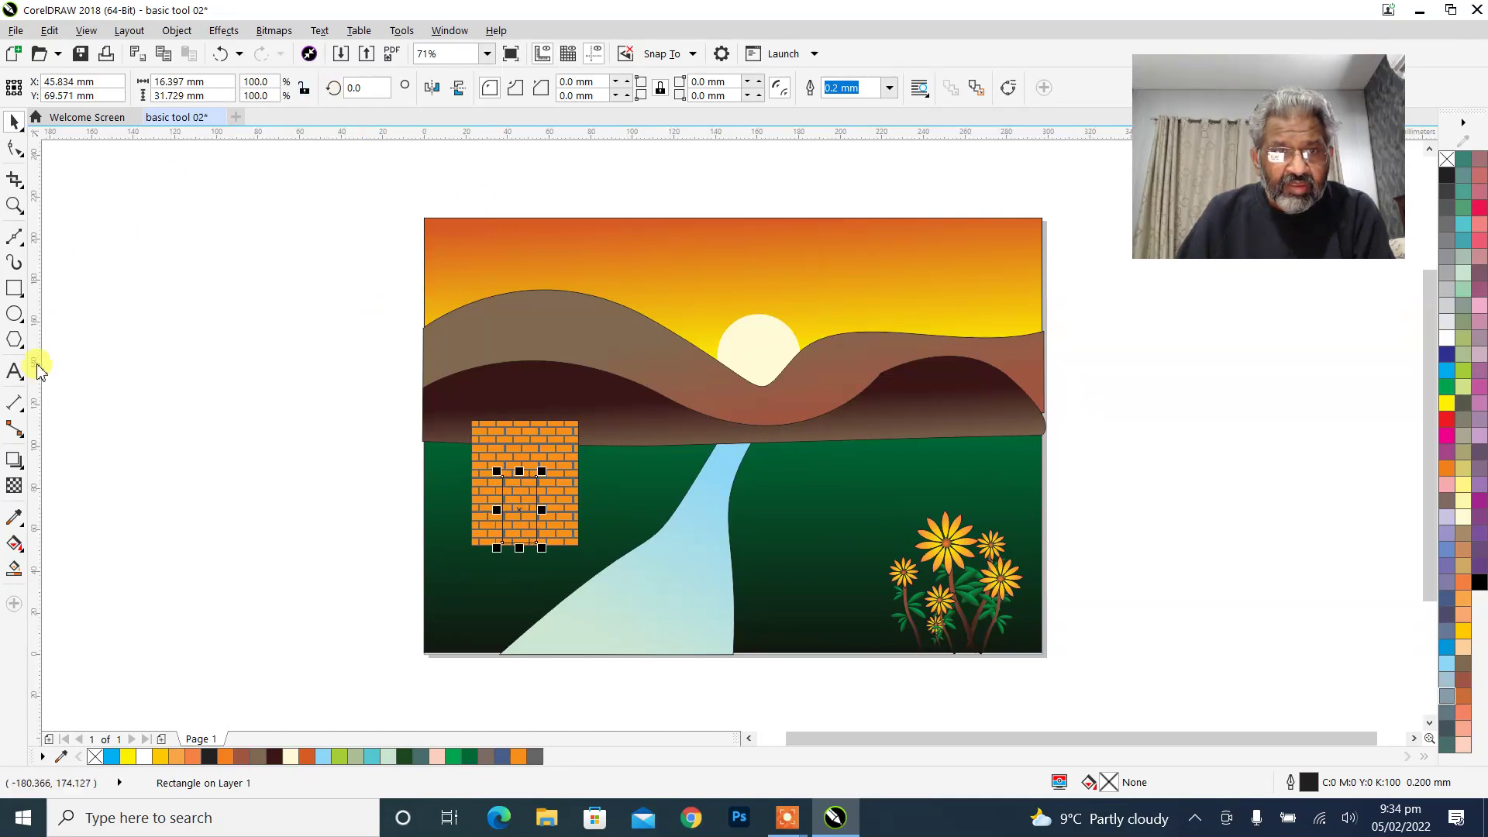
Fill the door rectangle with the black-and-yellow diagonal stripe vector pattern.
click(15, 545)
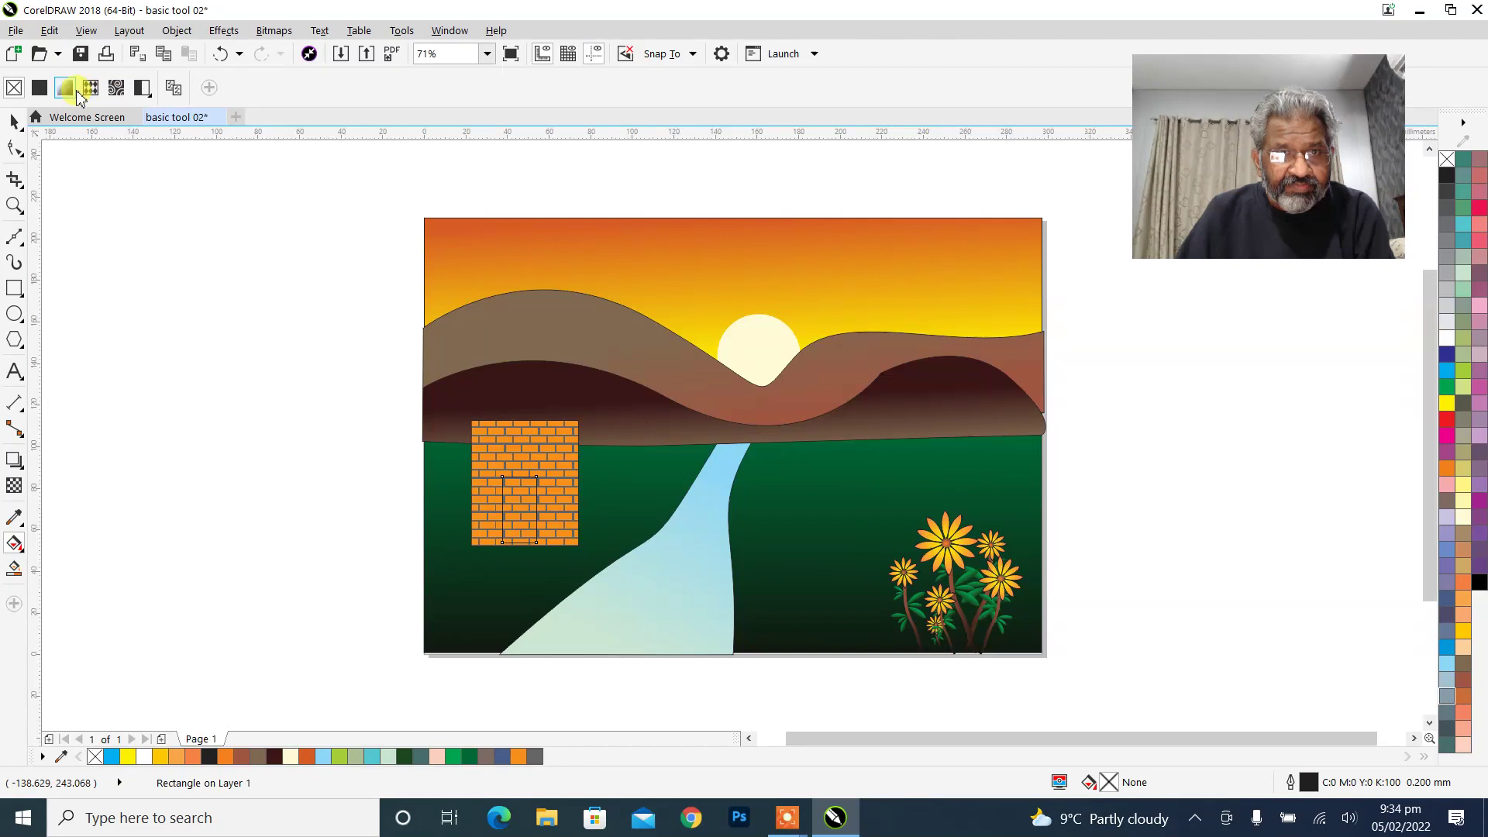
click(90, 87)
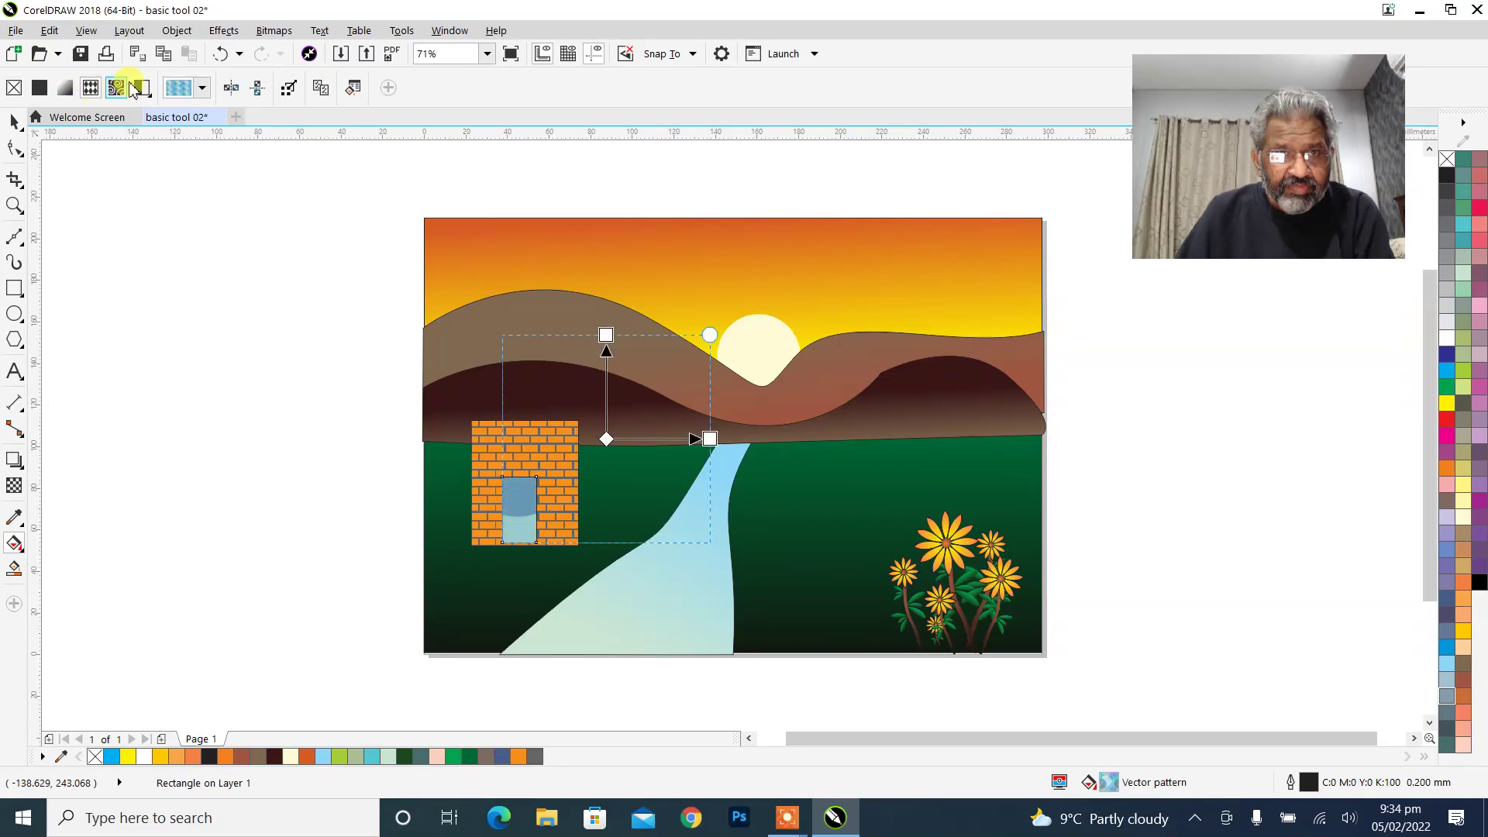
click(203, 90)
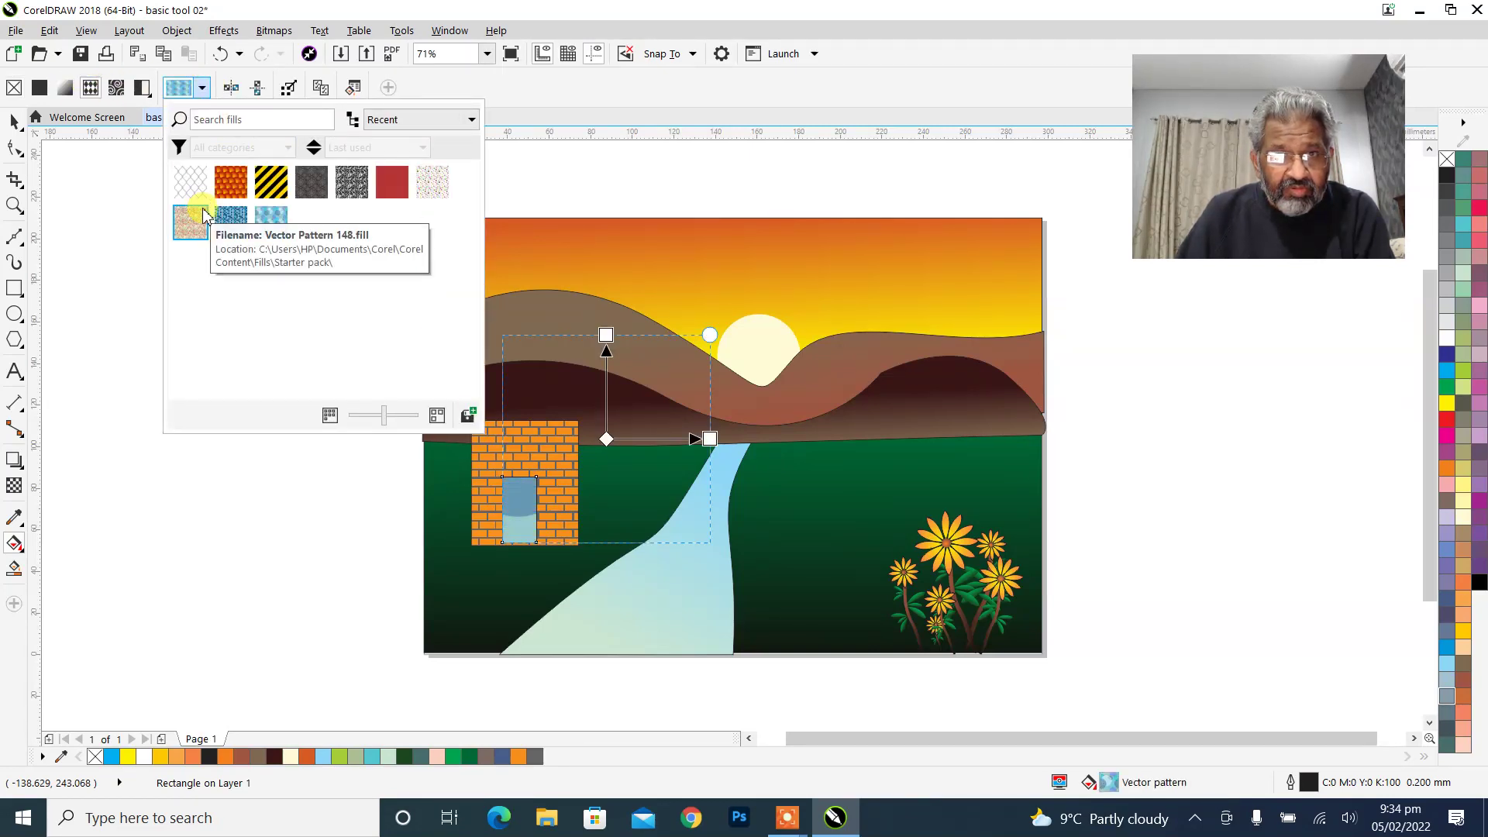
click(272, 186)
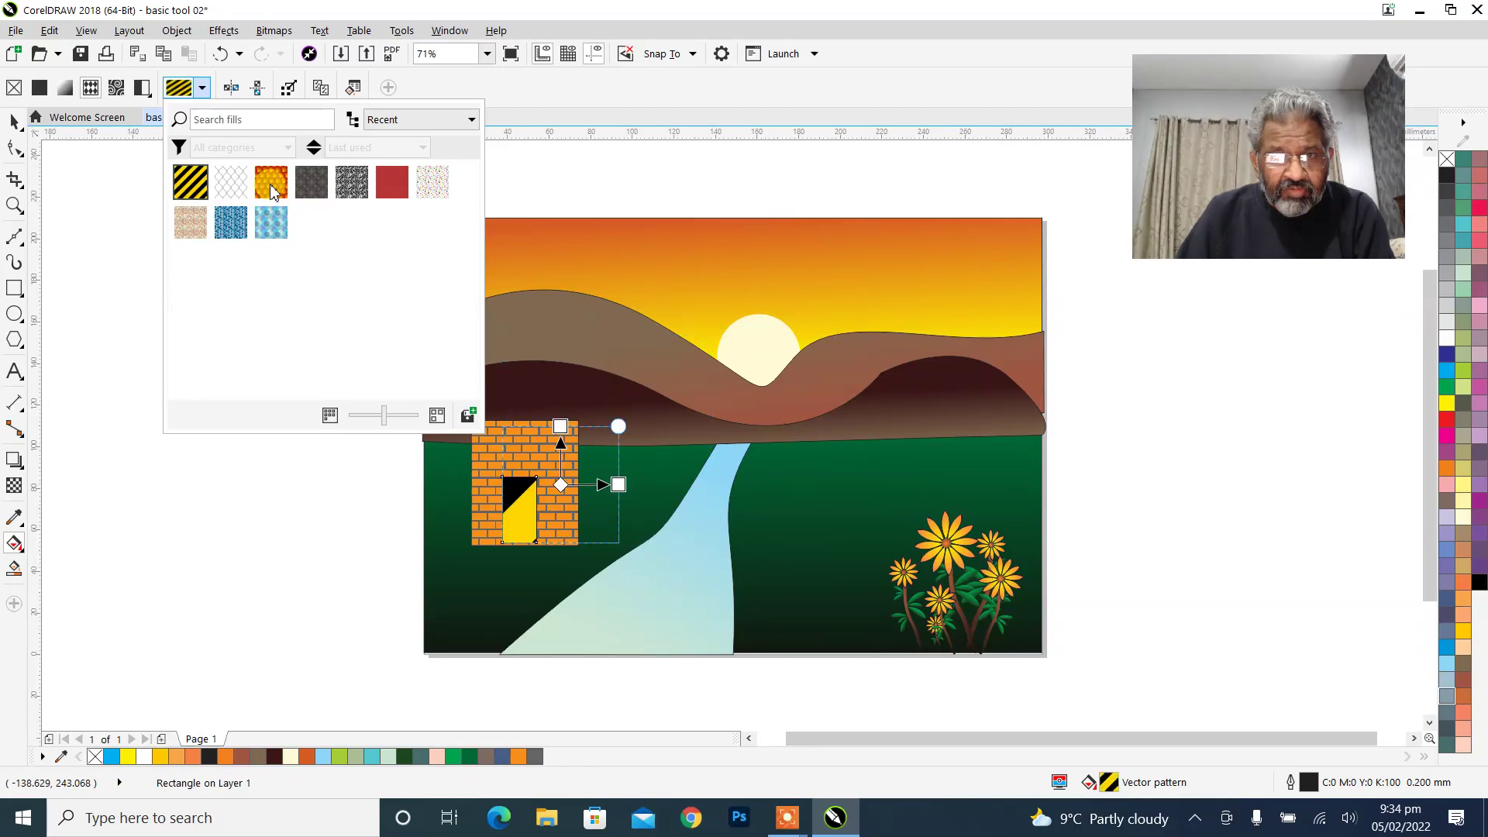
click(561, 487)
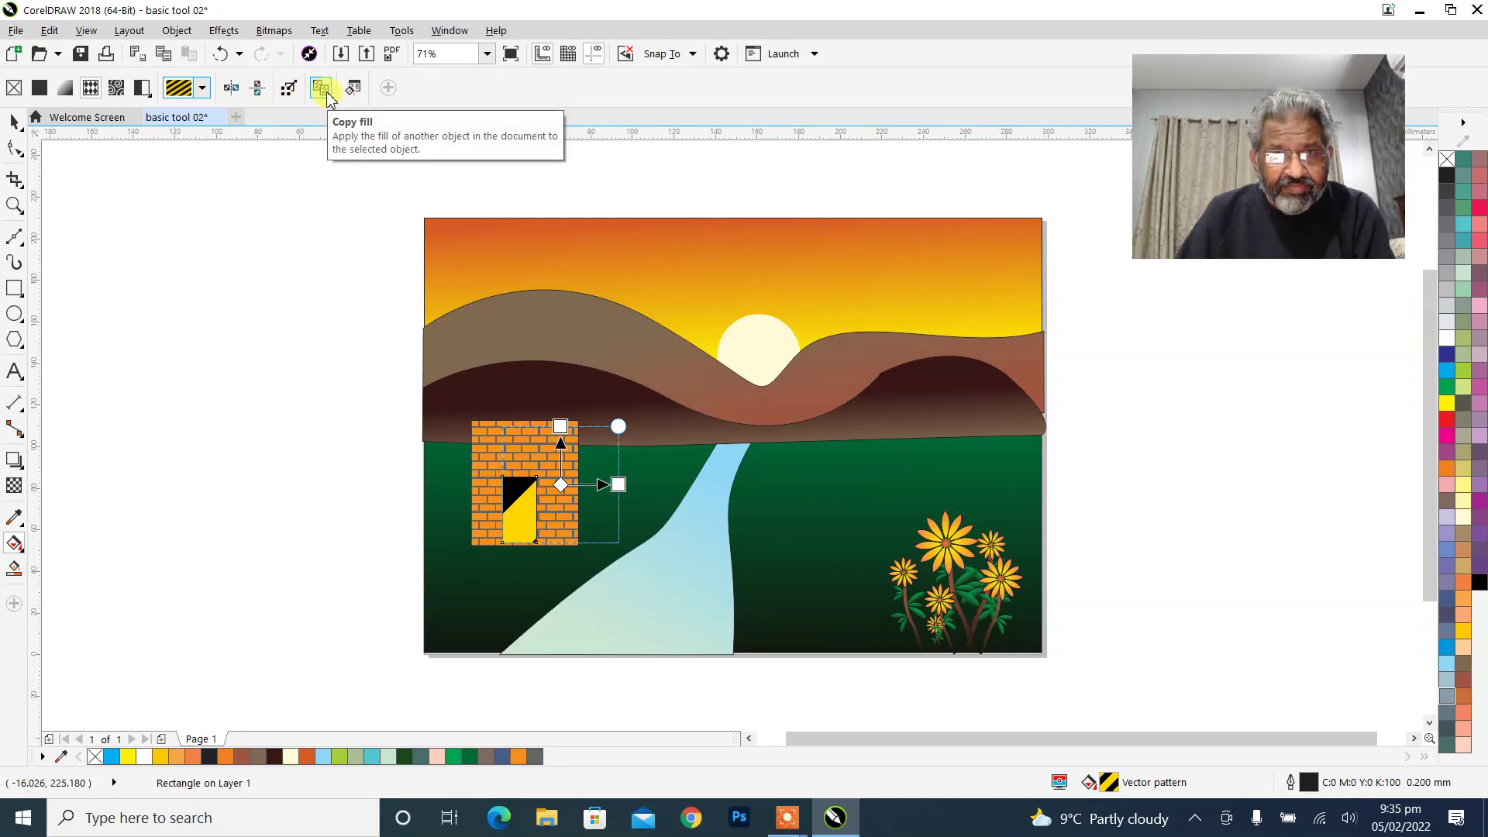
right_click(522, 508)
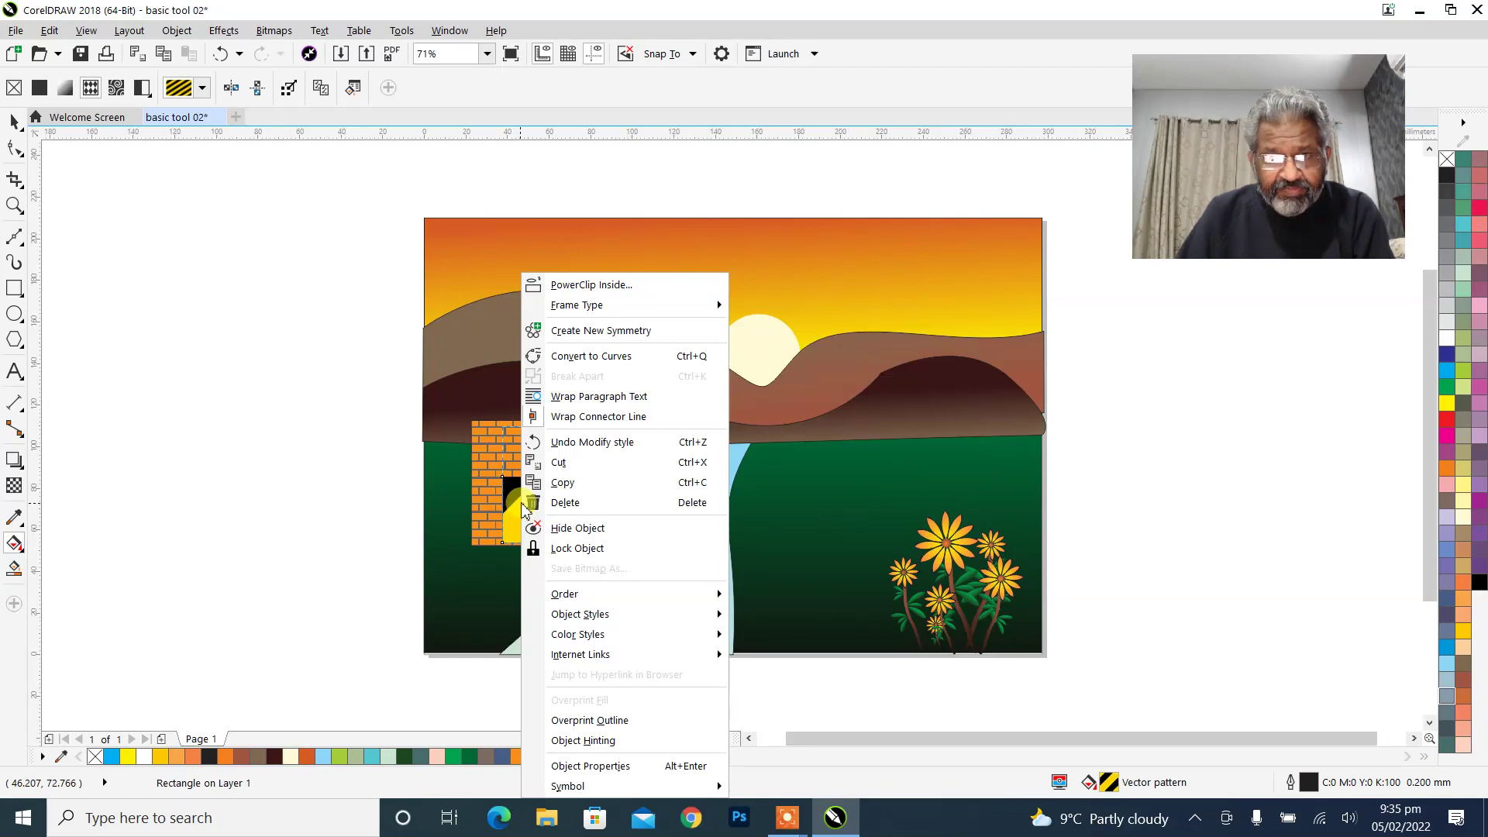
click(512, 508)
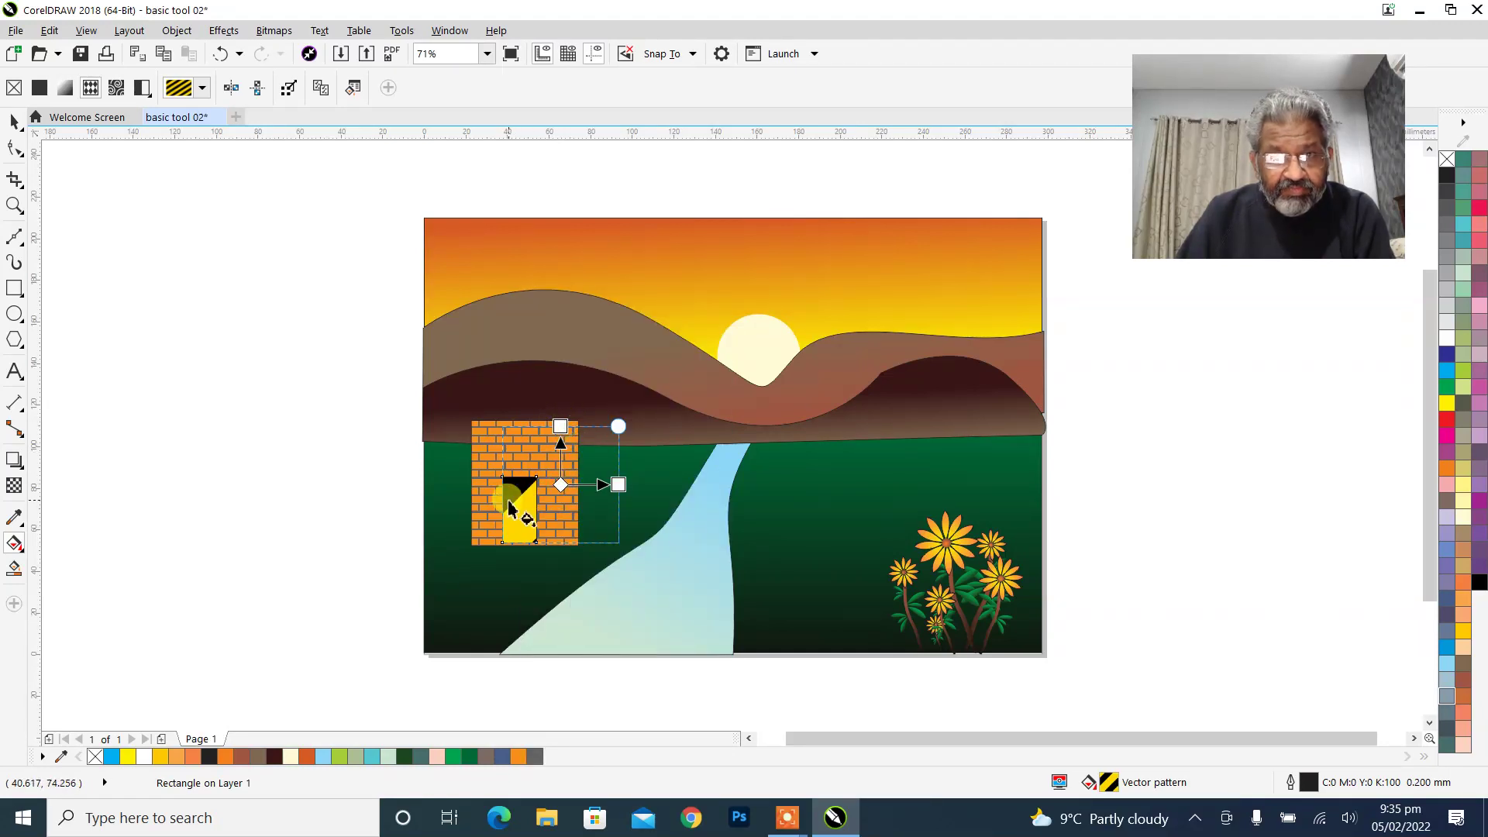
Set the door's diagonal stripe pattern tile to 11 mm and reduce it to 5 mm in width and height.
click(354, 88)
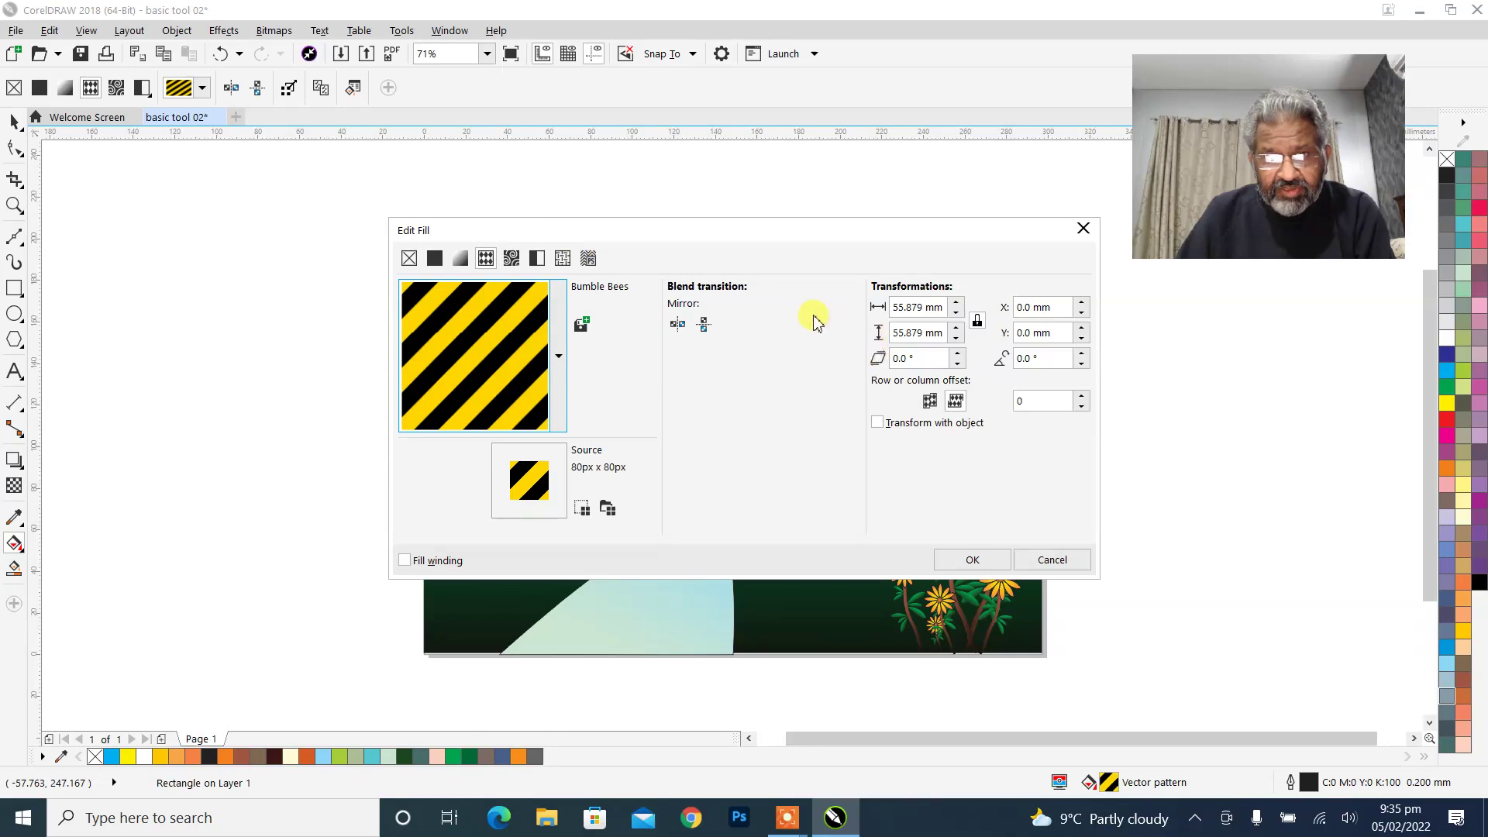
drag(944, 310, 878, 309)
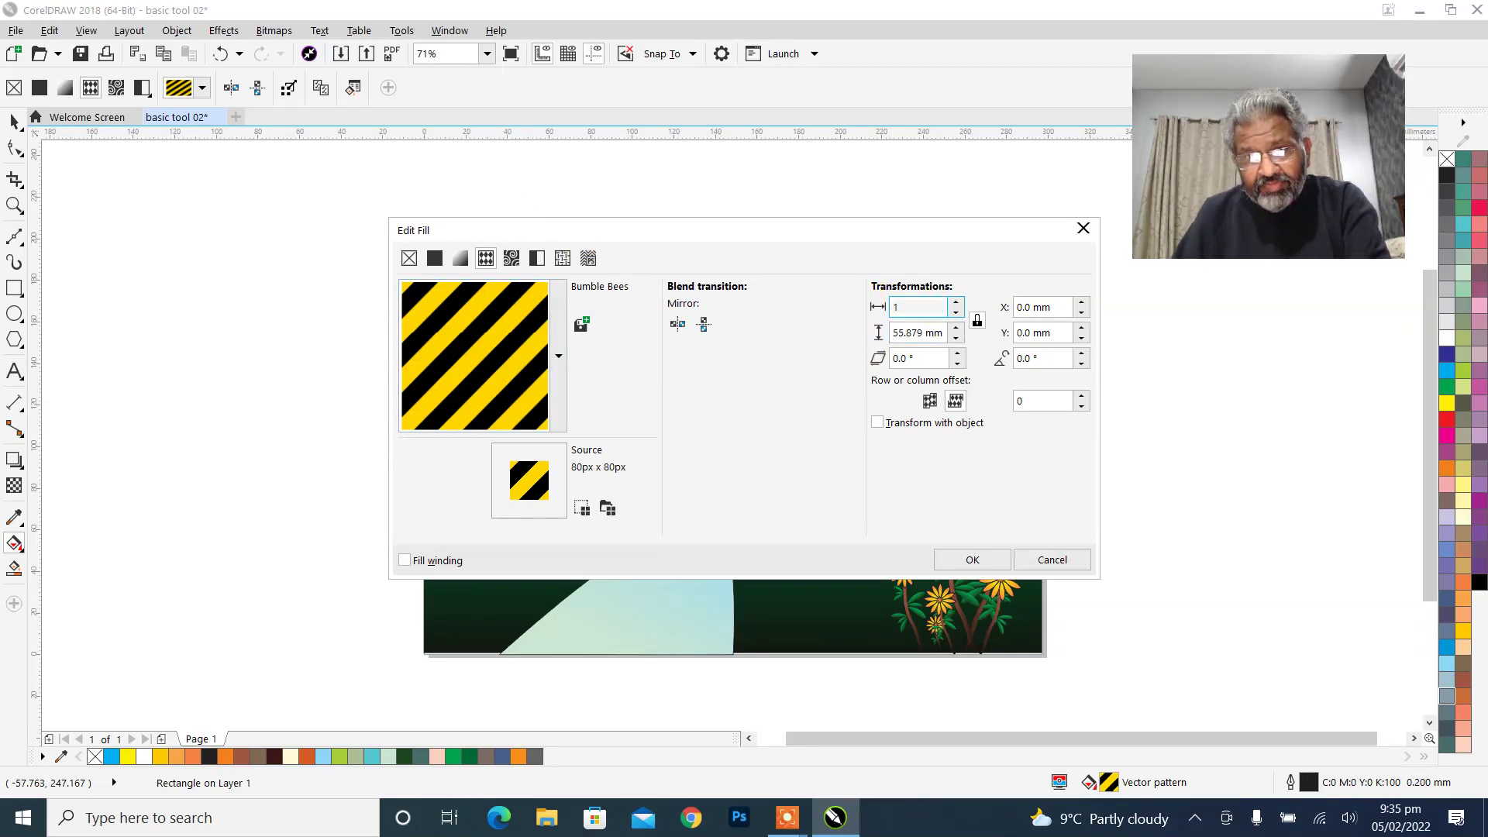
key(Tab)
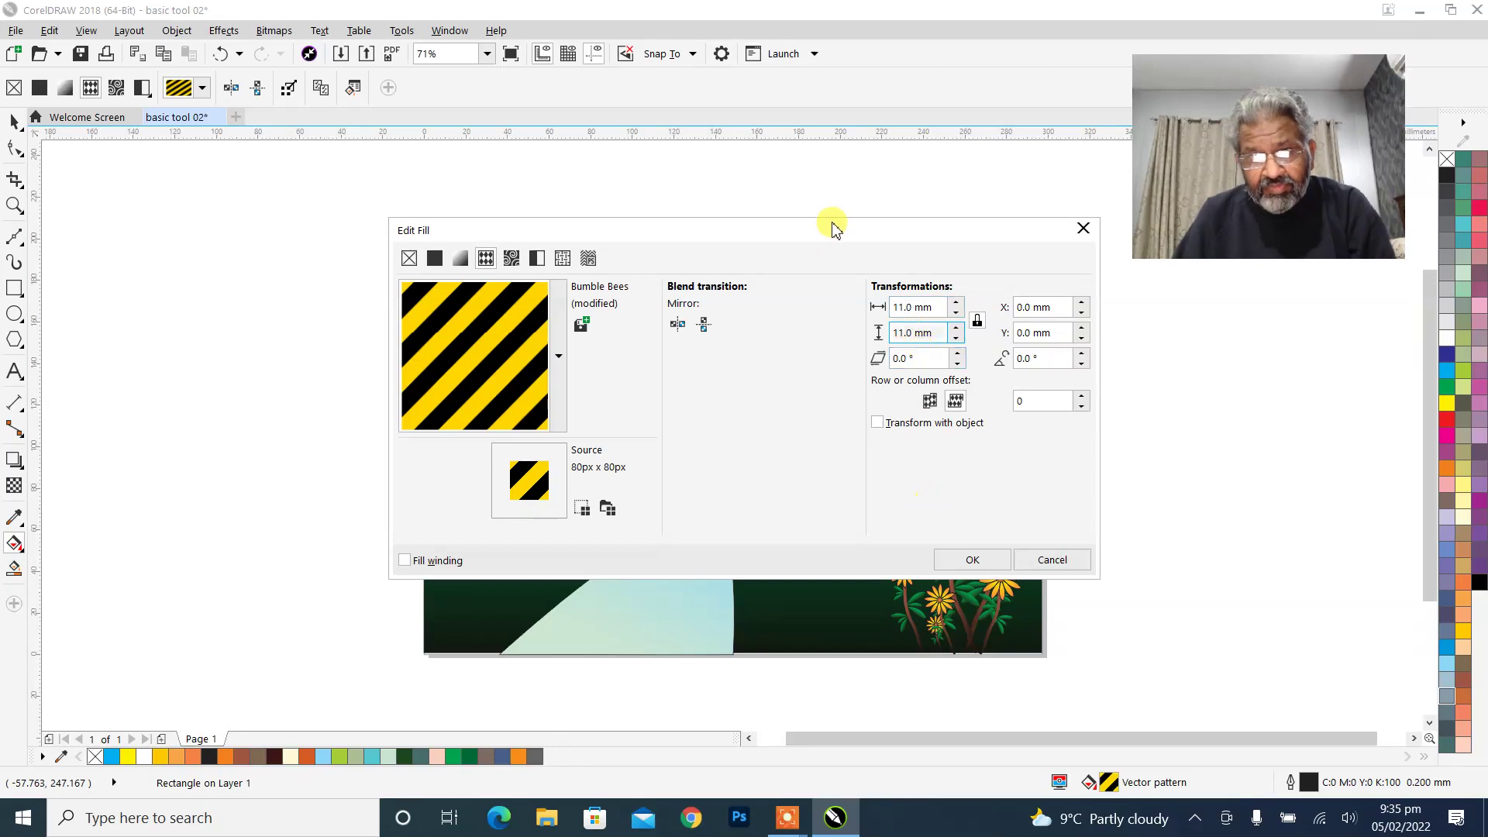
mouse_move(836, 234)
mouse_down()
mouse_move(1037, 309)
mouse_move(1191, 309)
mouse_move(1158, 322)
mouse_up()
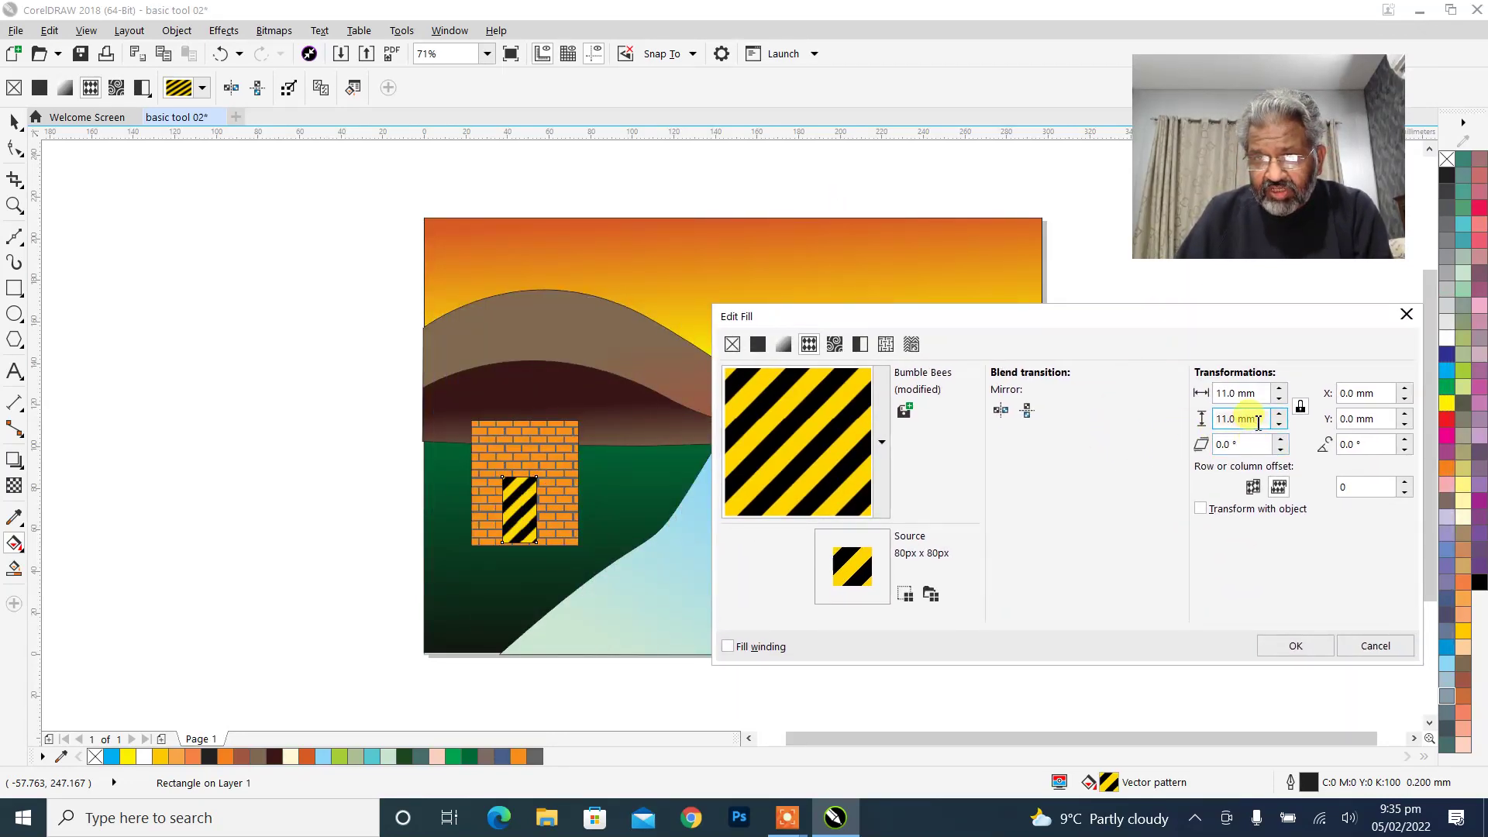
drag(1255, 419, 1188, 416)
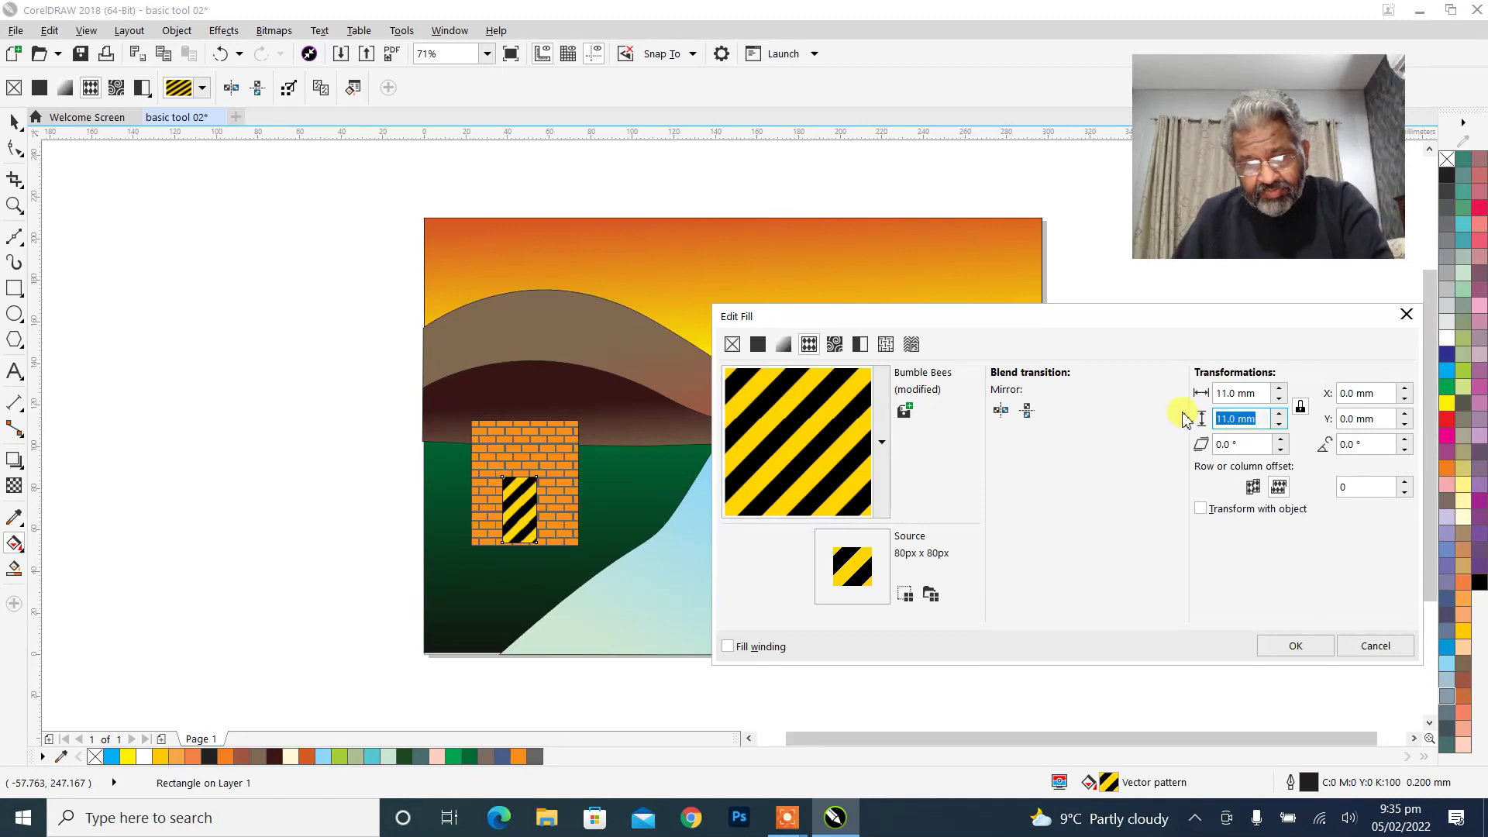
text(5)
click(1254, 393)
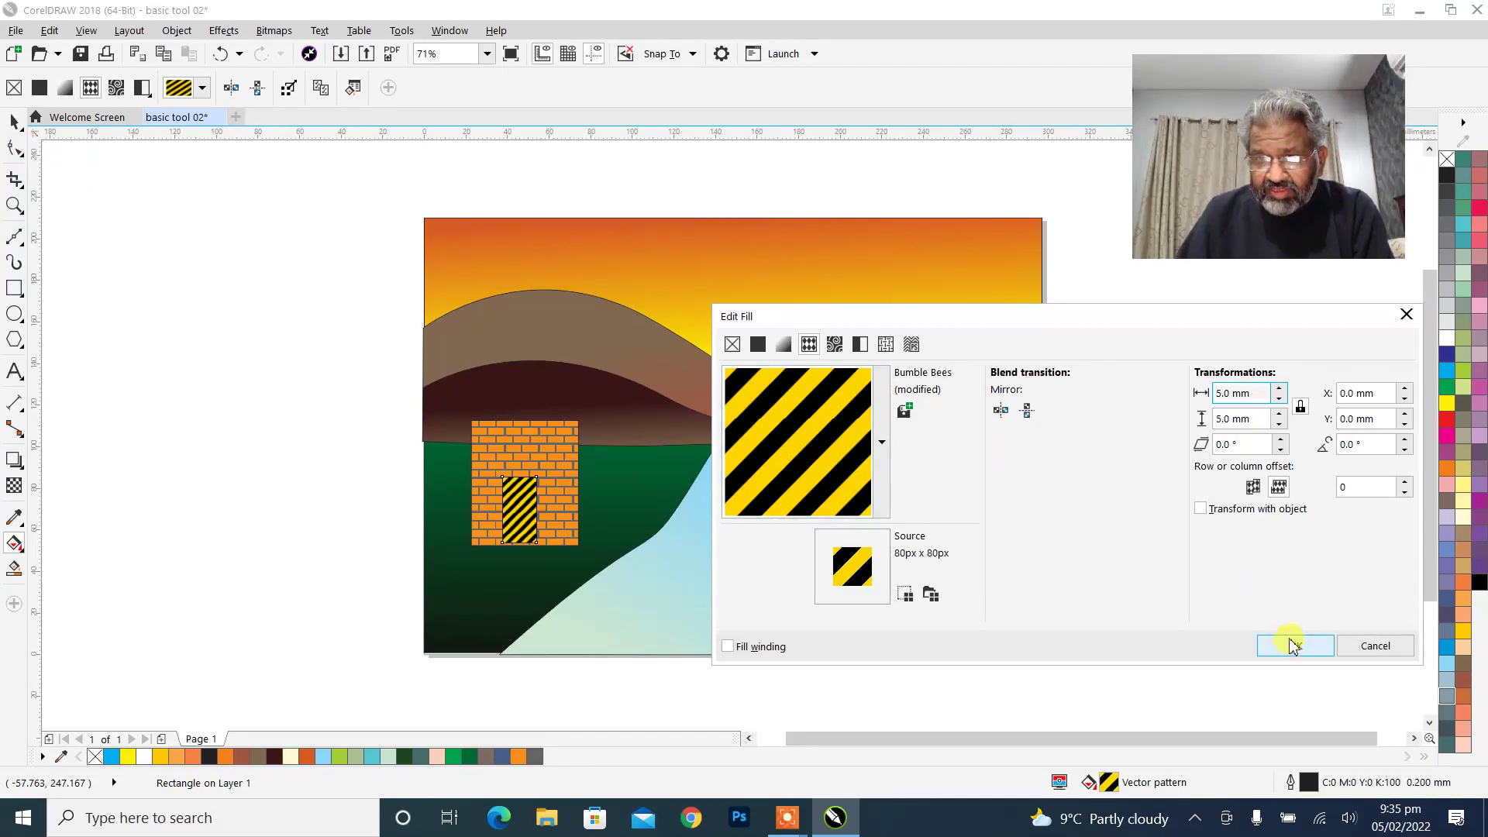
Browse the recent vector pattern fills for an alternative door pattern.
click(882, 442)
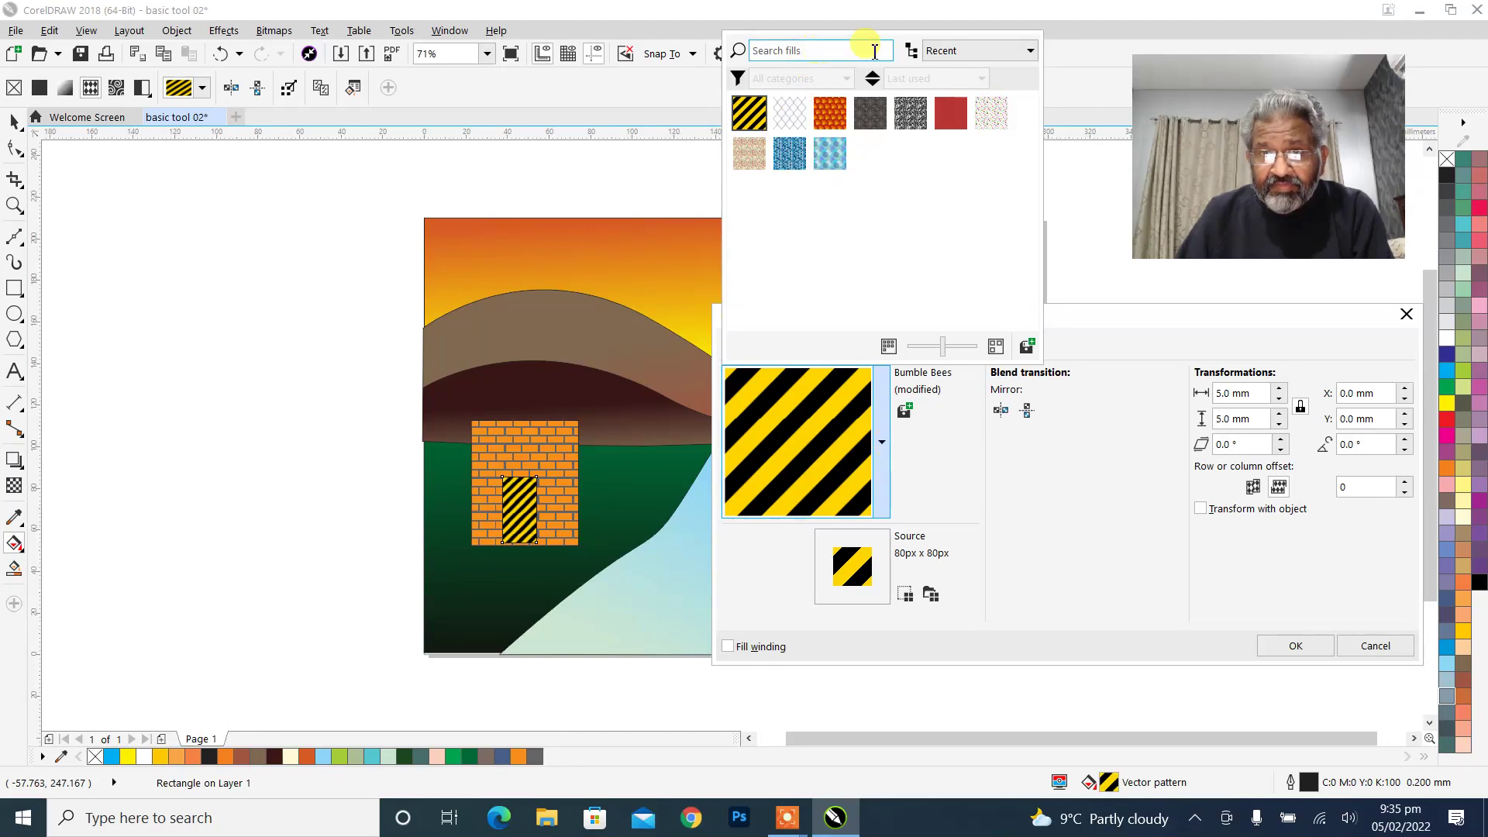
click(957, 52)
click(957, 53)
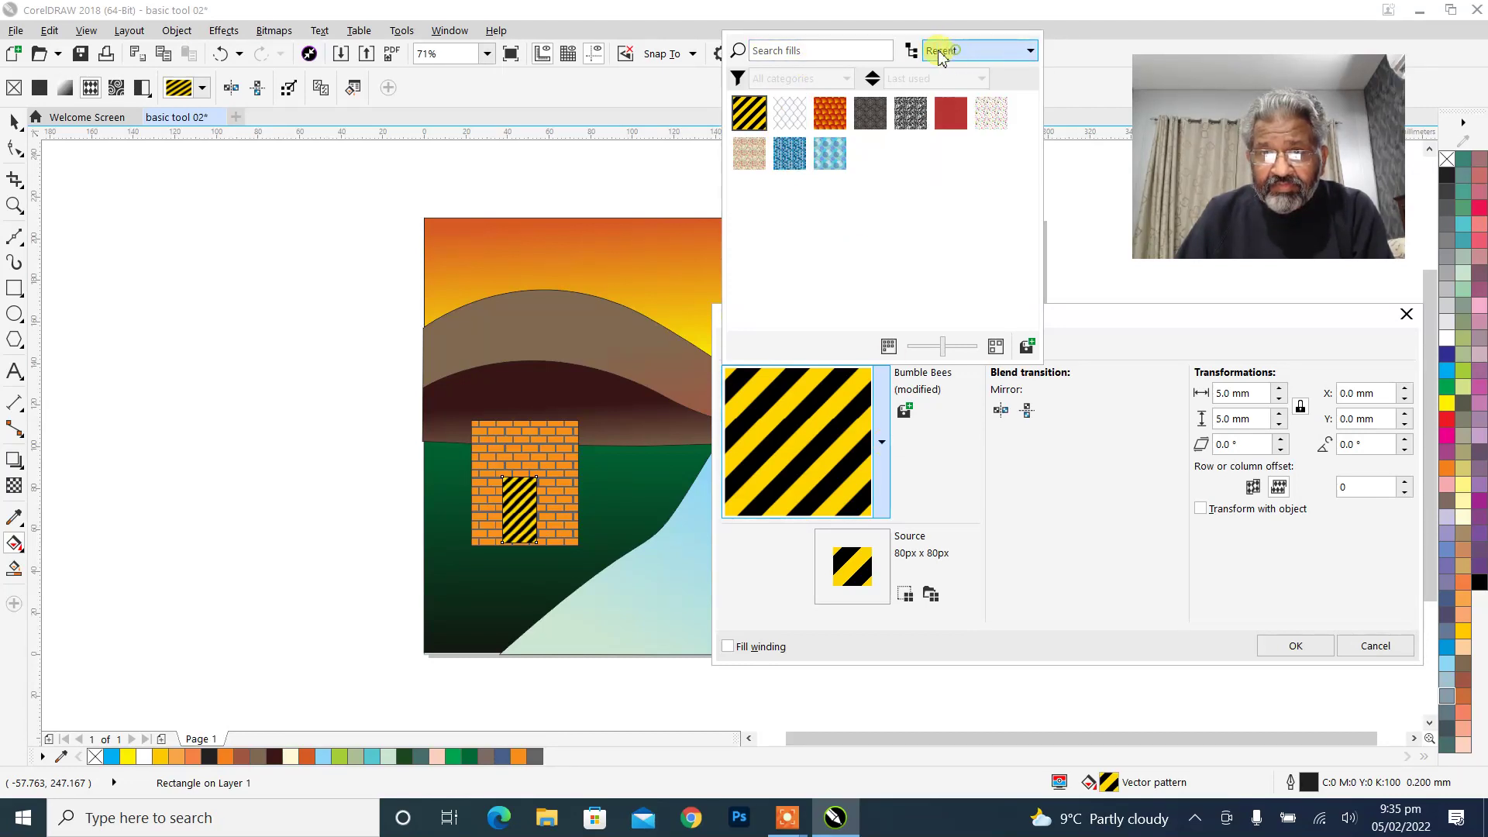
click(1113, 580)
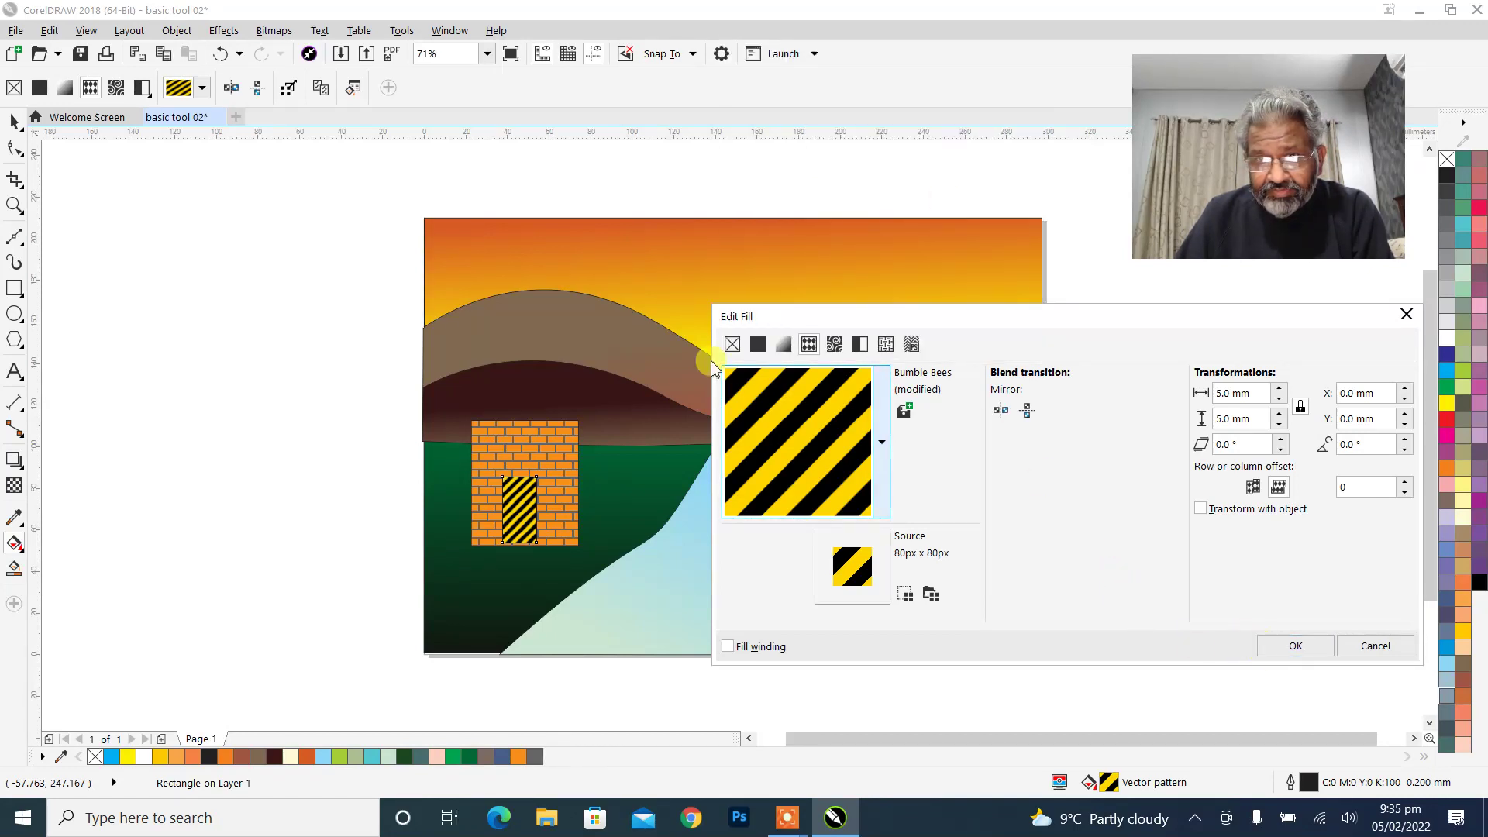
Try the two-color dot pattern and the aerial clouds texture on the door, and apply the black-and-yellow stripe vector pattern again.
click(860, 346)
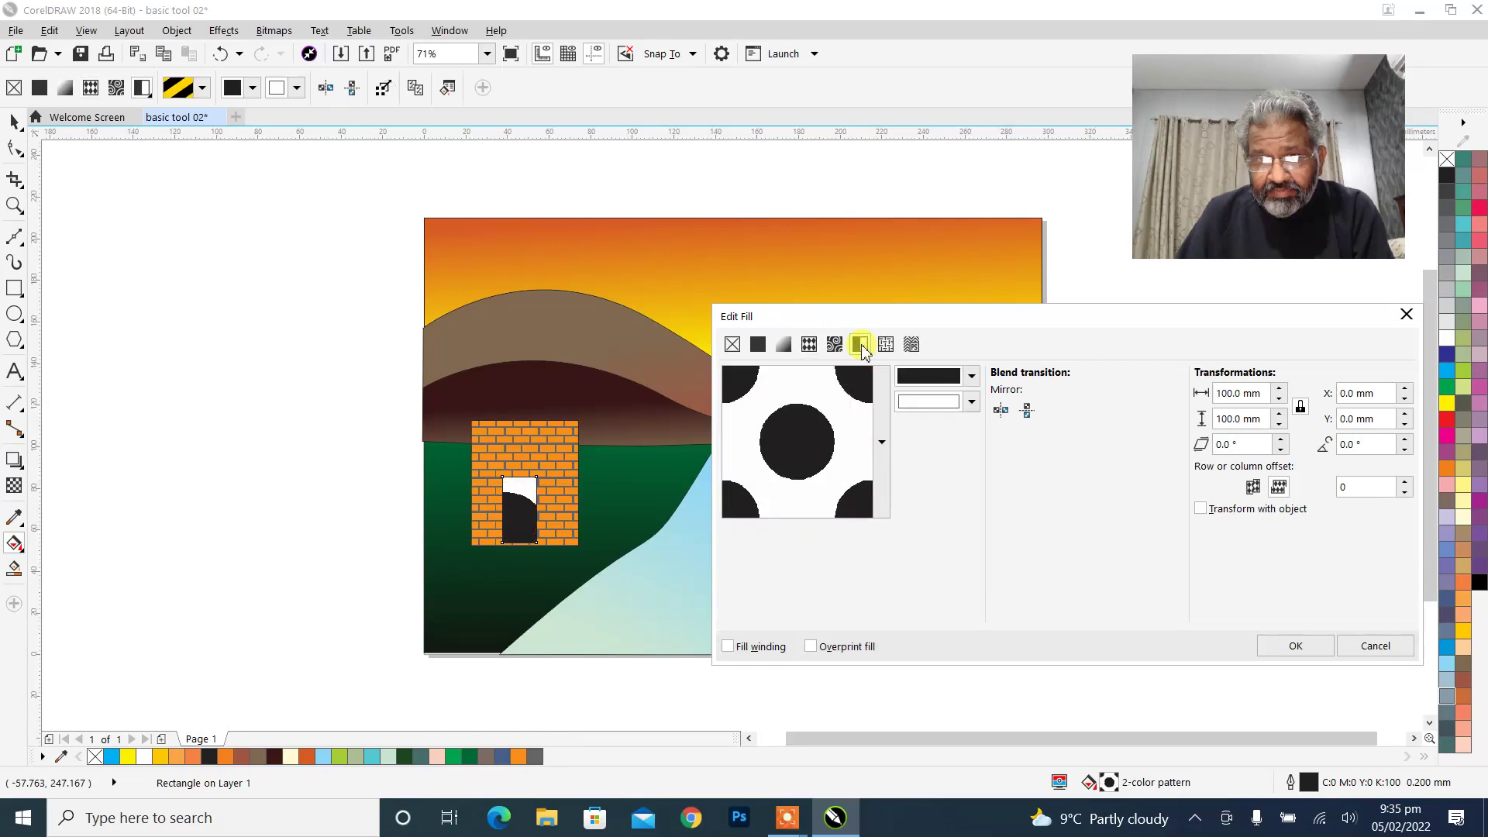
click(886, 345)
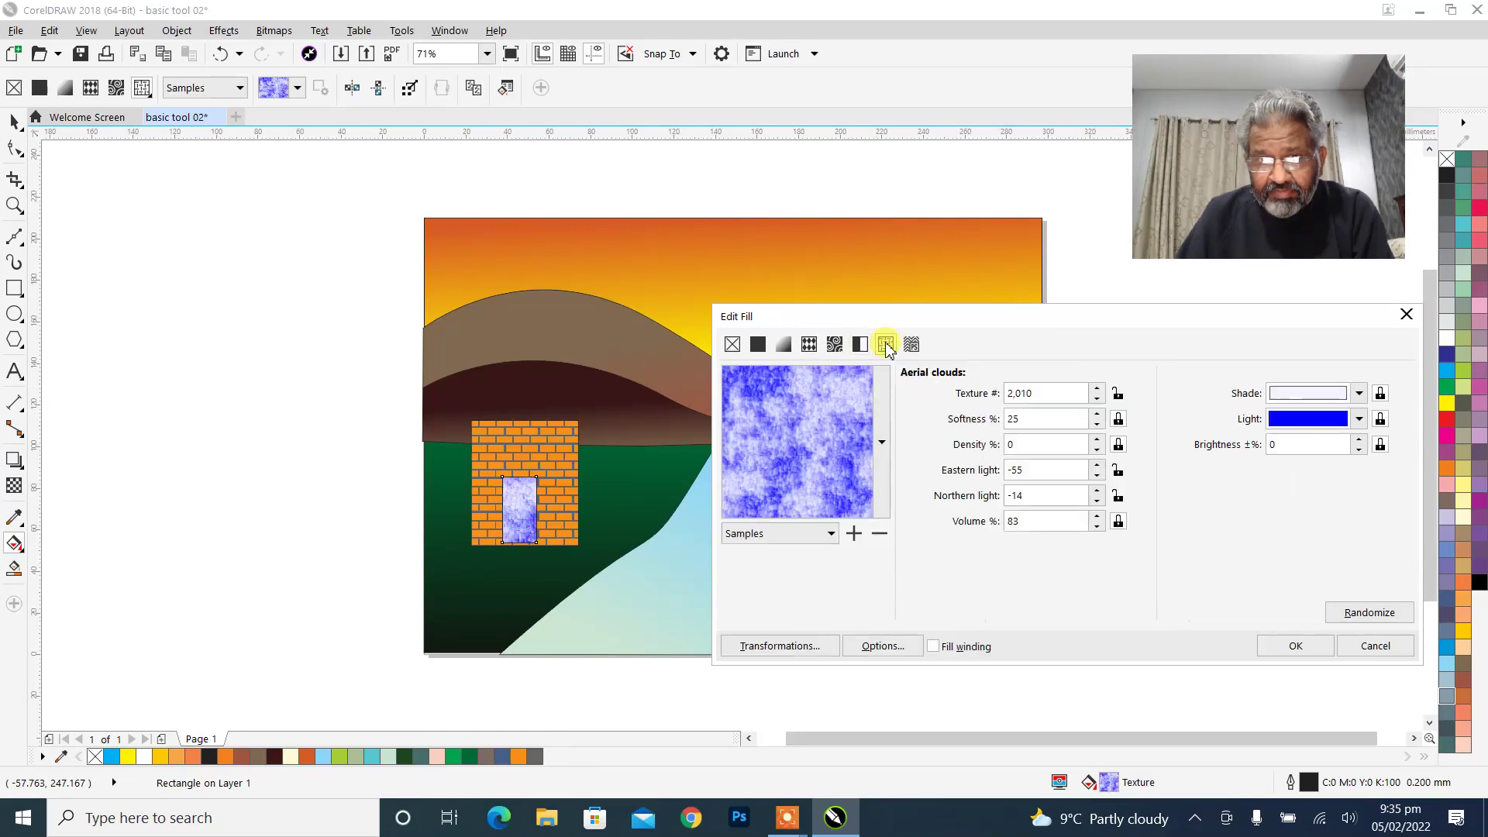
click(809, 344)
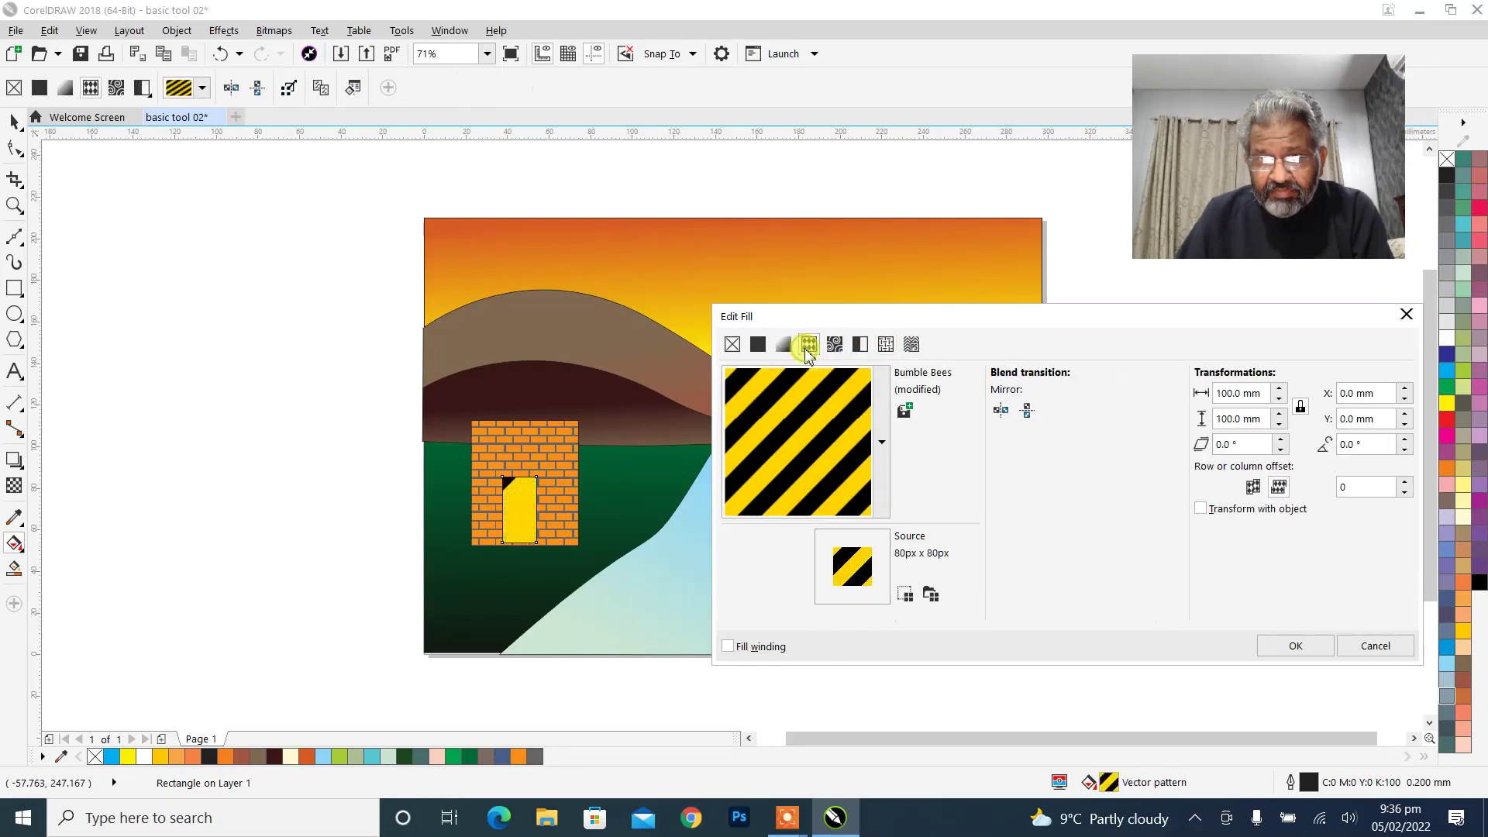
click(886, 344)
click(885, 426)
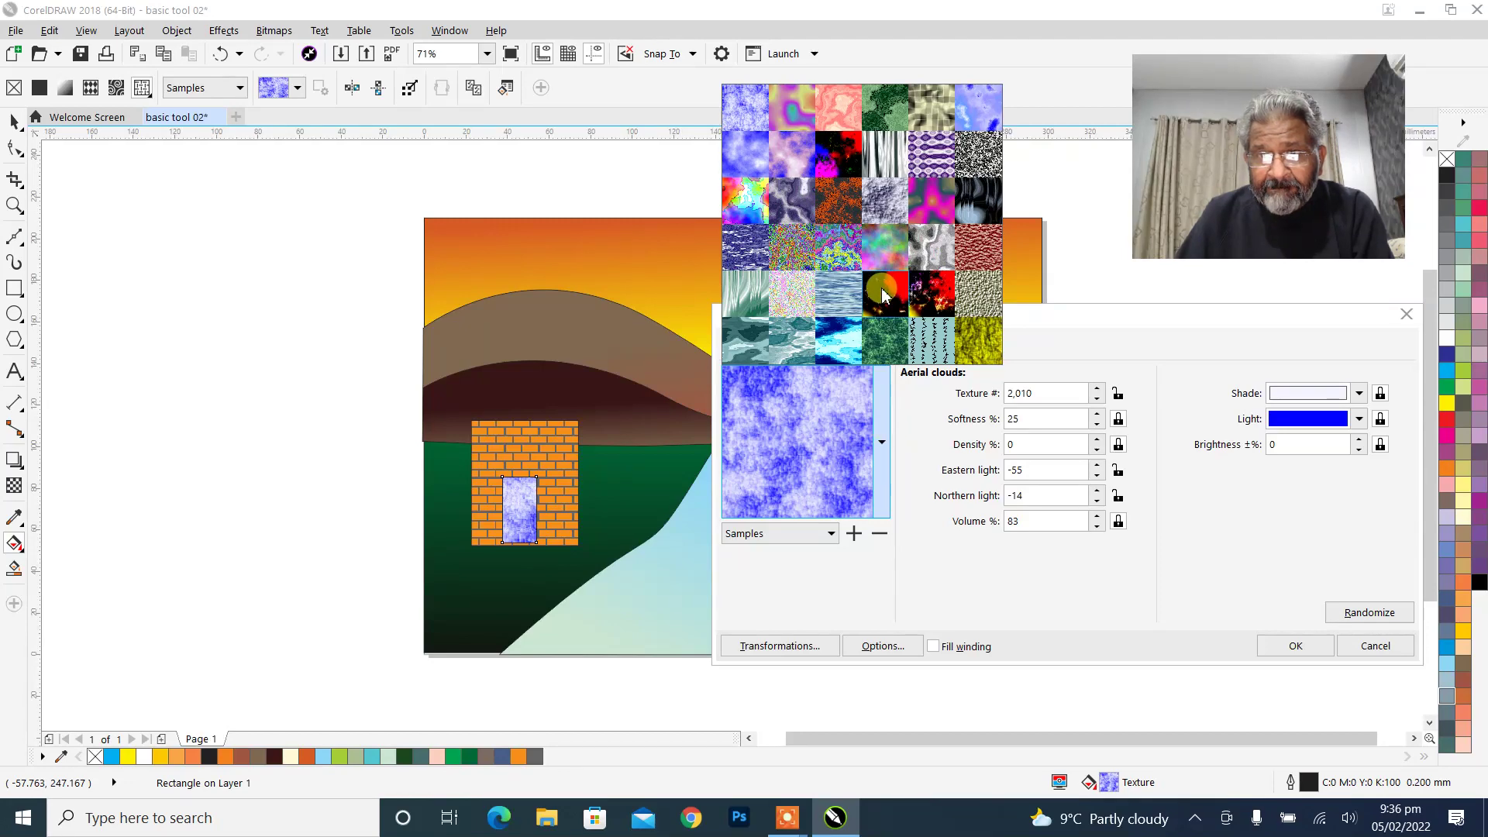
click(883, 456)
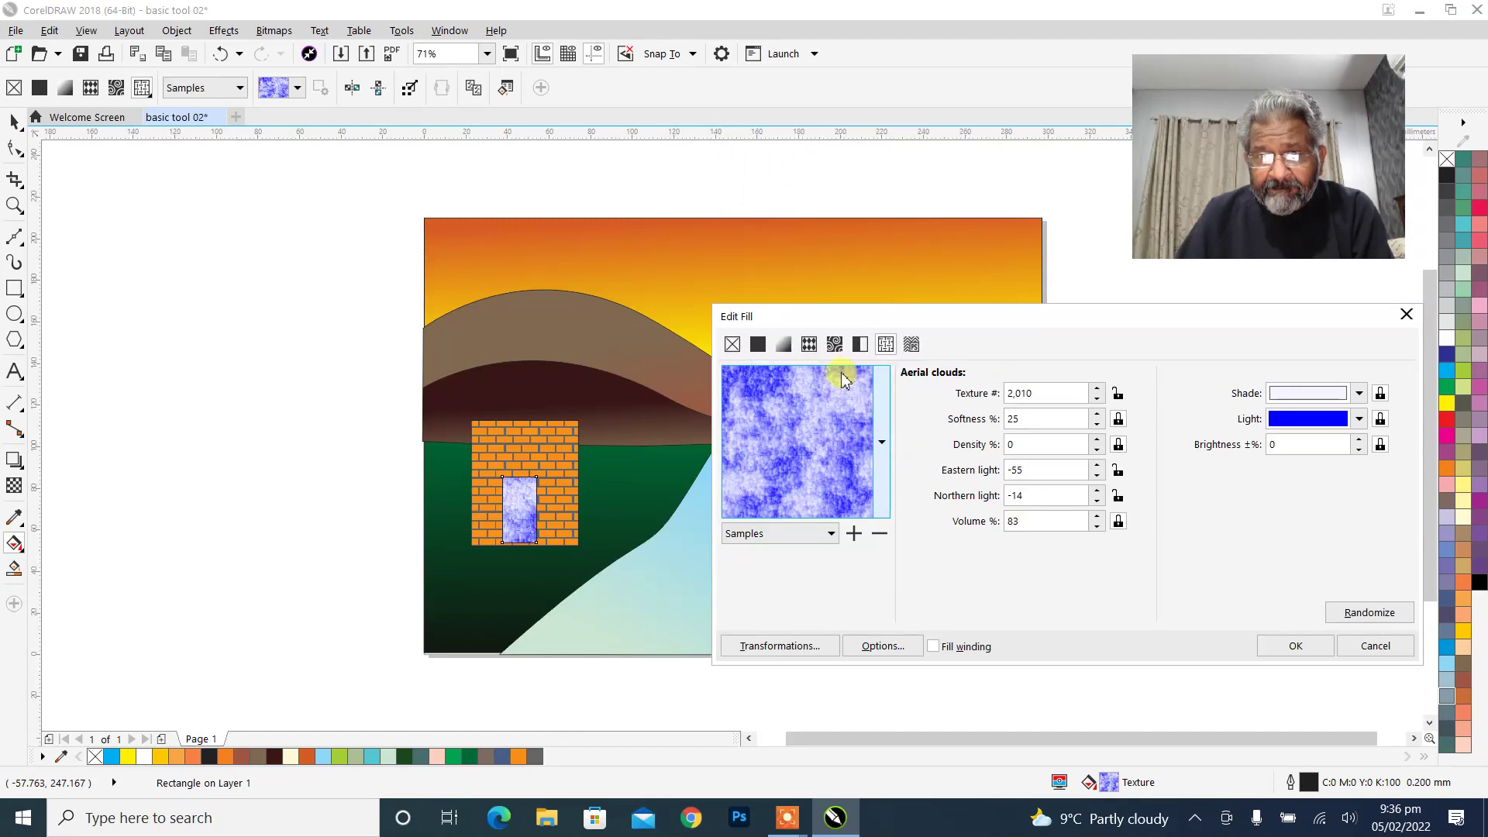
click(815, 346)
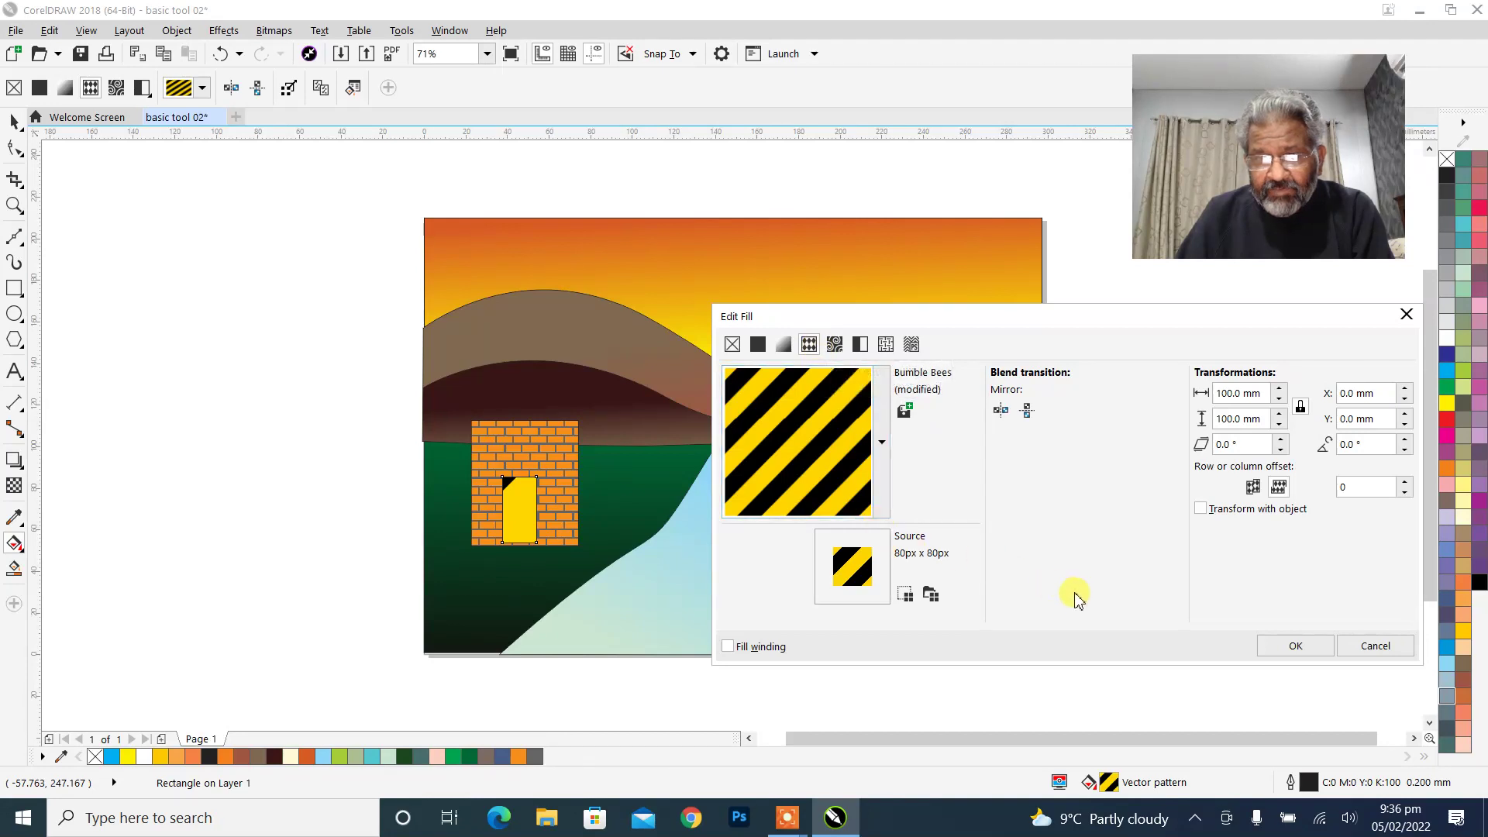
click(1291, 643)
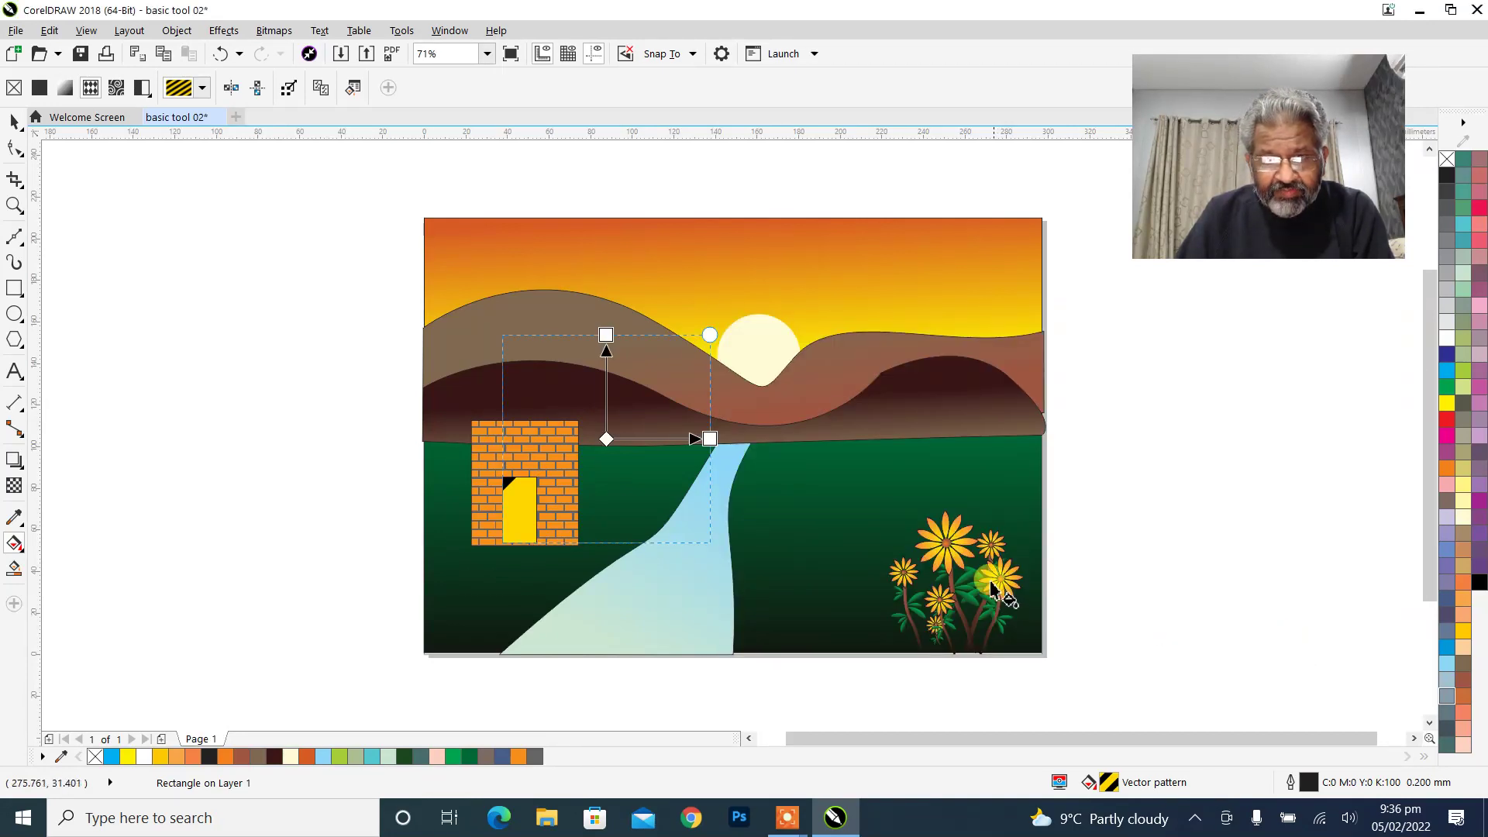
Set the door's stripe pattern tile width and height to 5 mm and apply the fill settings.
click(353, 87)
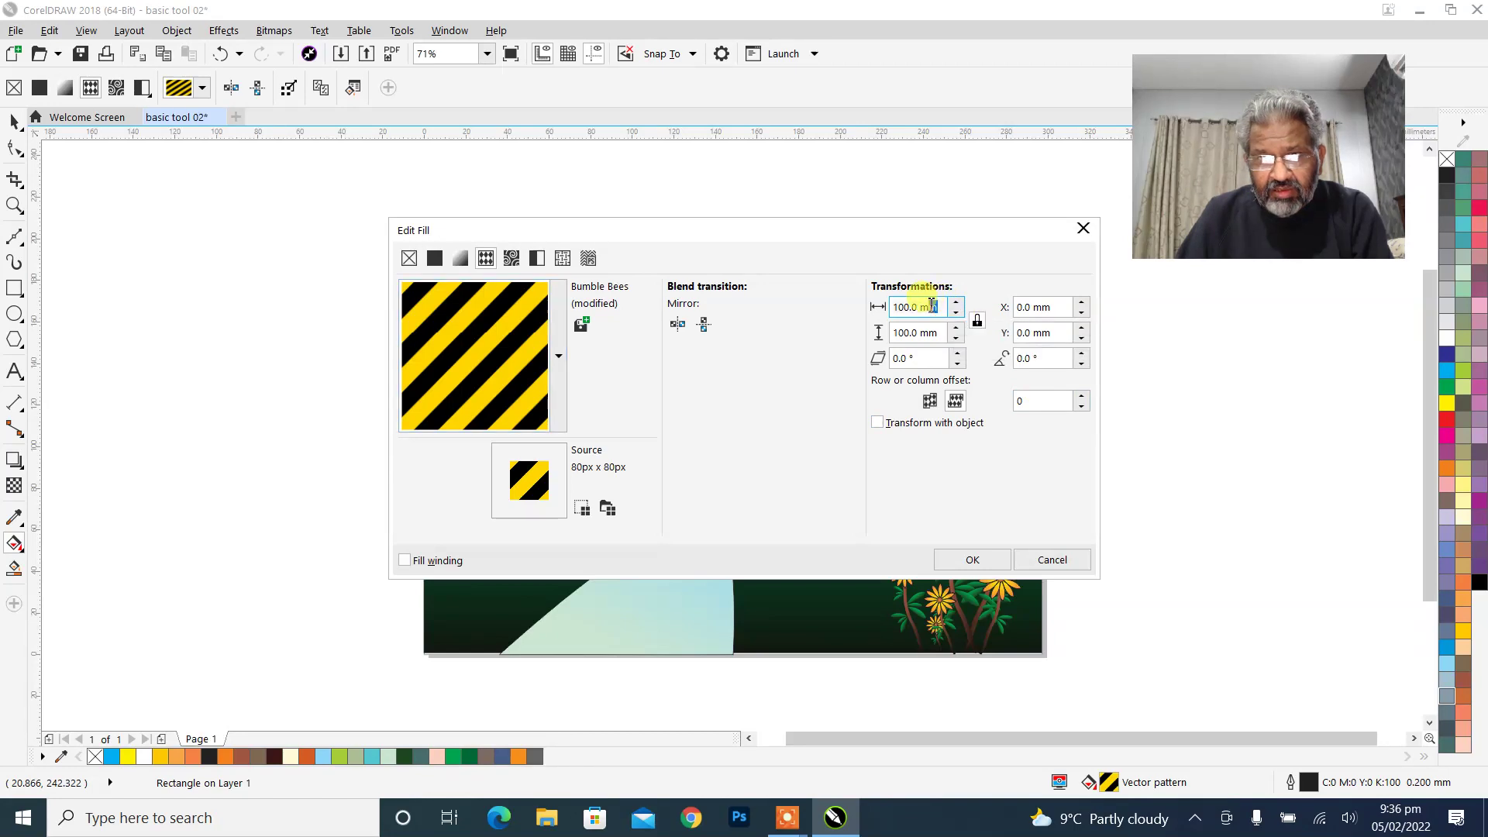
click(945, 309)
text(5)
key(Tab)
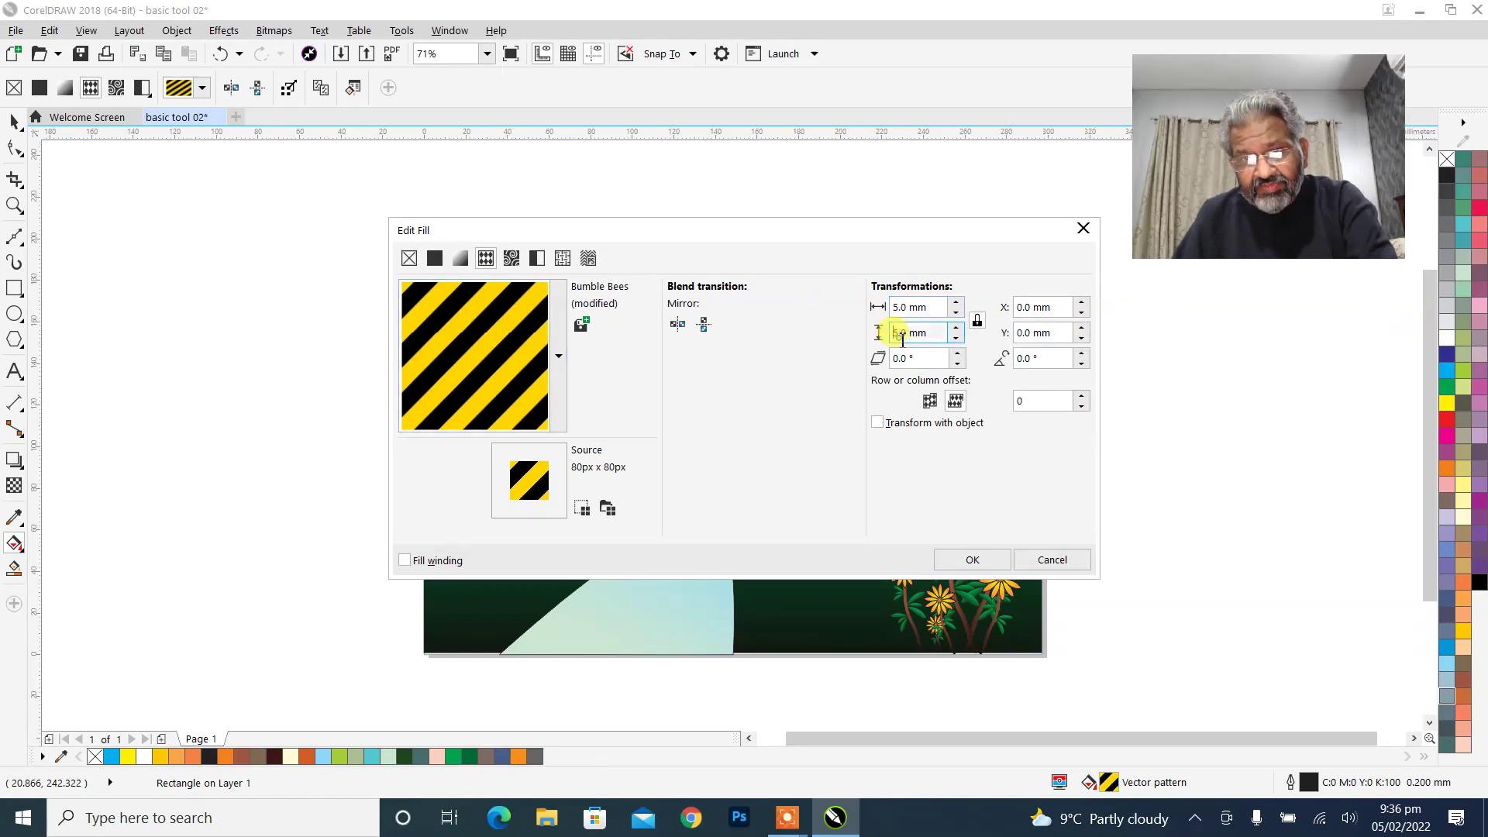
click(967, 557)
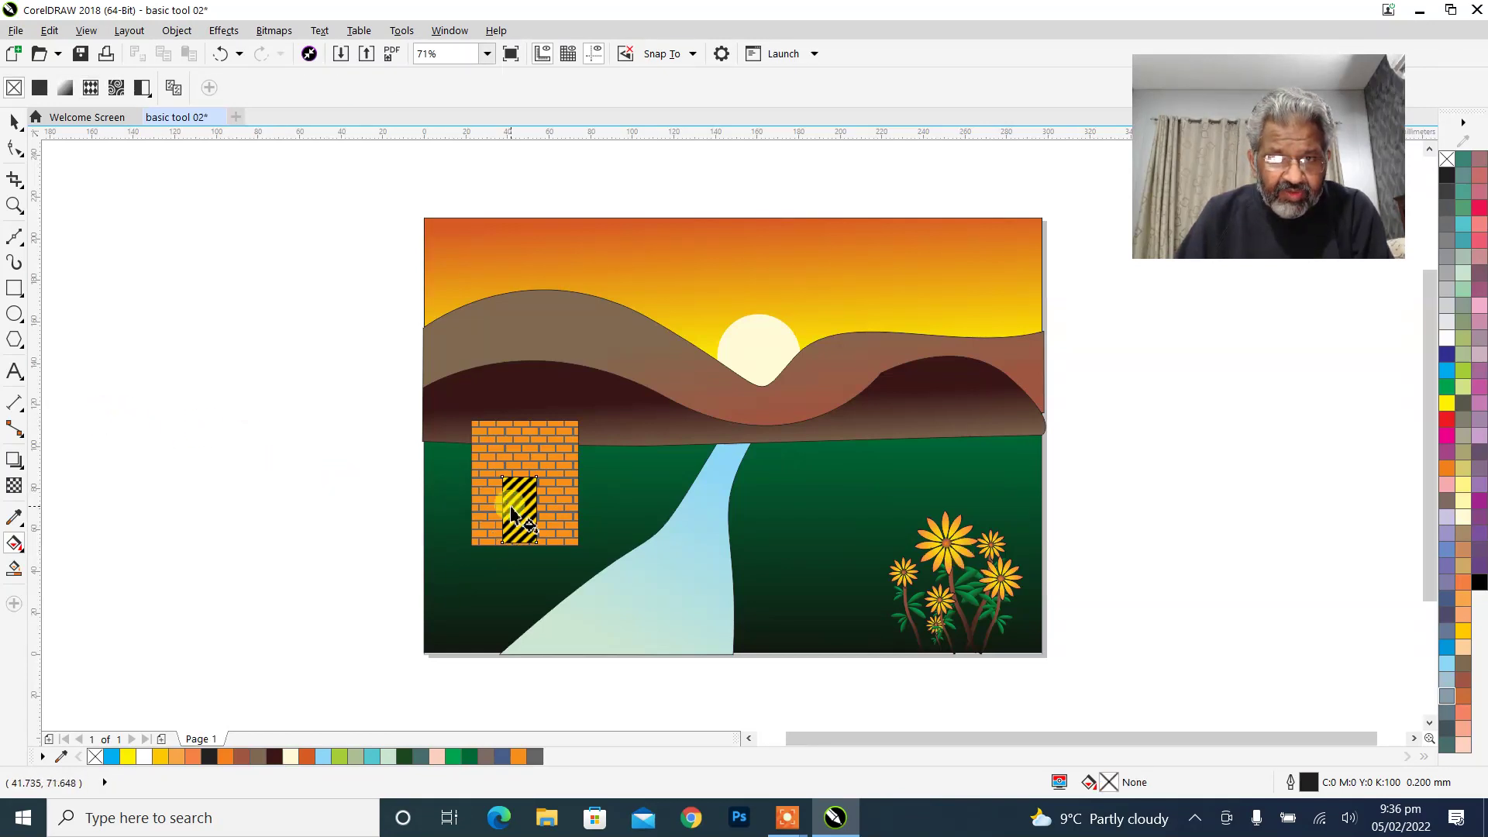
Nudge the striped door down 0.7 mm toward the base of the brick wall, and deselect it.
click(519, 516)
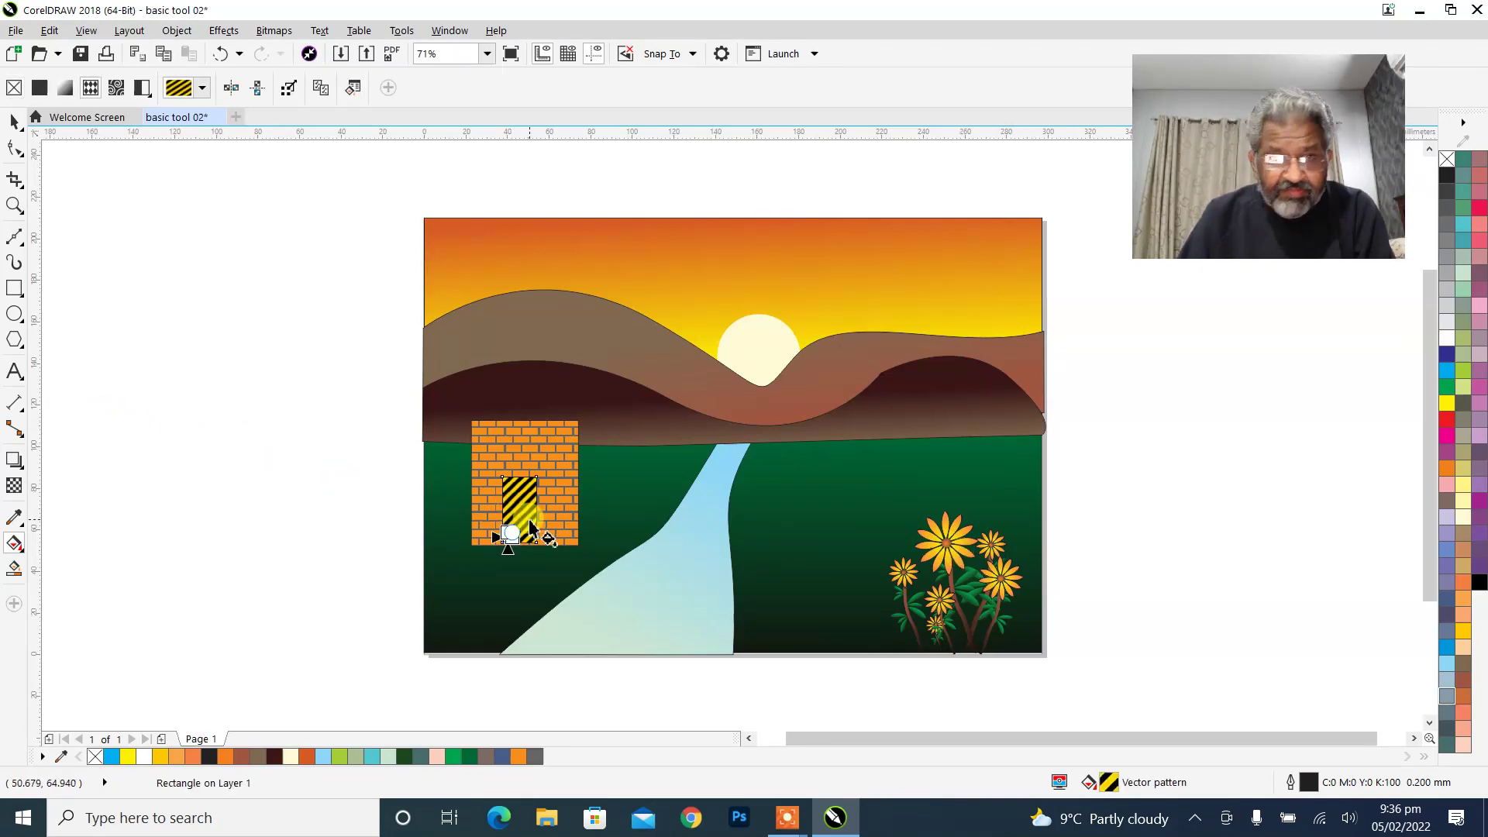
click(11, 124)
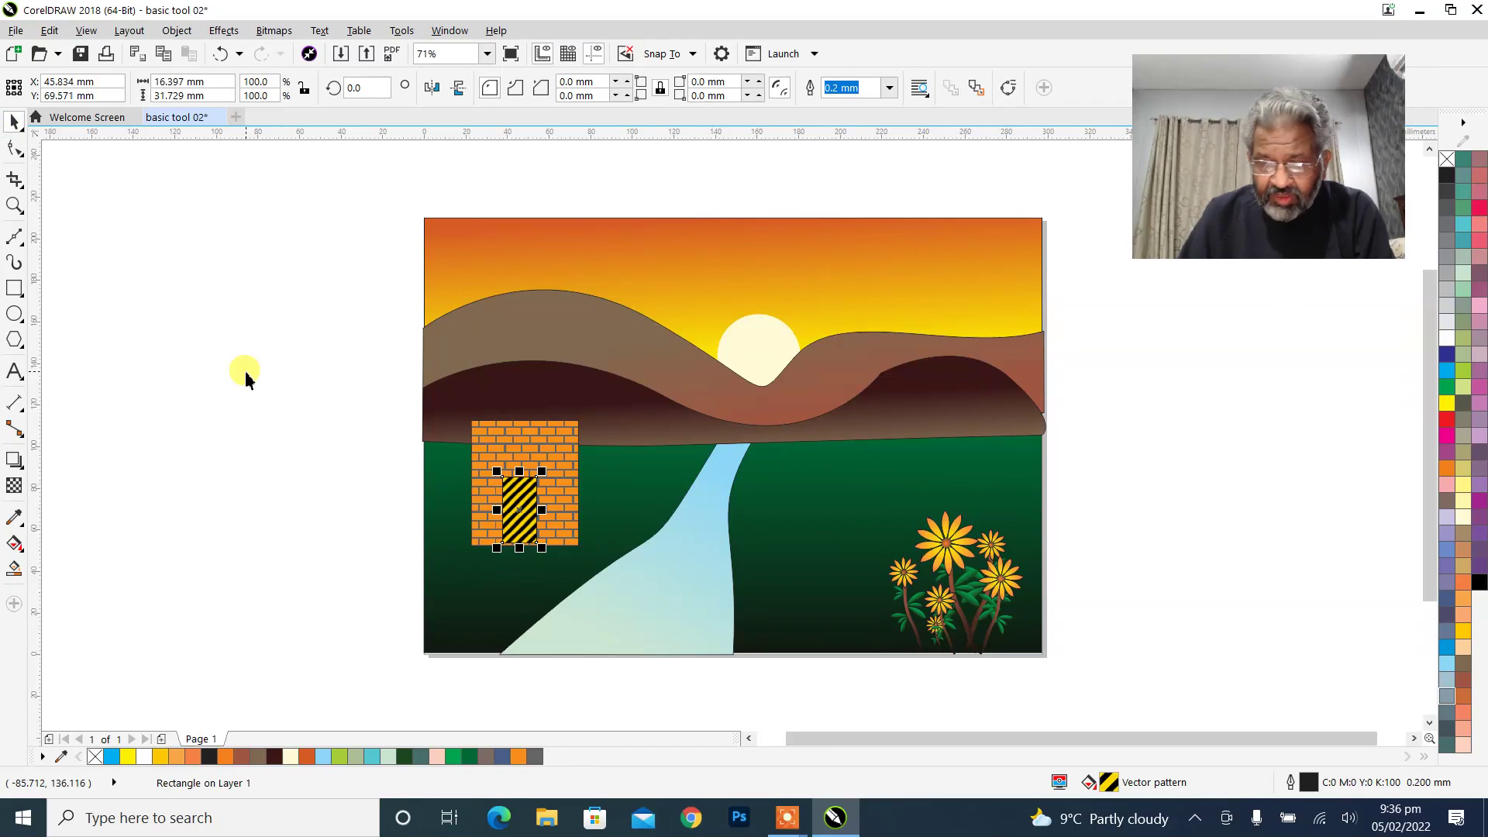
key(Down)
key(Down)
key(Down)
key(Down)
key(Down)
key(Down)
key(Down)
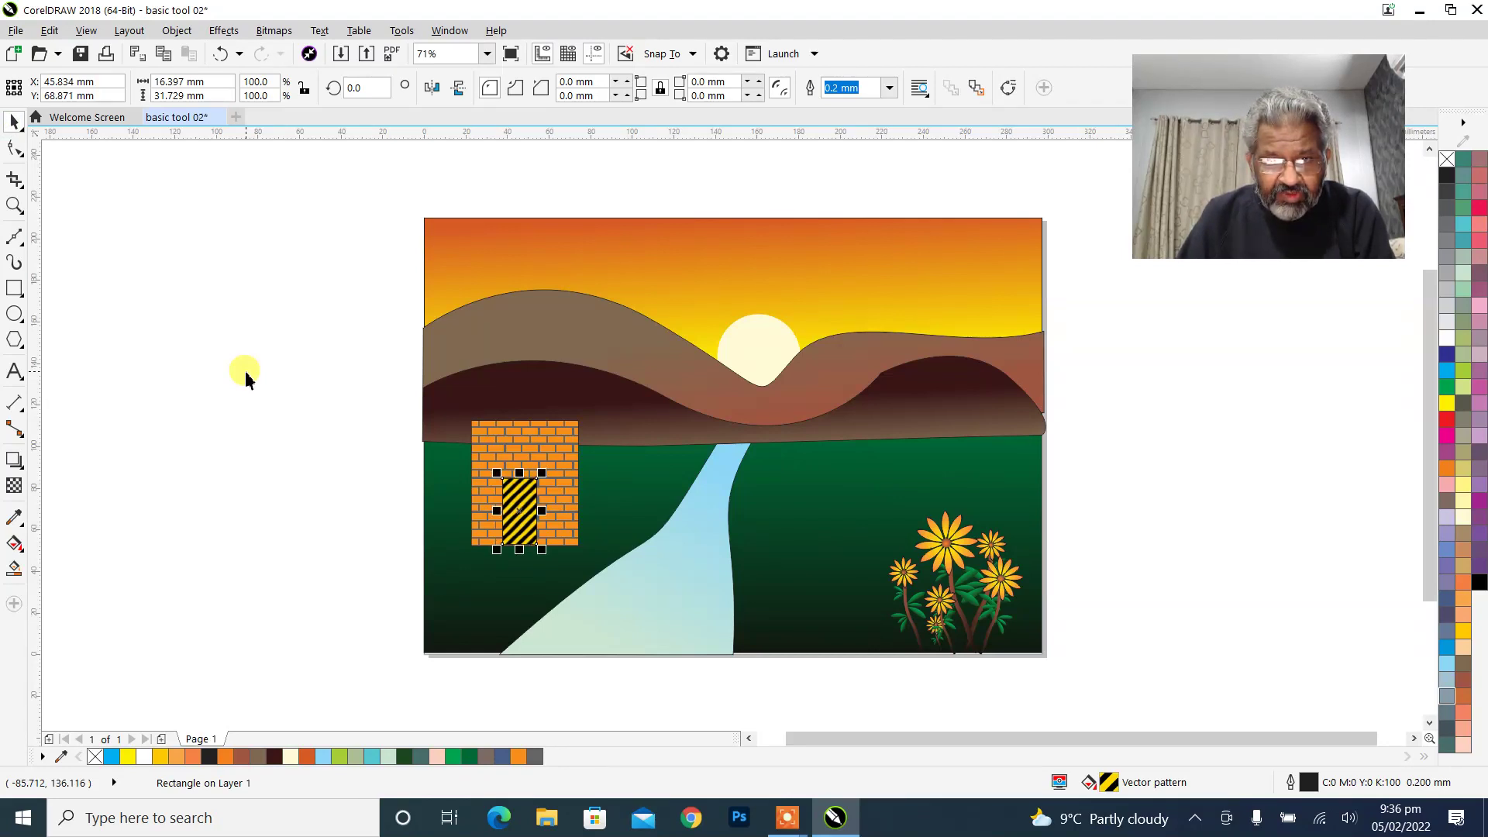
click(317, 393)
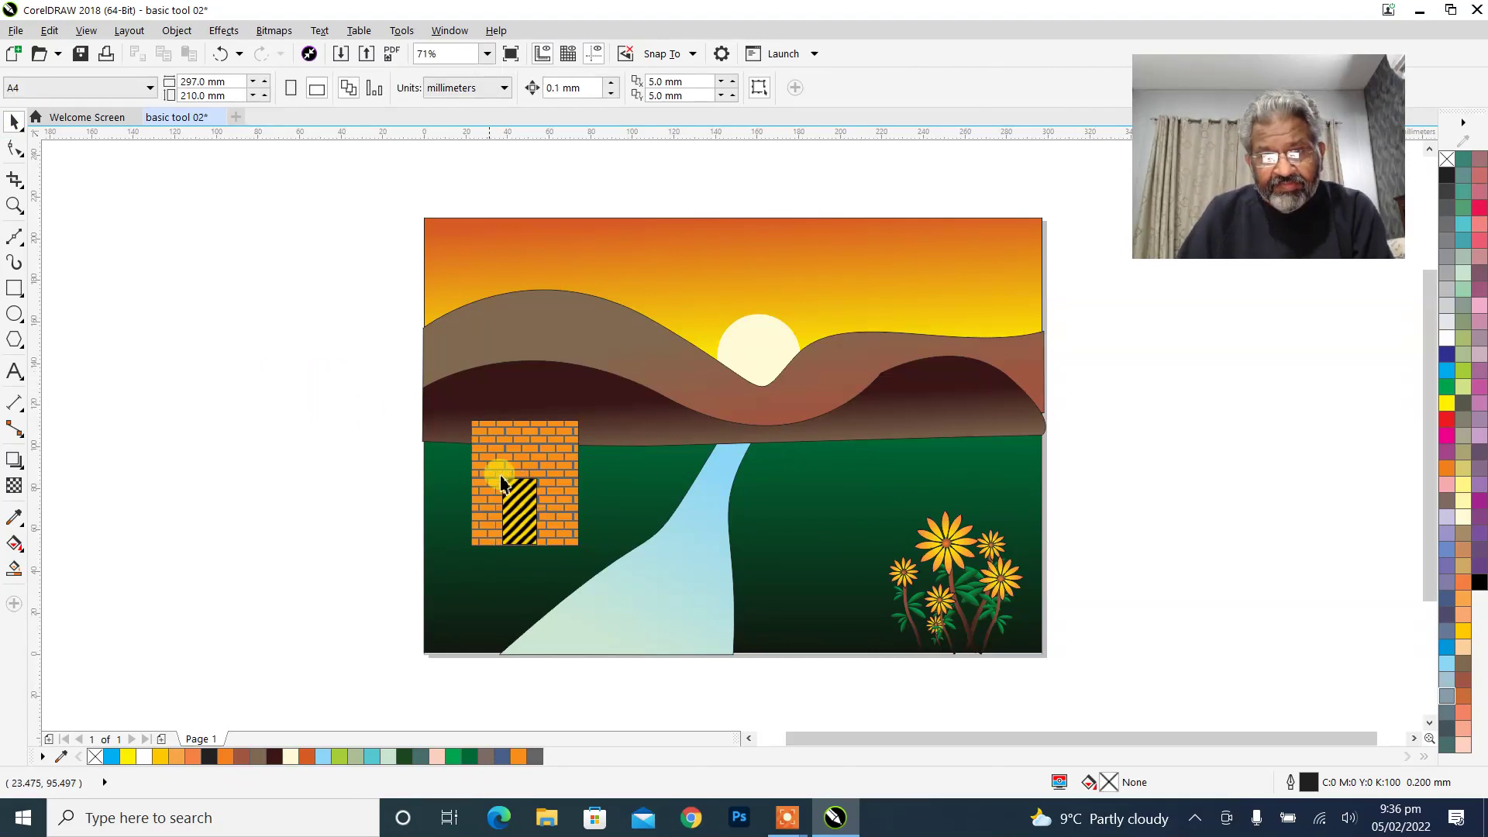
Draw a rectangle about 39.6 × 5.8 mm across the upper brick wall, fill it light green (C20 Y60), and deselect it.
click(14, 287)
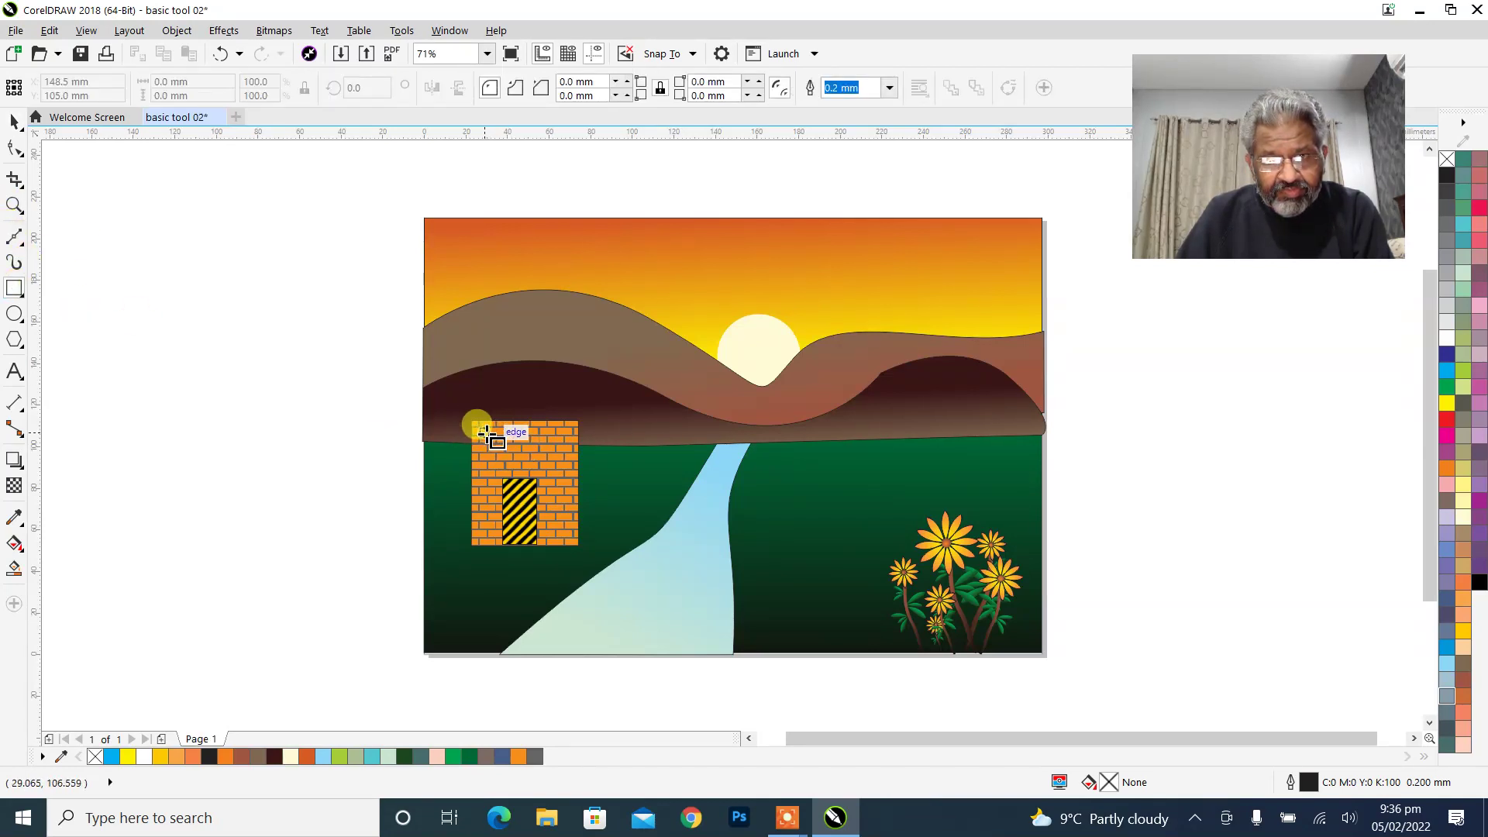
drag(484, 436, 571, 450)
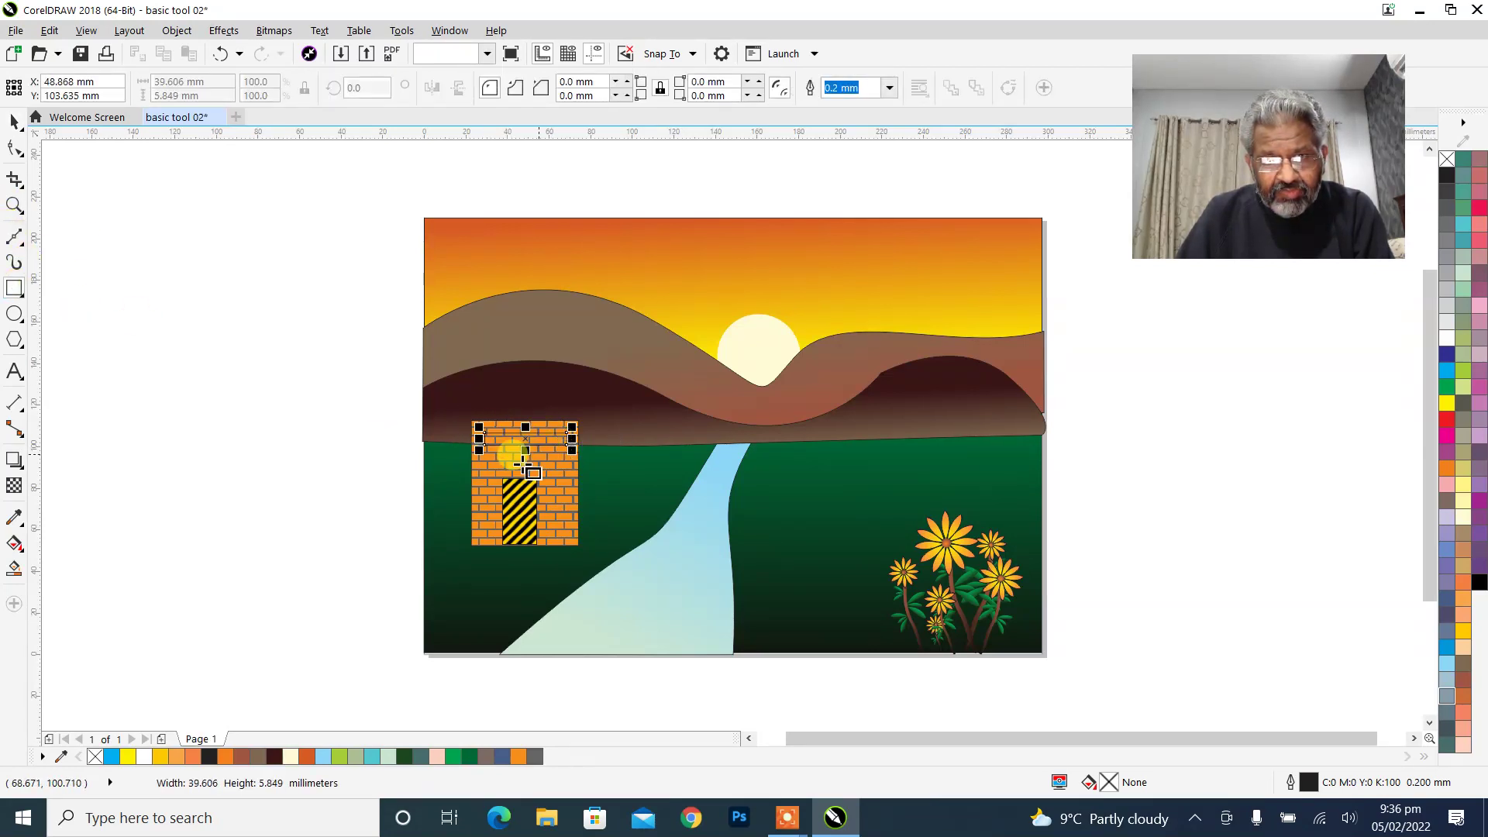
click(14, 120)
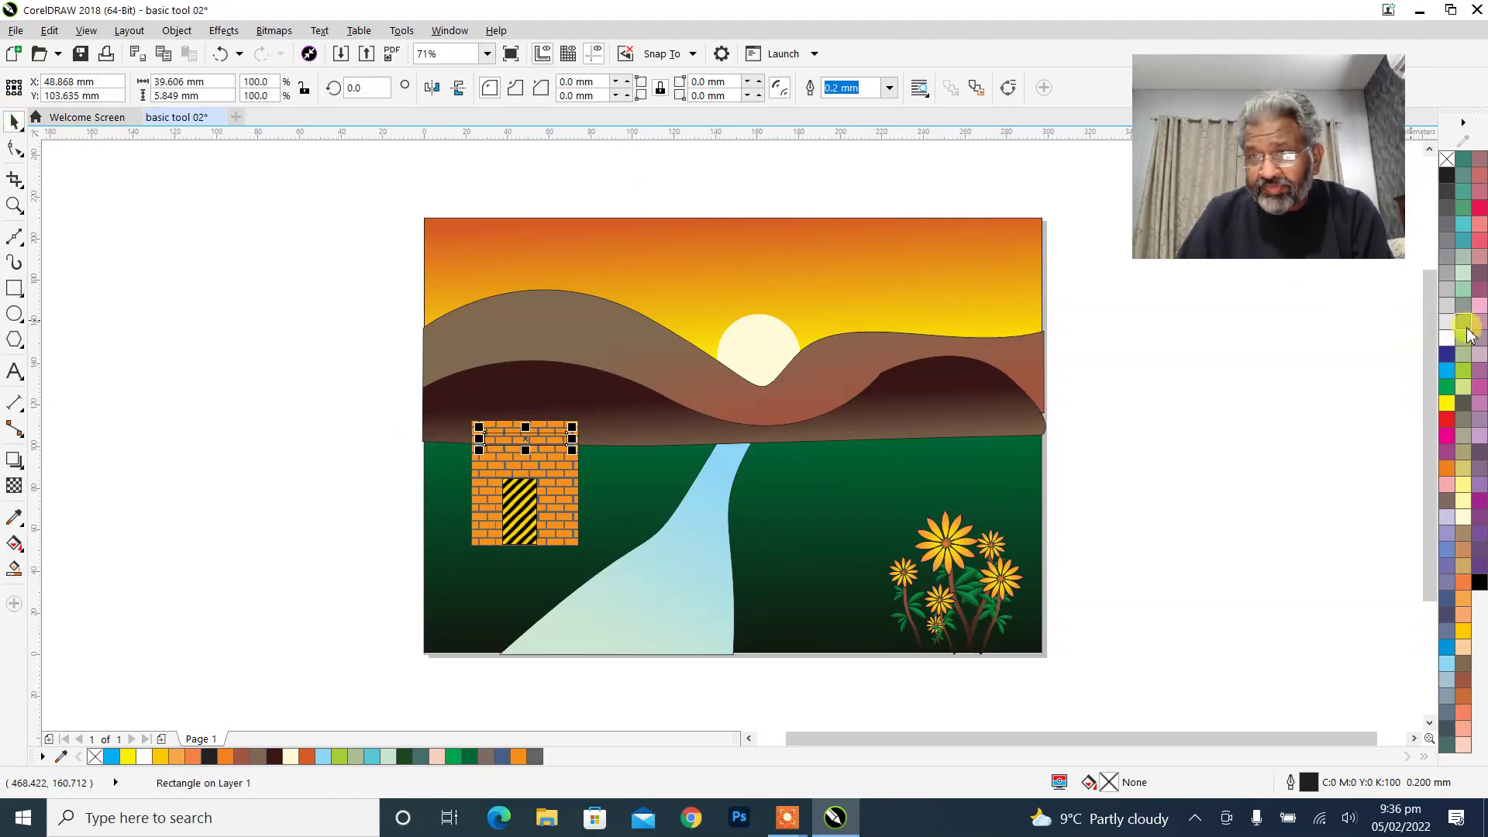
click(1464, 386)
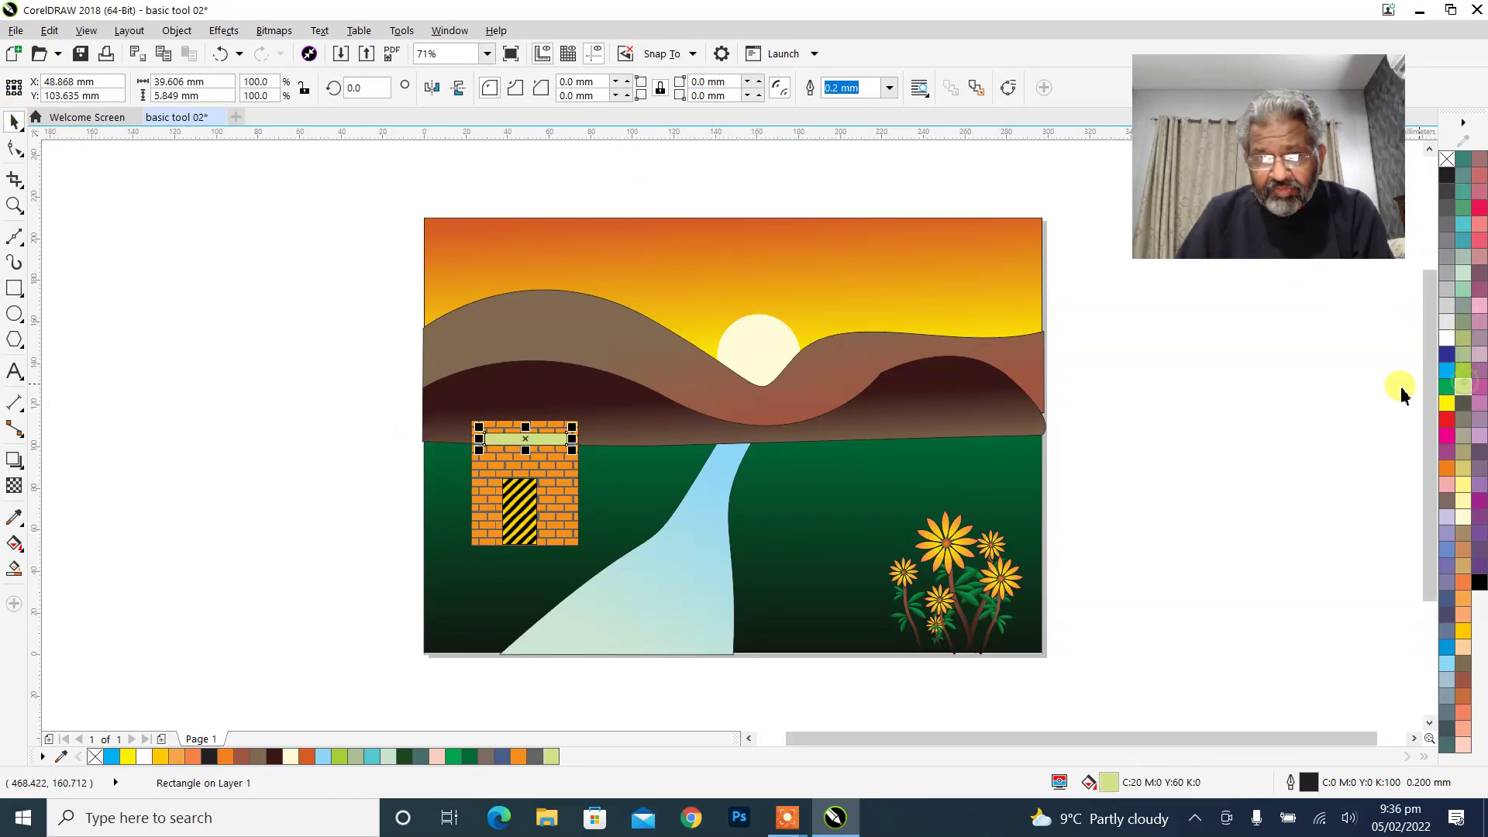
click(1313, 399)
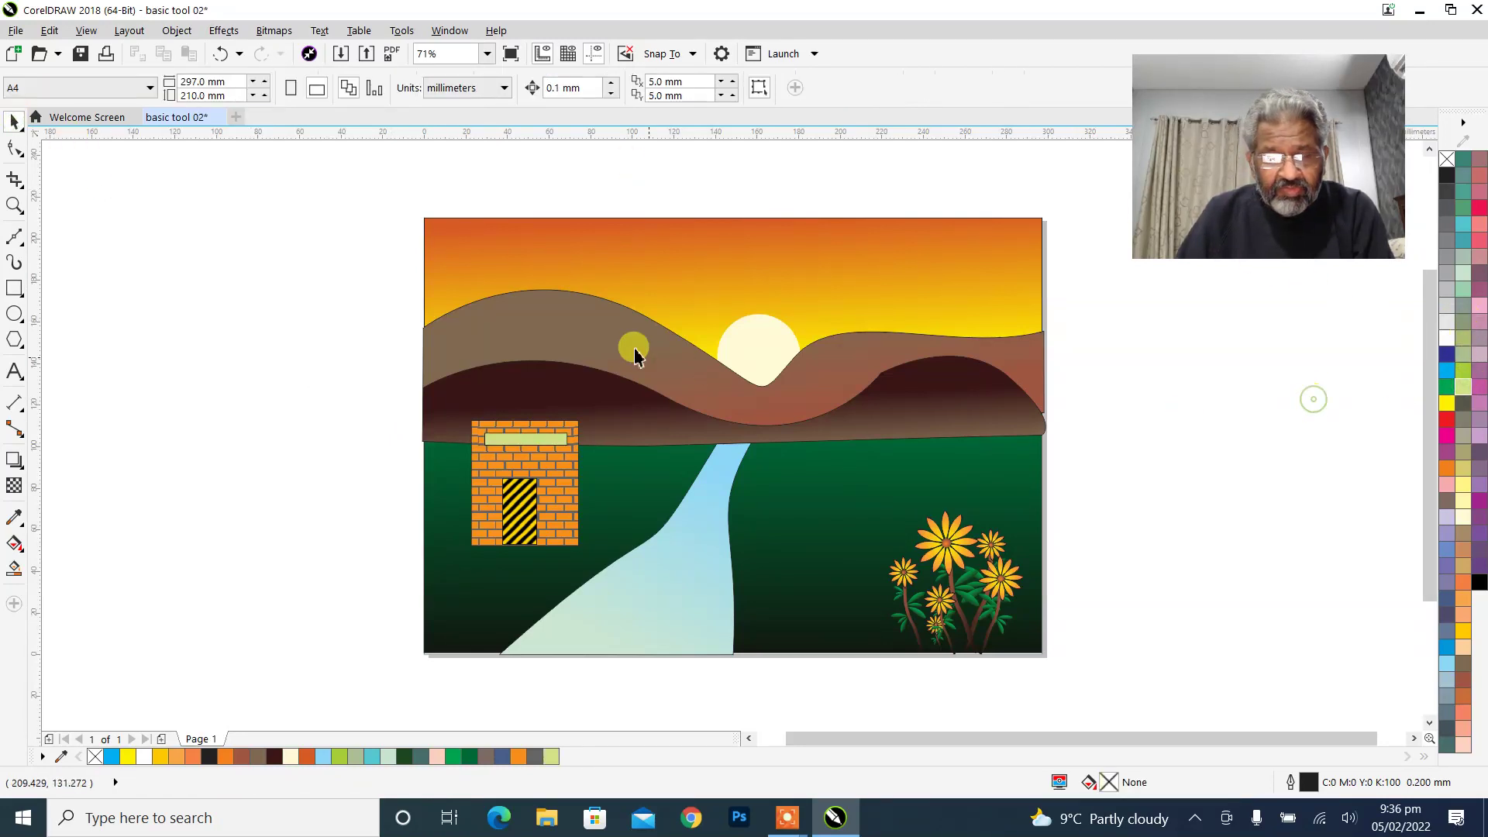
Draw a closed triangular roof about 83.8 × 28.3 mm with straight segments, overhanging both sides of the brick wall.
click(11, 235)
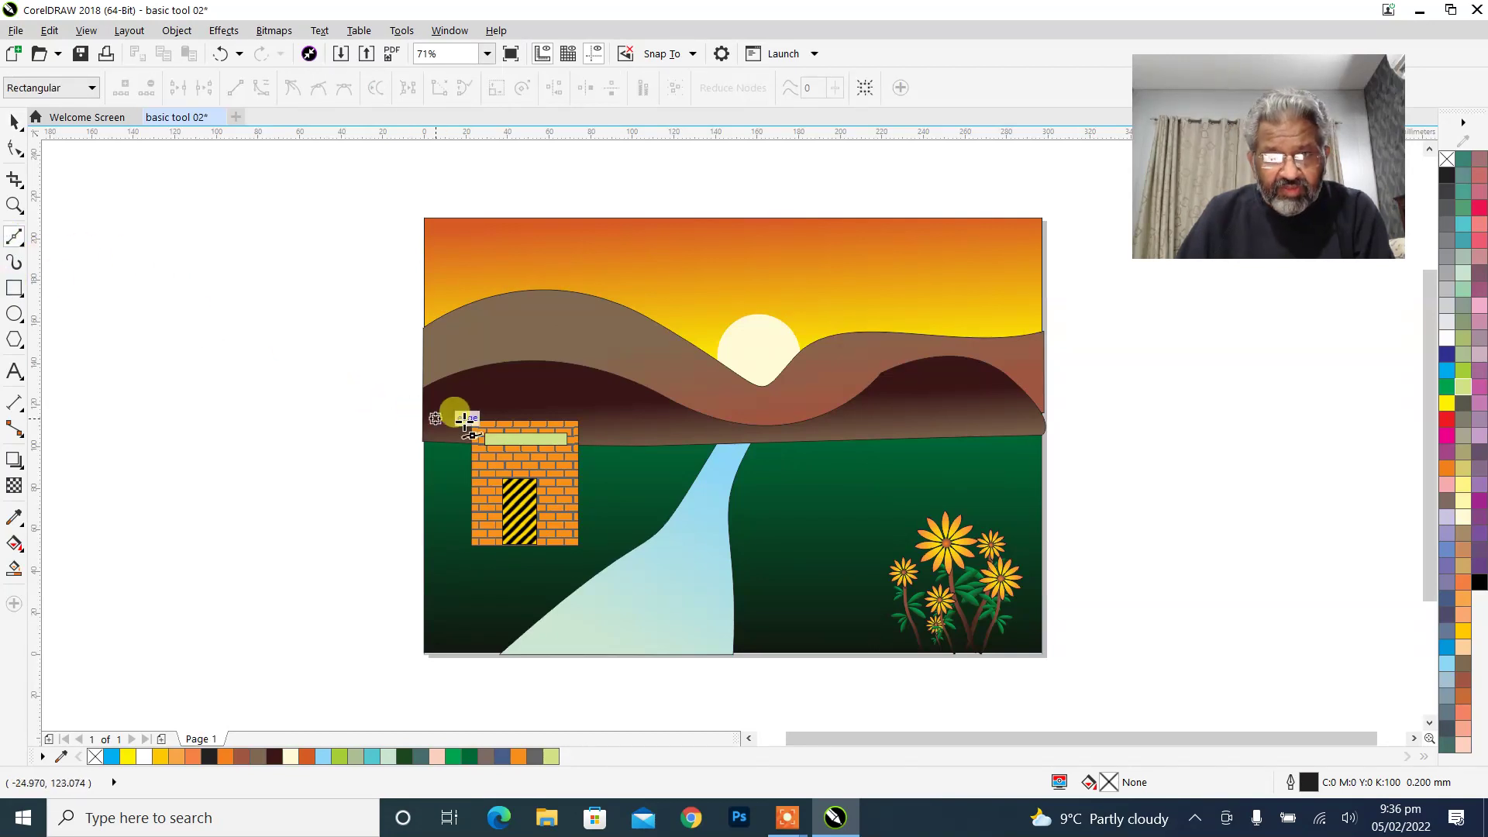
click(476, 424)
click(427, 422)
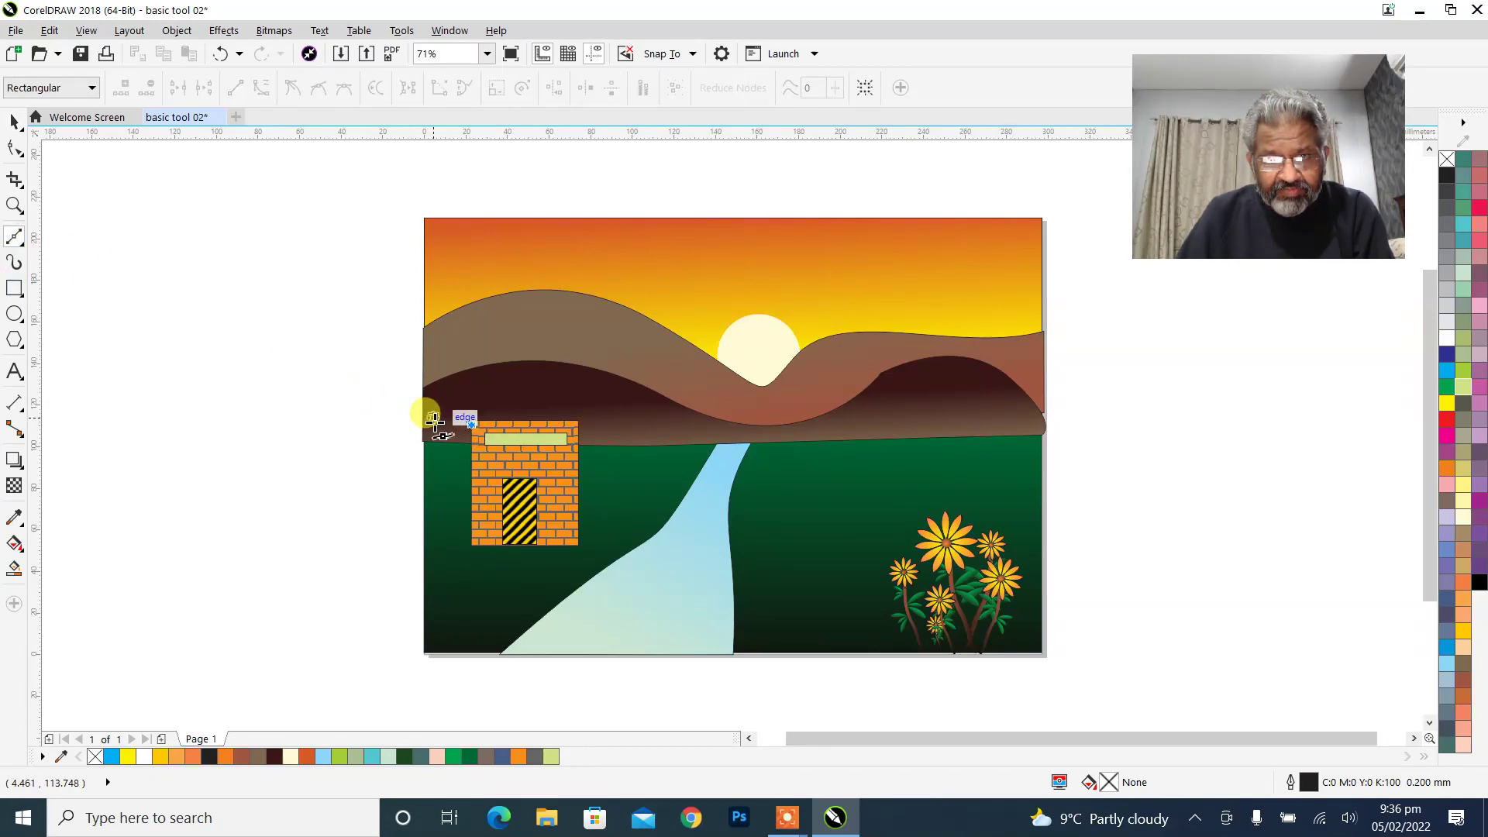
click(514, 365)
click(609, 426)
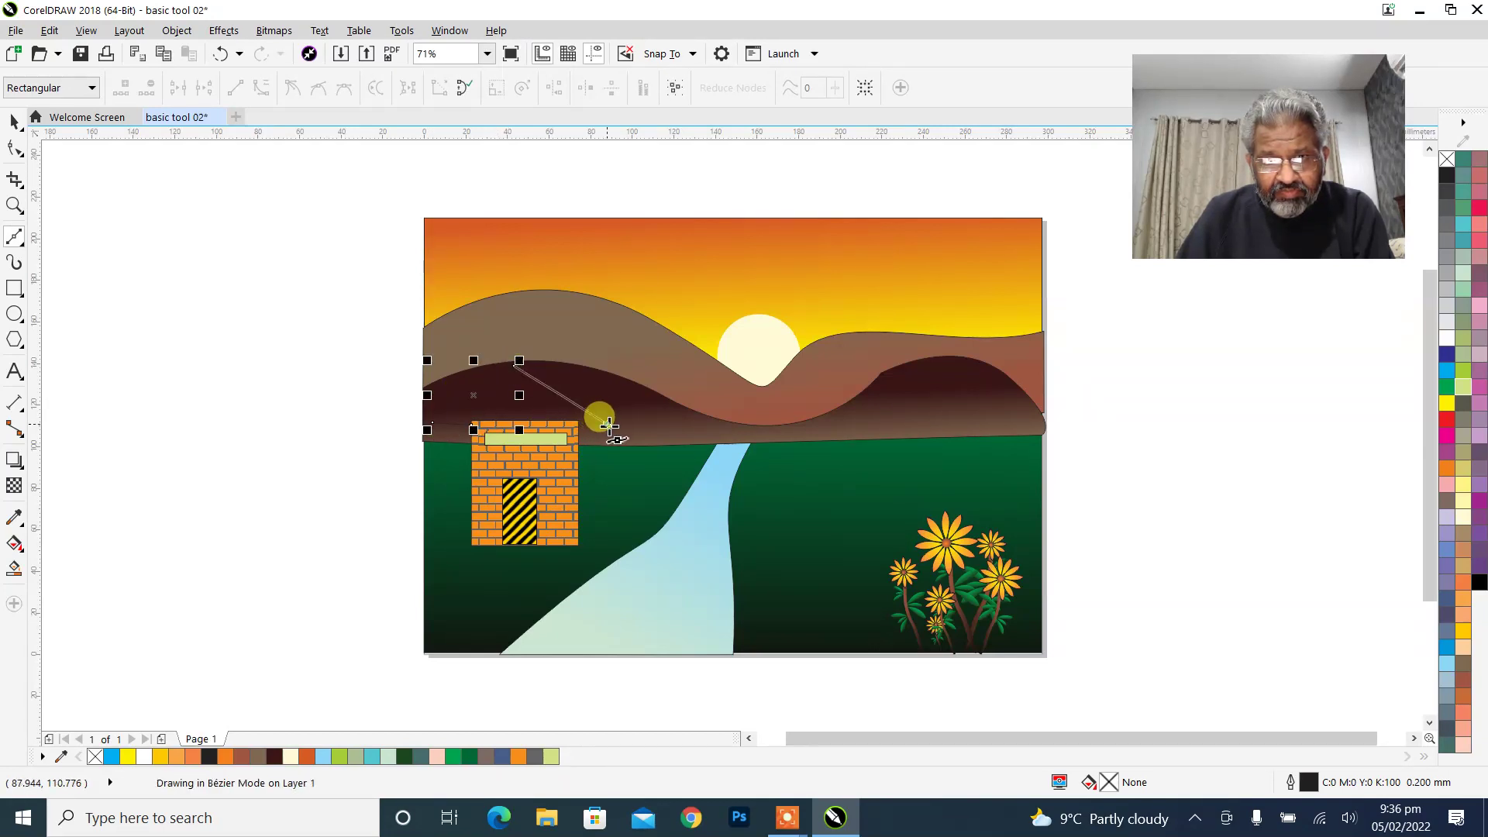
click(476, 426)
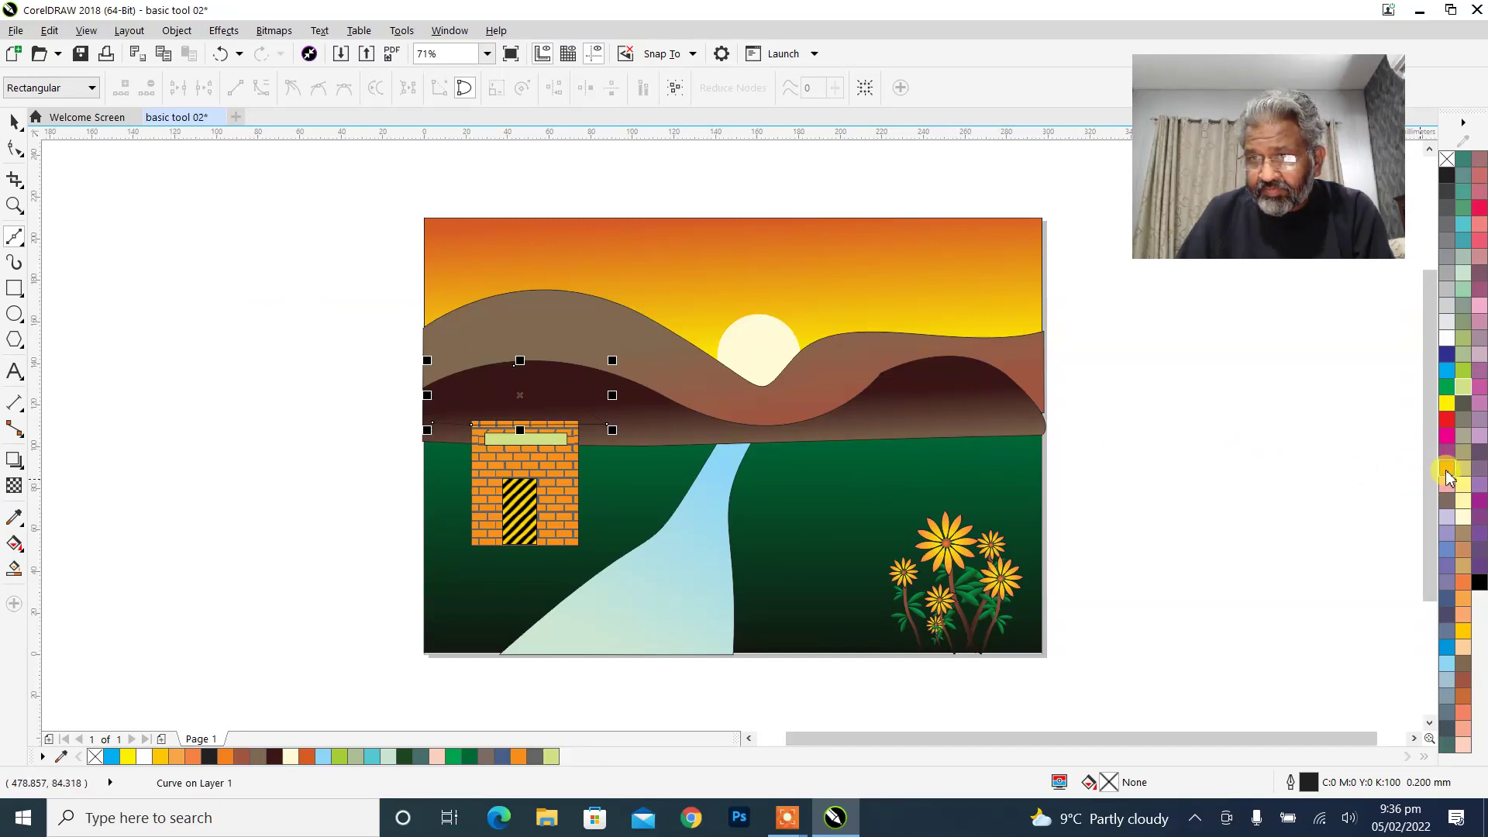
Try magenta on the roof triangle and settle on a red fill (M100 Y100).
click(1446, 437)
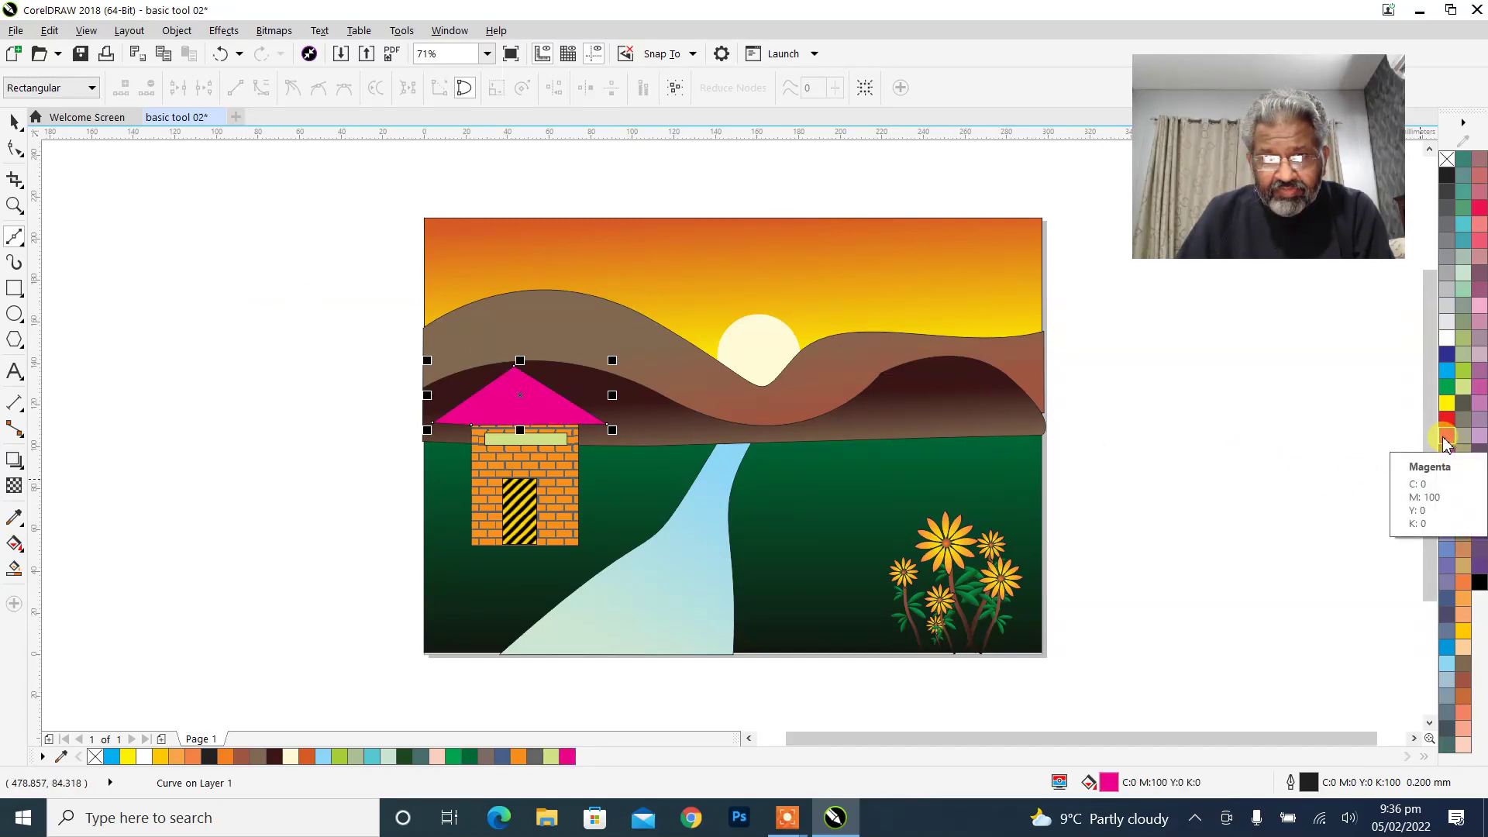
click(1446, 420)
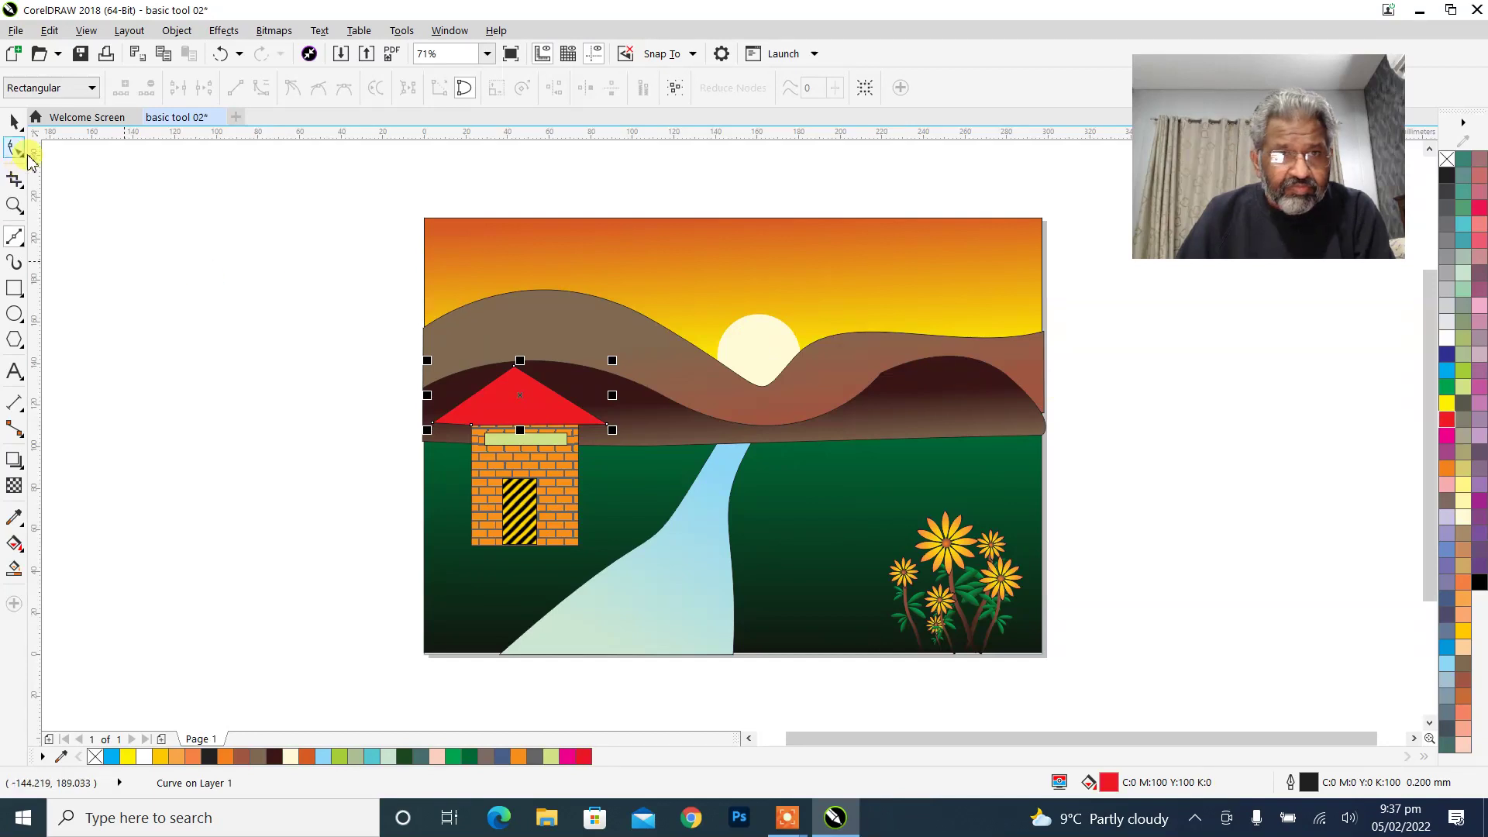
click(12, 122)
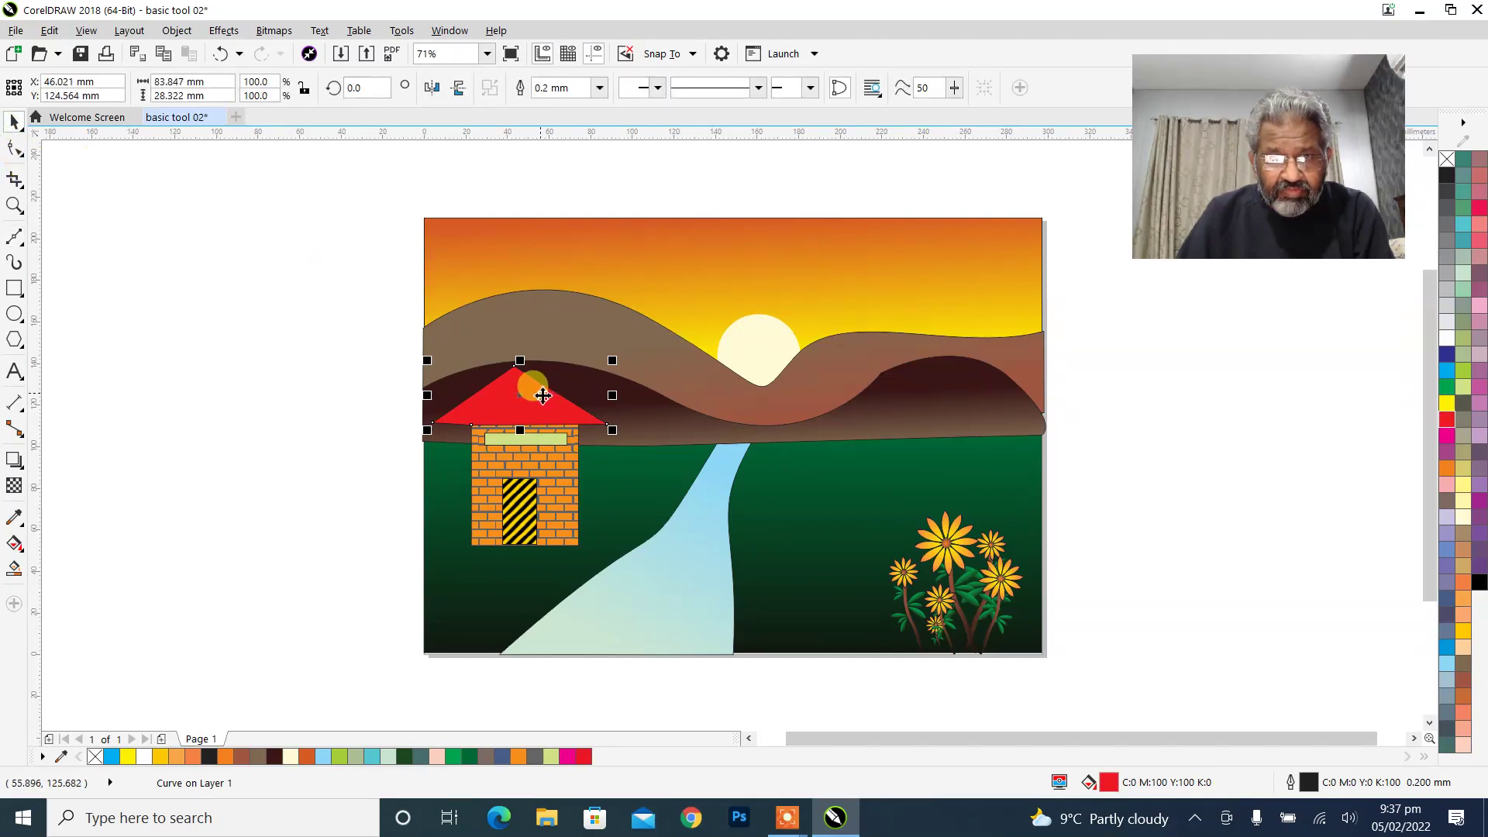
Move the red roof triangle to about X 48.3, Y 126.2 mm, centred over the brick wall, and switch its fill to a vector pattern.
drag(543, 394, 540, 396)
click(519, 361)
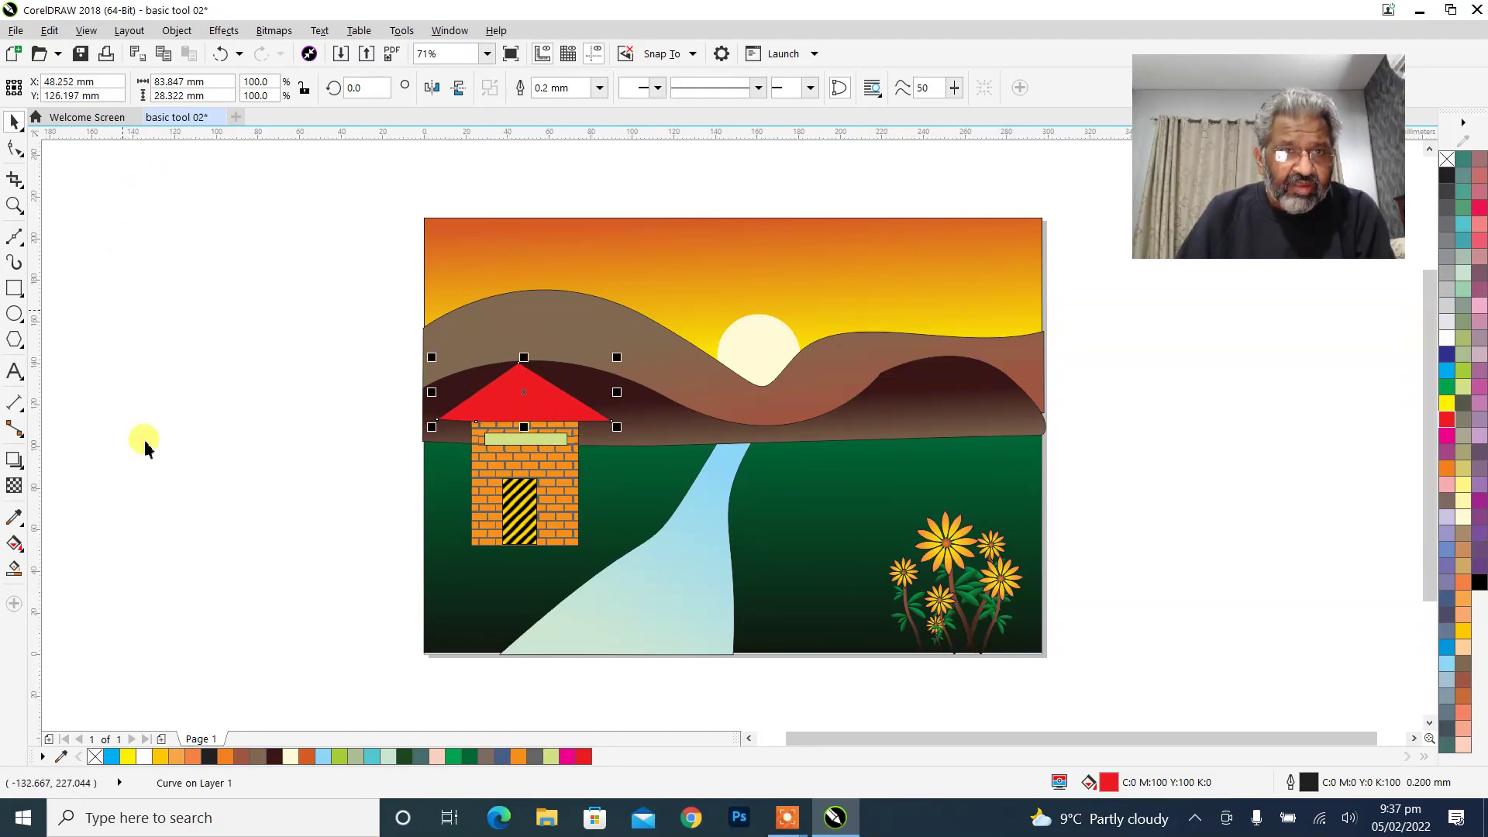
click(14, 545)
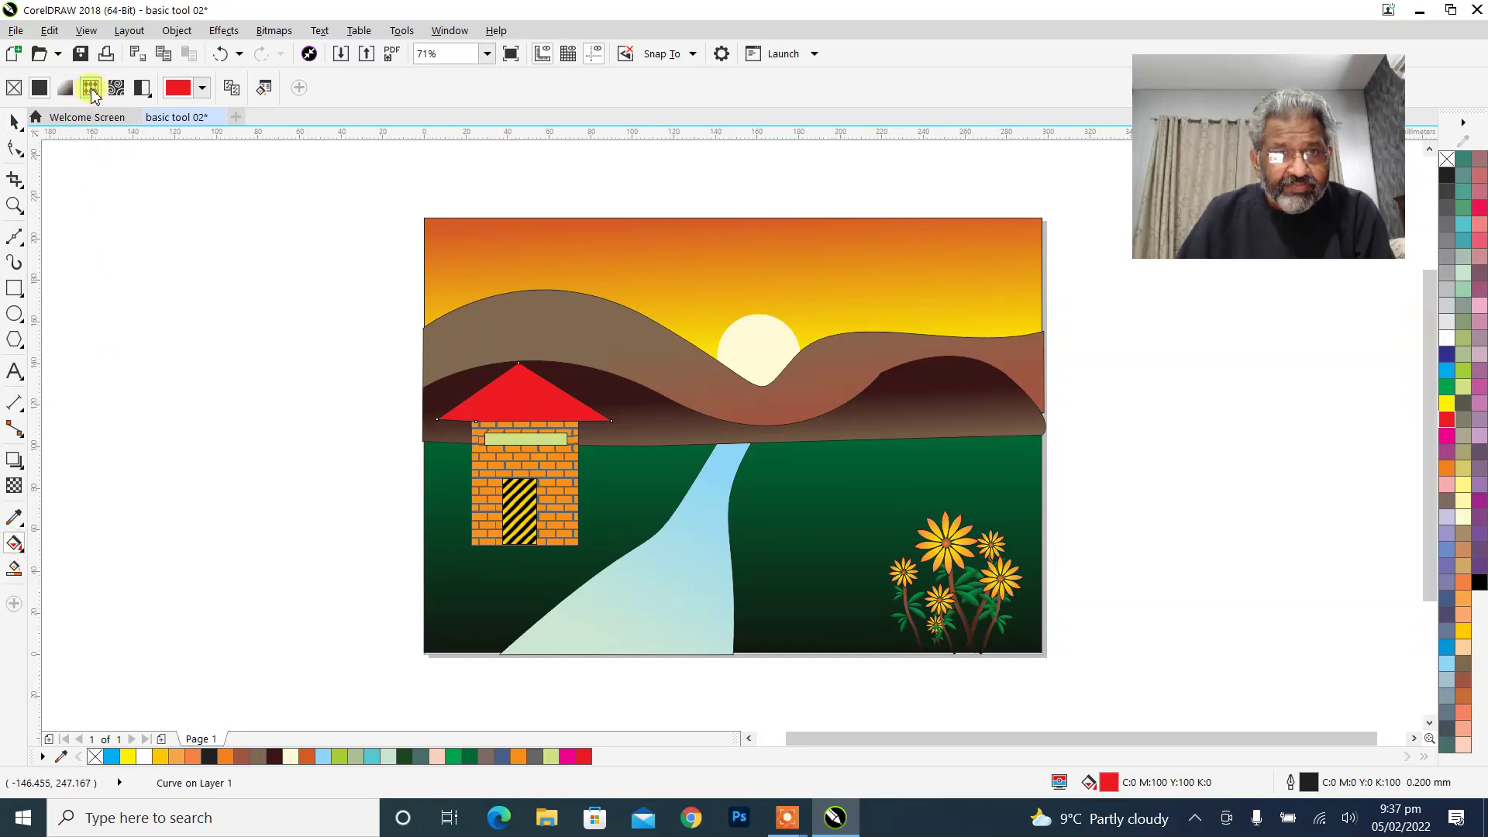
click(91, 88)
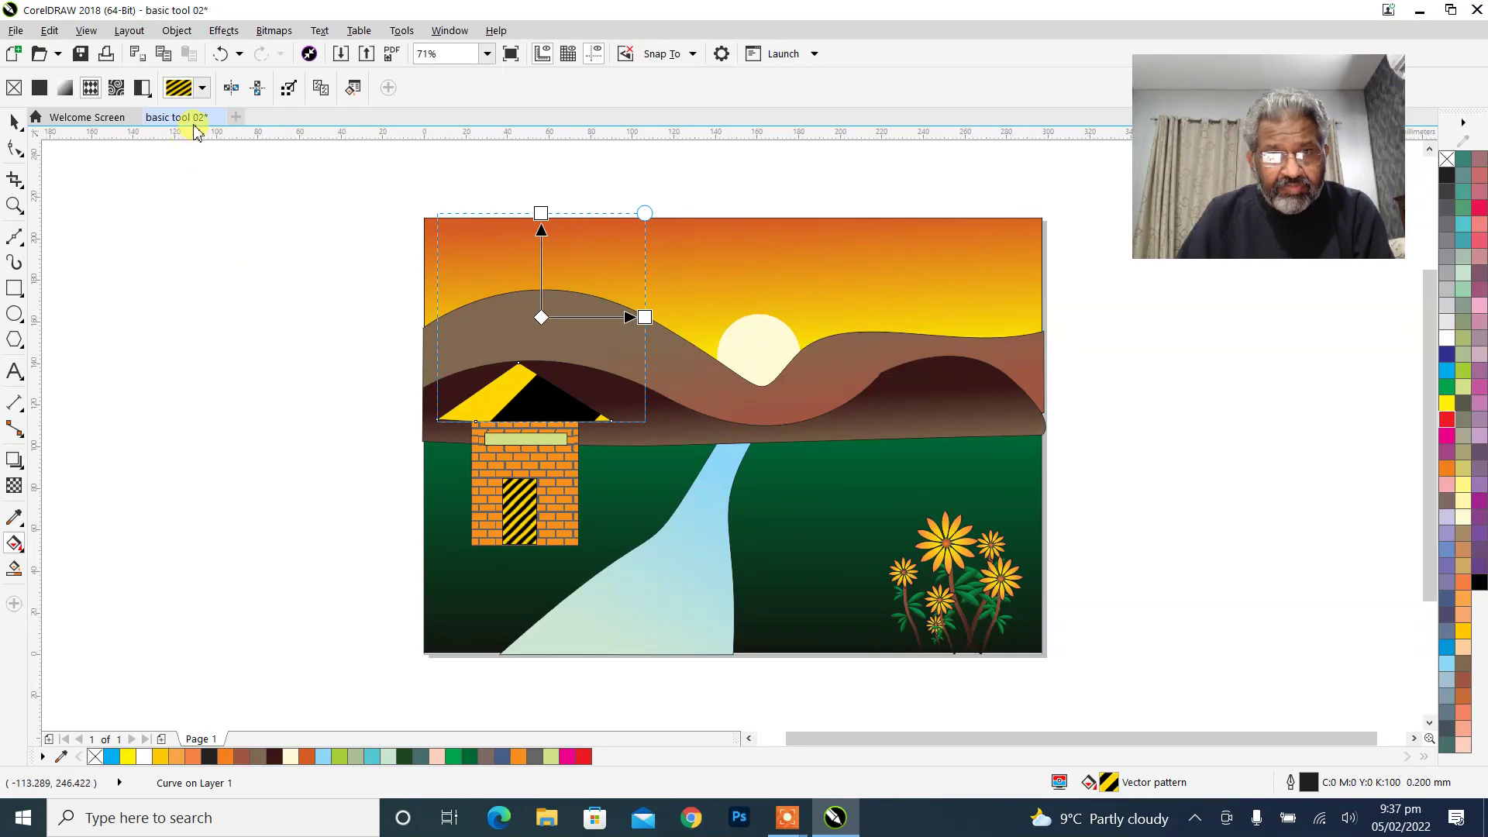
Try several recent vector patterns on the roof, settle on the dark red textured one, and deselect the roof.
click(202, 91)
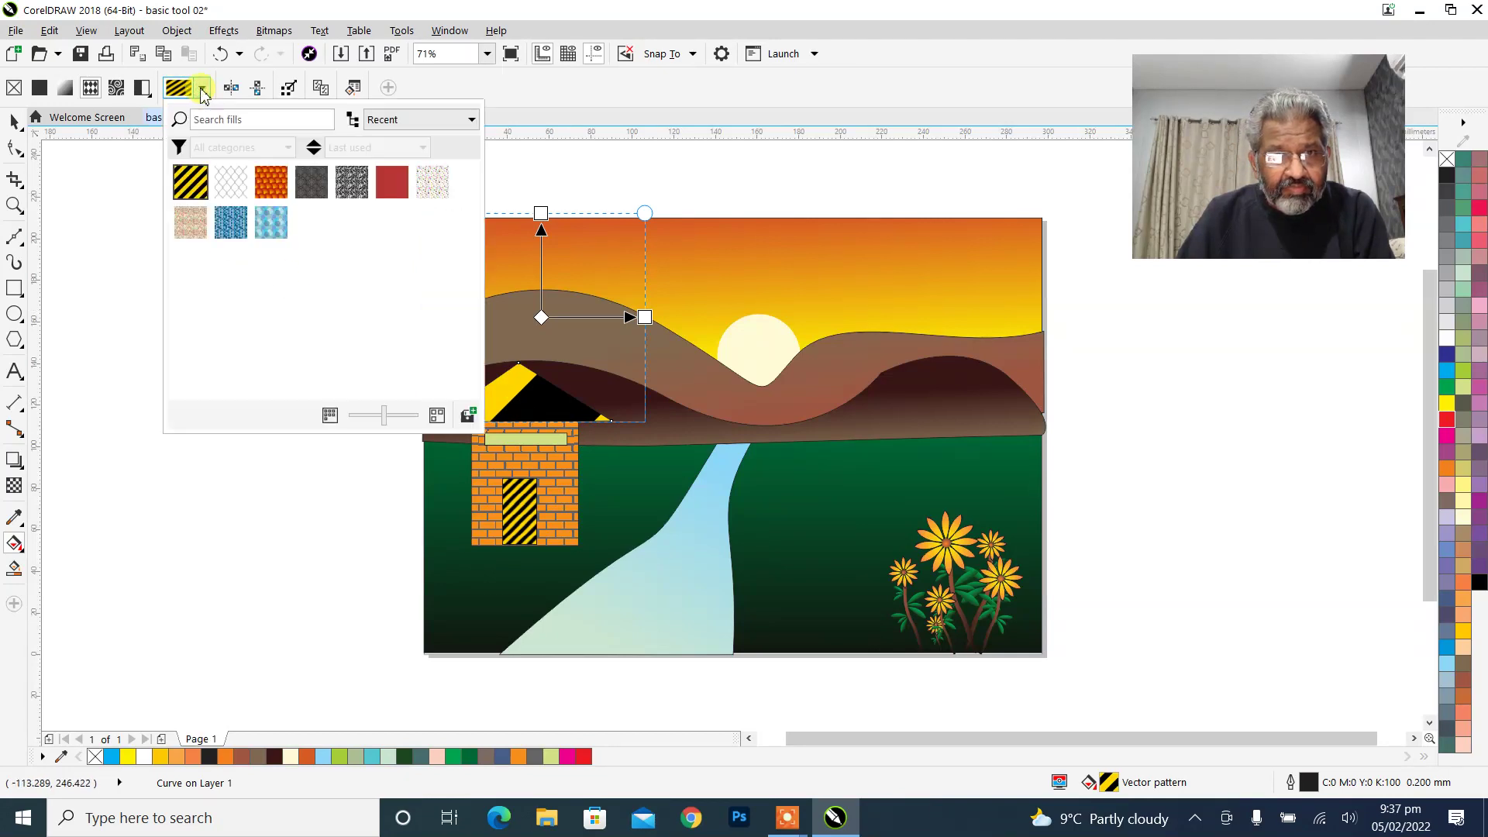
click(231, 183)
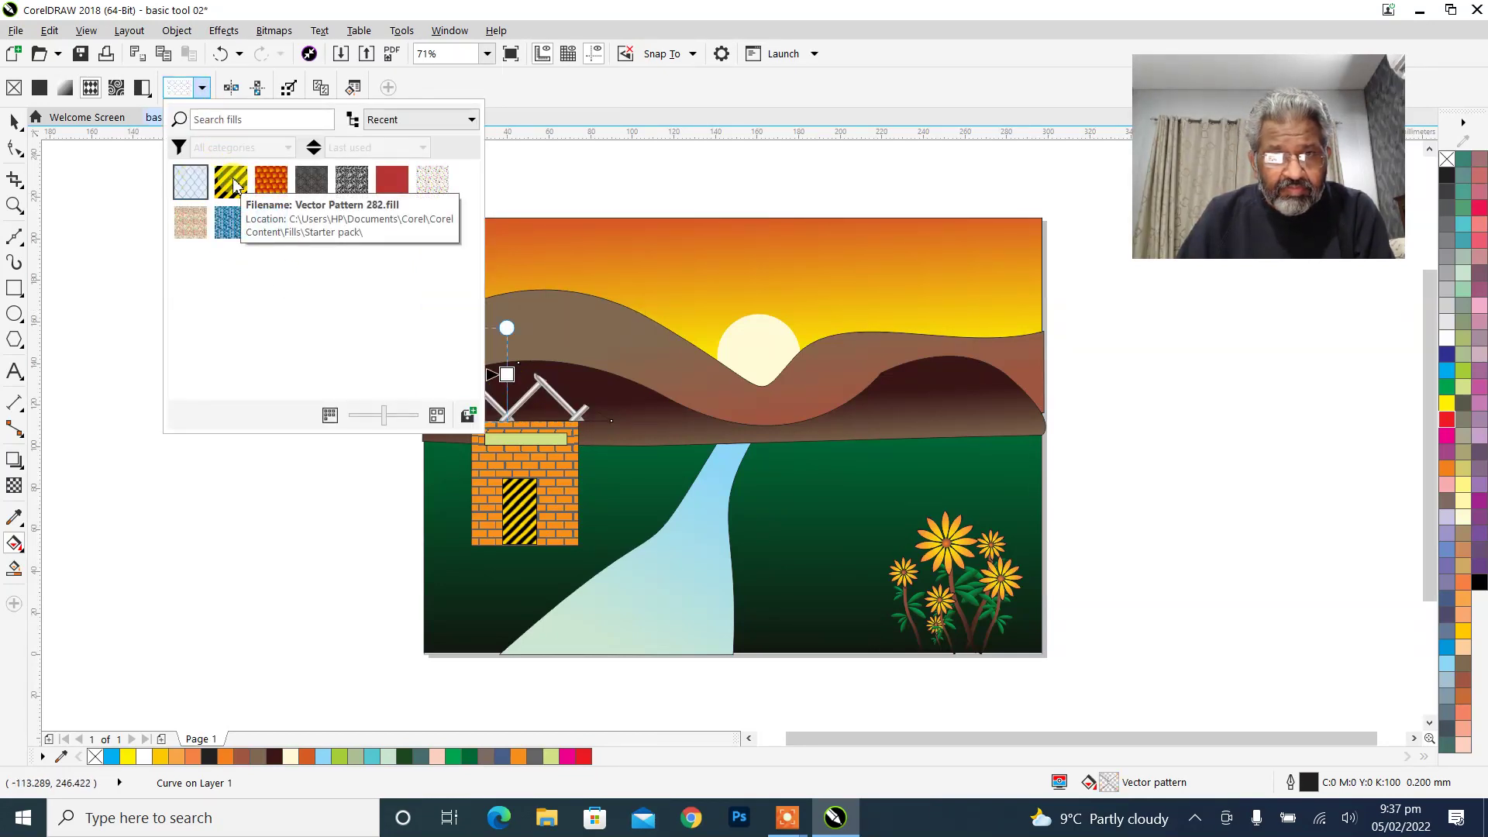
click(267, 184)
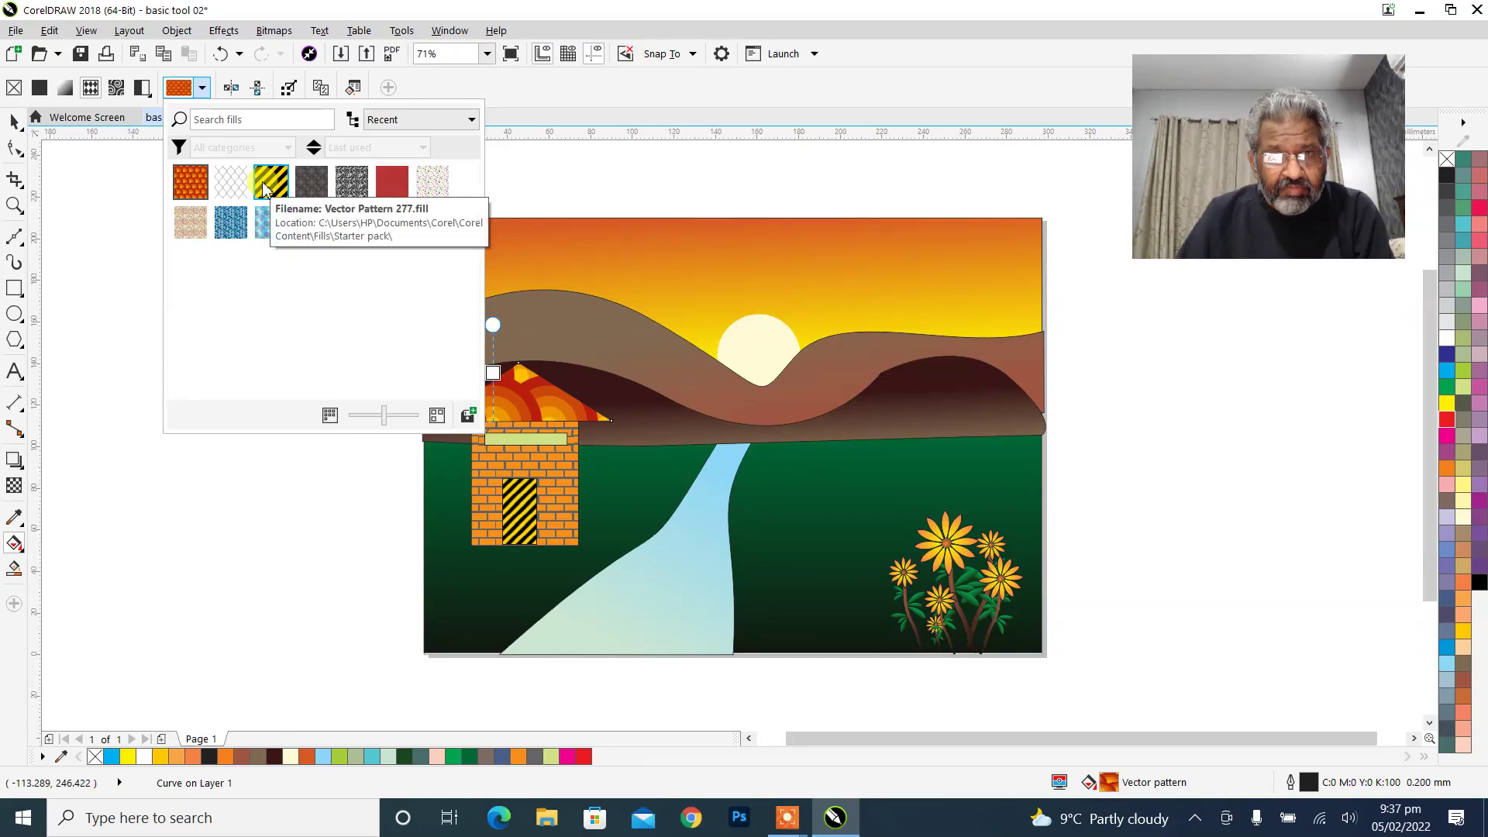
click(321, 184)
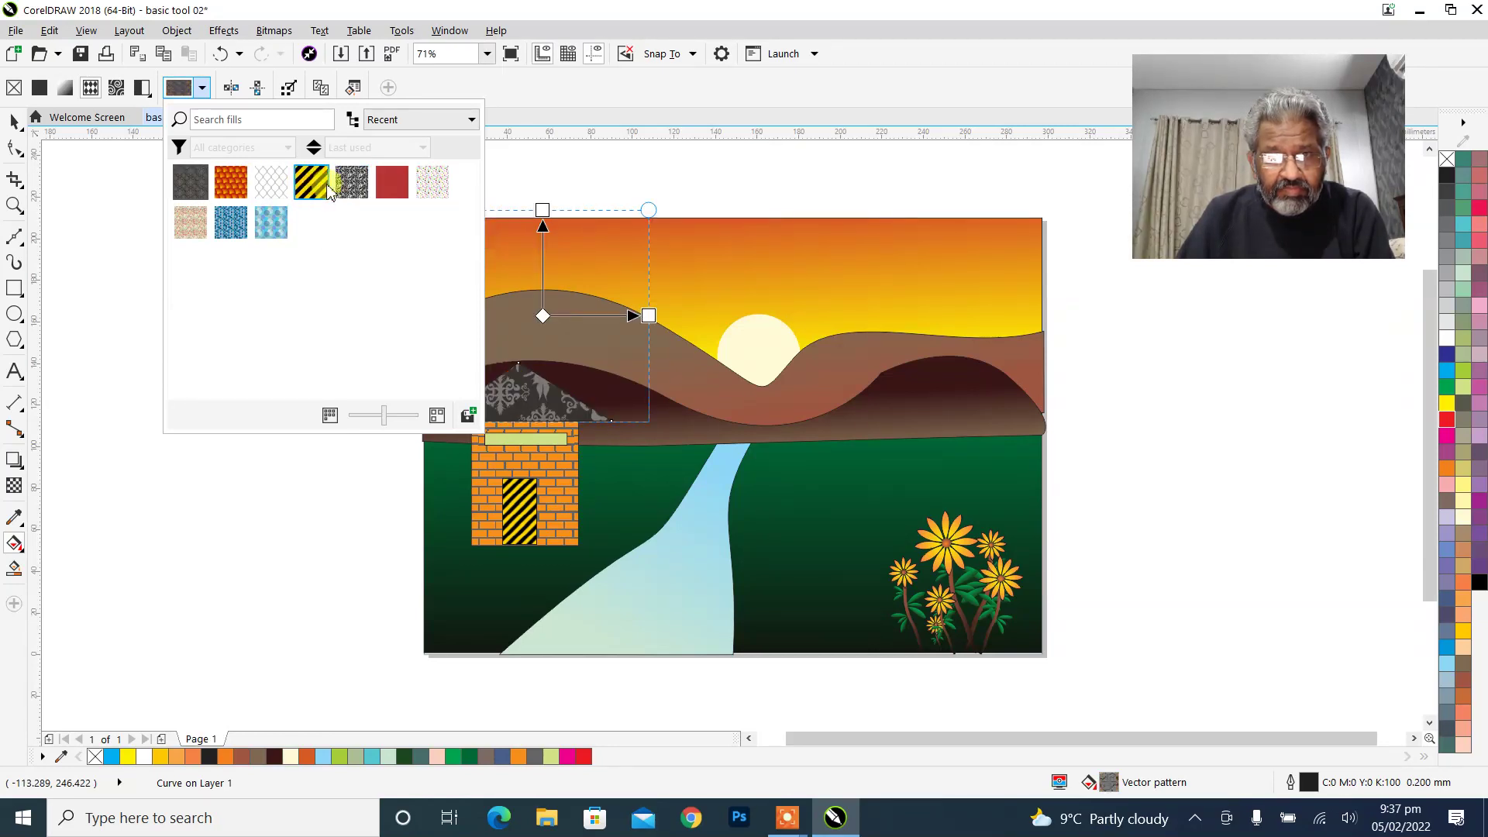
click(349, 190)
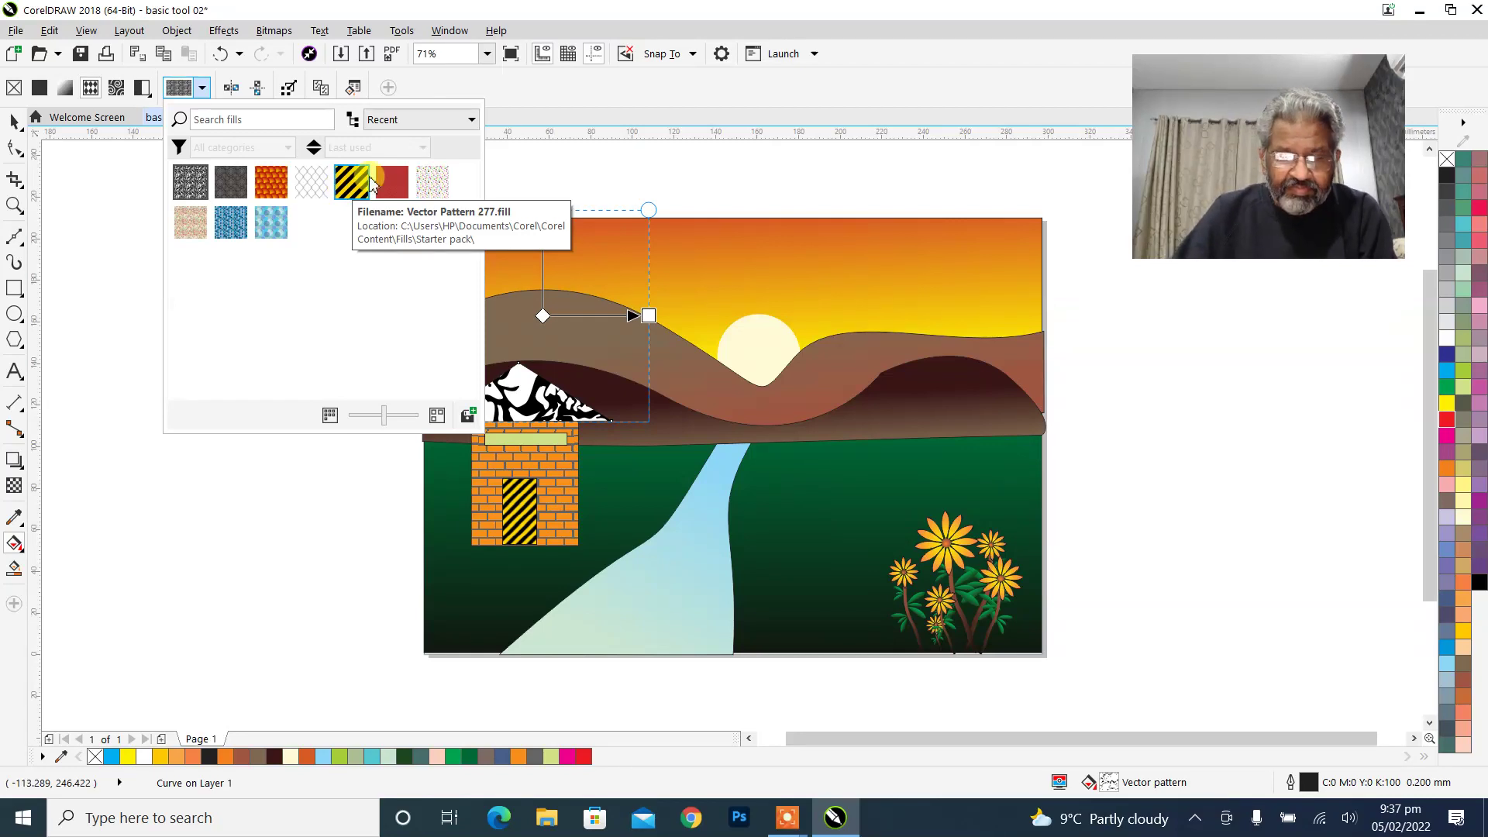
click(394, 183)
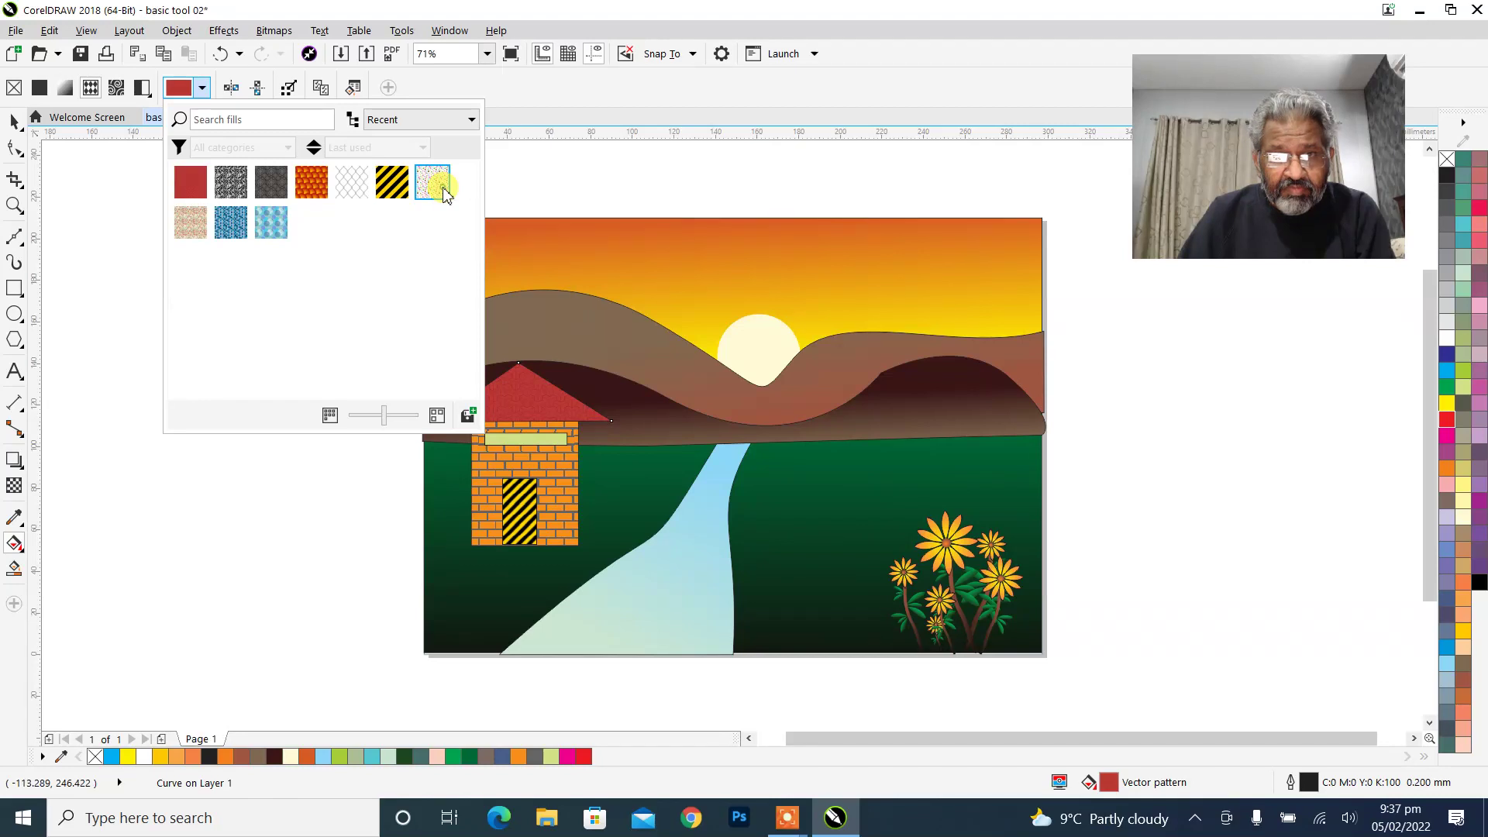
click(444, 192)
click(406, 186)
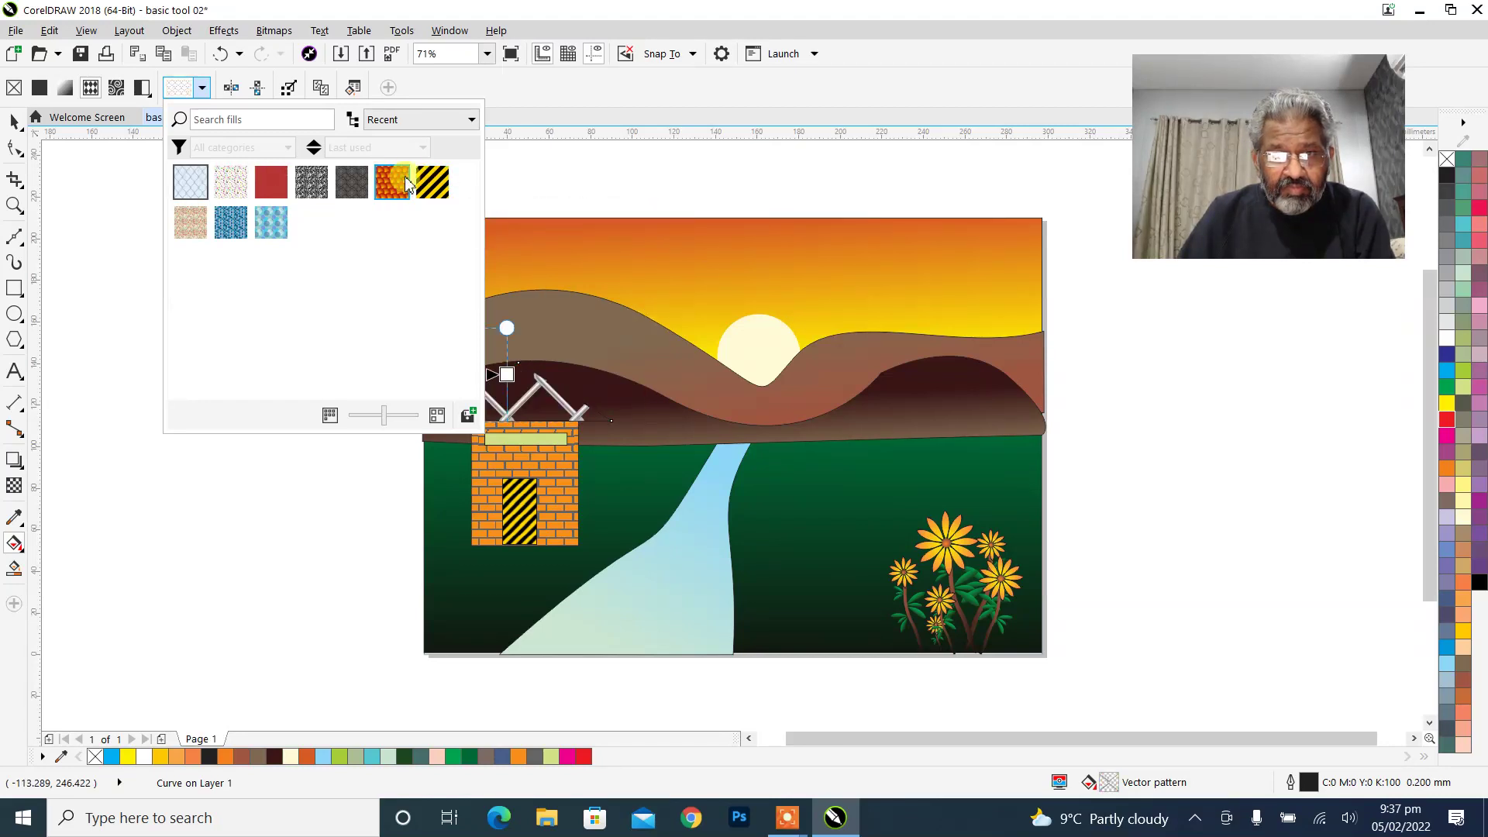
click(394, 186)
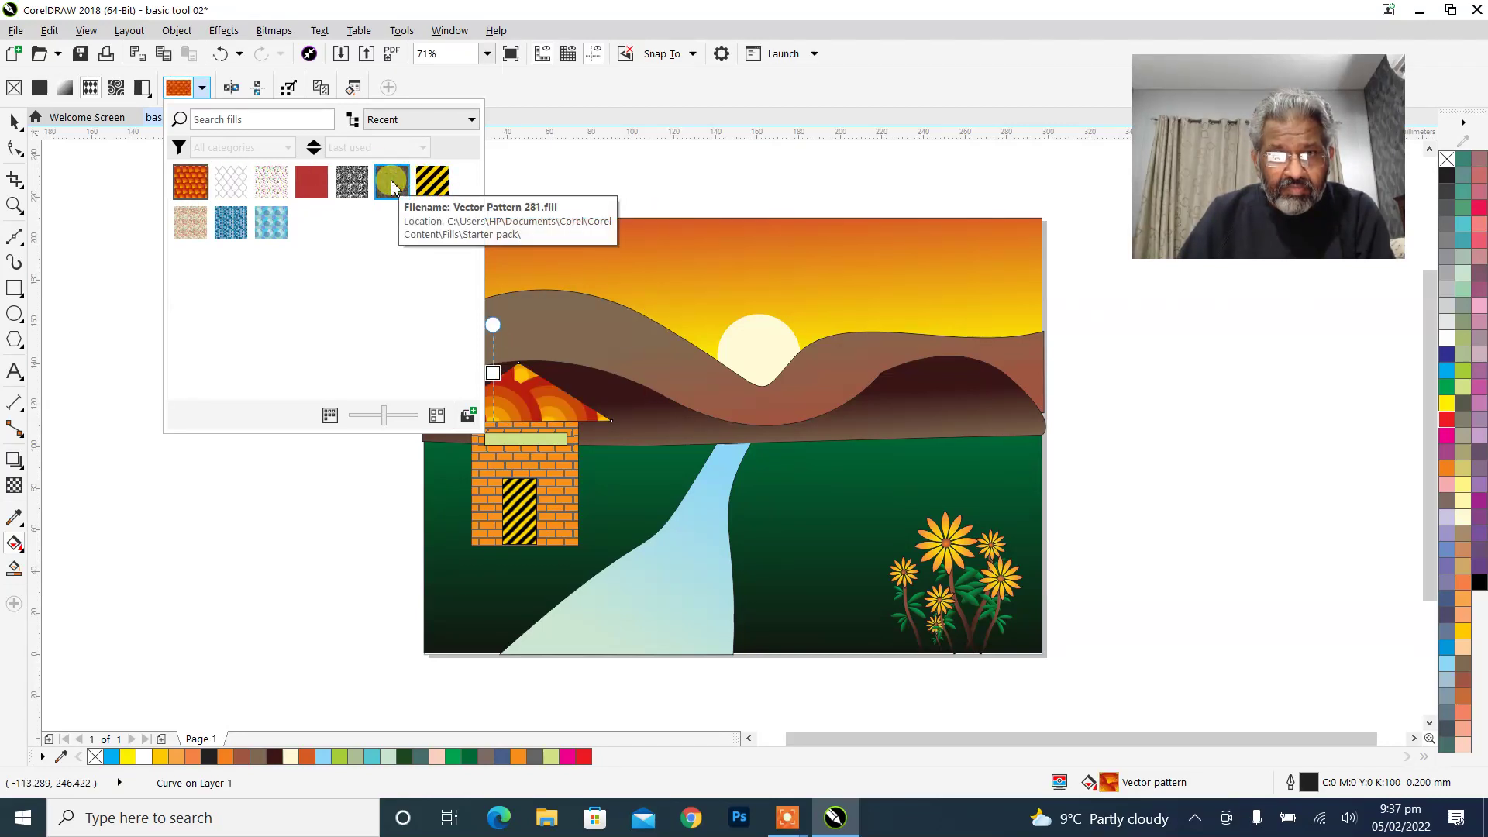
click(318, 184)
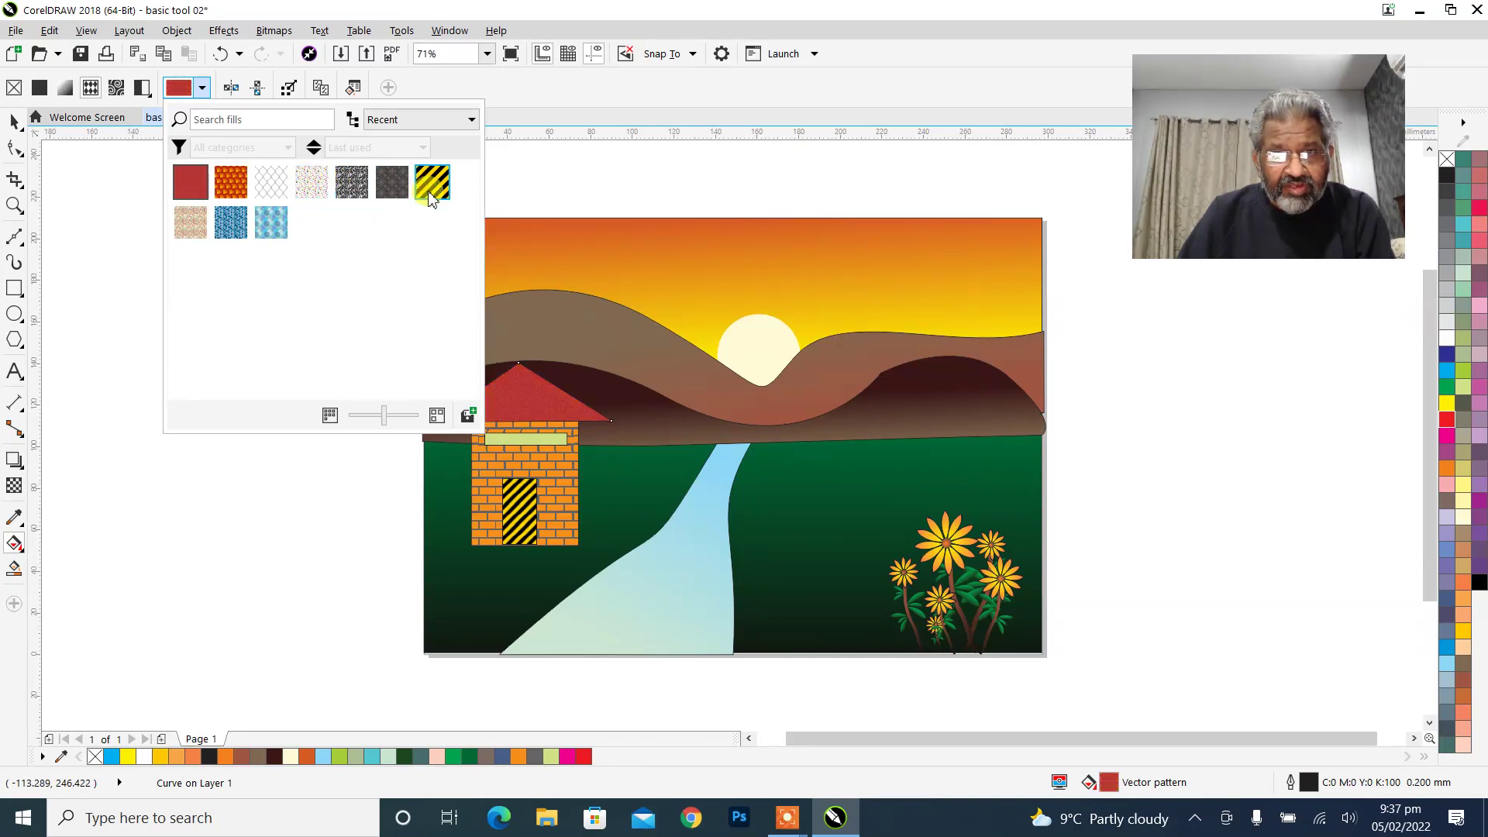
key(Escape)
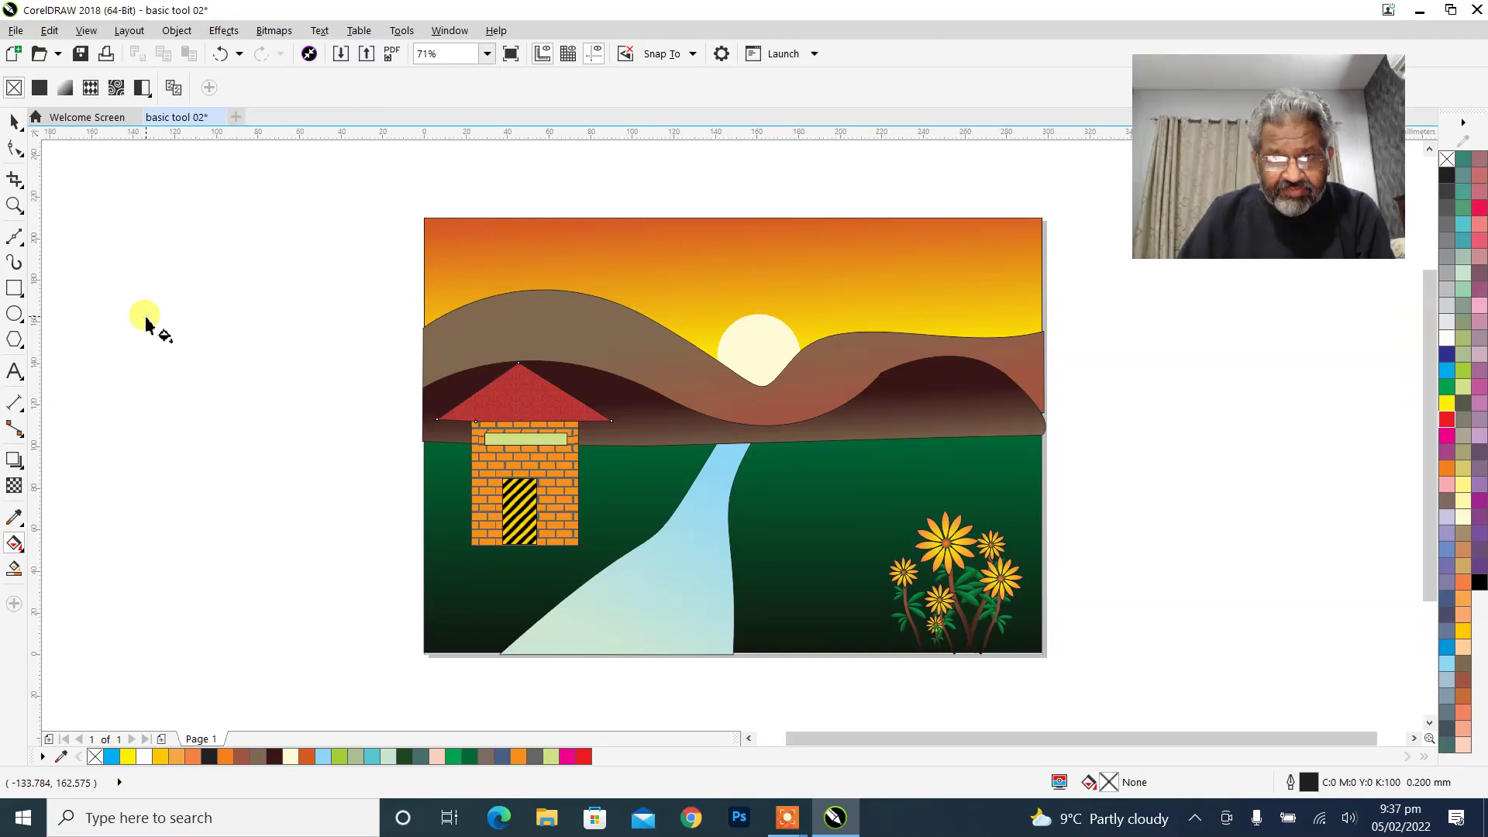
Give the light green panel on the brick wall a linear fountain fill with a darker green end colour (C81 M20 Y100 K7).
click(497, 443)
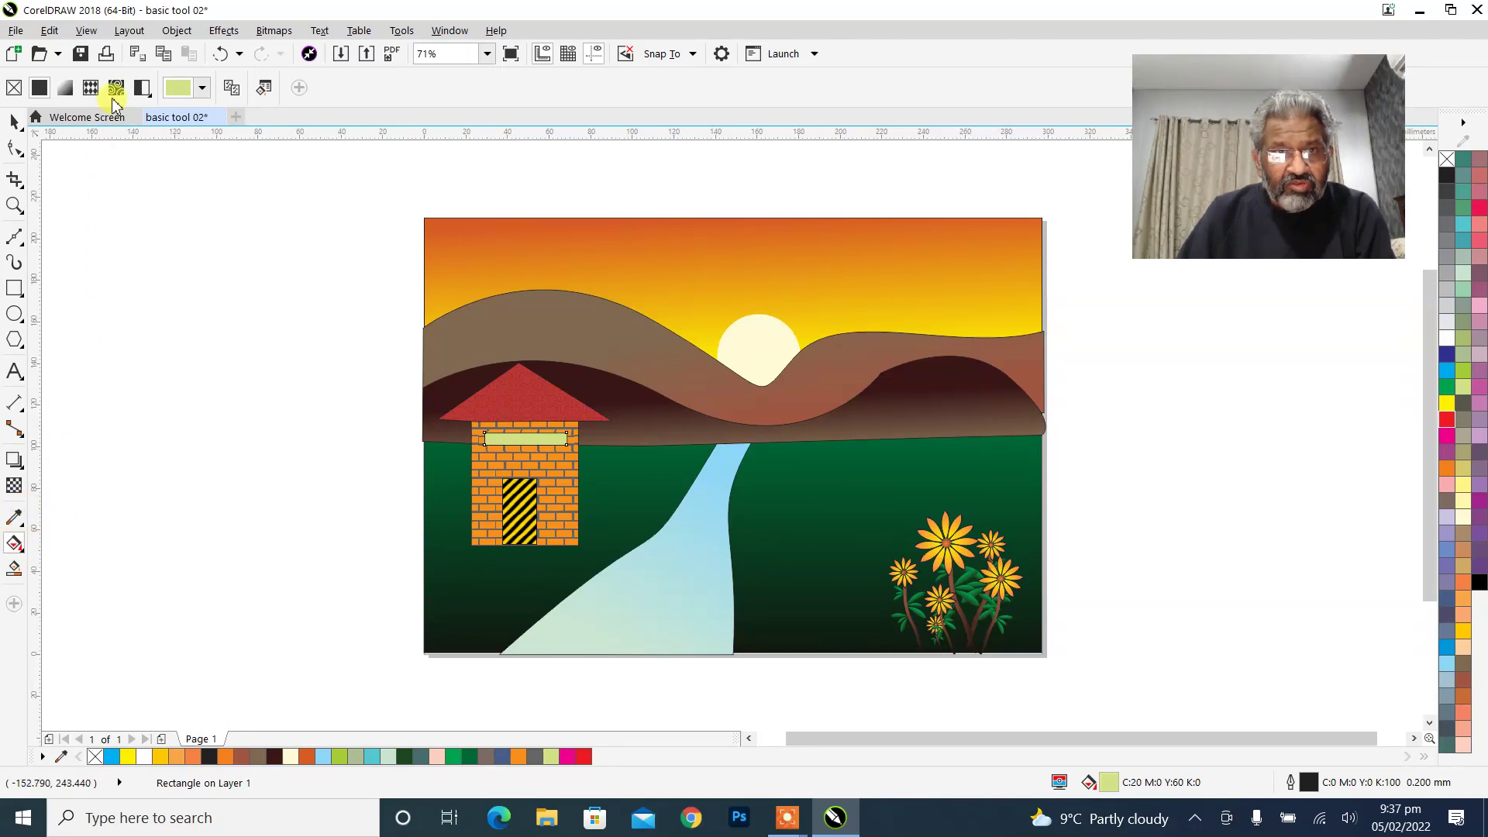
click(65, 88)
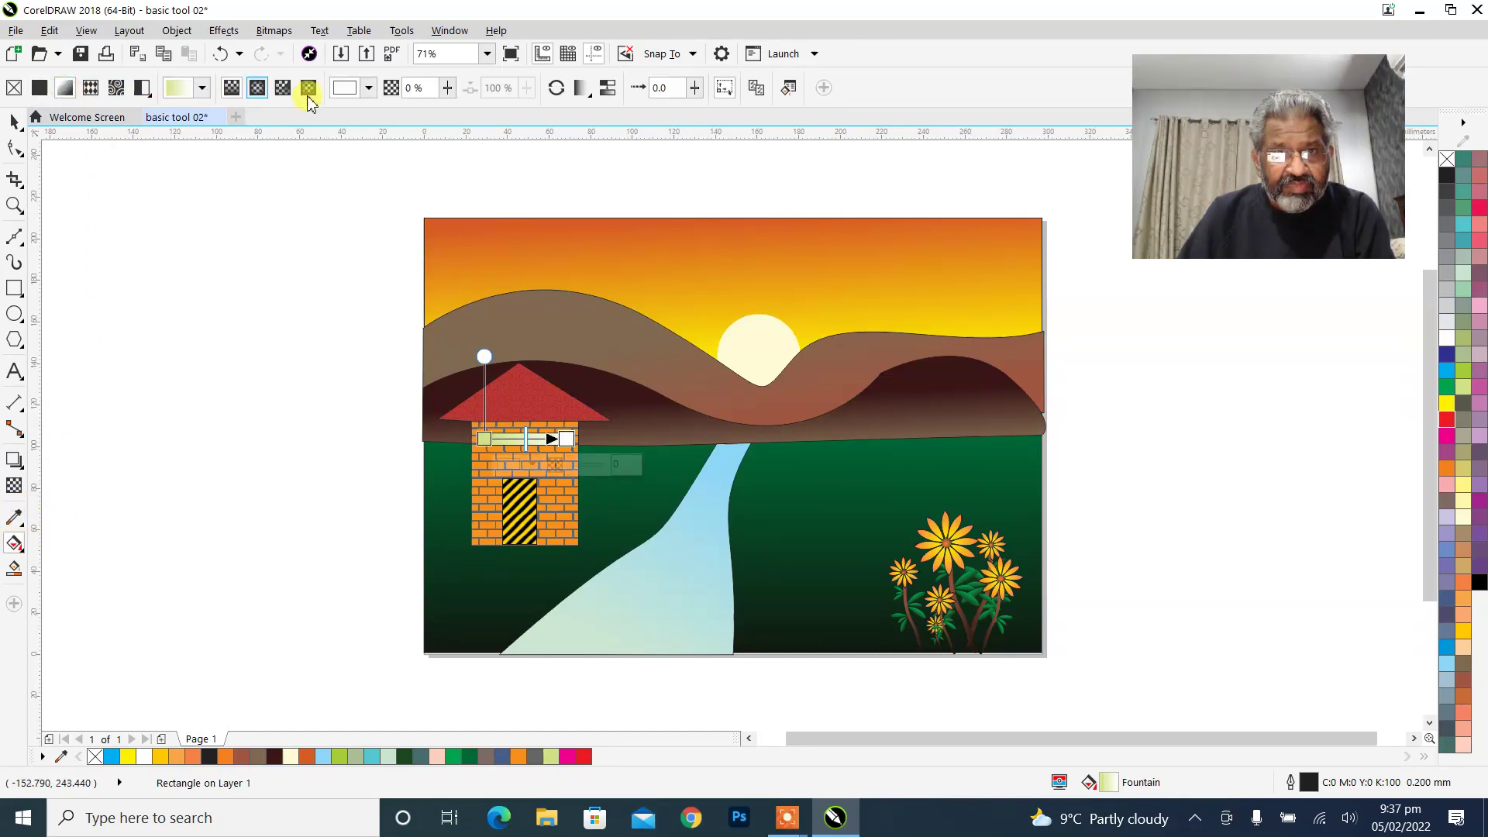
click(347, 91)
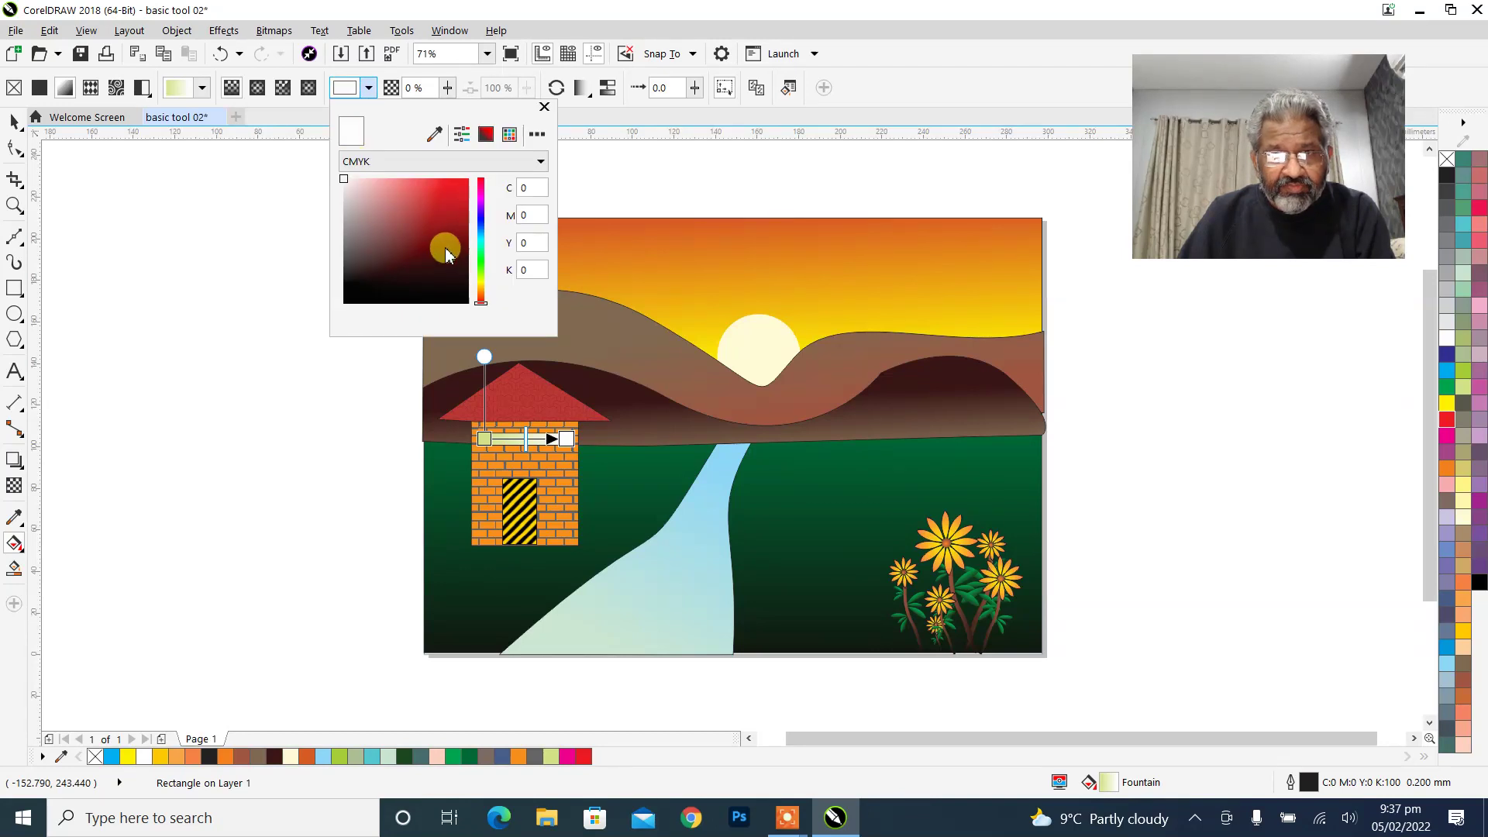
drag(480, 285, 480, 271)
click(469, 232)
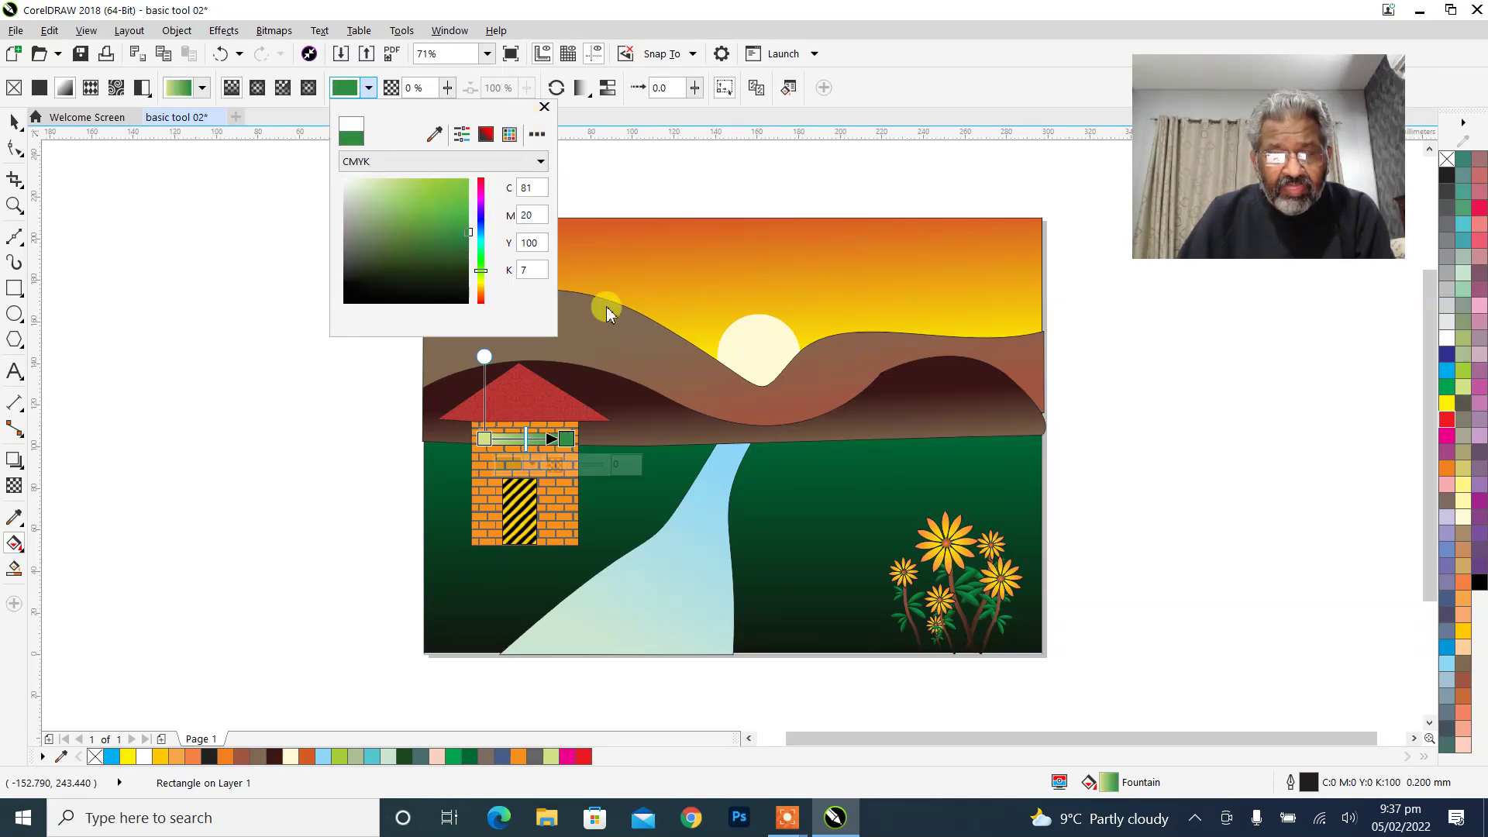
Redirect the panel's fountain fill by moving its end colour node up toward the roof's base, and deselect the panel.
click(570, 440)
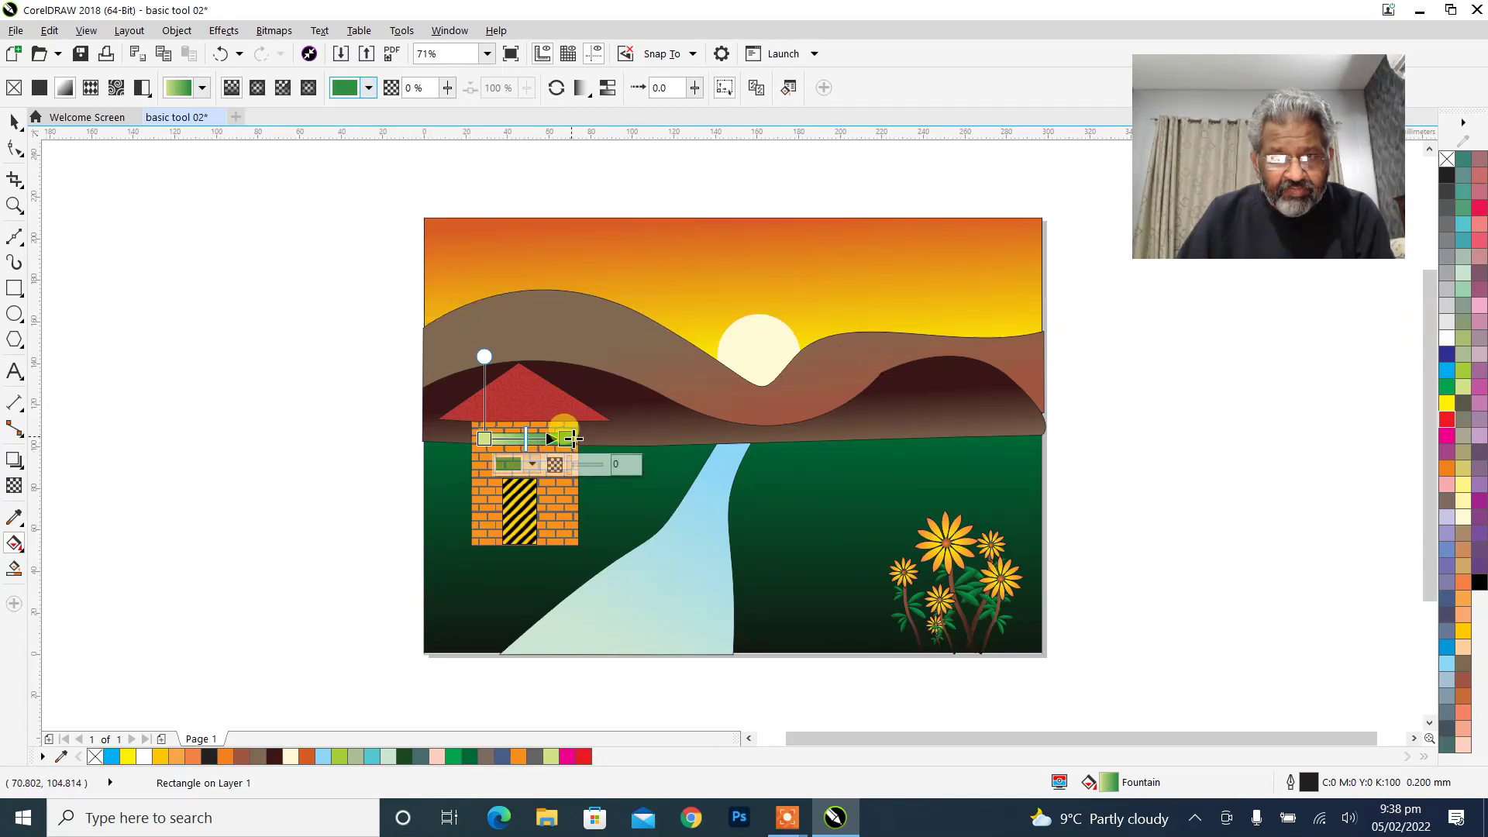
drag(574, 438, 509, 412)
click(14, 123)
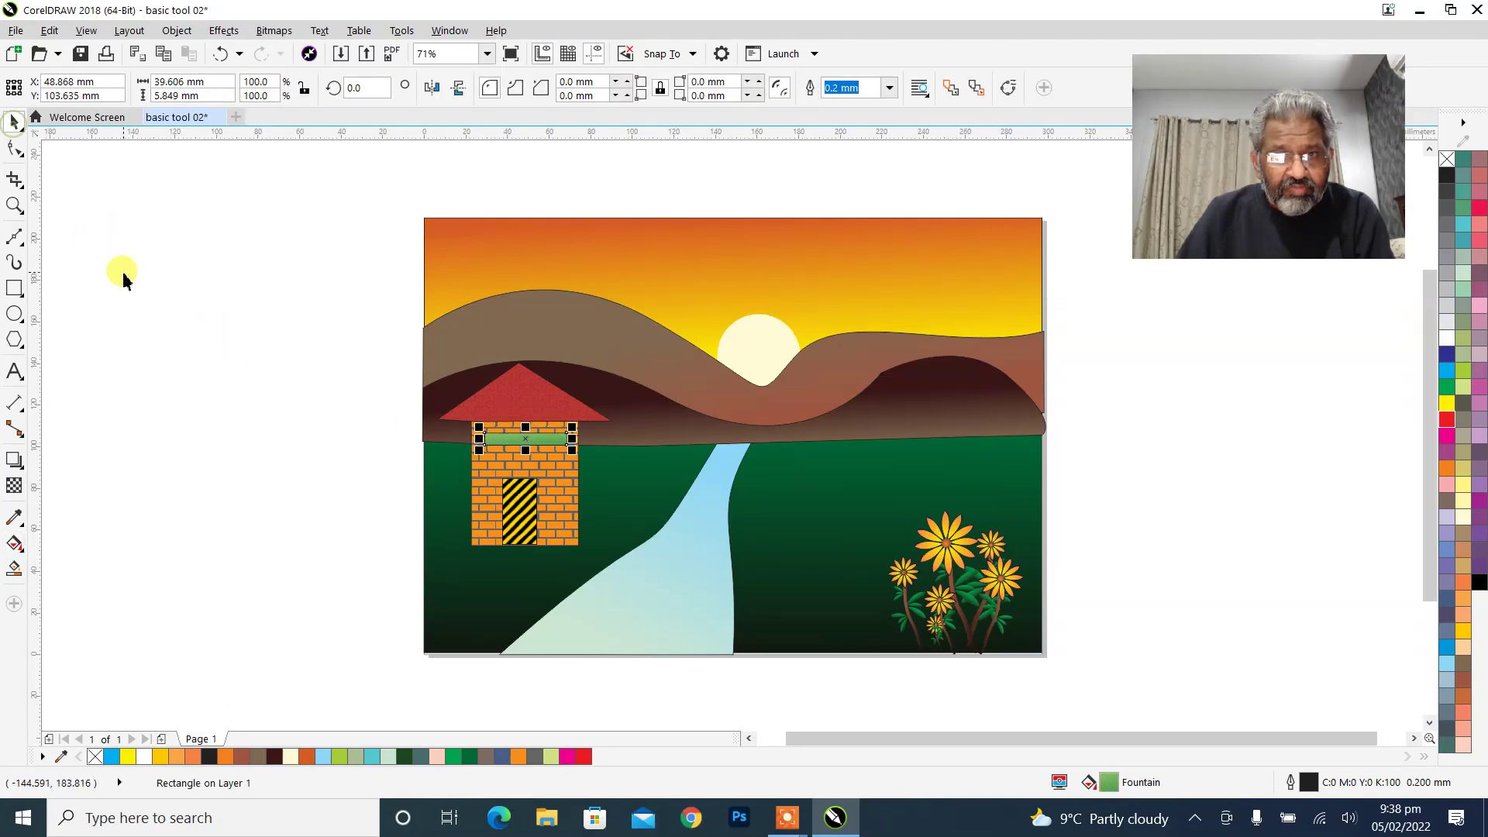
click(122, 272)
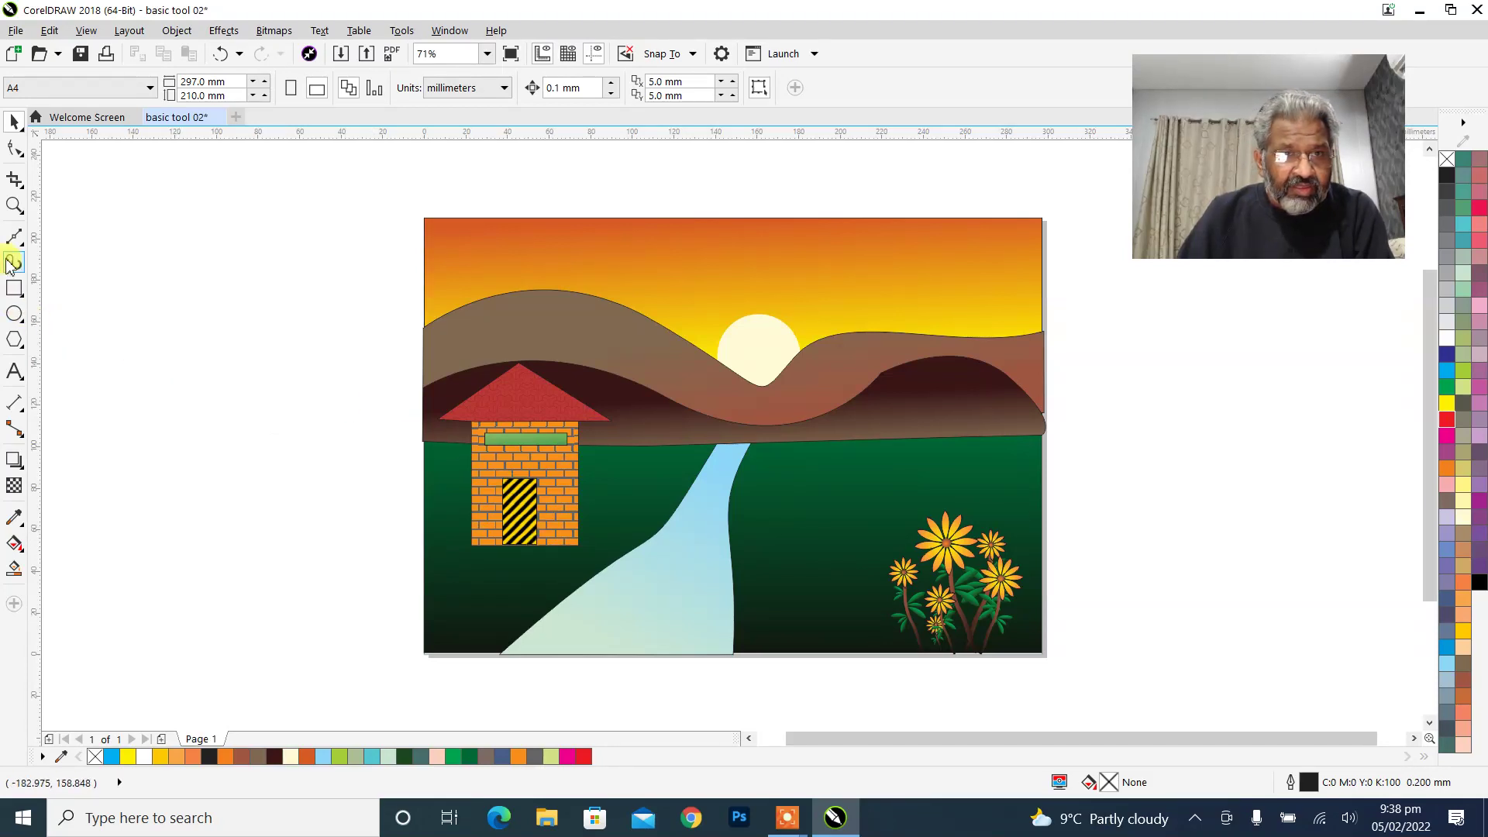
Draw a narrow upright rectangle about 5.6 × 26.8 mm in the empty area to the left of the page.
click(14, 288)
drag(237, 323, 249, 386)
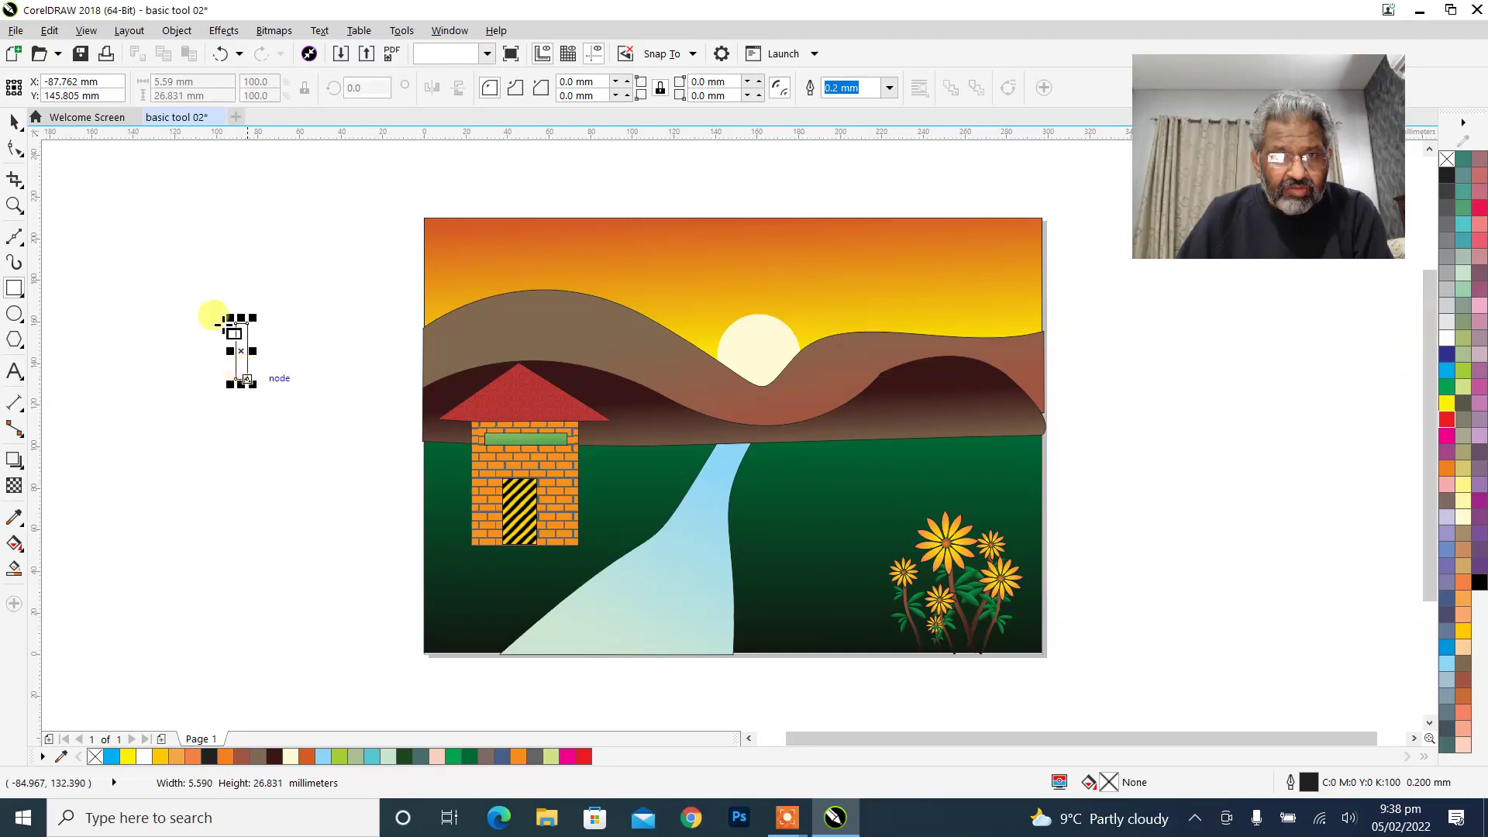
click(13, 124)
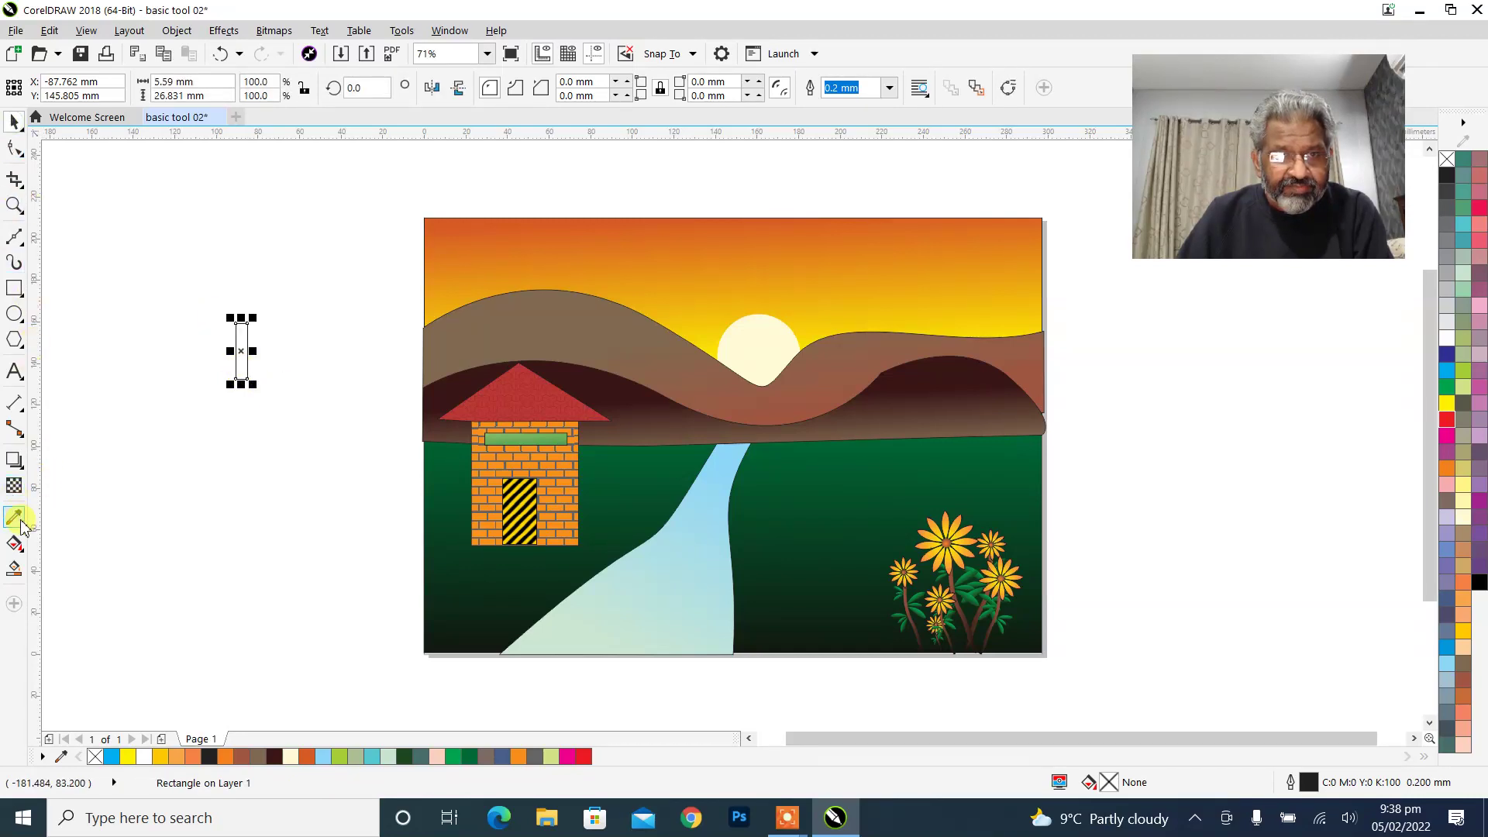
Apply a linear fountain fill to the narrow rectangle, extend its end node slightly beyond the shape, and colour that node light gray (C22 M22 Y20 K0).
click(17, 546)
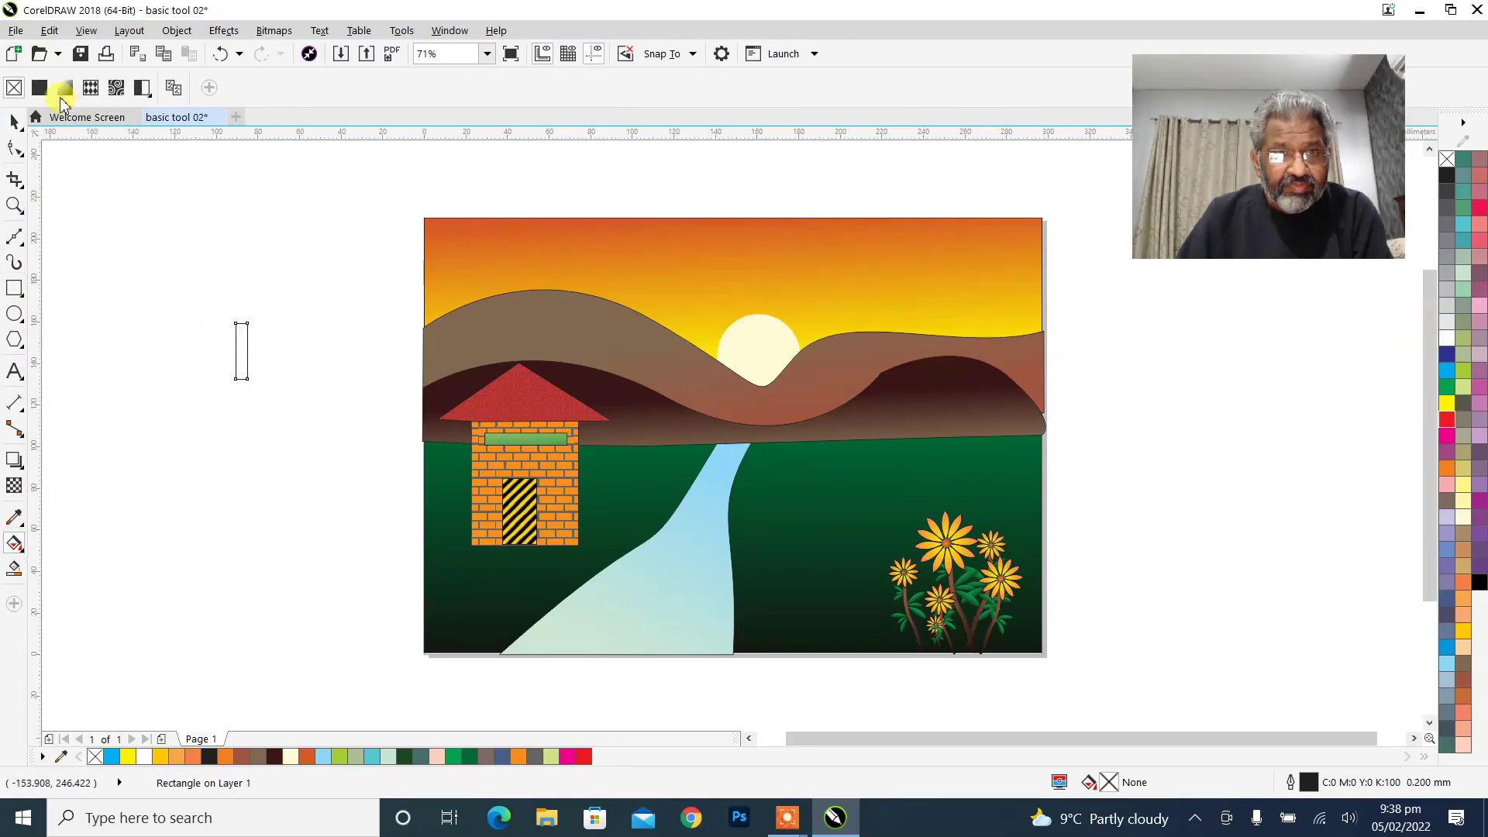
click(66, 88)
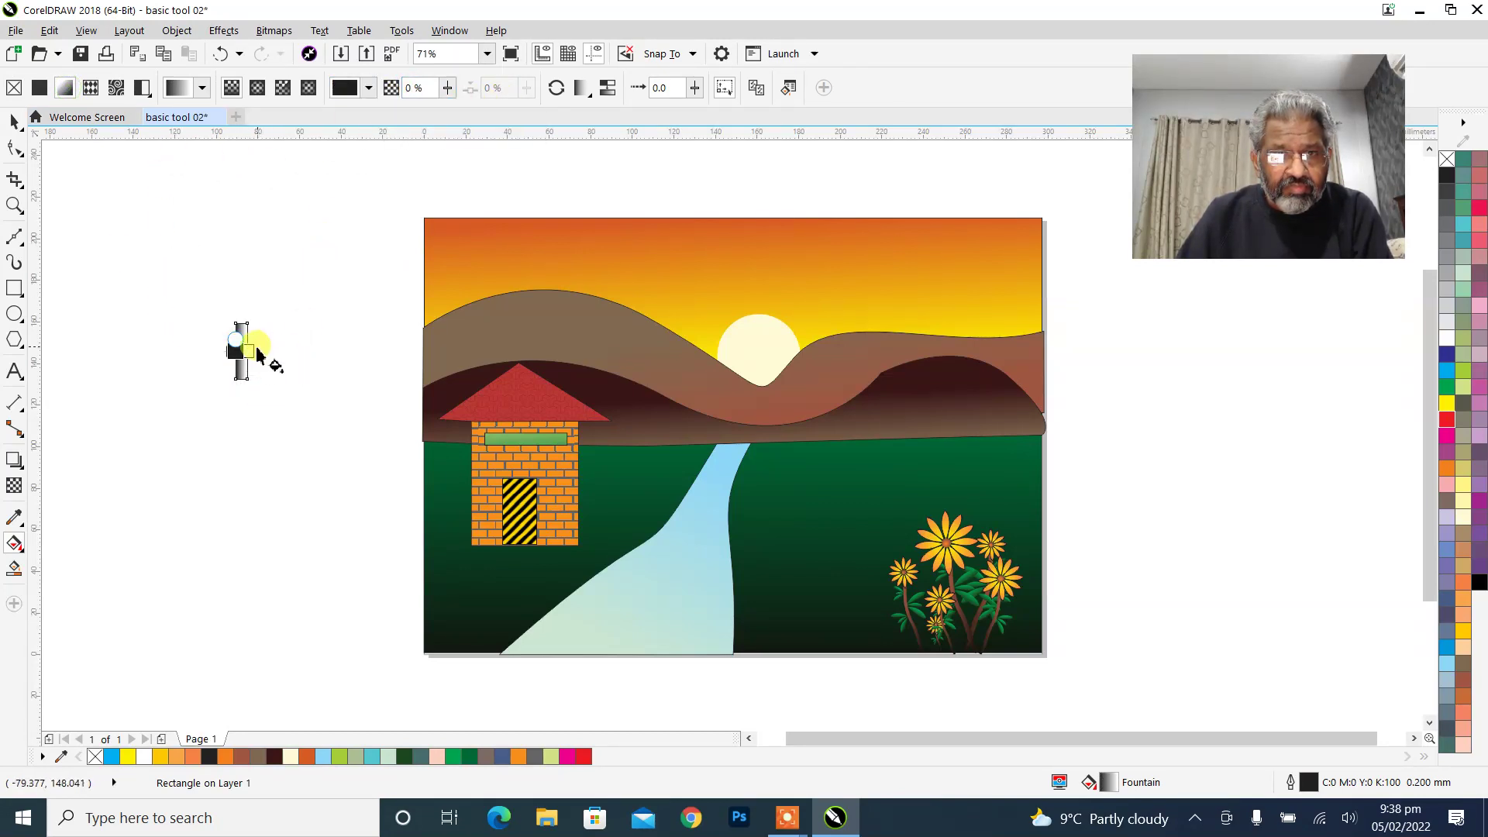
click(258, 349)
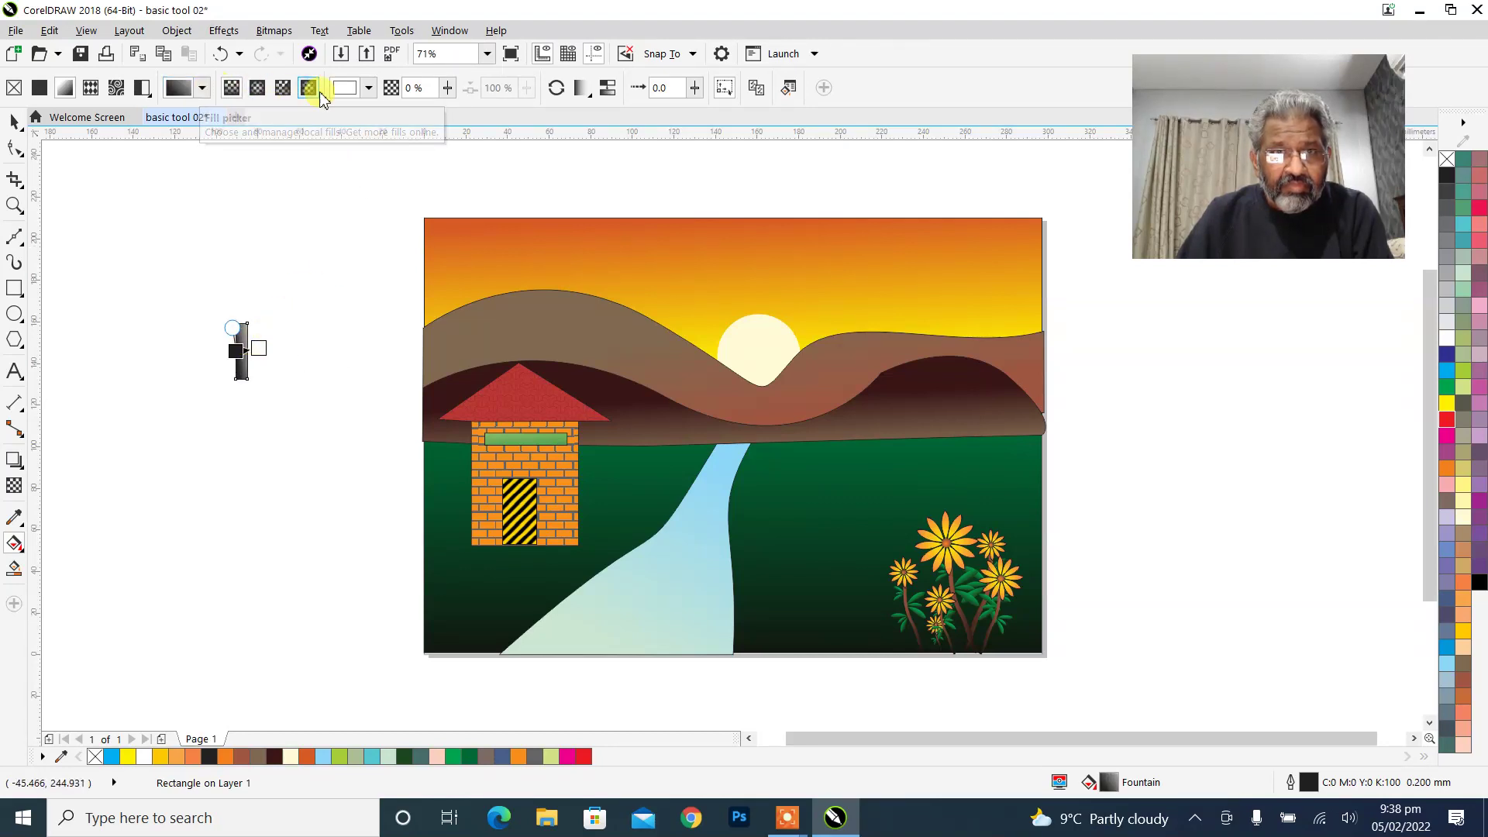
click(348, 88)
click(349, 206)
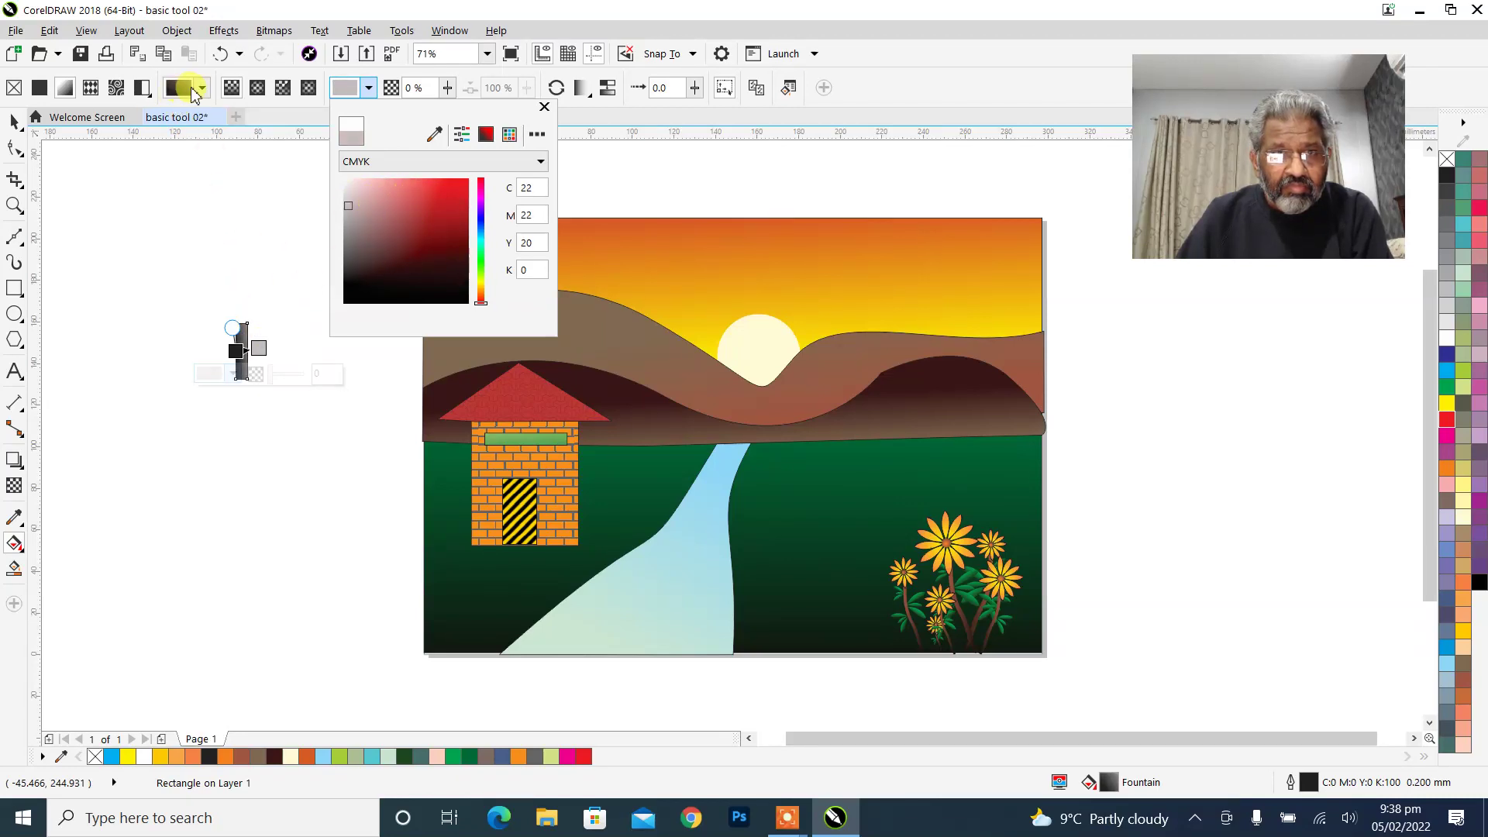
click(250, 203)
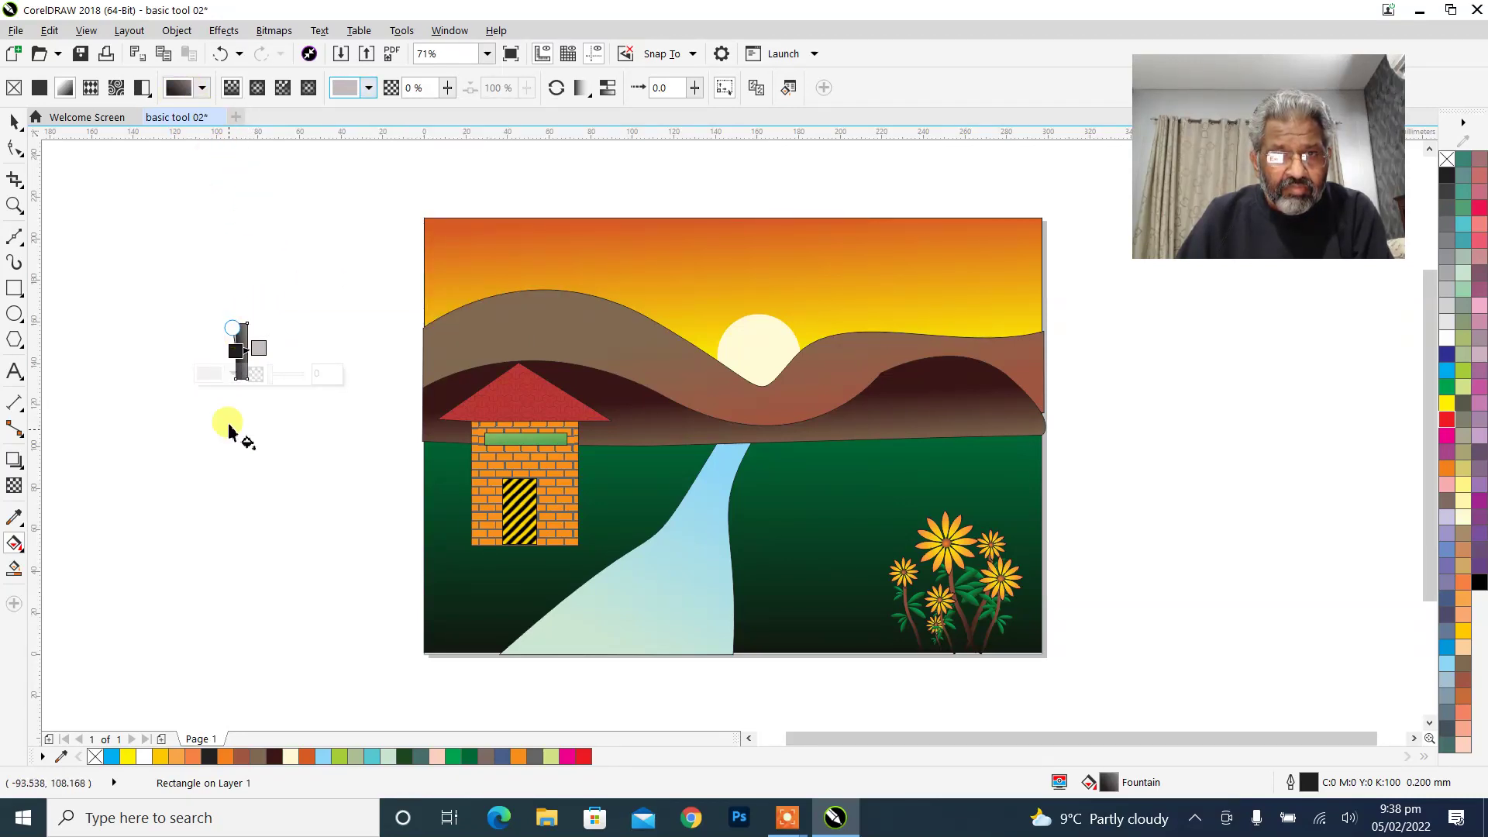
Change the narrow rectangle's fountain start colour from black to dark gray and remove its outline.
click(236, 350)
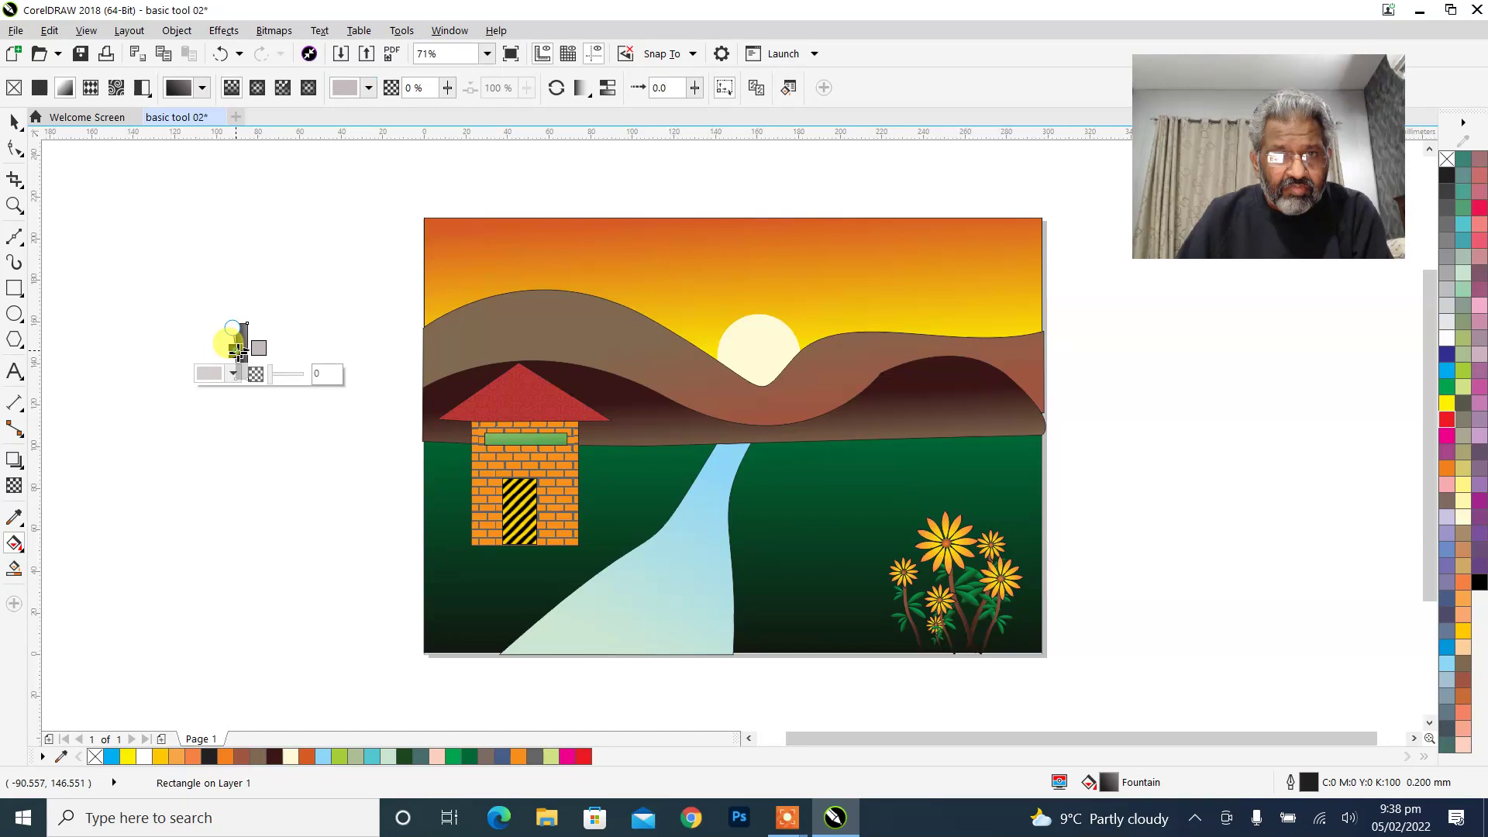
click(341, 89)
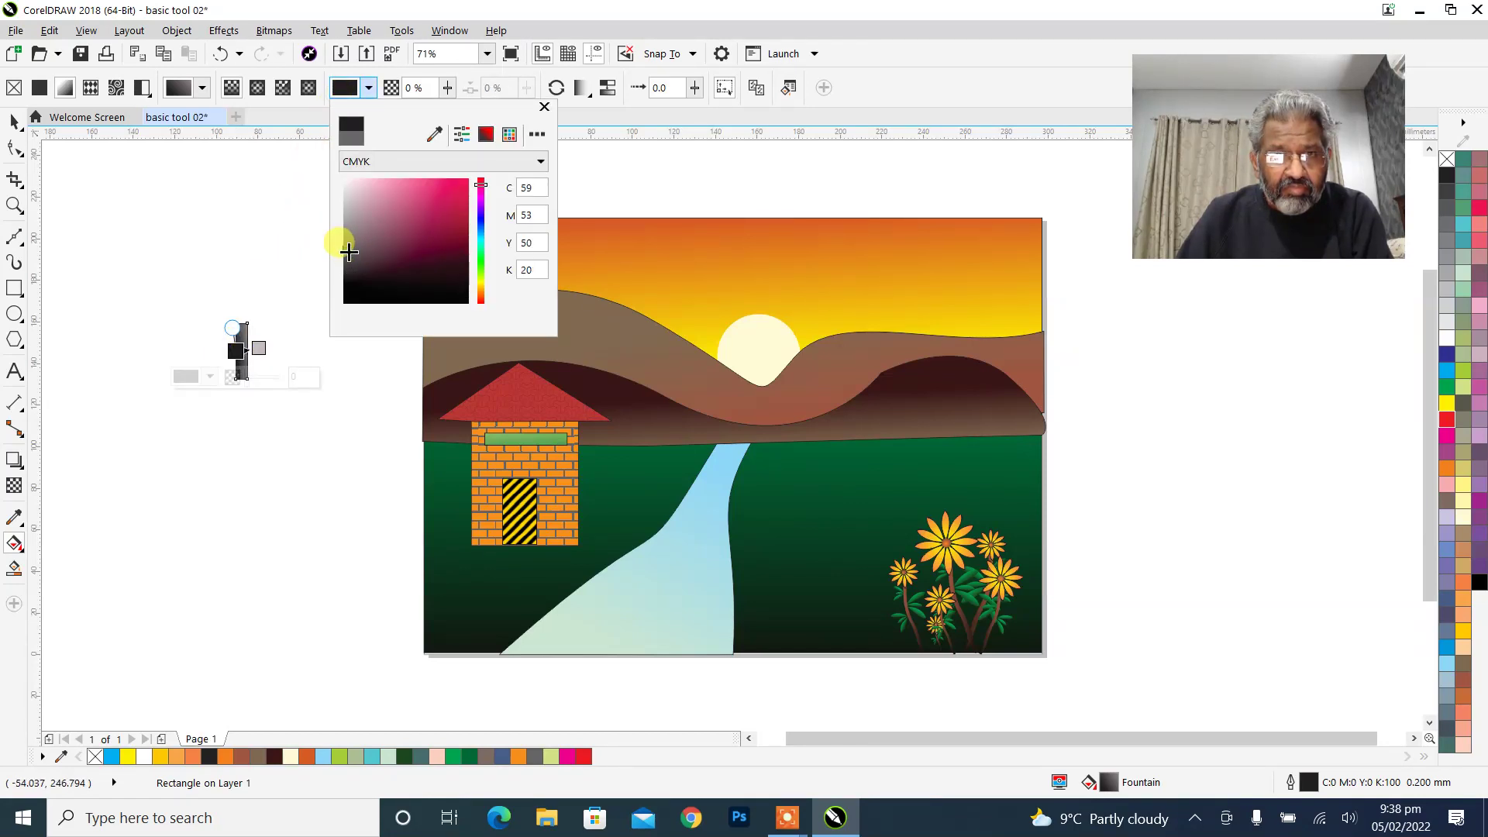
drag(349, 252, 352, 259)
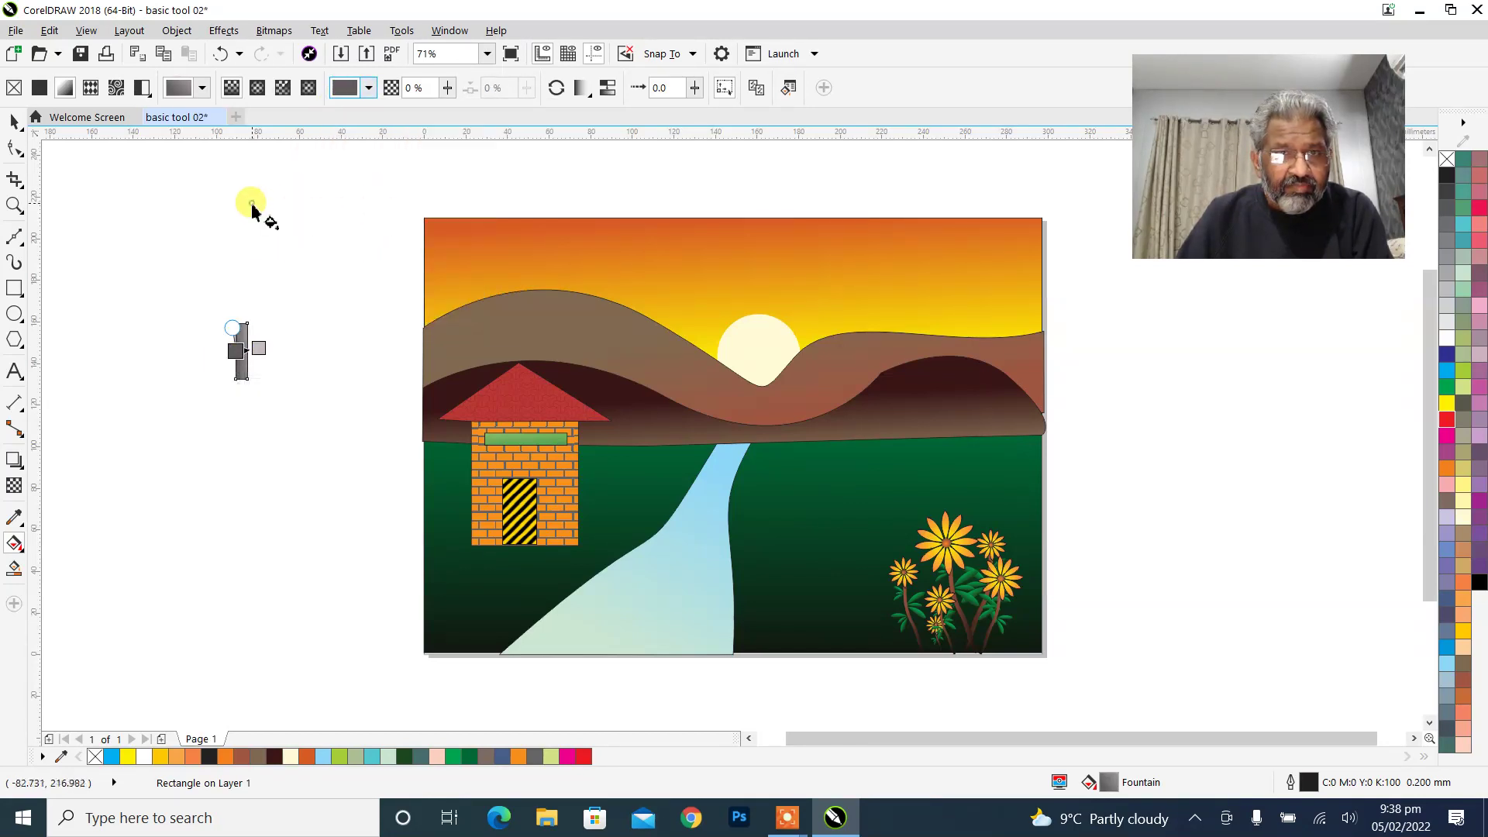
click(16, 120)
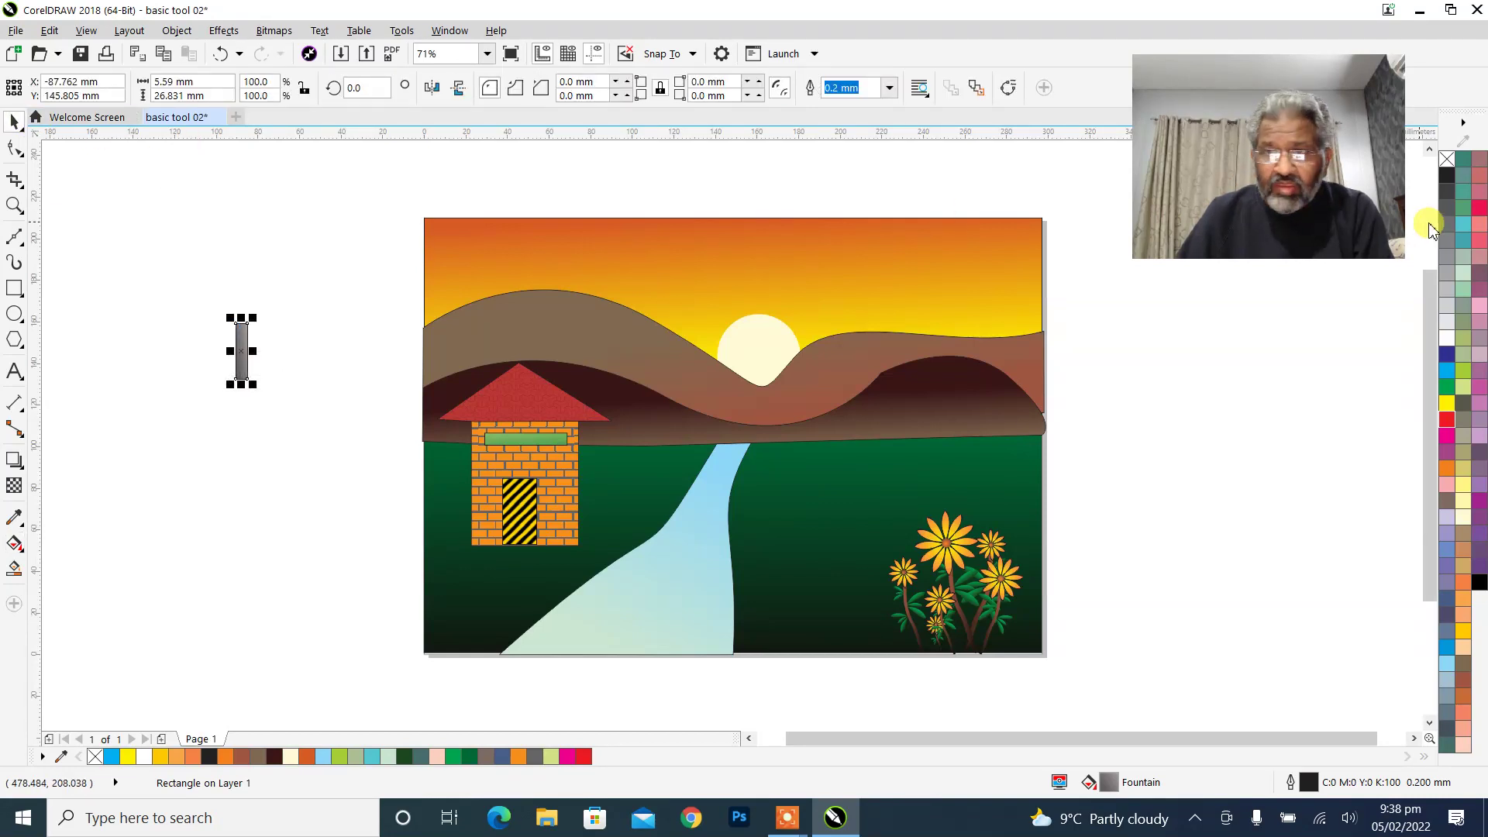
right_click(1446, 163)
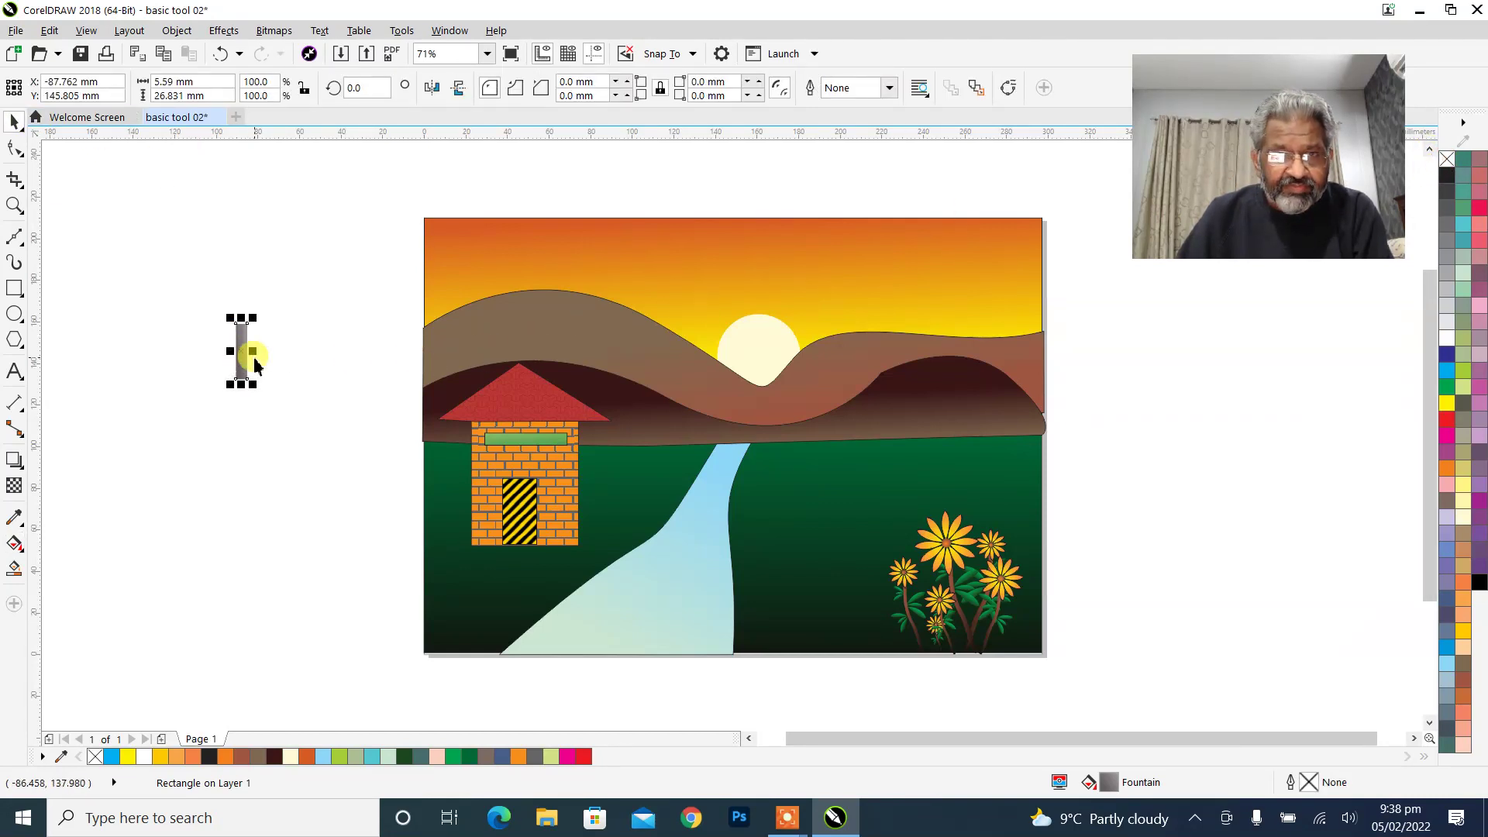
Place the gray rectangle as a chimney on the roof's right slope, order it one level back behind the roof, and deselect it.
drag(248, 359, 583, 393)
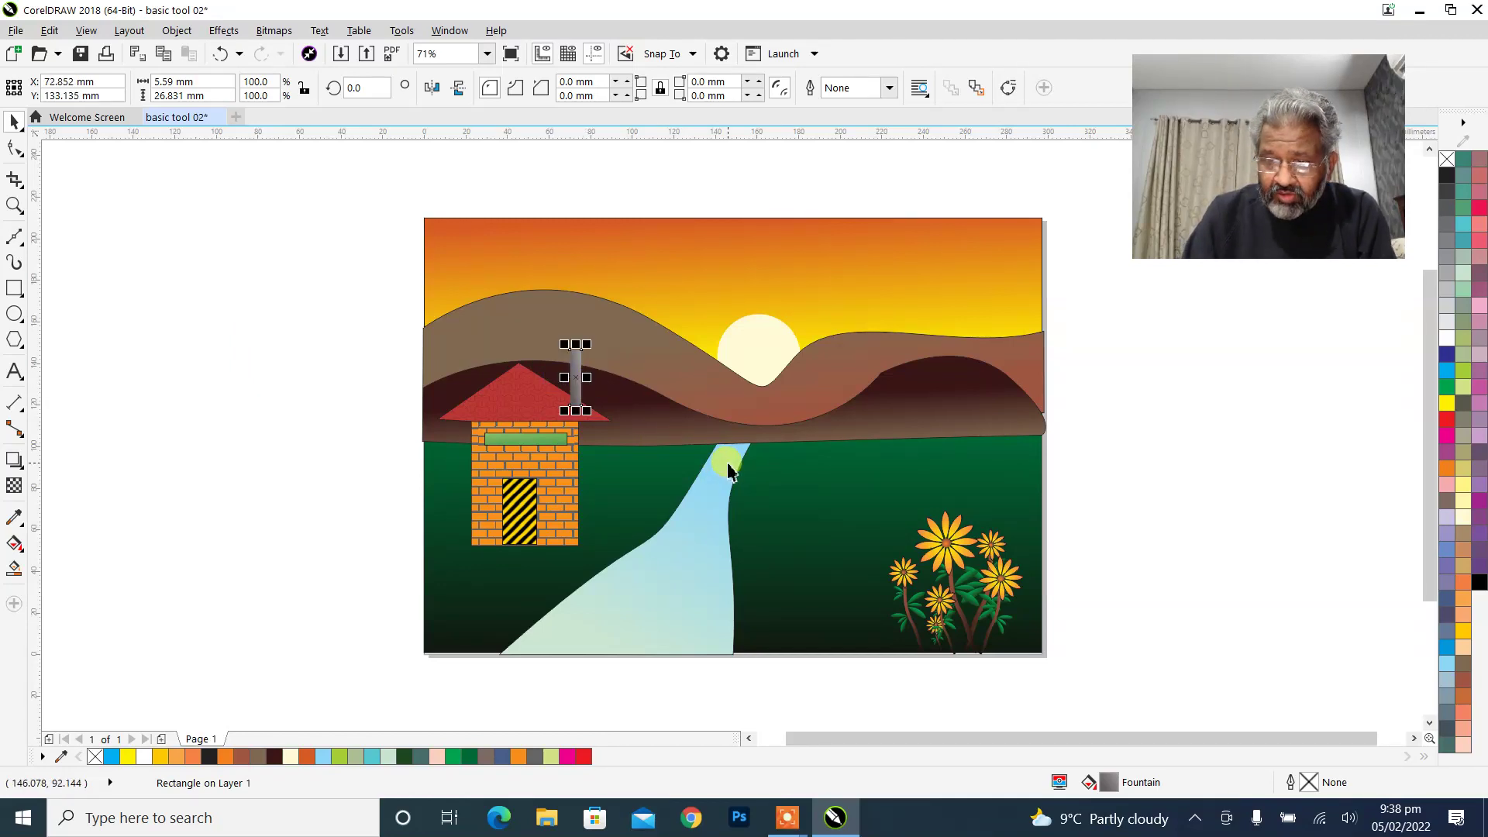
key(ctrl+Page_Down)
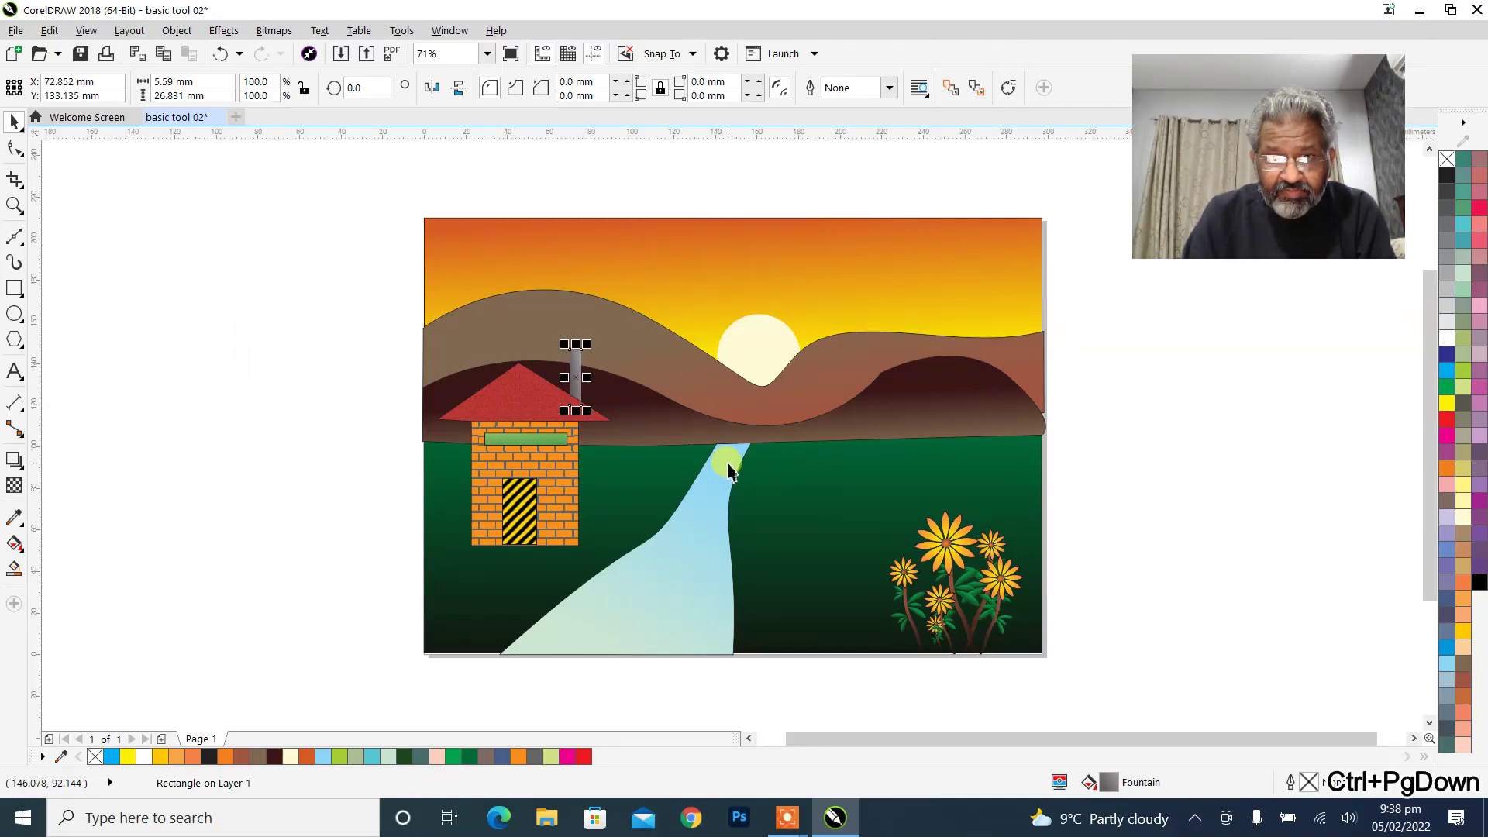
click(91, 406)
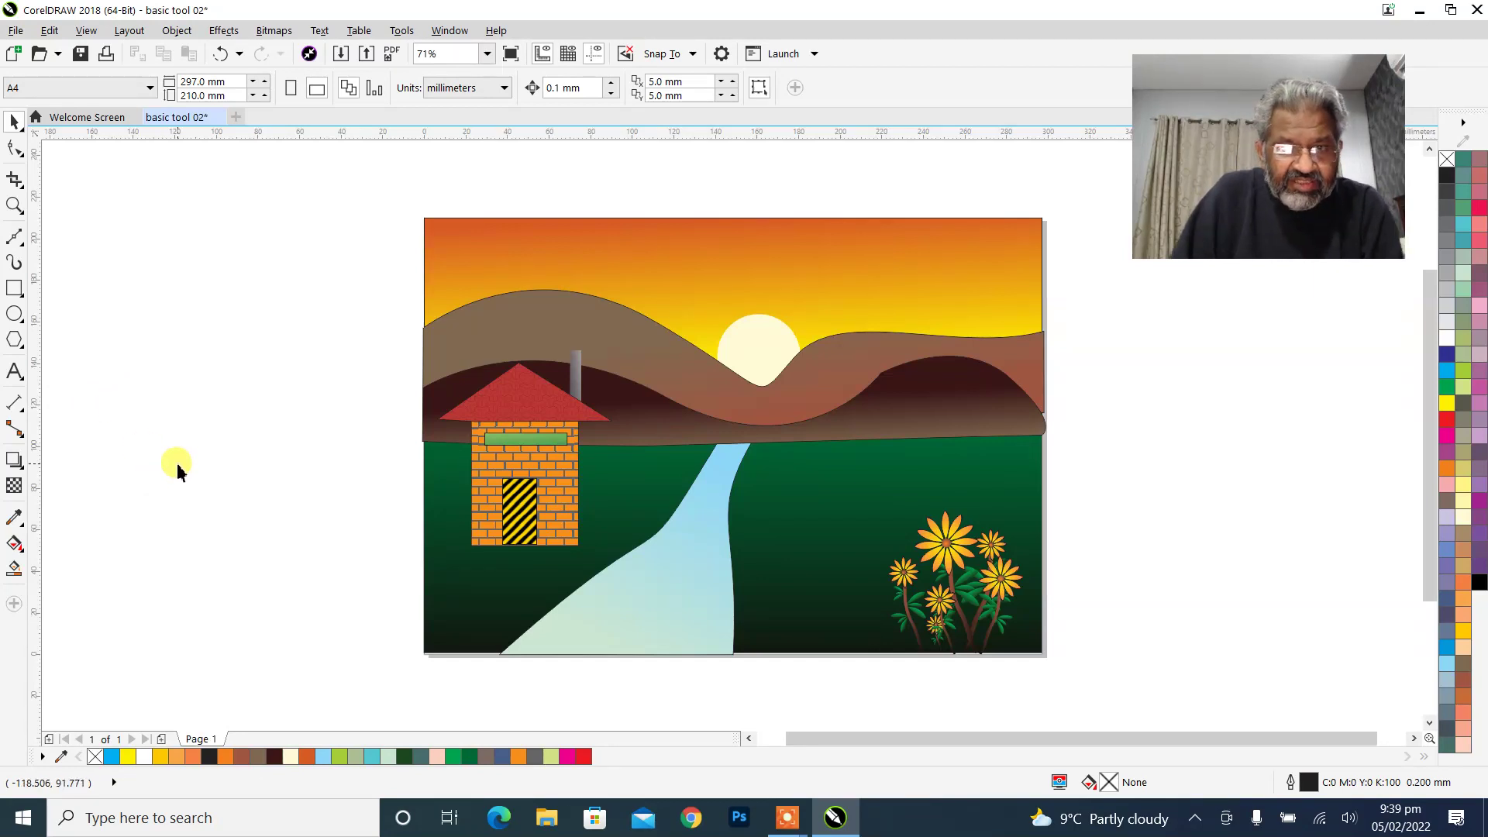
Draw a thin horizontal rectangle about 60.7 × 4.1 mm across the river as a bridge deck and fill it with 80% black.
click(14, 288)
drag(637, 546, 741, 555)
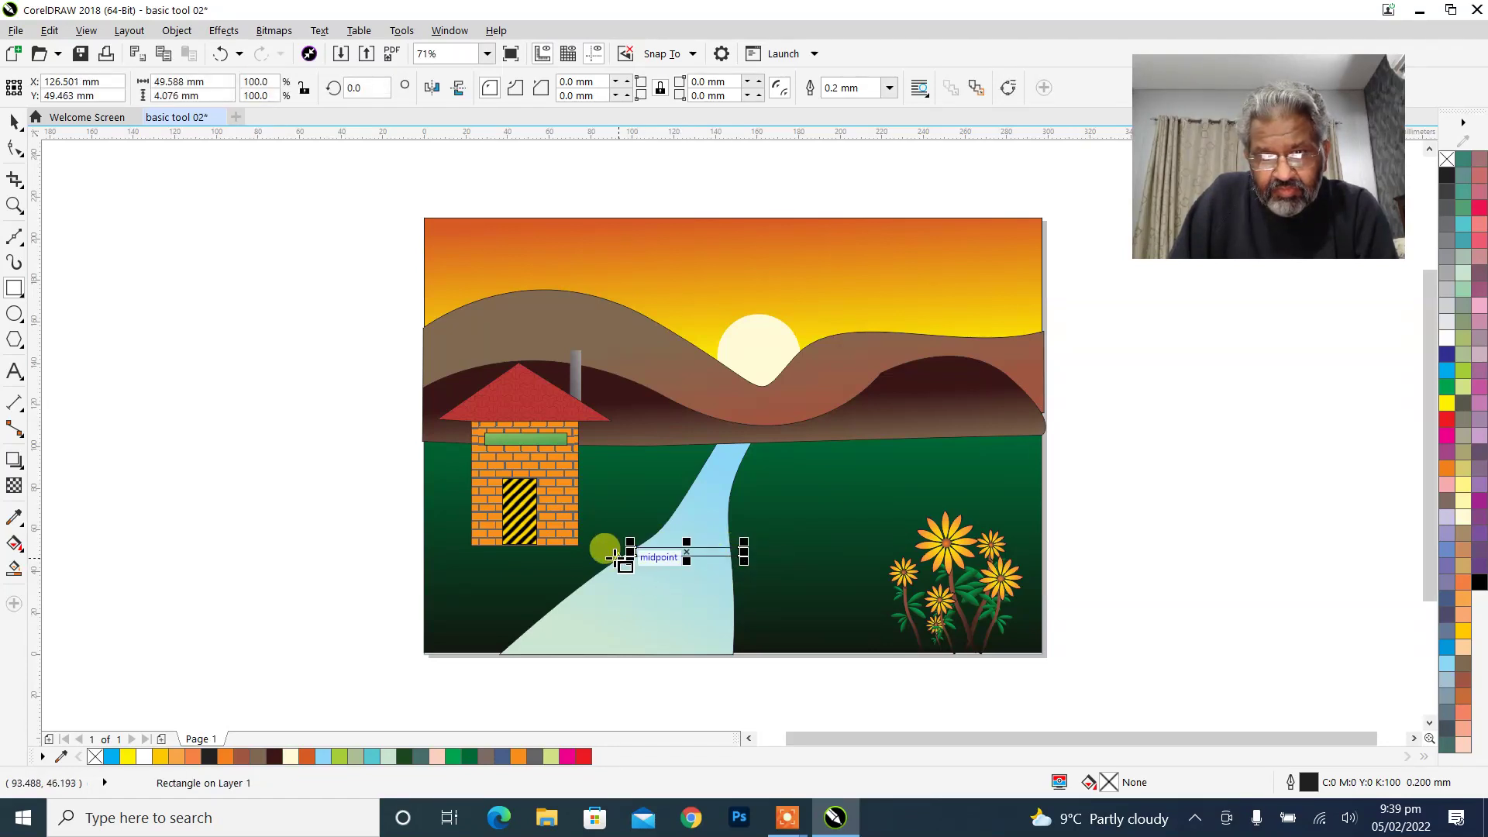
drag(628, 553, 607, 551)
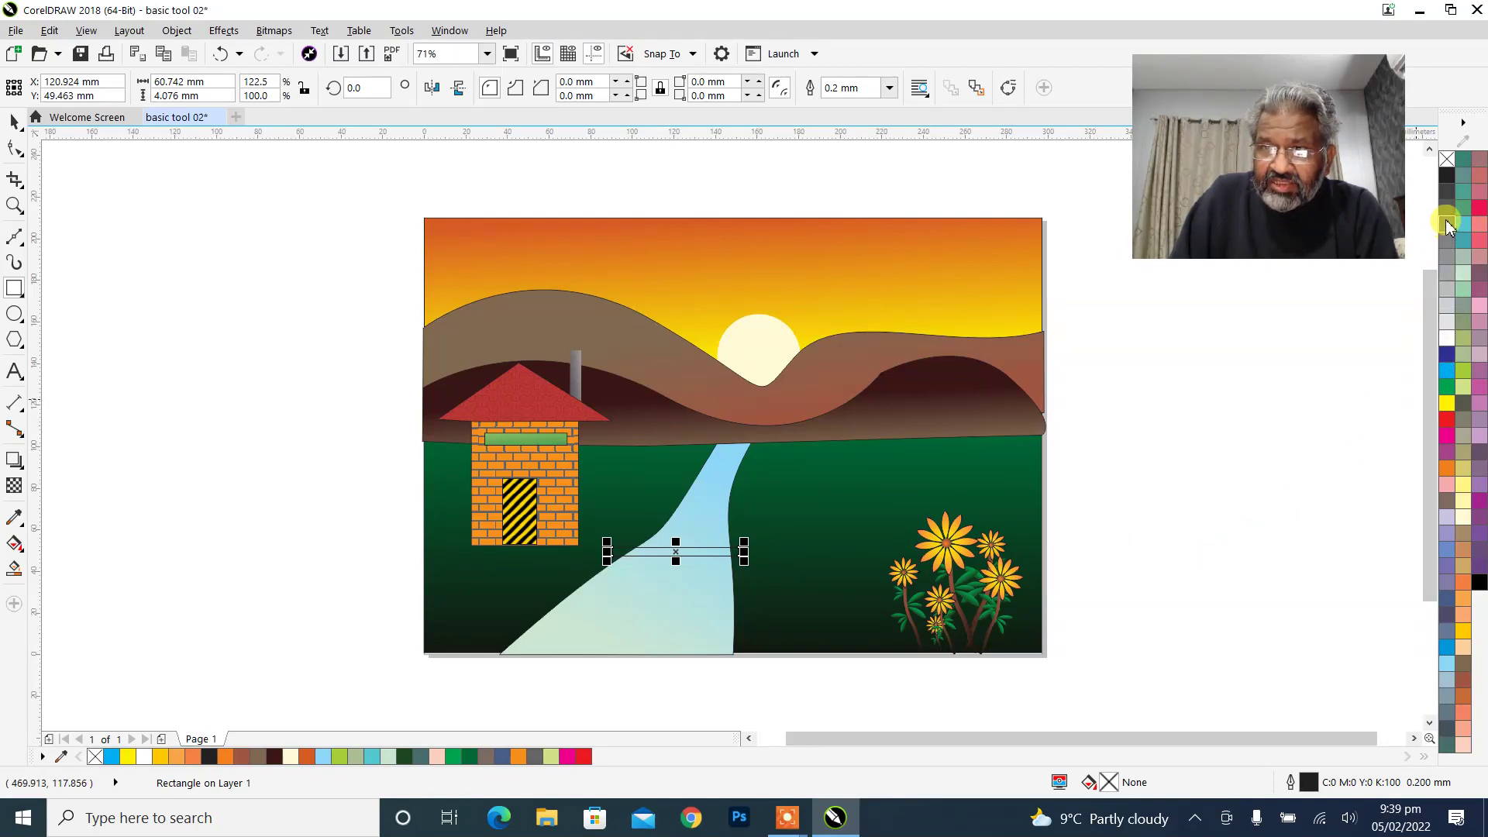
click(1444, 207)
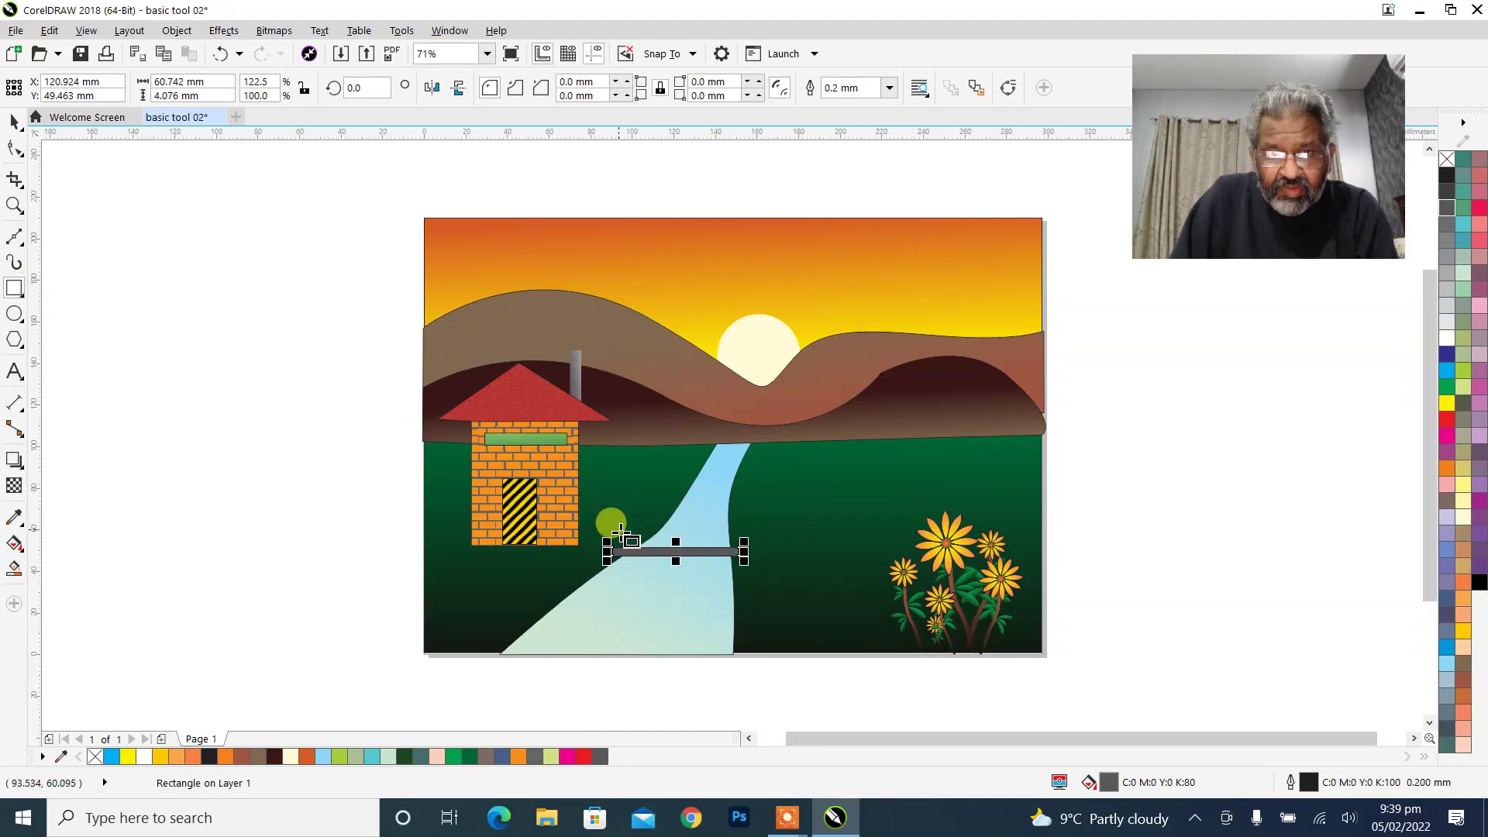
Draw an unfilled rectangle about 58.9 × 9 mm on top of the bridge deck as a railing frame and set its outline width to 1.0 mm.
drag(613, 547, 737, 527)
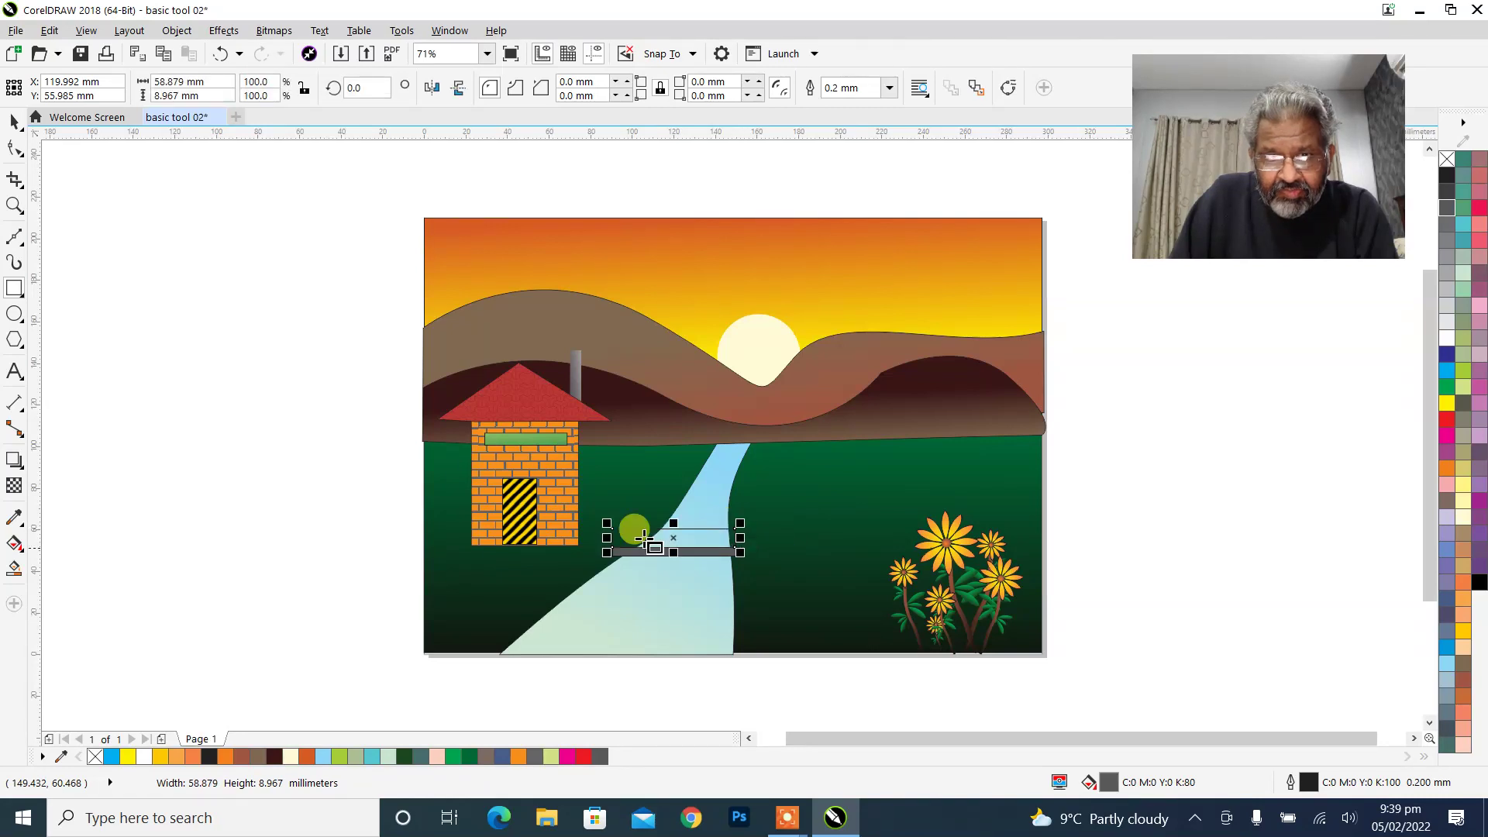
click(14, 124)
click(757, 550)
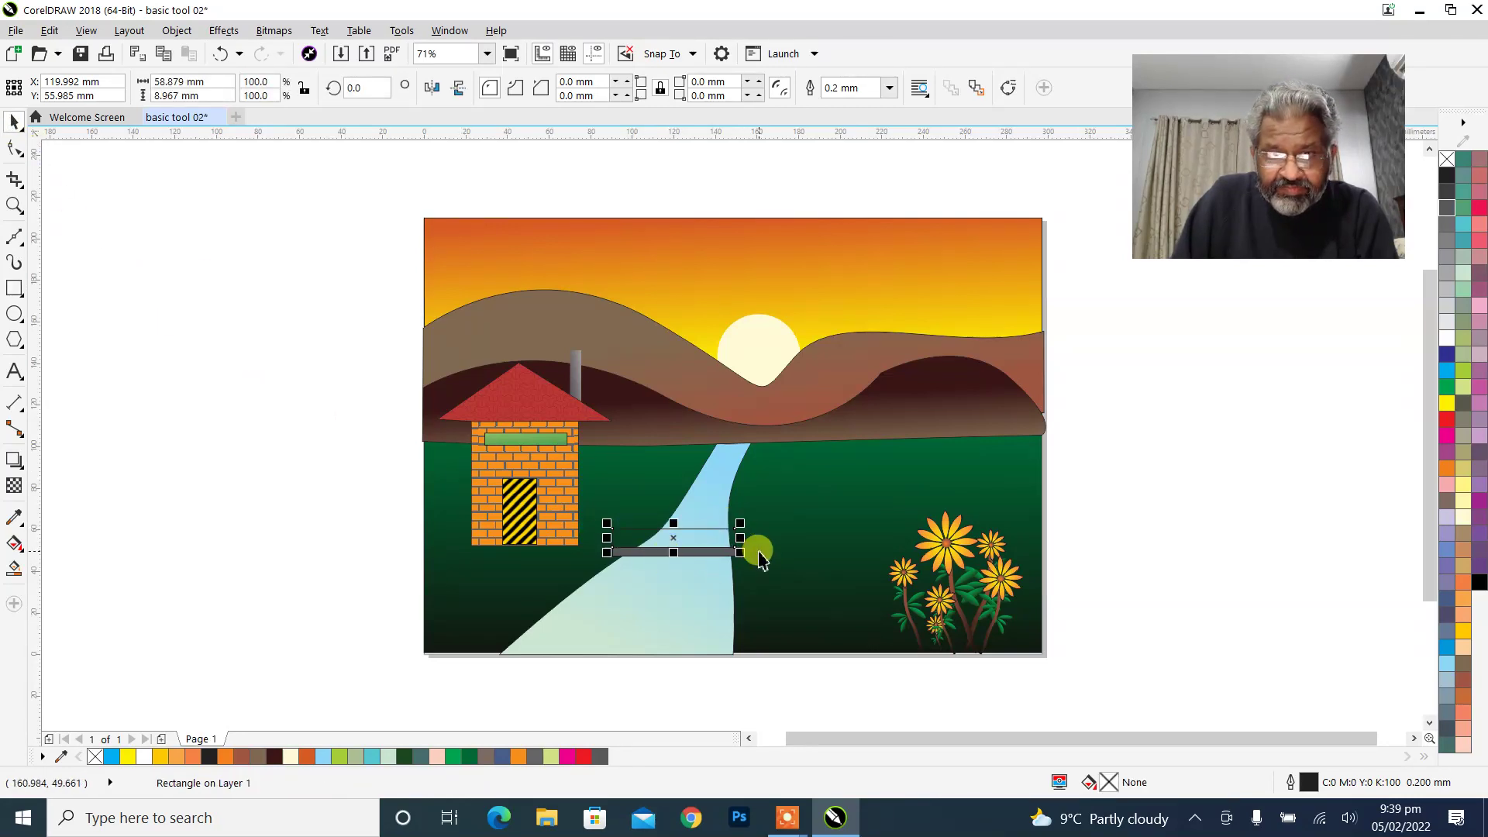
drag(741, 541, 632, 555)
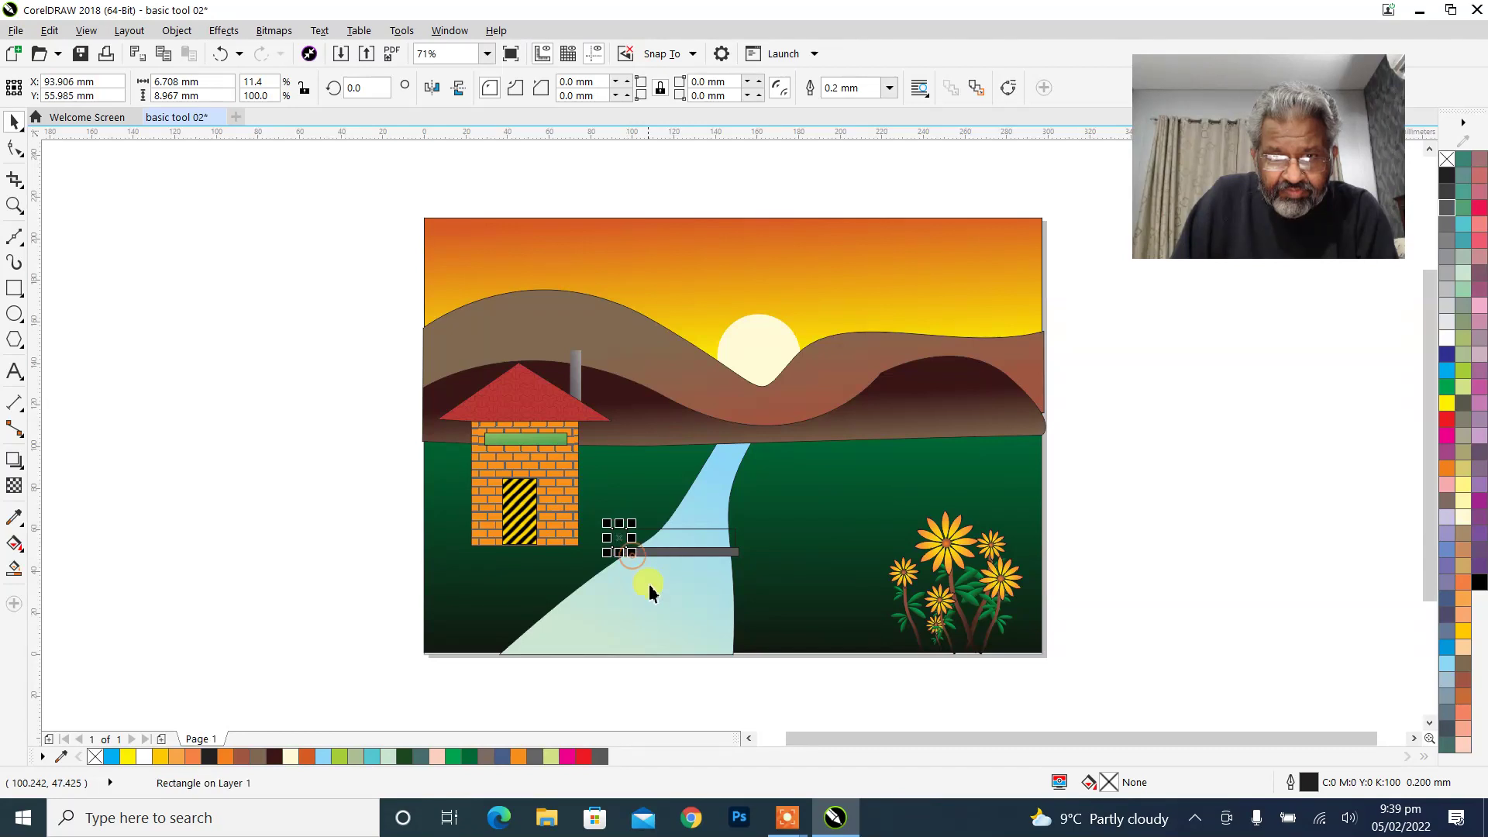
click(527, 570)
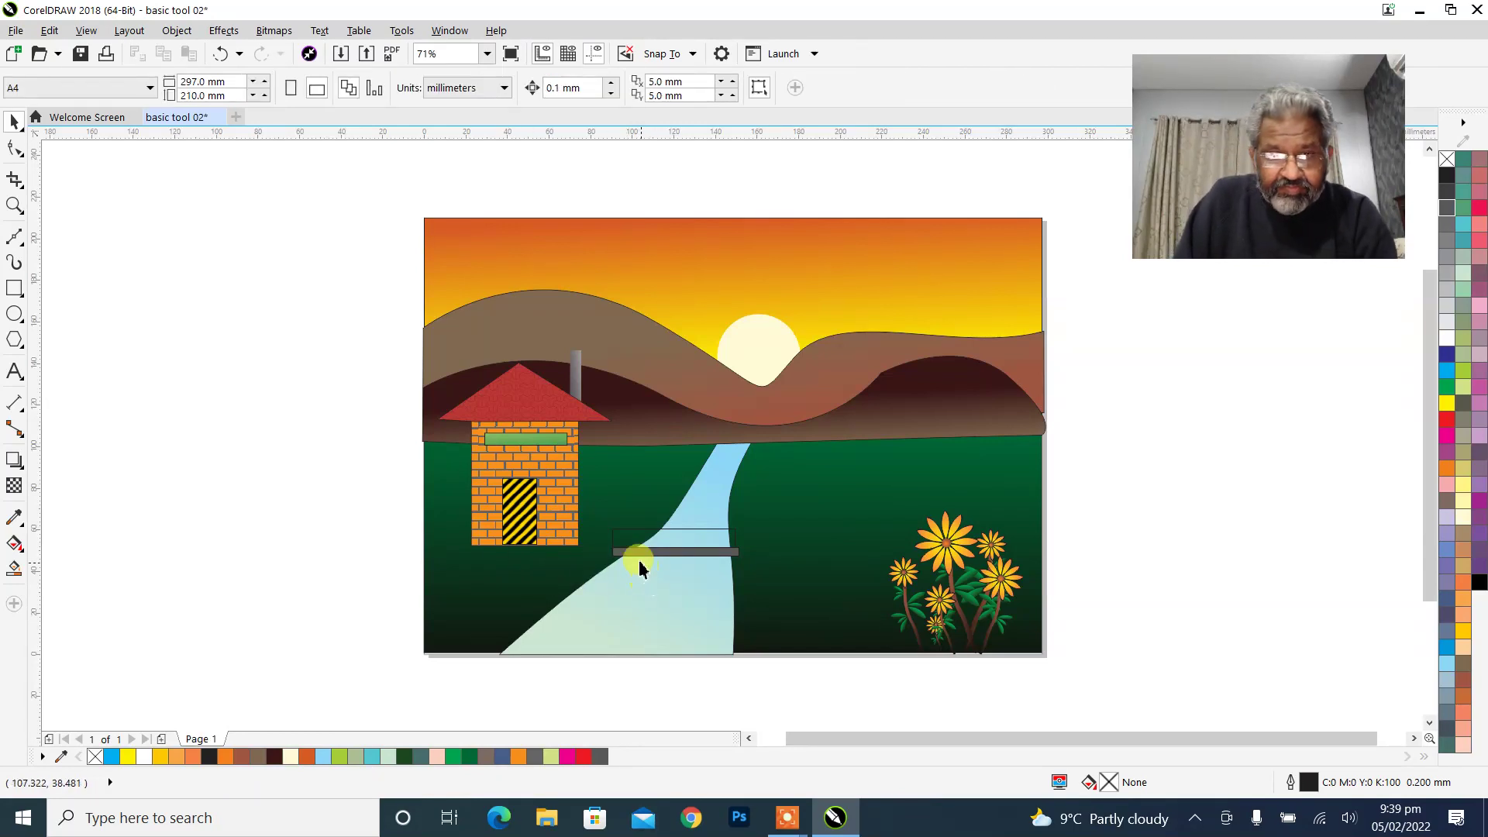
click(618, 534)
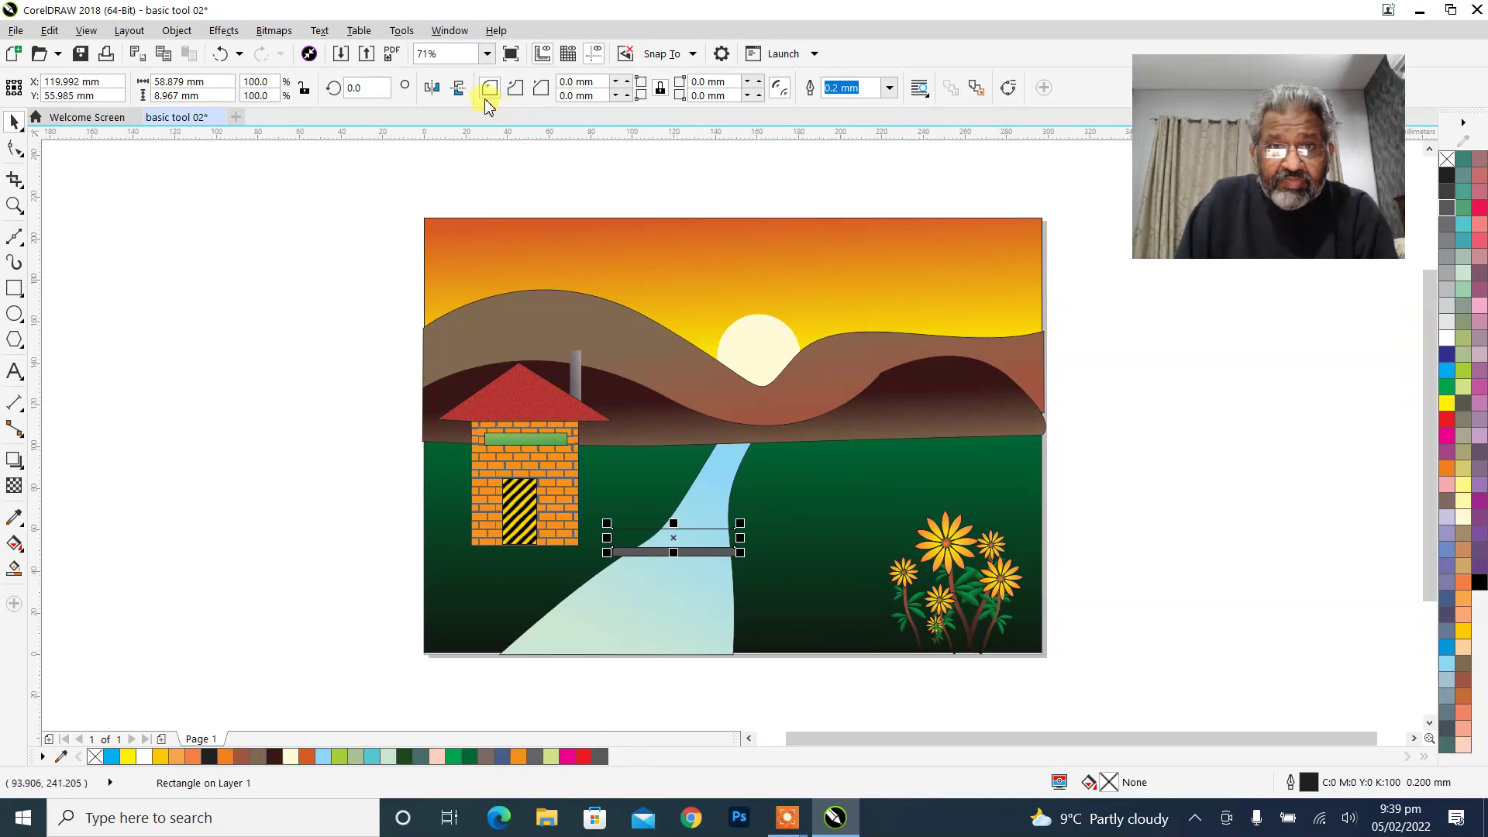
click(889, 88)
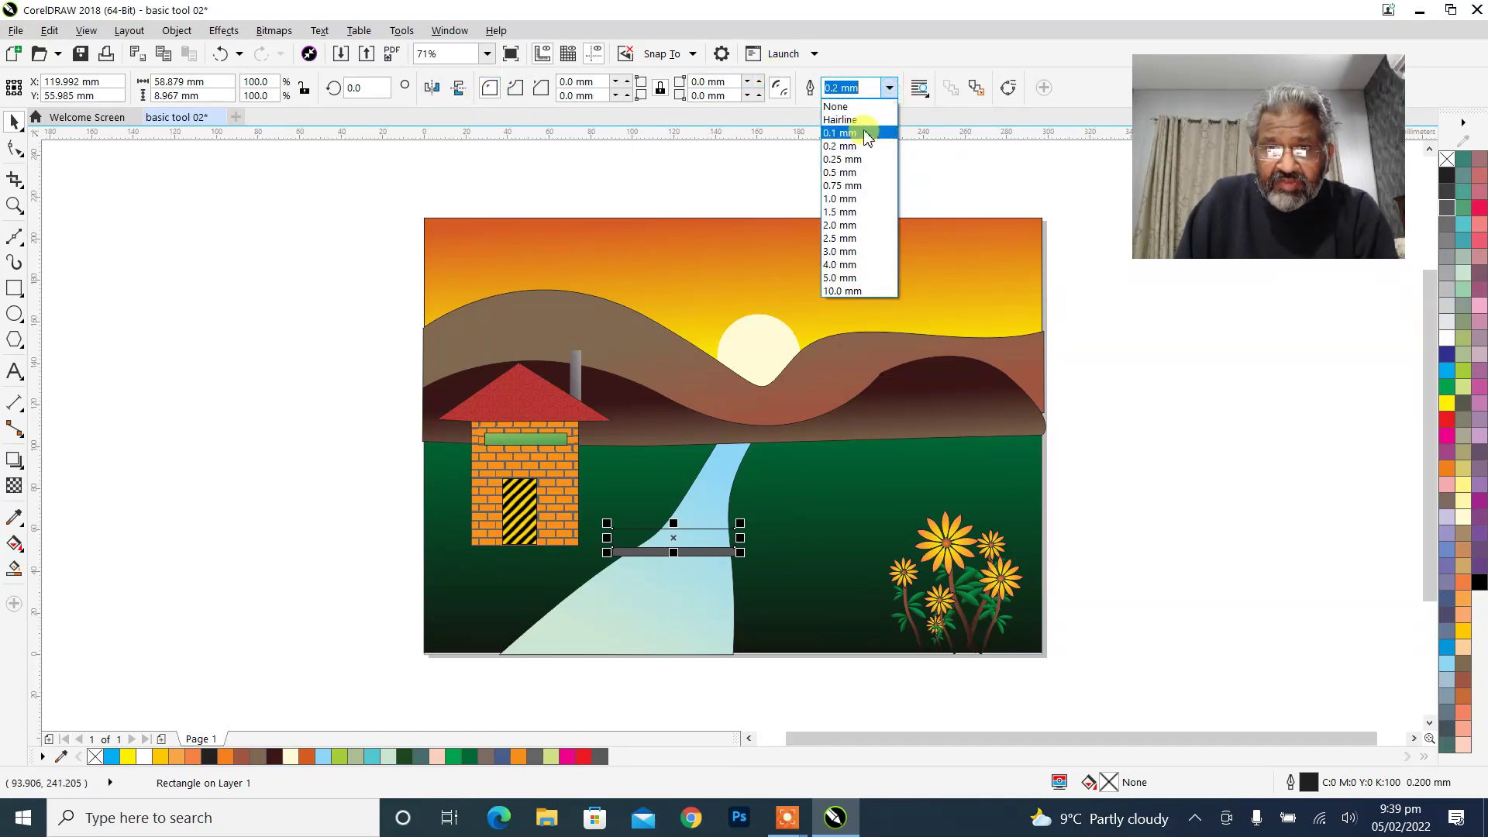
click(850, 200)
click(322, 356)
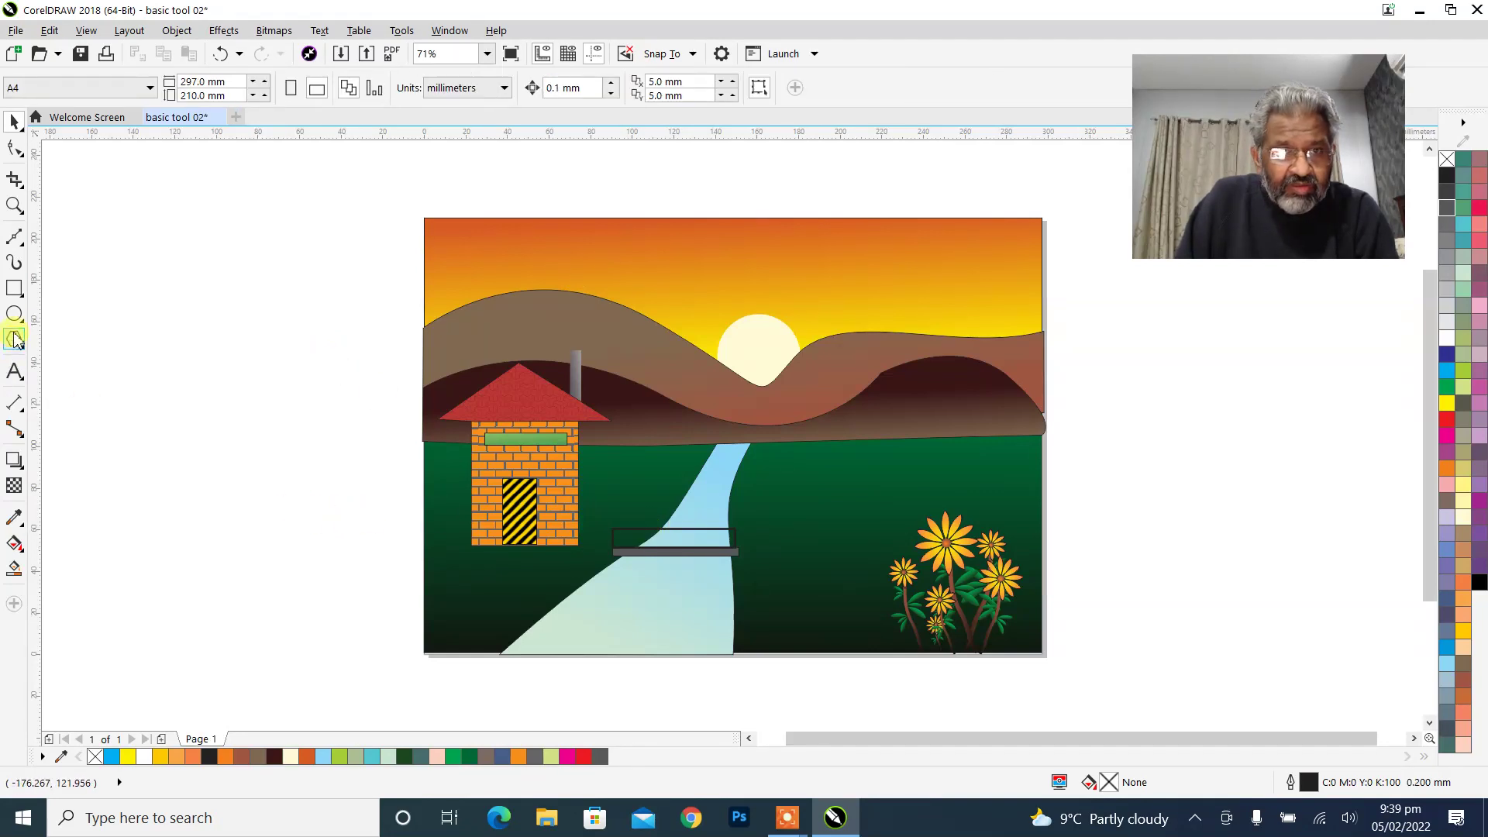
Draw a vertical line about 9 mm tall between the railing frame's upper and lower bars and move it to the deck's left edge.
click(14, 238)
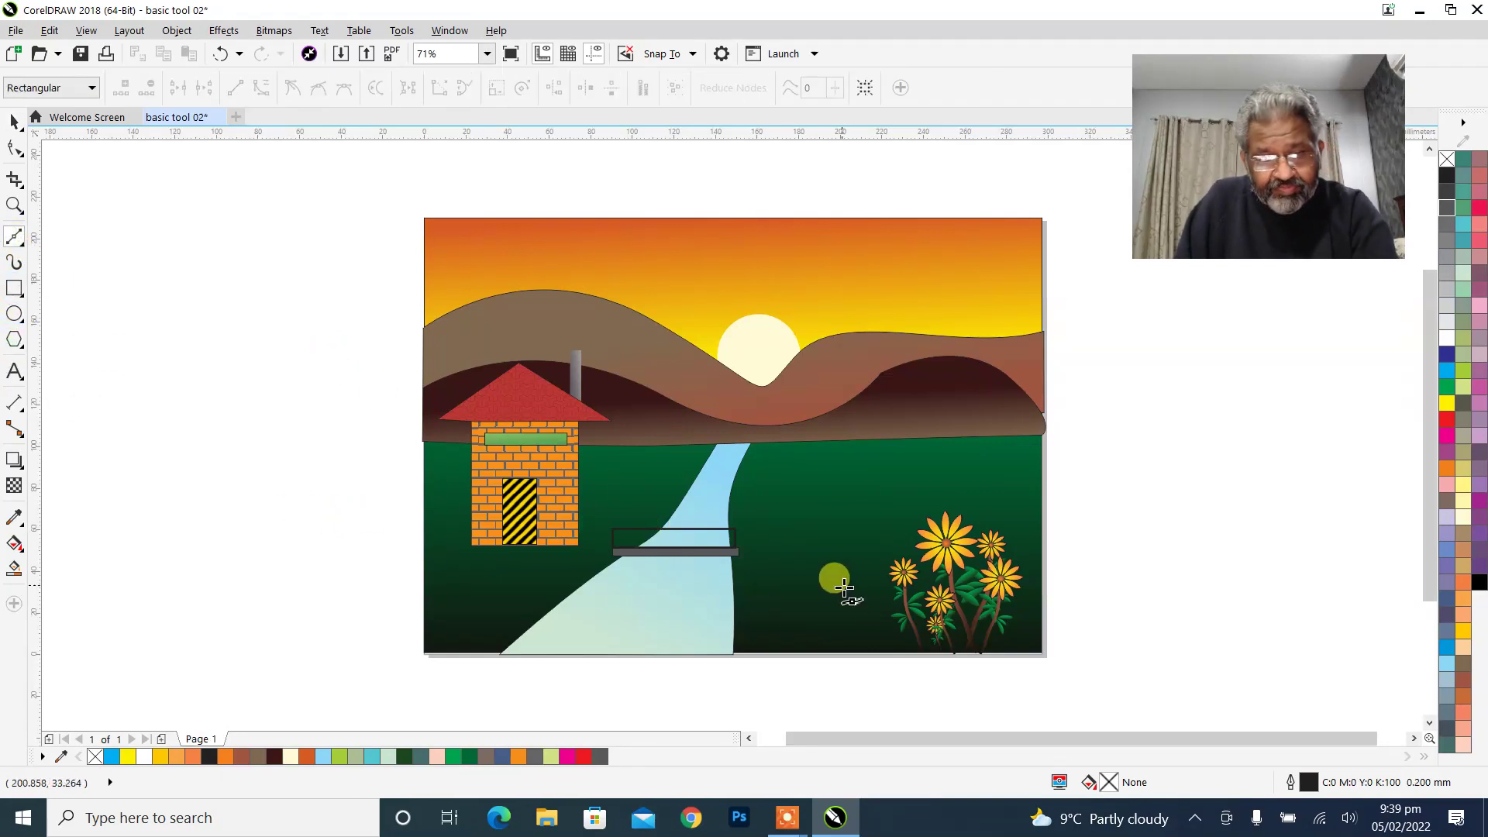
drag(591, 505, 773, 565)
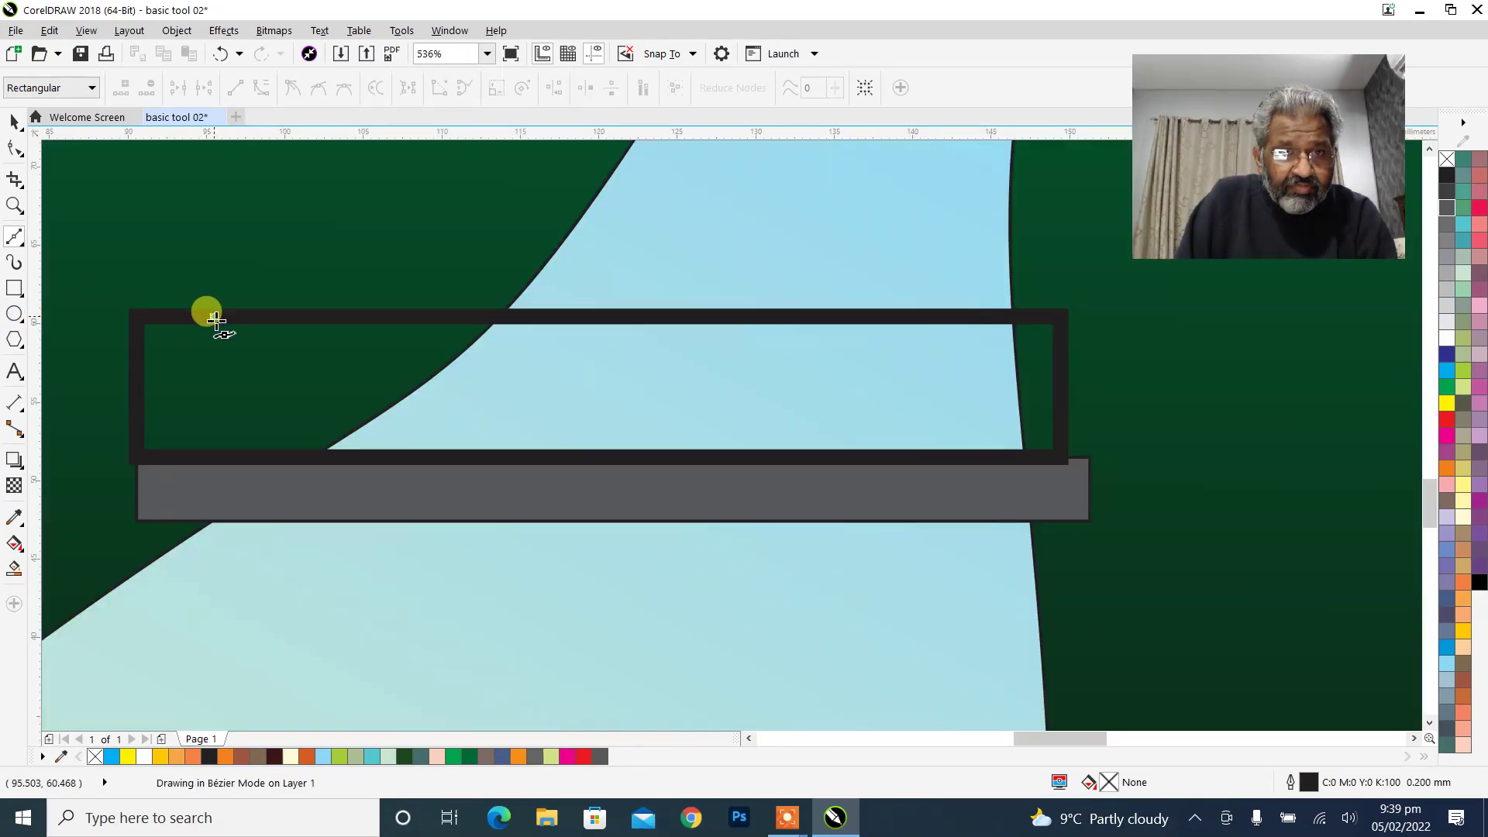
drag(214, 317, 217, 459)
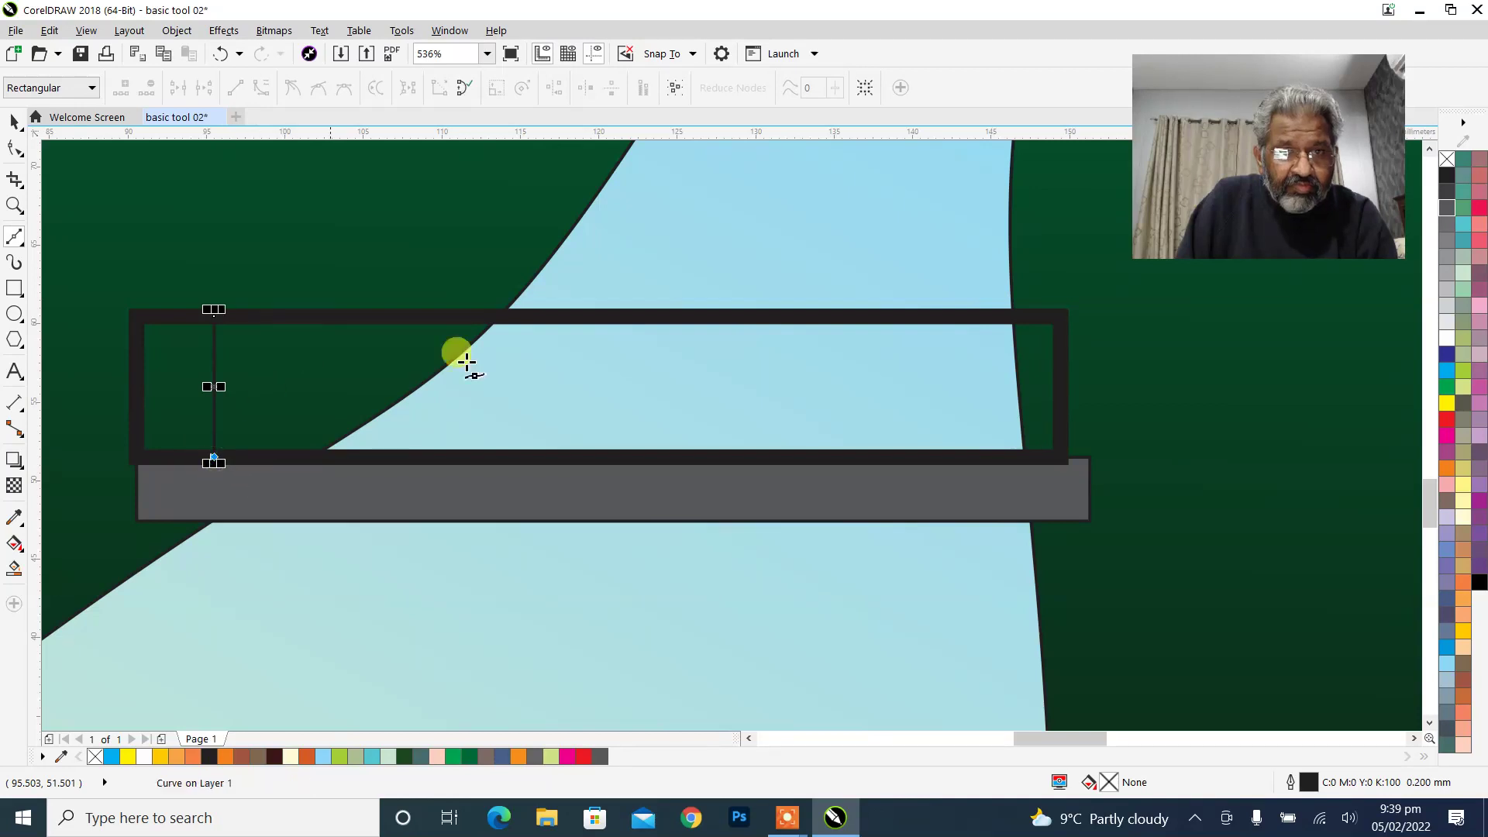
click(13, 119)
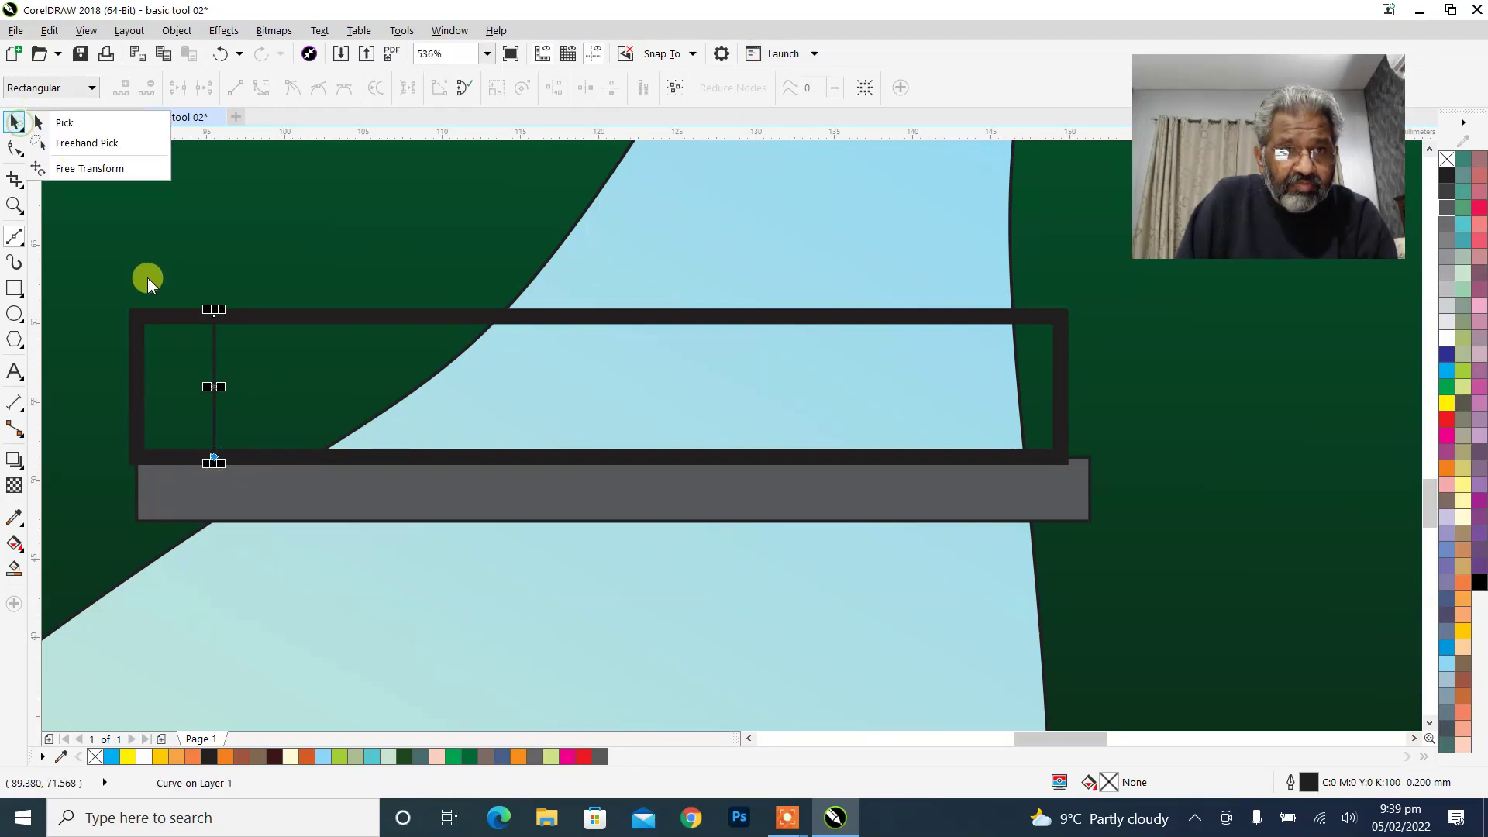
mouse_move(14, 179)
click(14, 121)
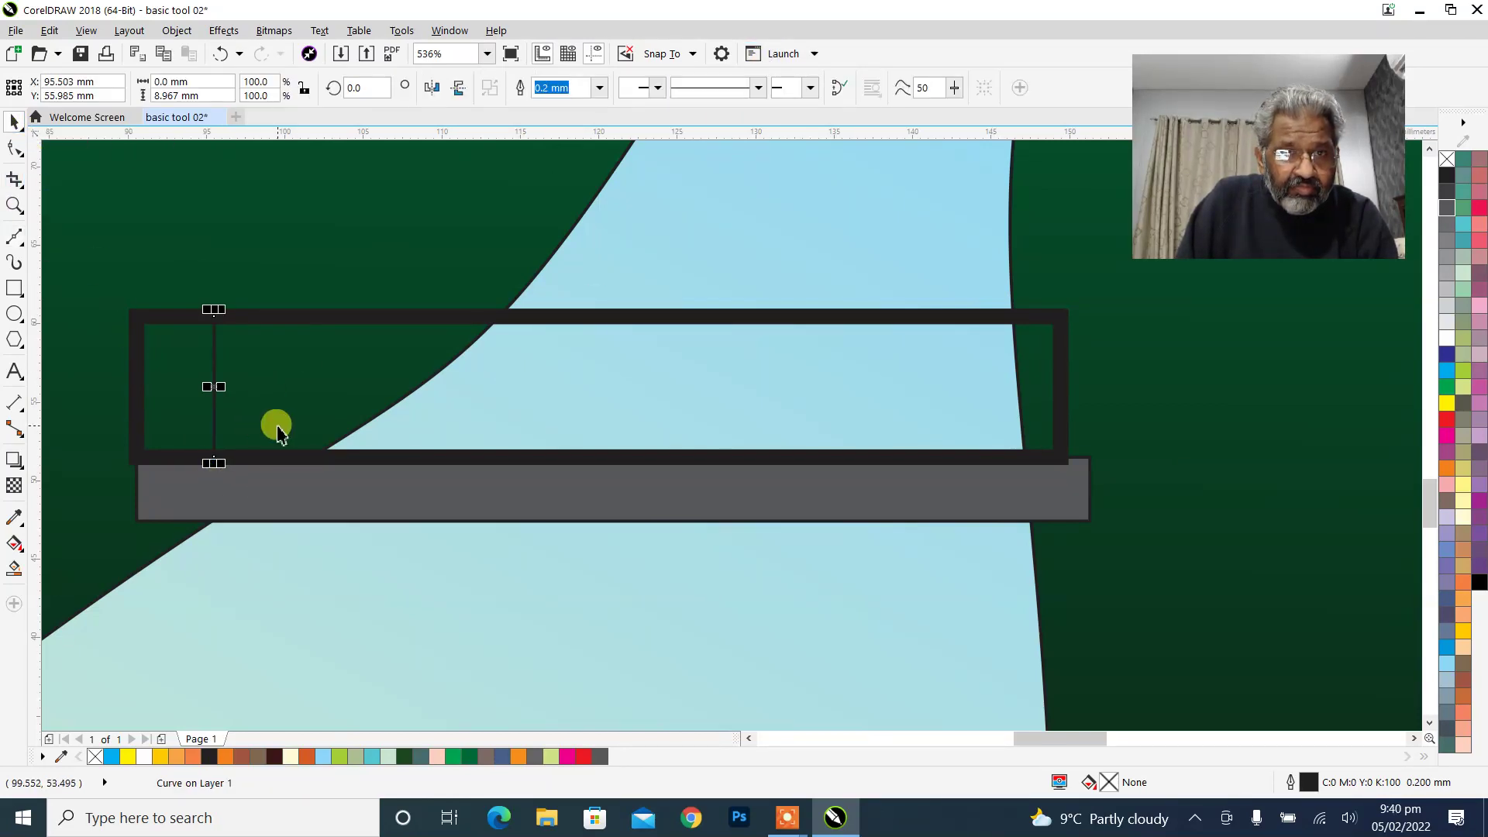
drag(213, 387, 138, 385)
Copy the vertical line to the deck's right edge and blend the two lines in 20 steps as railing bars.
drag(137, 387, 1089, 425)
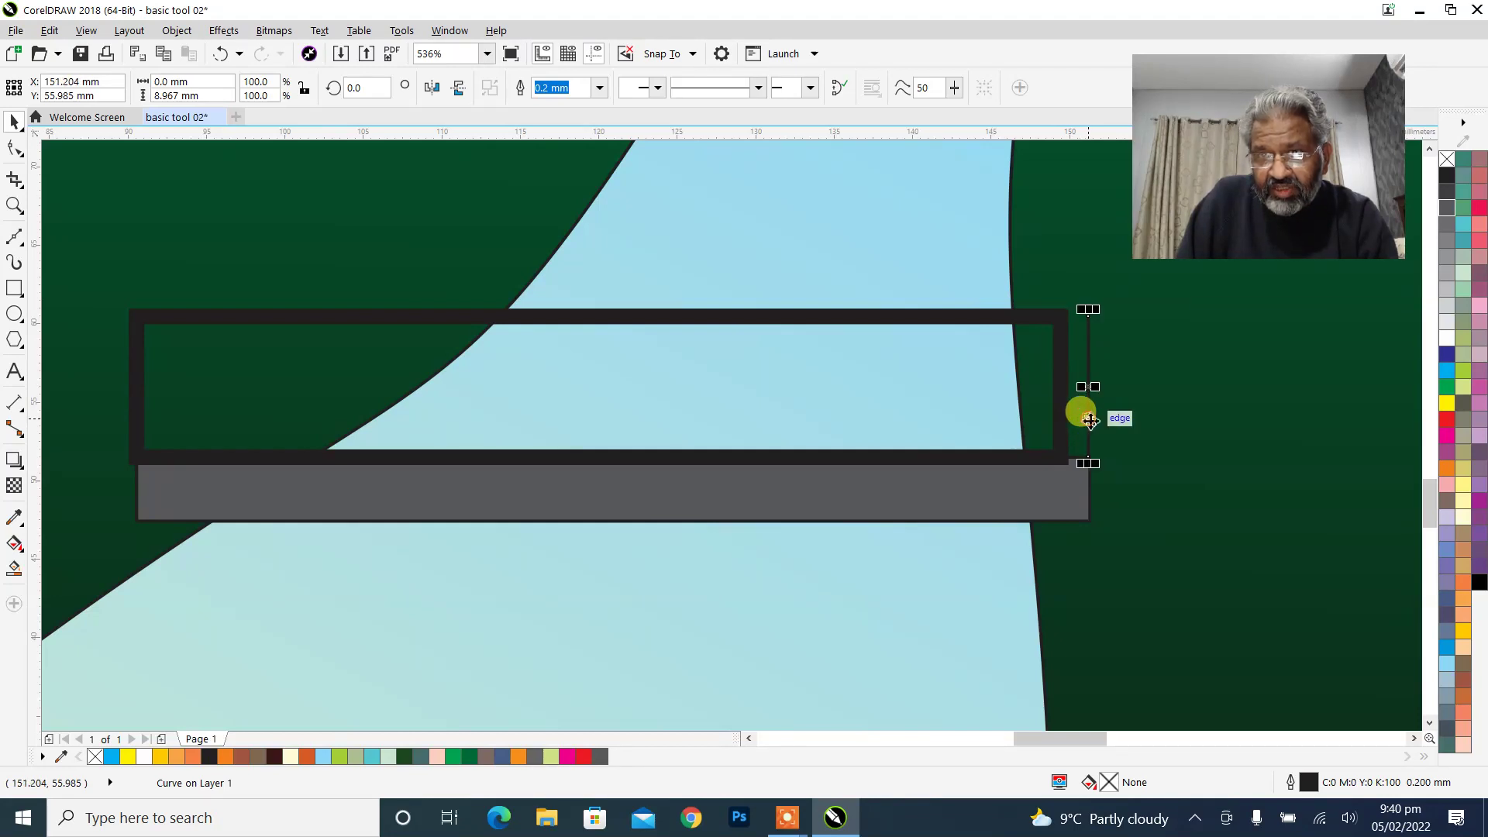
click(130, 376)
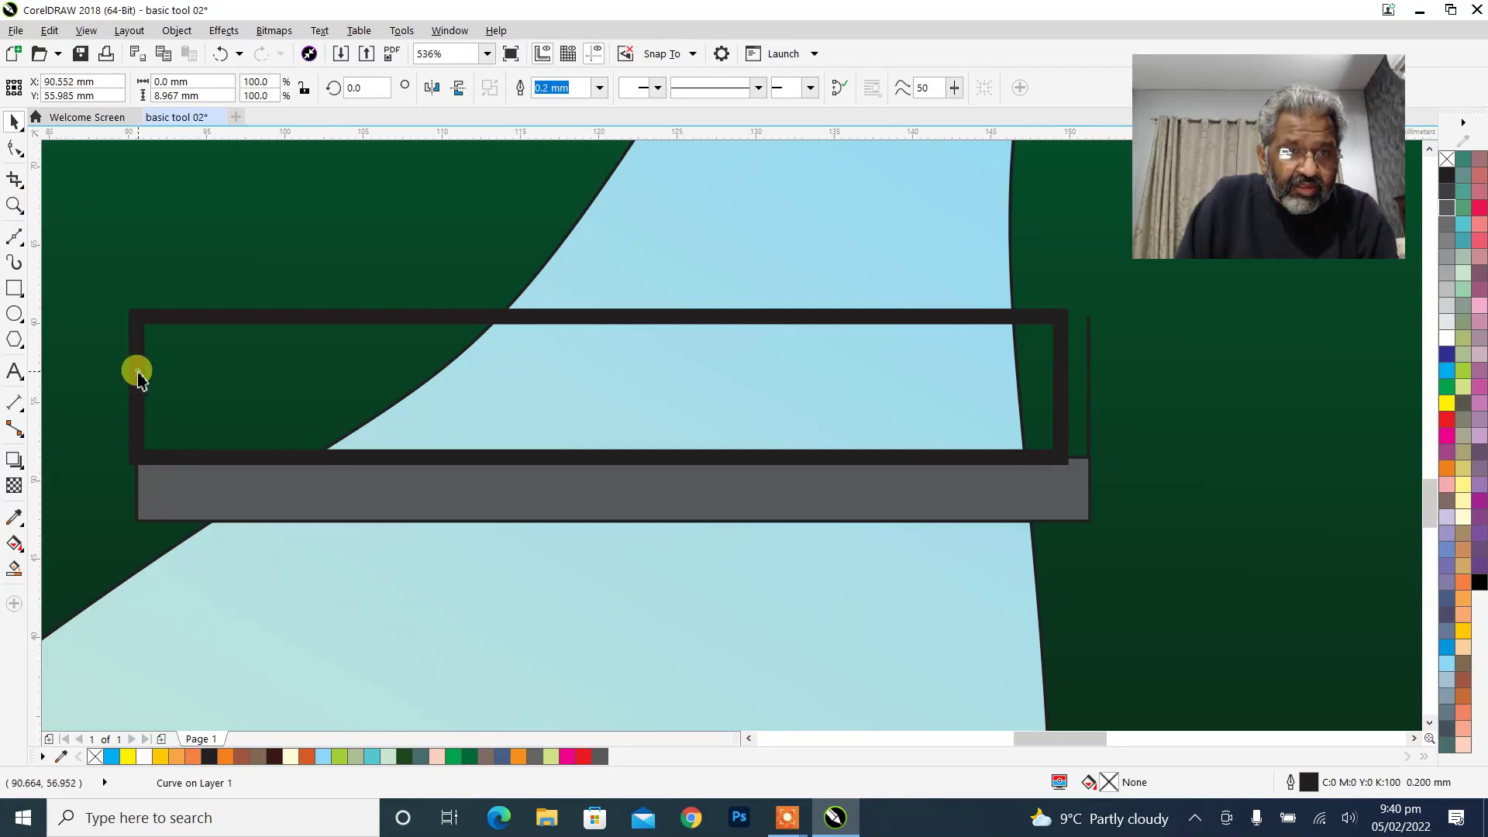
click(13, 463)
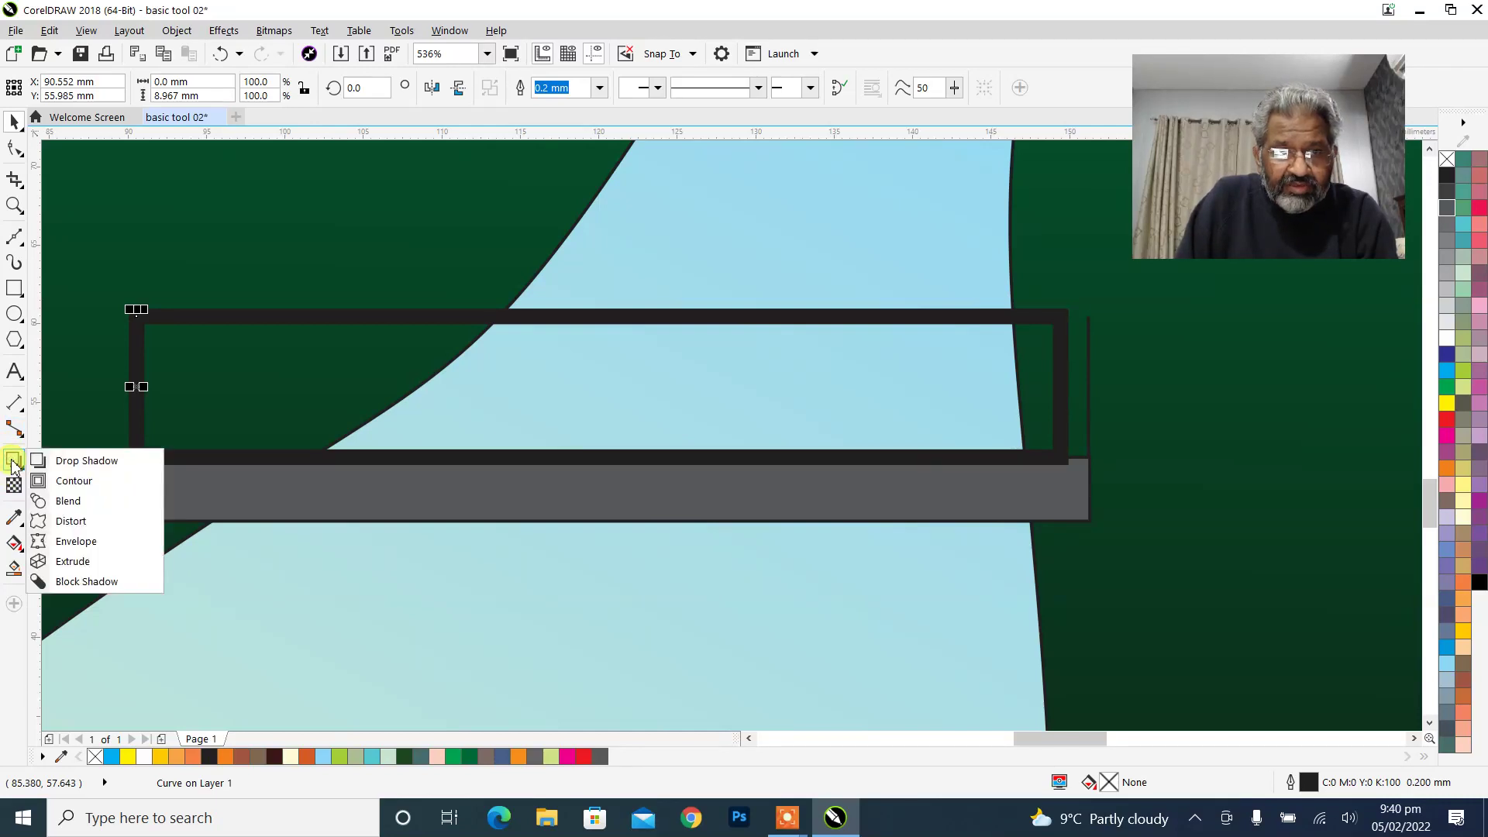
click(81, 500)
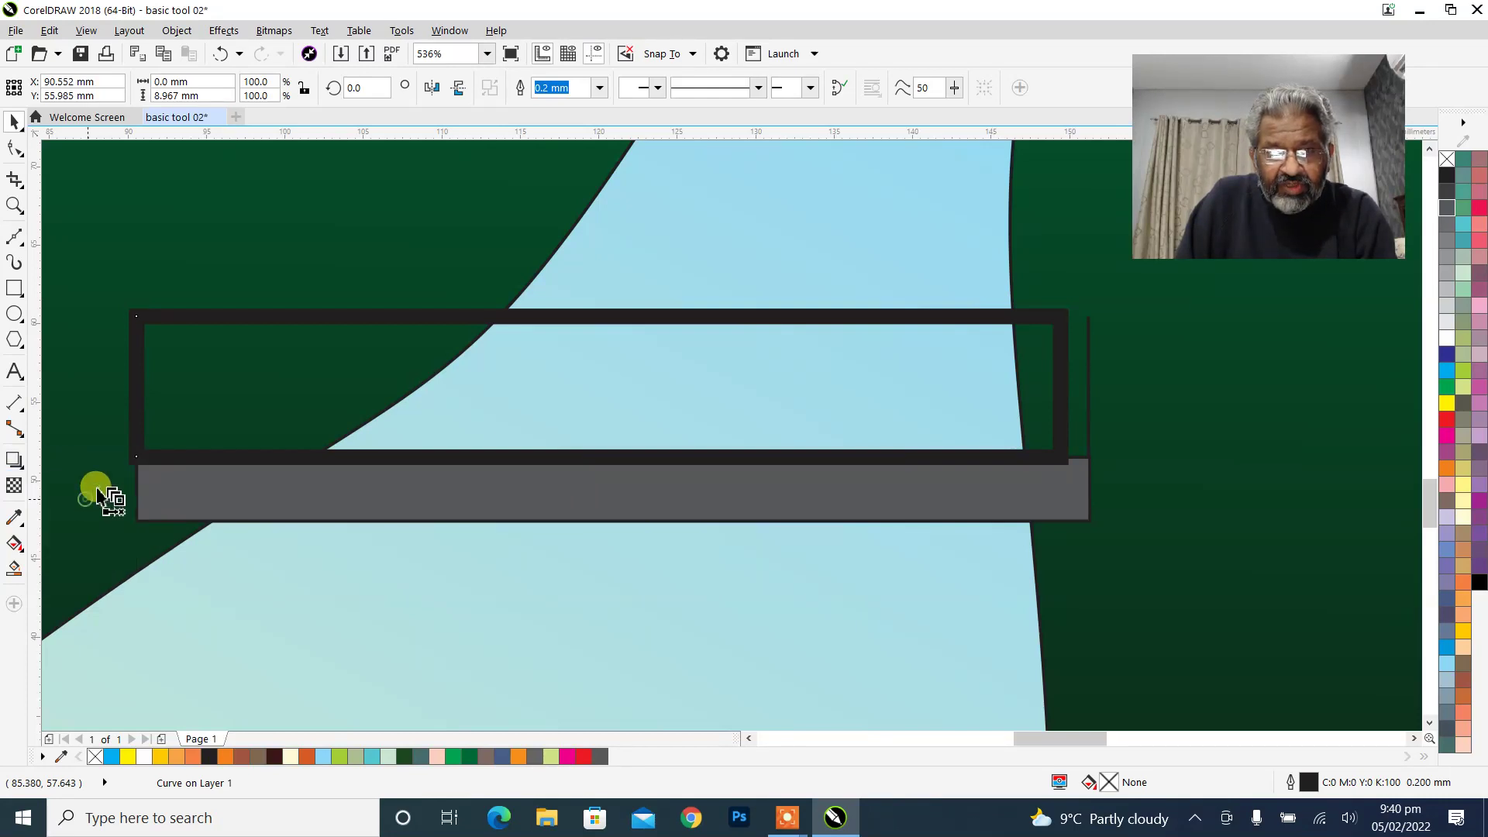
drag(136, 394, 1088, 386)
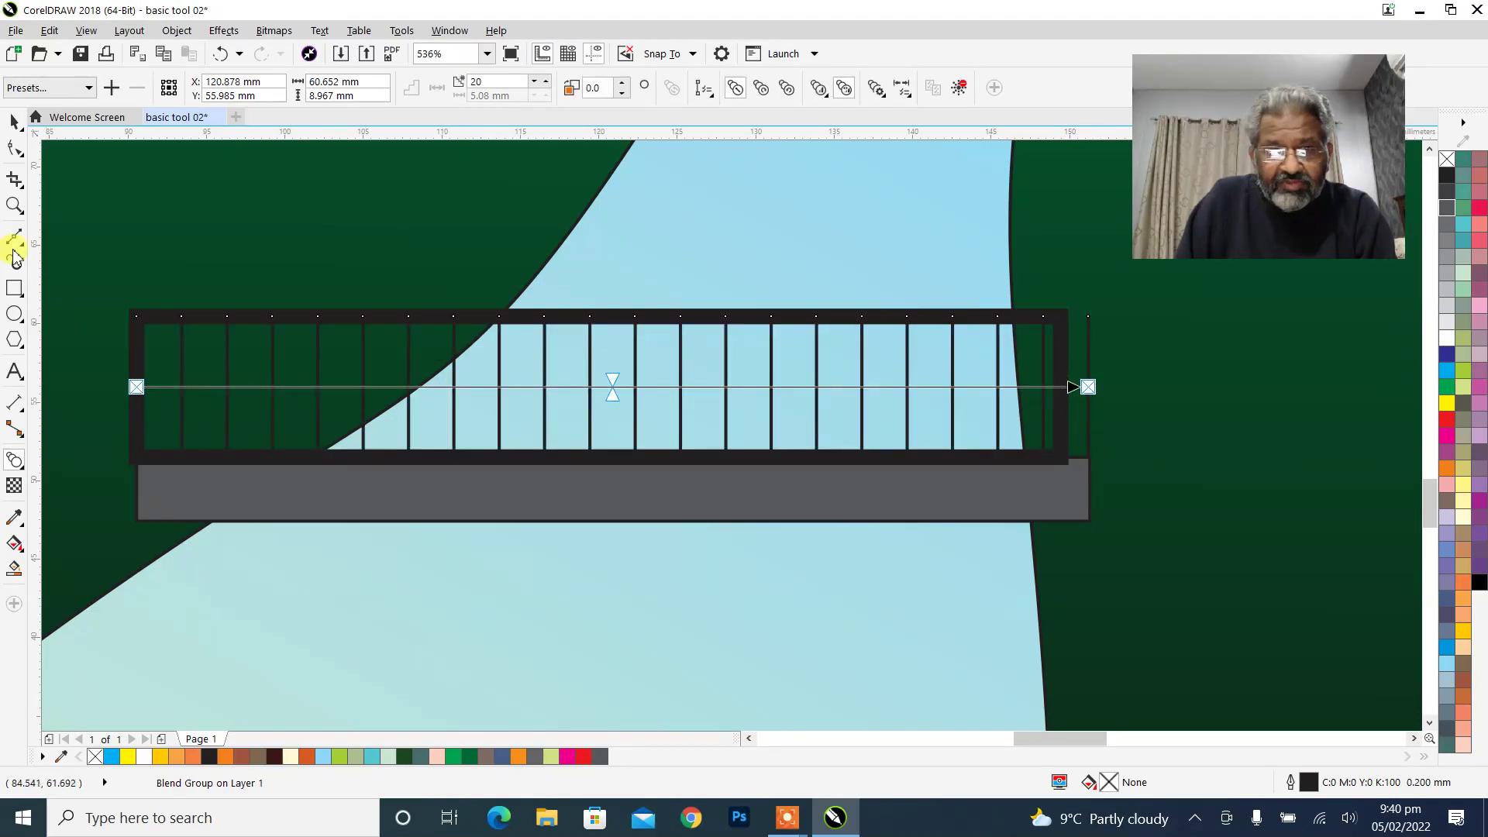
Widen the railing frame to about 60.7 mm so its right side meets the last railing bar.
click(16, 122)
click(488, 299)
click(826, 320)
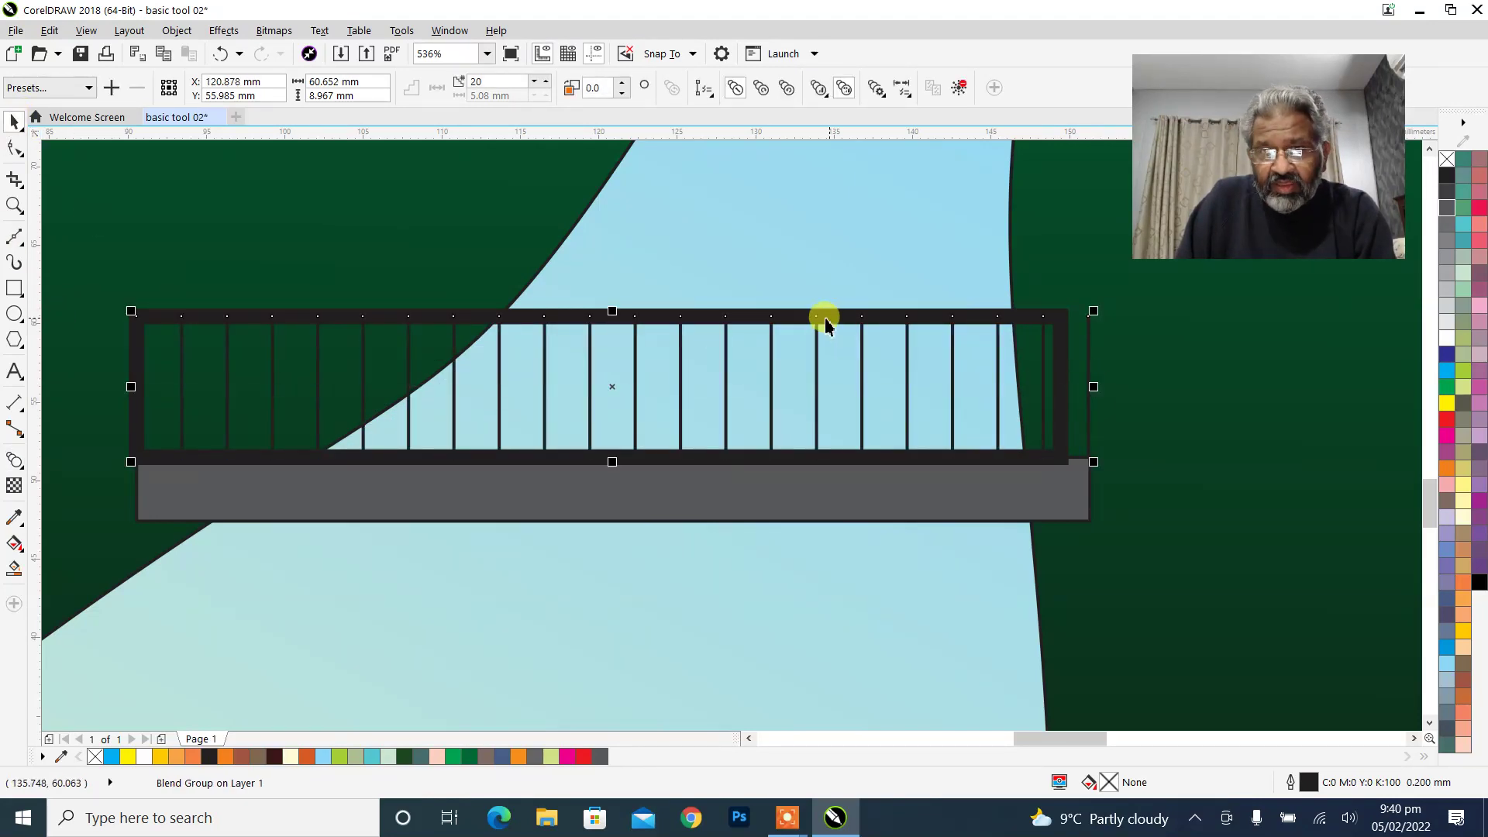
click(801, 326)
drag(1062, 377, 1097, 388)
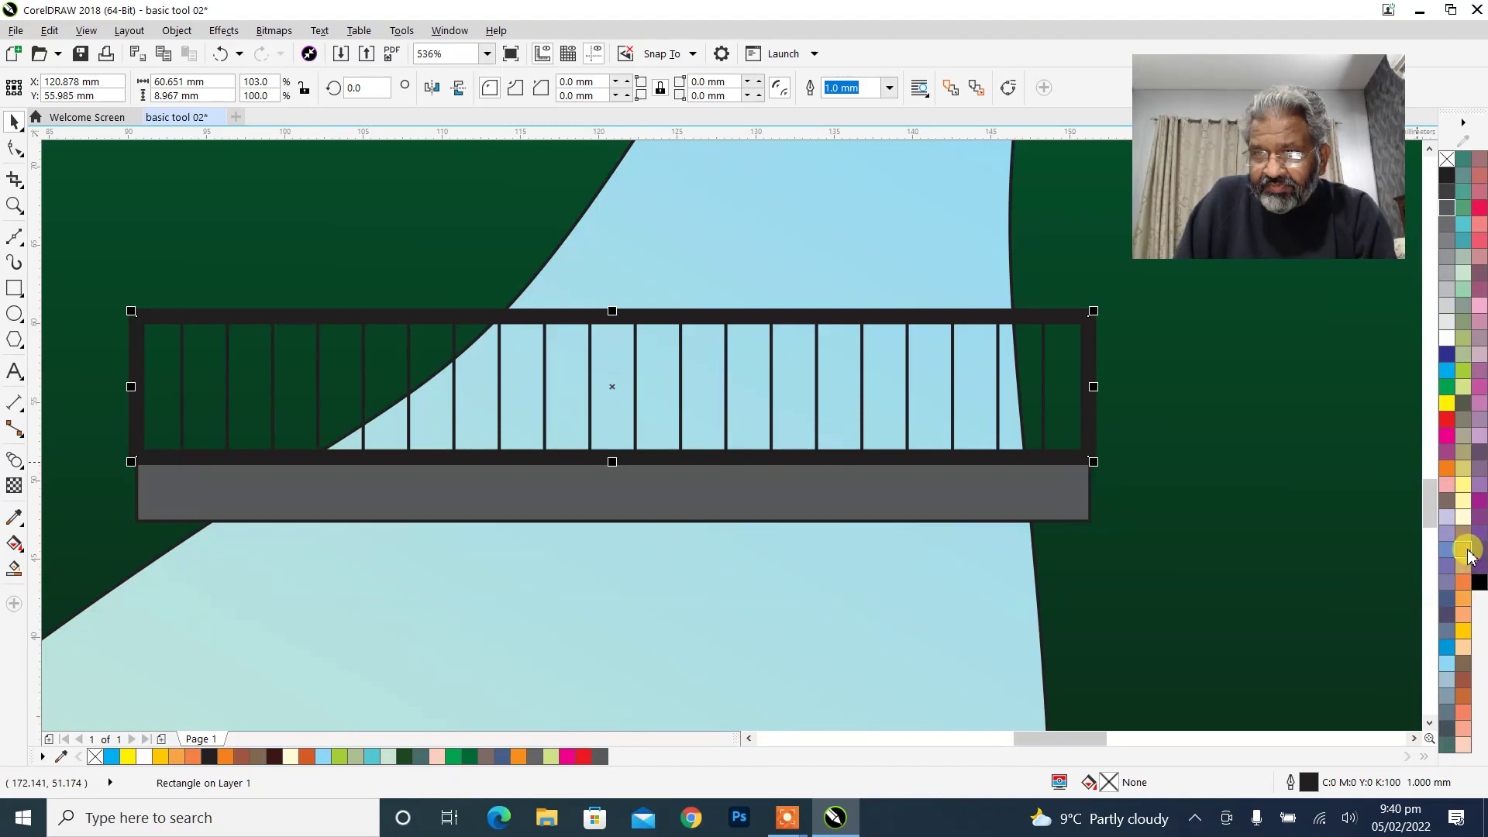
Colour the outlines of the railing frame and the blended bars reddish brown (C0 M60 Y60 K40).
right_click(1464, 682)
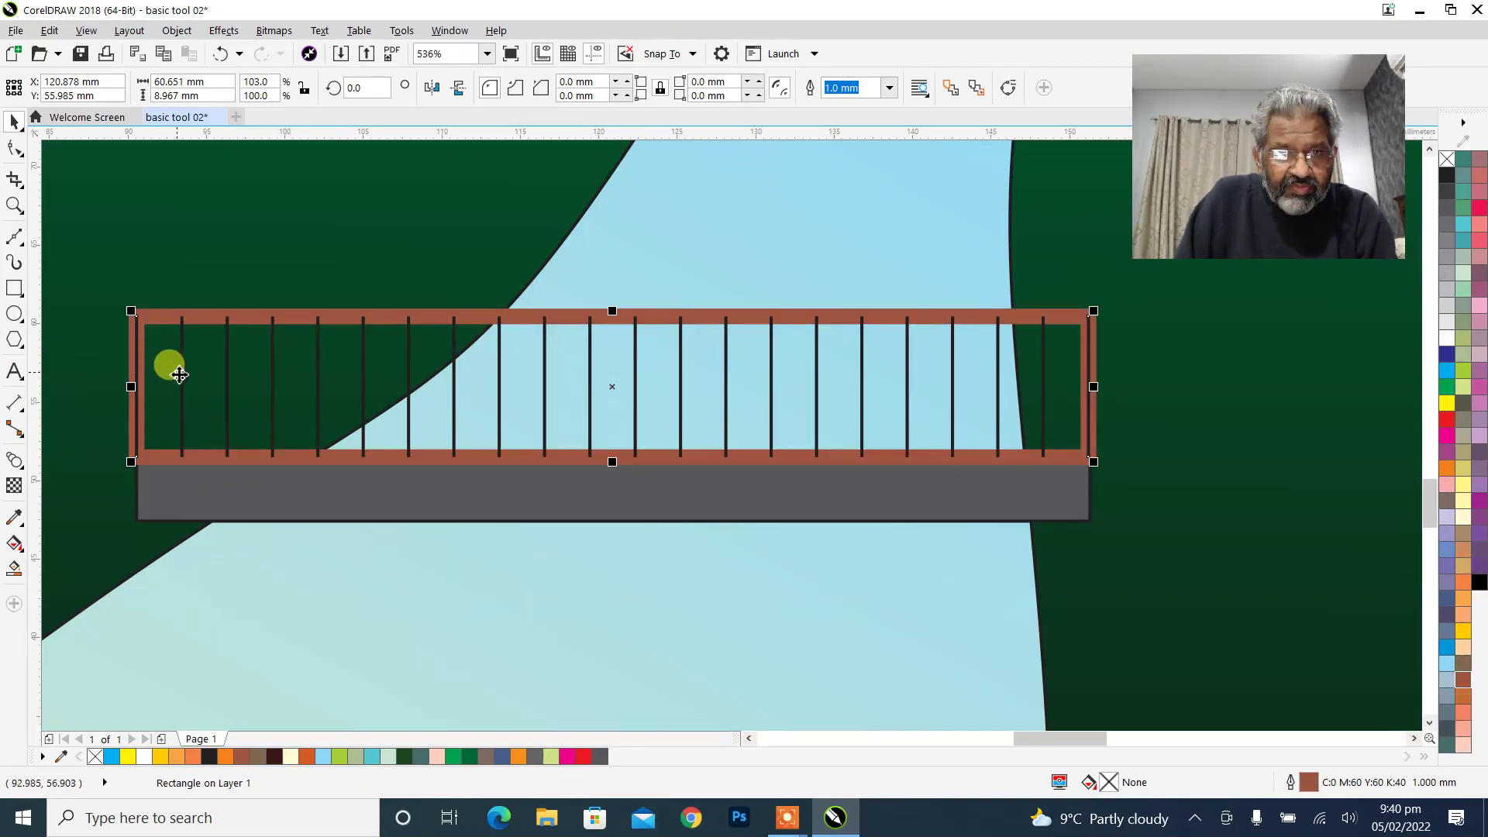
click(183, 377)
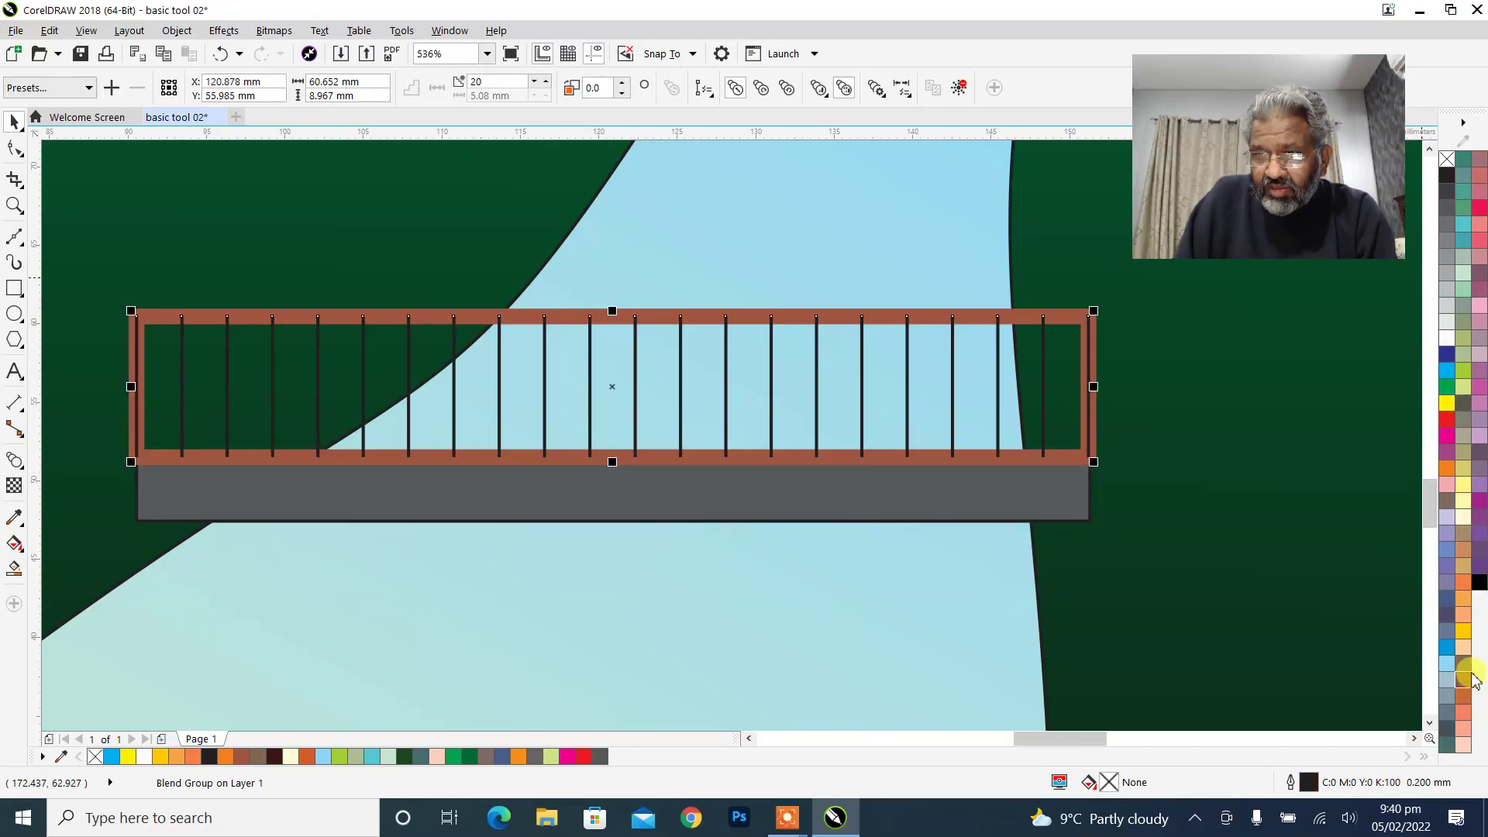
right_click(1463, 680)
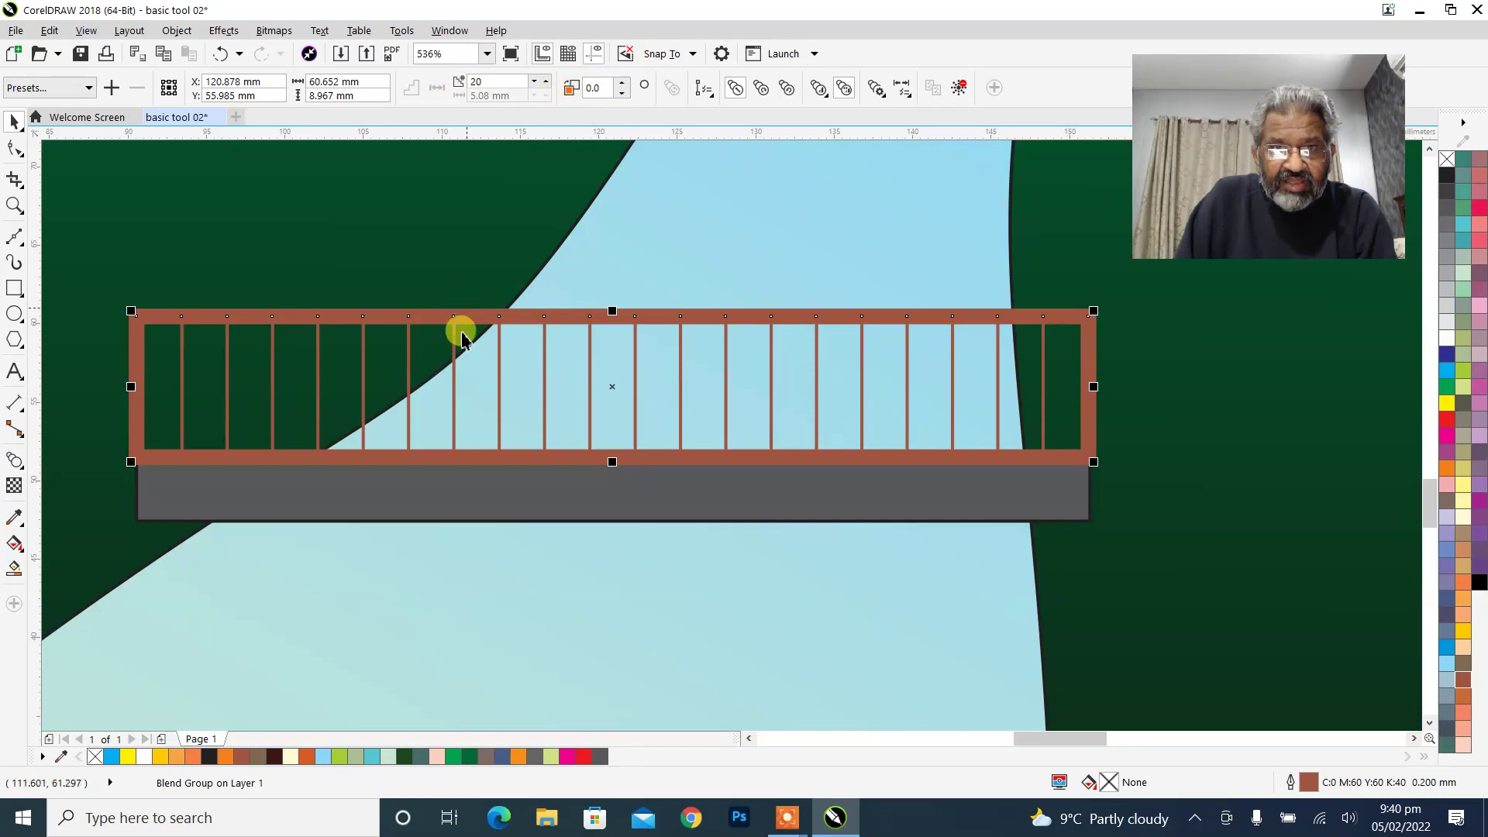
Increase the railing bars' blend to 28 steps.
click(543, 85)
click(543, 86)
click(544, 86)
click(544, 86)
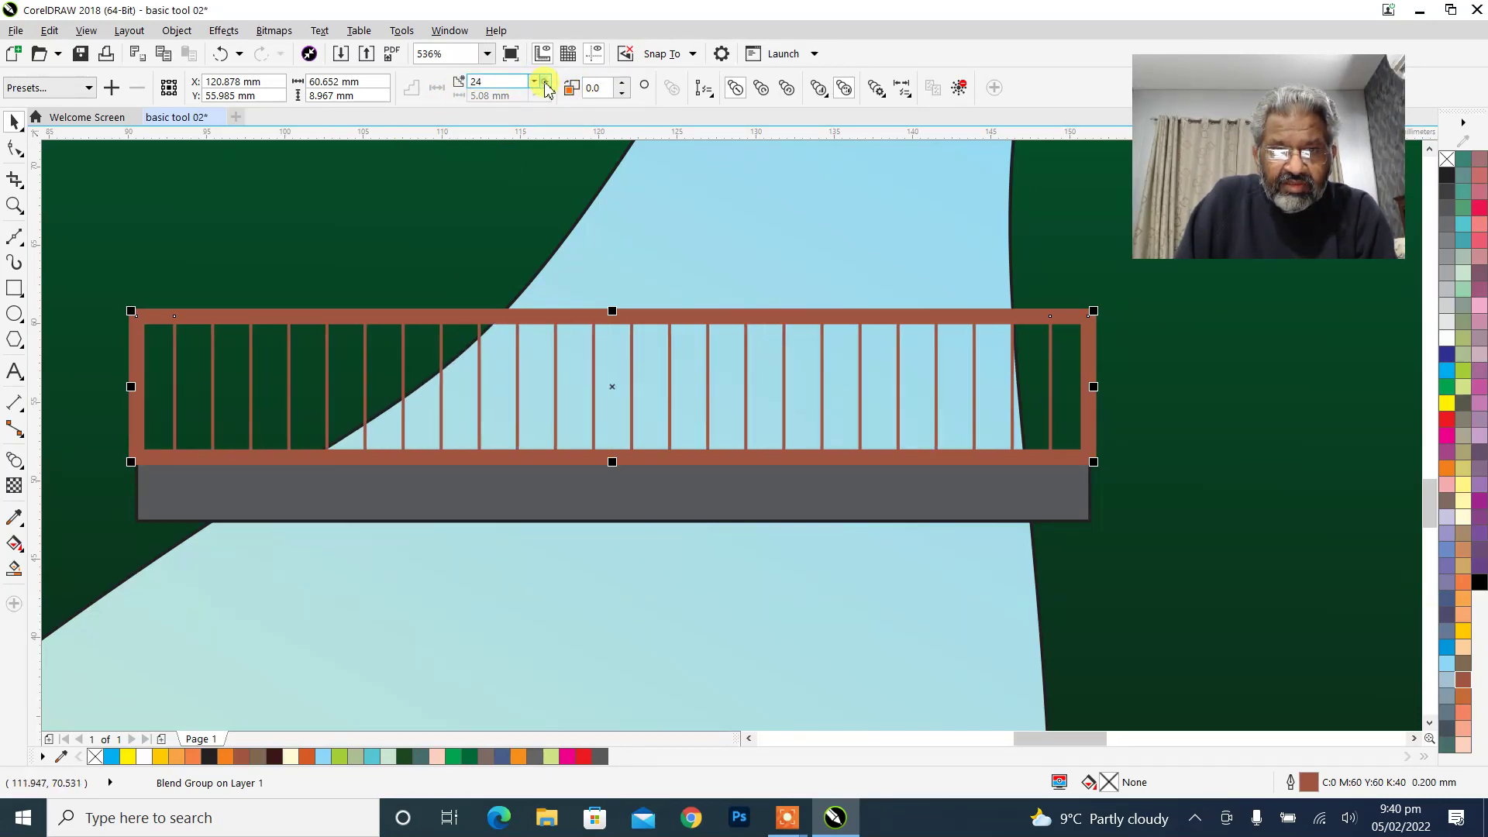
click(545, 88)
click(545, 87)
click(545, 85)
click(546, 86)
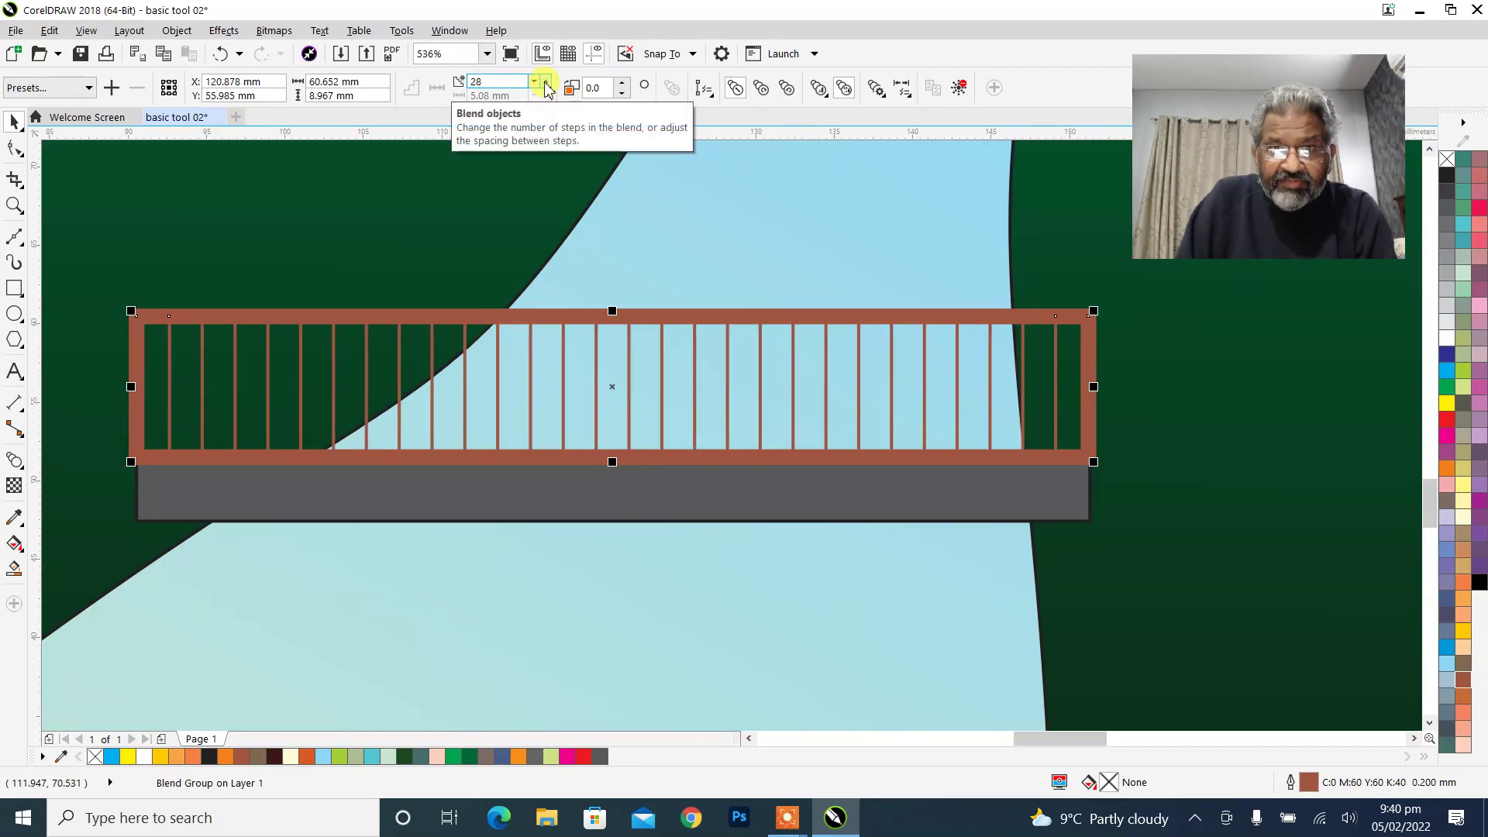
click(130, 220)
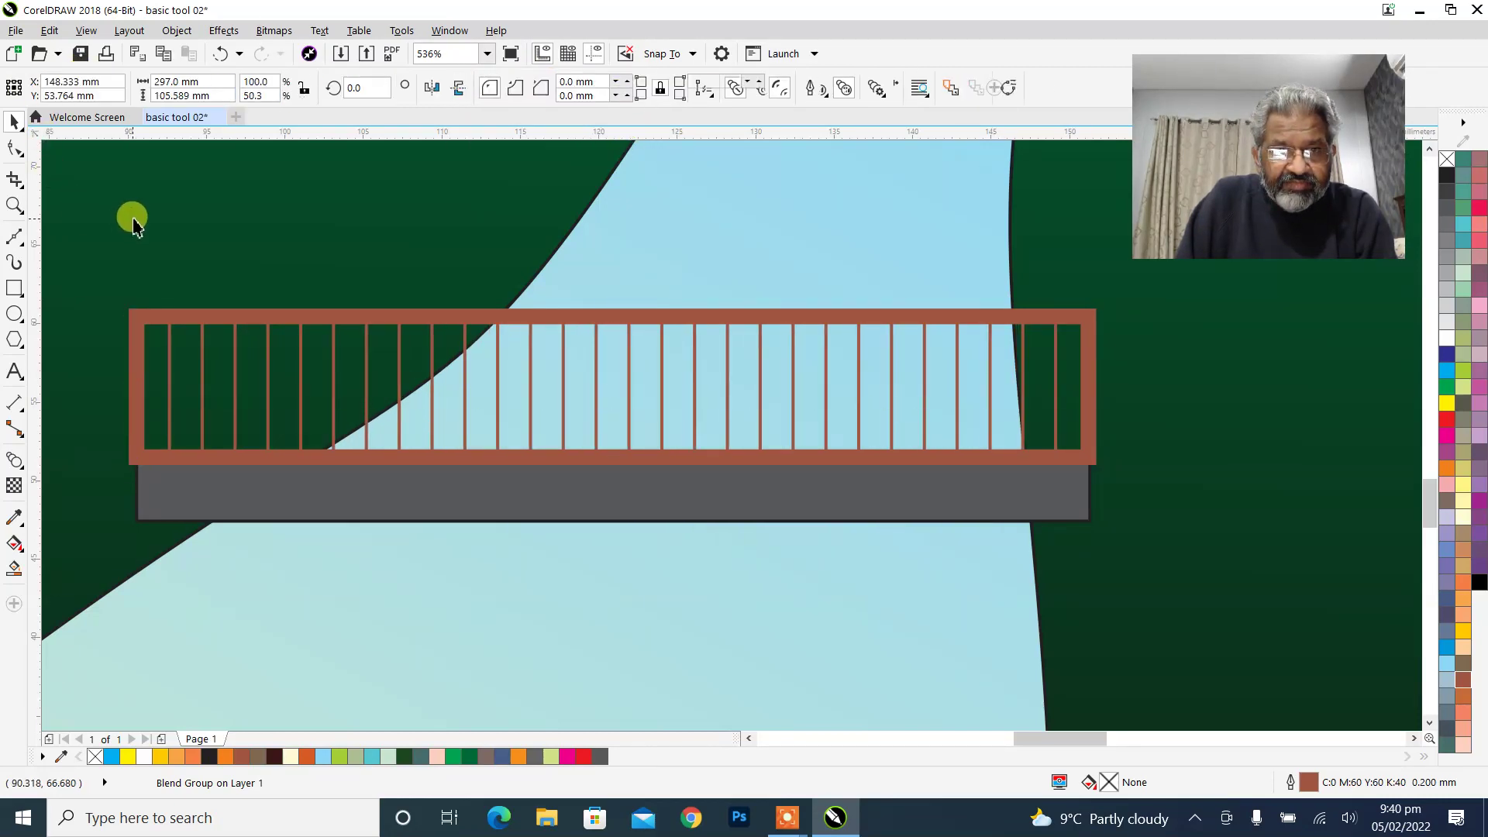
Select the railing frame together with its blended bars, without the gray deck, and group them.
key(F4)
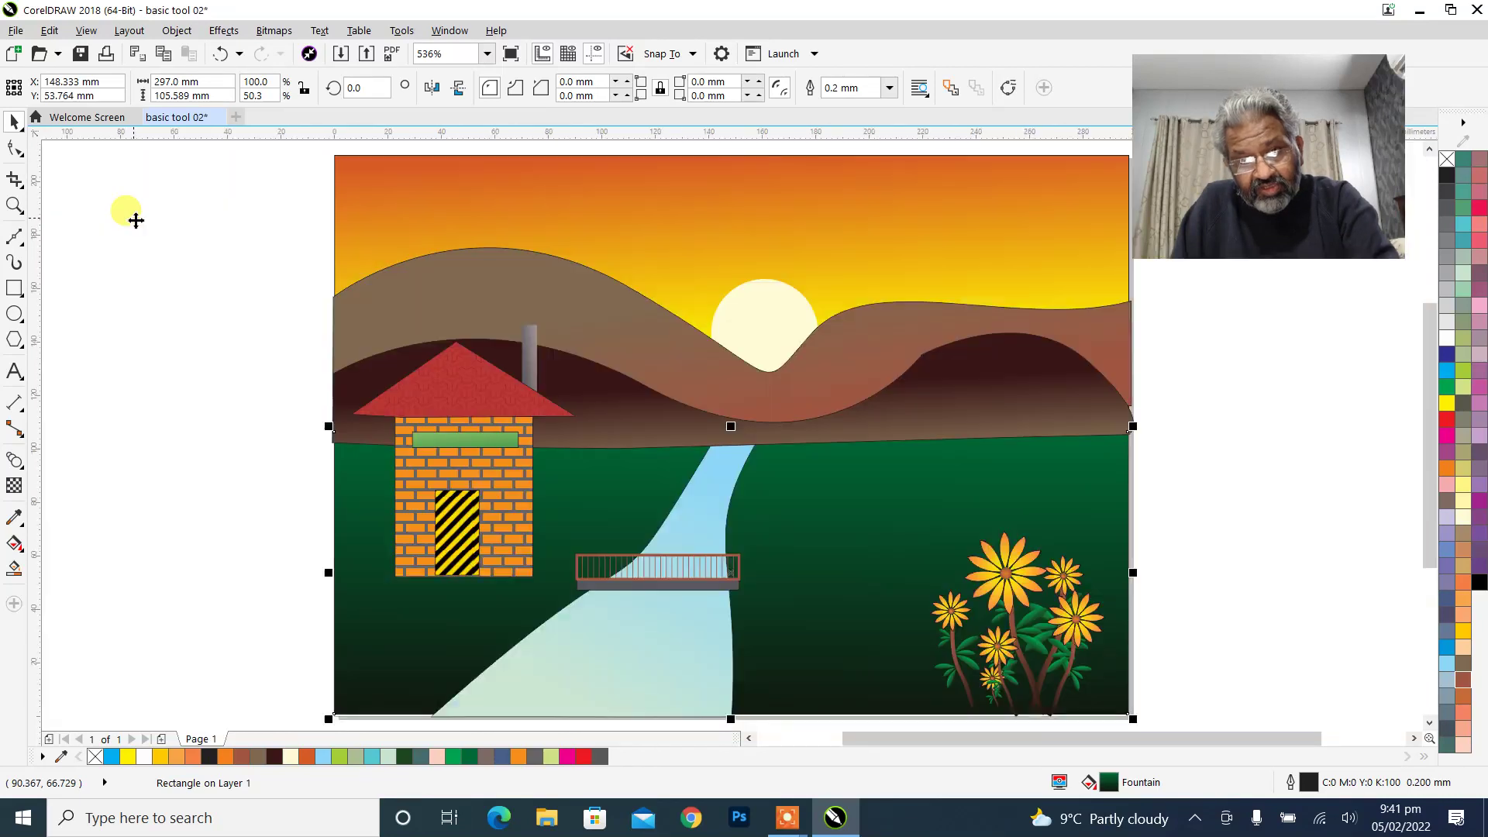
click(194, 372)
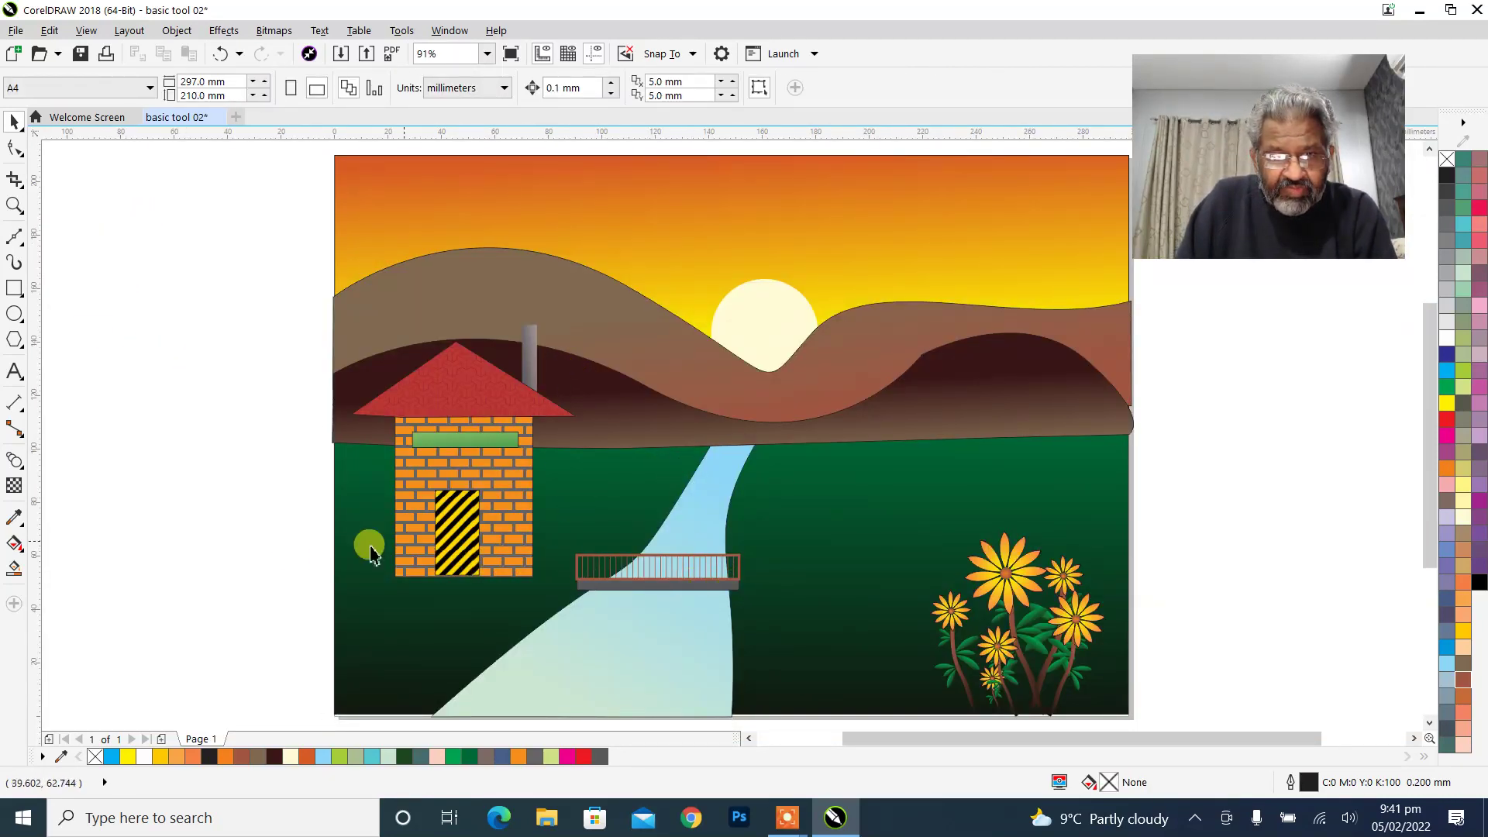
drag(293, 535, 782, 593)
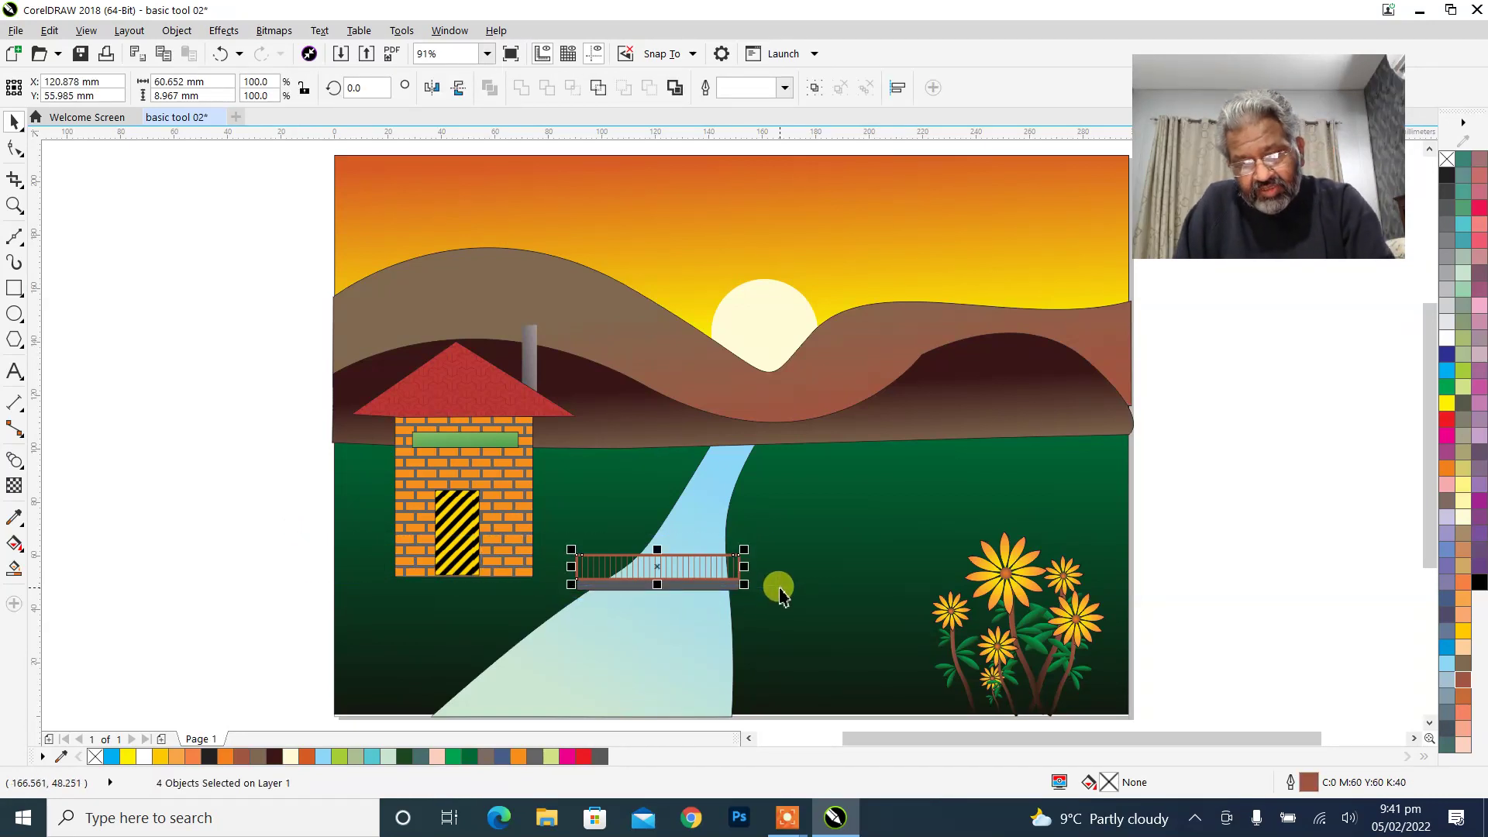
key(ctrl+g)
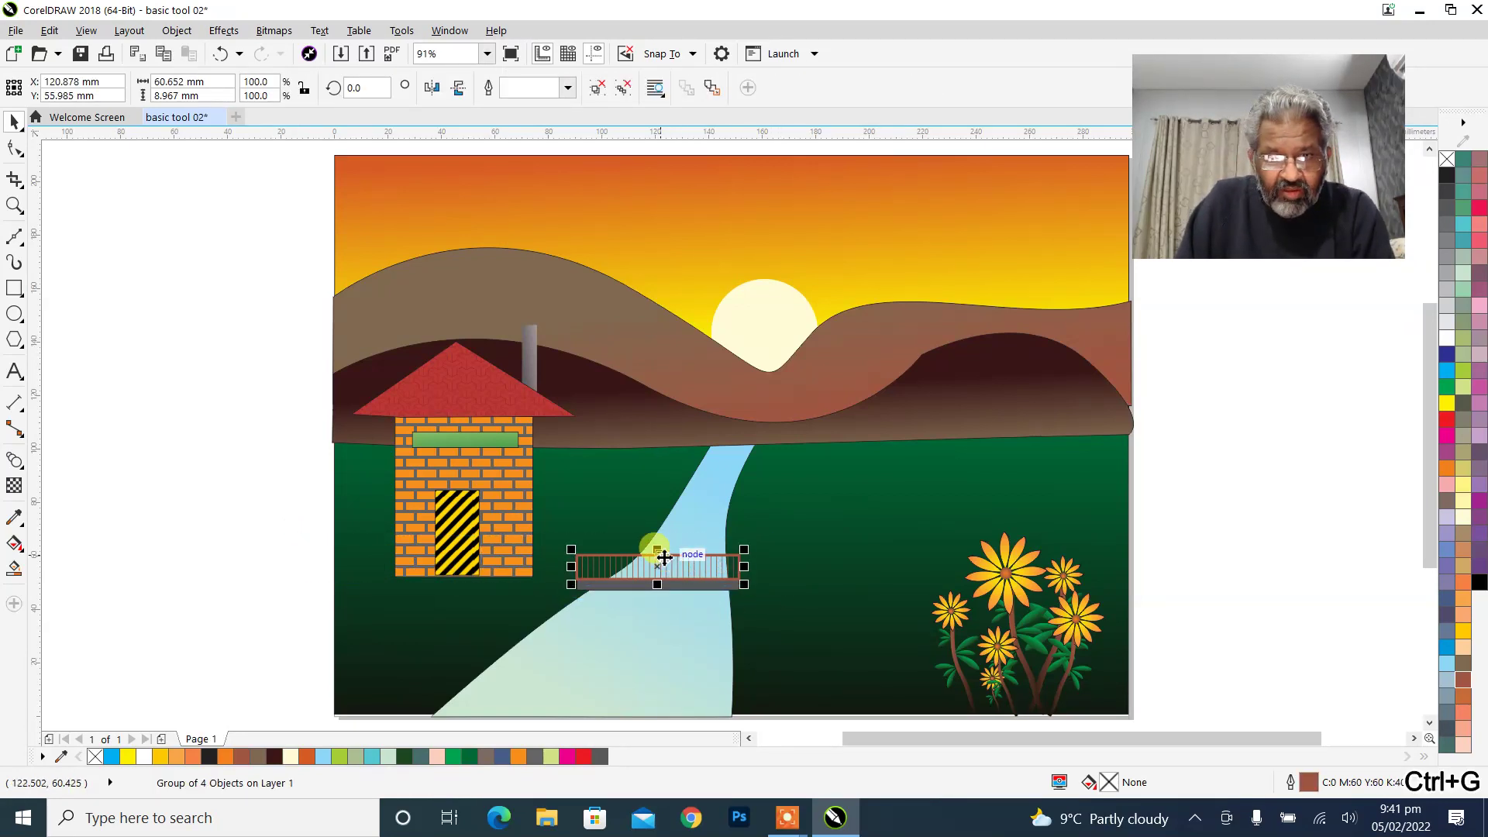
Make a shortened copy of the railing group about 6.4 mm tall on the same base line and colour its outlines brown (C0 M20 Y40 K60).
drag(664, 556, 665, 568)
key(ctrl+z)
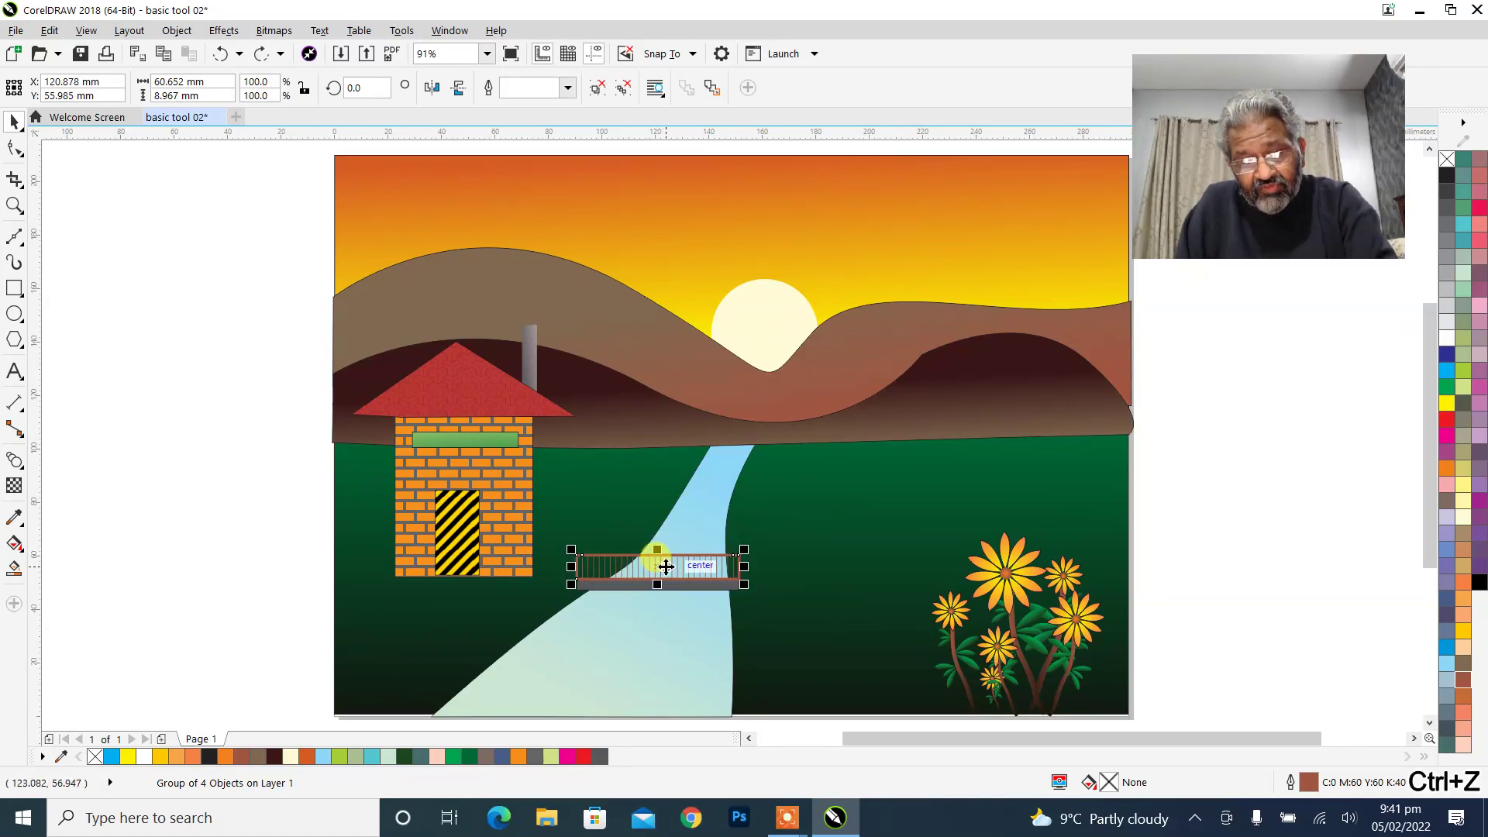
scroll(662, 607, up, 5)
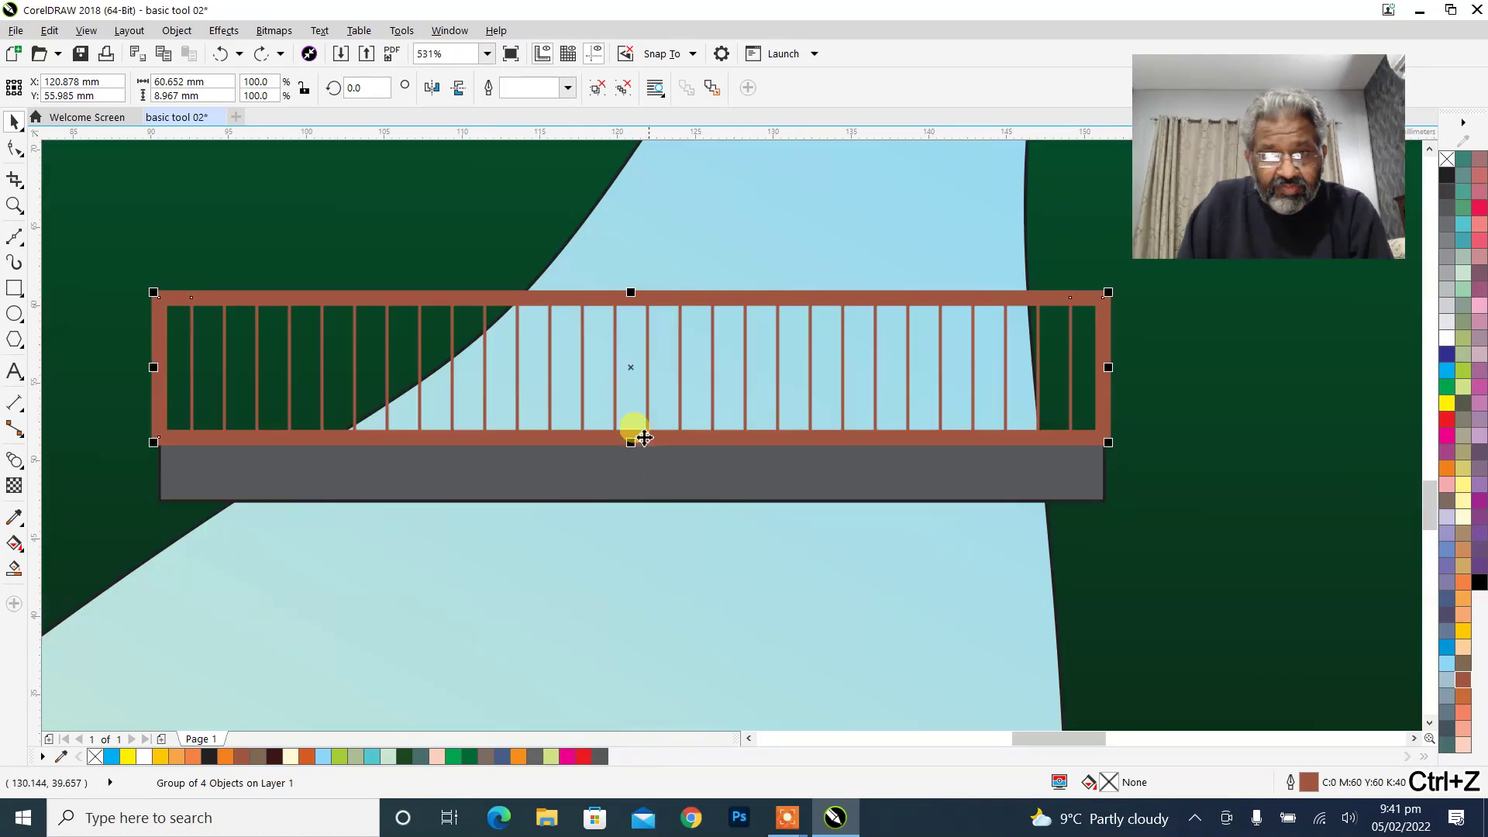
drag(631, 293, 630, 332)
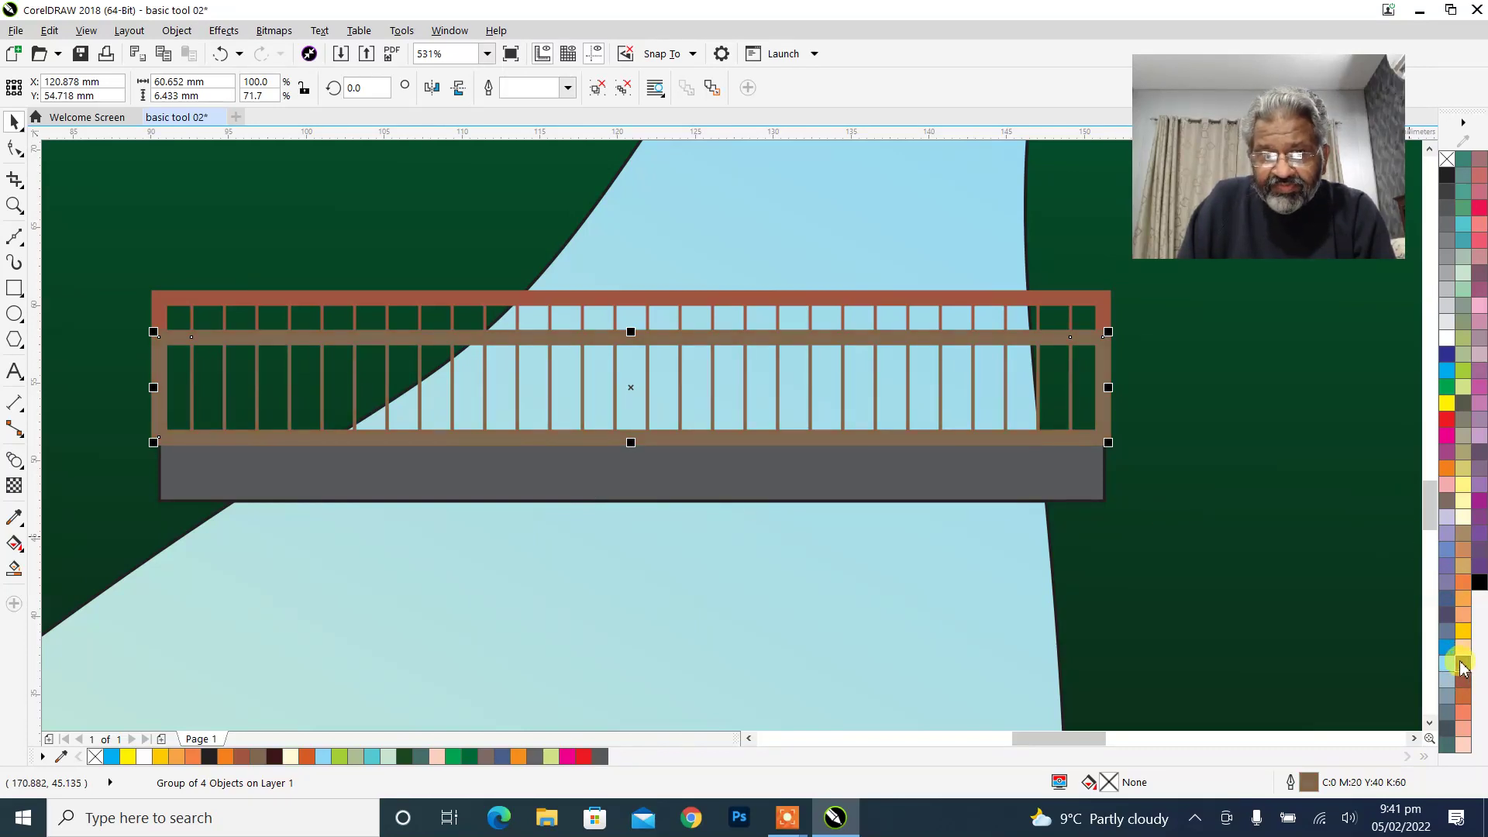
Place the shortened brown railing copy one level back, behind the reddish-brown railing.
click(1463, 665)
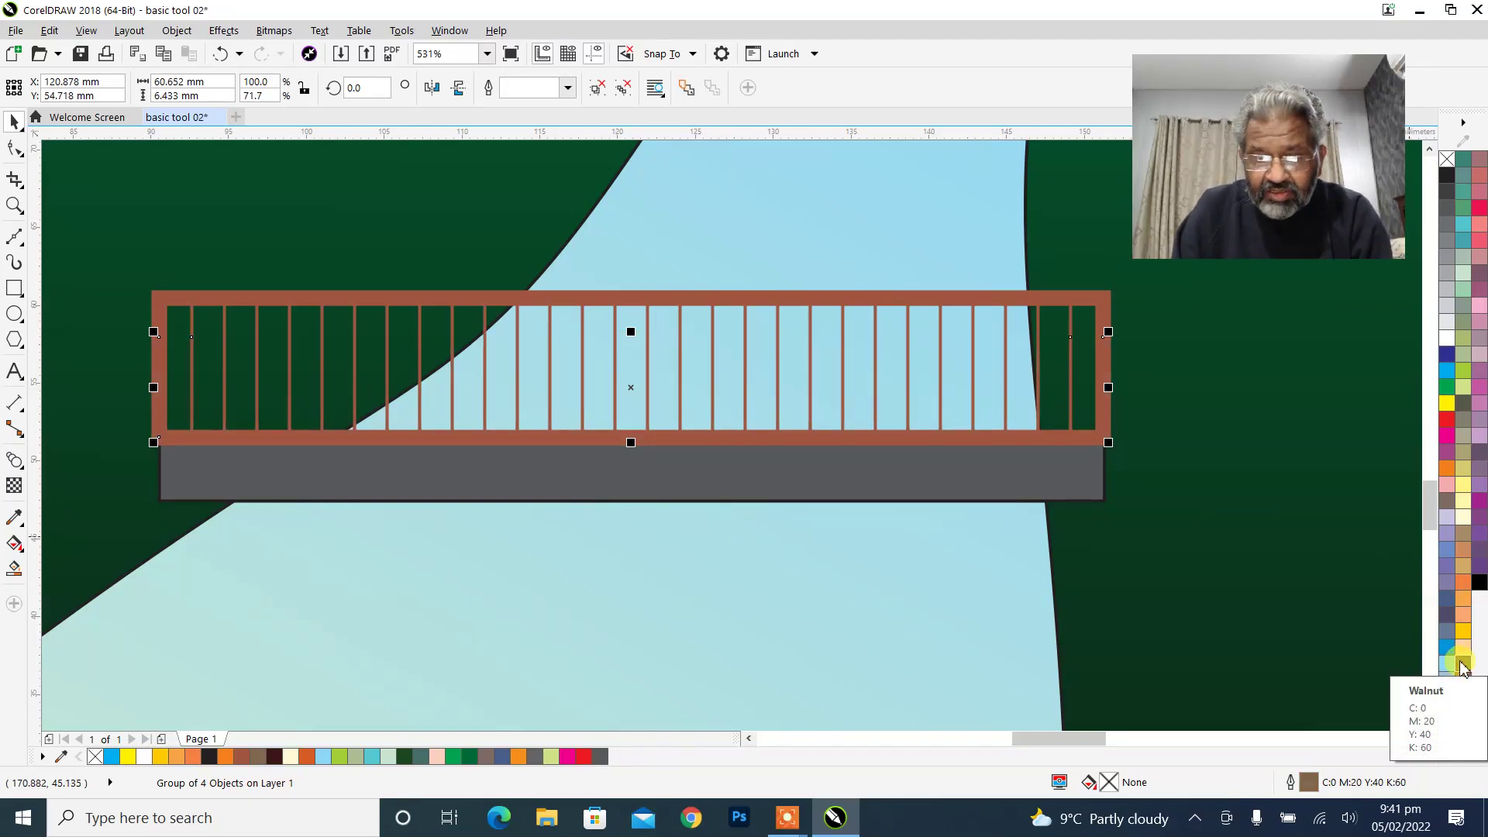
key(ctrl+Page_Up)
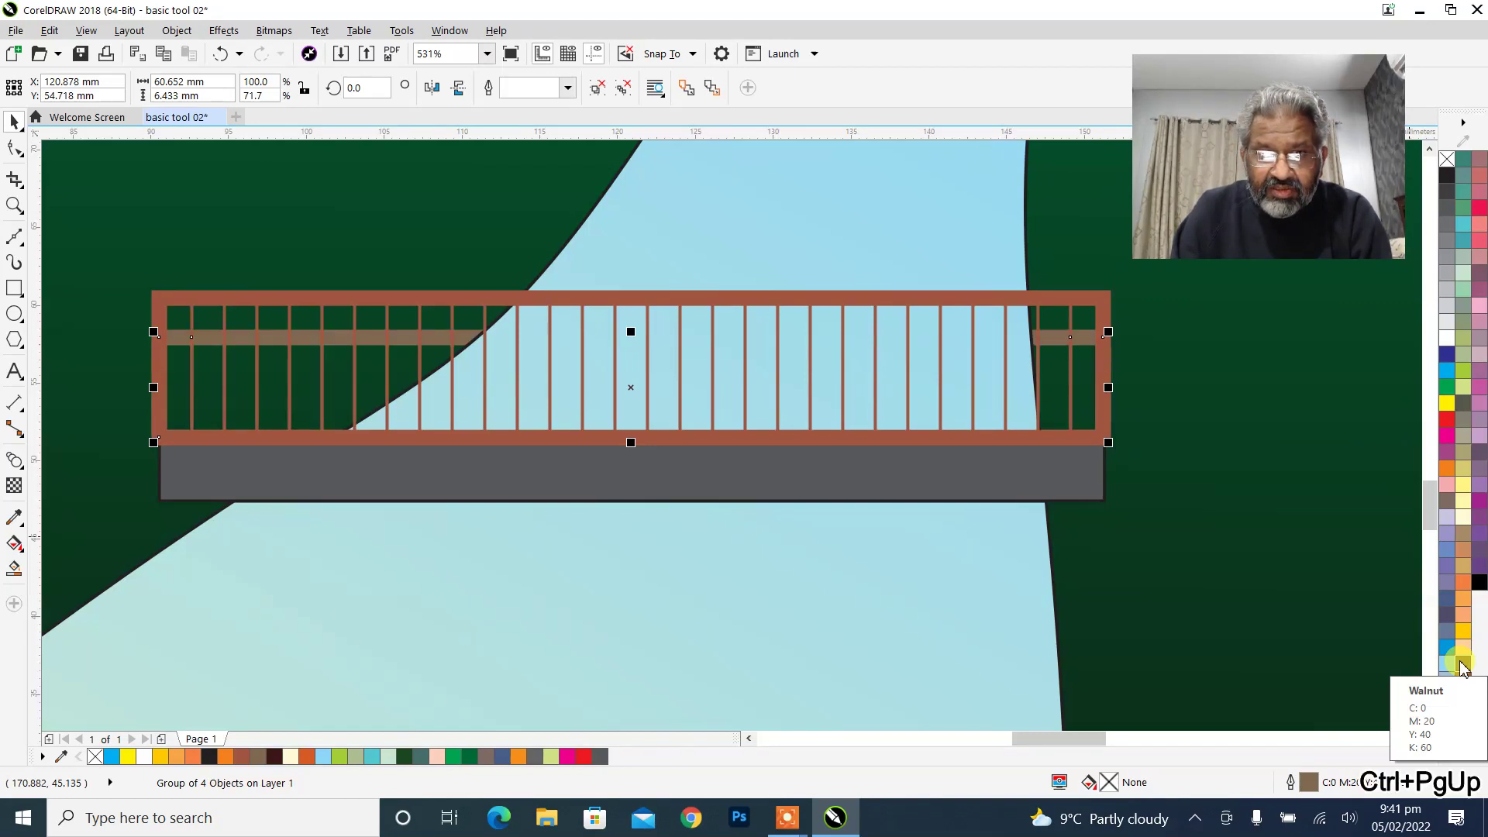
click(1463, 665)
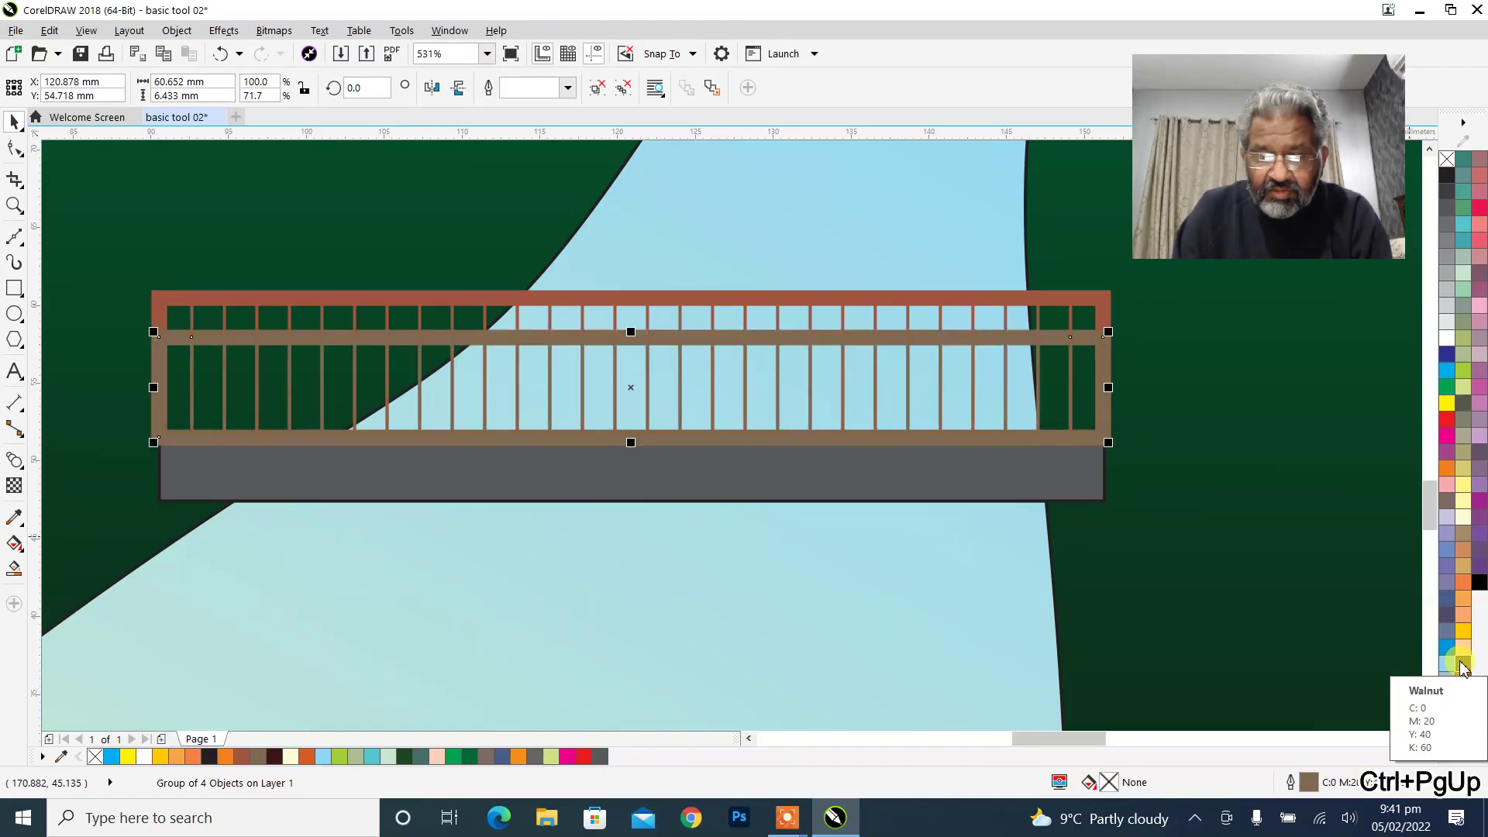
key(ctrl+Page_Down)
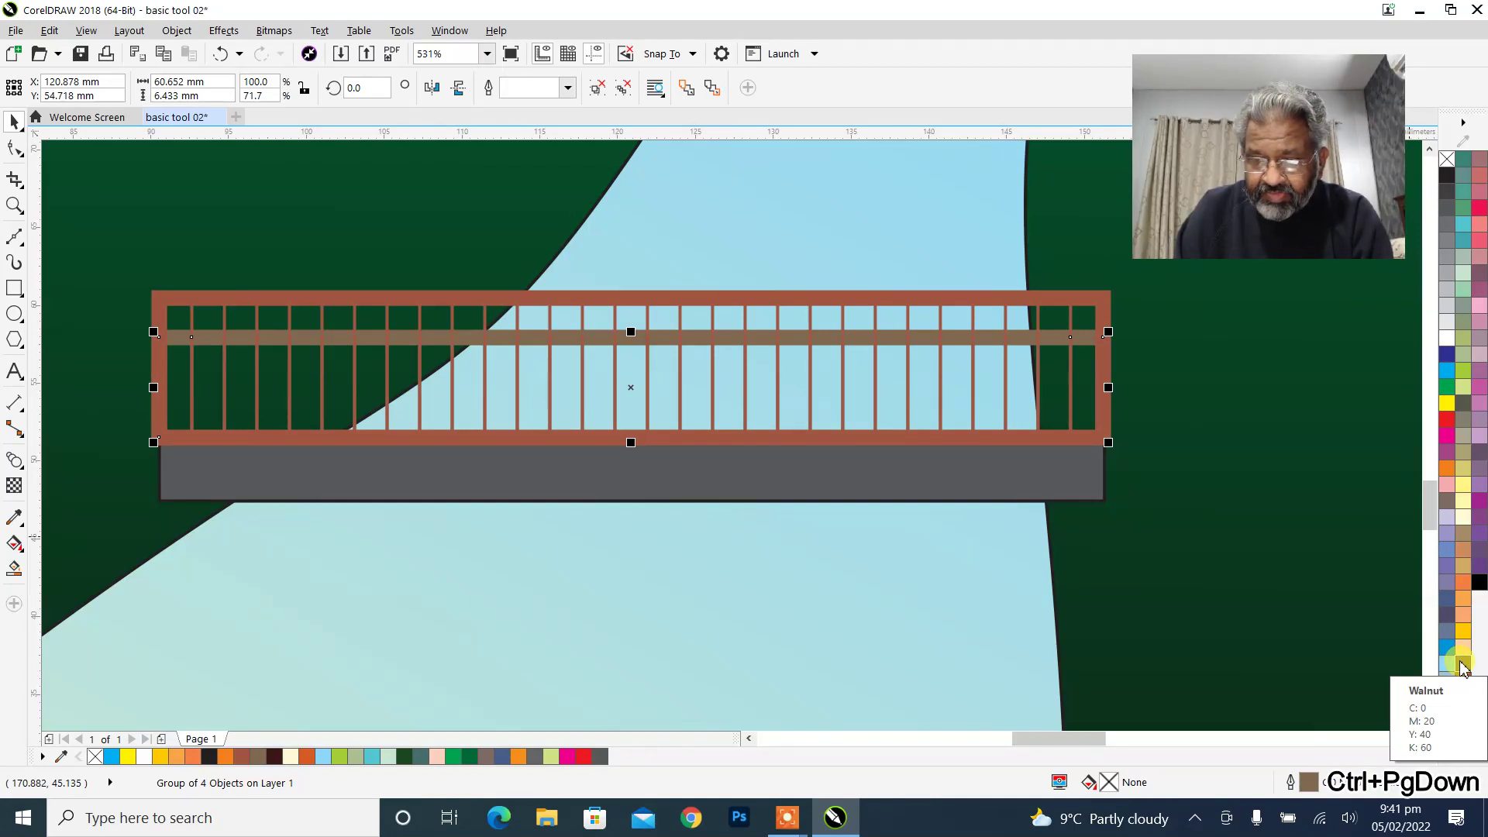
Shift the brown railing copy about 0.6 mm to the right and narrow it to about 60 mm, ending at the front railing's right edge.
key(Right)
key(Right)
key(Right)
key(Right)
key(Right)
key(Right)
key(Right)
key(Right)
key(Right)
key(Right)
key(Right)
key(Right)
key(Right)
key(Right)
key(Right)
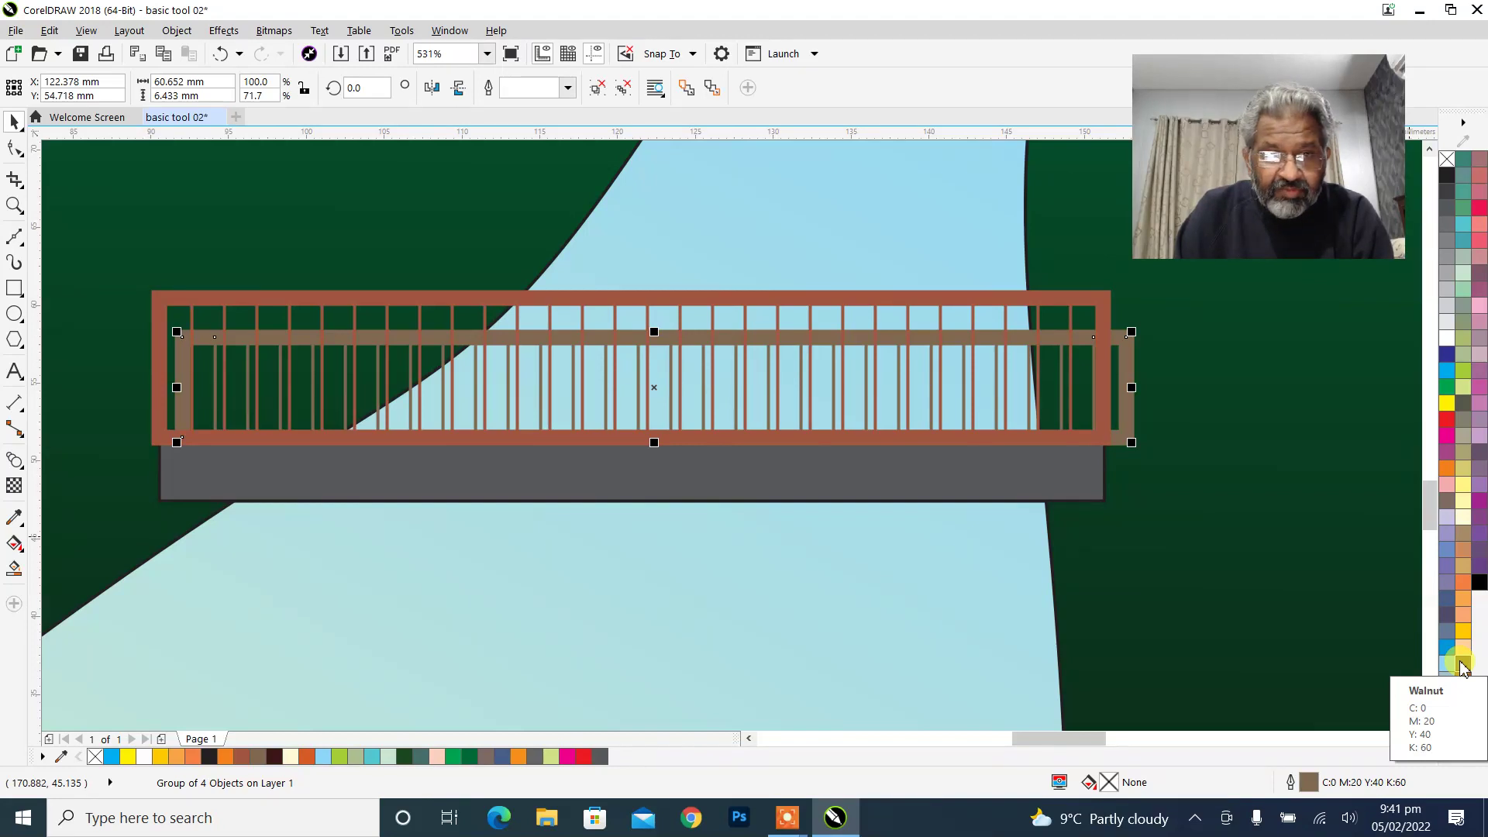
key(Left)
key(Left)
key(Left)
key(Left)
key(Left)
key(Left)
key(Left)
key(Left)
key(Left)
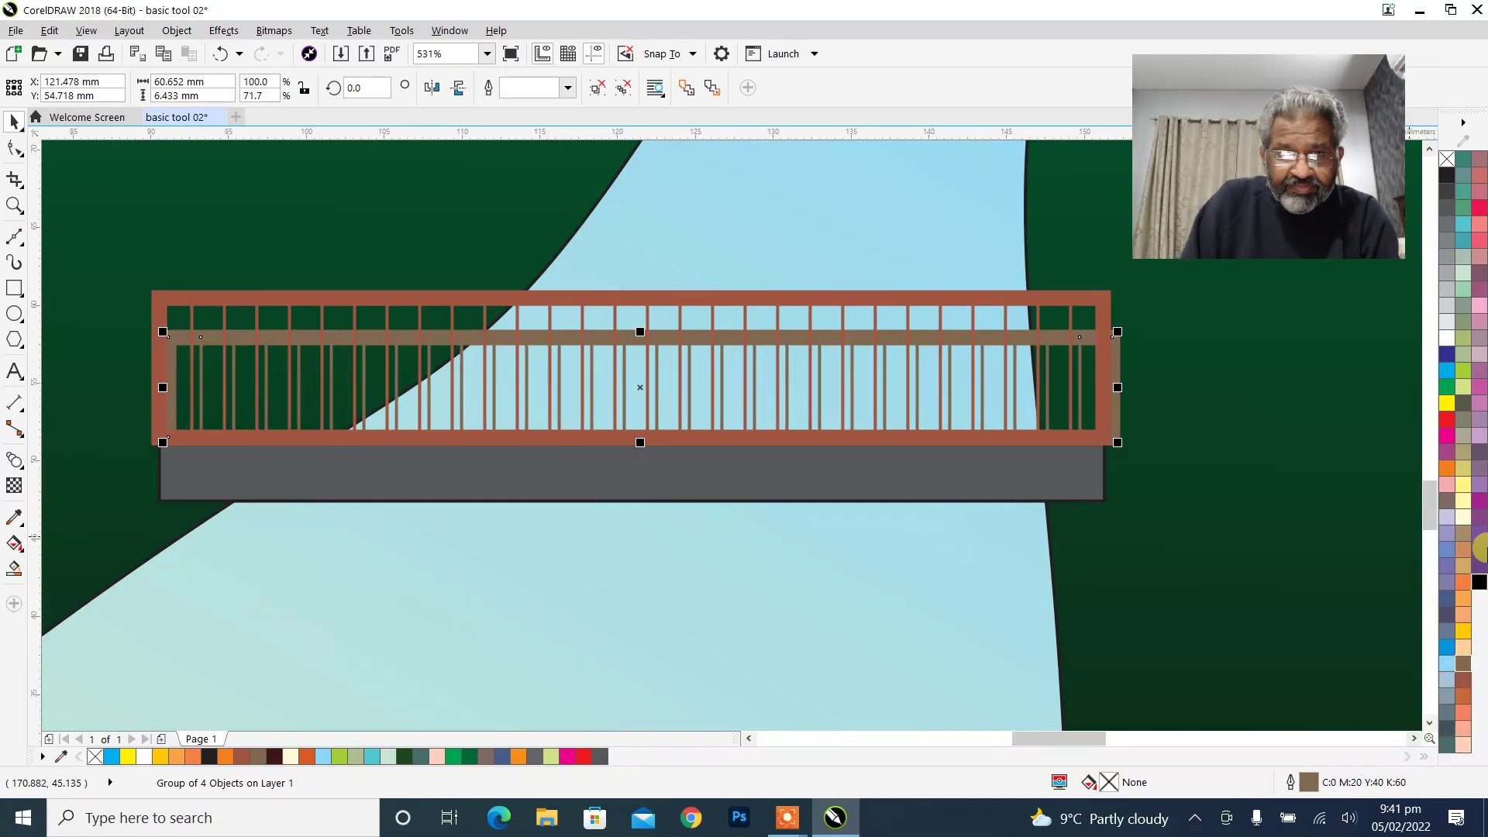
drag(1118, 390, 1109, 391)
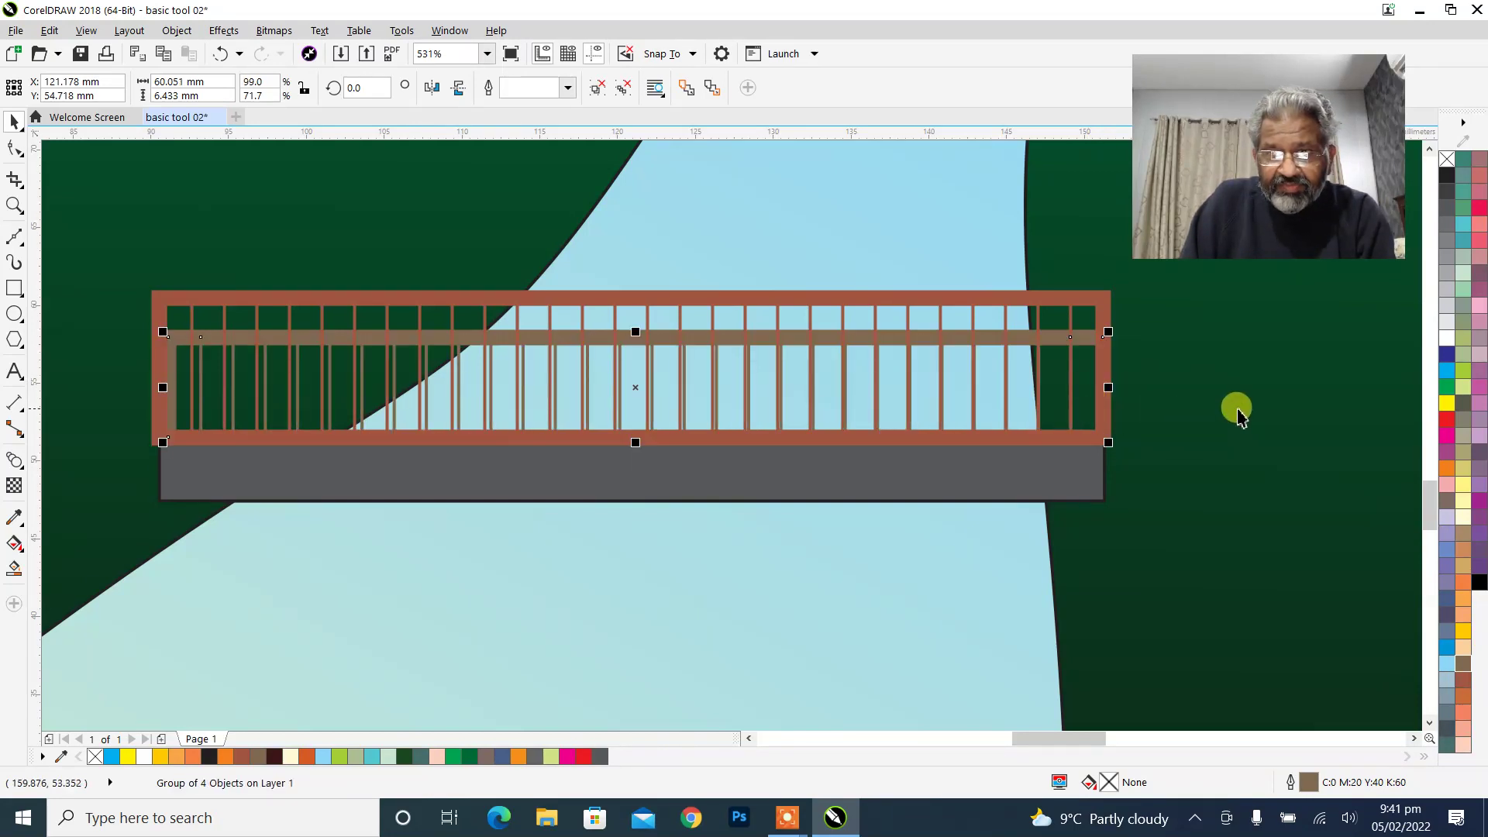
click(1239, 414)
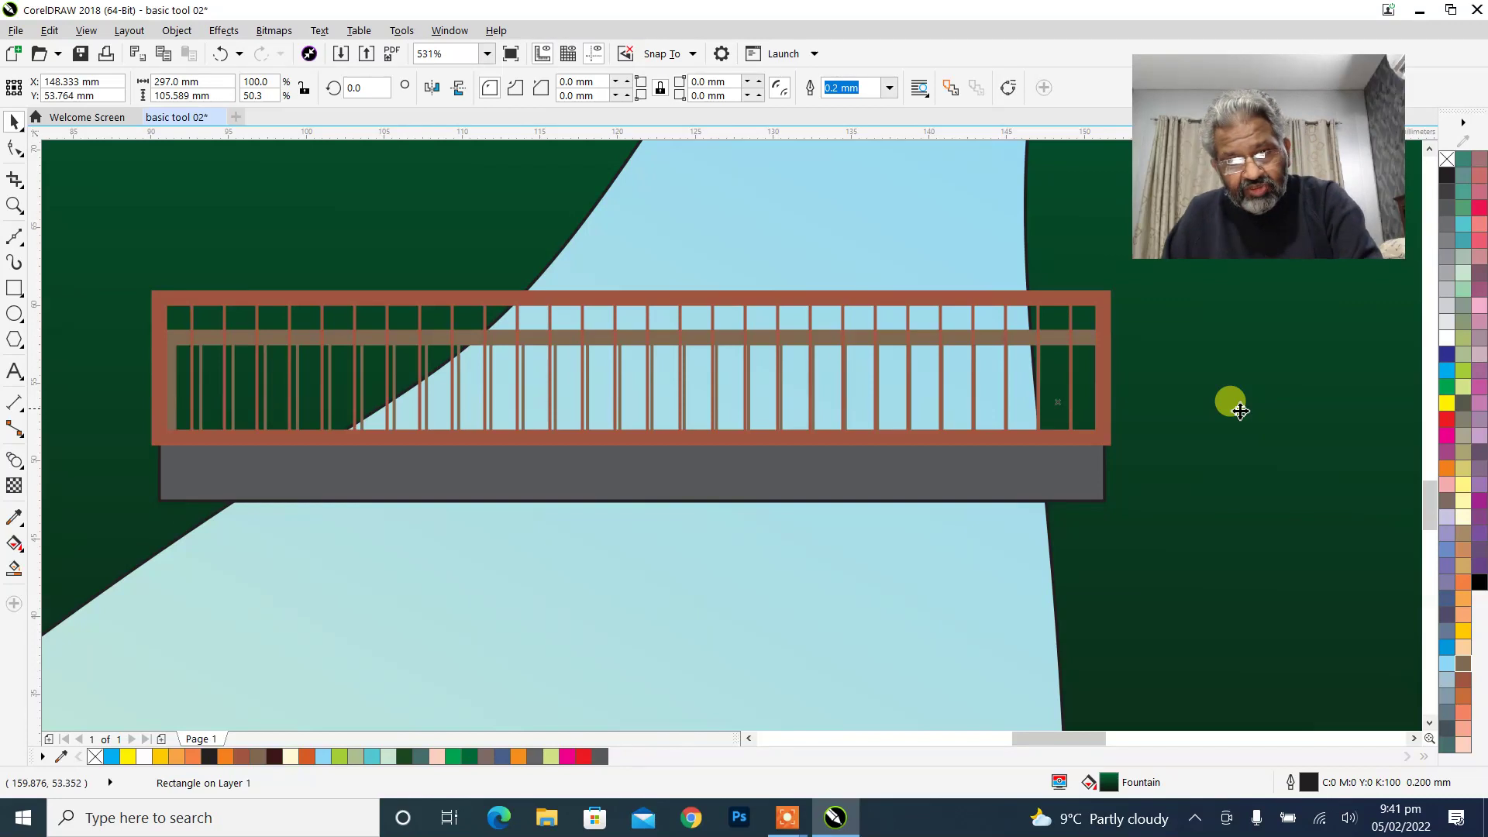
Draw a curved path shape from the base of the house door to the bridge and colour it light blue (C40 M0 Y0 K0).
key(F4)
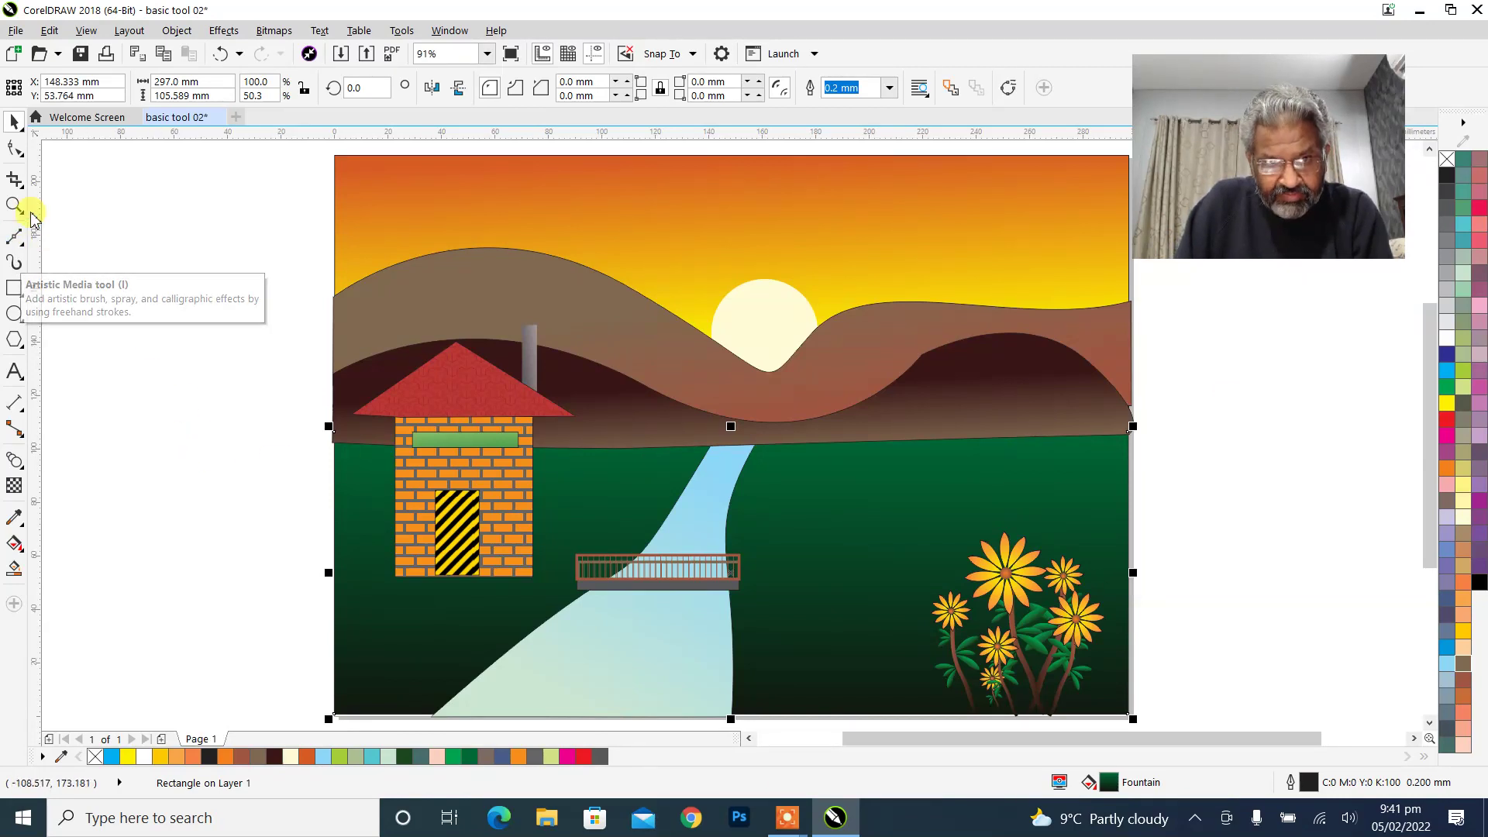
click(16, 239)
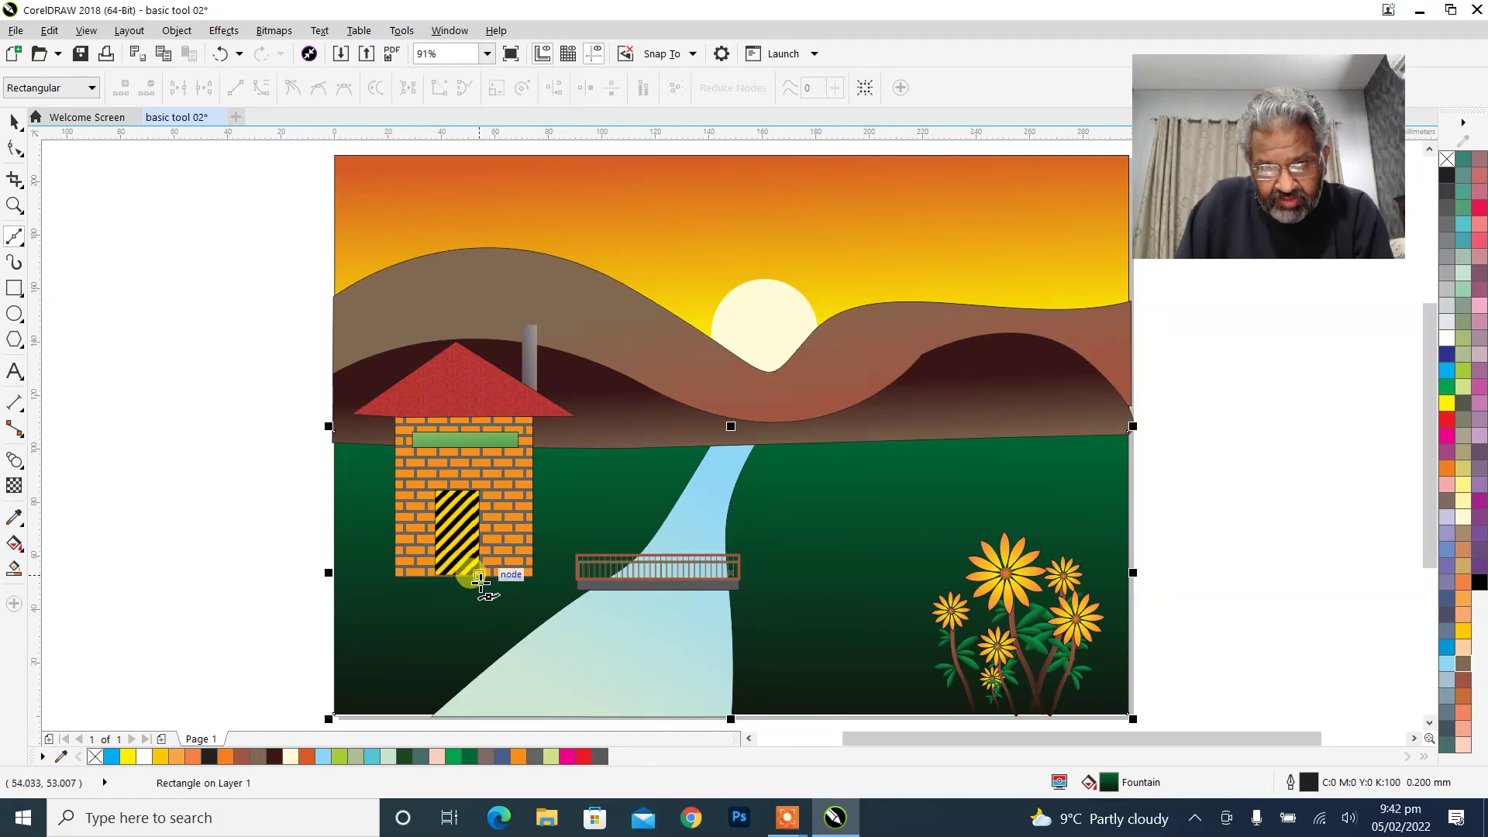
drag(480, 578, 536, 596)
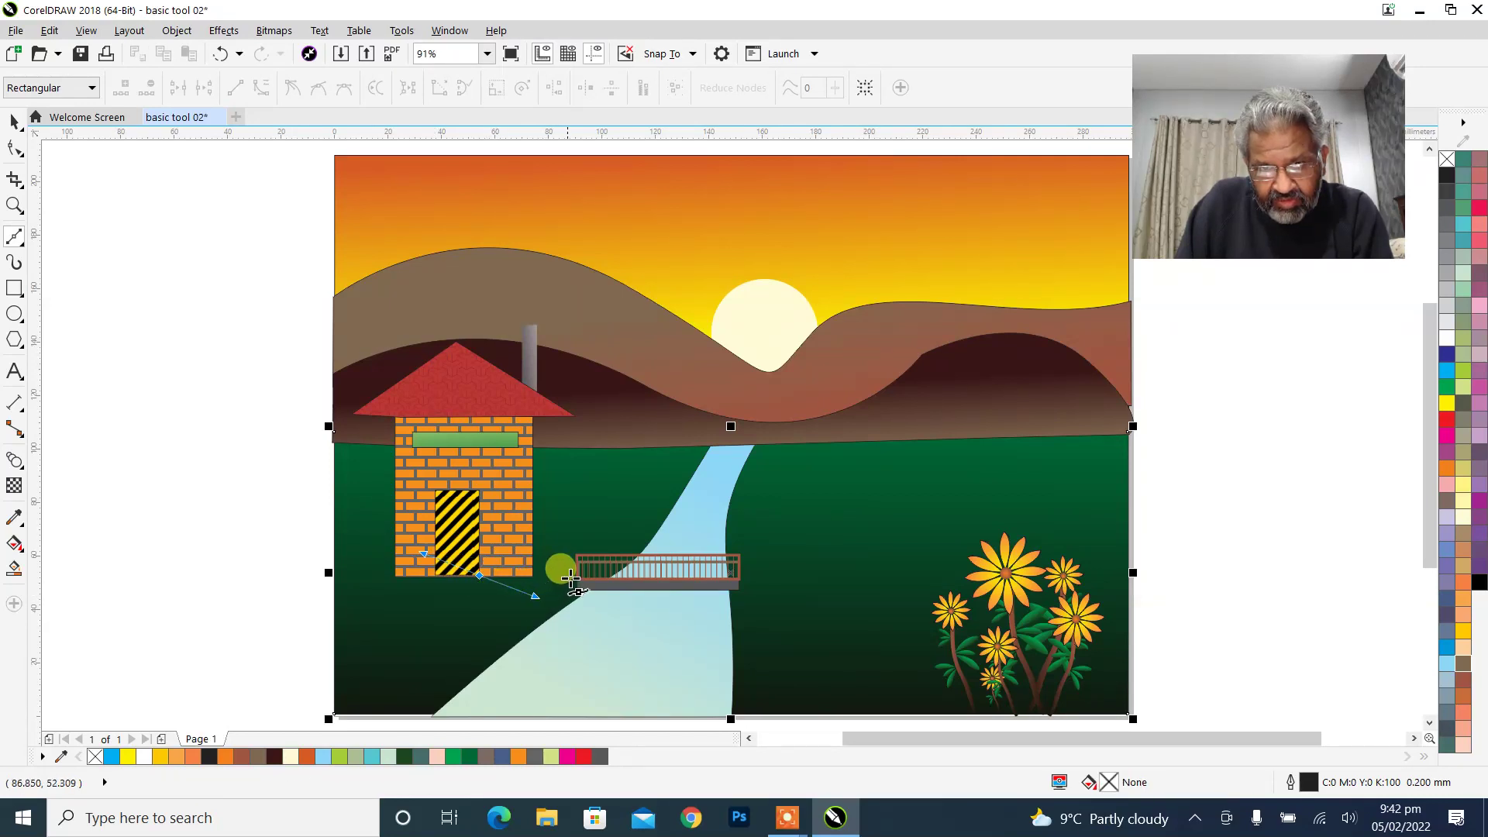
click(571, 575)
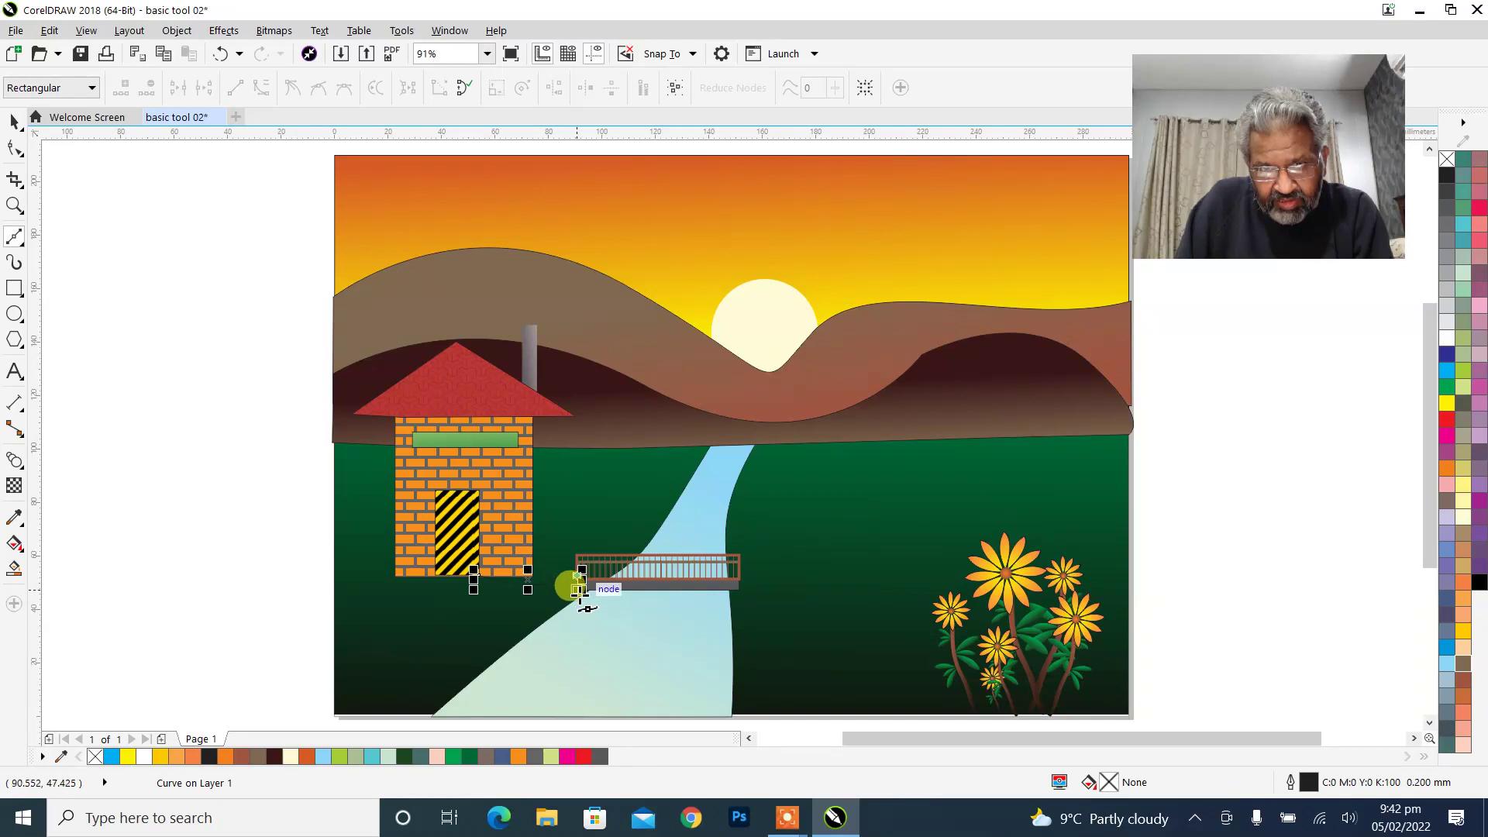
drag(577, 590, 532, 598)
drag(447, 578, 412, 592)
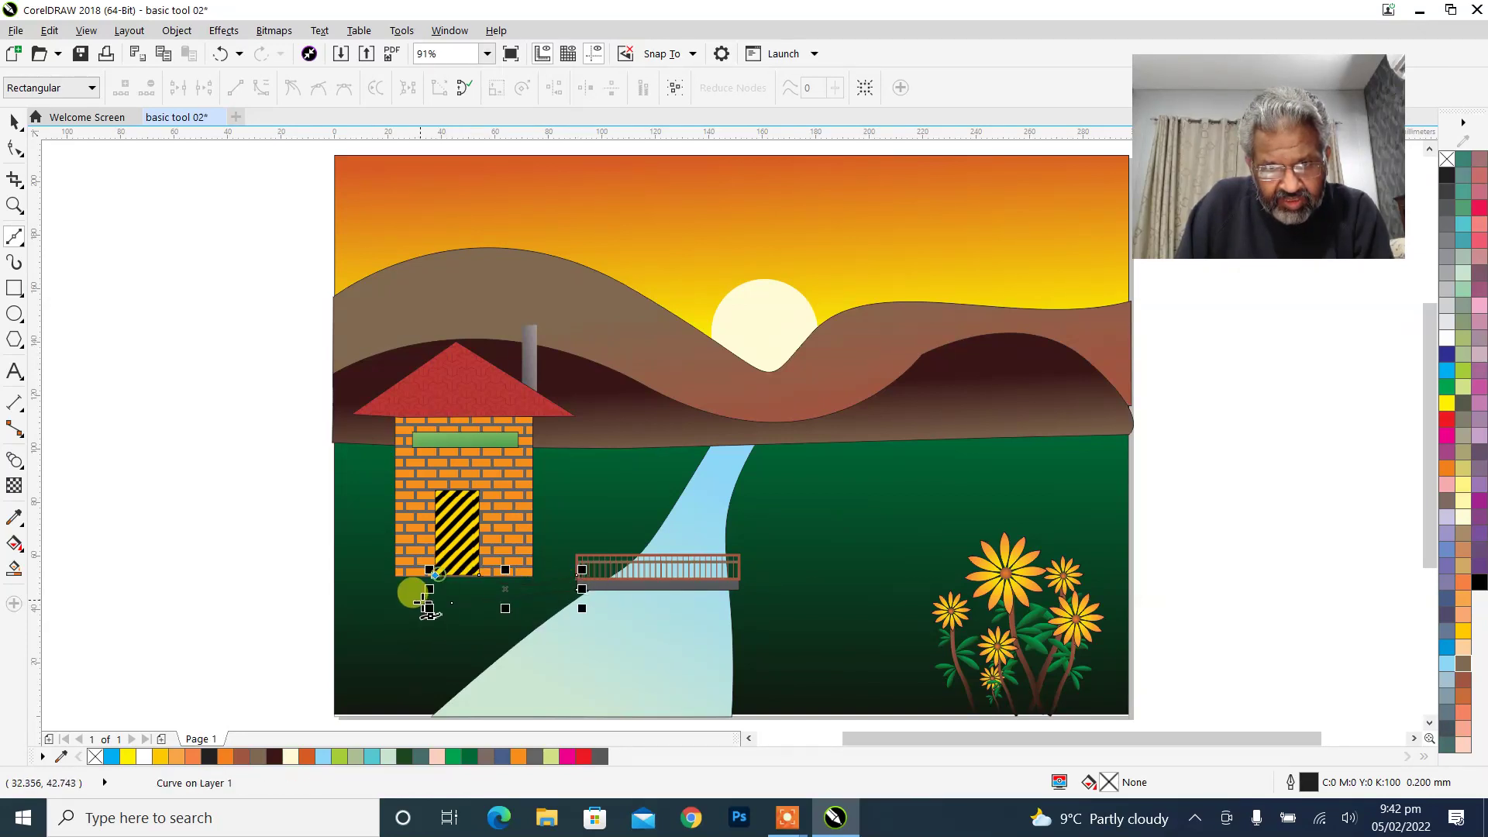
click(484, 577)
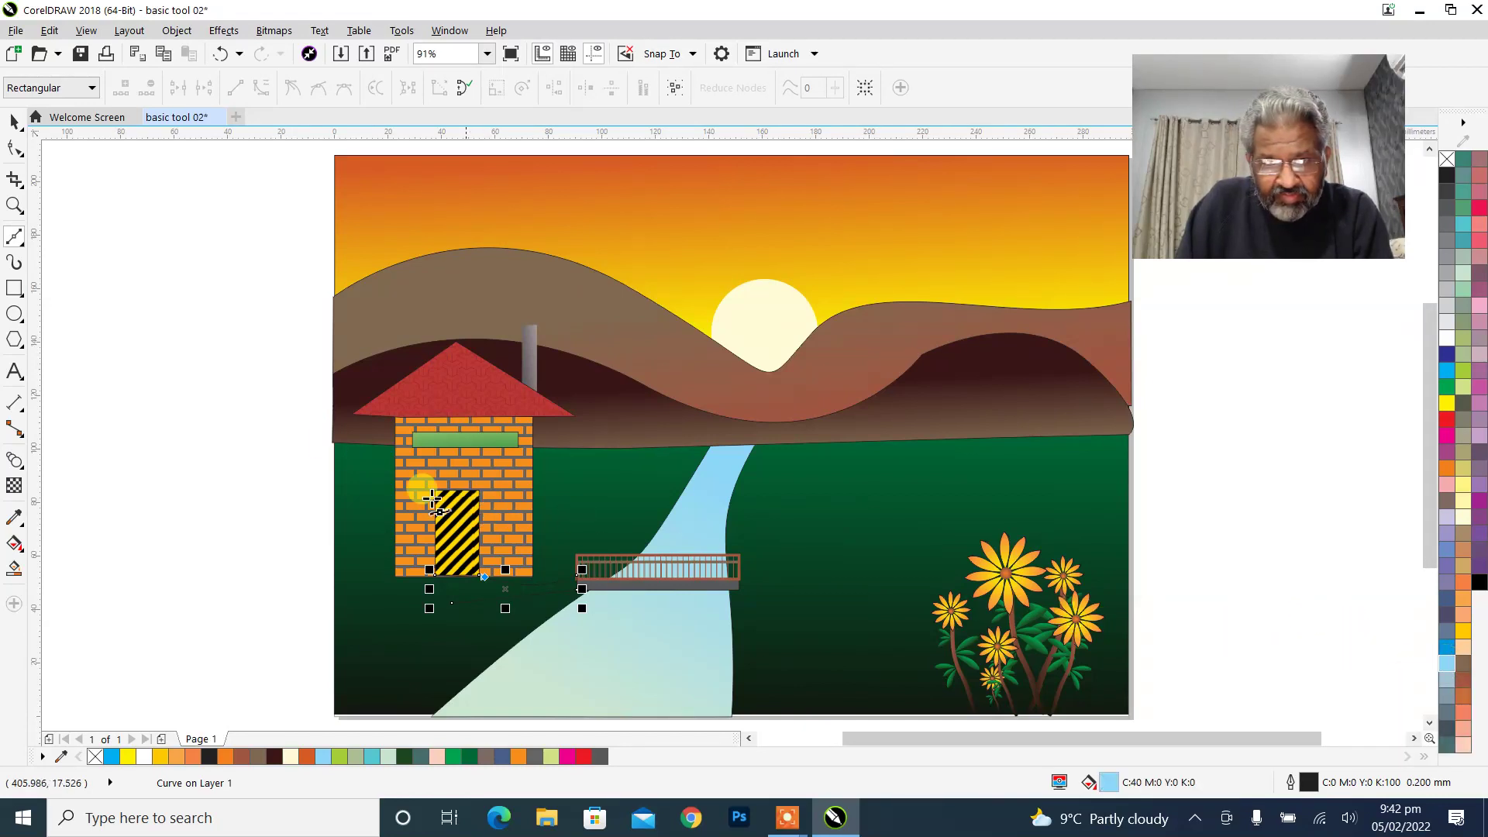
Join the path shape's open end nodes at the lower right corner of the door to close it.
click(13, 148)
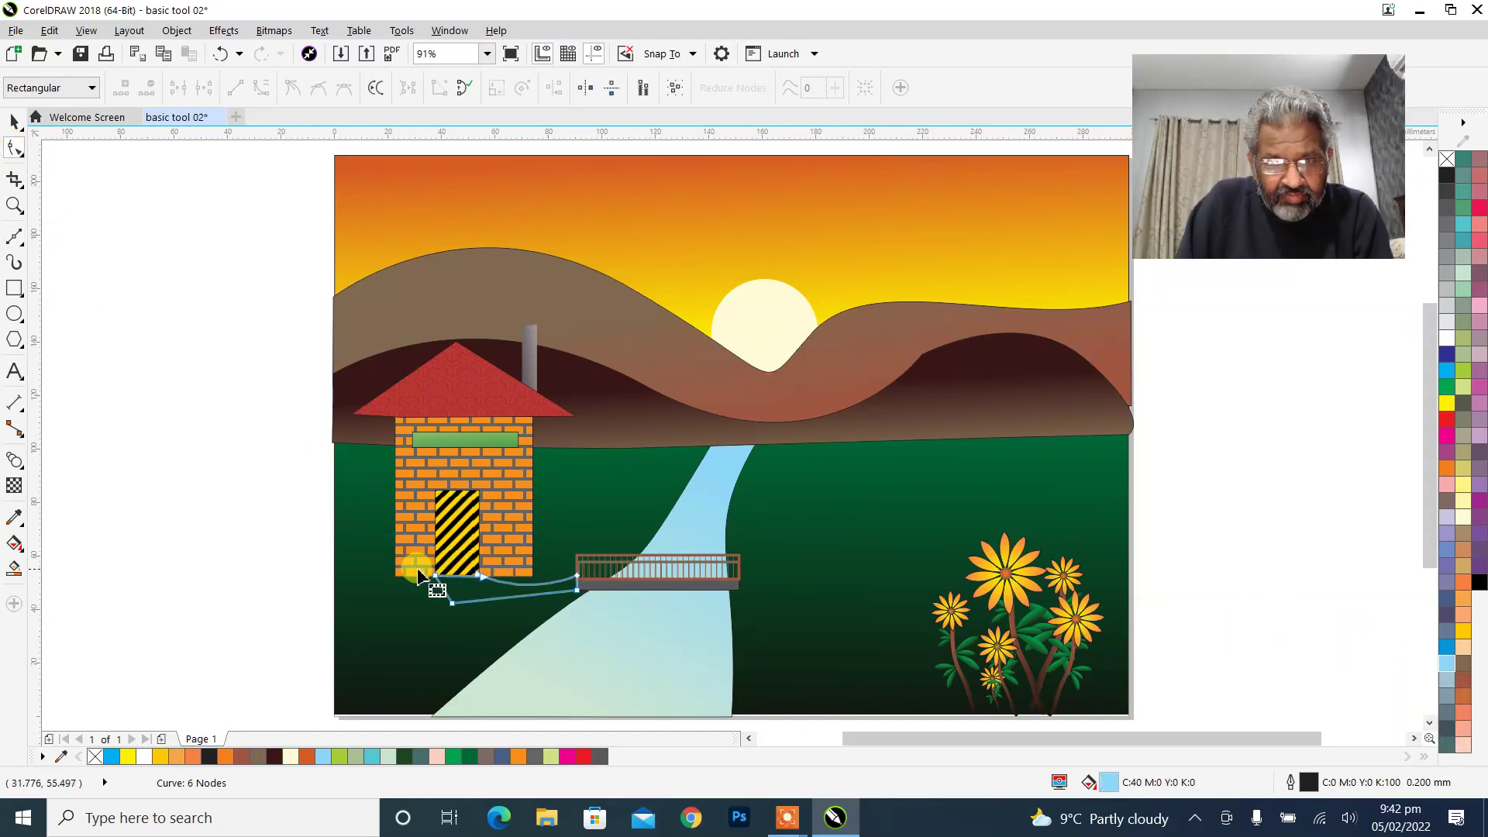
click(491, 581)
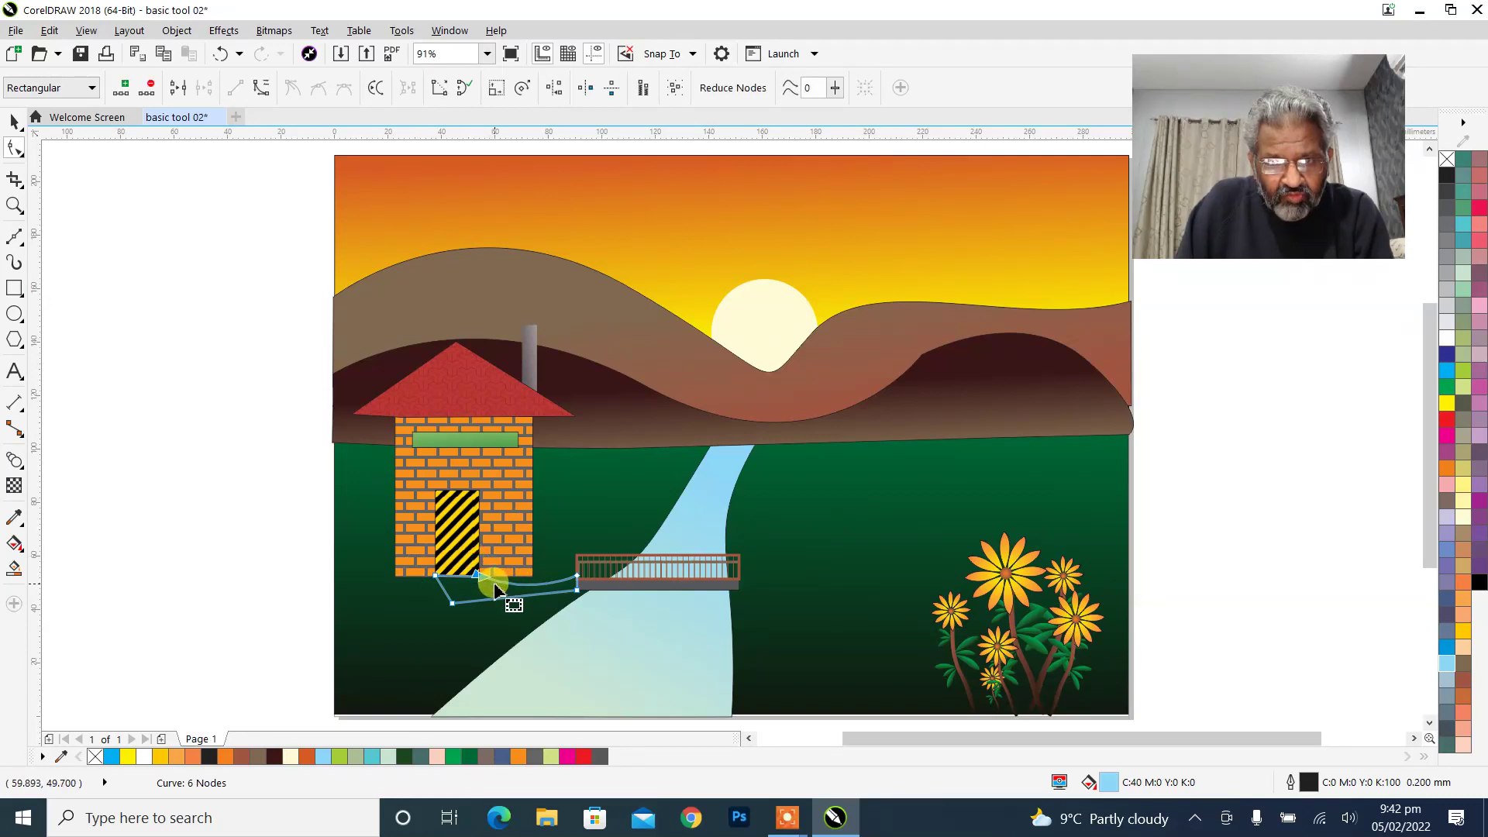
click(180, 90)
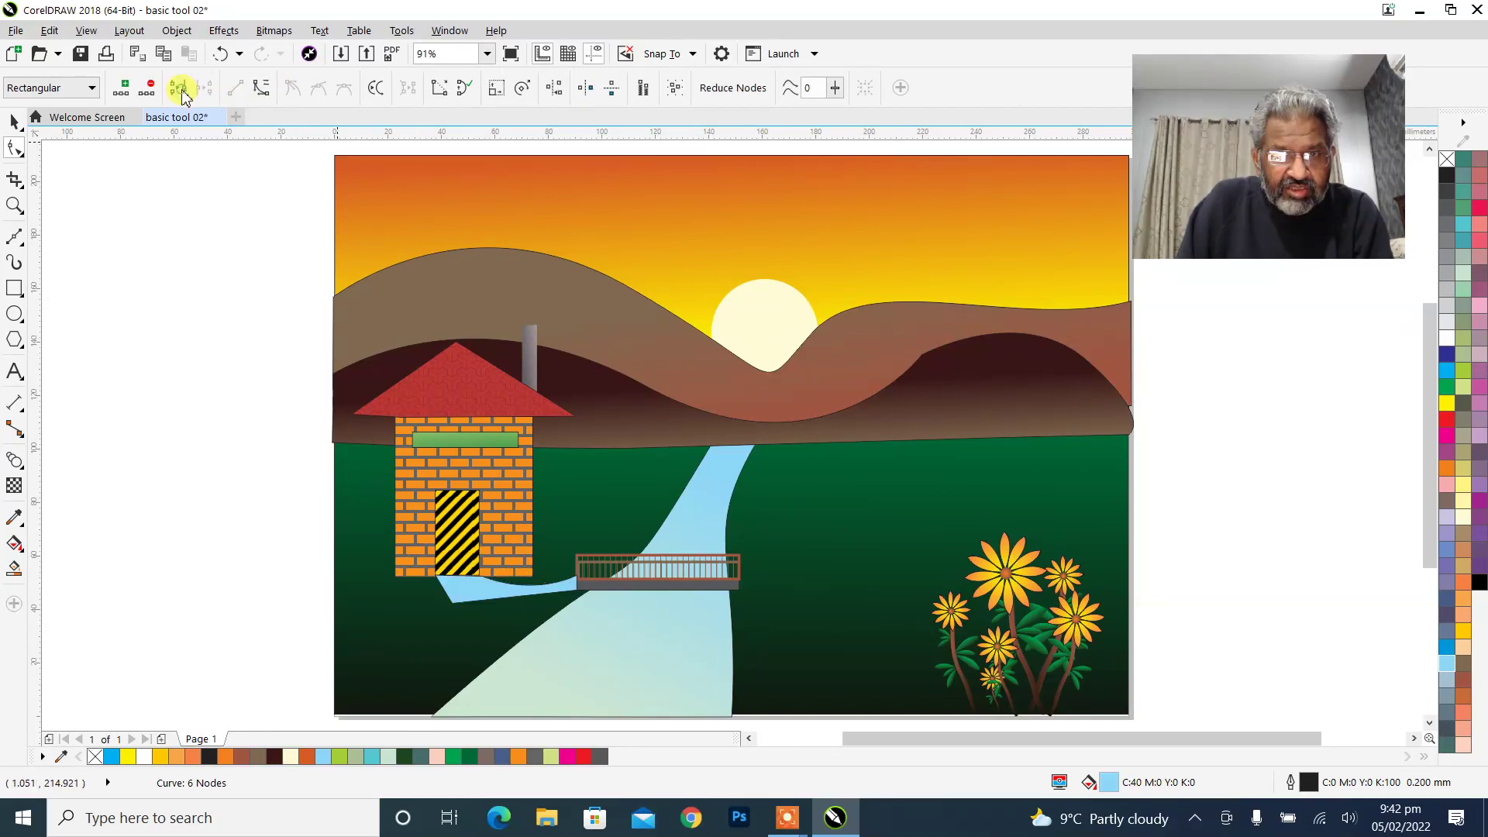
Delete the light blue path shape between the door and the bridge.
click(15, 125)
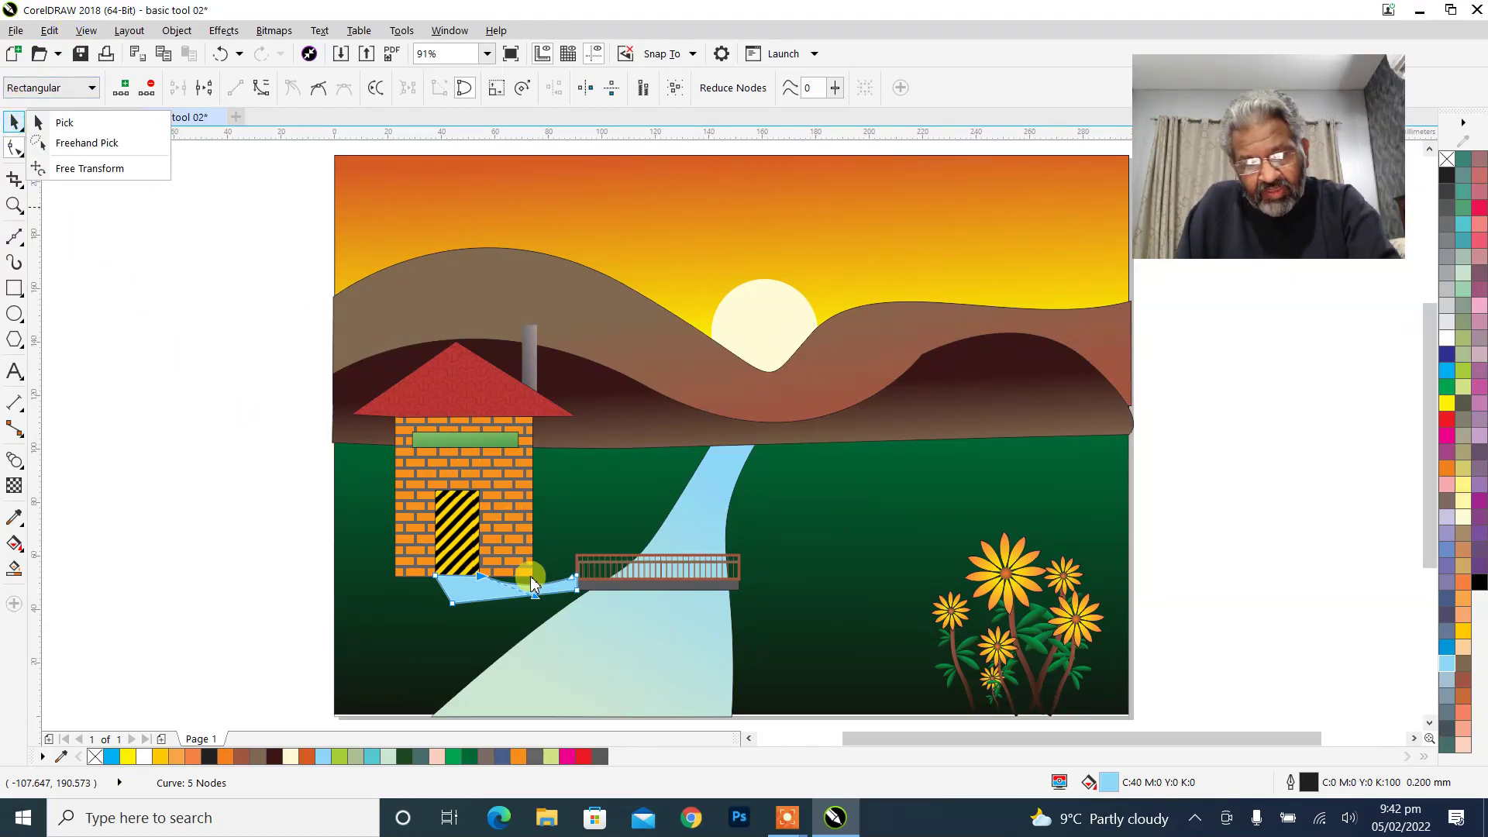
click(303, 546)
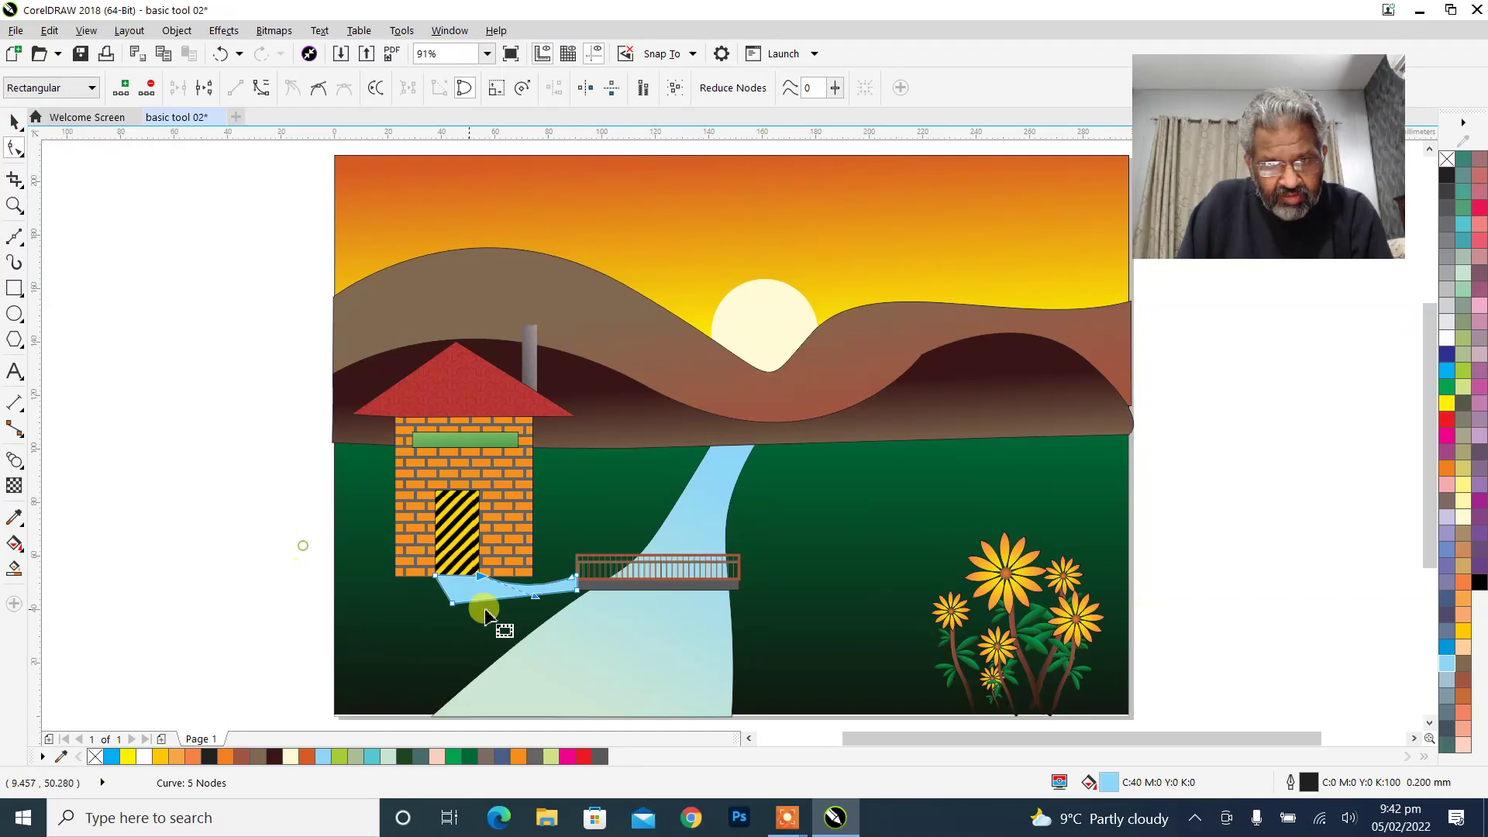
click(15, 126)
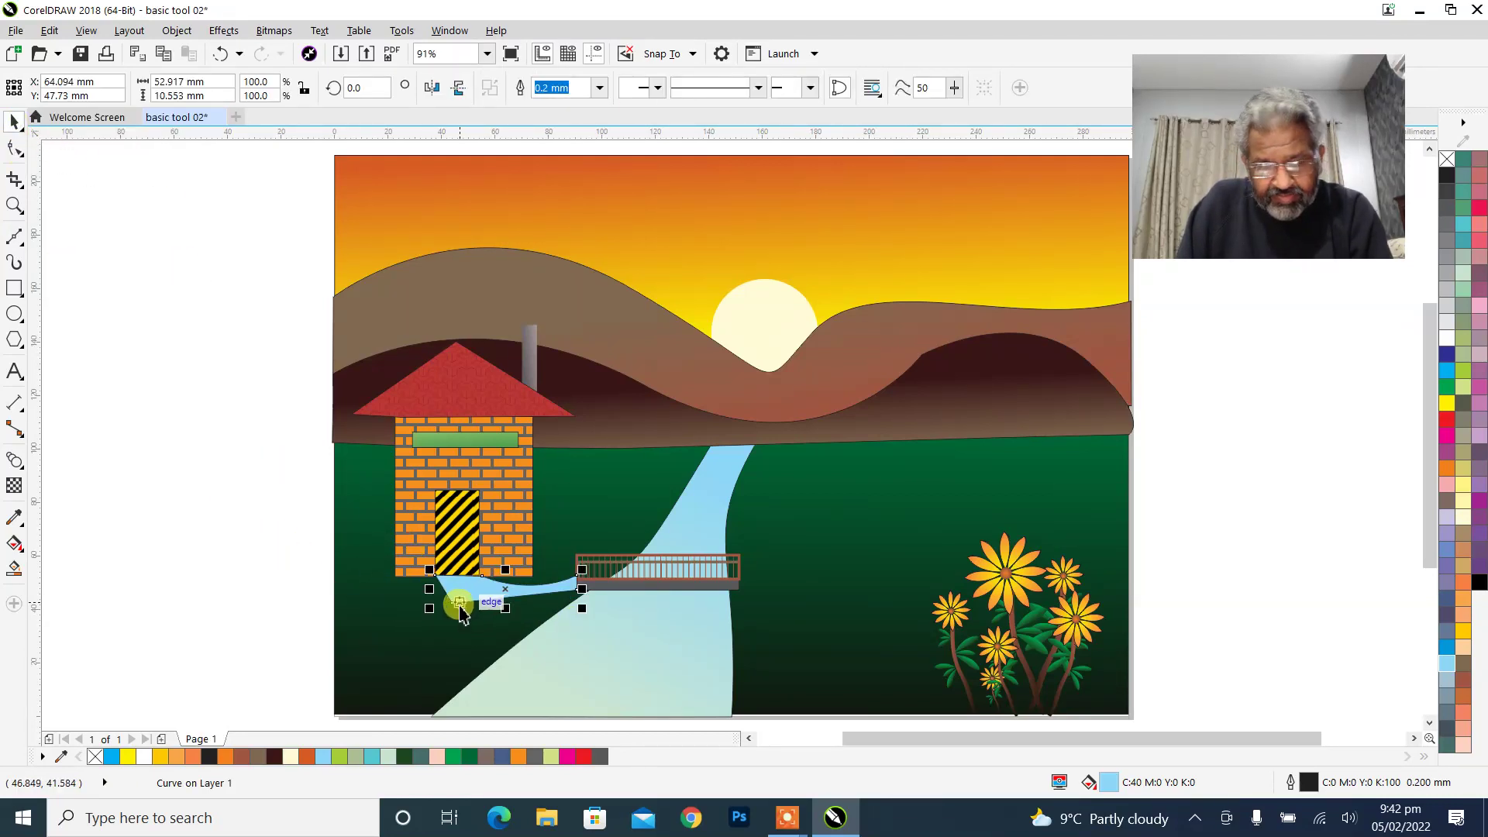
key(Escape)
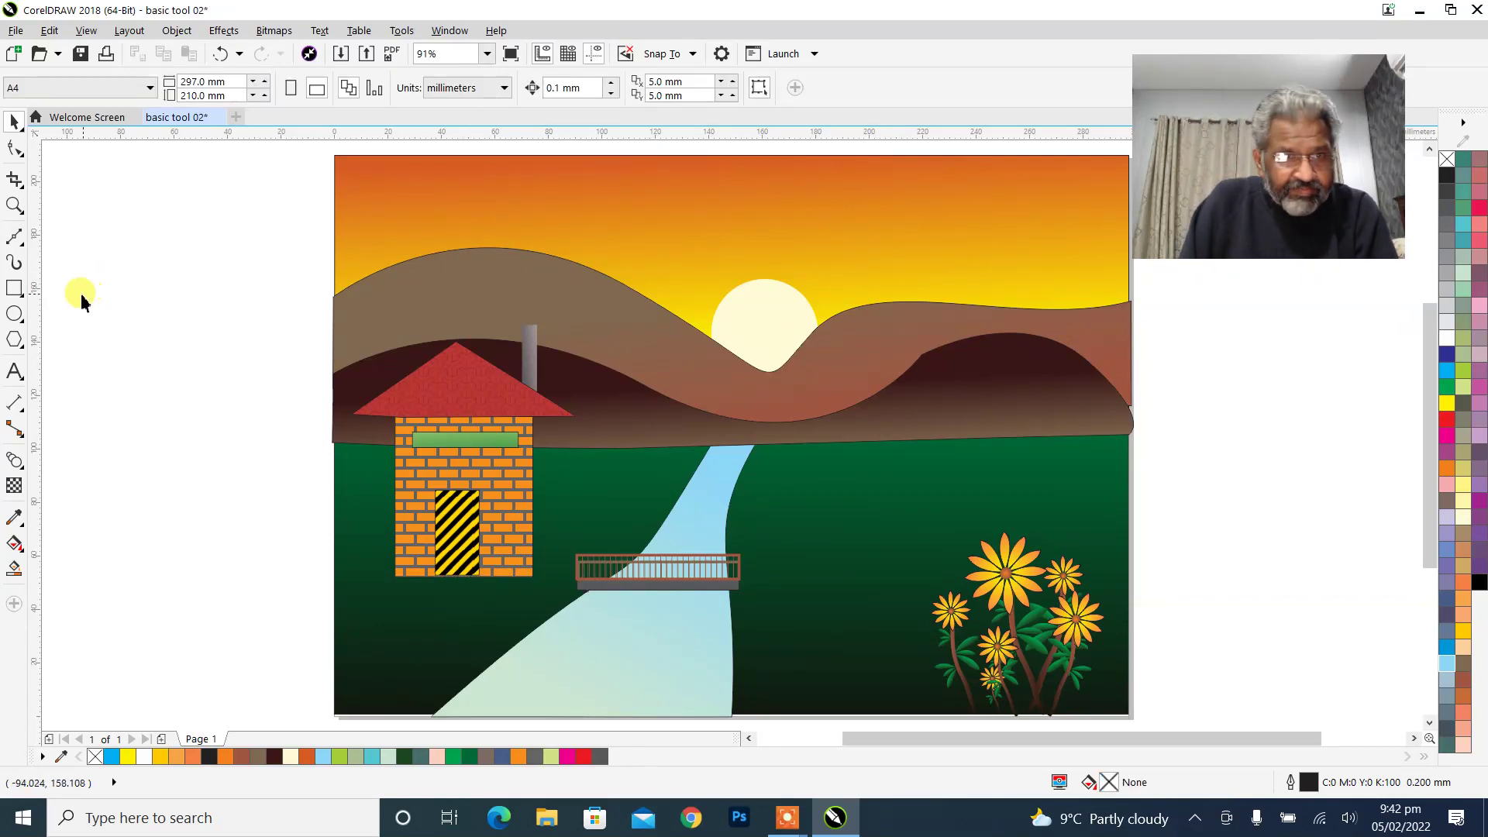
Draw a rectangle about 90.5 × 7.7 mm below the house, from the page's left edge to the bridge, with a light-orange-to-reddish-brown linear gradient.
click(13, 290)
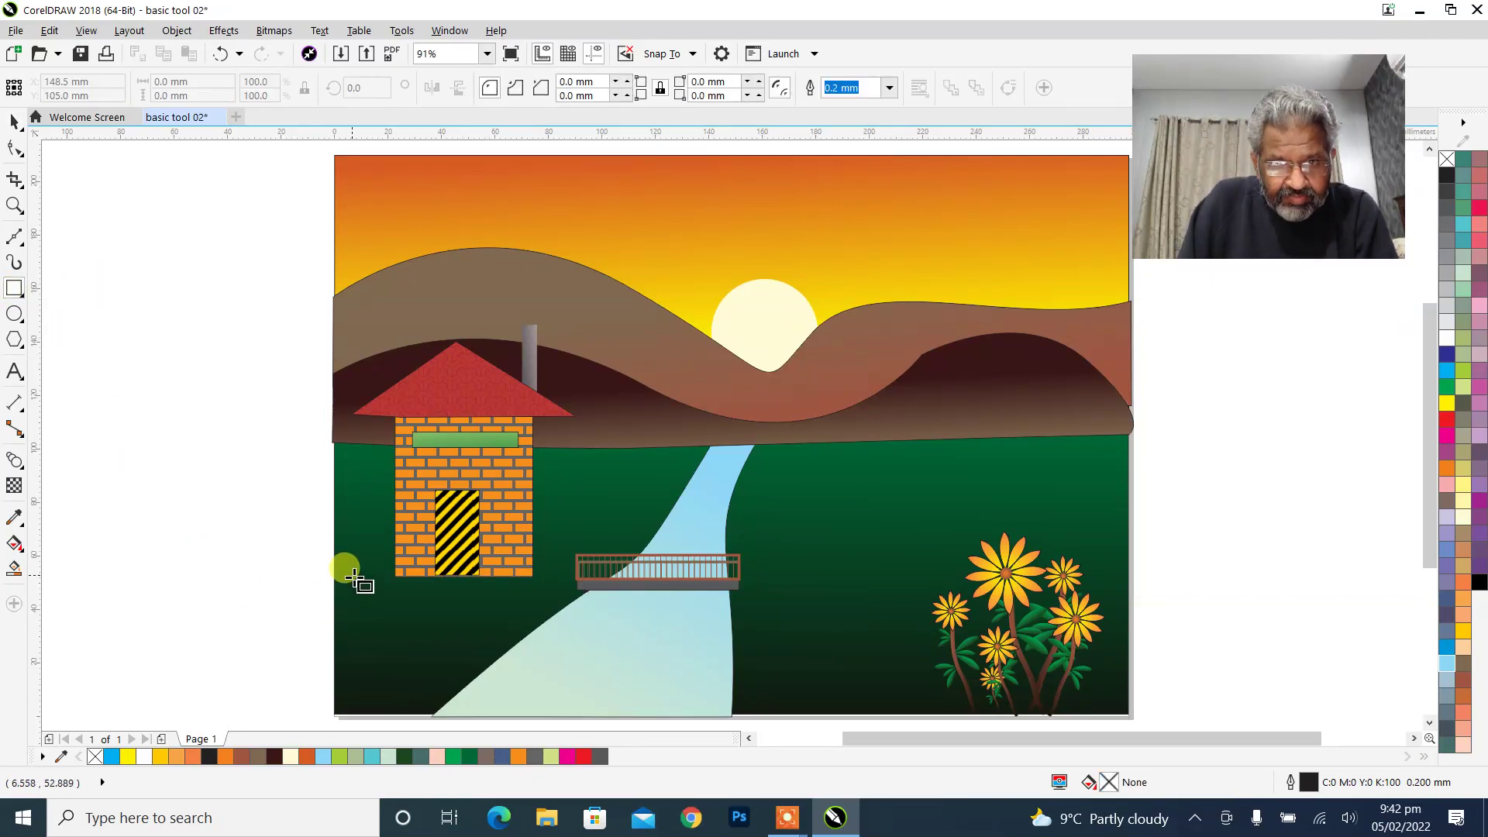
drag(335, 578, 580, 594)
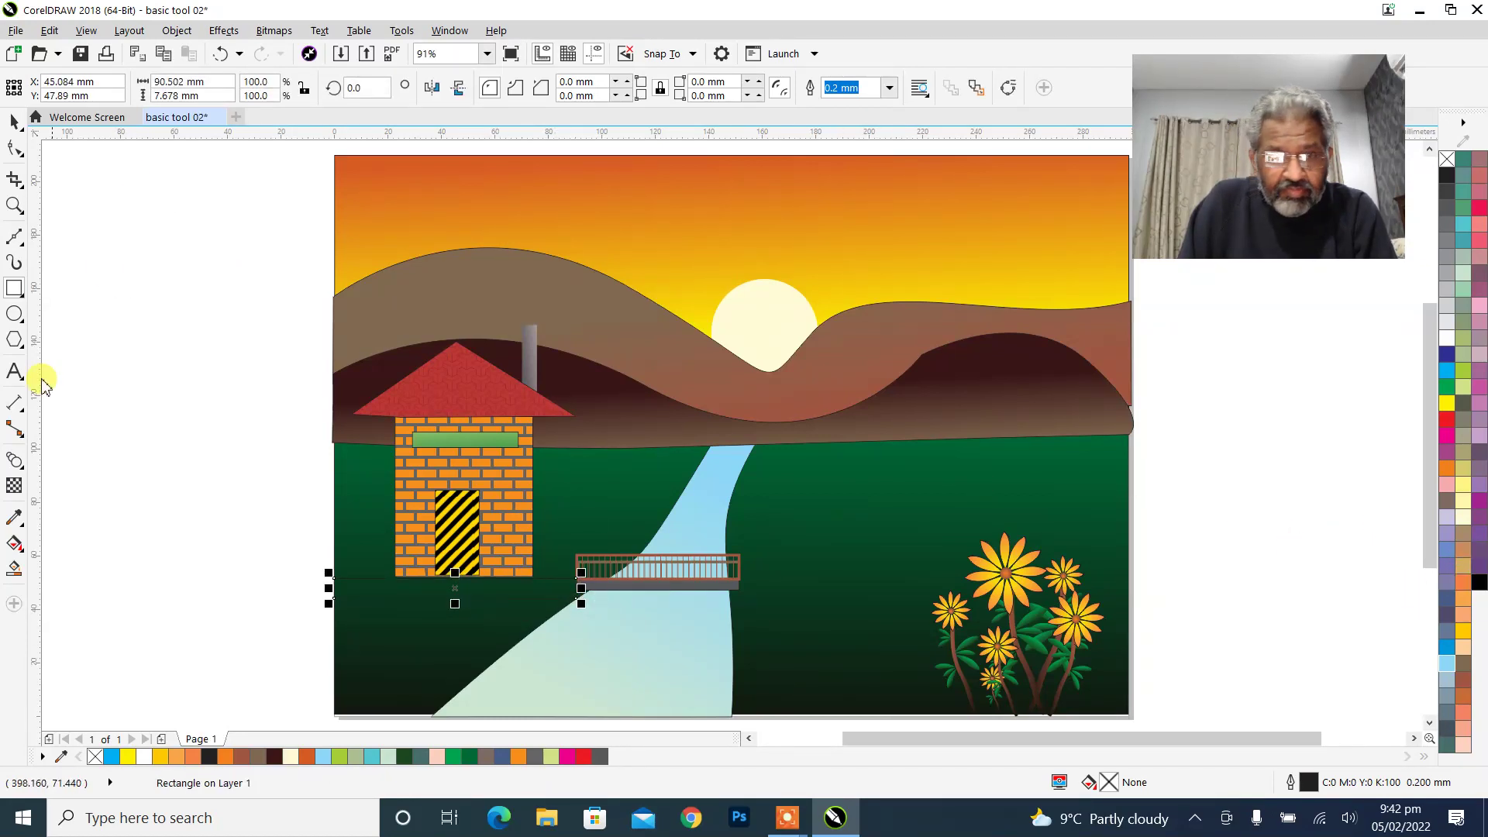
click(15, 543)
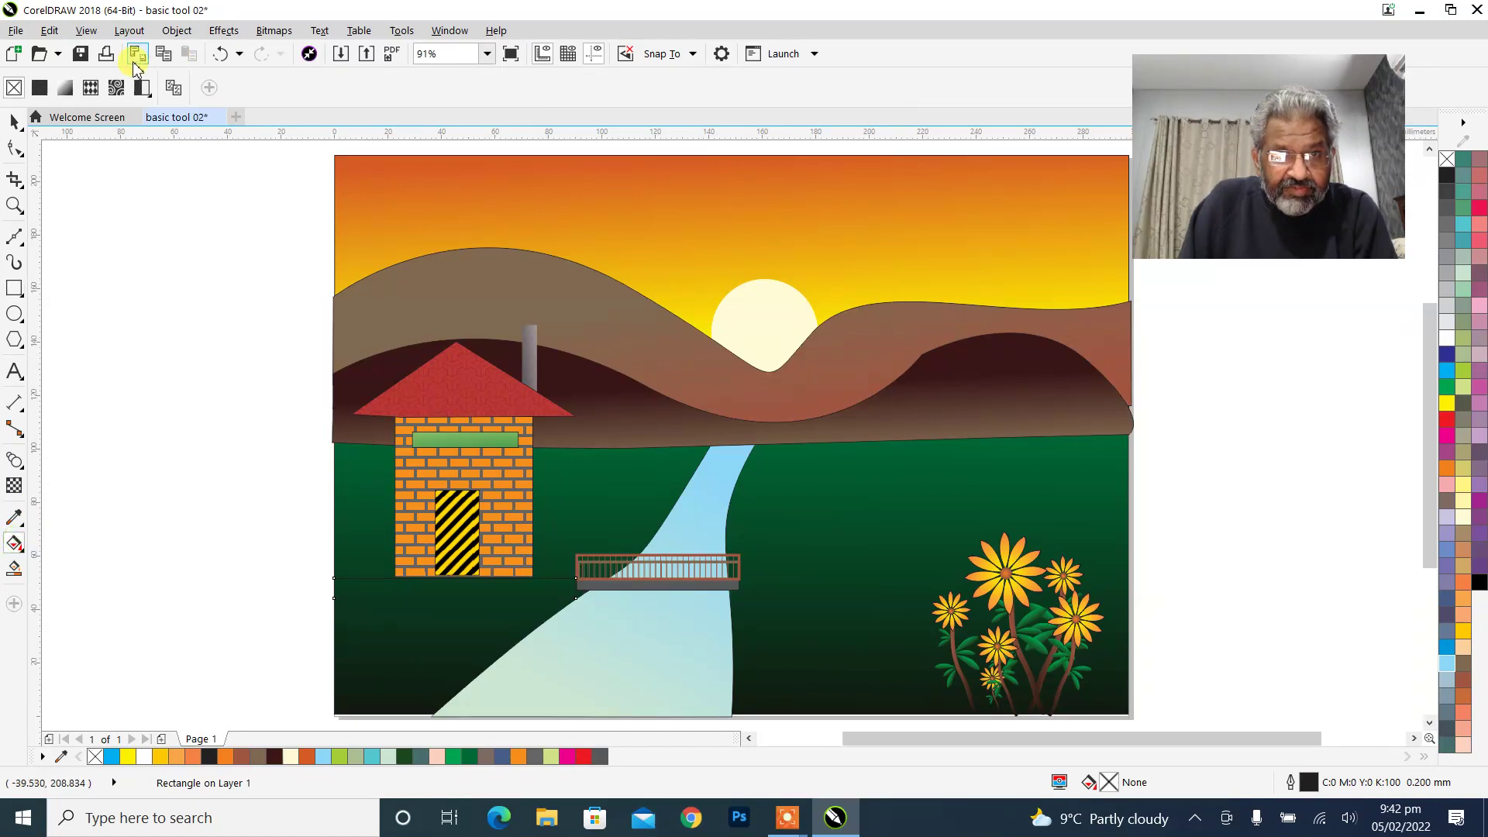
click(66, 88)
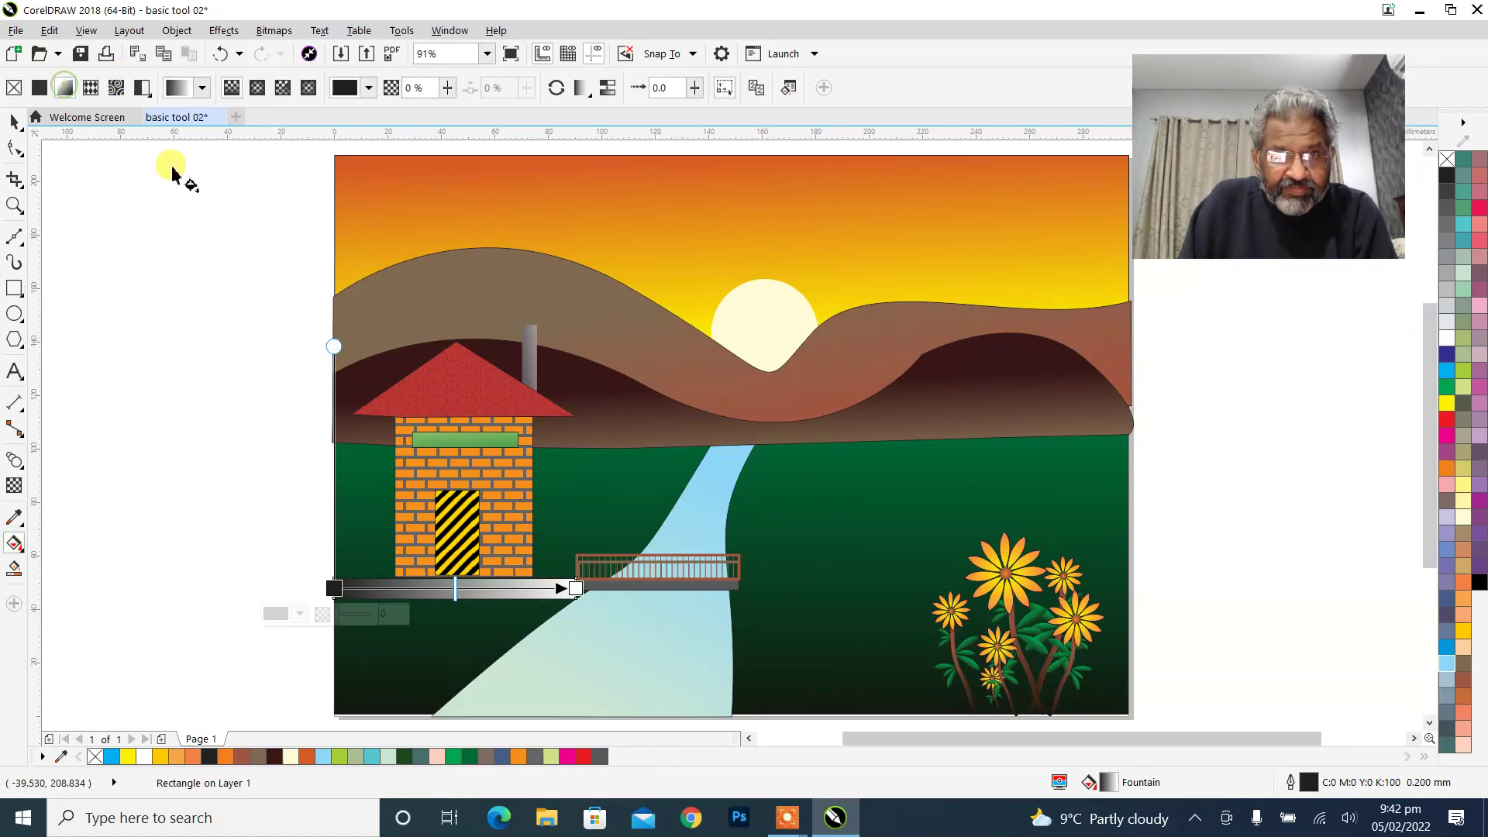
click(333, 589)
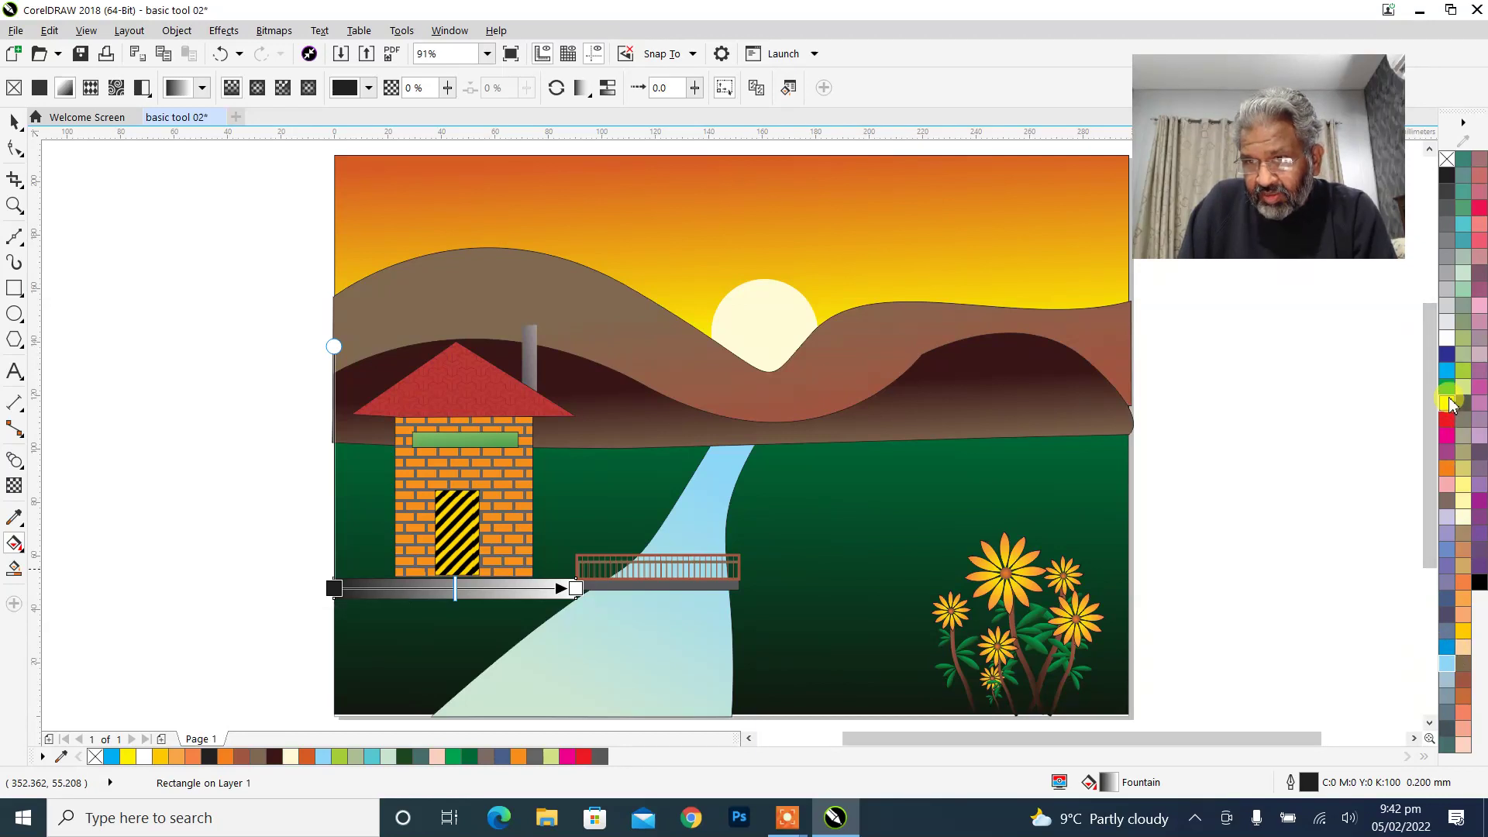
click(1464, 613)
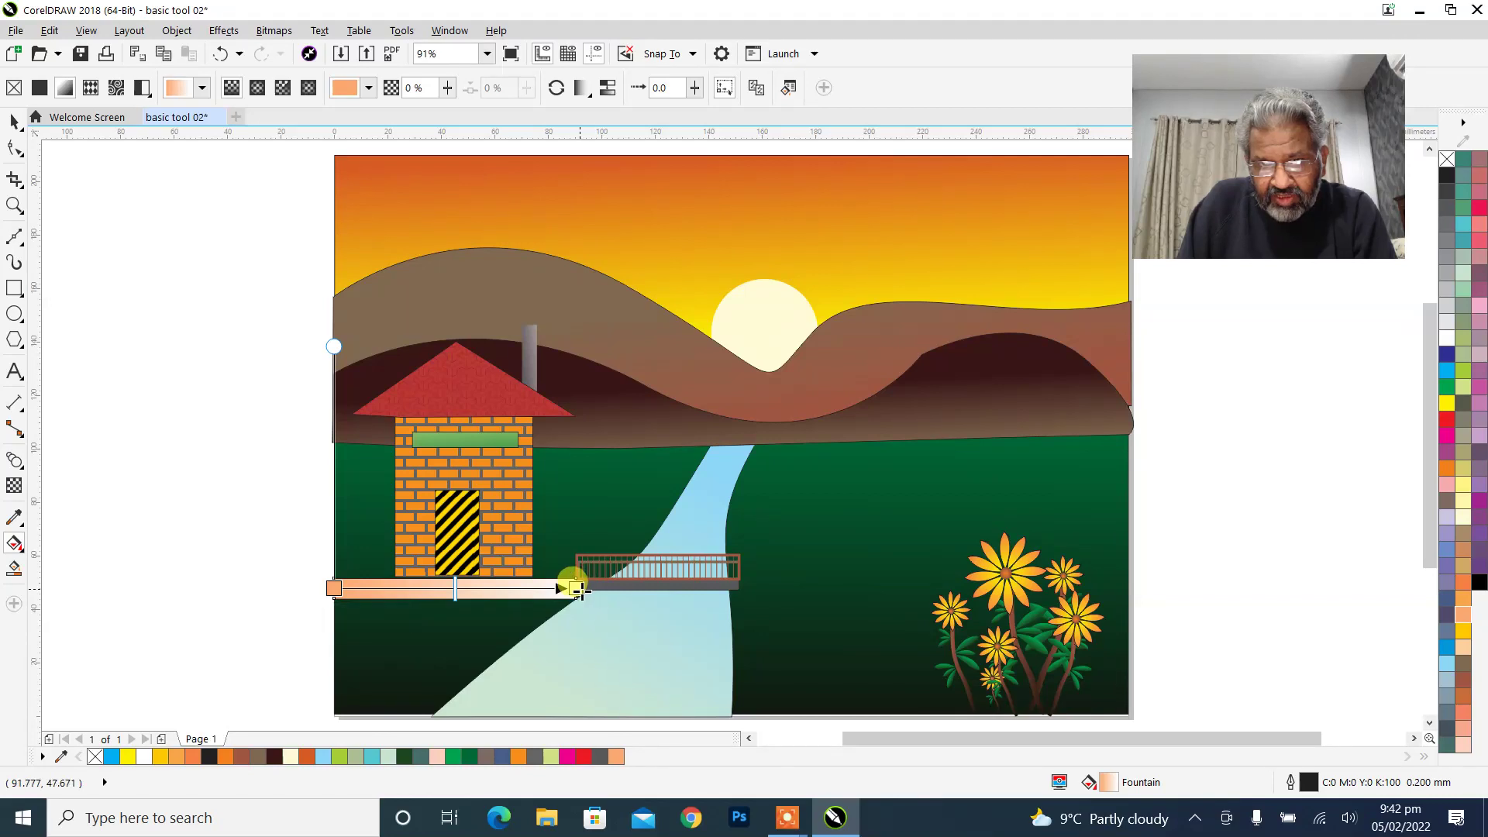
click(578, 590)
click(1462, 688)
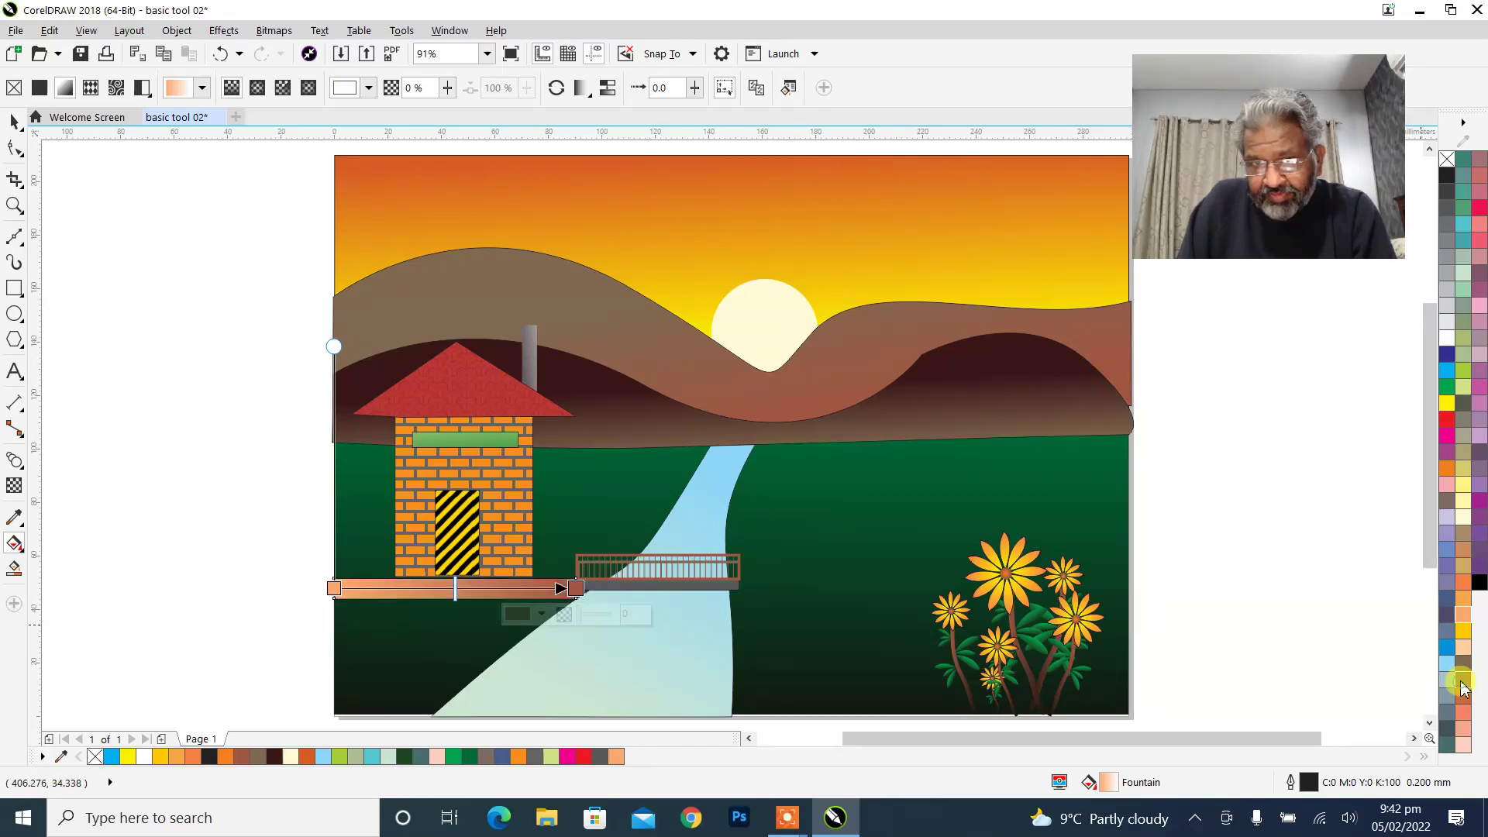
Stretch the gradient rectangle downward to about 13.9 mm high and convert it to curves.
click(17, 120)
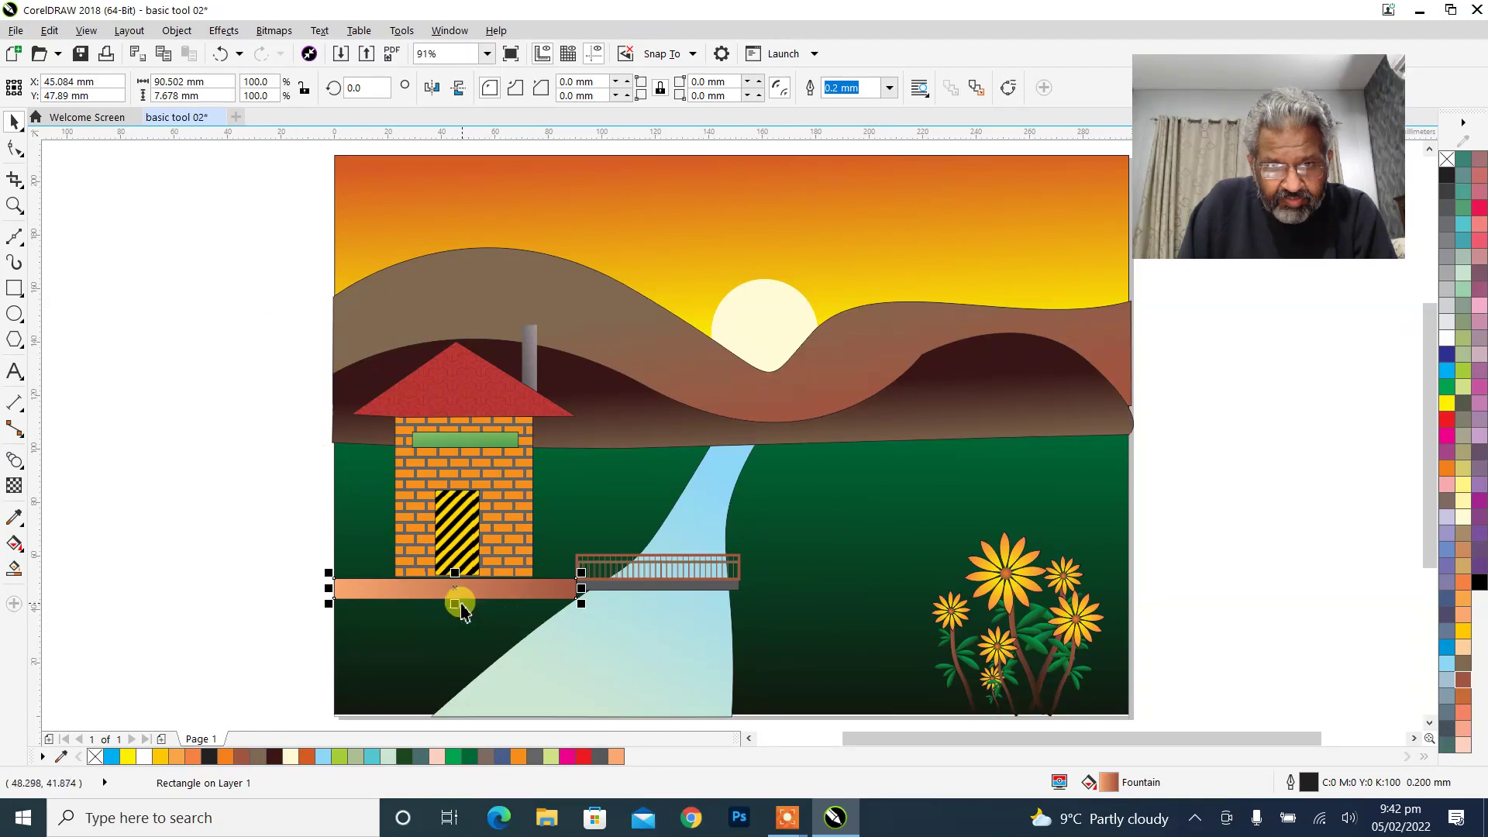
drag(455, 604, 455, 620)
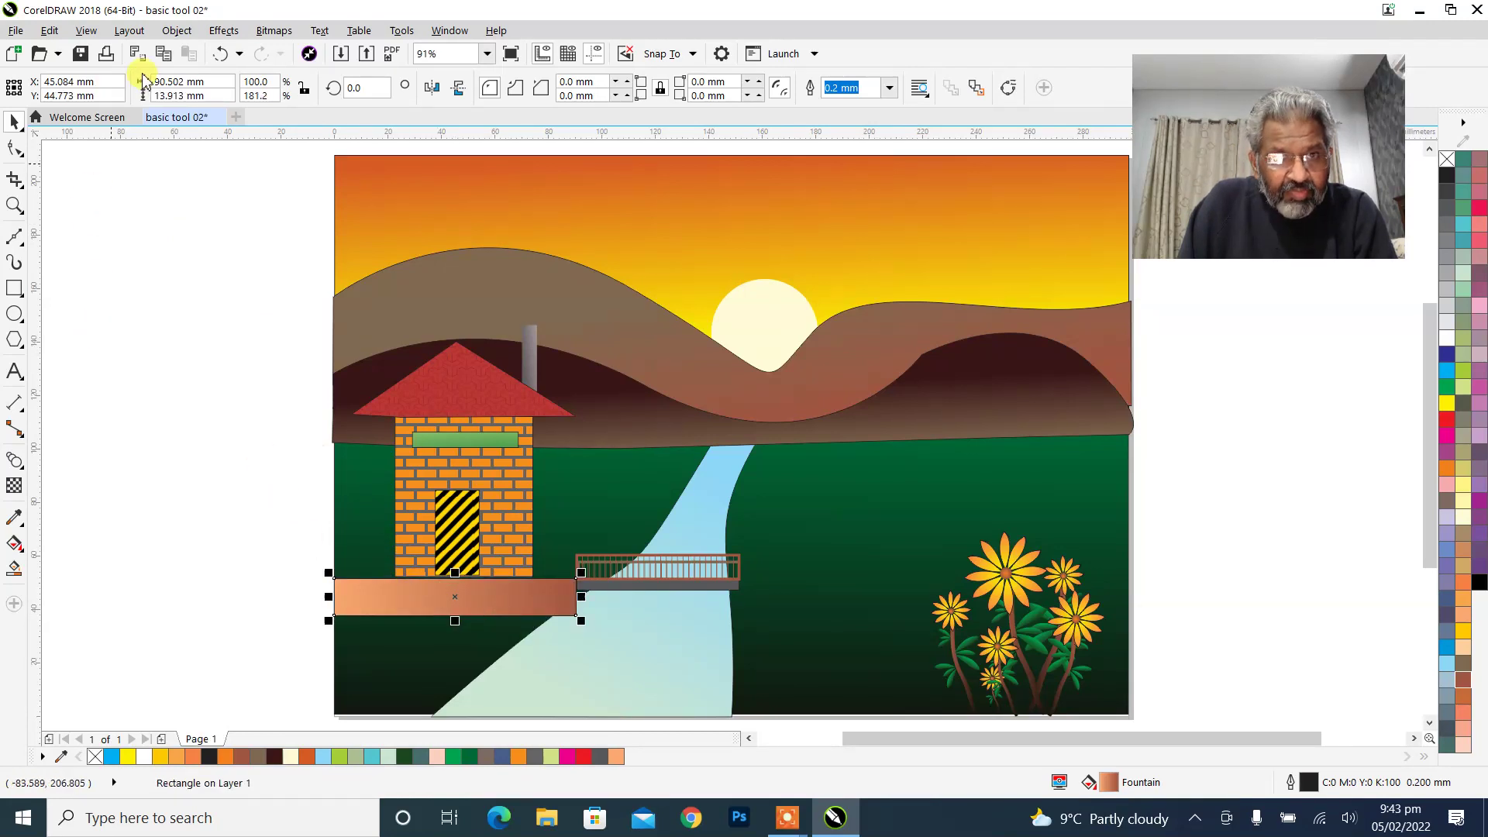
click(175, 30)
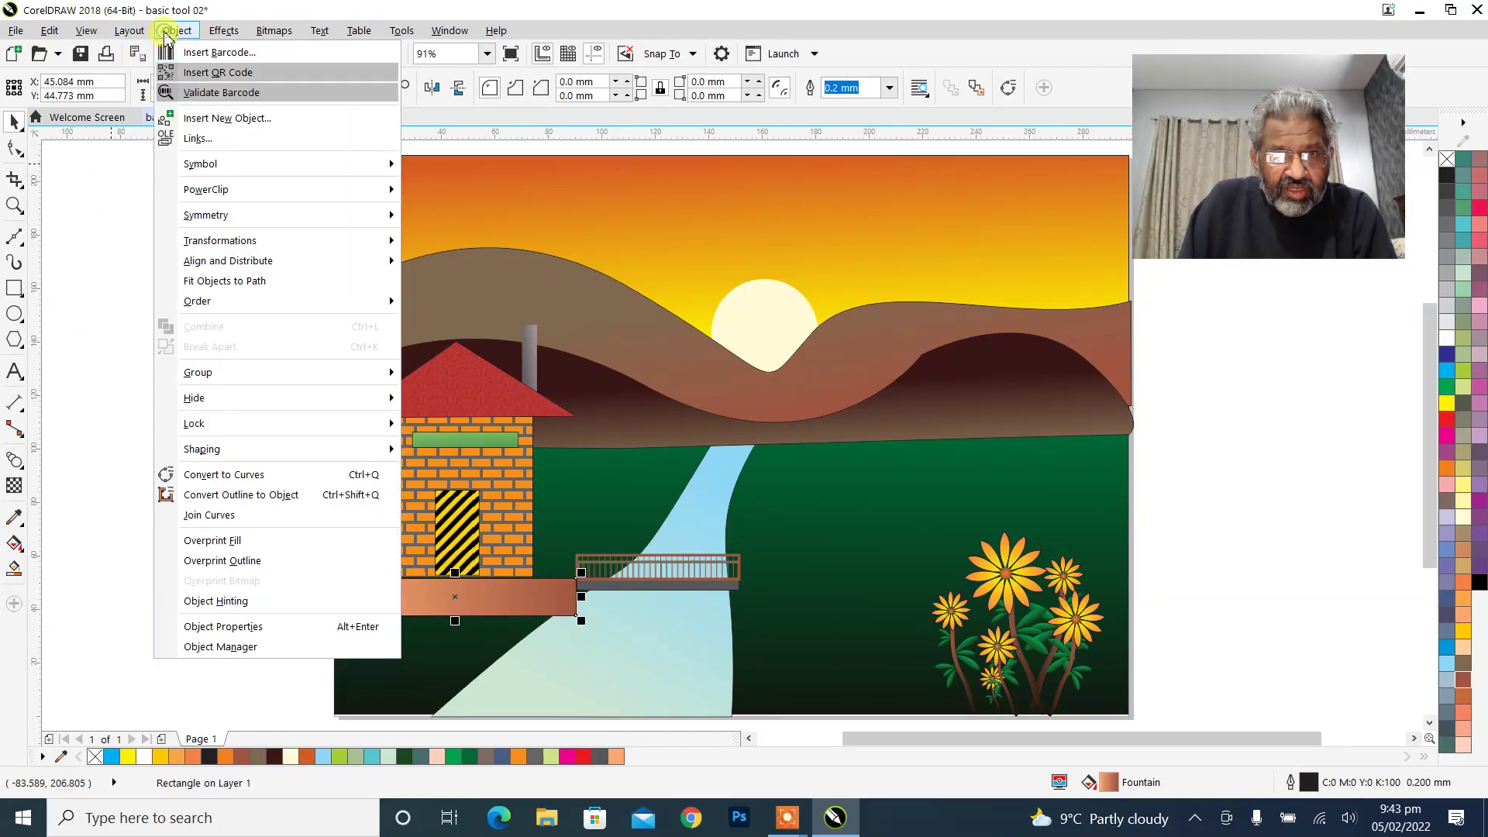
click(229, 474)
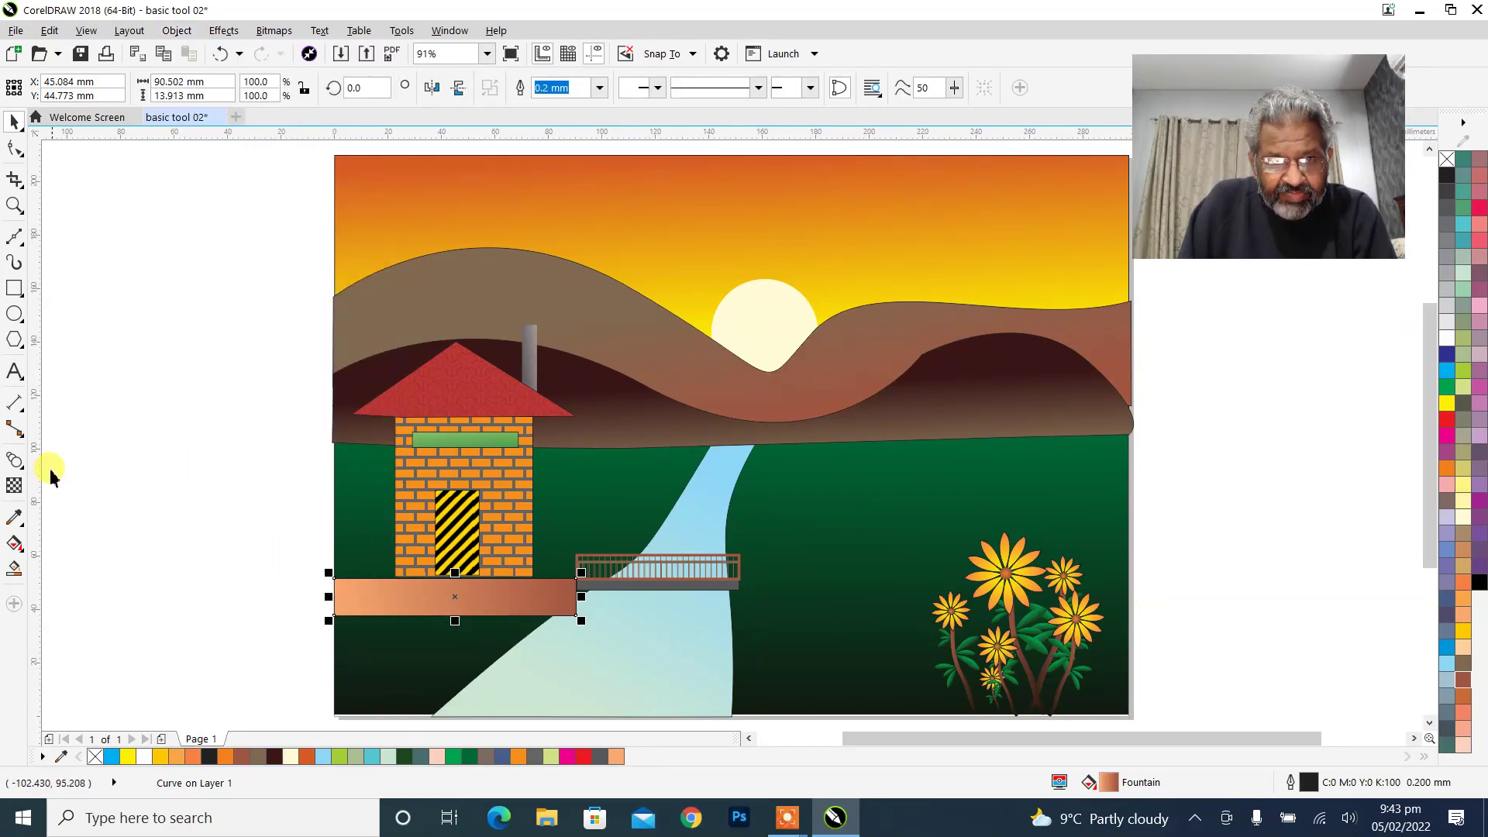
Reshape the gradient path below the house with the Envelope tool, curving its edges and tapering it towards the bridge.
click(12, 461)
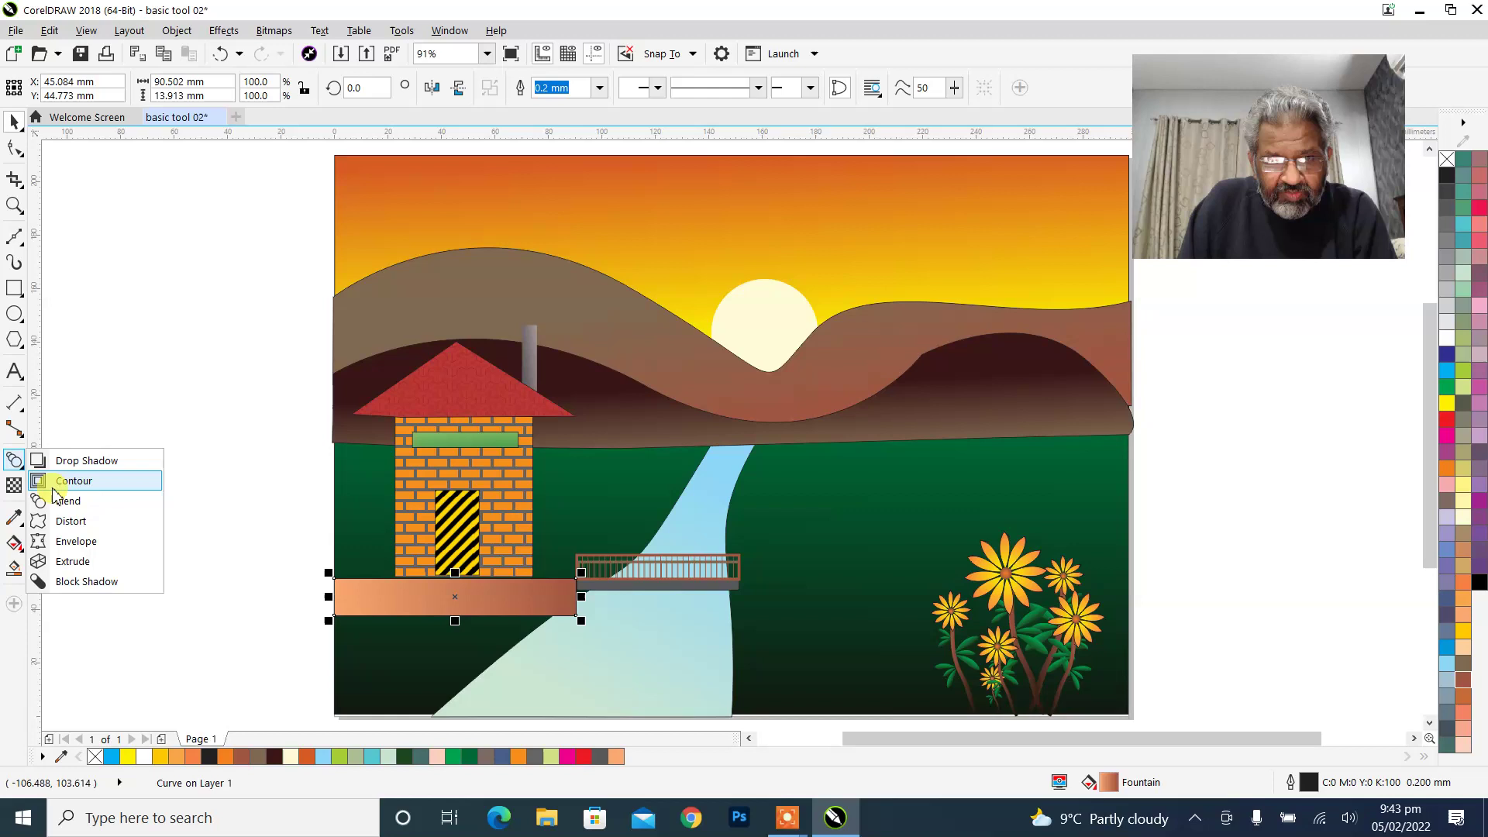
click(70, 541)
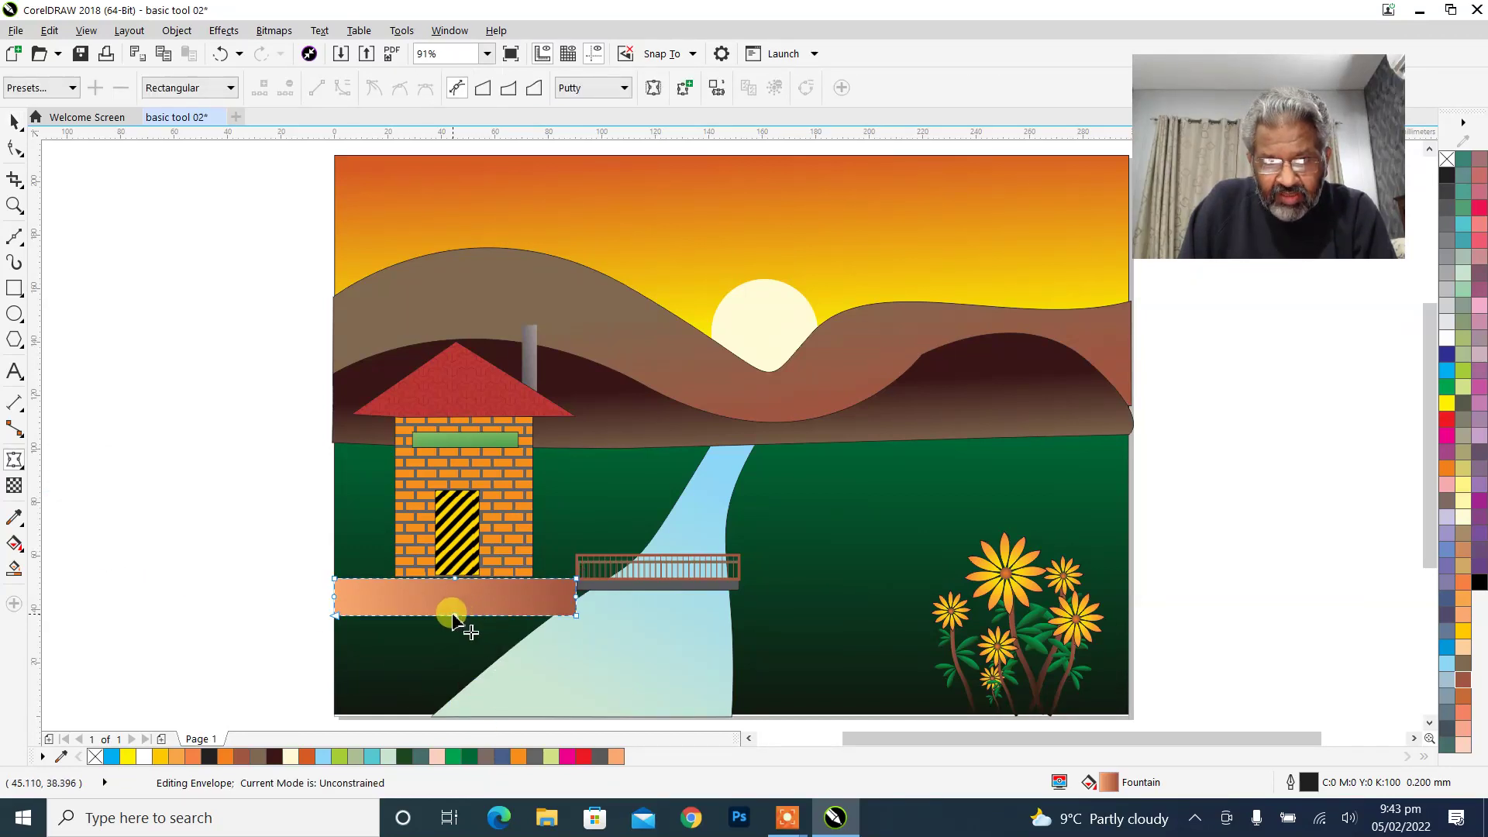
drag(454, 617, 457, 577)
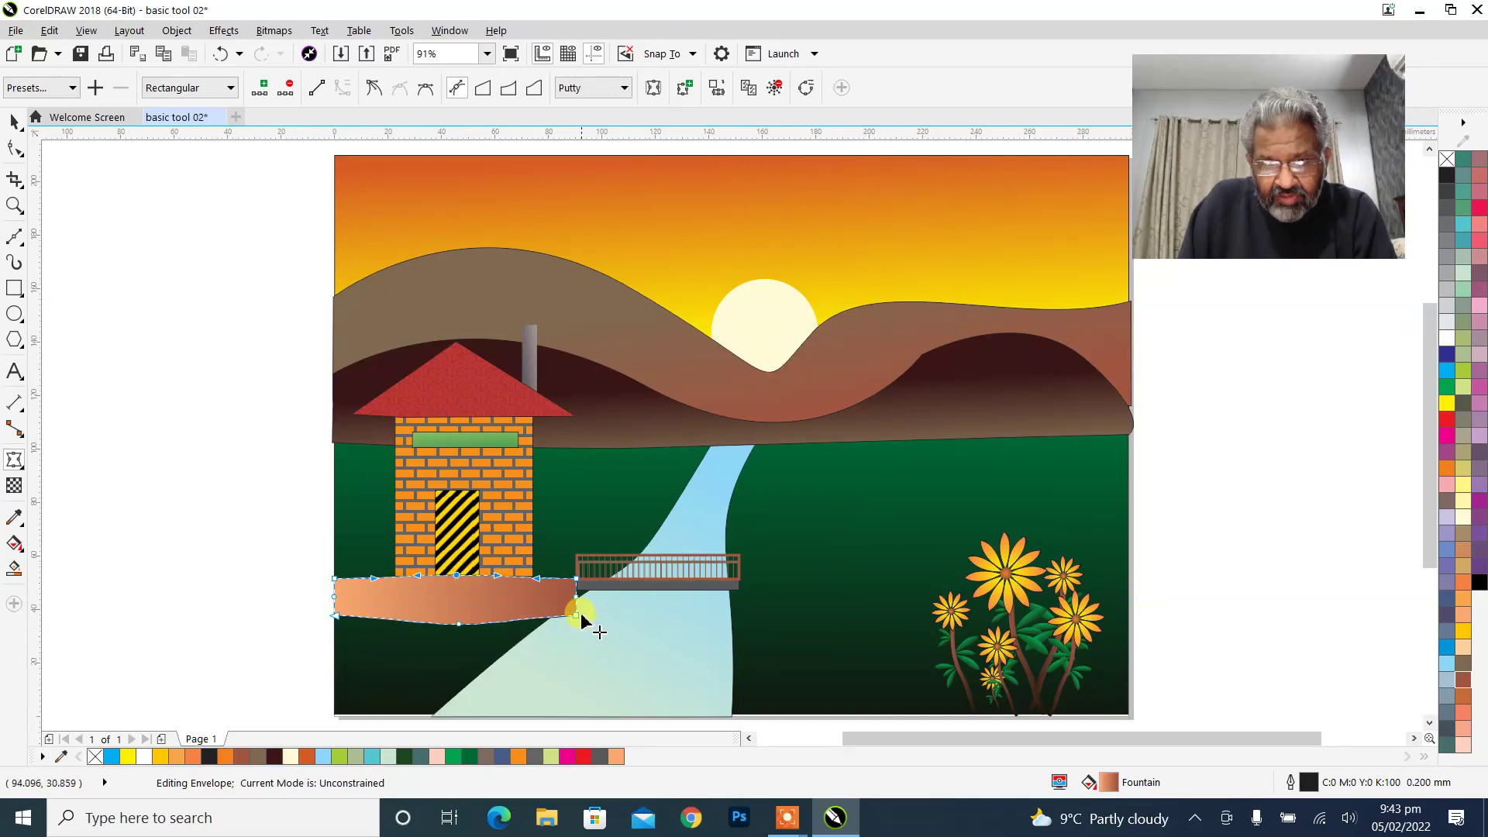
drag(576, 618, 578, 602)
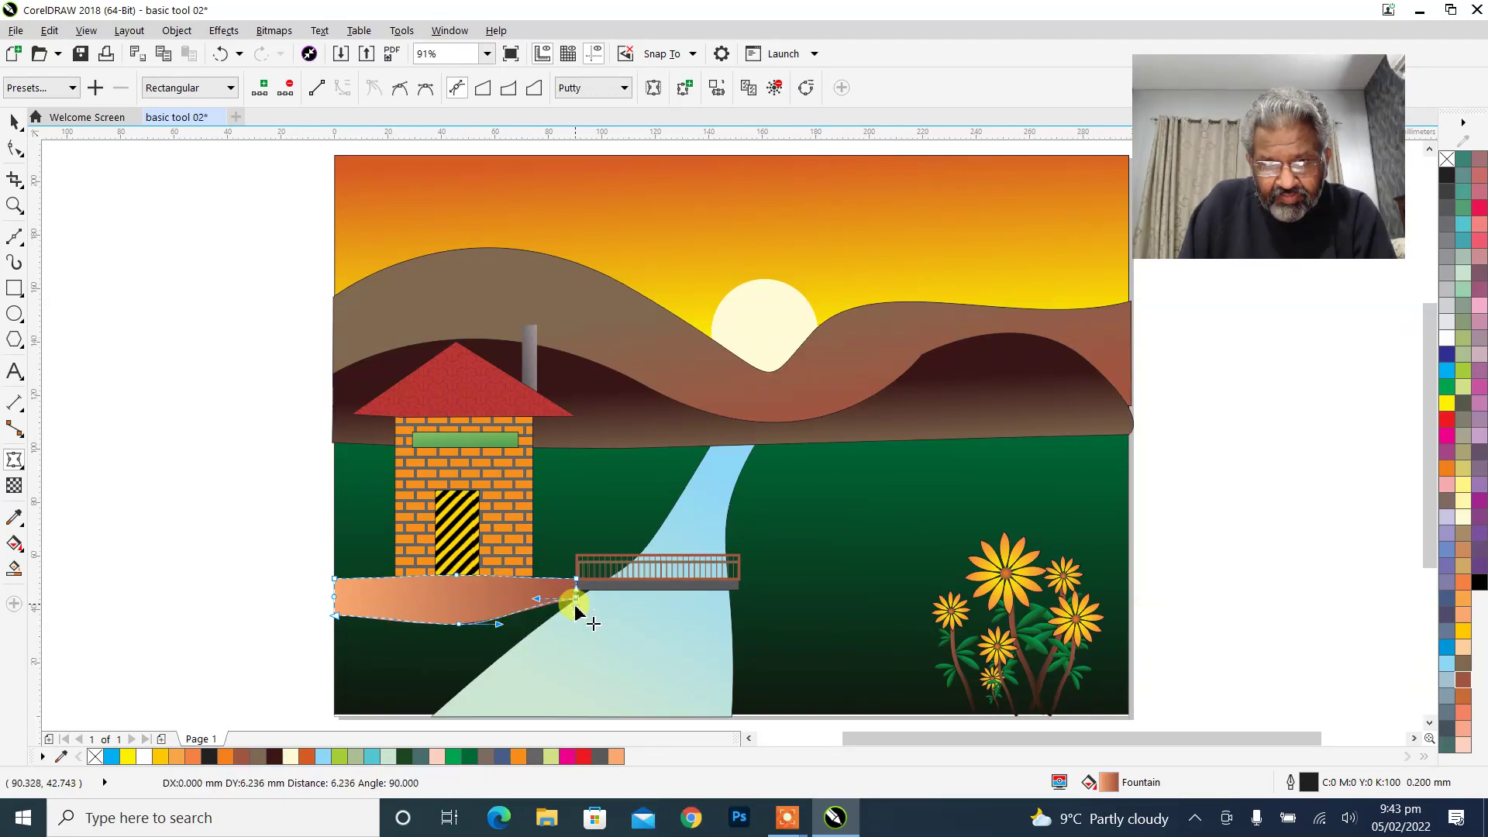
drag(460, 625, 460, 614)
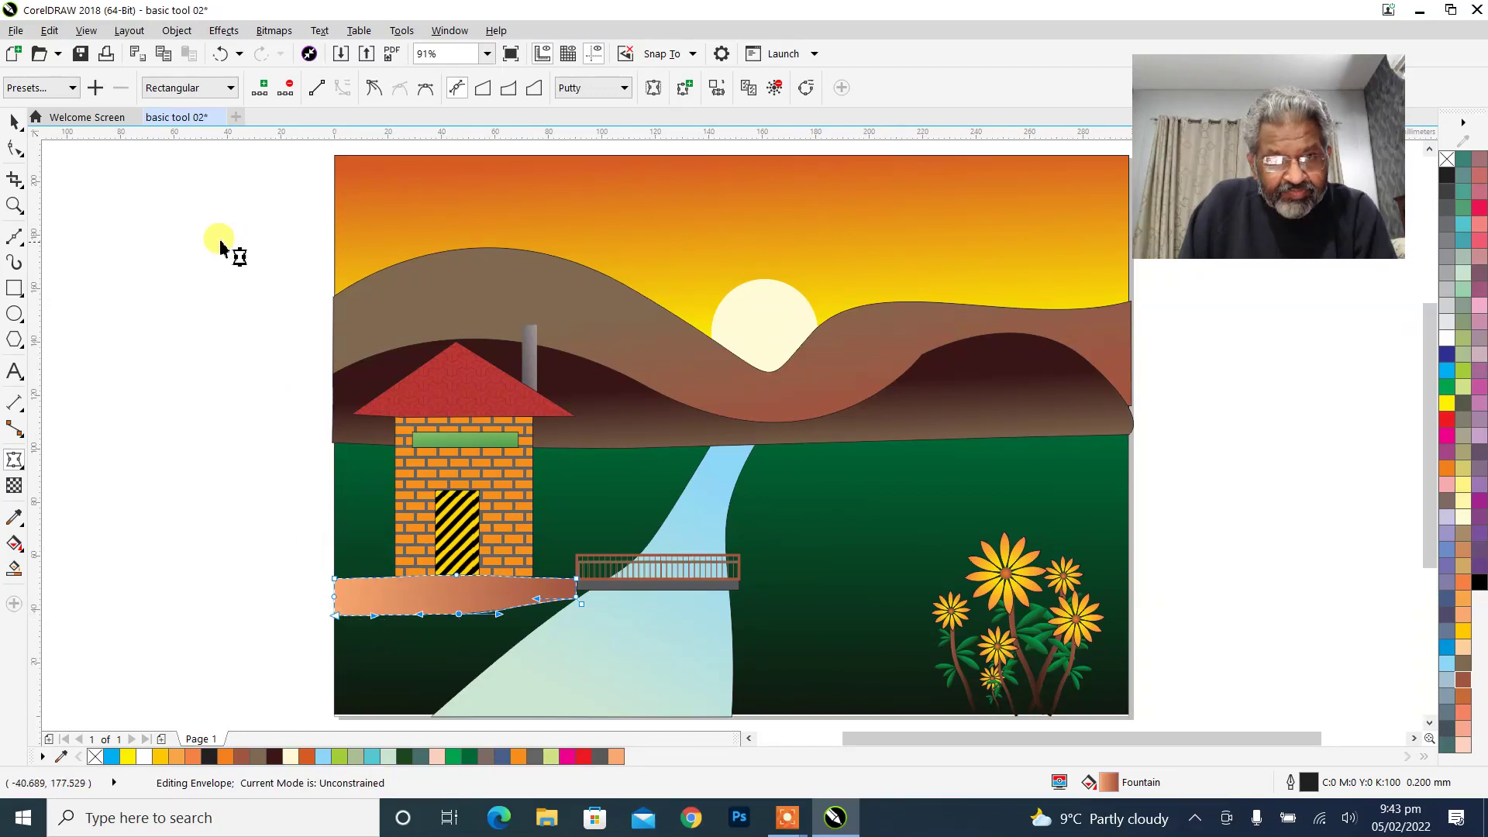
click(15, 122)
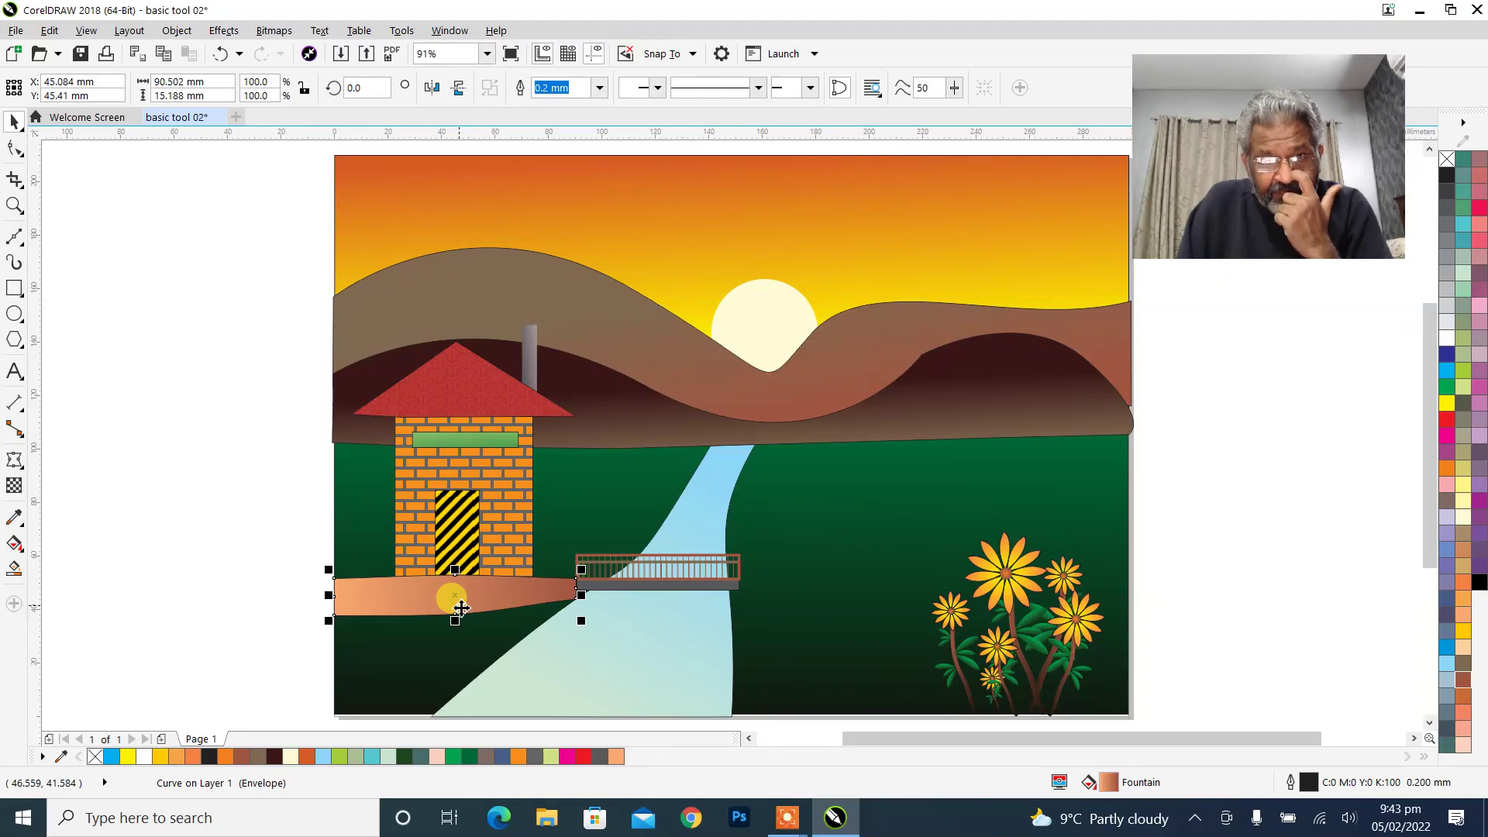
Redirect the house path's linear gradient to run from its upper edge down to its lower edge, and remove the outline.
click(16, 541)
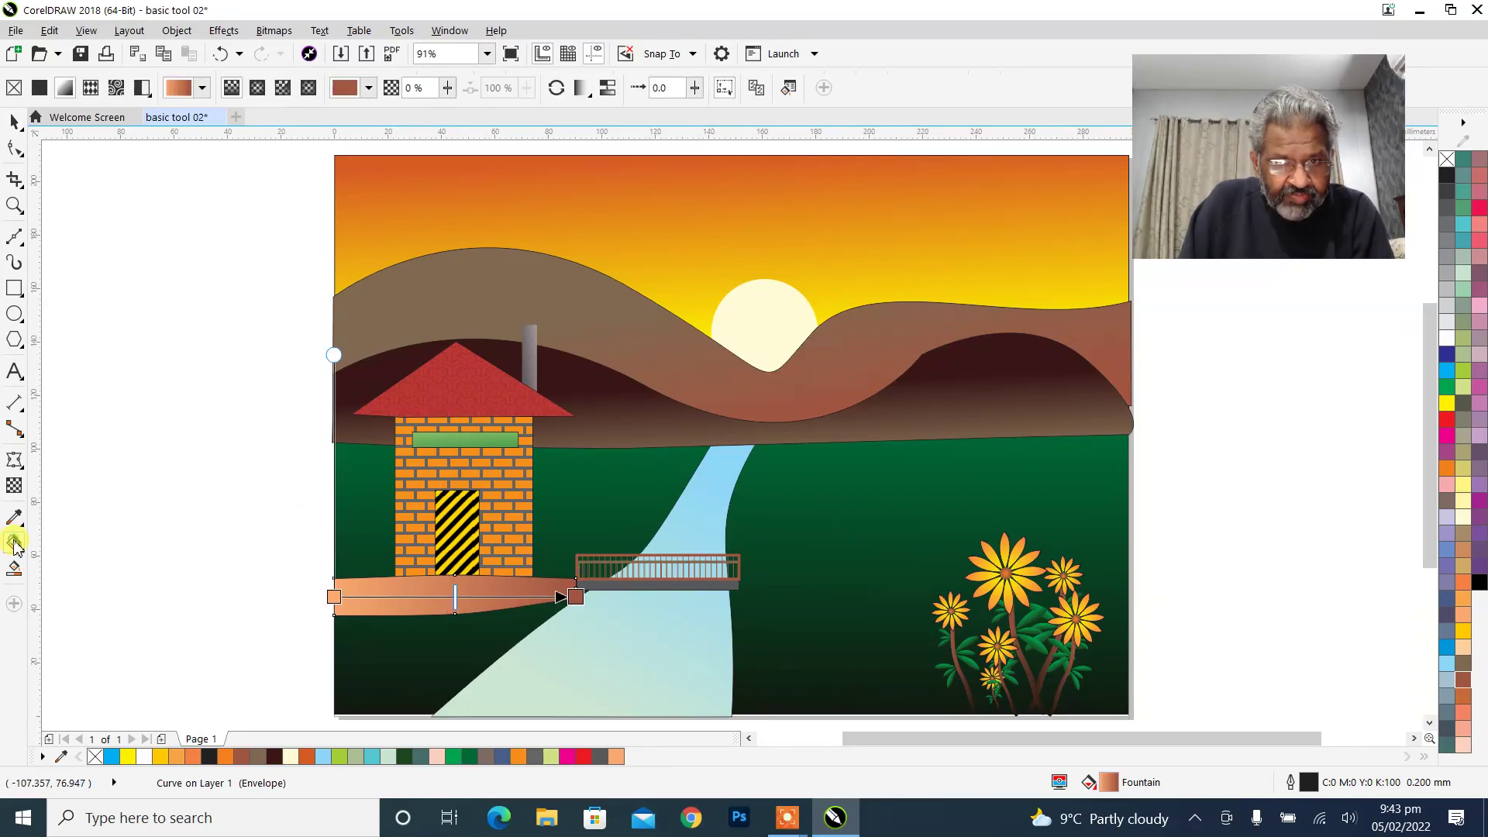
click(333, 597)
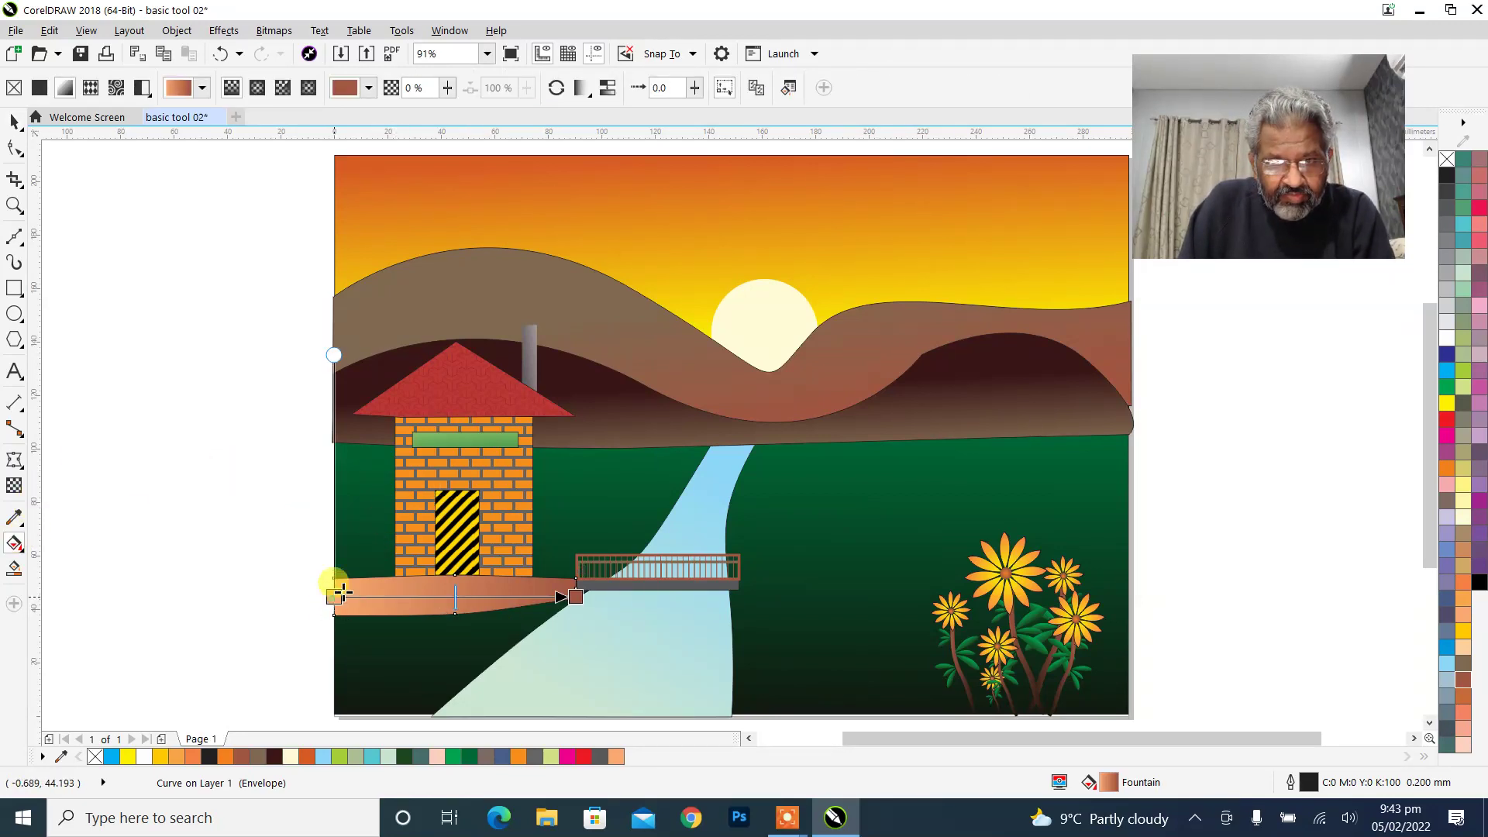
drag(333, 597, 440, 567)
drag(557, 600, 494, 561)
click(445, 604)
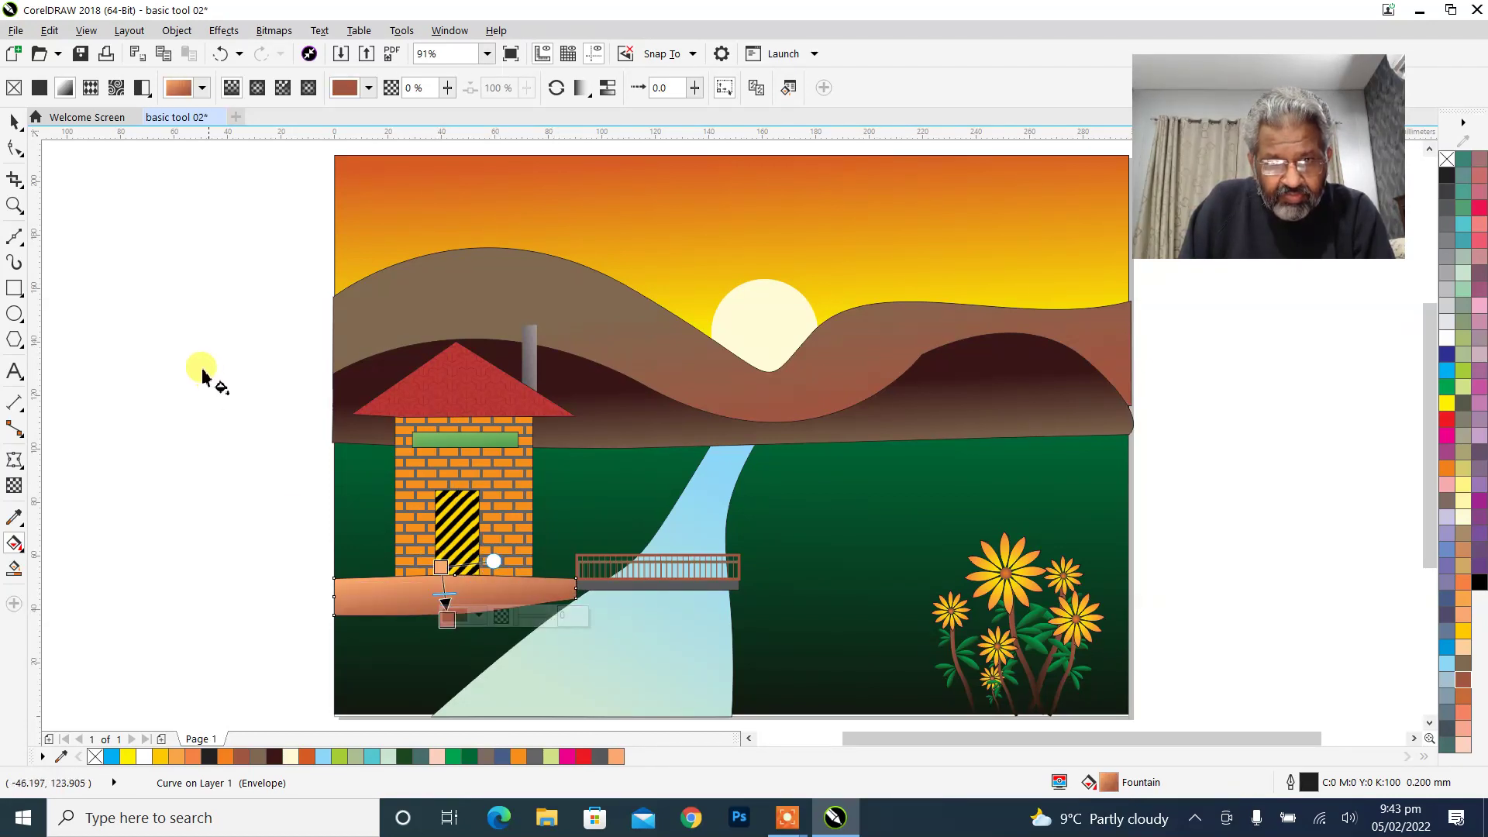
click(14, 122)
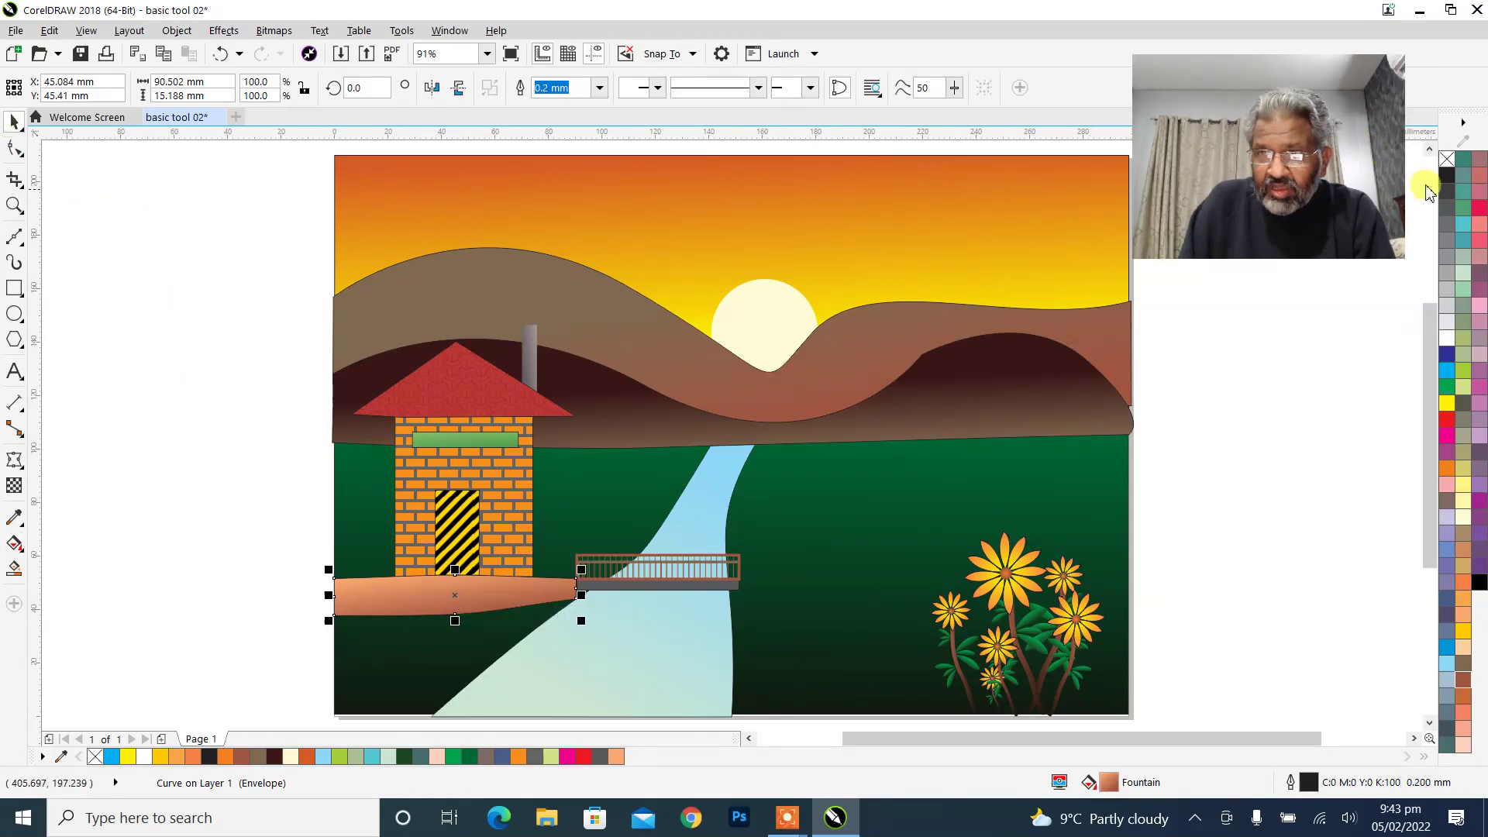
right_click(1446, 159)
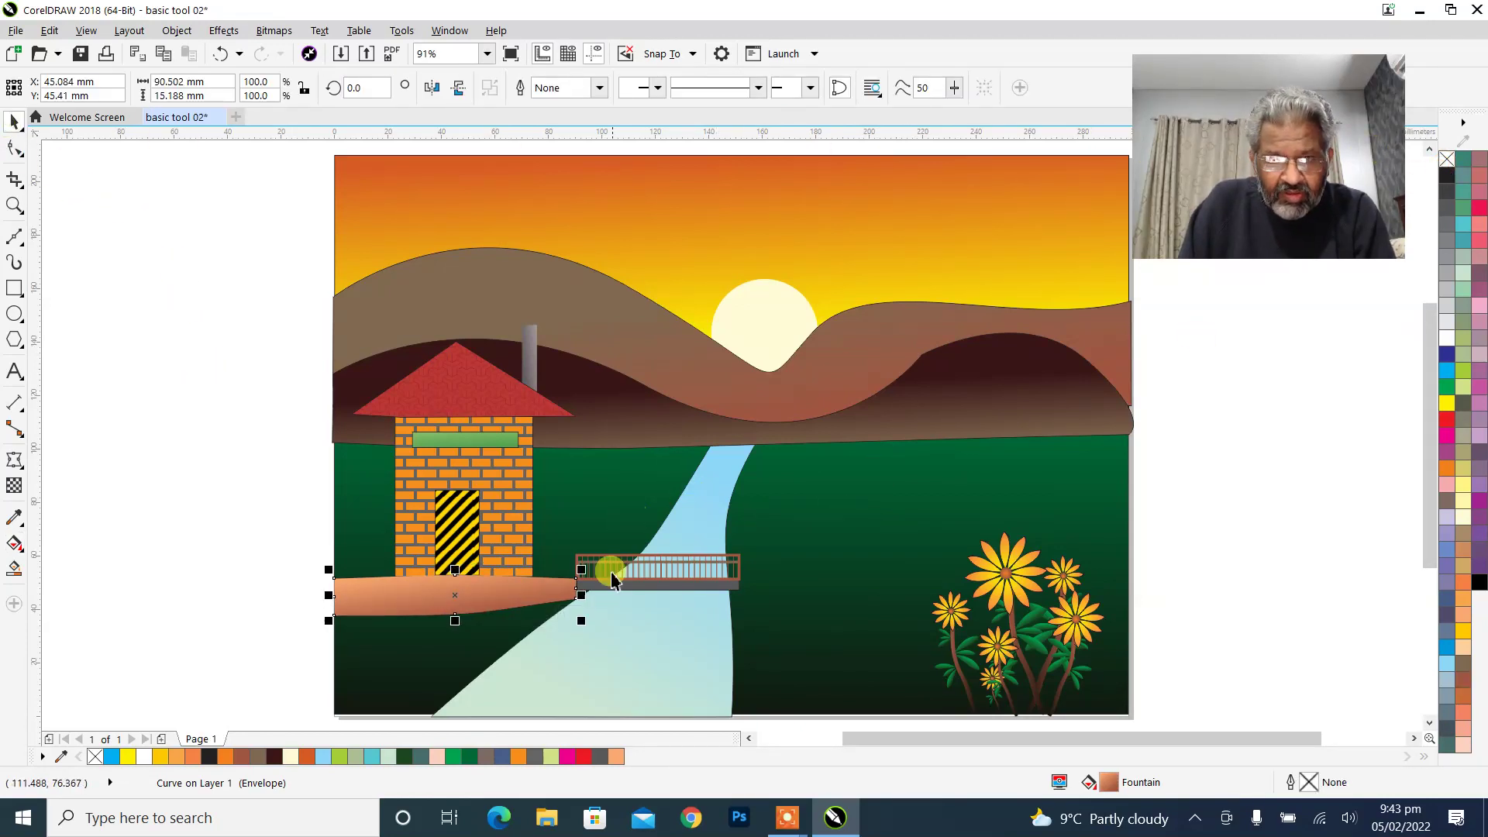
Place a horizontally mirrored copy of the path across the bridge and stretch it to the page's right edge, about 145.9 mm wide.
drag(405, 604, 755, 499)
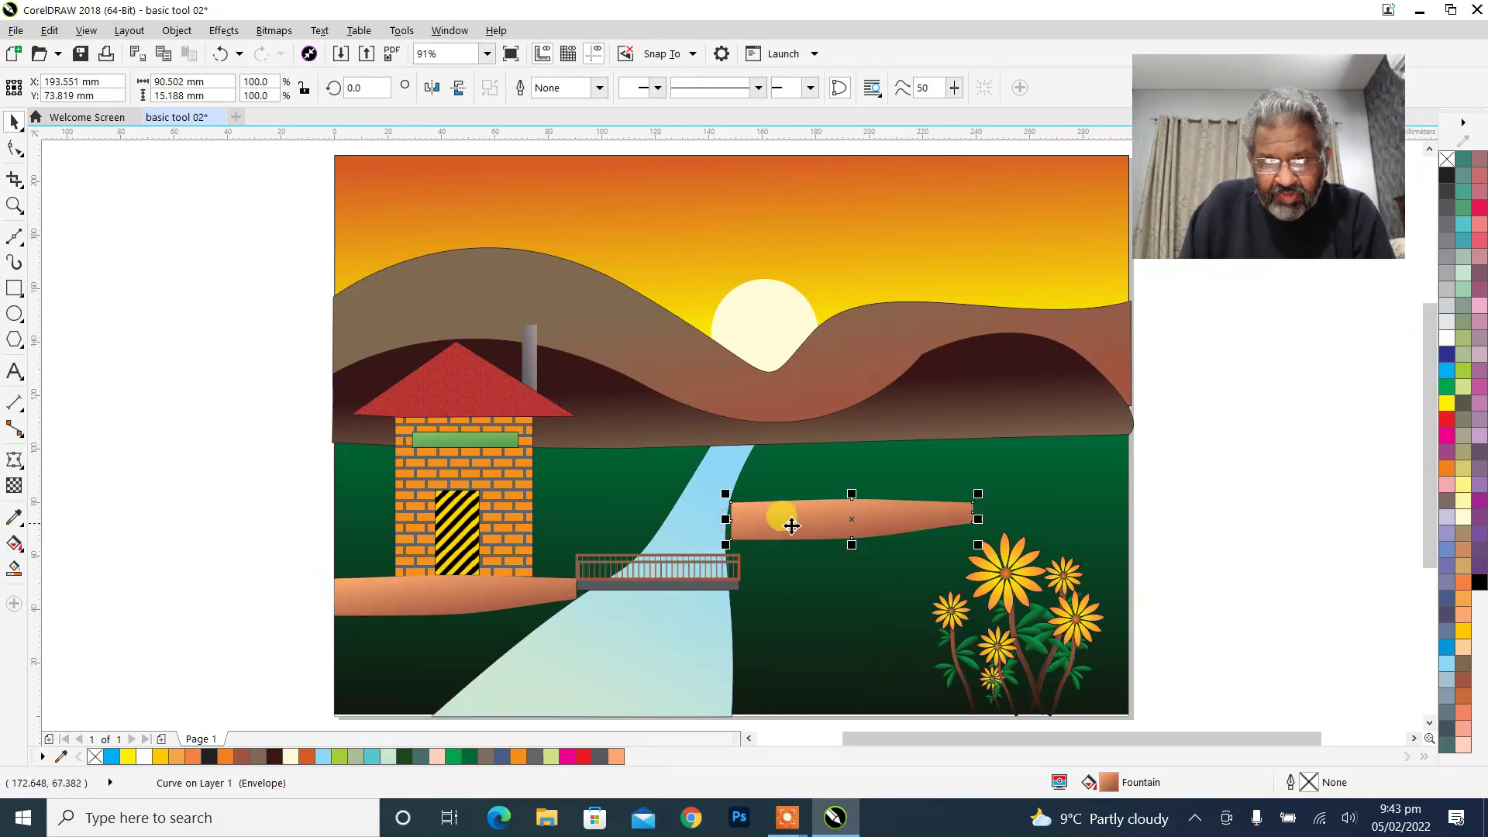
click(431, 88)
drag(799, 524, 806, 595)
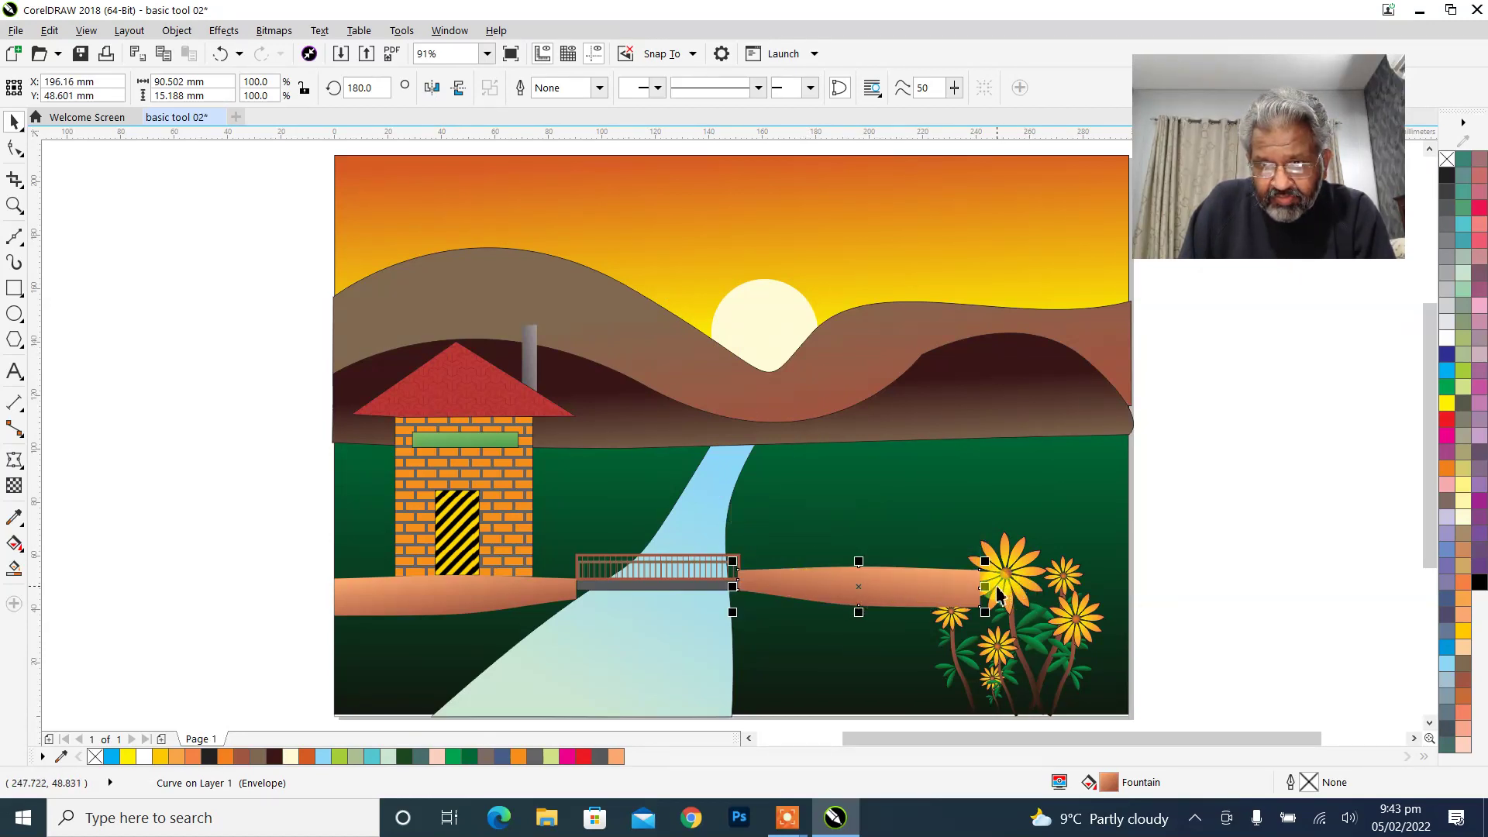
drag(985, 587, 1132, 591)
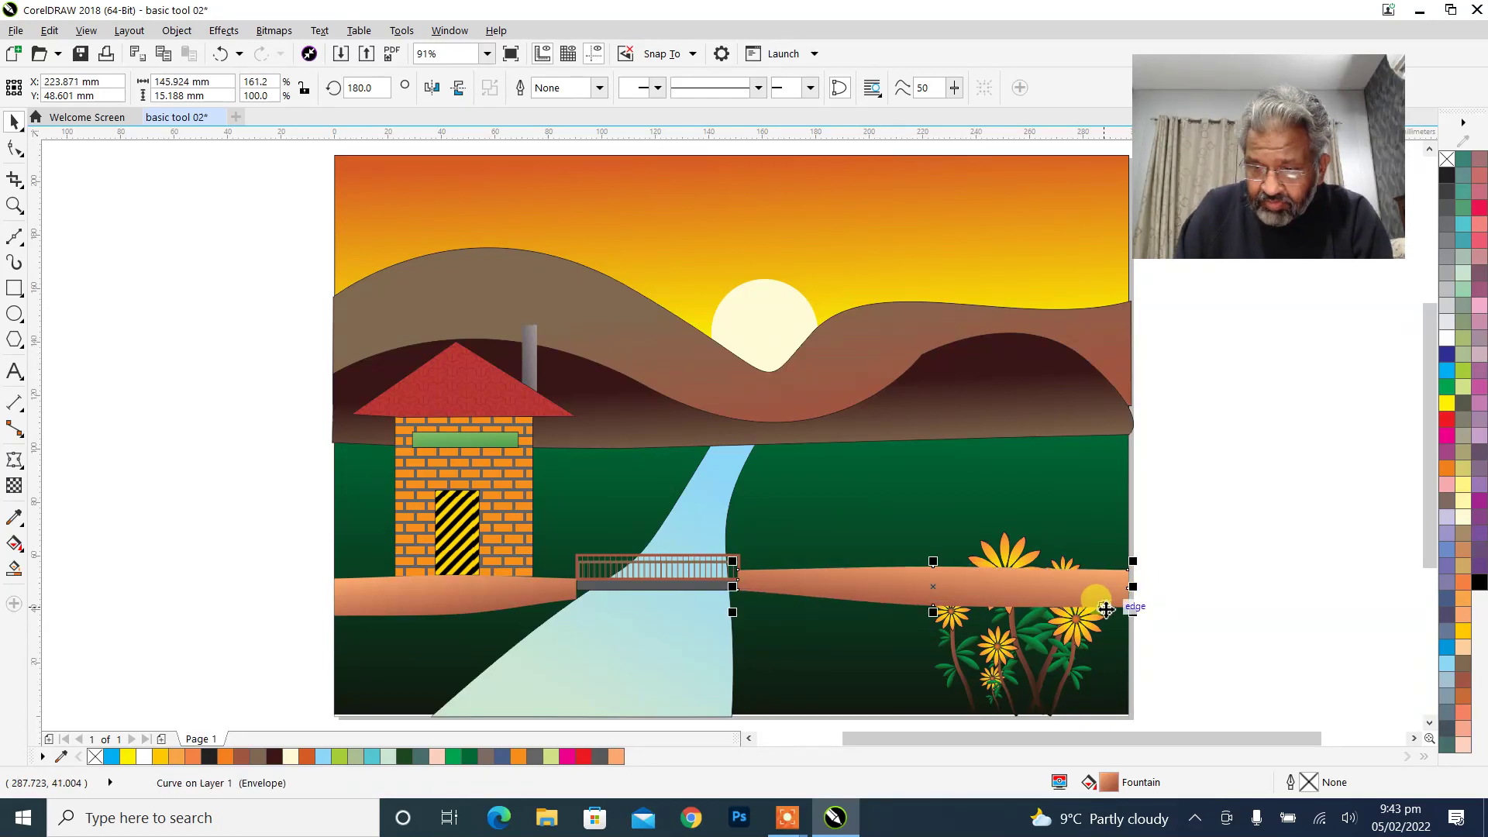
Reorder the right-hand path so it lies behind the whole flower bouquet but in front of the green ground.
key(ctrl+Page_Down)
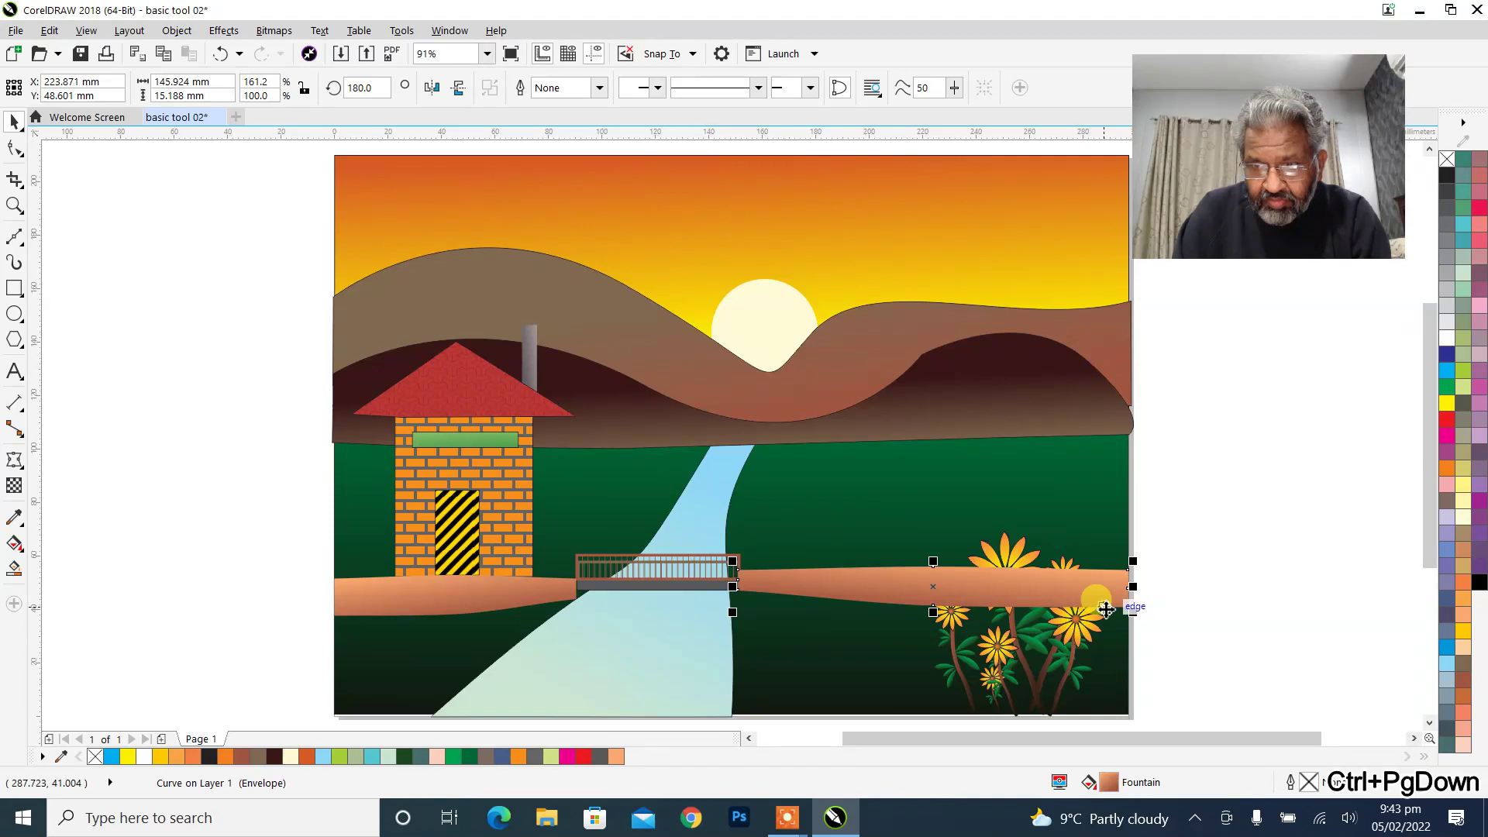
key(ctrl+End)
key(ctrl+Page_Down)
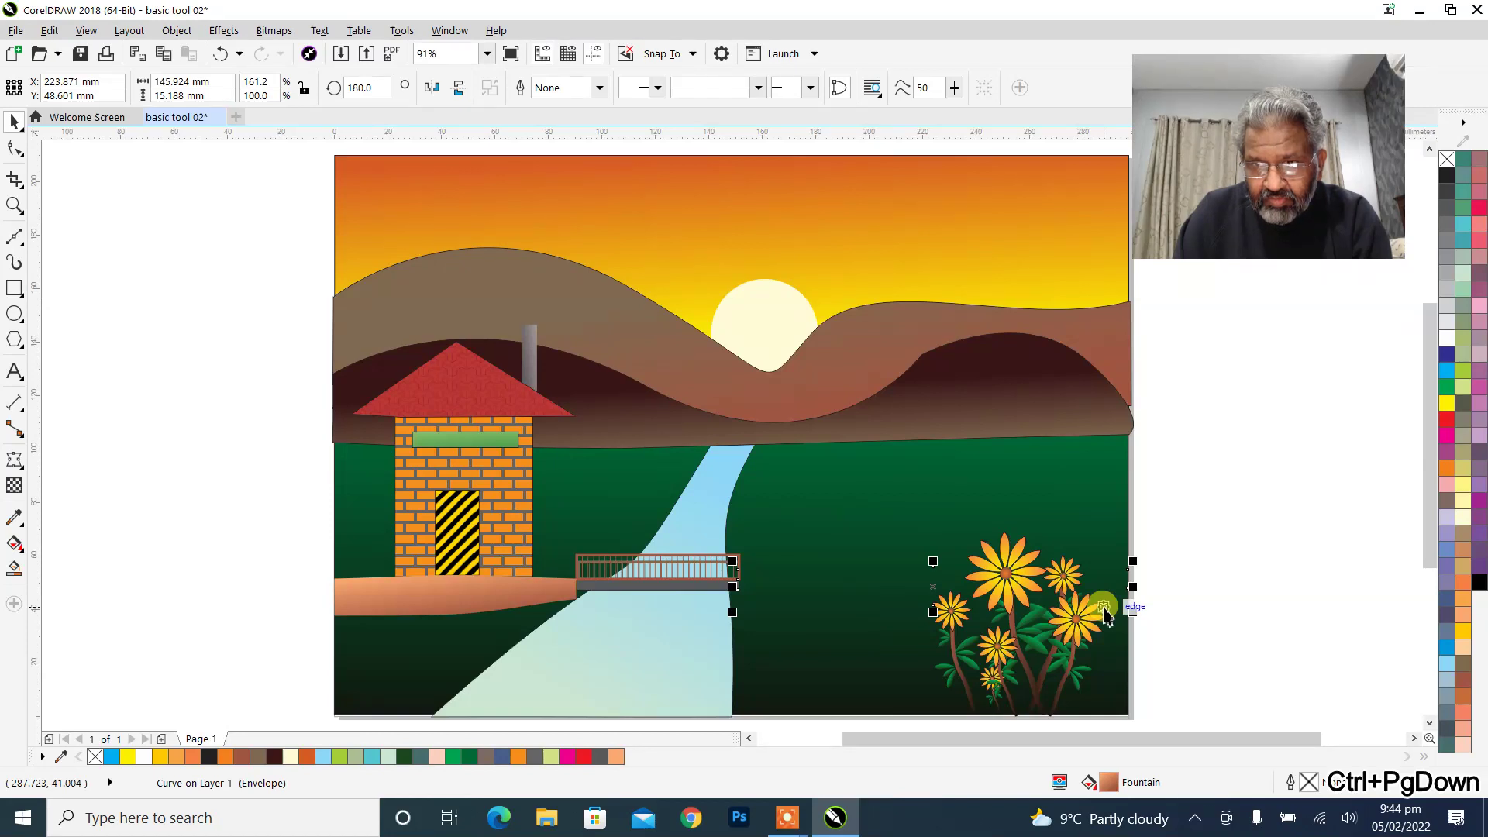
key(ctrl+Page_Up)
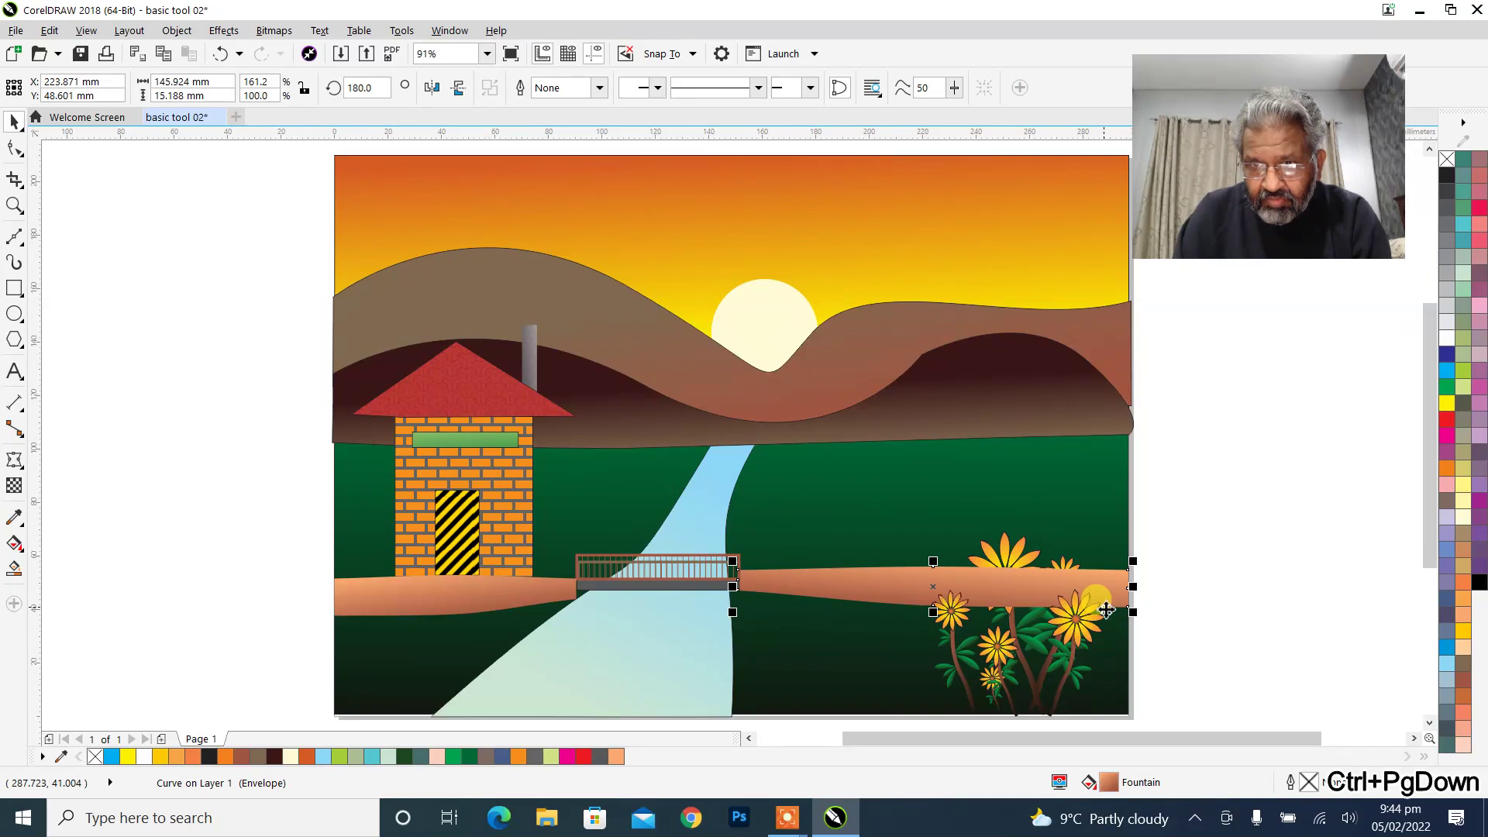
key(ctrl+Page_Down)
click(1106, 610)
key(ctrl+Page_Down)
key(ctrl+Page_Up)
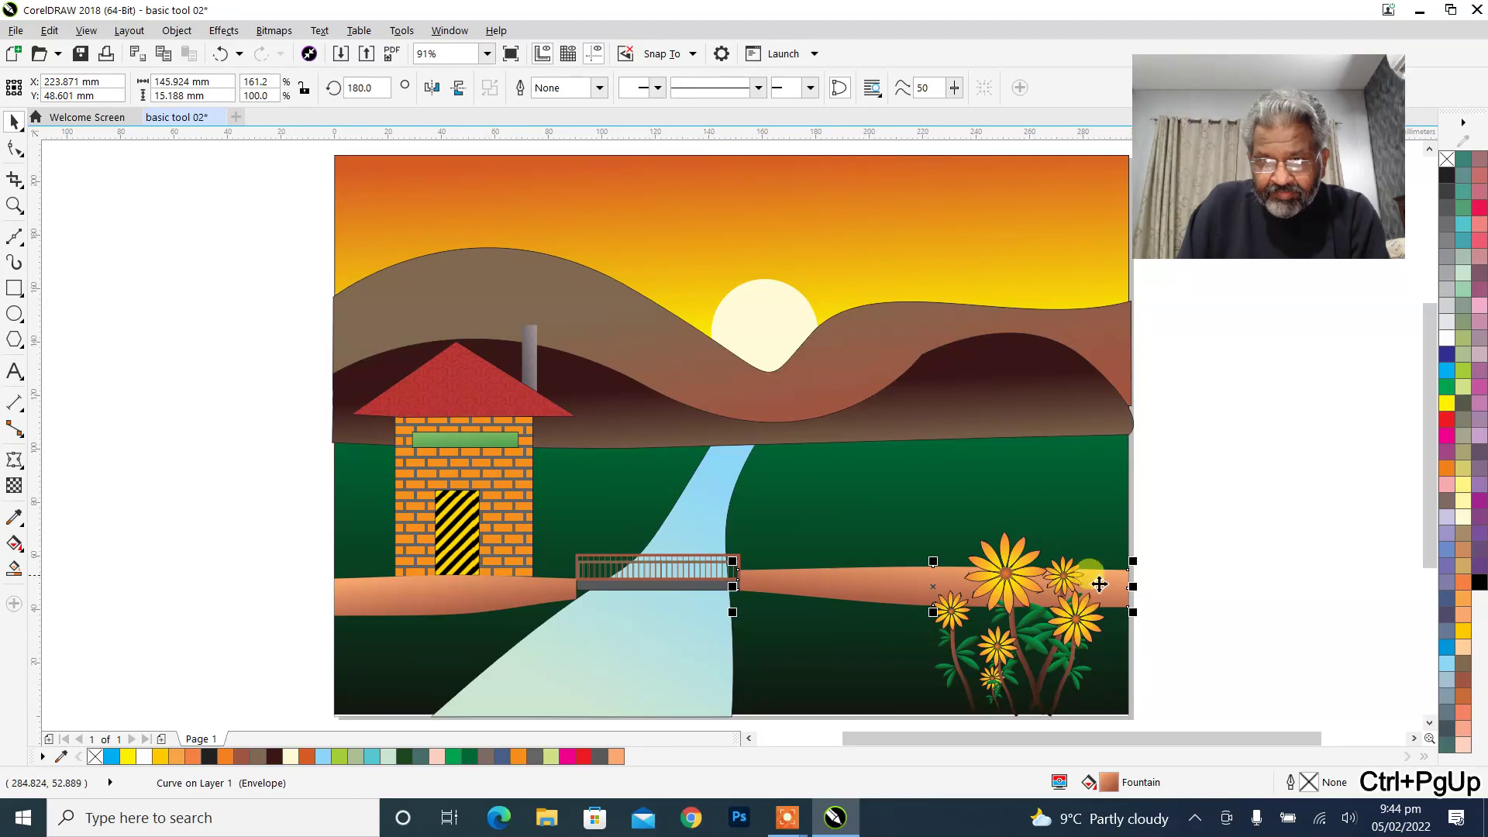
click(1228, 616)
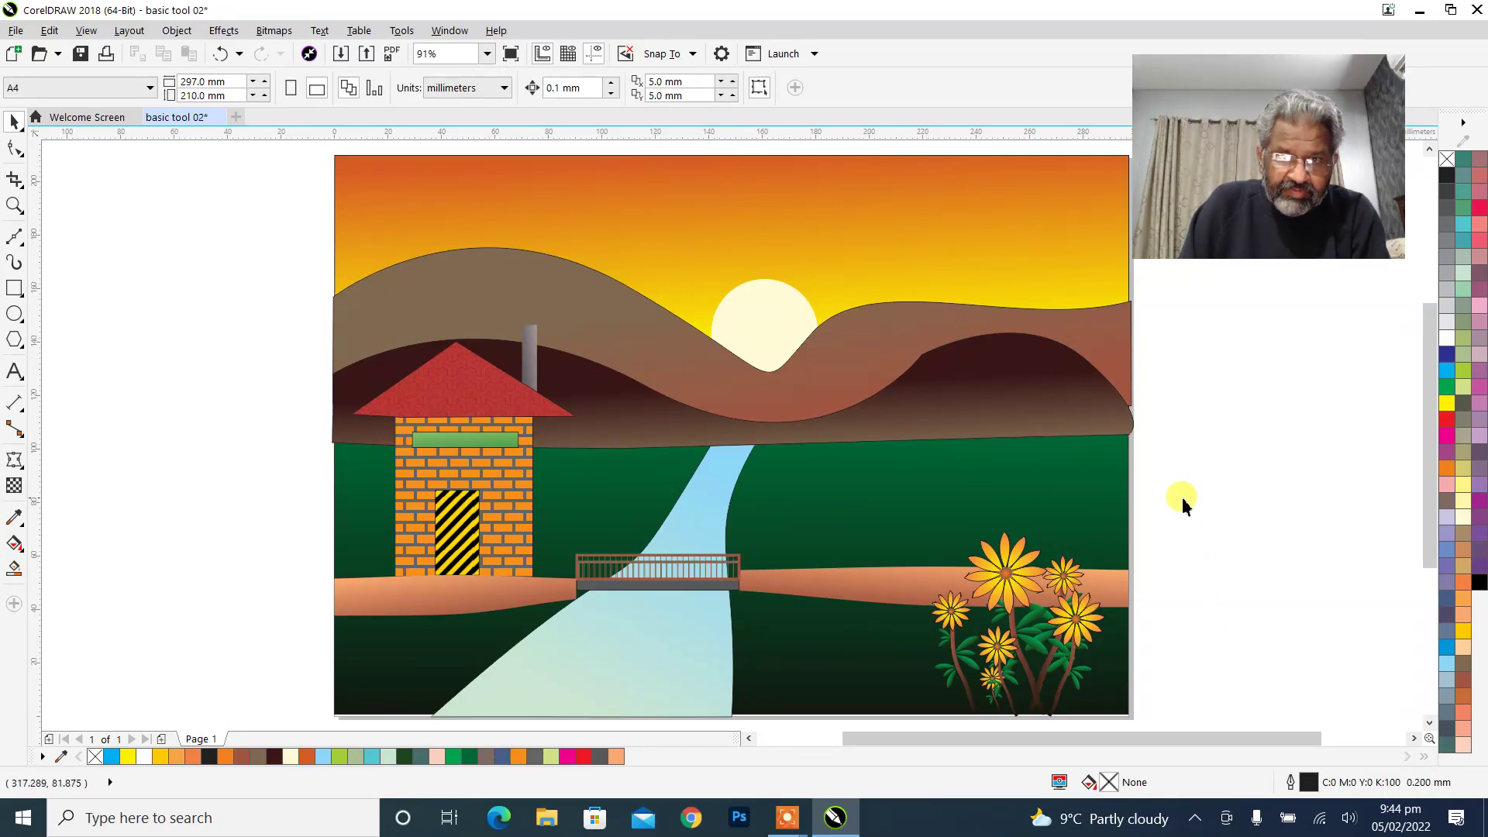
Draw a V-shaped bird beside the page's left edge with the Artistic Media tool and give it a tapered preset stroke.
click(14, 262)
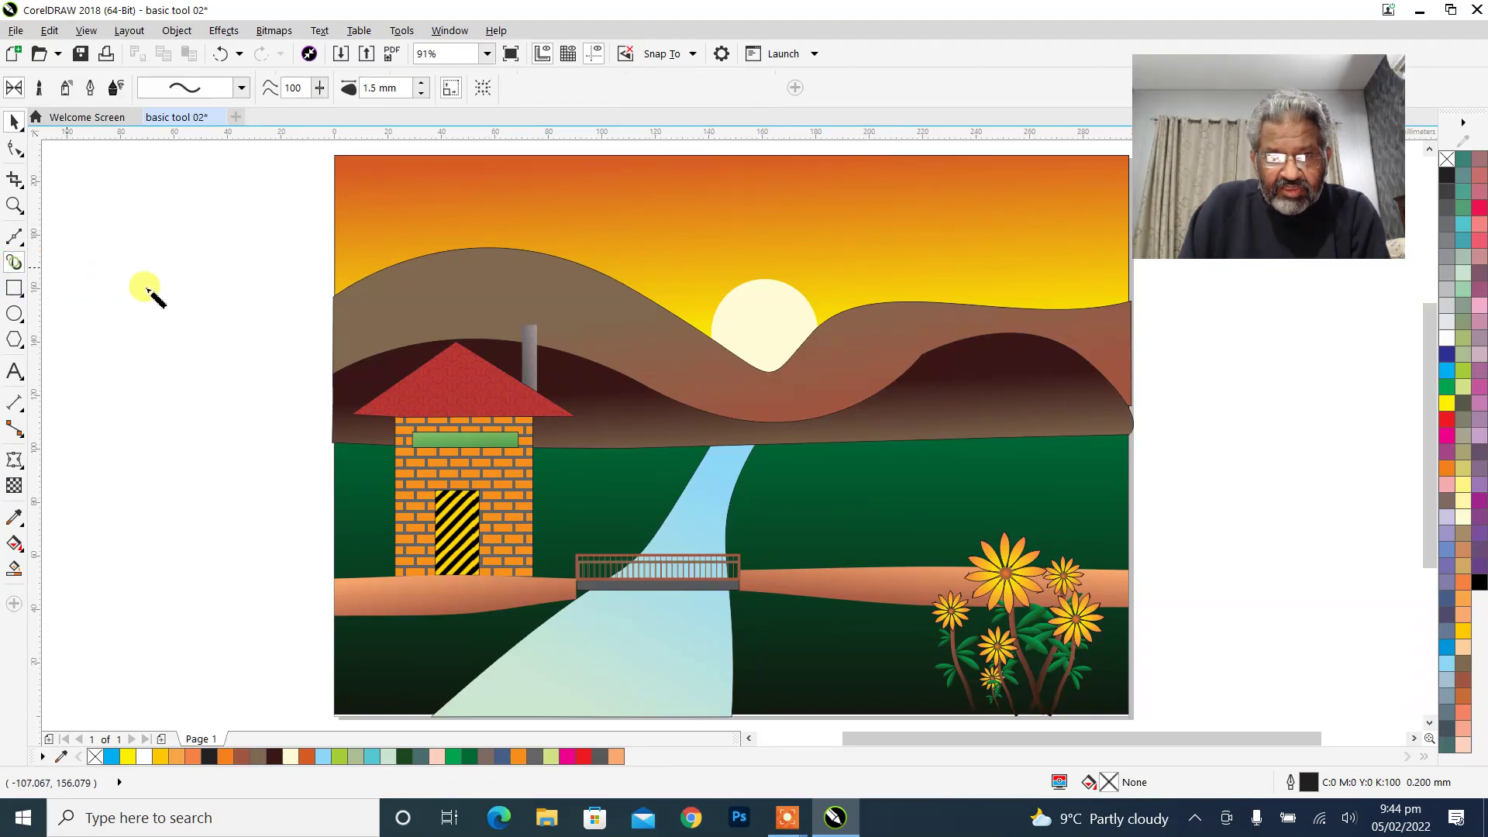
mouse_move(135, 269)
mouse_down()
mouse_move(165, 306)
mouse_move(187, 266)
mouse_up()
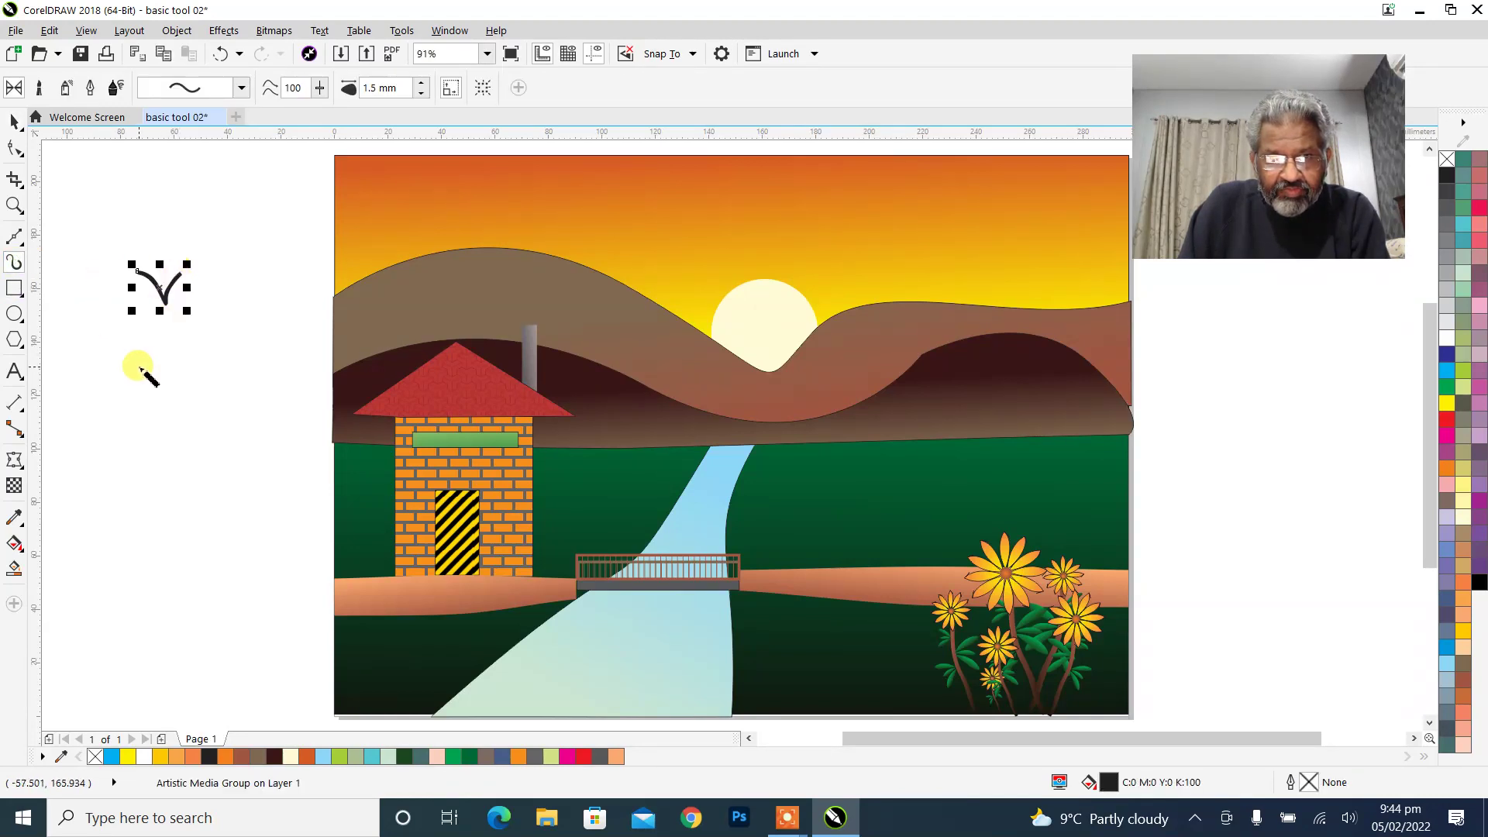
click(13, 122)
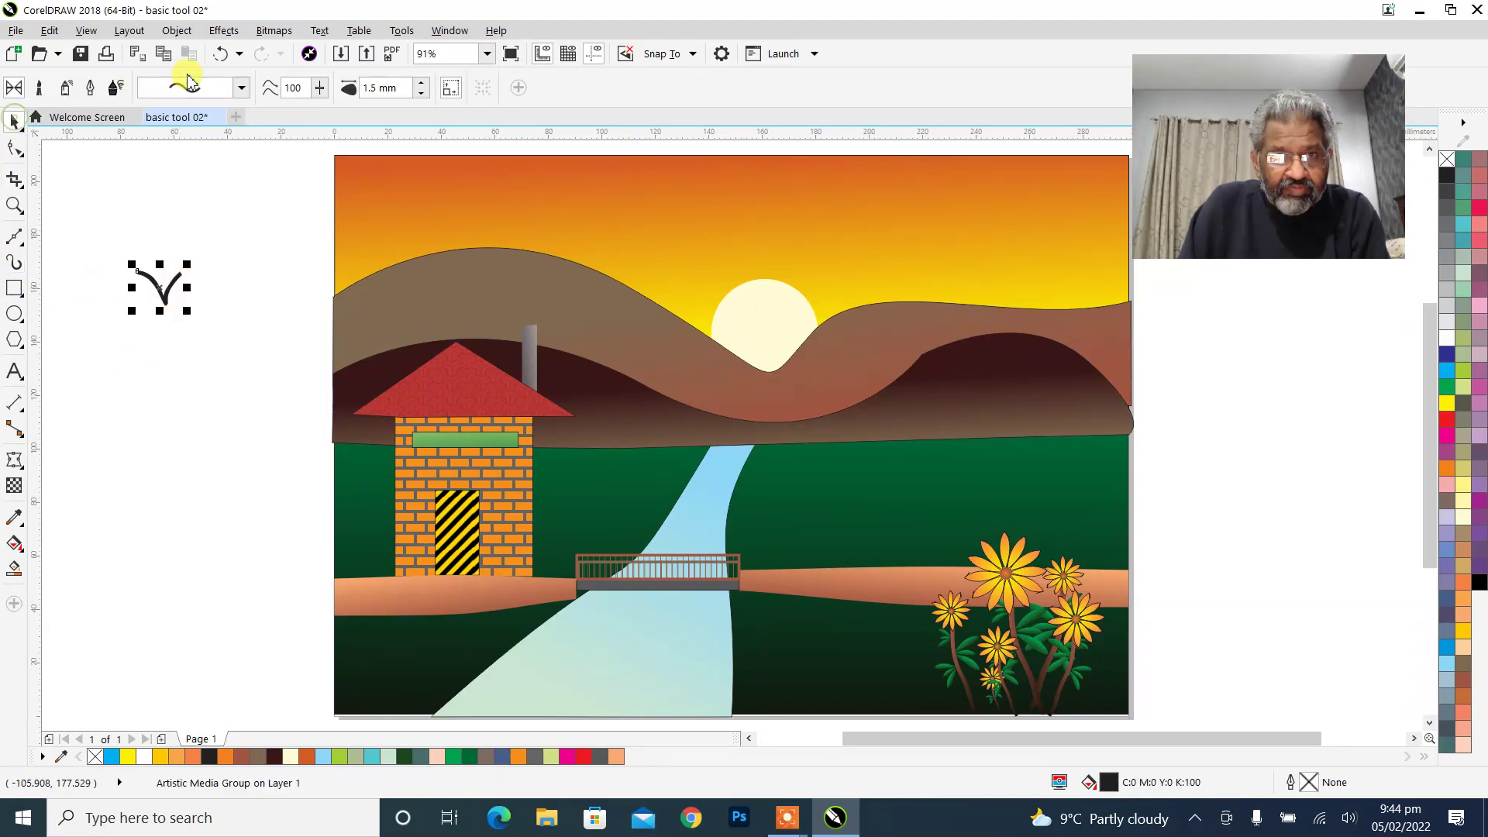
click(241, 88)
click(212, 124)
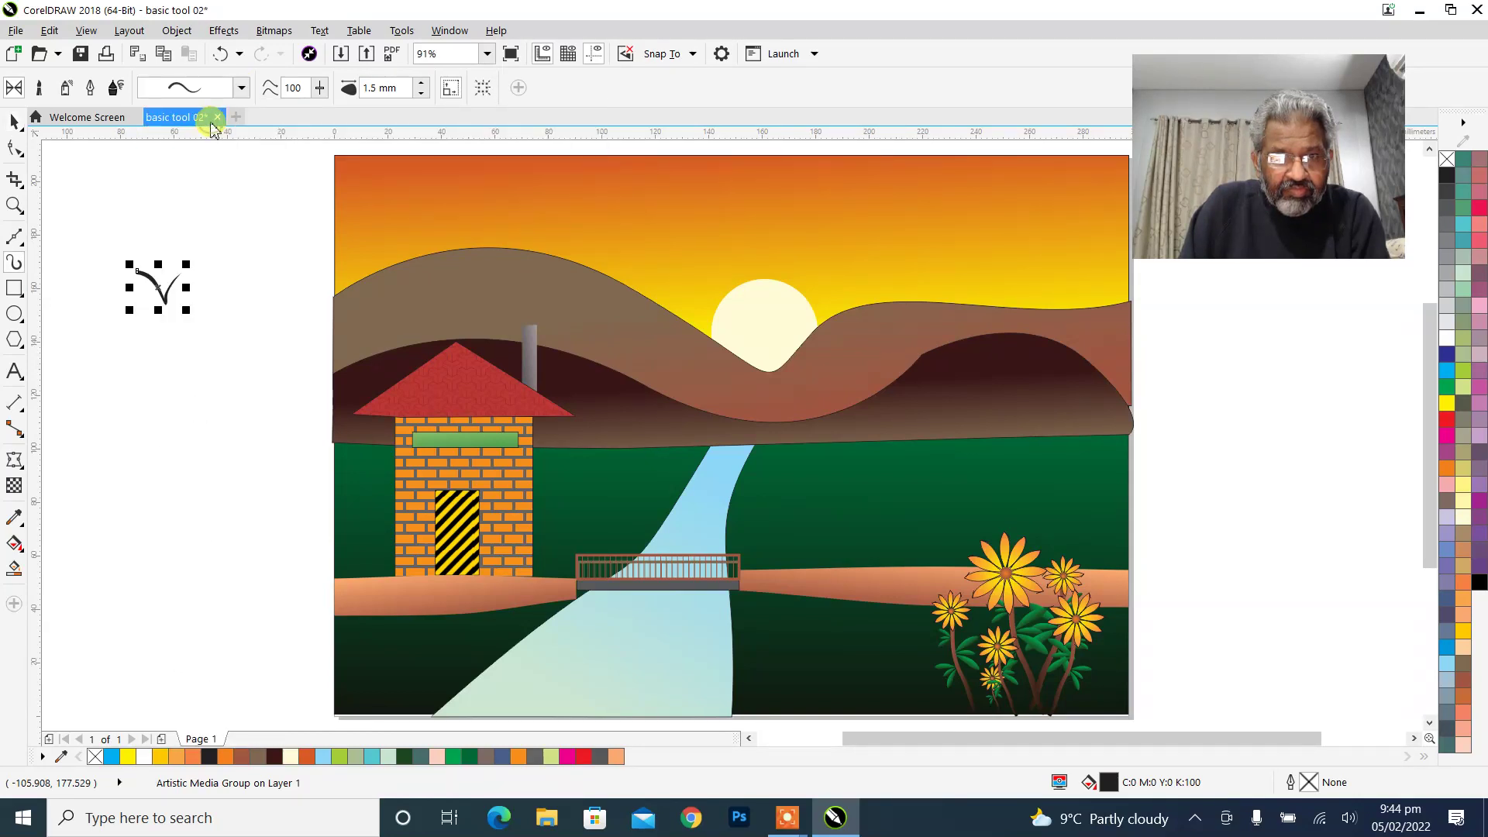
Scale the bird down slightly and set its artistic media stroke width to 1.754 mm.
drag(128, 263, 140, 275)
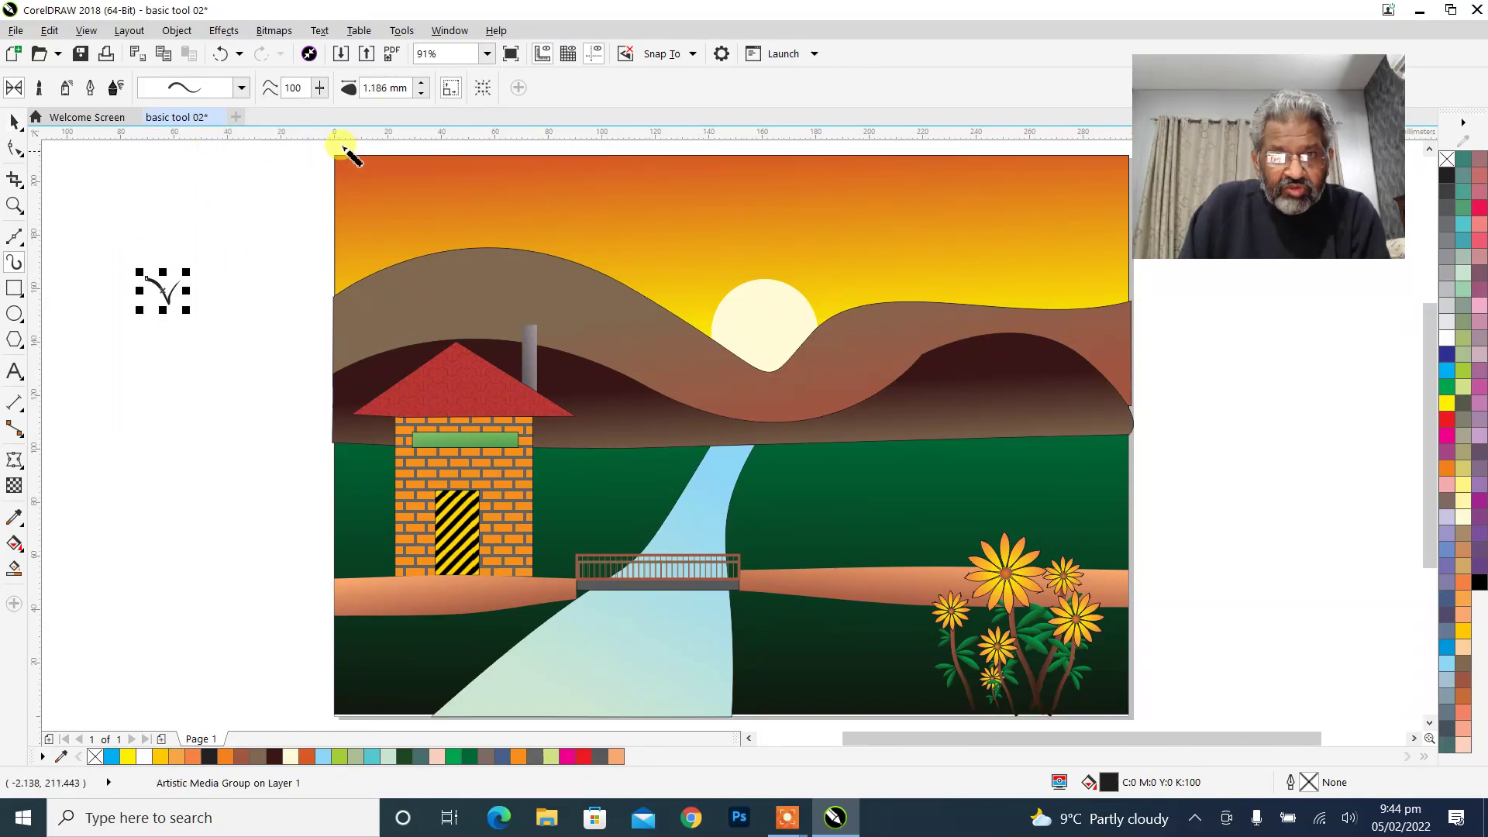
click(426, 85)
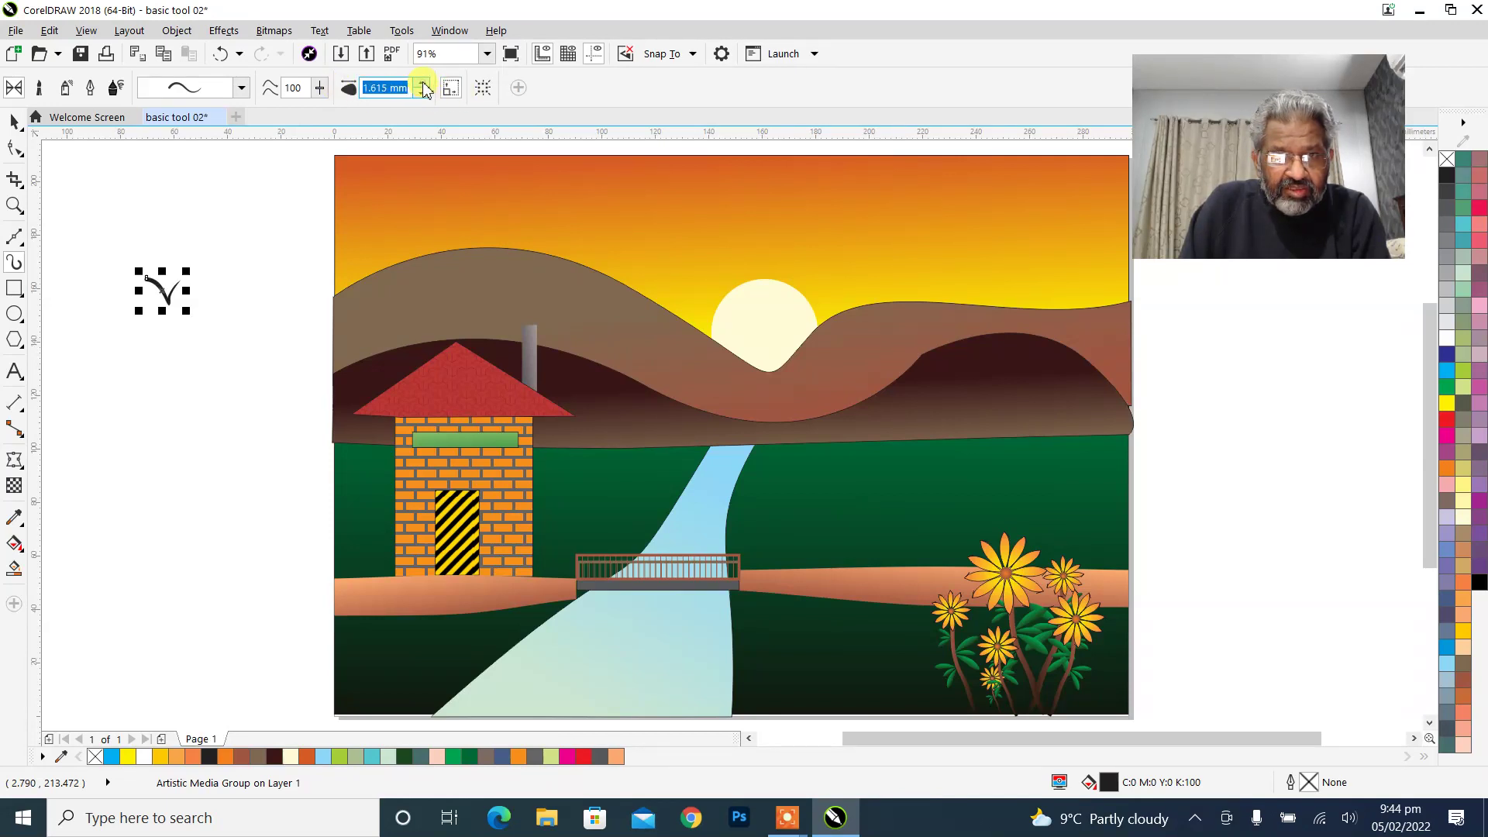
click(425, 85)
click(14, 122)
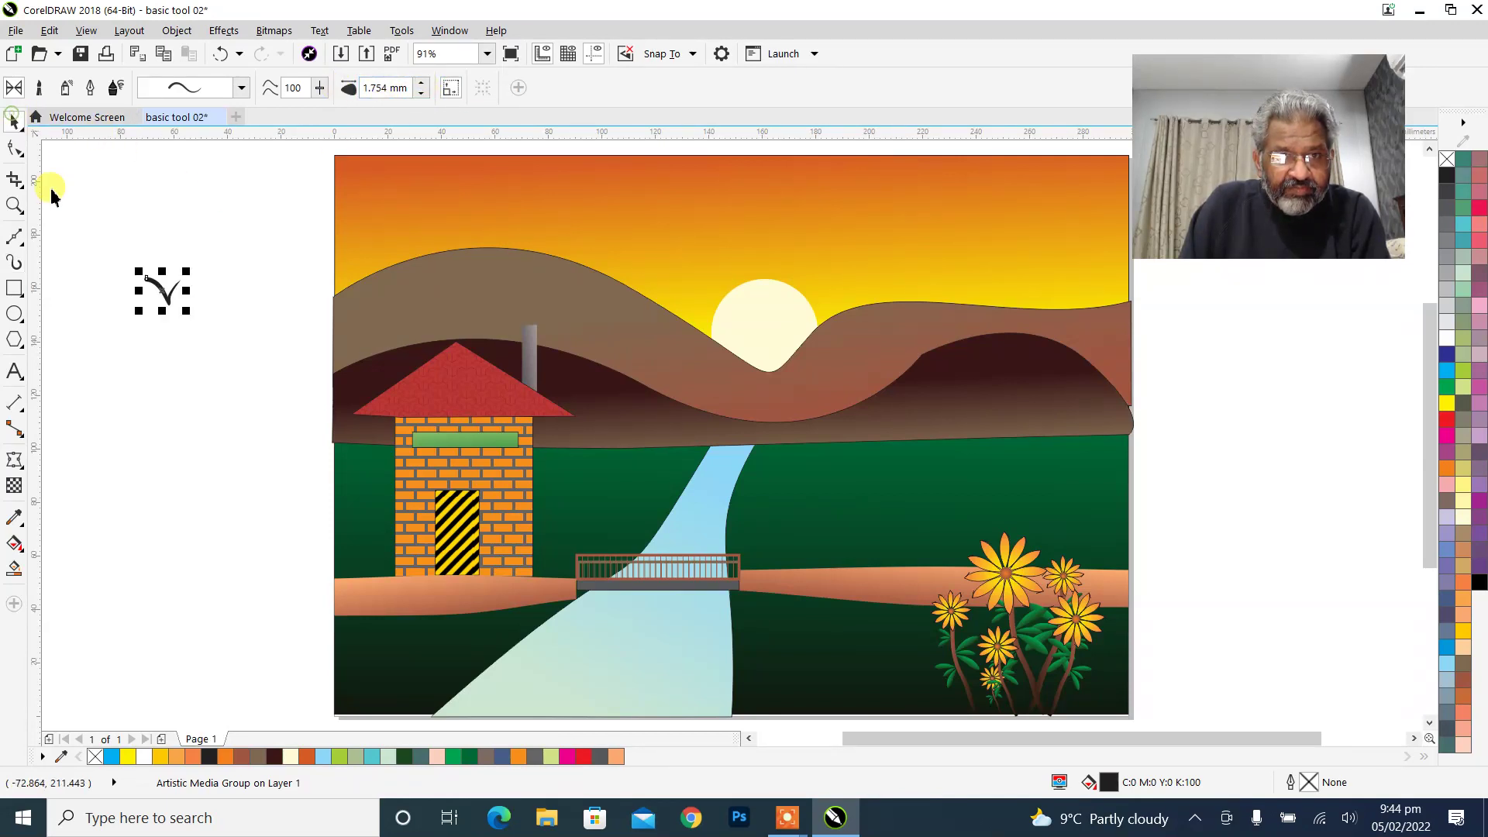
Duplicate the bird at varied sizes and arrange the copies into a loose flock of six beside the page.
mouse_move(138, 271)
mouse_down()
mouse_move(127, 266)
mouse_move(182, 332)
mouse_move(169, 299)
mouse_move(193, 308)
mouse_move(214, 293)
mouse_move(206, 276)
mouse_move(230, 253)
mouse_move(217, 292)
mouse_move(181, 318)
mouse_move(151, 321)
mouse_move(107, 292)
mouse_move(159, 331)
mouse_up()
click(173, 275)
mouse_move(167, 269)
mouse_down()
mouse_move(208, 271)
mouse_move(200, 258)
mouse_move(147, 306)
mouse_move(143, 275)
mouse_move(103, 246)
mouse_up()
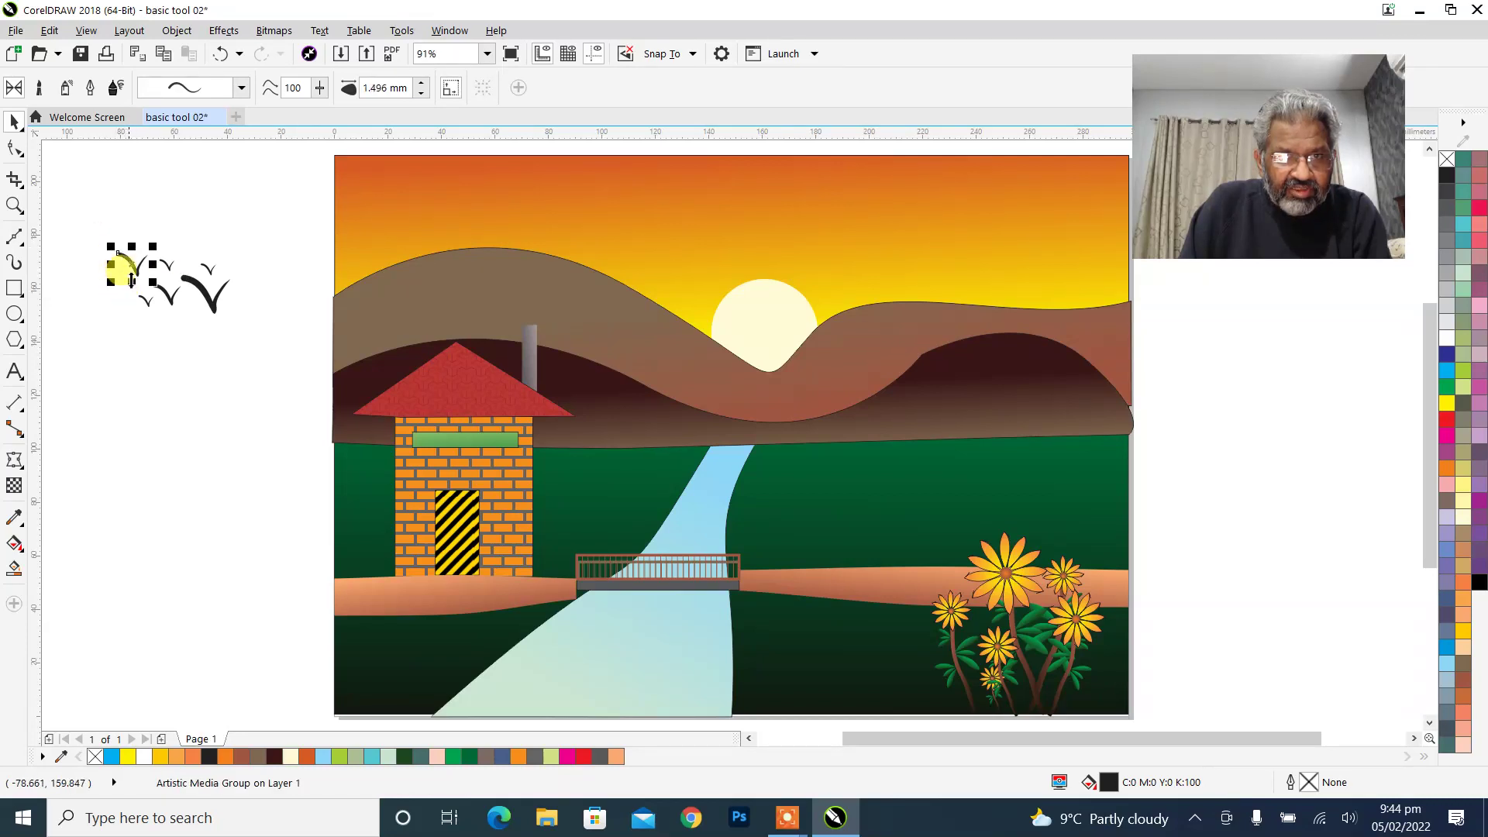
click(163, 325)
Move the whole flock of birds into the yellow sky just above and to the right of the sun.
drag(90, 228, 246, 333)
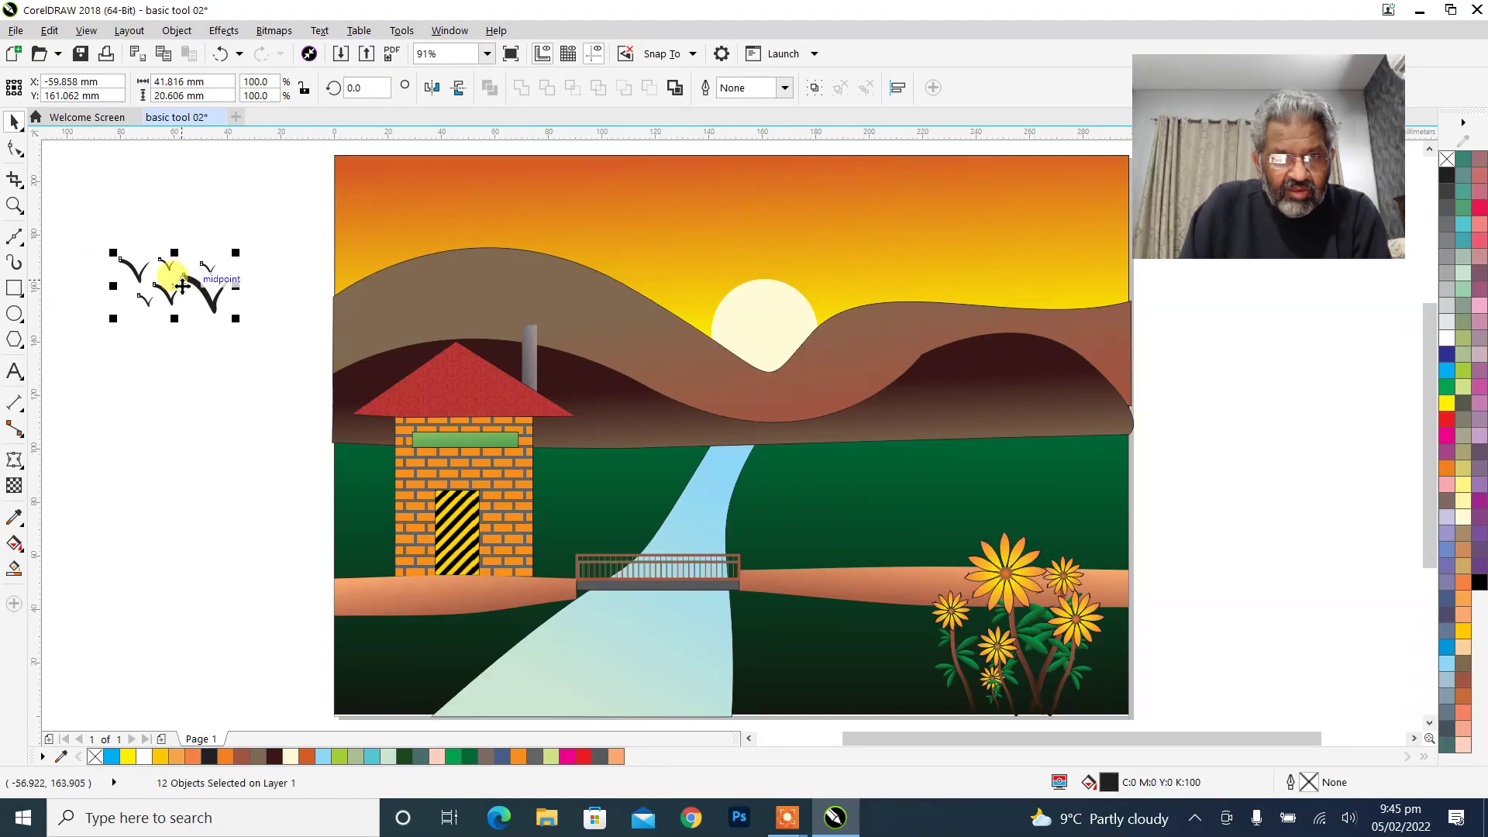
drag(232, 253, 835, 268)
click(207, 352)
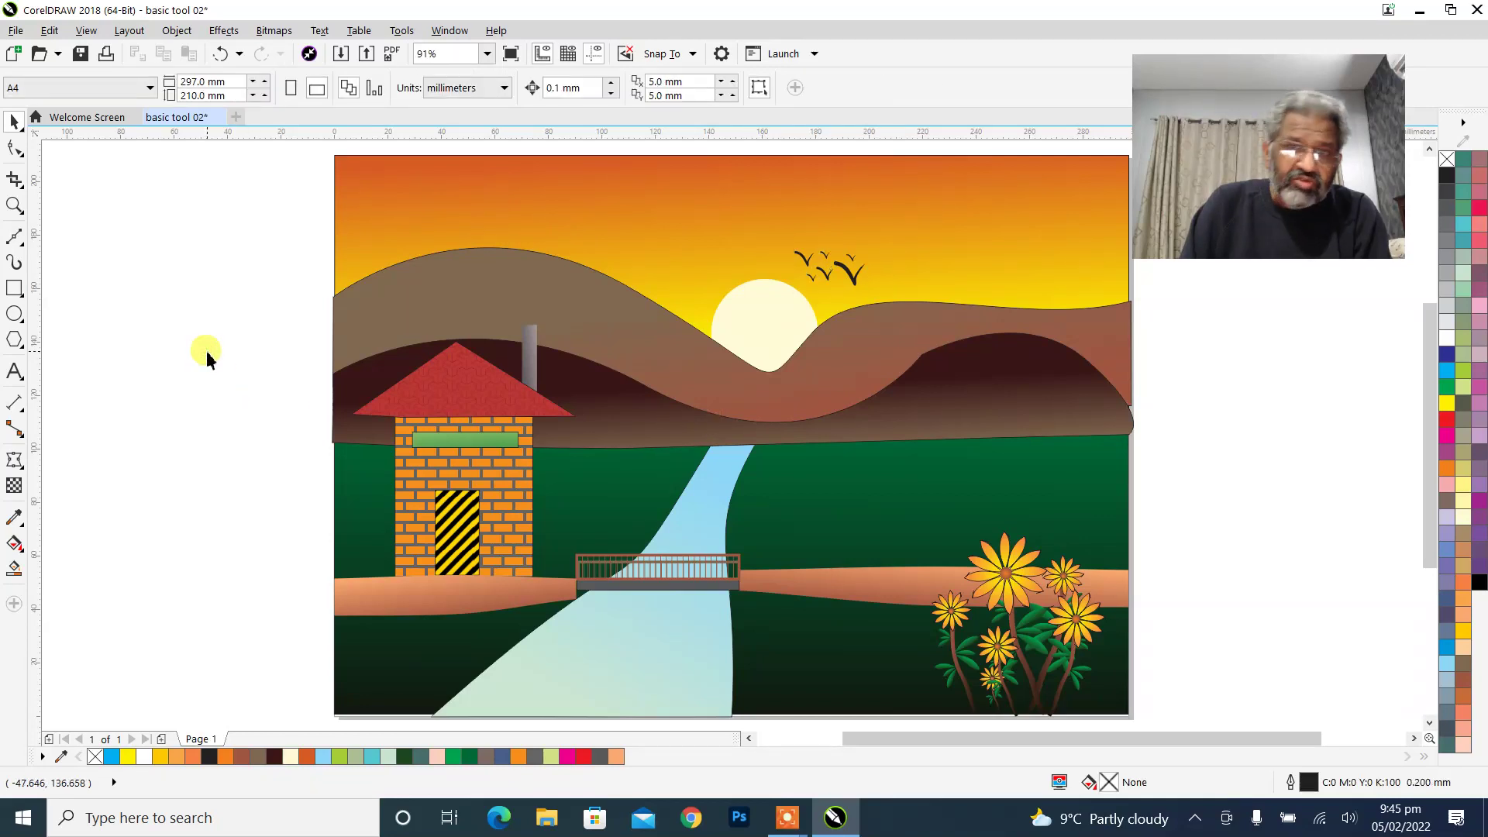
Scale down the largest bird at the flock's lower right end.
ctrl+click(852, 275)
drag(869, 259, 864, 261)
click(1237, 395)
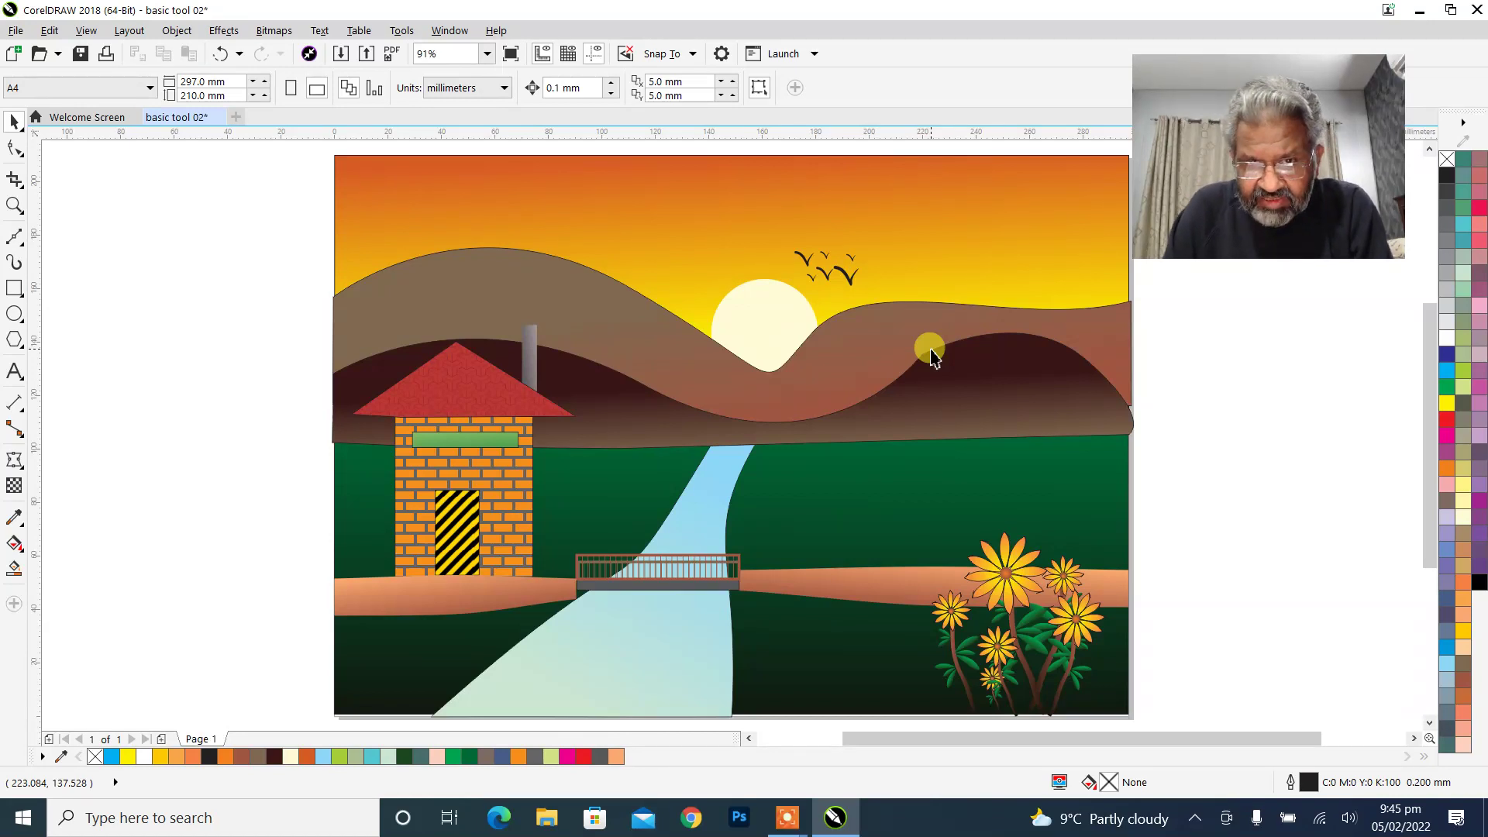
Save the drawing as basic tool 02 in CDR format in the Digital art folder.
key(ctrl+s)
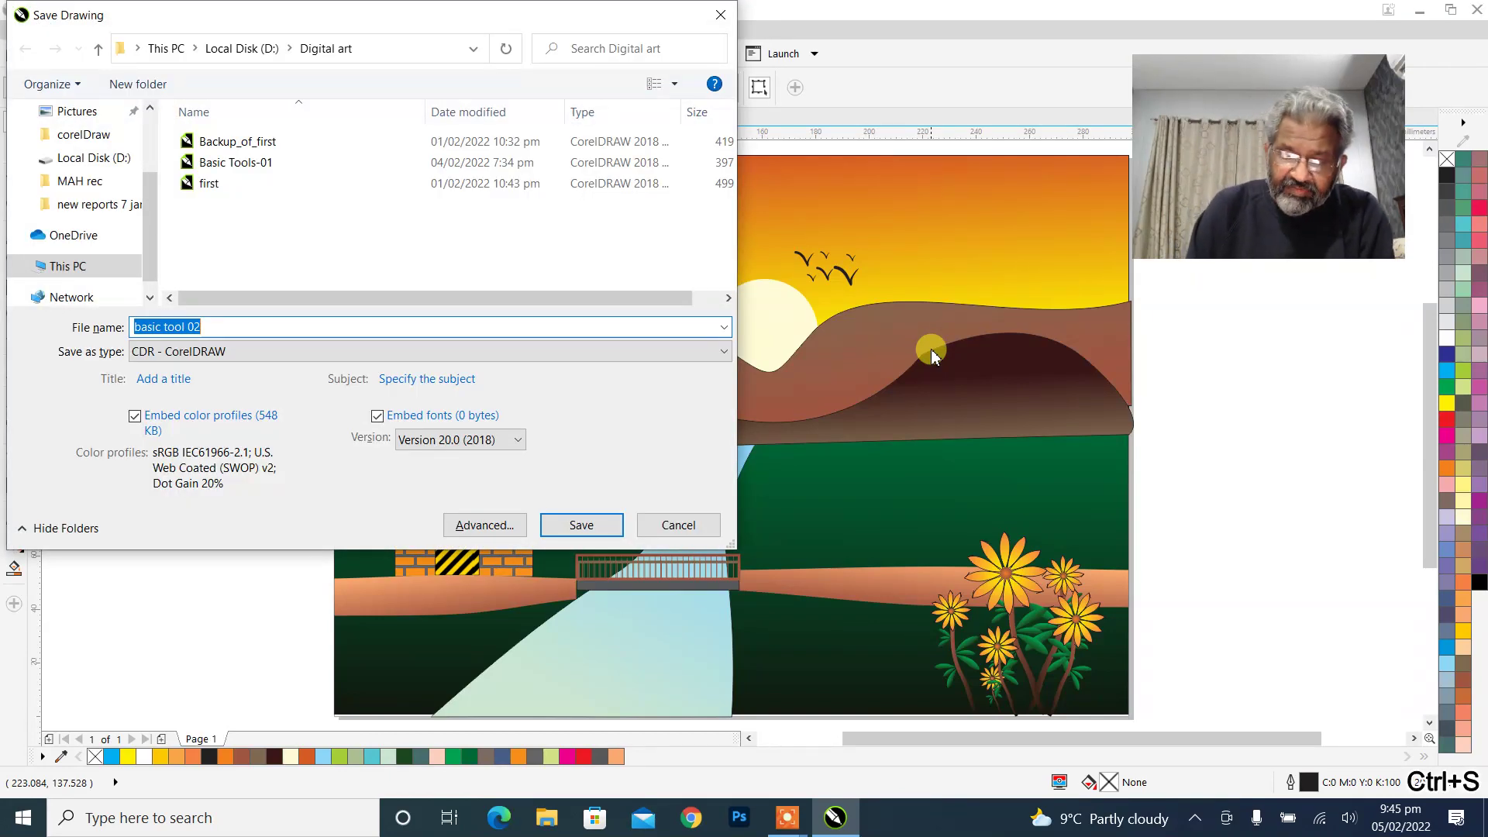
key(Return)
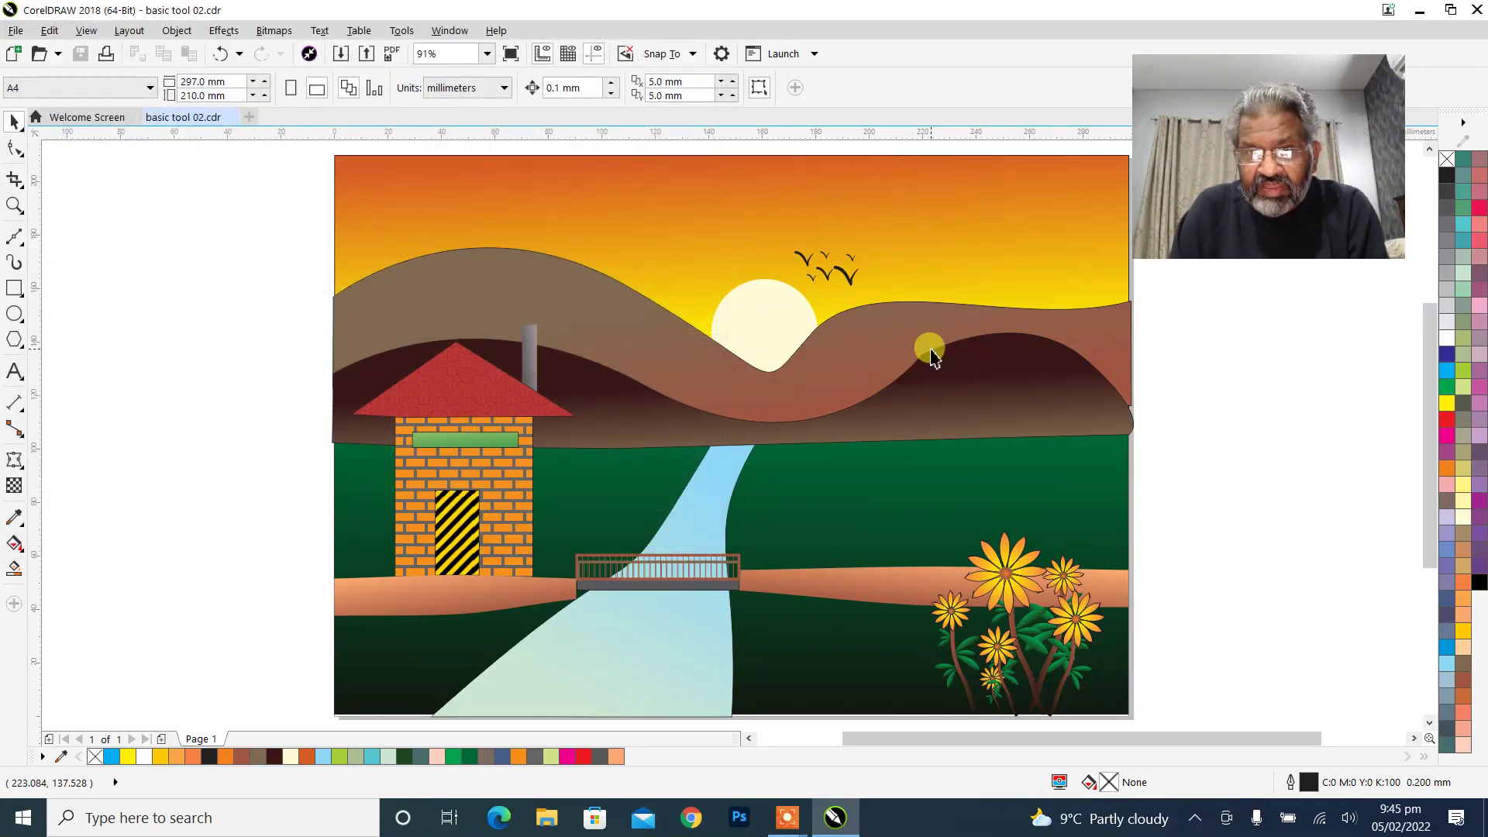